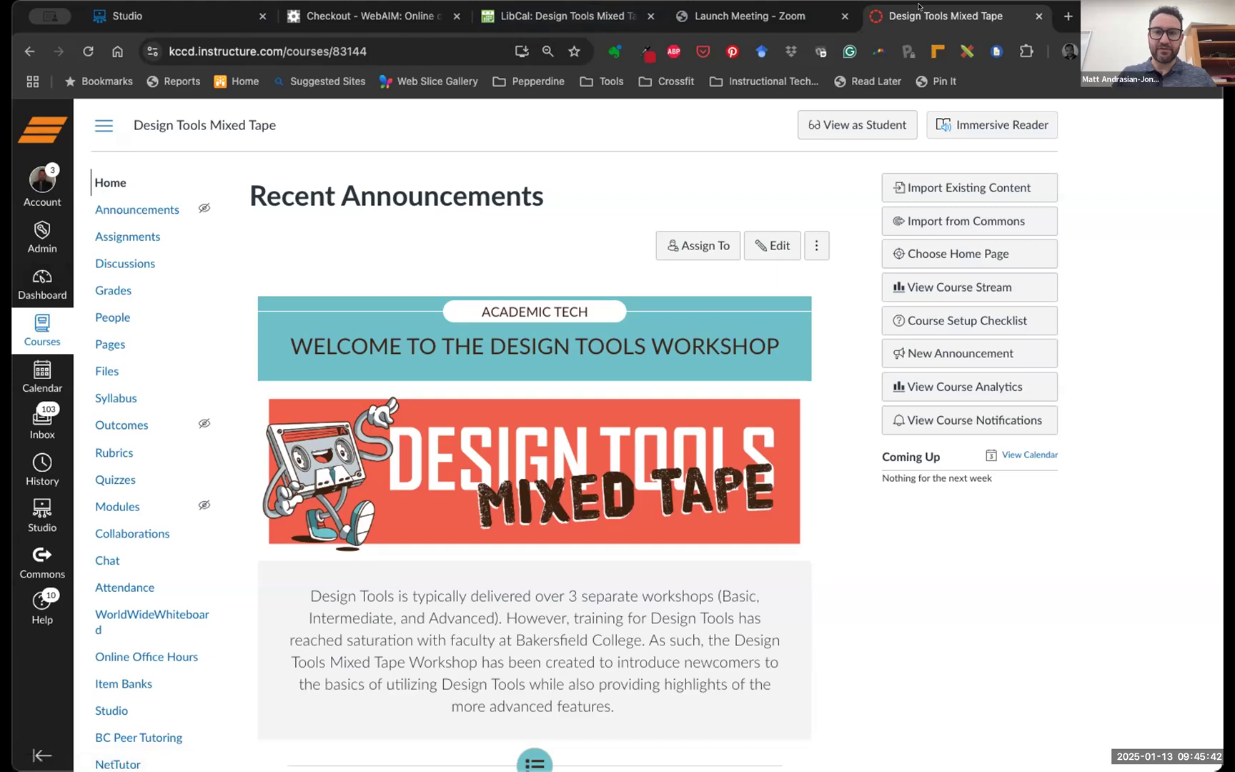
# Duplicate the Design Tools Mixed Tape browser tab to get a second tab for the Canvas Dashboard
pyautogui.rightClick(918, 18)
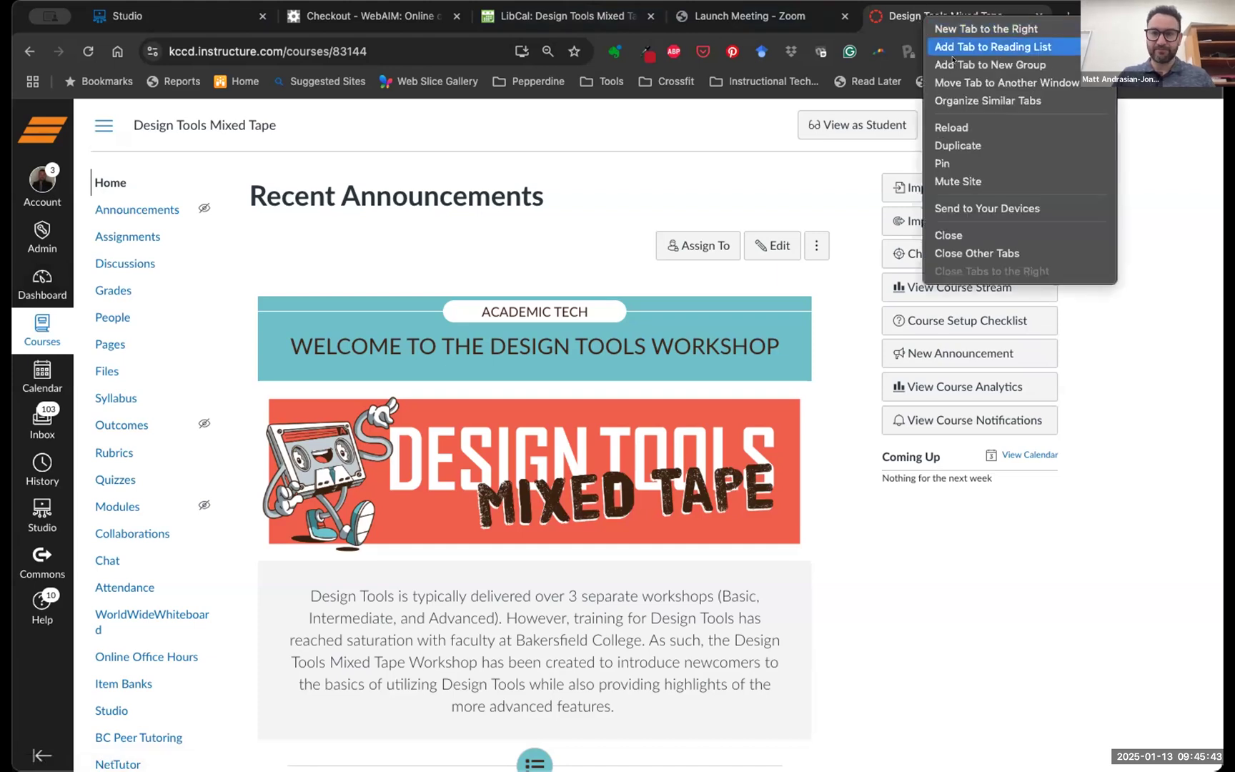
pyautogui.click(957, 144)
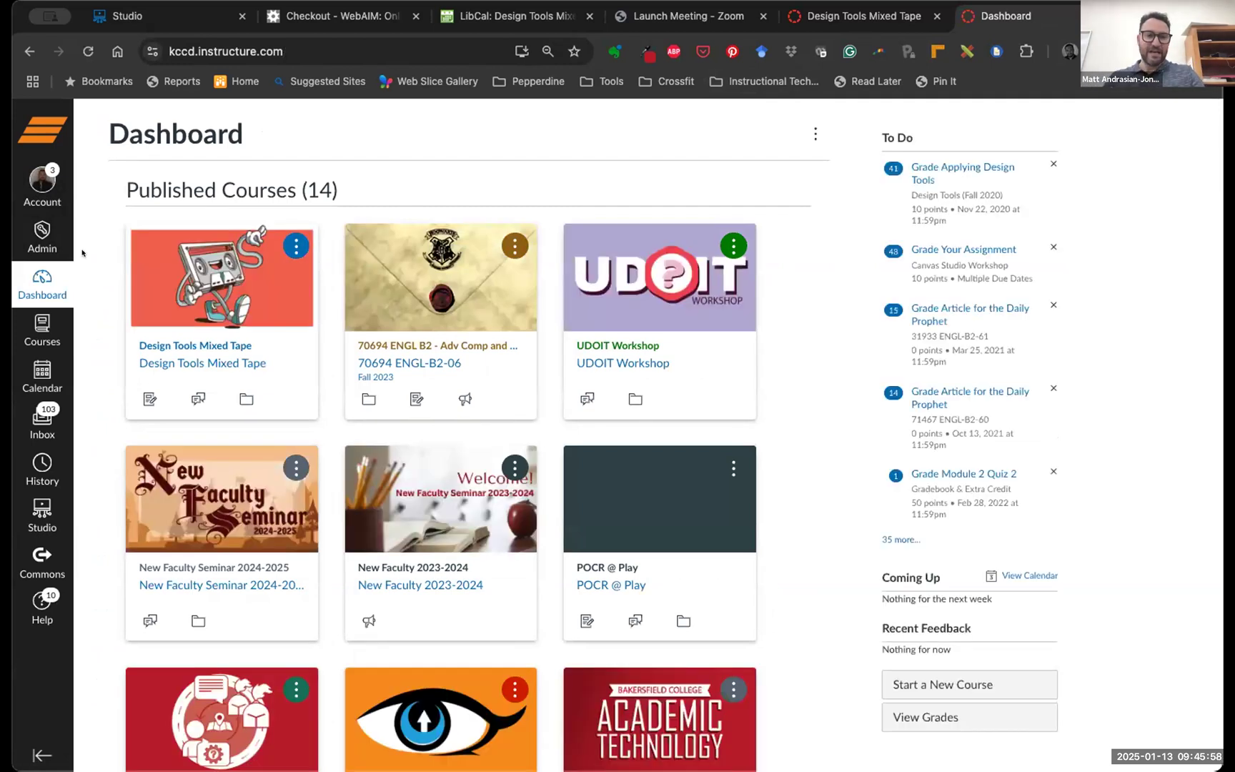
# Switch back to the Design Tools Mixed Tape course tab and open its People roster
pyautogui.scroll(-3, 83, 253)
pyautogui.scroll(3, 143, 186)
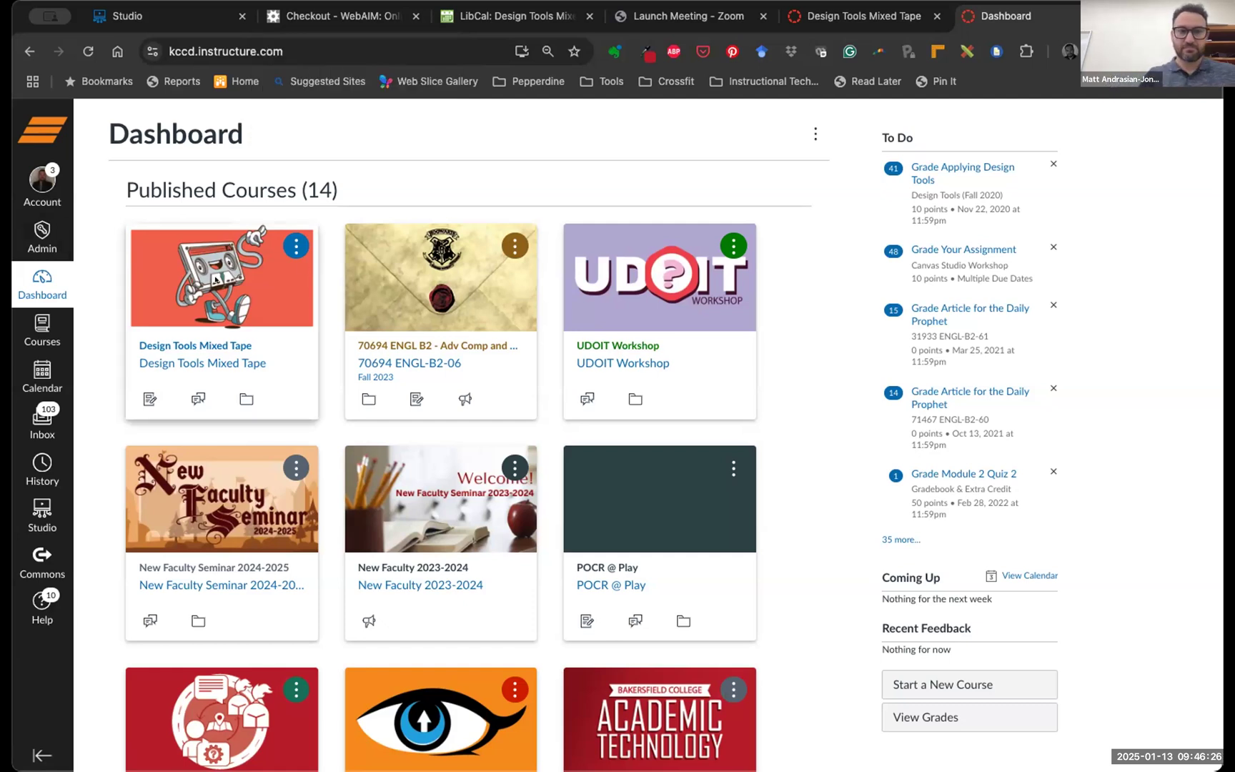
pyautogui.click(881, 18)
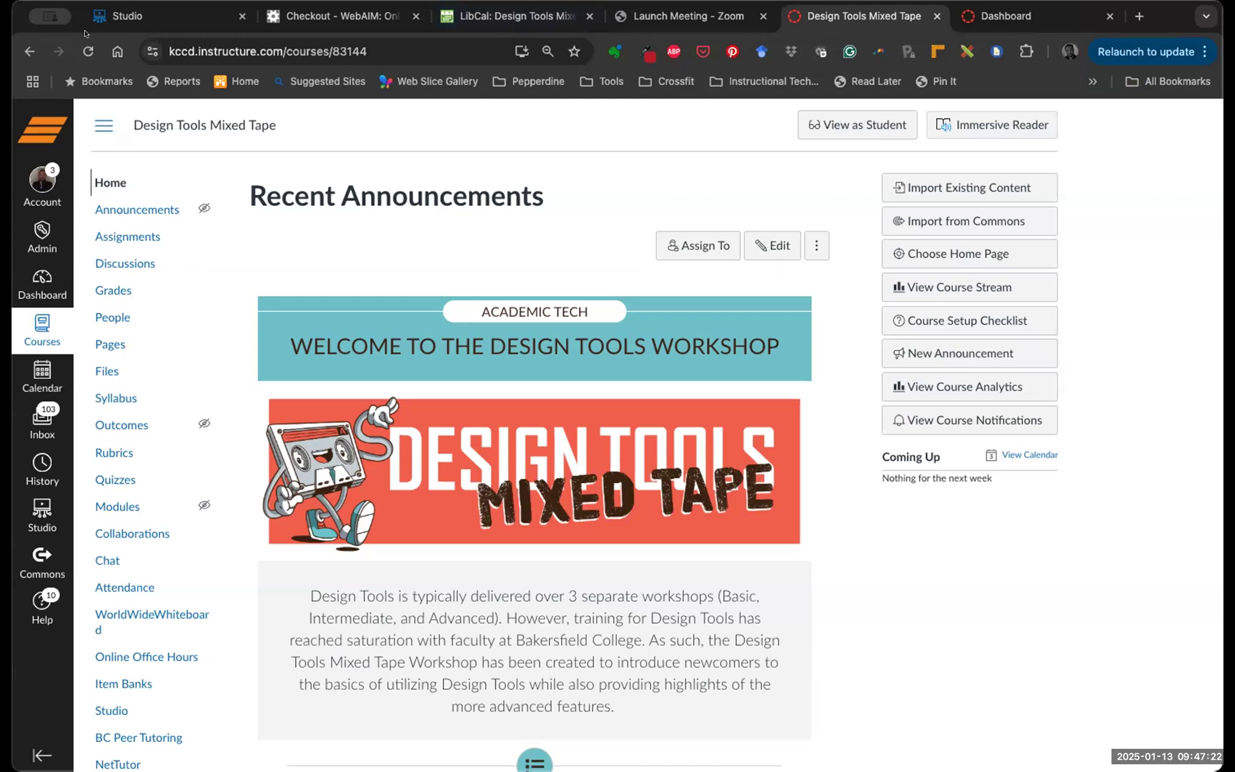
pyautogui.click(113, 318)
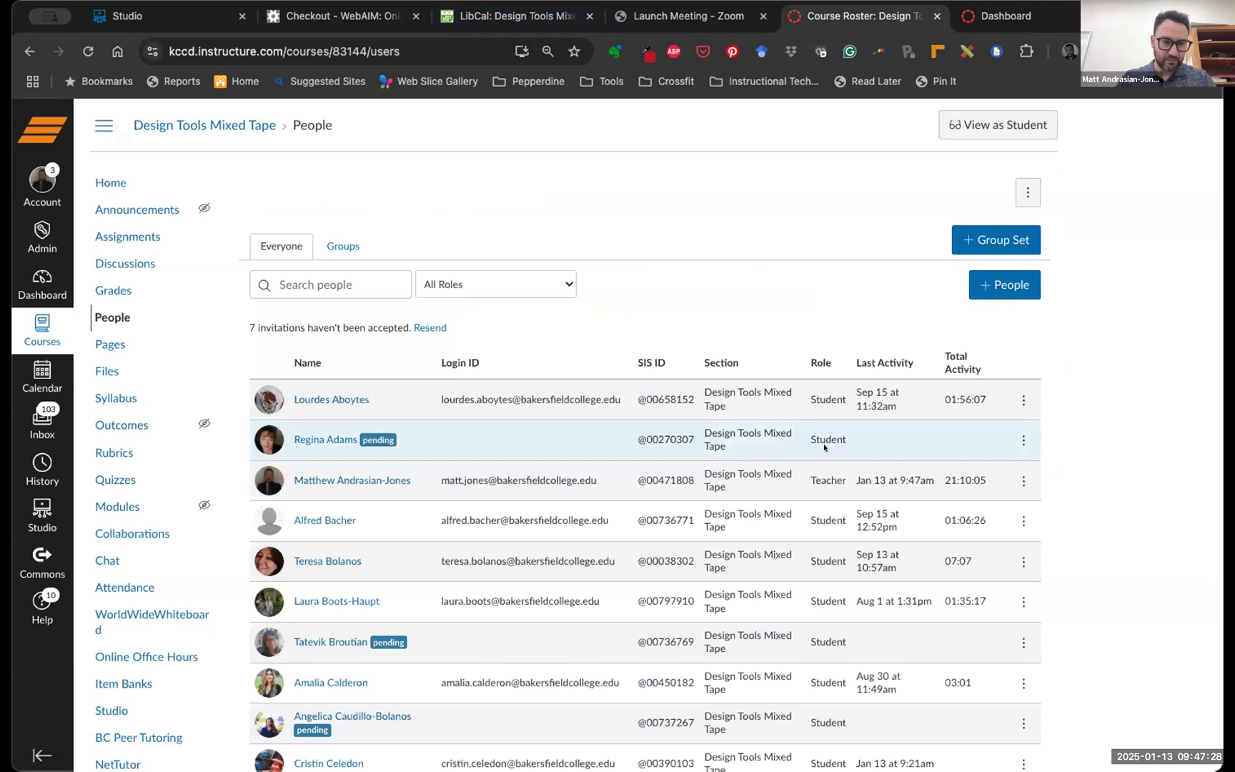
# Resend the course invitation to a pending student from their roster row and confirm it
pyautogui.scroll(-1, 822, 443)
pyautogui.scroll(-7, 823, 447)
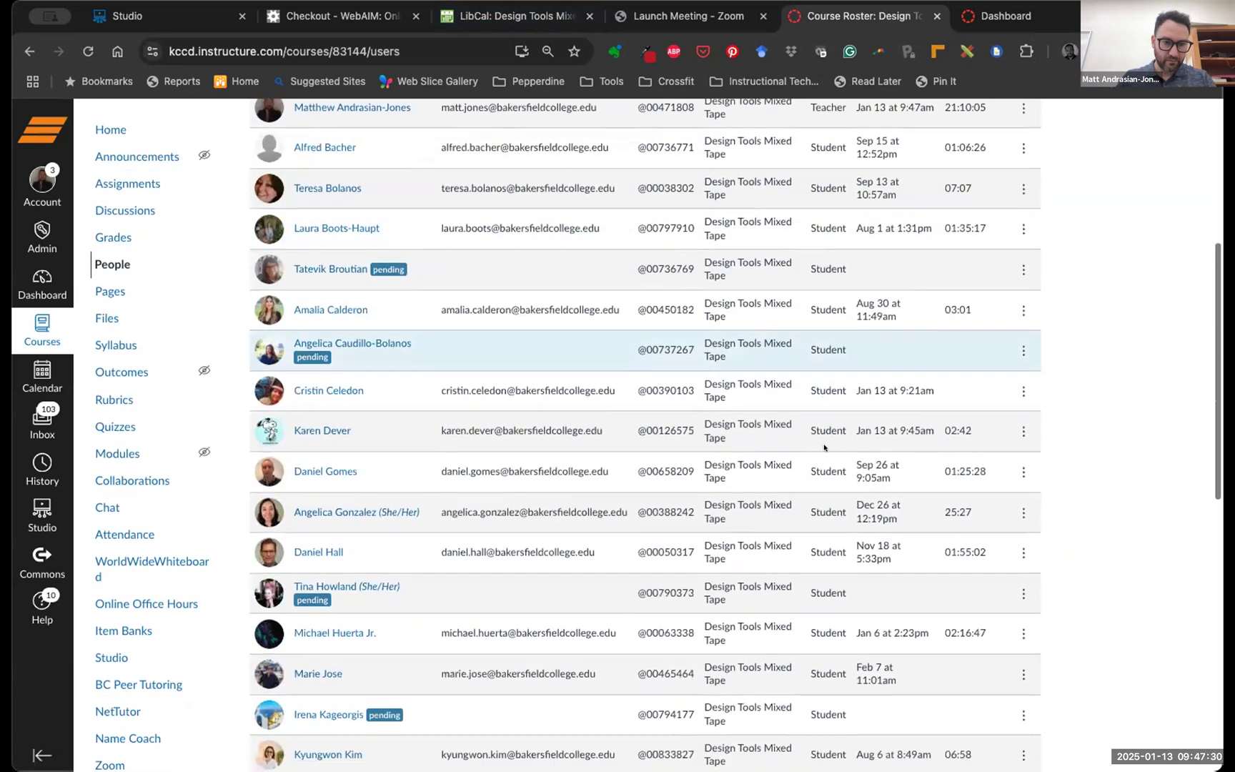
pyautogui.scroll(-4, 824, 447)
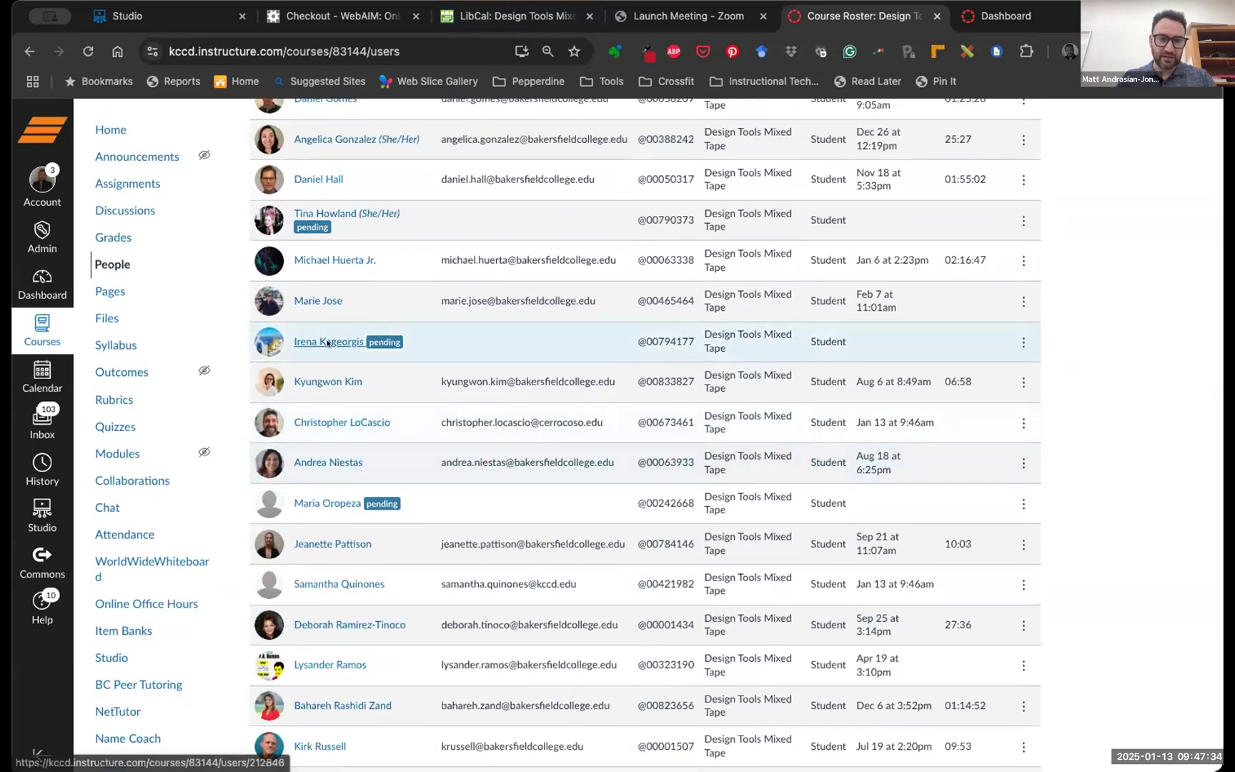
pyautogui.click(1023, 342)
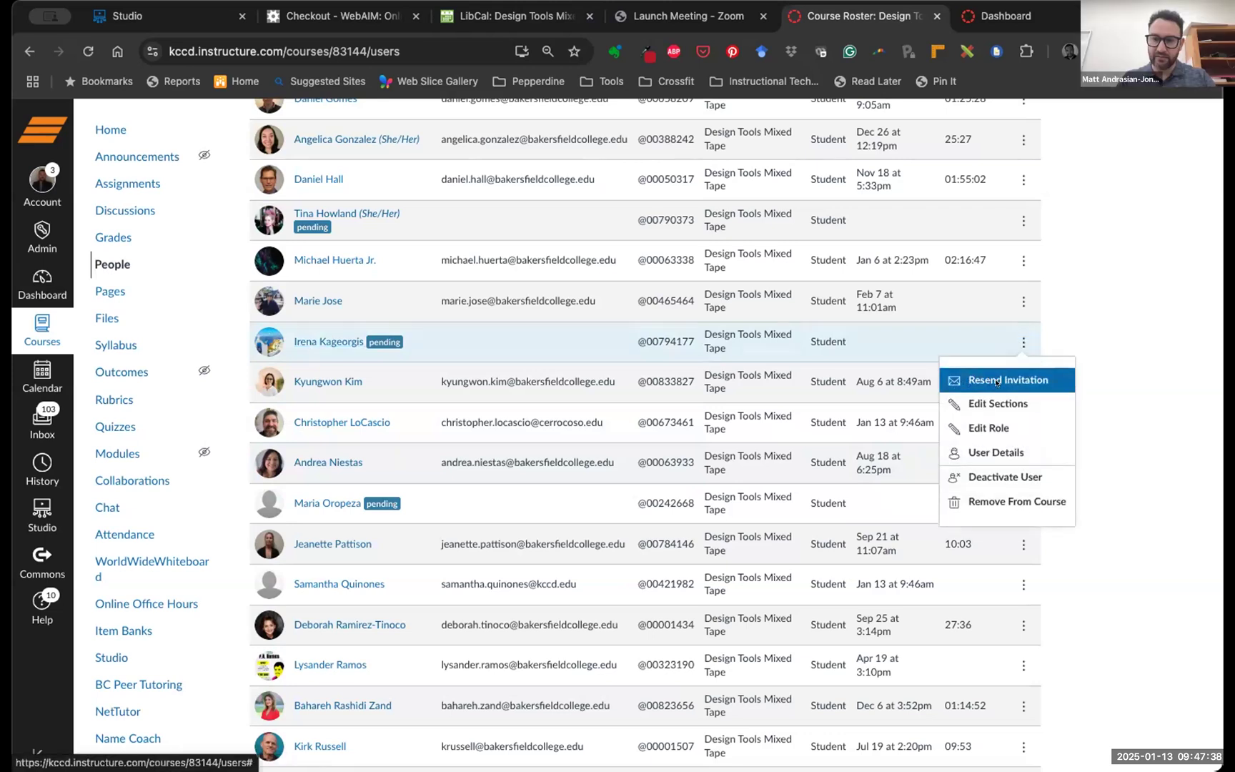
pyautogui.click(995, 381)
pyautogui.click(709, 478)
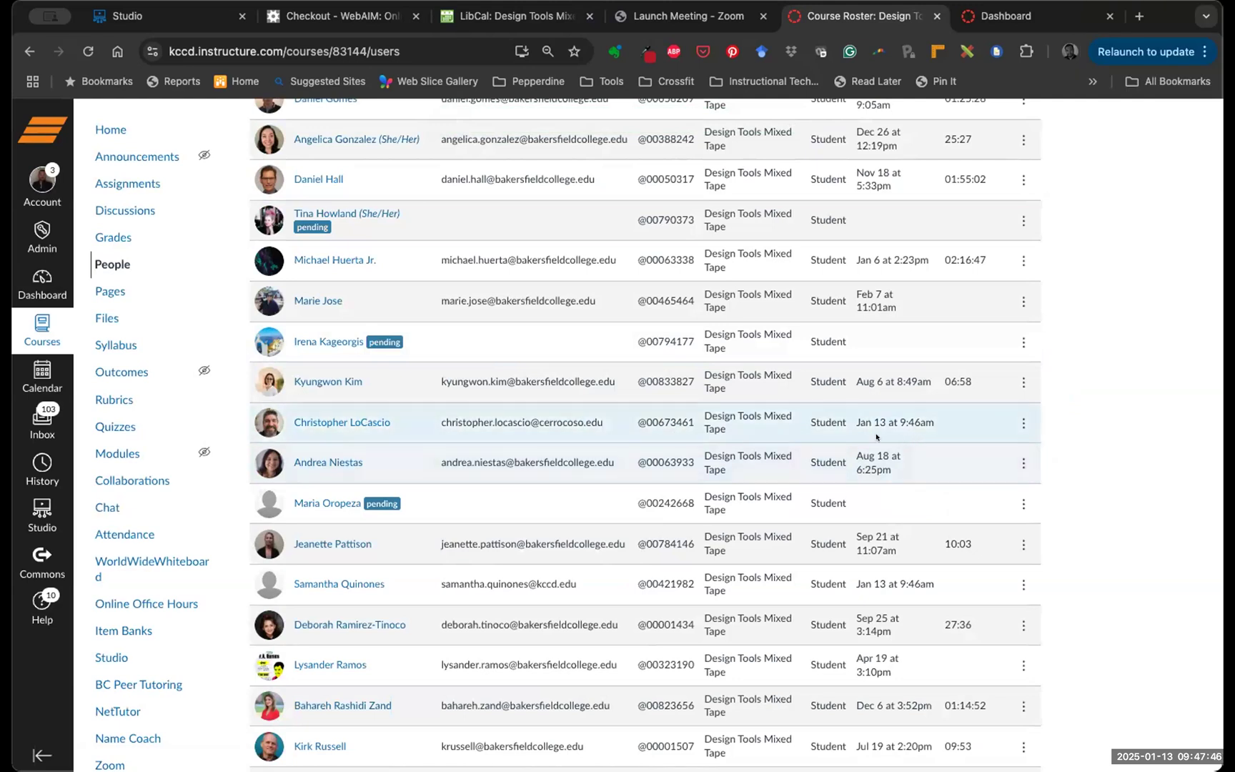
pyautogui.scroll(-3, 802, 439)
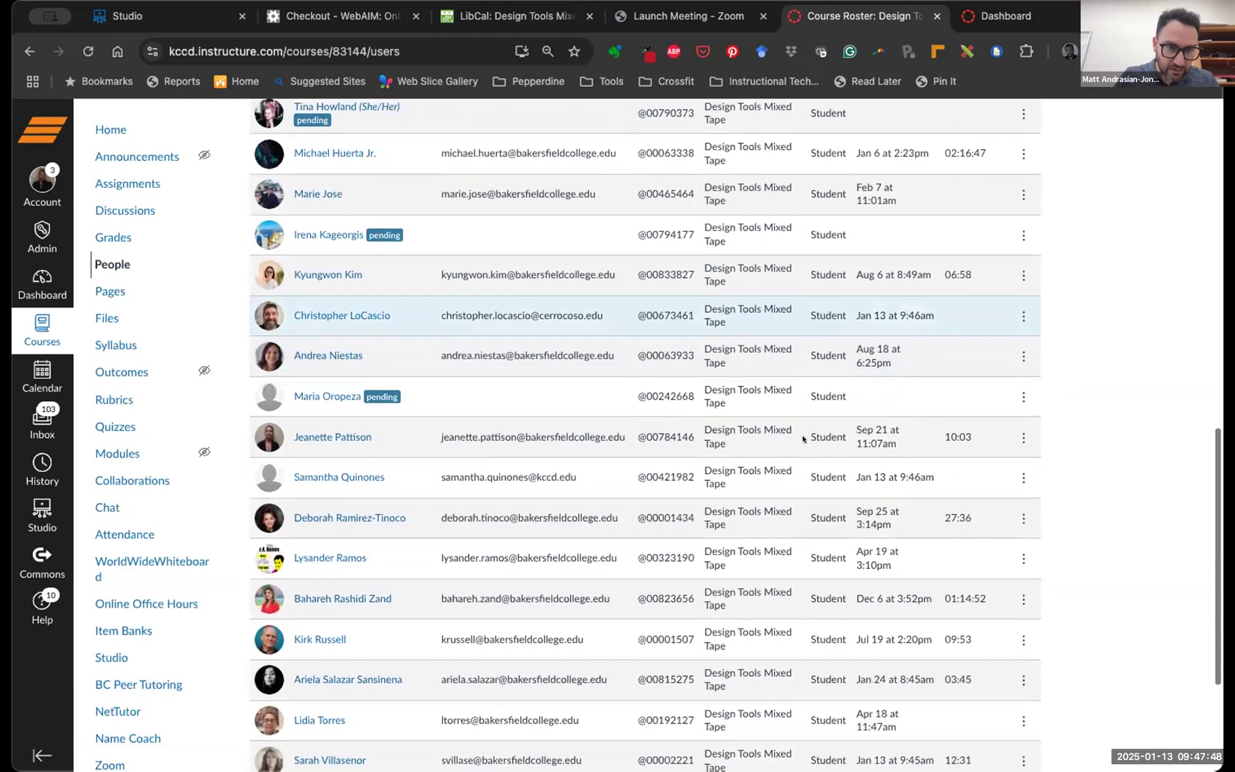
pyautogui.scroll(4, 802, 438)
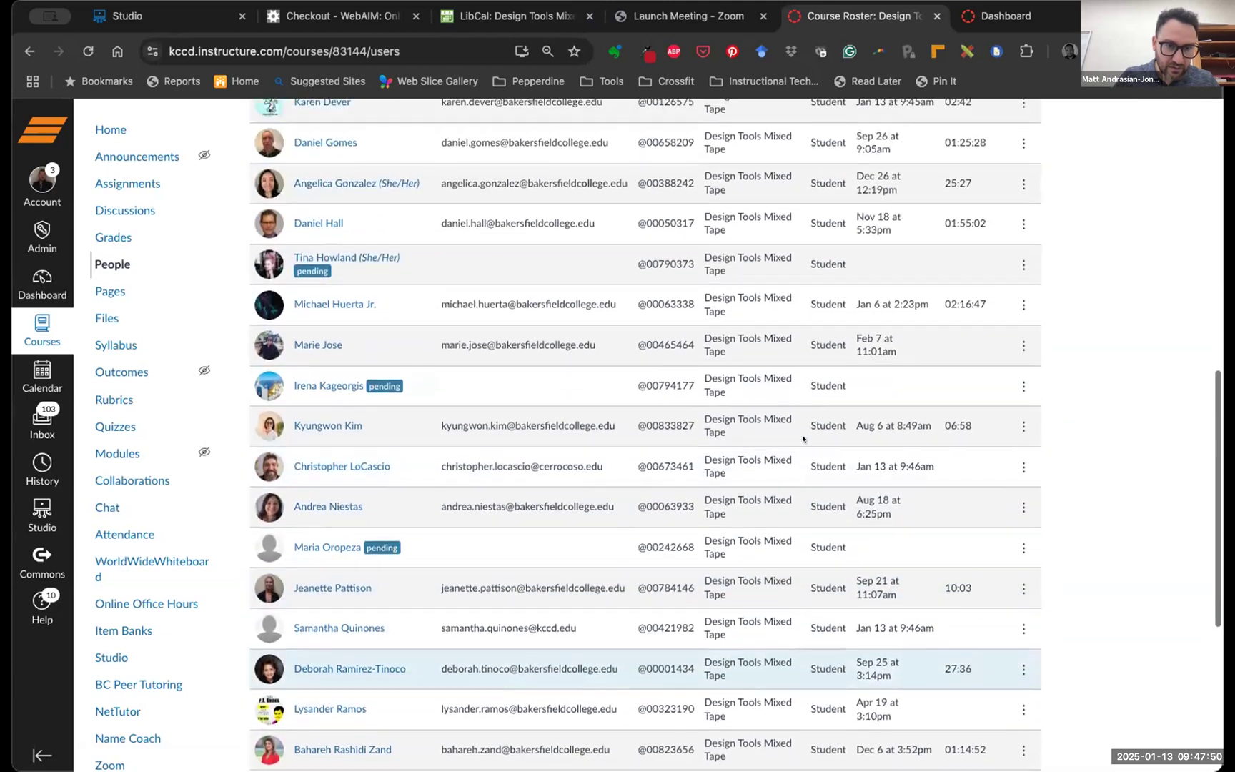
pyautogui.scroll(5, 802, 439)
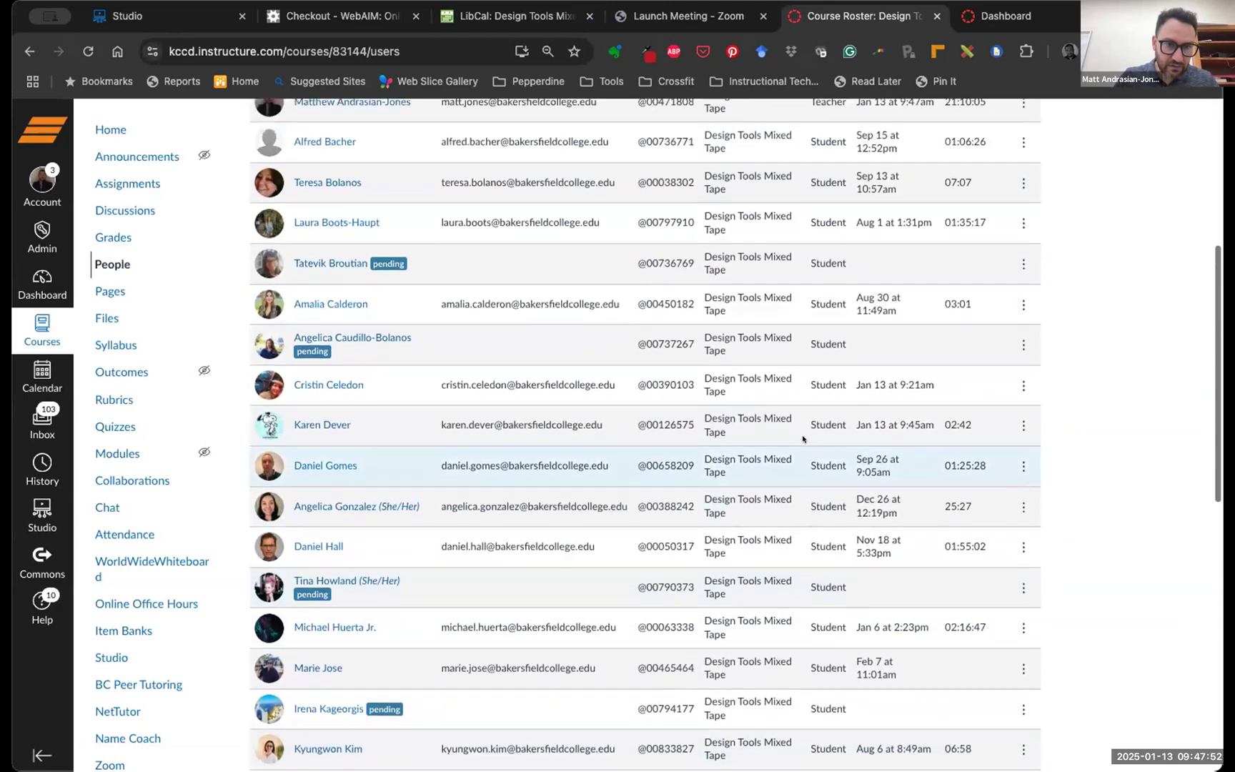
pyautogui.scroll(5, 803, 438)
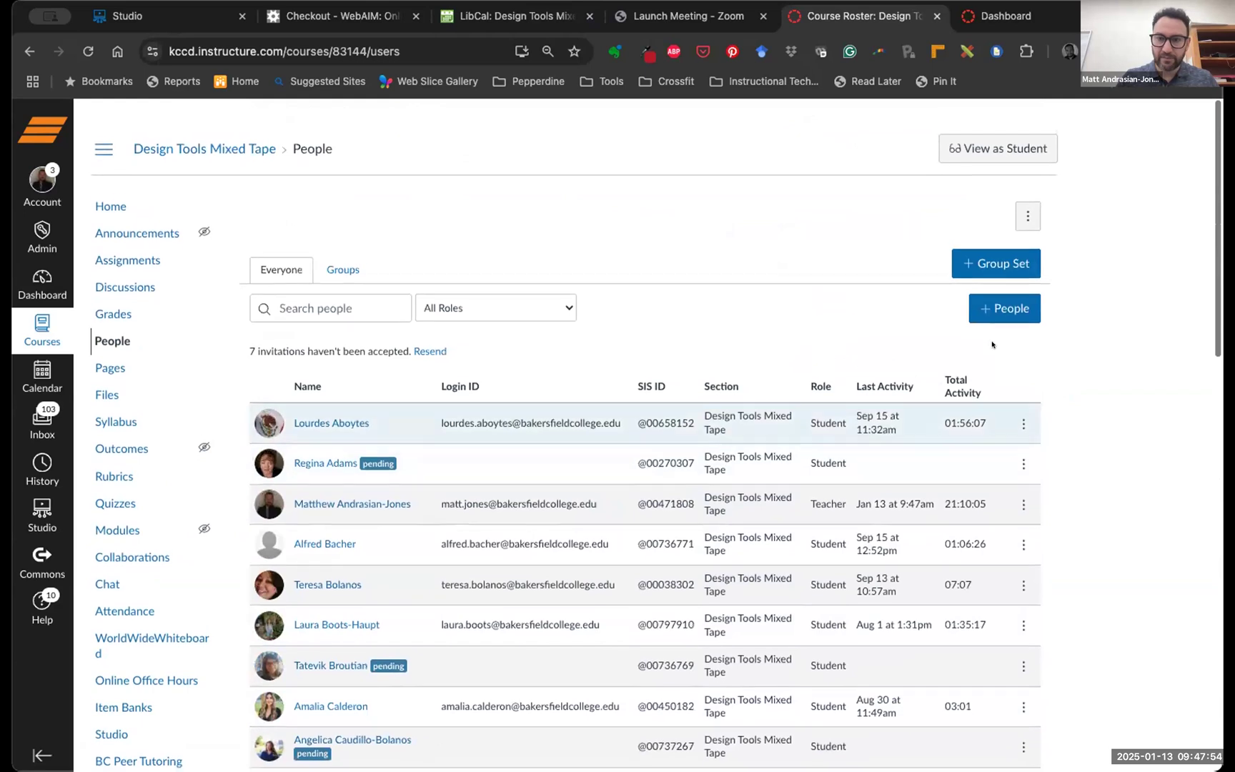
# Enrol an existing user, looked up by their email address, as a student in the course
pyautogui.click(997, 284)
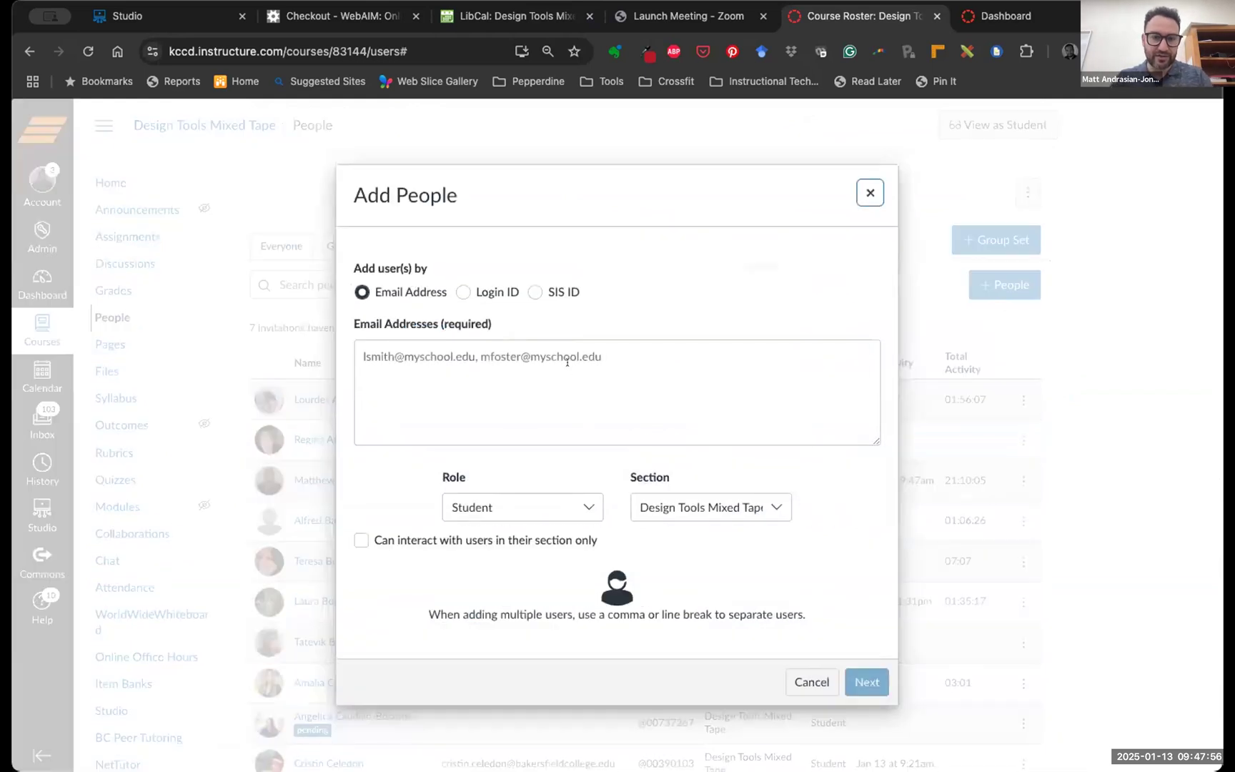
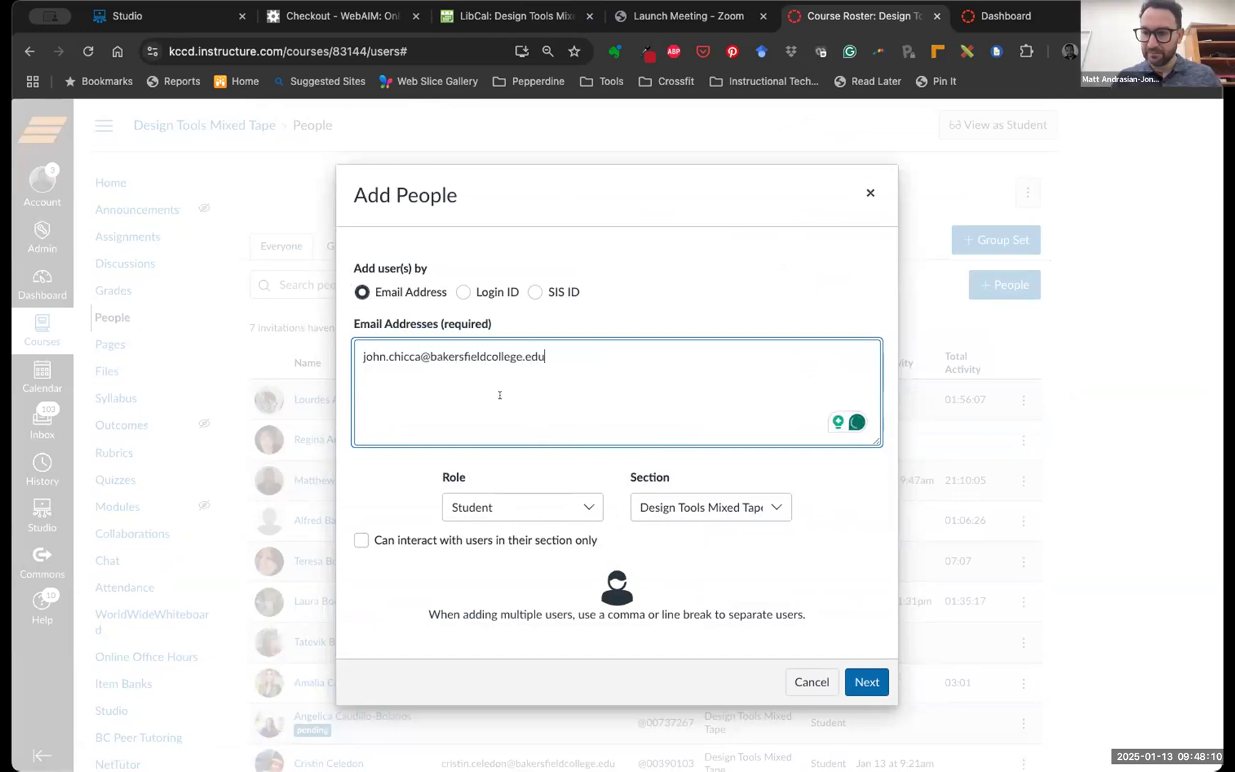
pyautogui.click(858, 675)
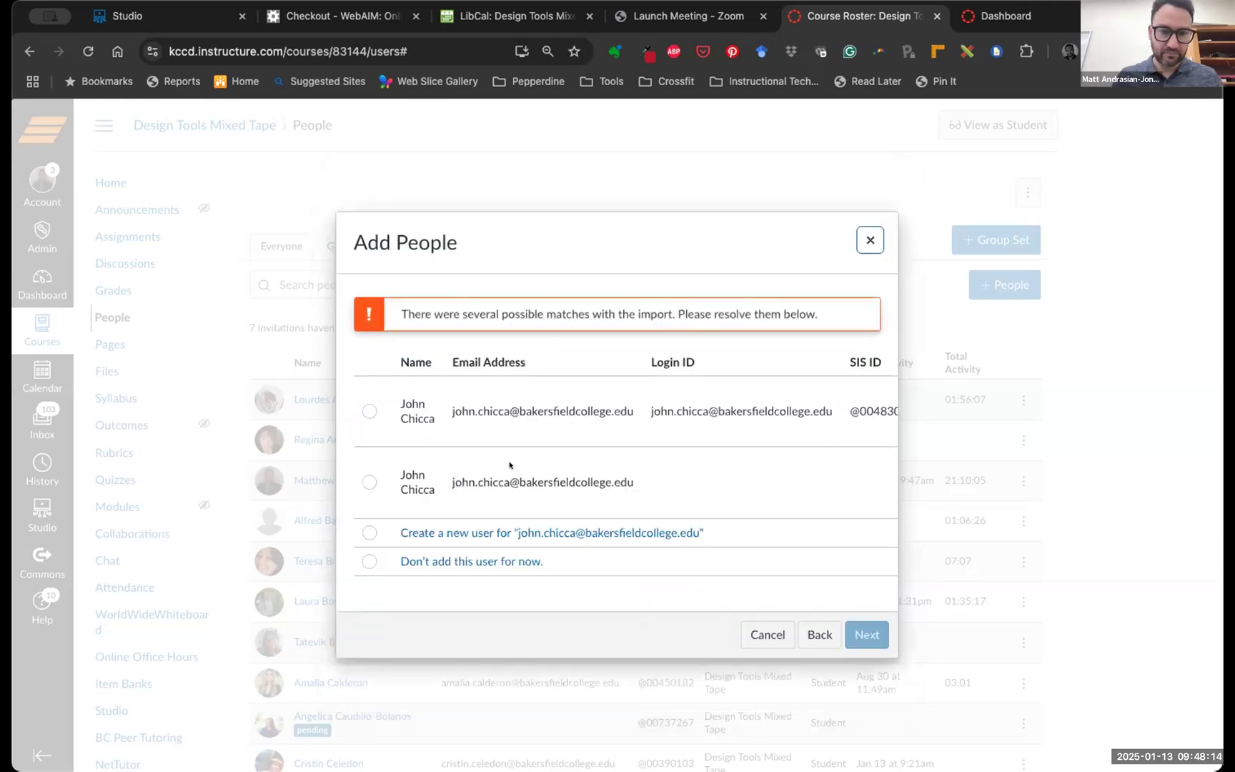
pyautogui.click(370, 412)
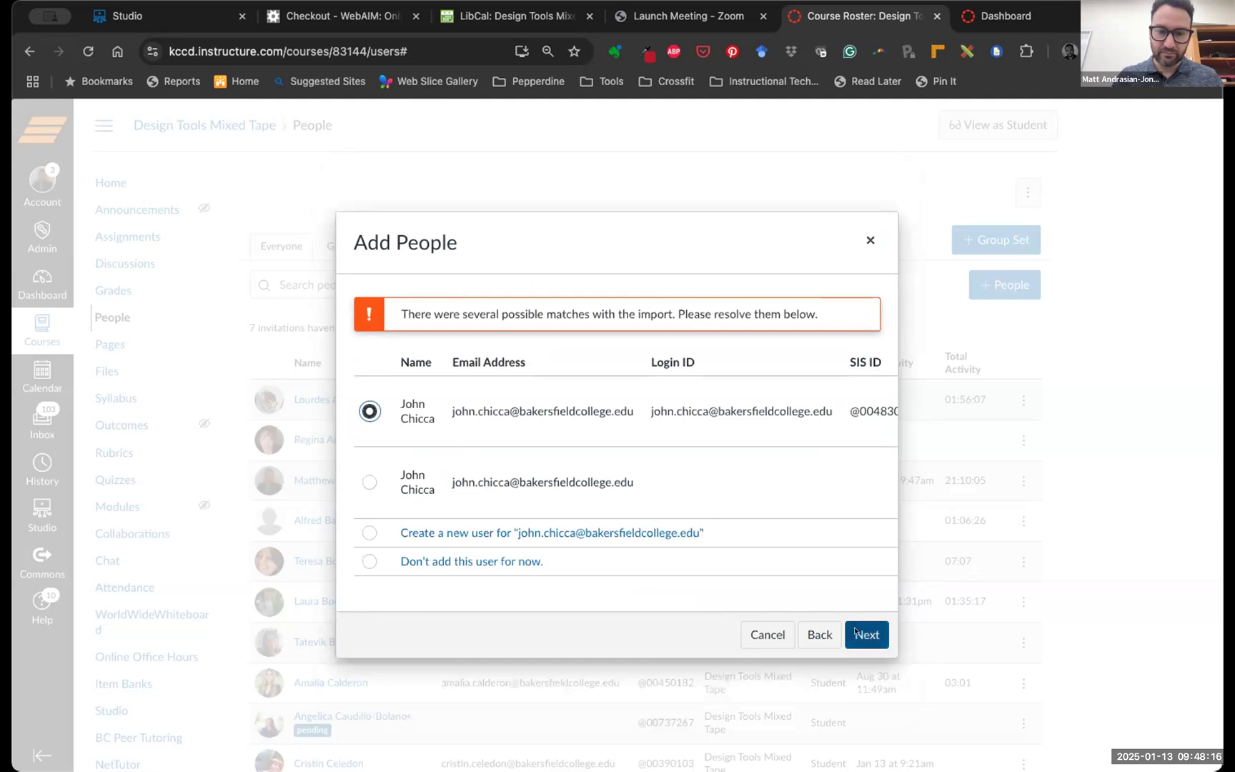
pyautogui.click(856, 631)
pyautogui.click(853, 556)
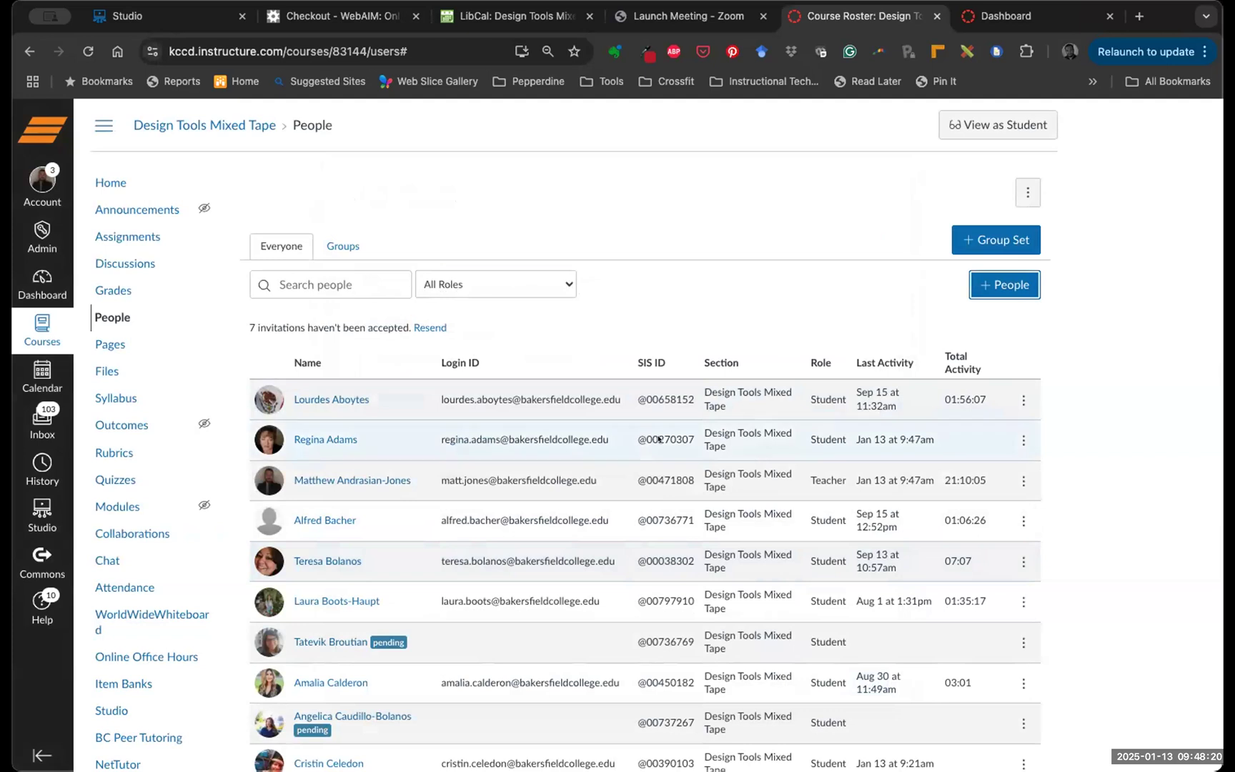
pyautogui.scroll(-3, 658, 439)
pyautogui.scroll(-4, 658, 440)
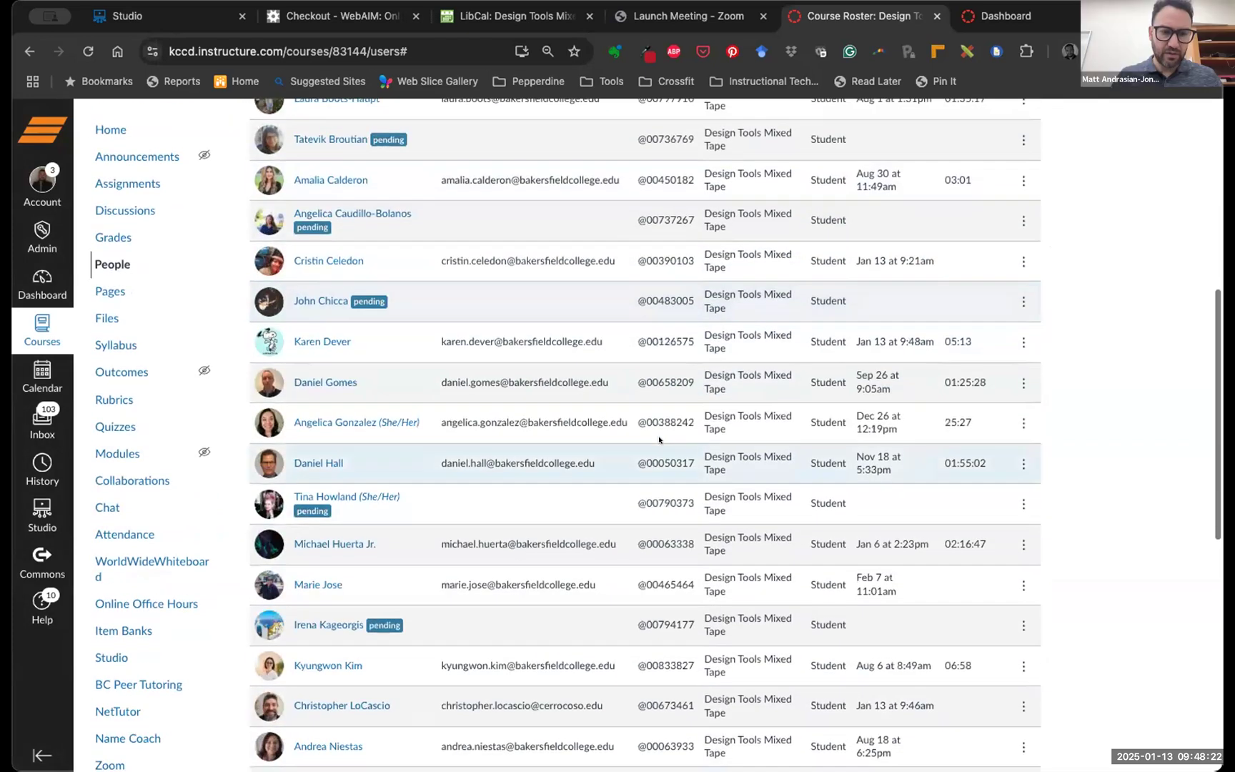
pyautogui.scroll(-3, 658, 440)
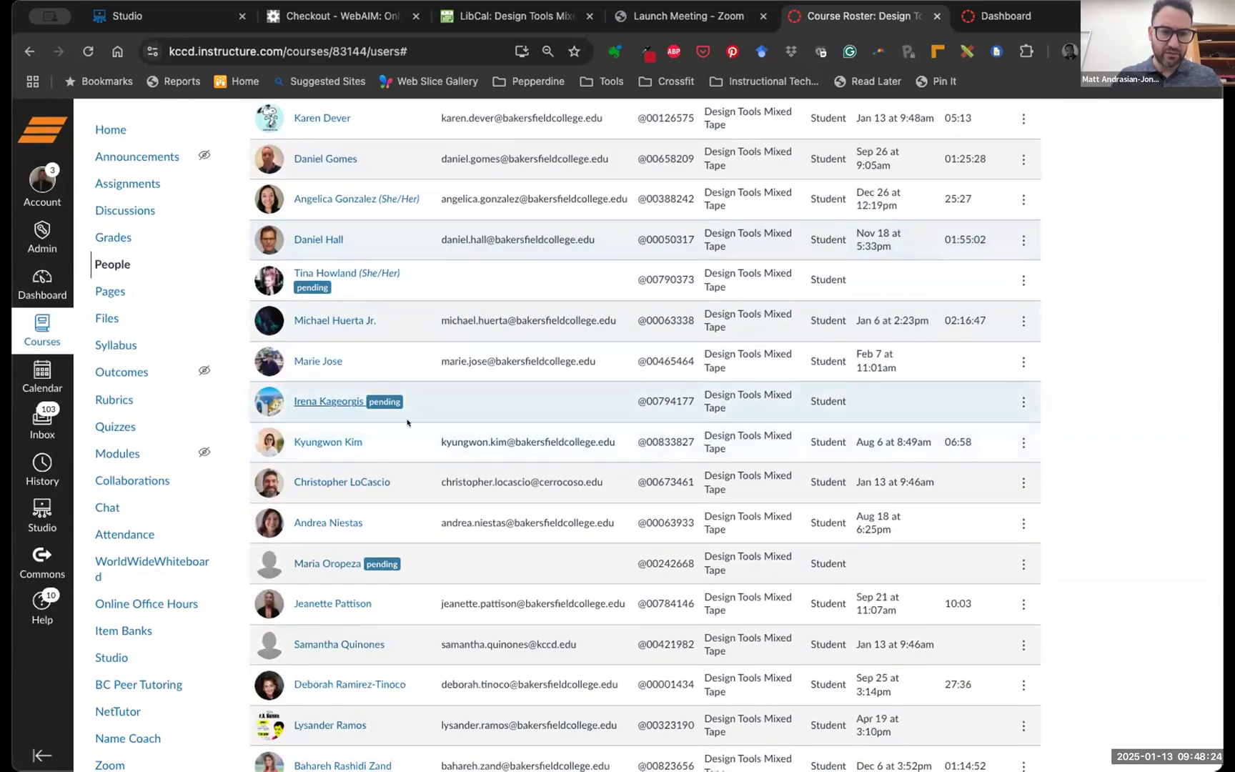
pyautogui.scroll(-5, 409, 422)
pyautogui.scroll(3, 409, 422)
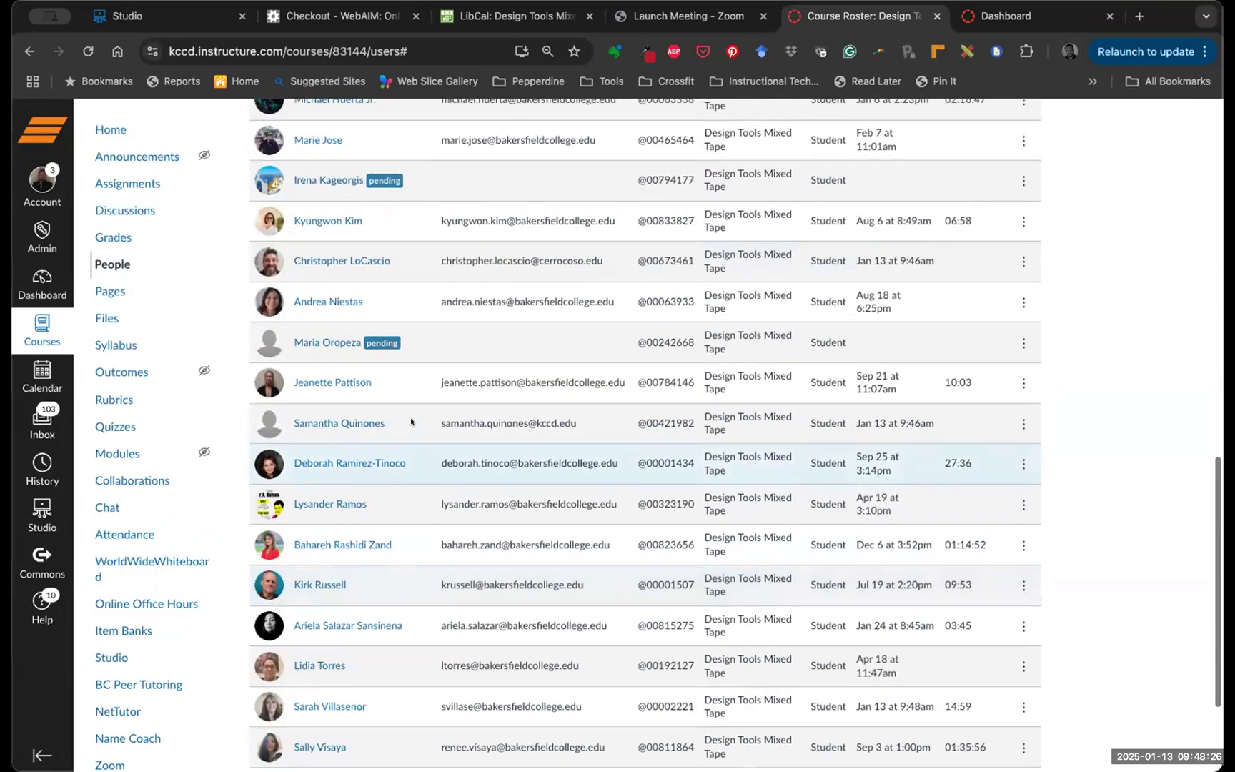
pyautogui.scroll(15, 411, 421)
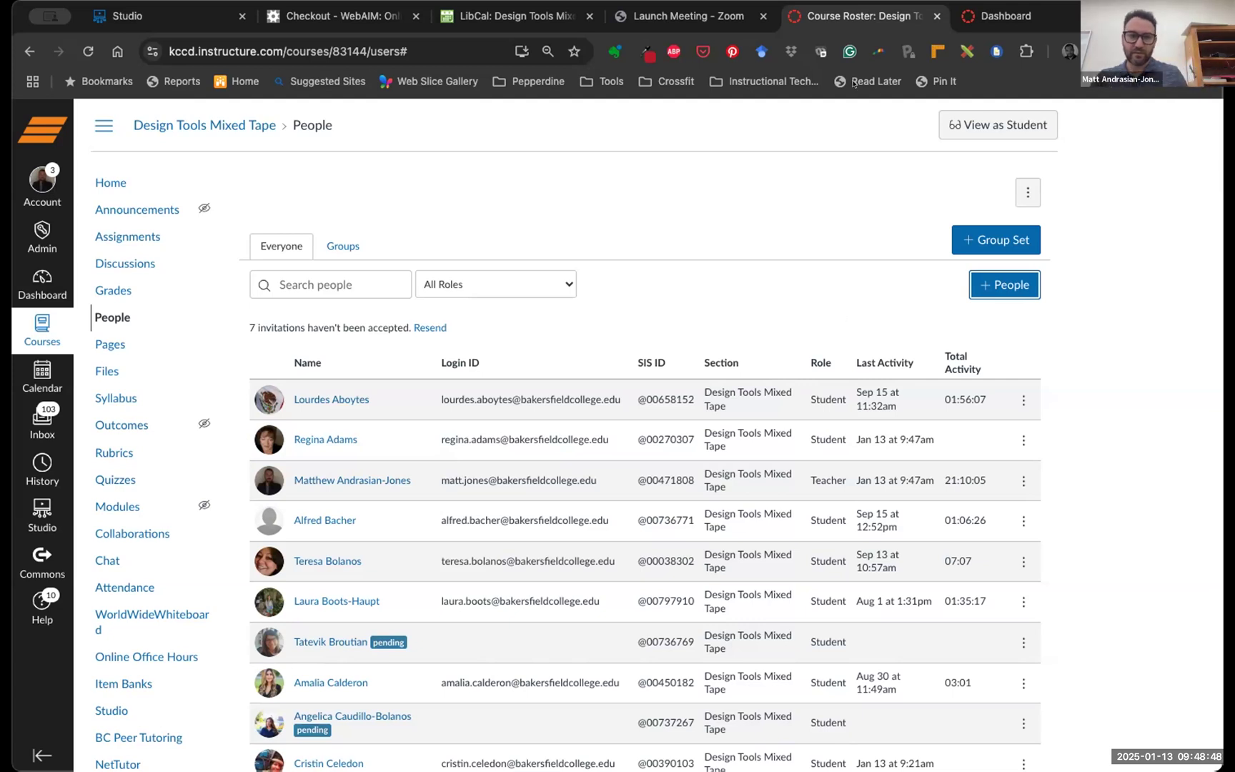
# Return to the course Home page, then switch to the Dashboard tab
pyautogui.click(108, 181)
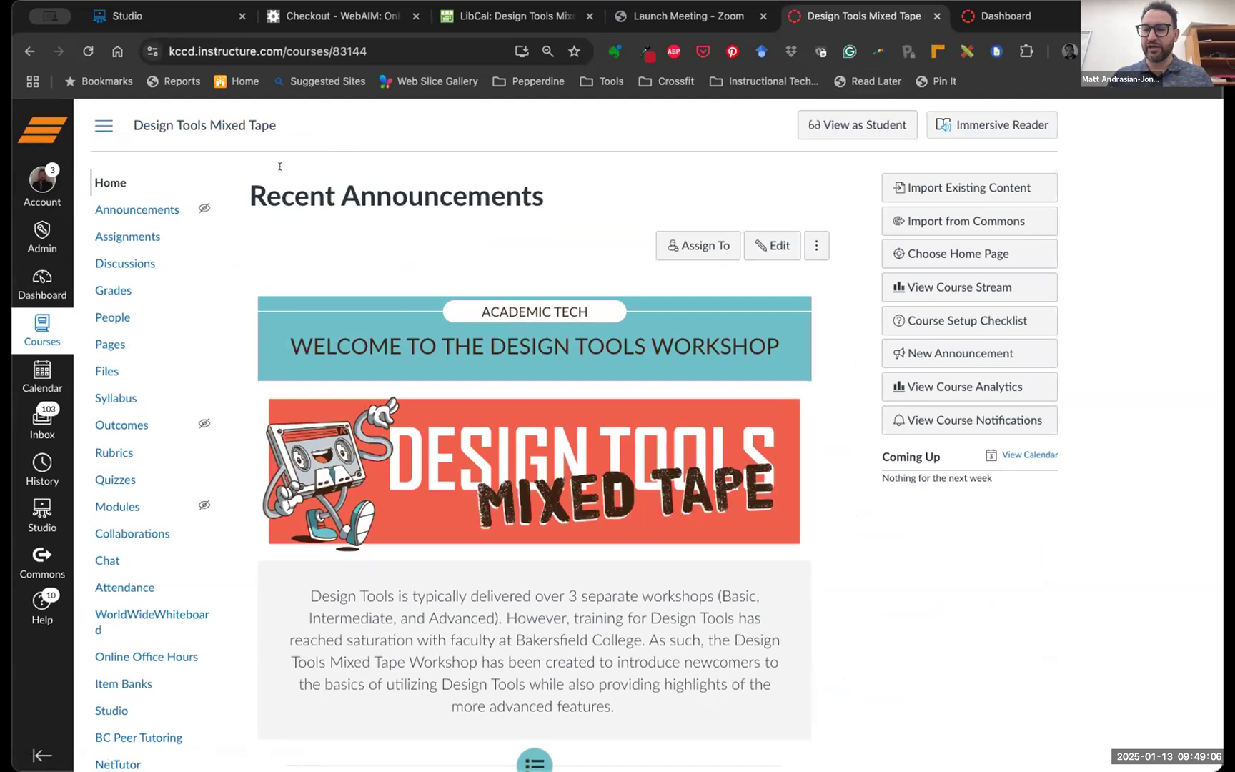
pyautogui.click(1023, 17)
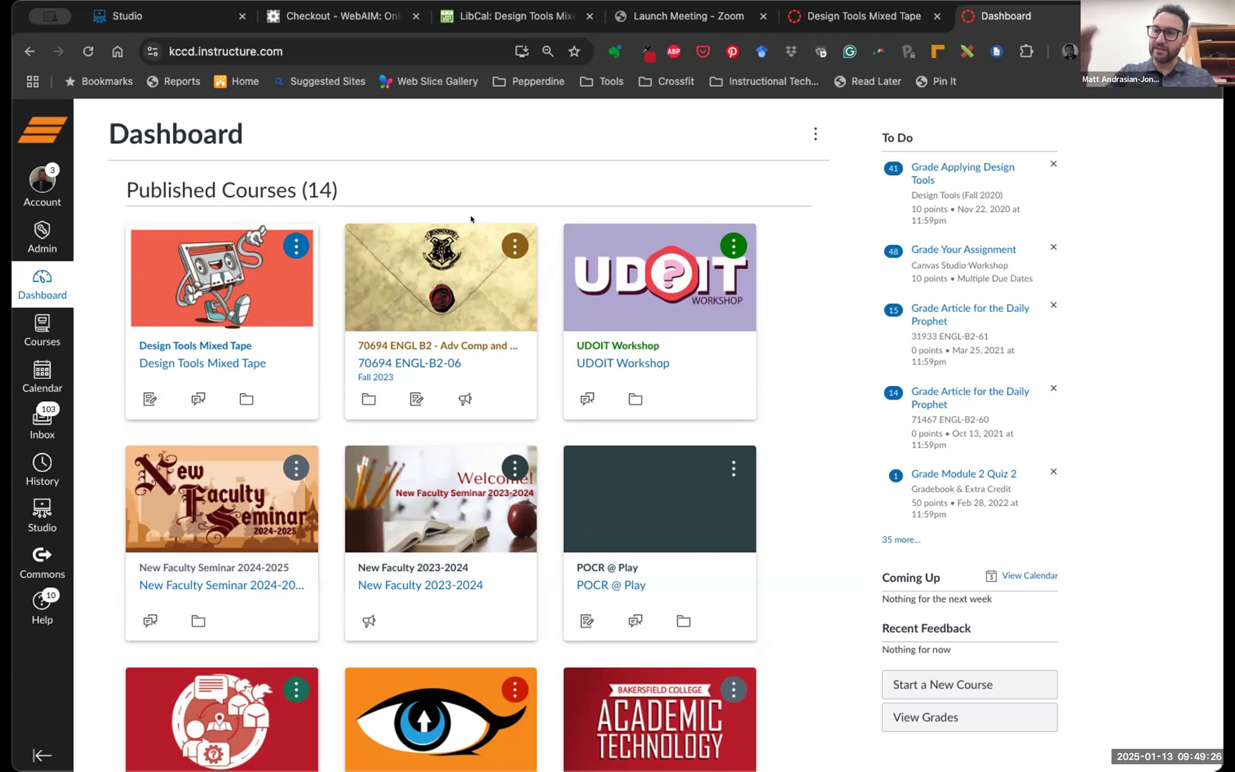
# Switch to the Design Tools Mixed Tape tab and scroll down to the Basic agenda section
pyautogui.click(861, 18)
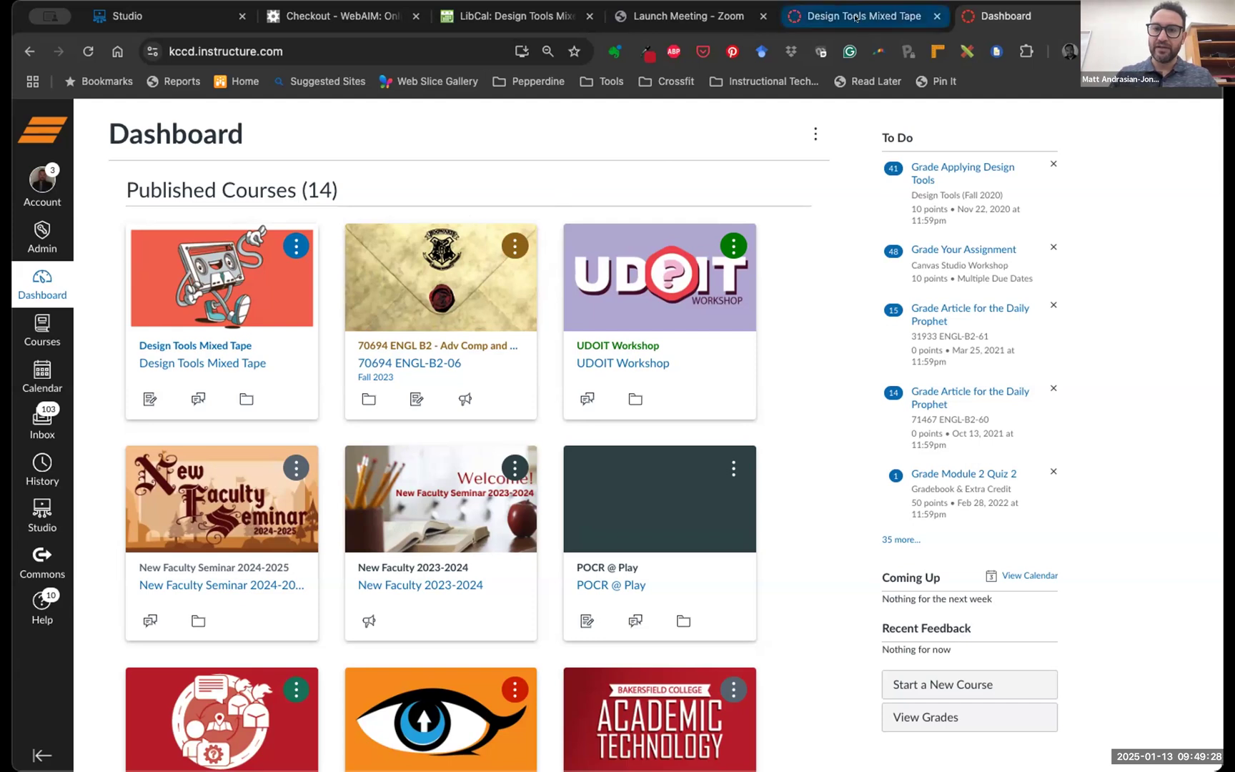
pyautogui.scroll(-3, 707, 472)
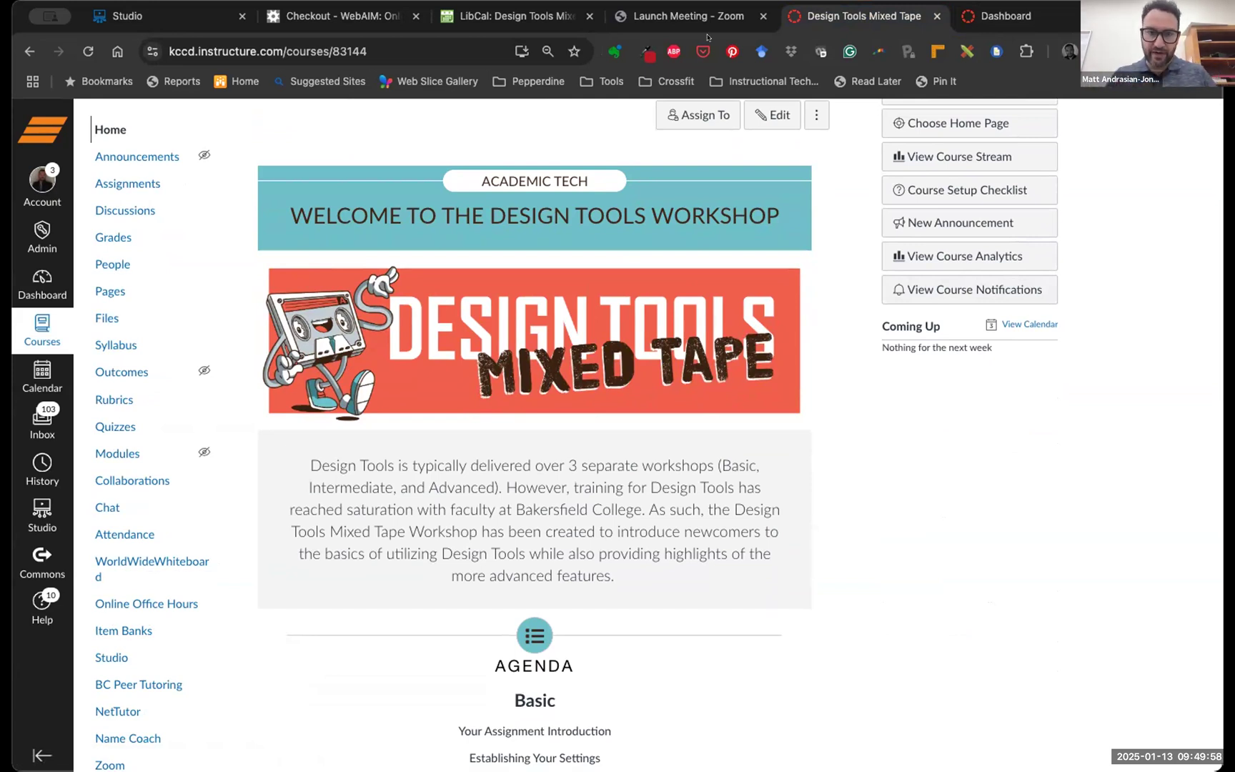
# From People, add a student by pasting their e-mail address and confirming the found user
pyautogui.click(109, 265)
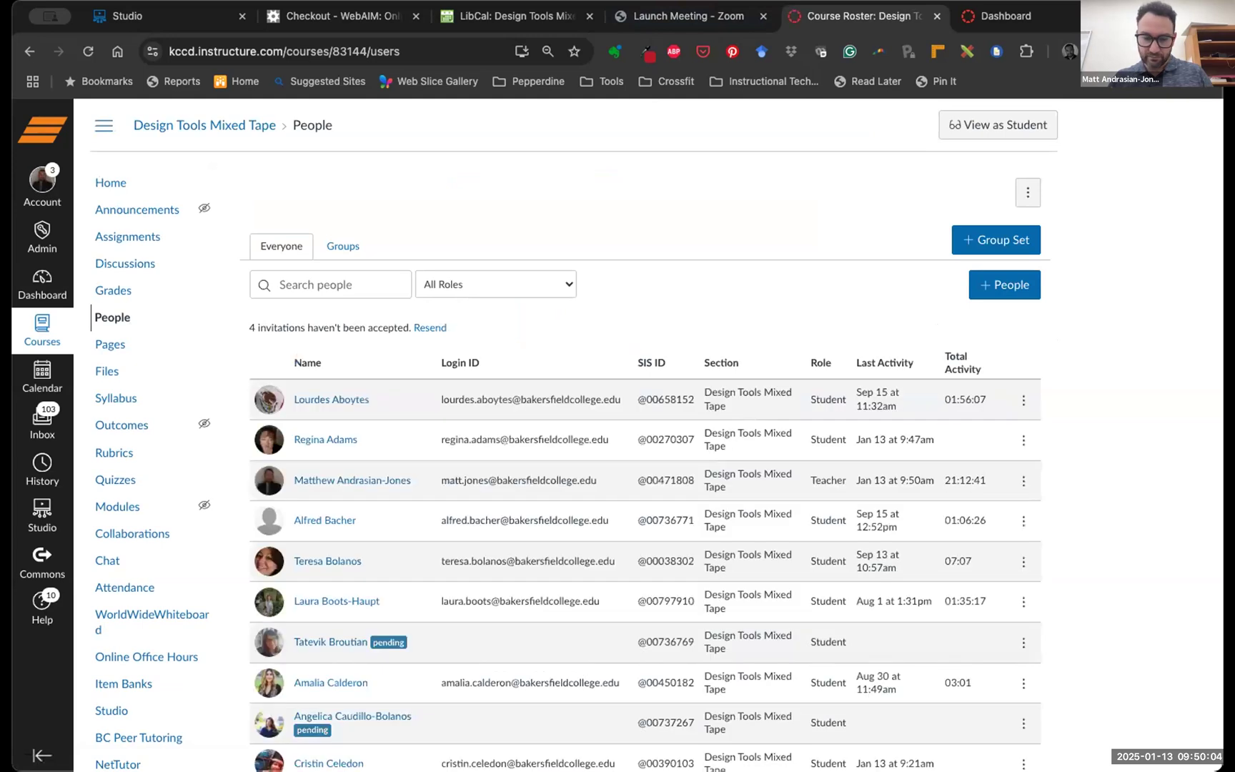
pyautogui.click(999, 289)
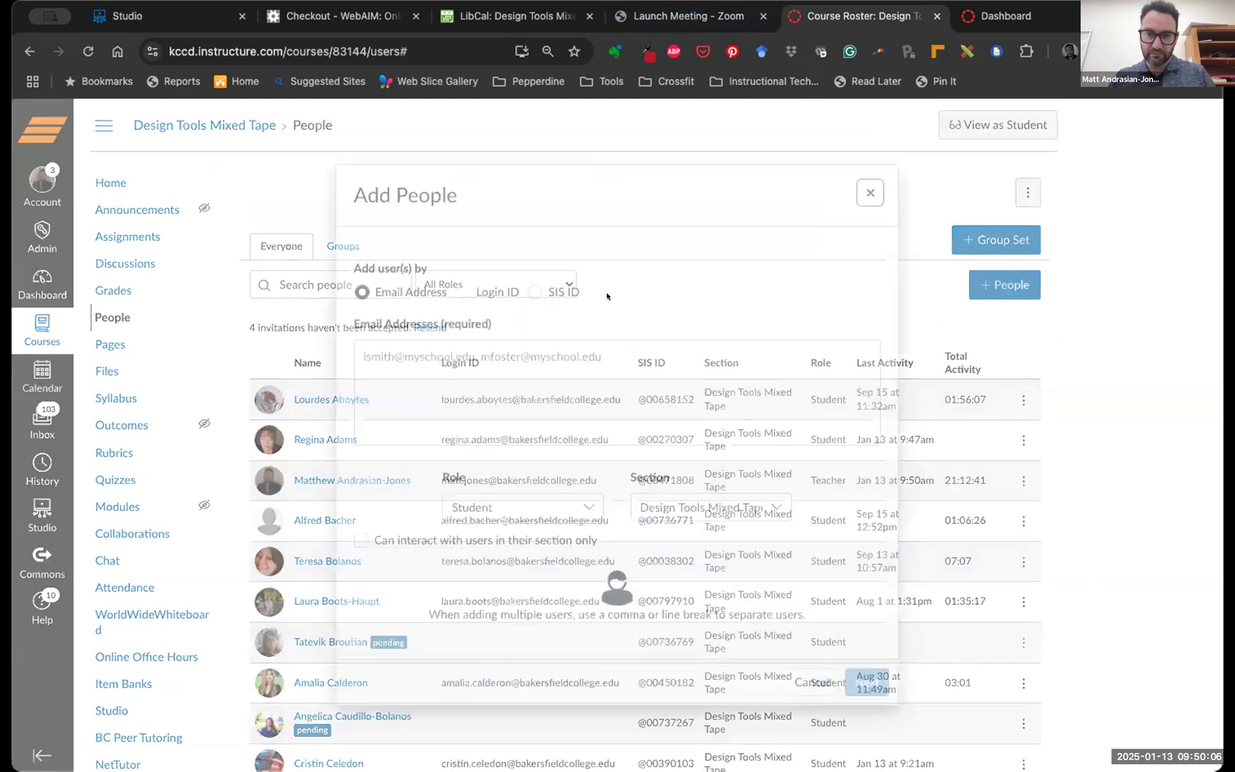
pyautogui.click(380, 363)
pyautogui.press('super+v')
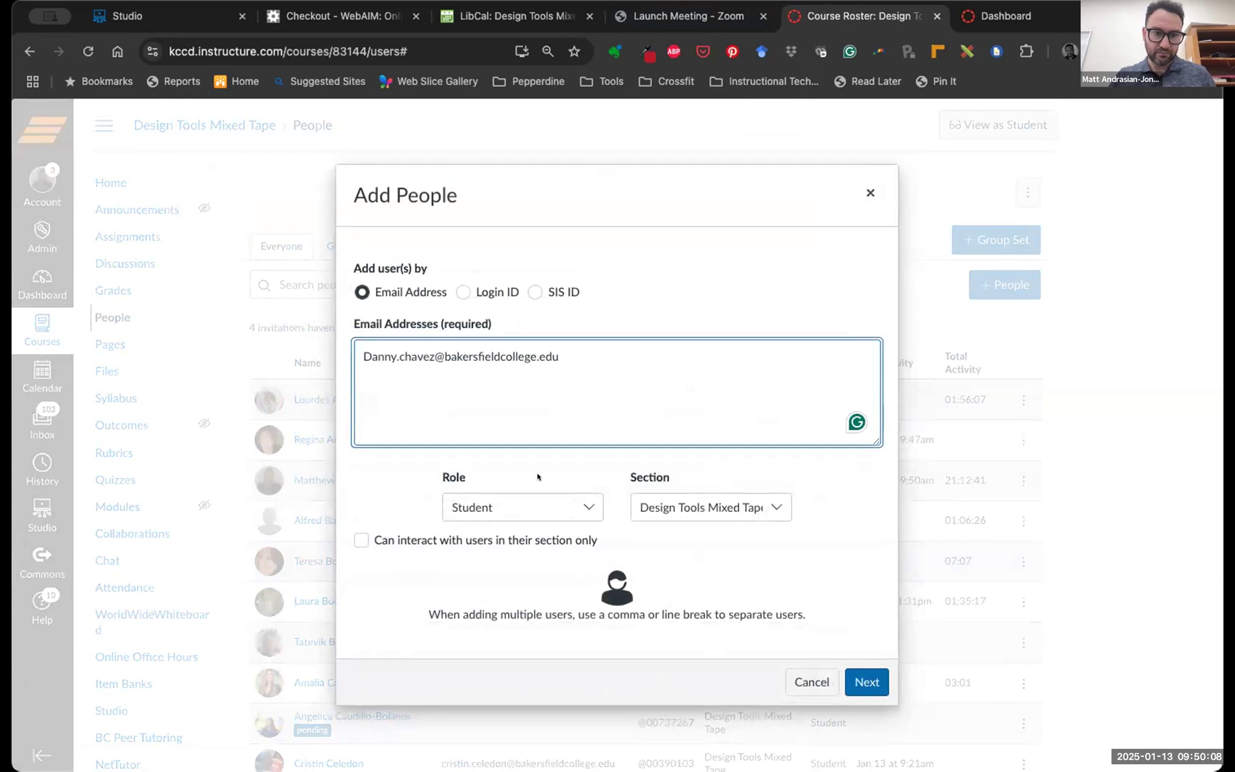
pyautogui.click(862, 680)
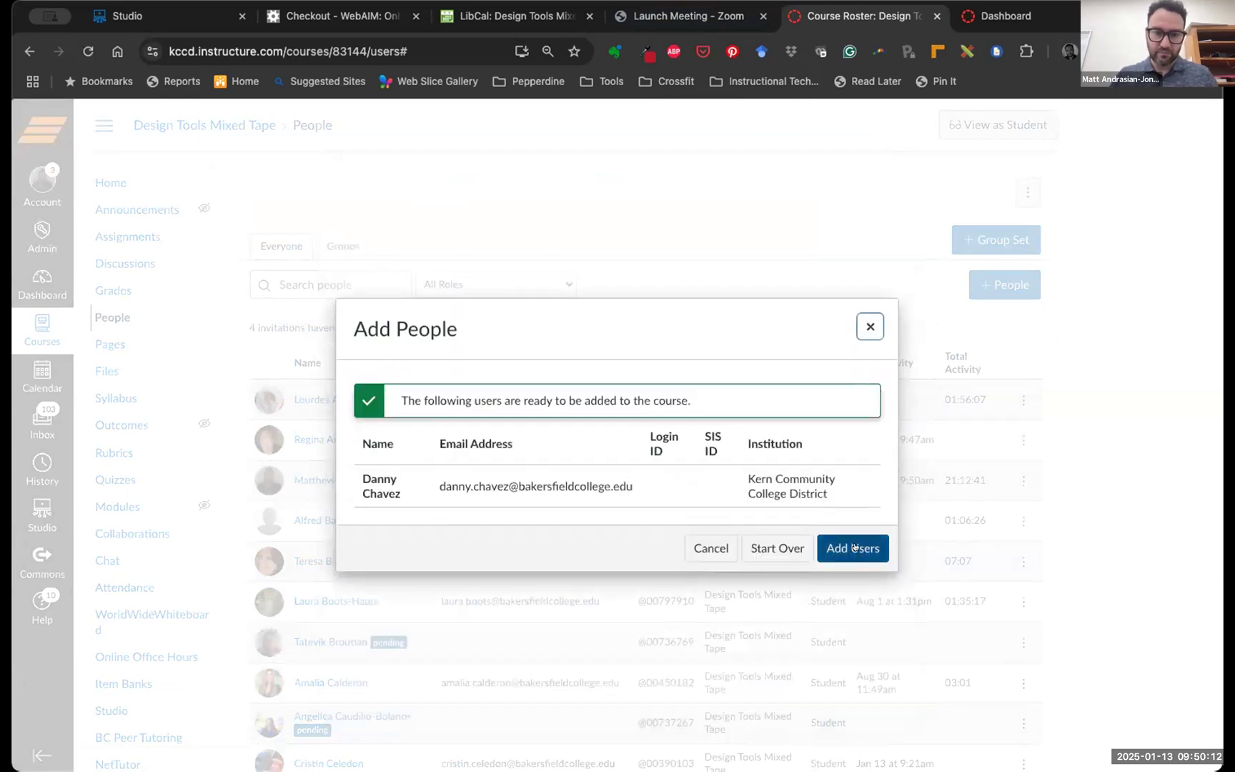
pyautogui.click(855, 547)
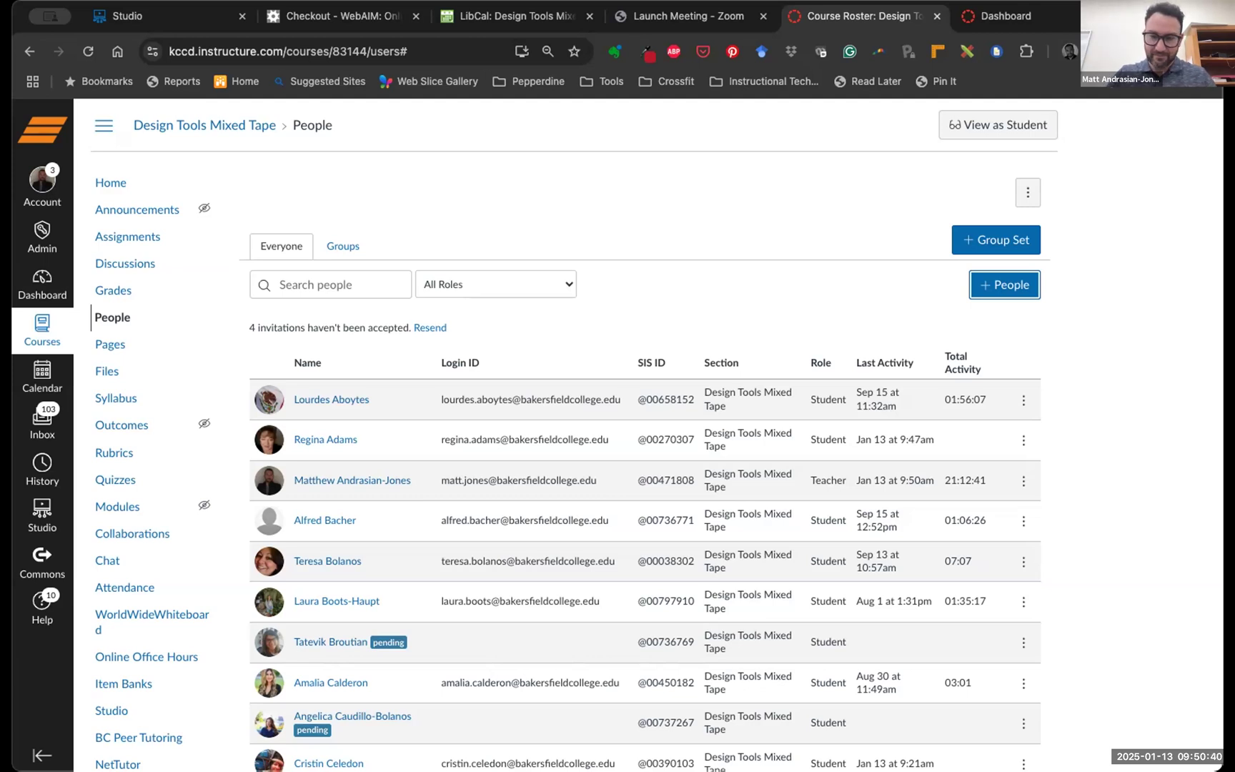
# Add another student to the roster by pasting their e-mail address and adding the user
pyautogui.click(983, 283)
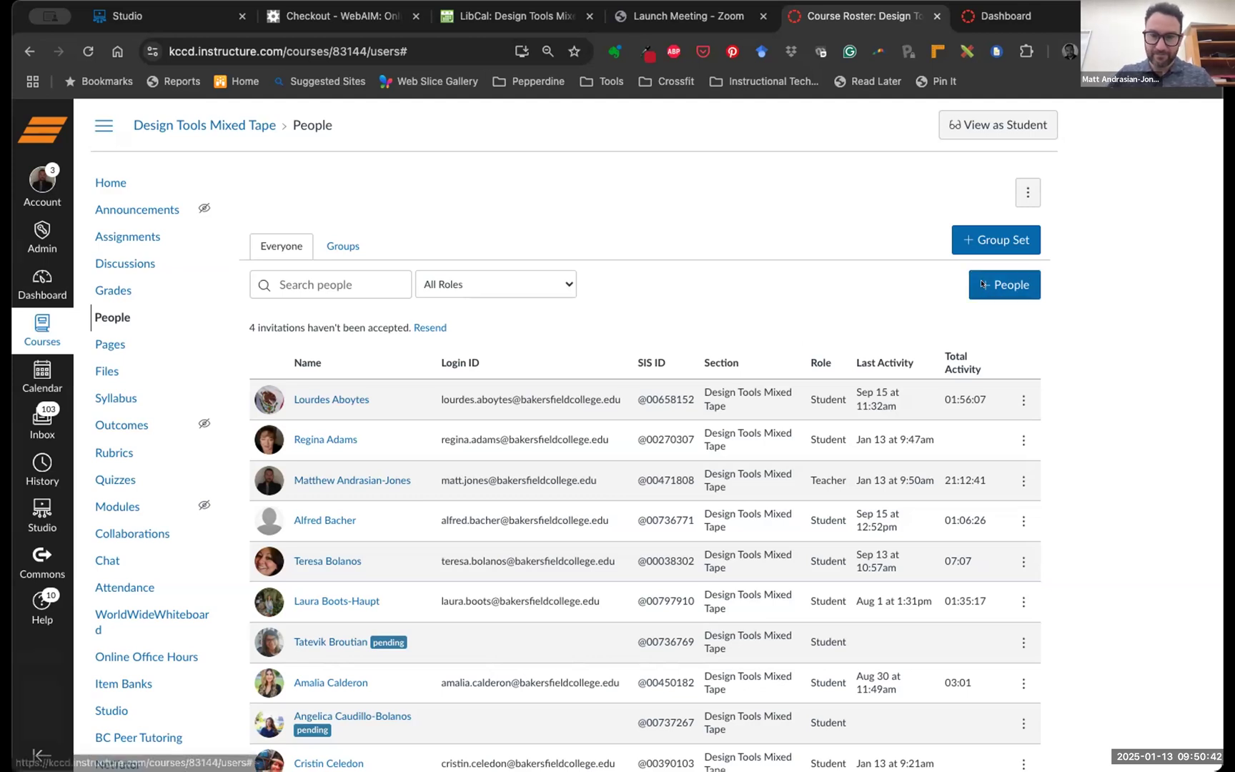
pyautogui.press('super+v')
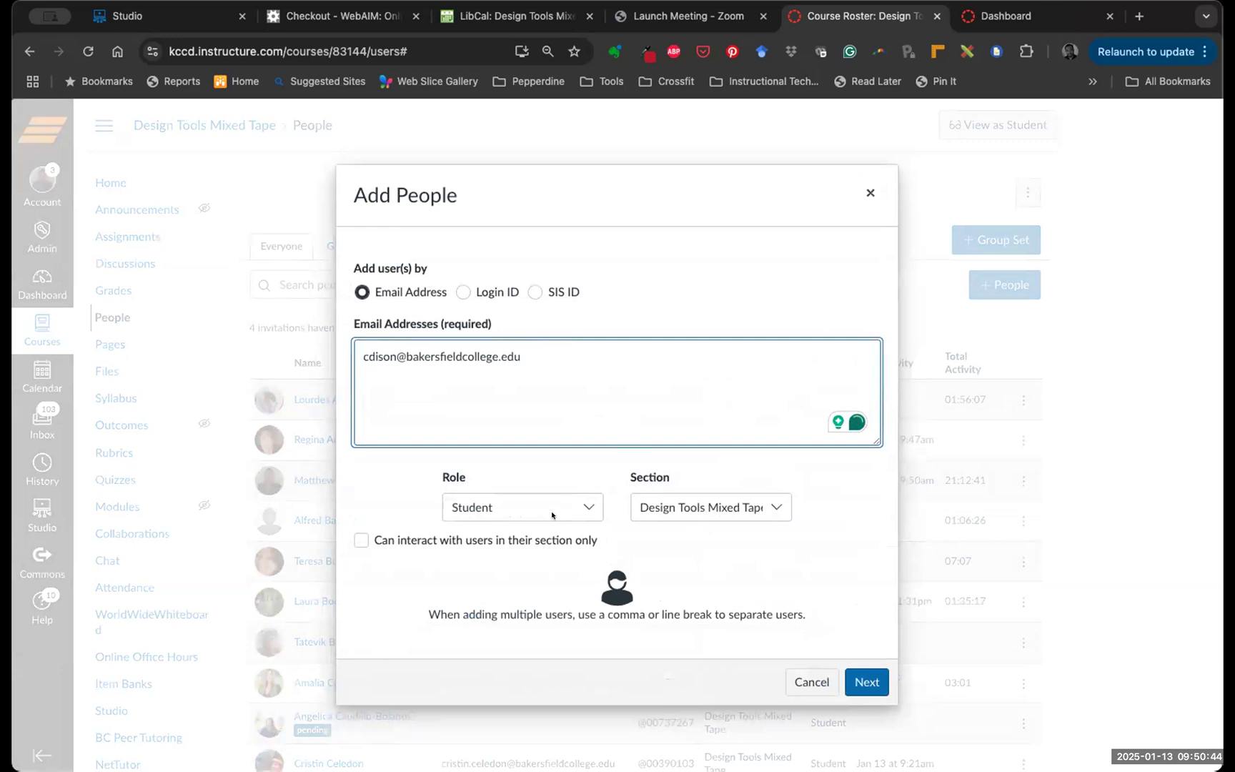
pyautogui.click(865, 680)
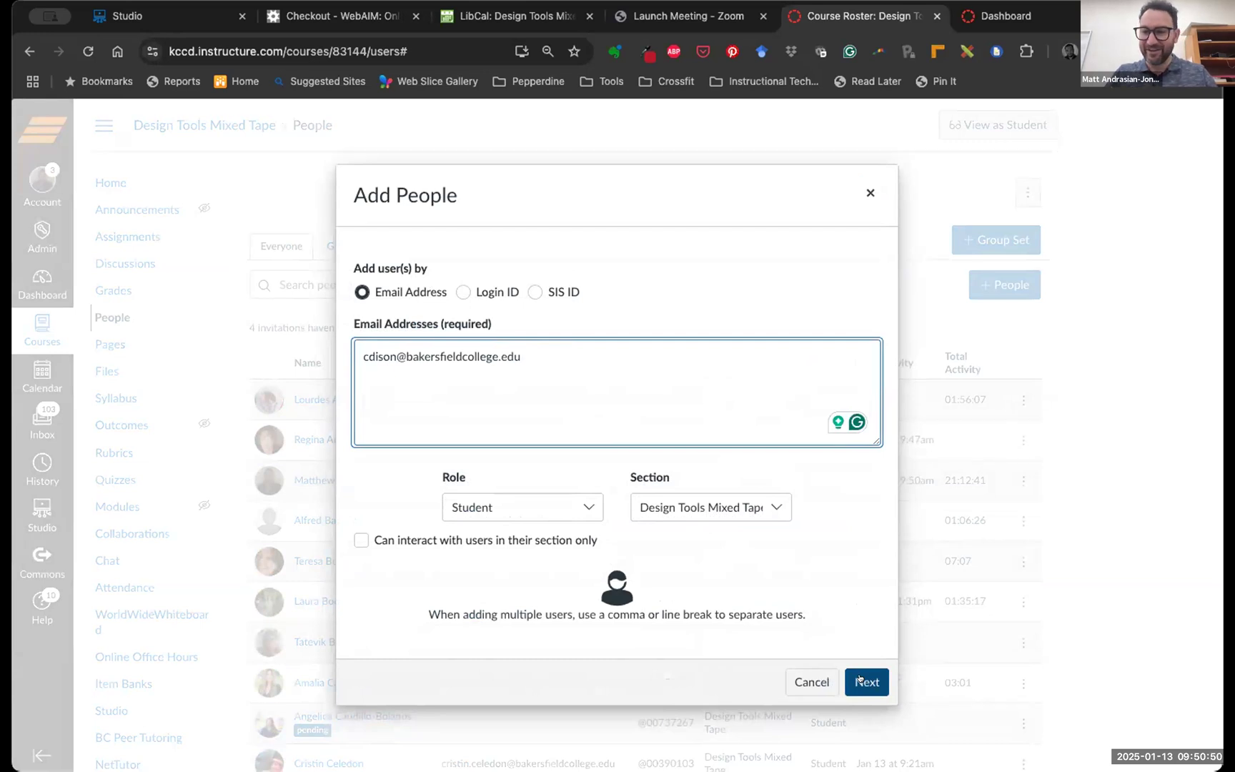
pyautogui.click(865, 683)
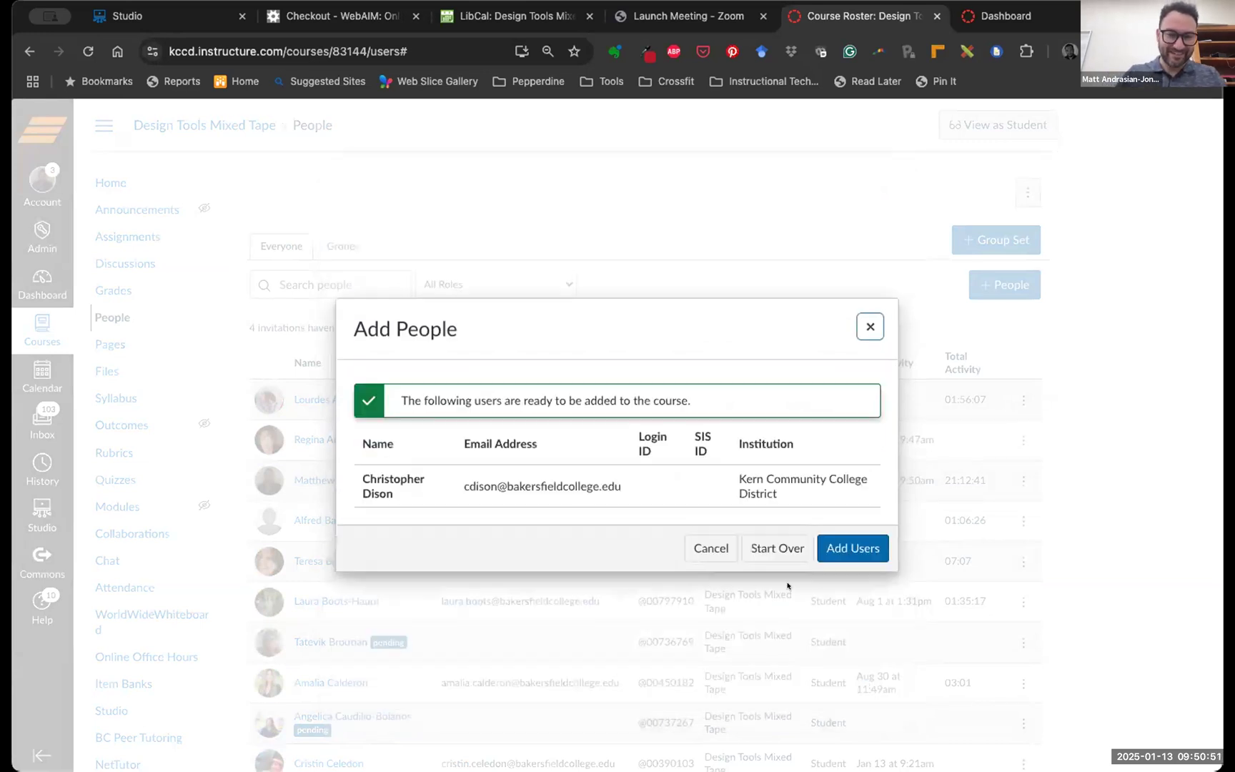
pyautogui.click(861, 544)
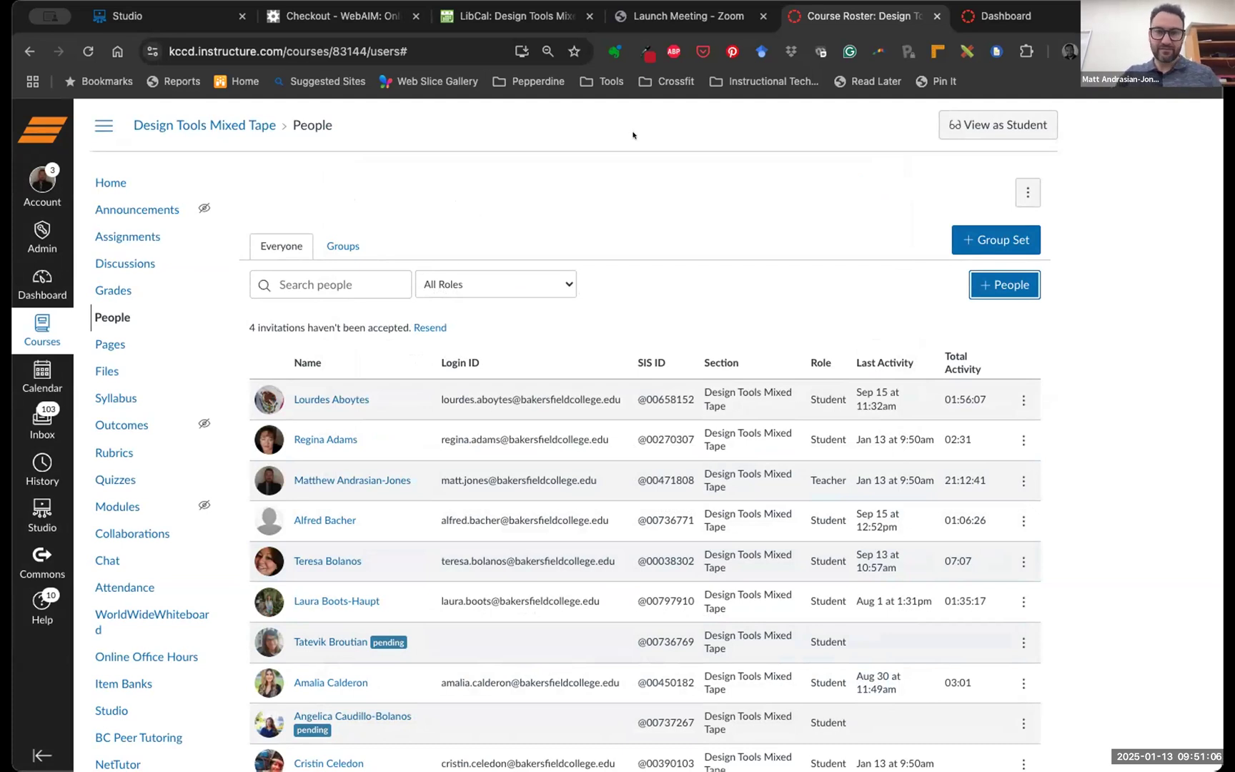
# Go to the course Home page and scroll down through the agenda, Outcomes and badge sections
pyautogui.click(103, 180)
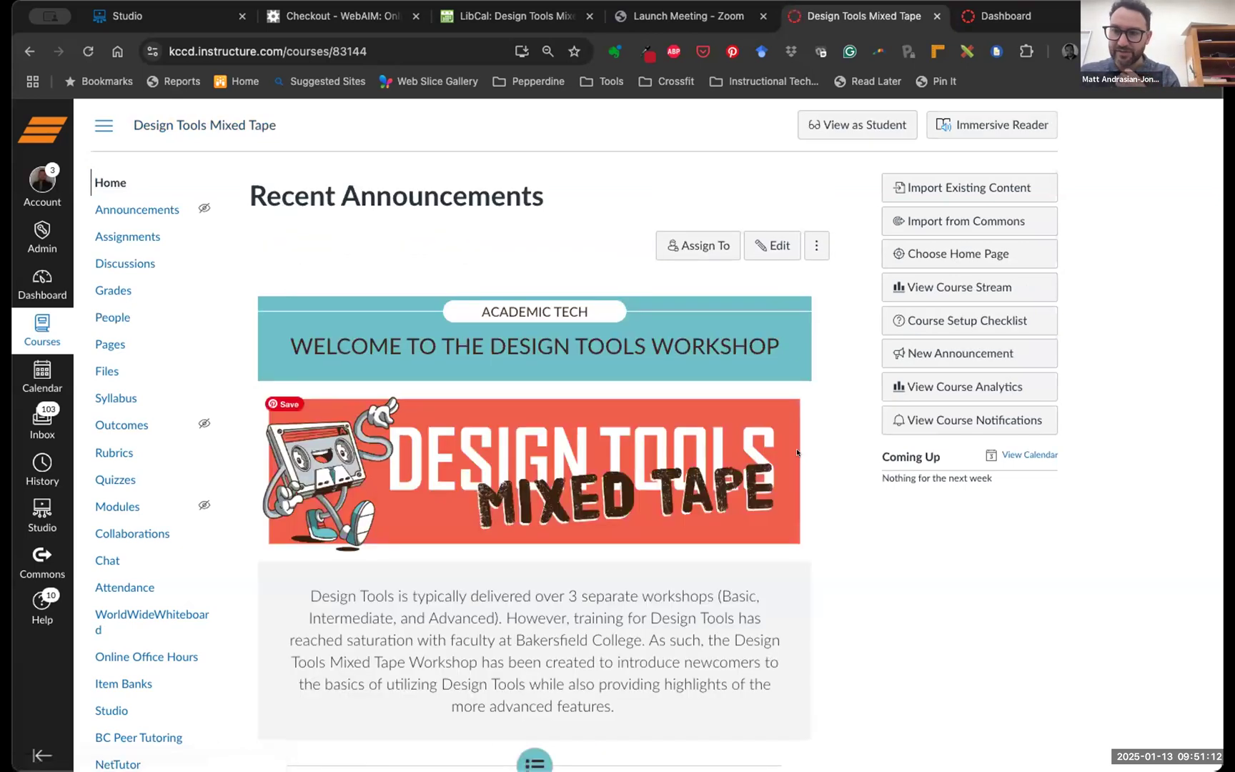
pyautogui.scroll(-1, 813, 449)
pyautogui.scroll(-4, 813, 449)
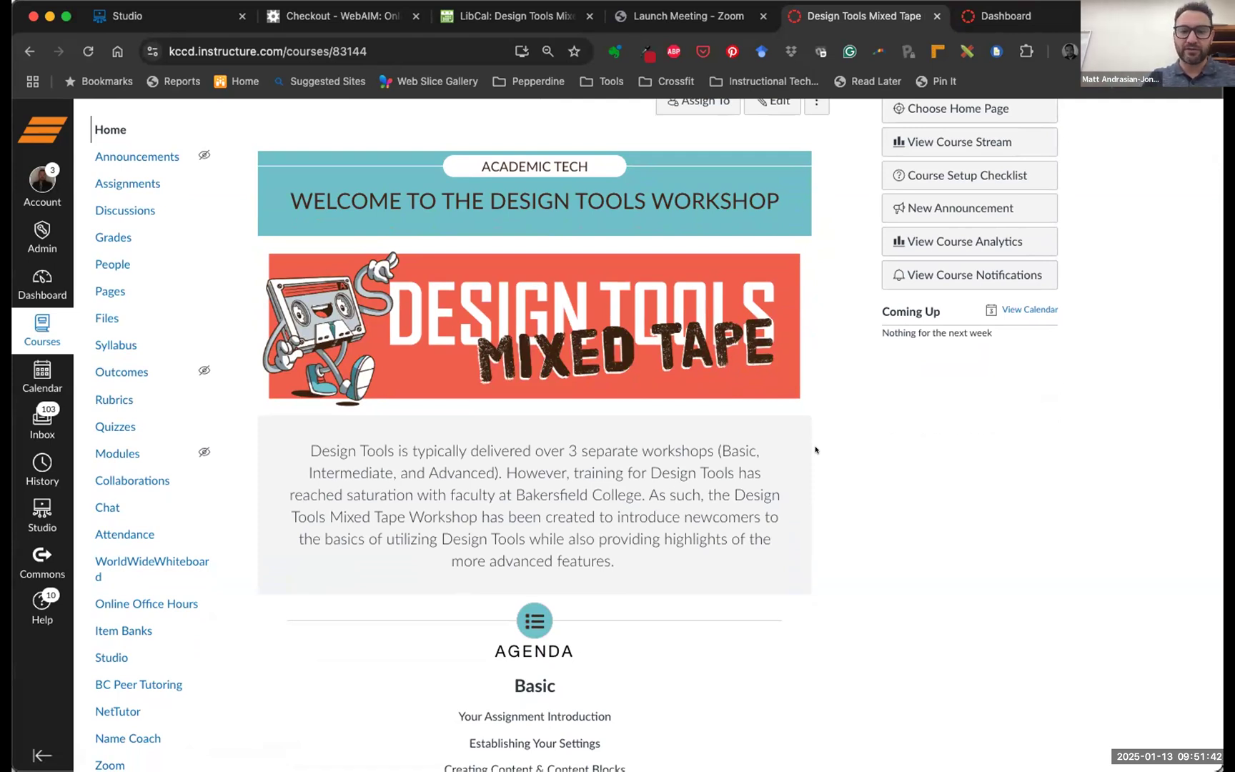
pyautogui.scroll(-3, 818, 450)
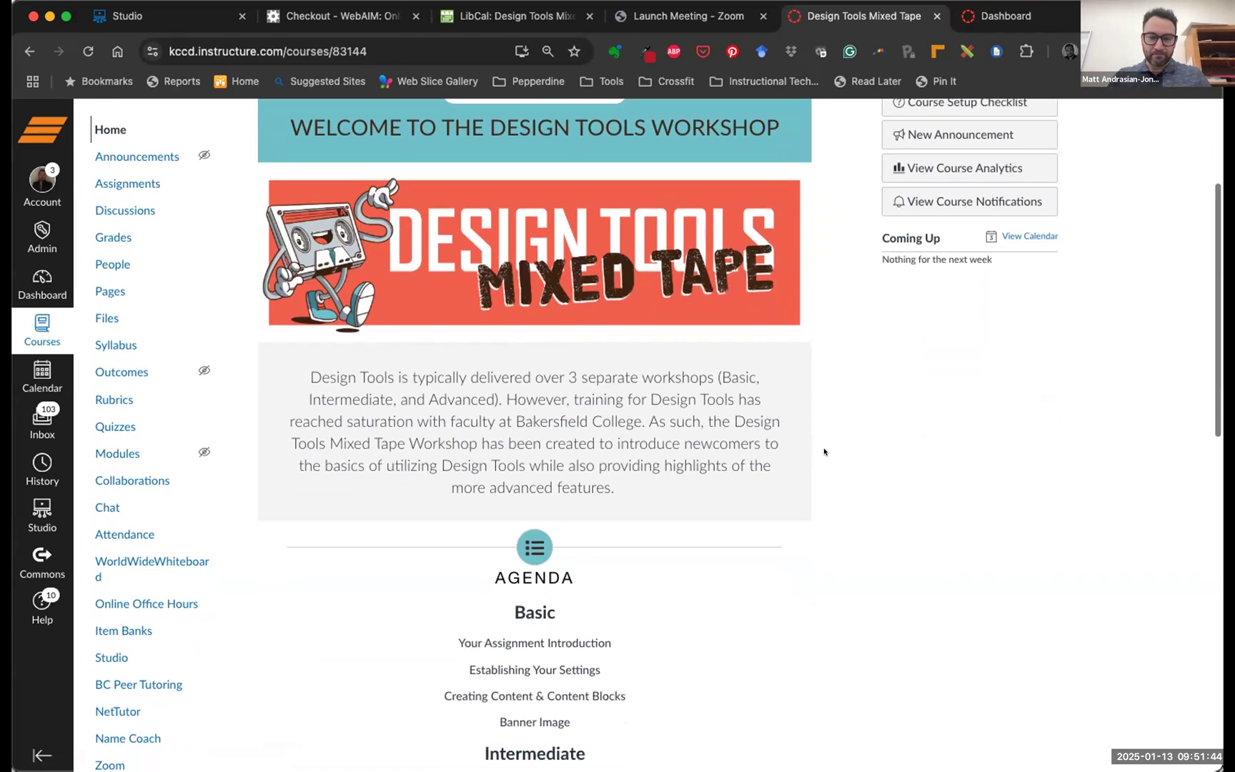
pyautogui.scroll(-5, 824, 452)
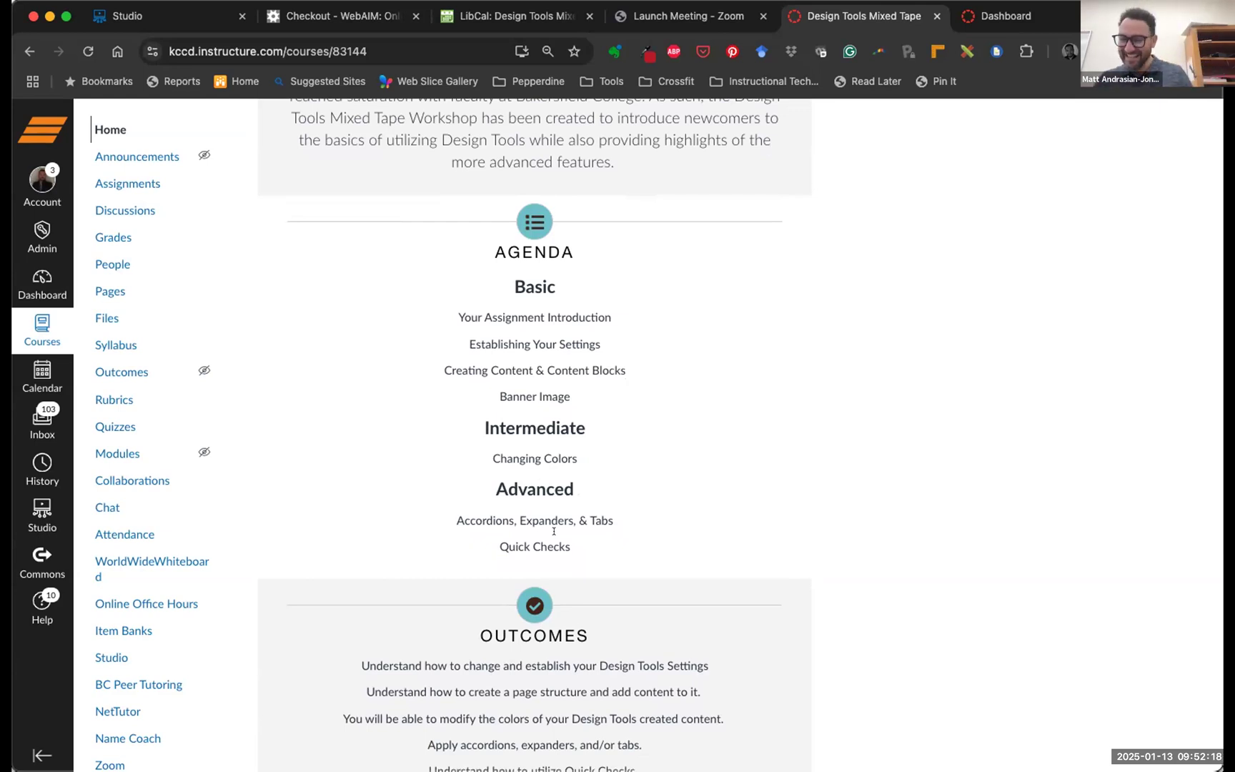
pyautogui.scroll(-5, 577, 513)
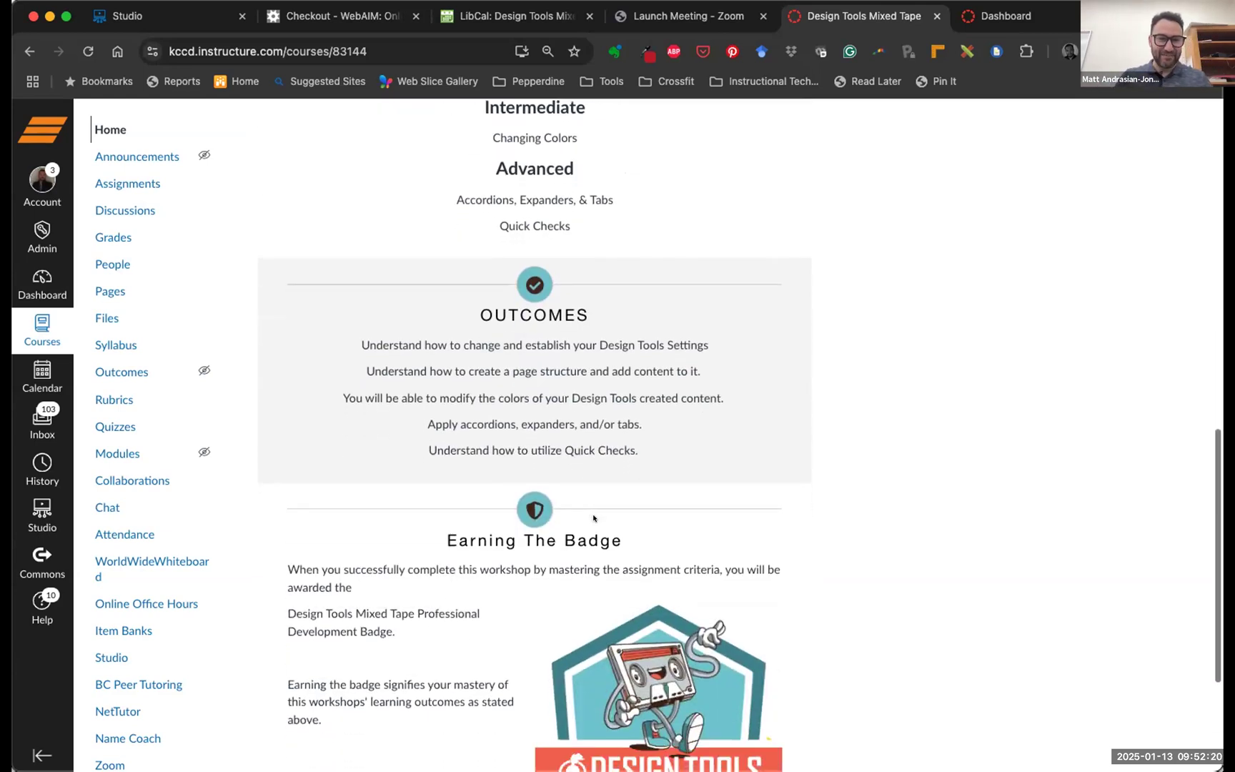
pyautogui.scroll(-1, 593, 516)
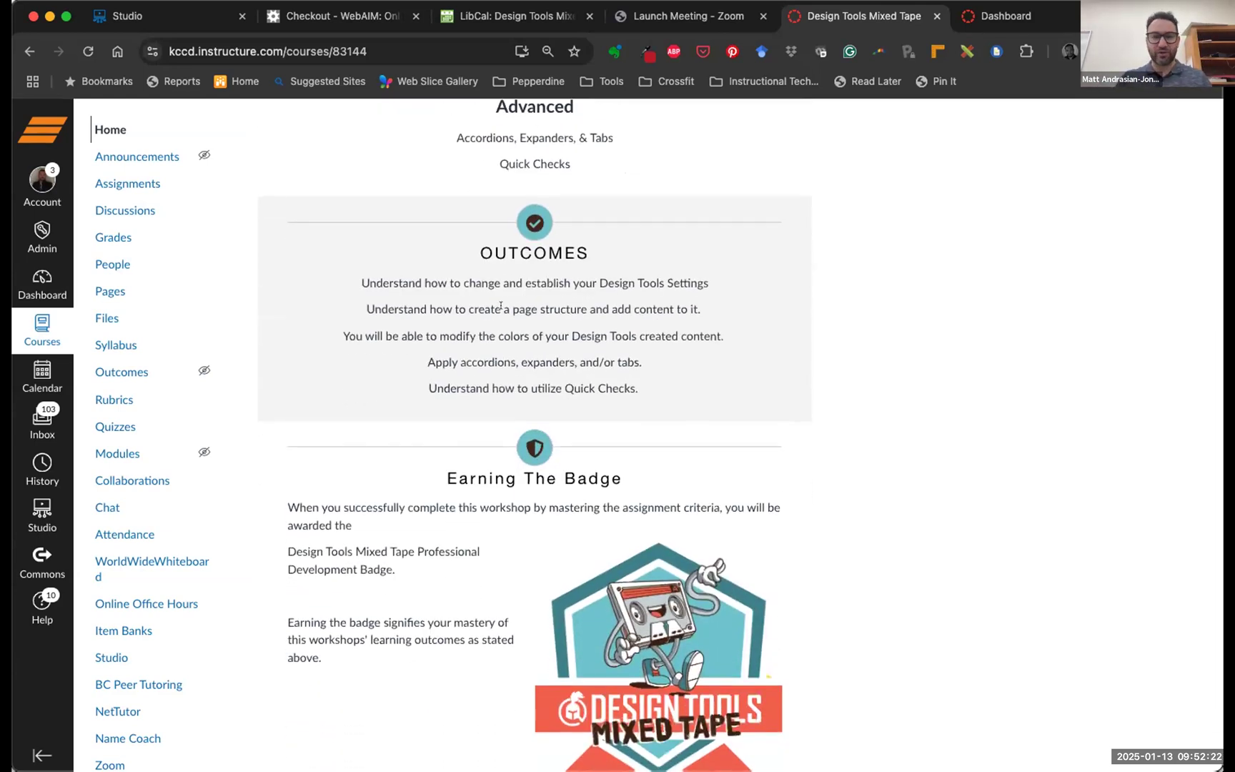
pyautogui.moveTo(367, 282); pyautogui.dragTo(607, 292)
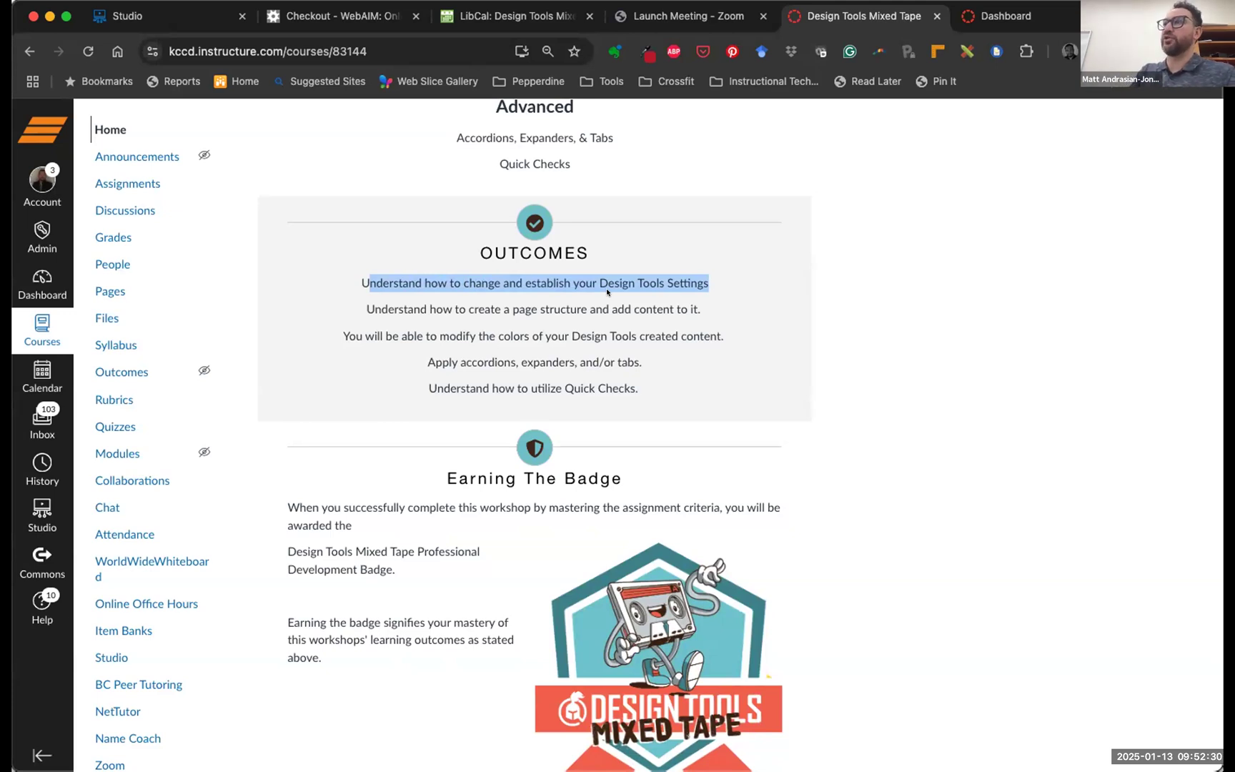
pyautogui.moveTo(363, 317); pyautogui.dragTo(693, 307)
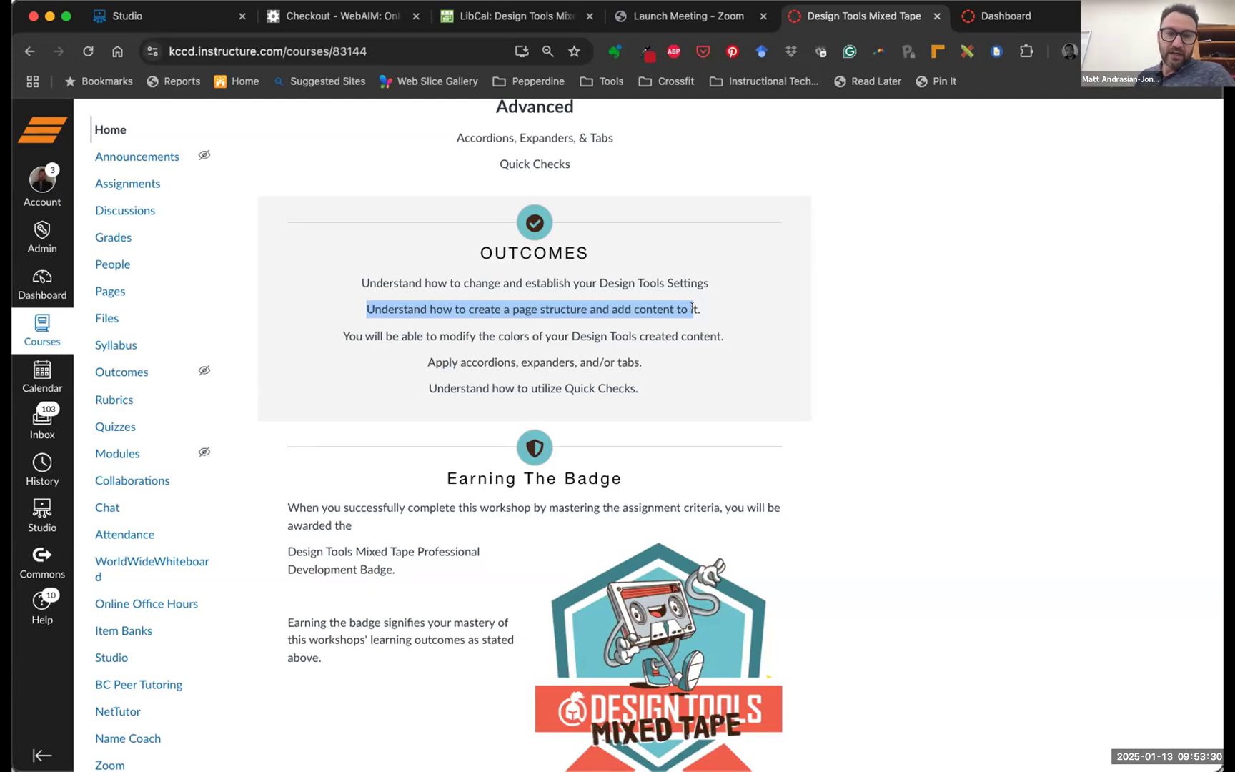
pyautogui.moveTo(334, 336); pyautogui.dragTo(724, 337)
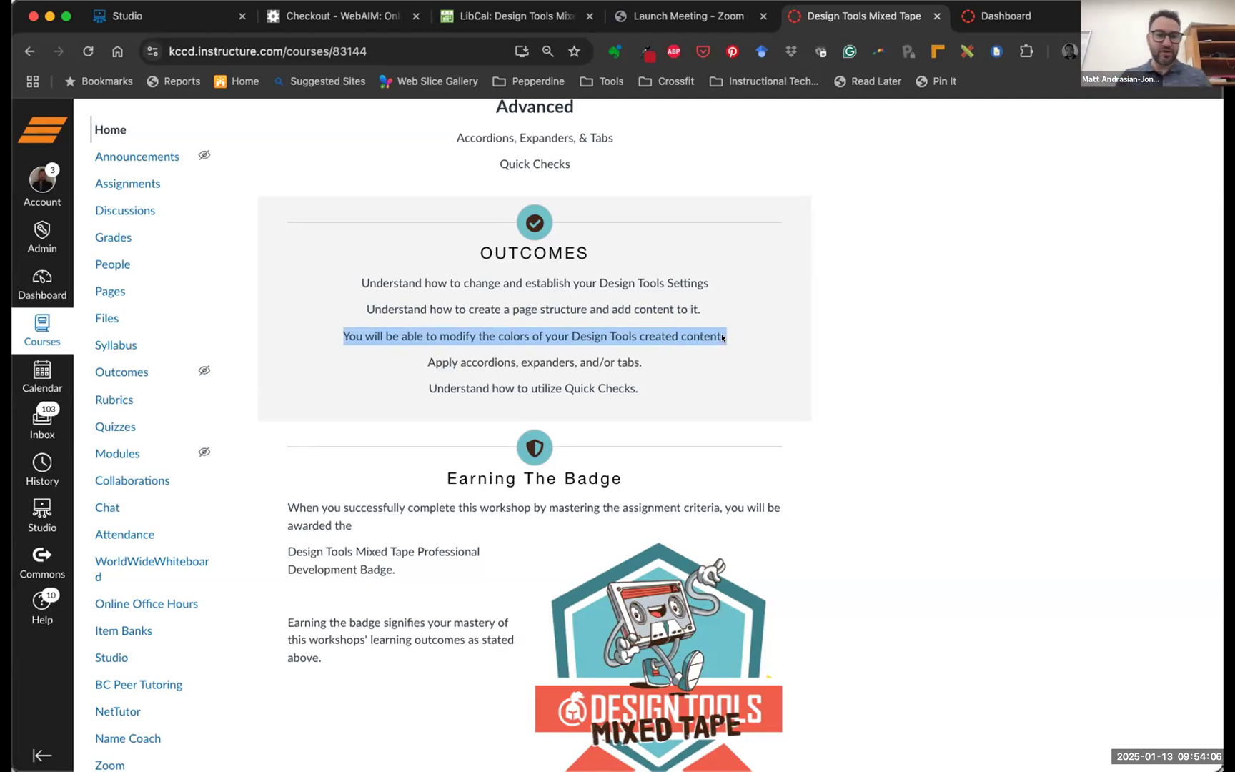
pyautogui.moveTo(427, 362); pyautogui.dragTo(645, 362)
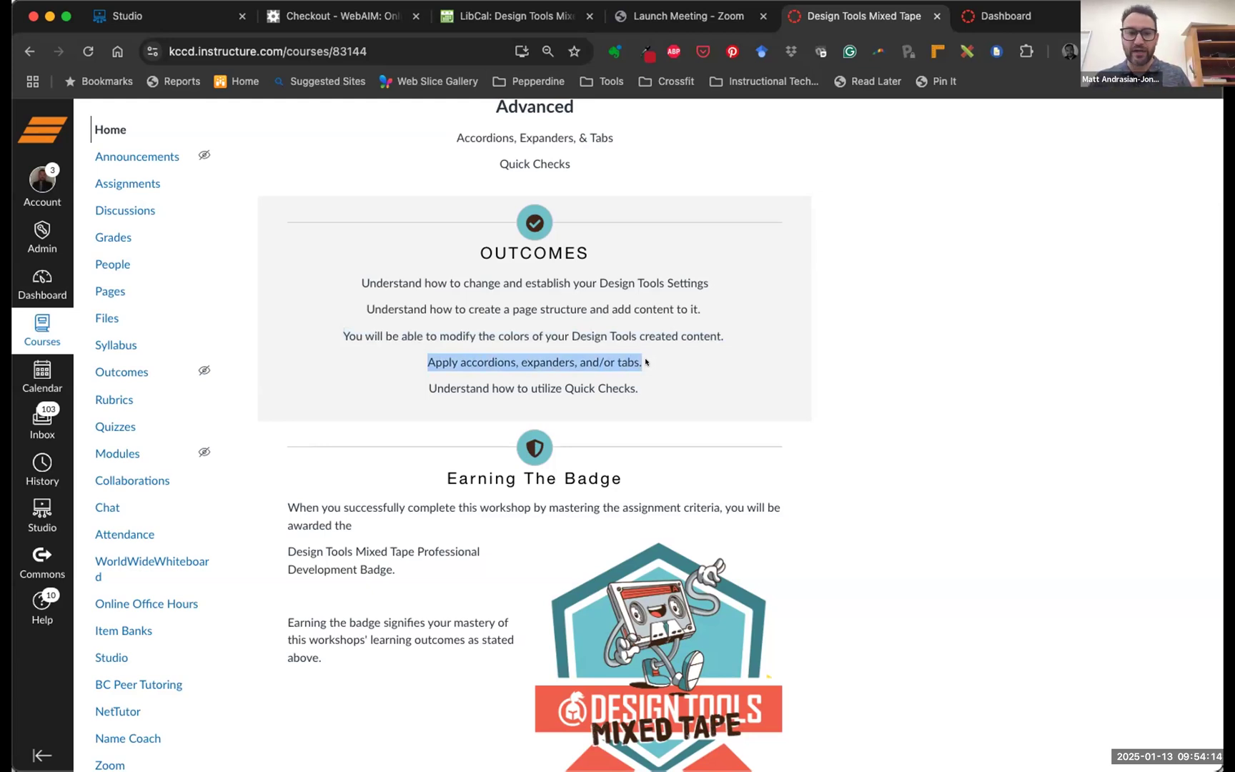
pyautogui.click(486, 360)
pyautogui.moveTo(521, 362); pyautogui.dragTo(553, 362)
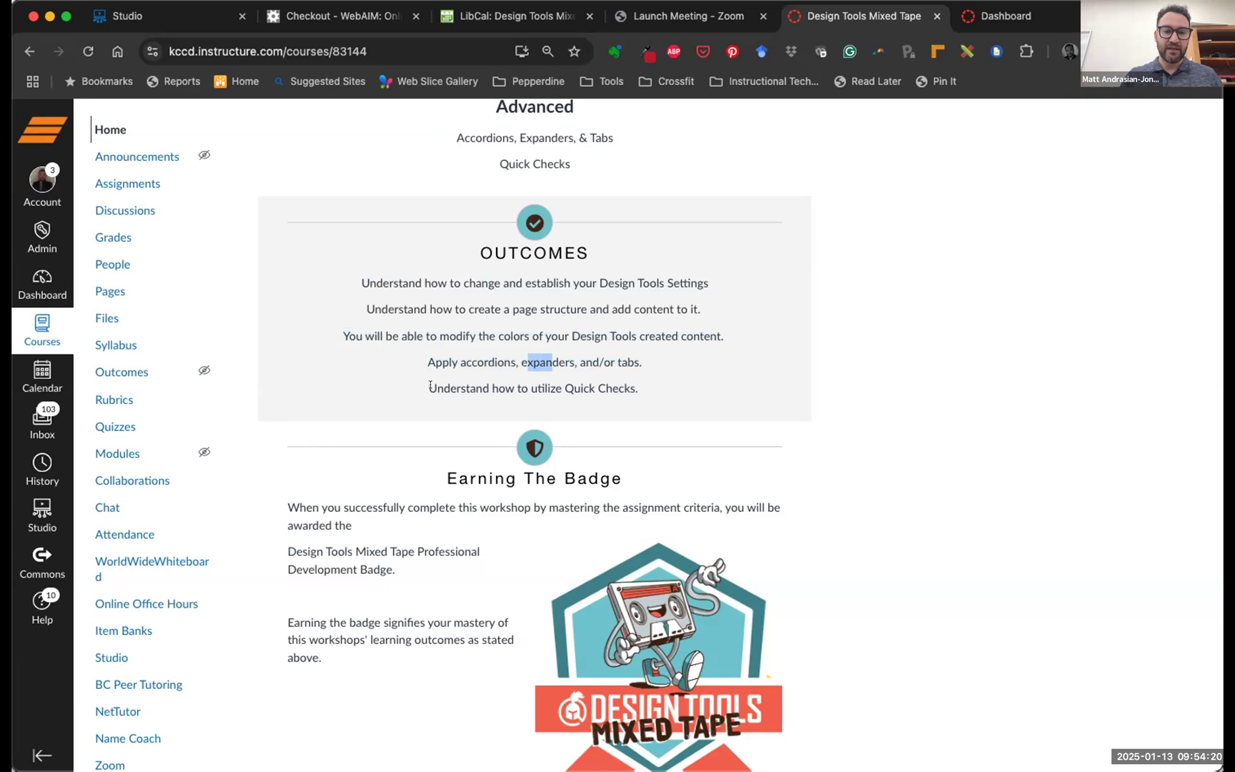
pyautogui.moveTo(426, 387); pyautogui.dragTo(630, 387)
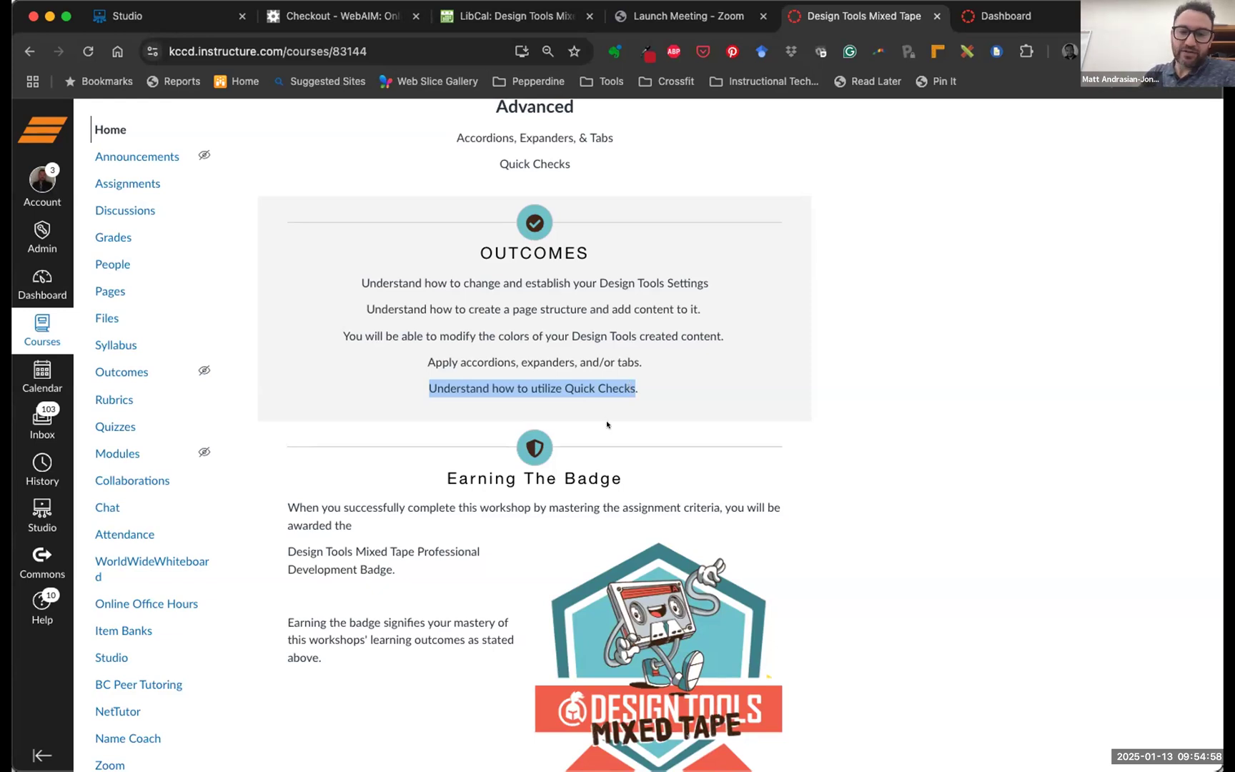
# Open the 'Your Mixed Tape Assignment' page from the bar below the badge
pyautogui.scroll(-3, 606, 423)
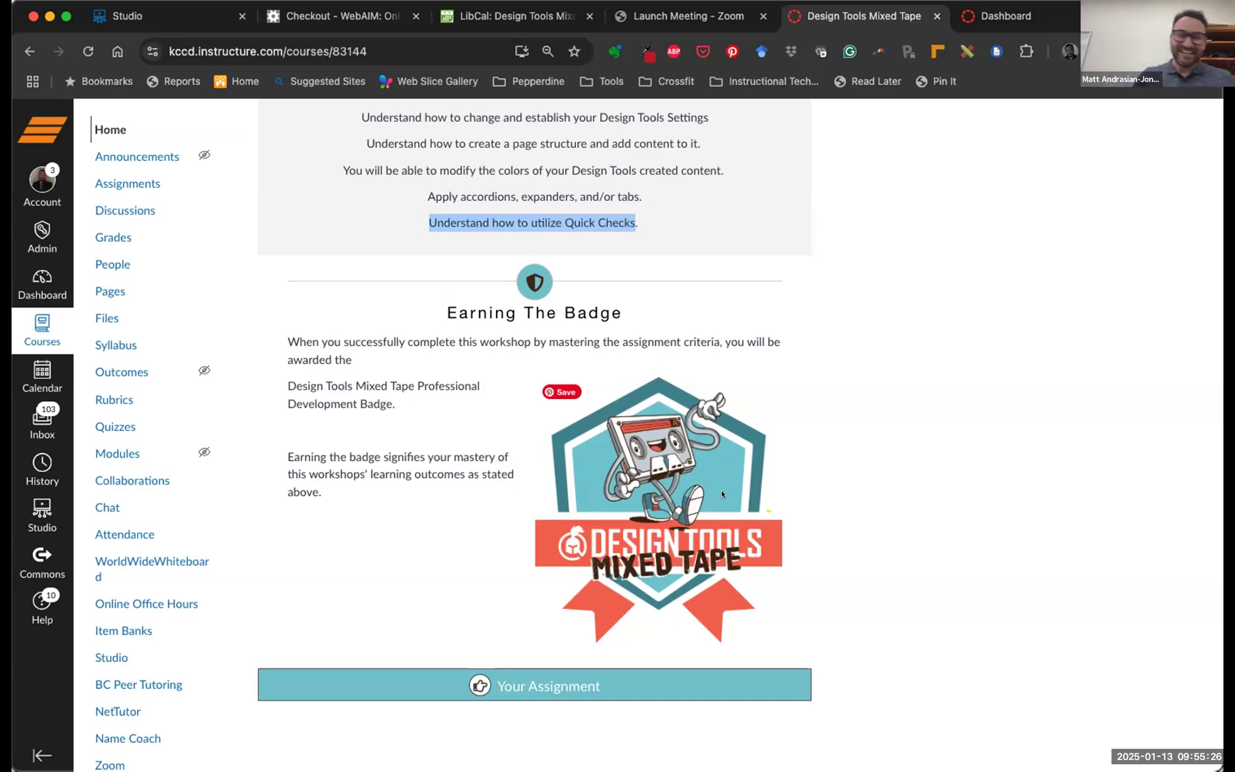
pyautogui.click(552, 676)
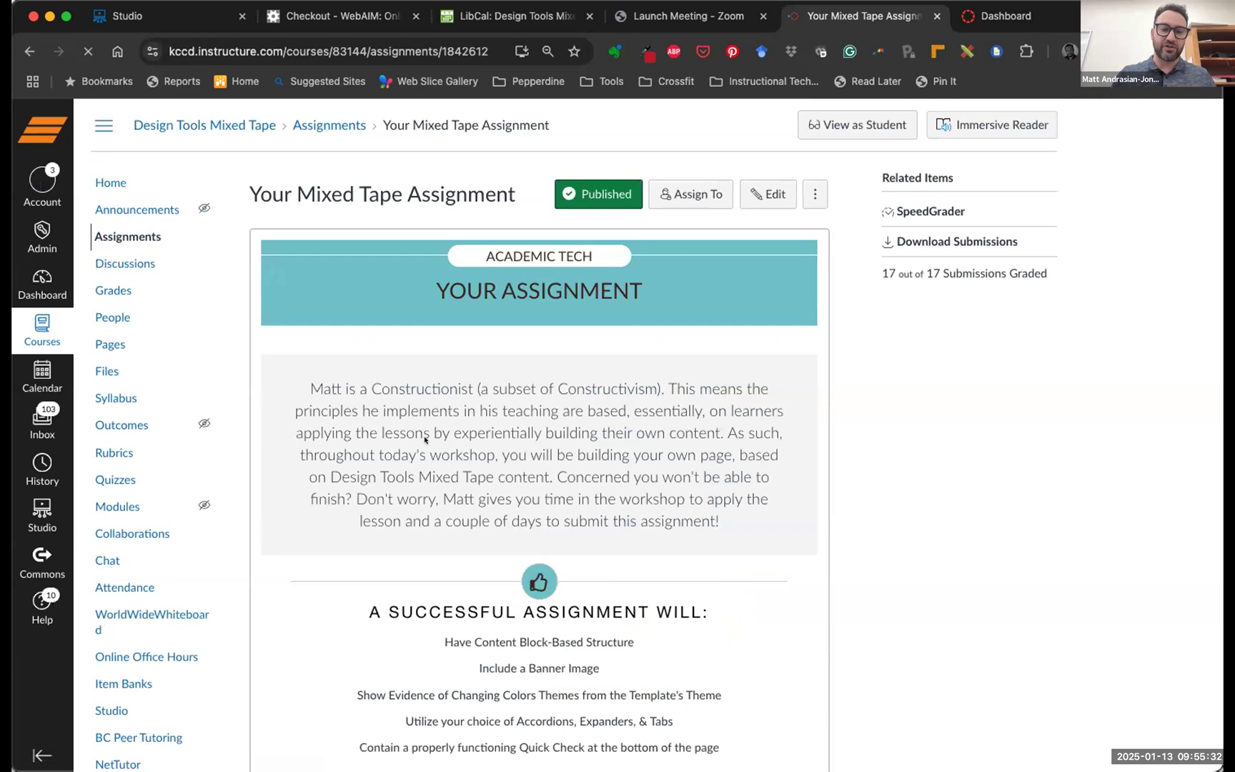
pyautogui.scroll(-6, 720, 462)
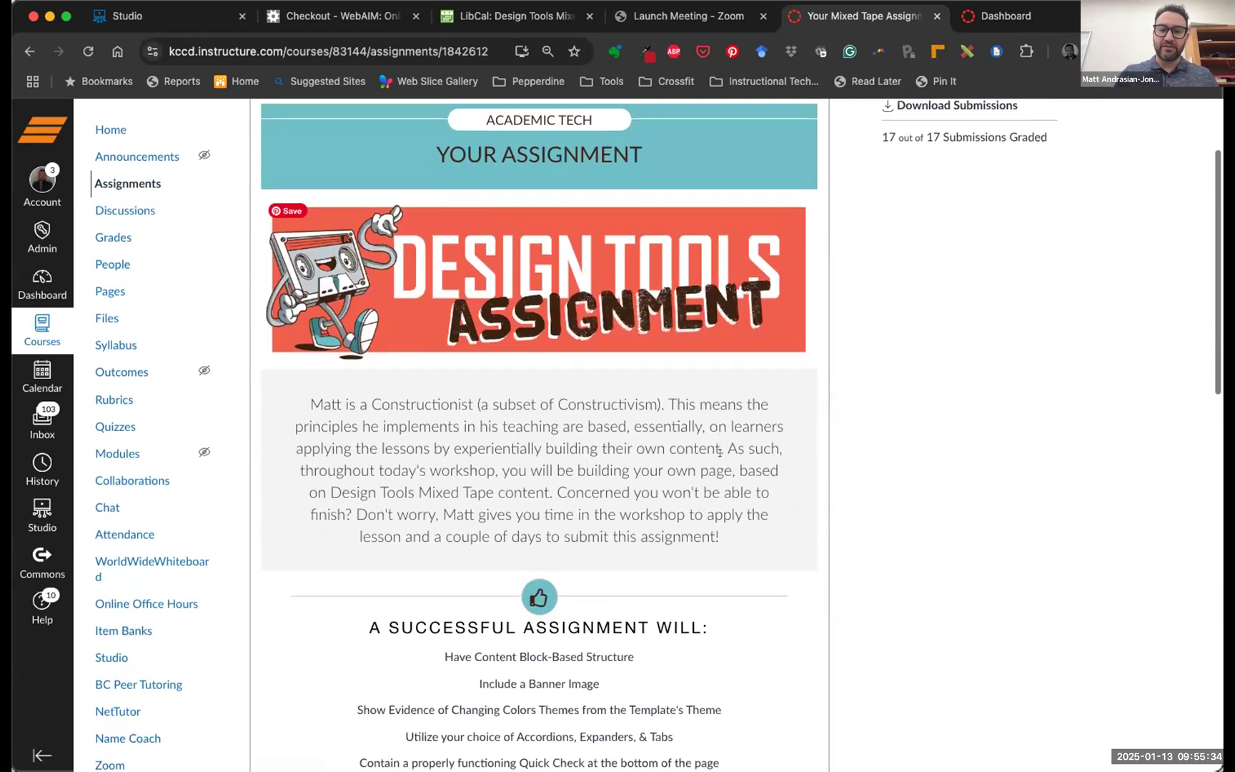
pyautogui.scroll(-2, 720, 462)
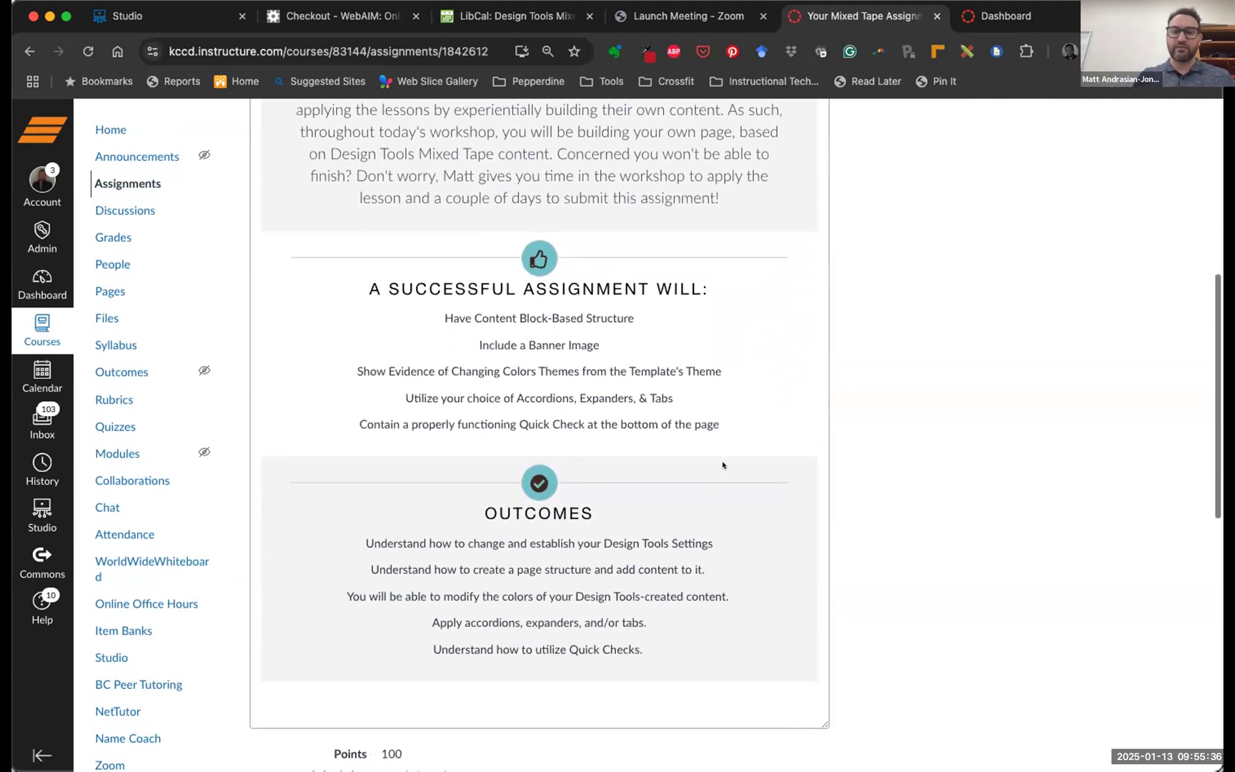
pyautogui.moveTo(443, 279); pyautogui.dragTo(735, 388)
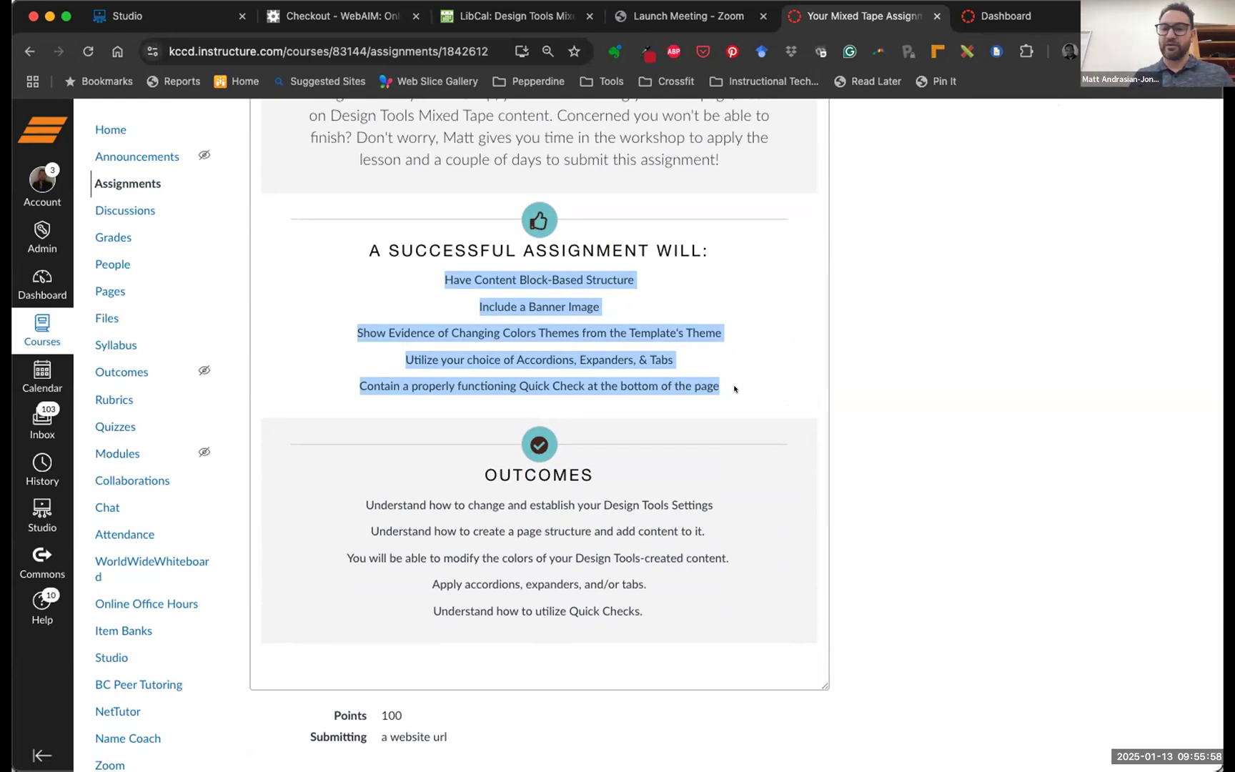
pyautogui.scroll(-10, 734, 388)
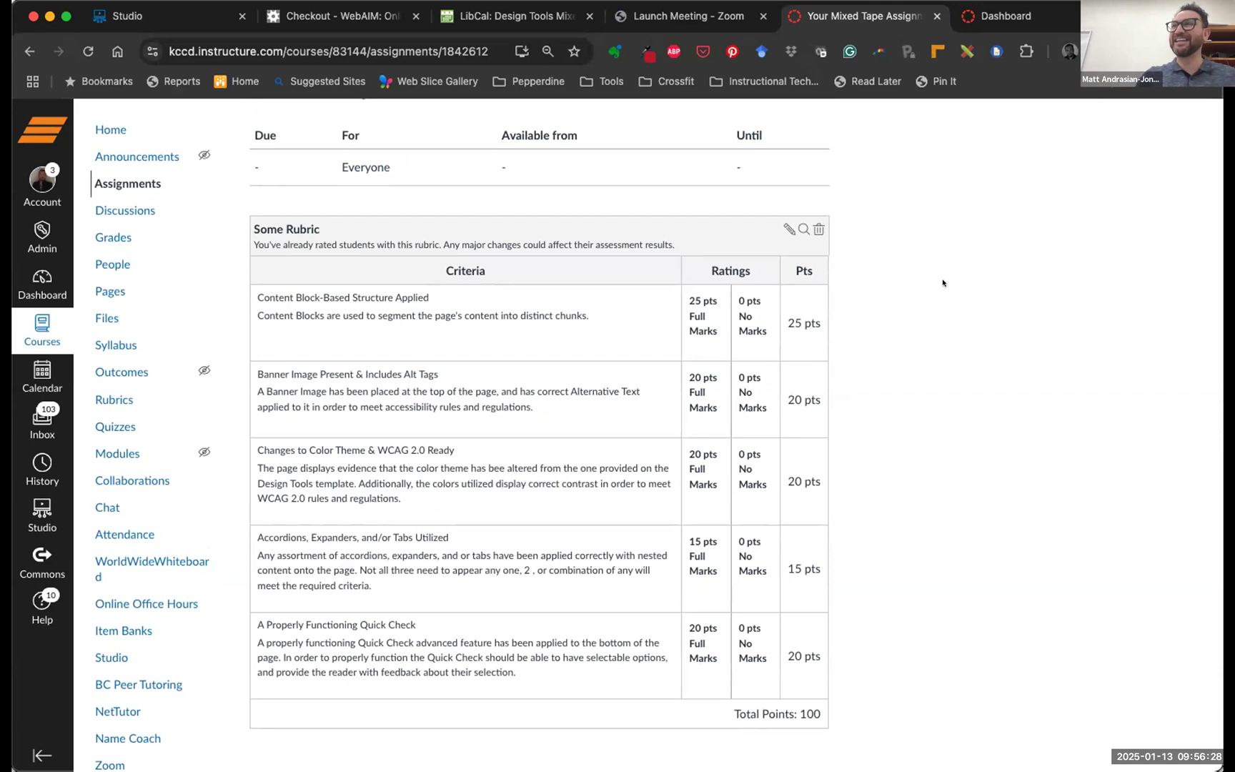
# Return to the Design Tools Mixed Tape course home page with its welcome announcement
pyautogui.scroll(20, 942, 283)
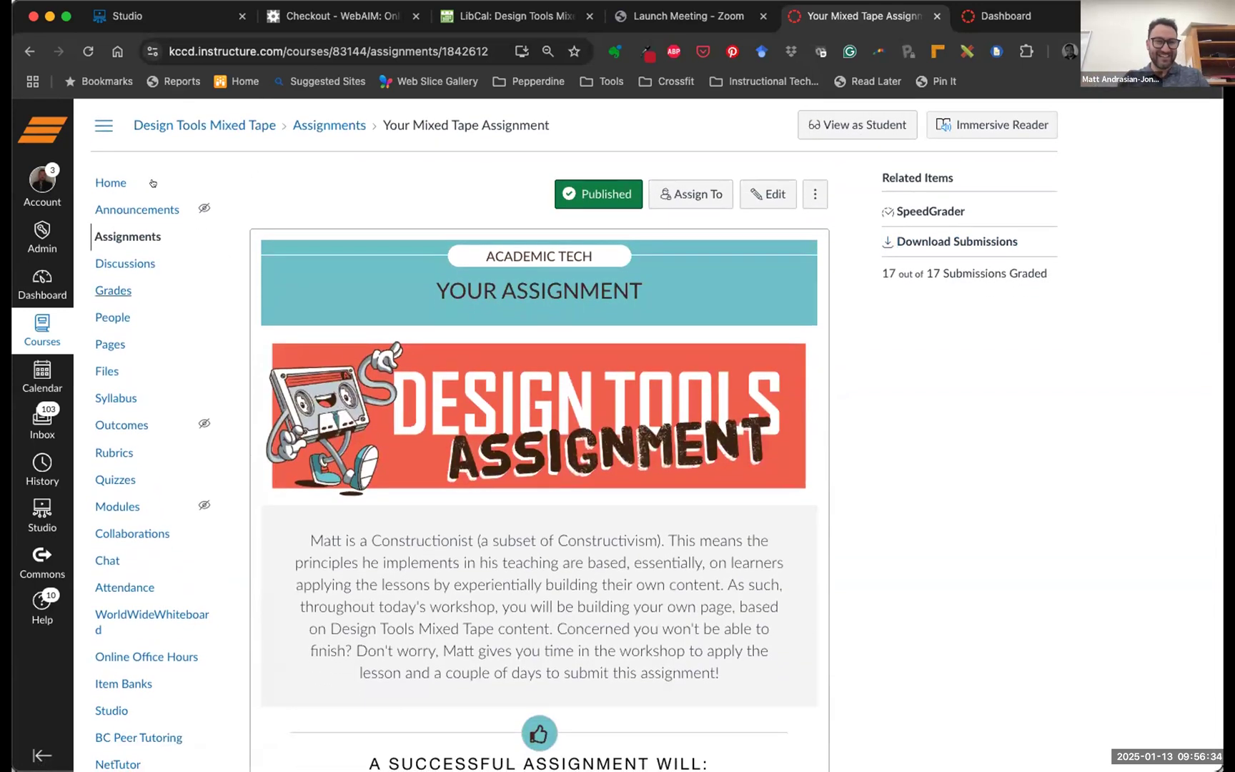
pyautogui.click(111, 182)
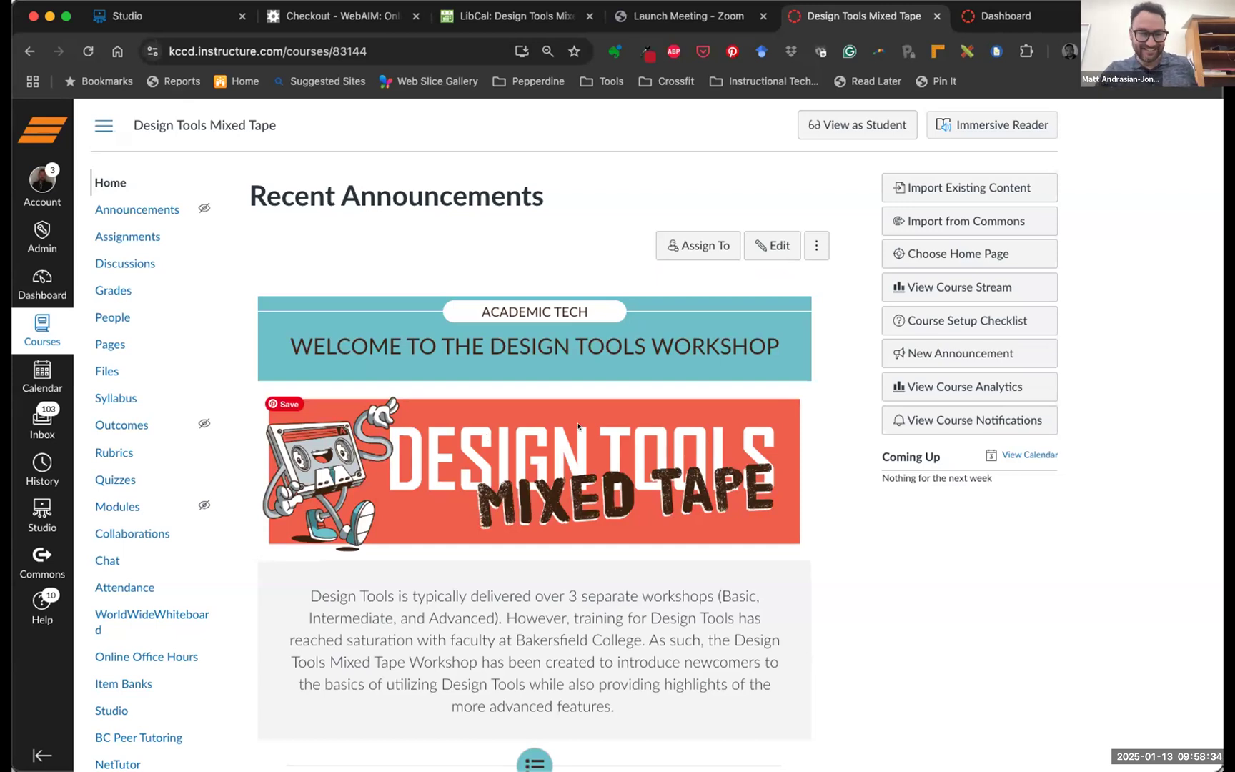
# Look over the home page, then go to Pages, showing the Homepage Actual front page
pyautogui.scroll(-10, 579, 428)
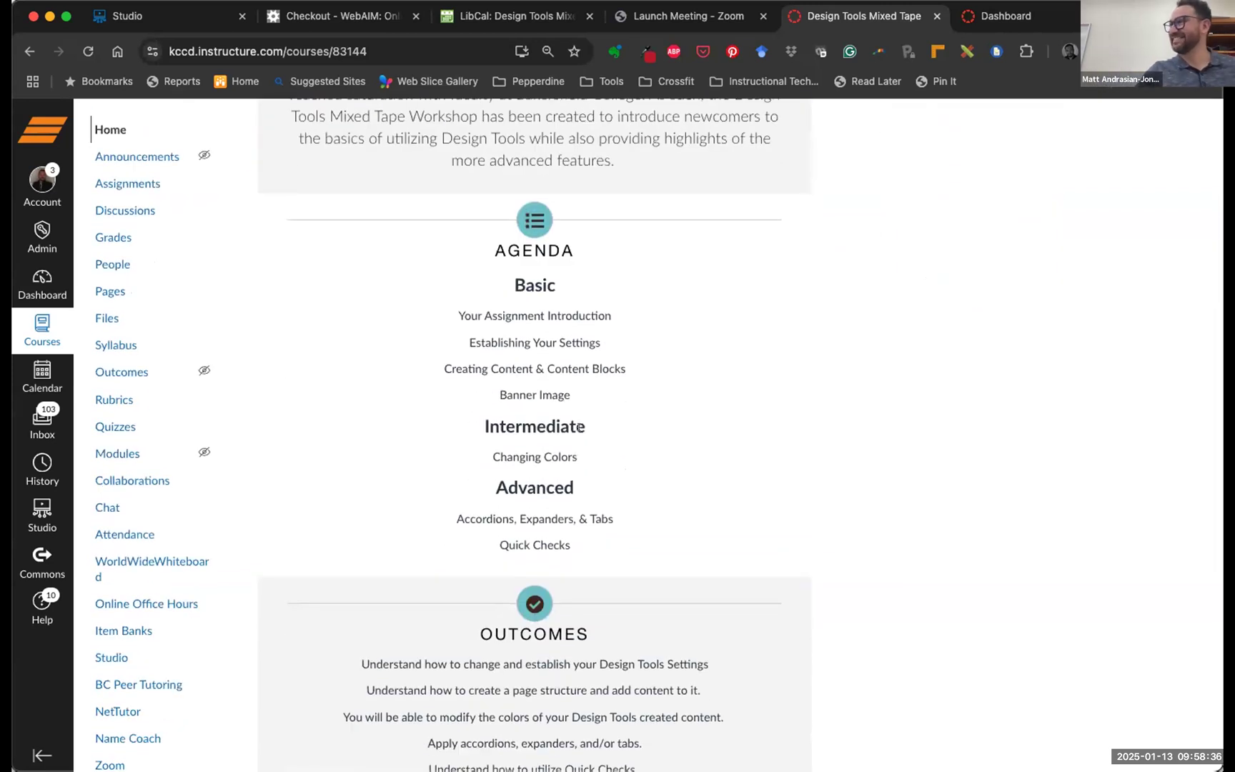
pyautogui.scroll(3, 565, 423)
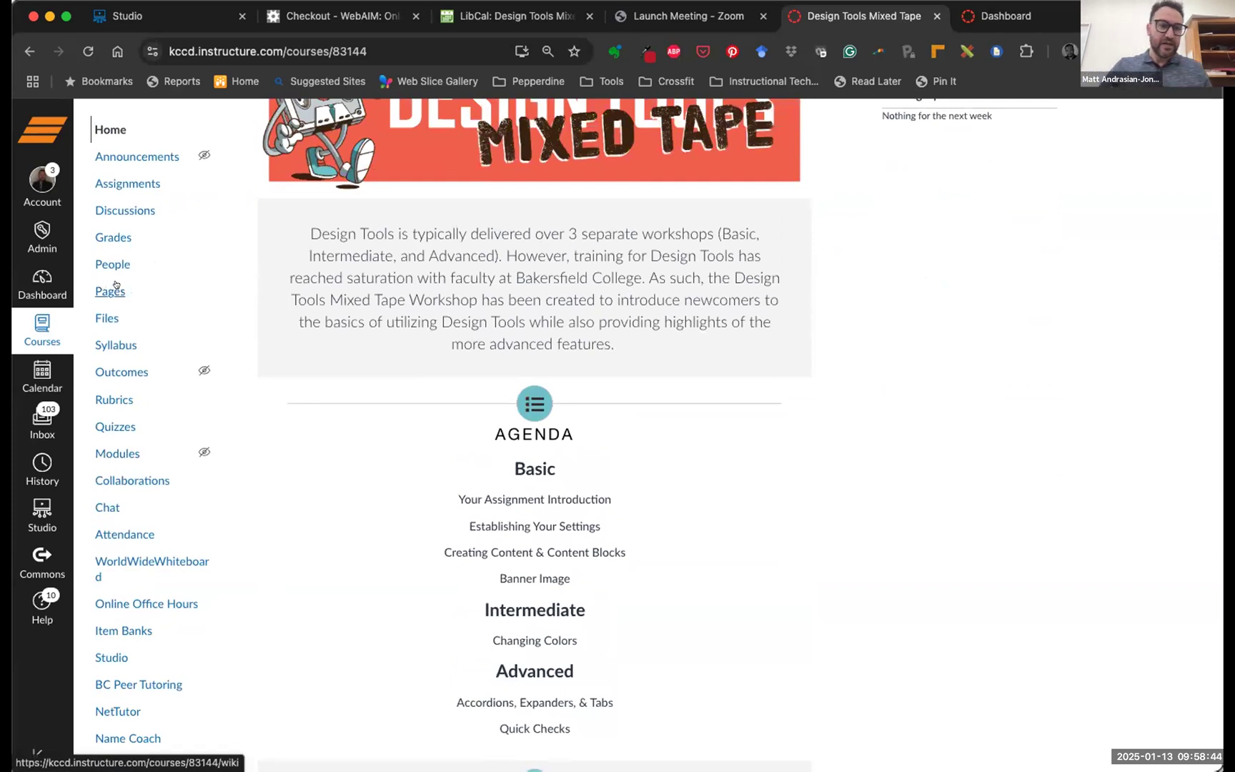
pyautogui.scroll(-1, 107, 285)
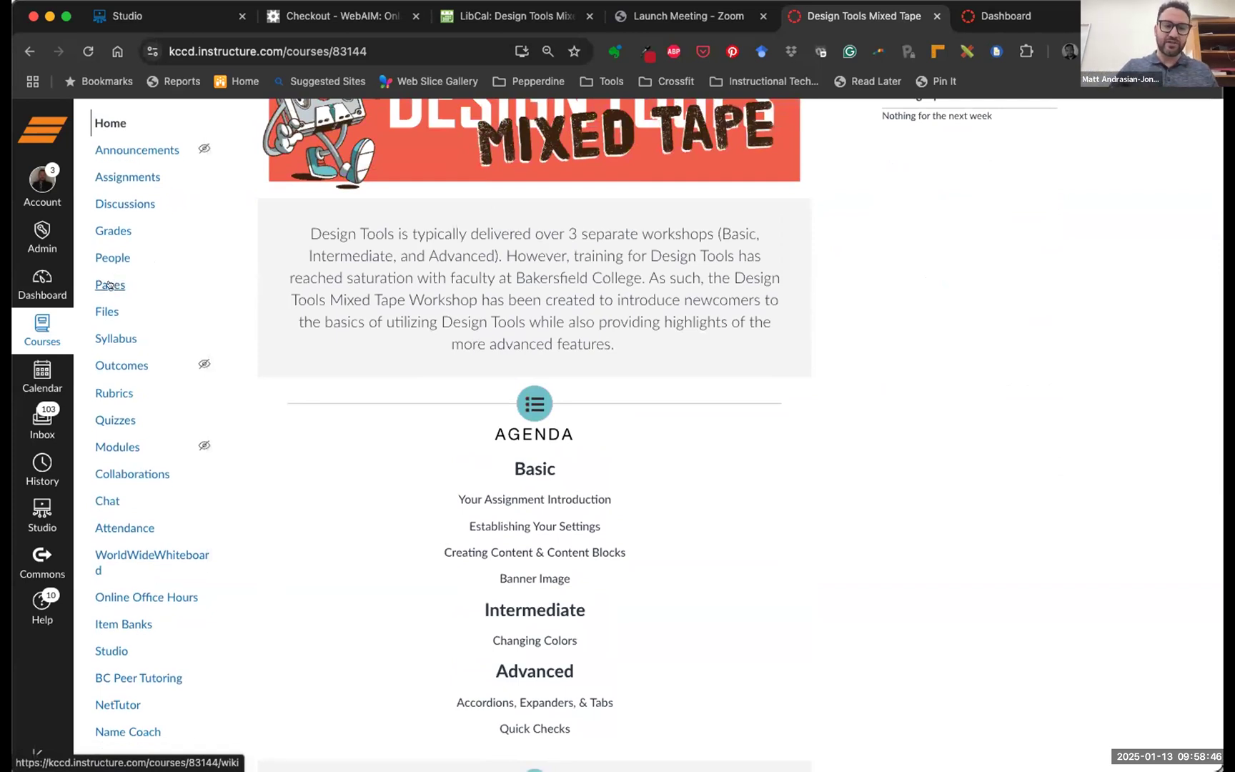
pyautogui.click(109, 285)
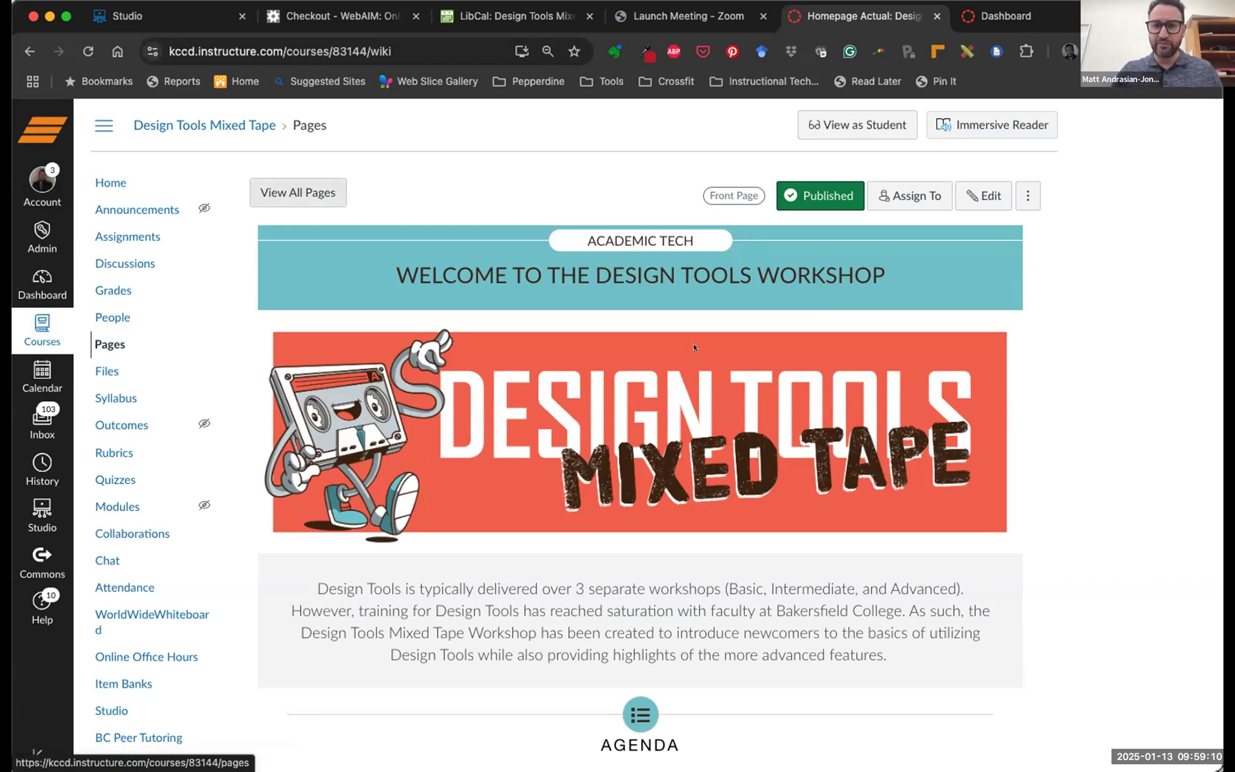
# From the full pages list, create a new page titled '1/13 Design Tools Workshop'
pyautogui.click(271, 191)
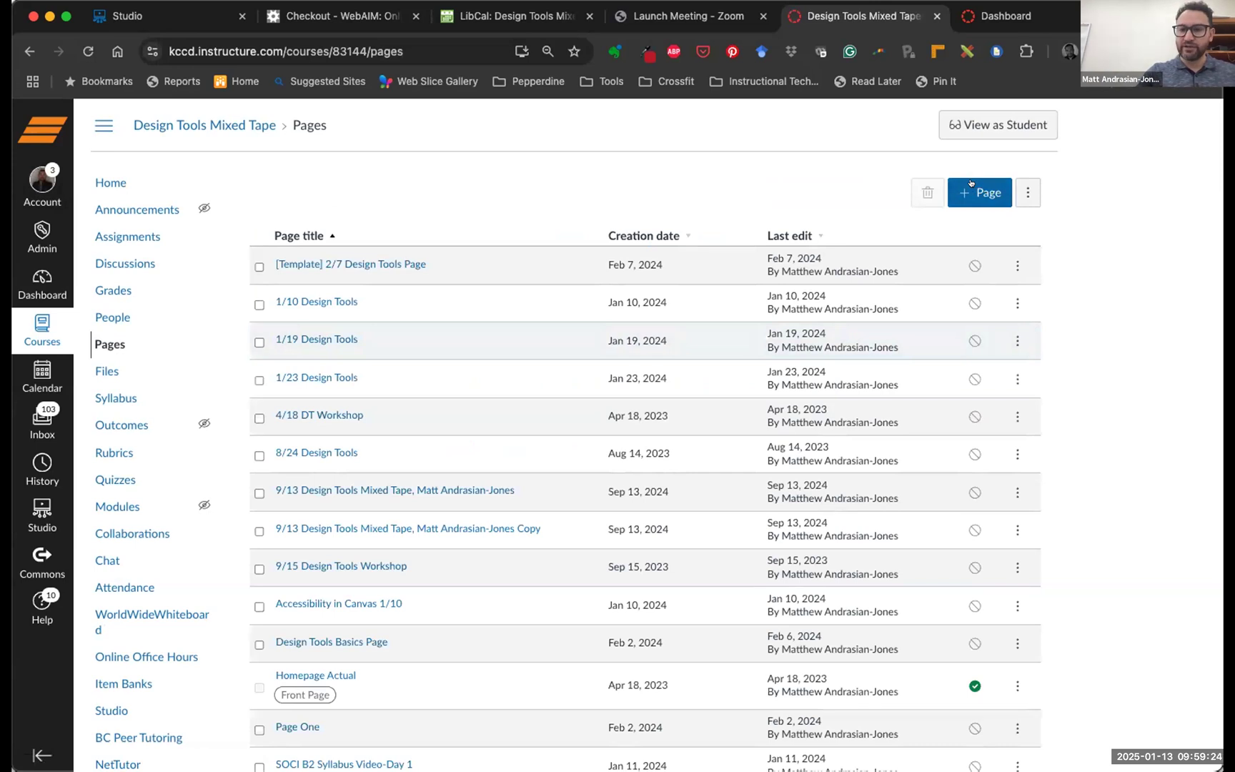
pyautogui.click(971, 184)
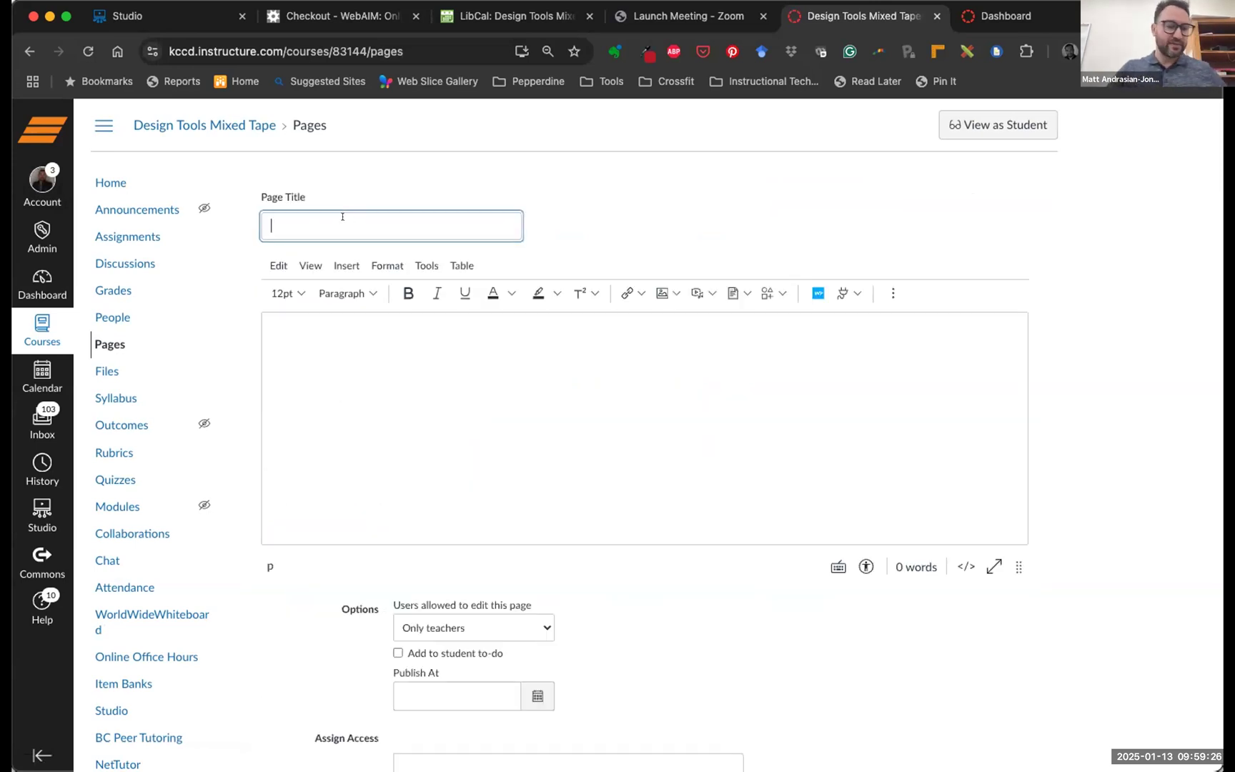
pyautogui.write('1/13 Design Tools Workshop')
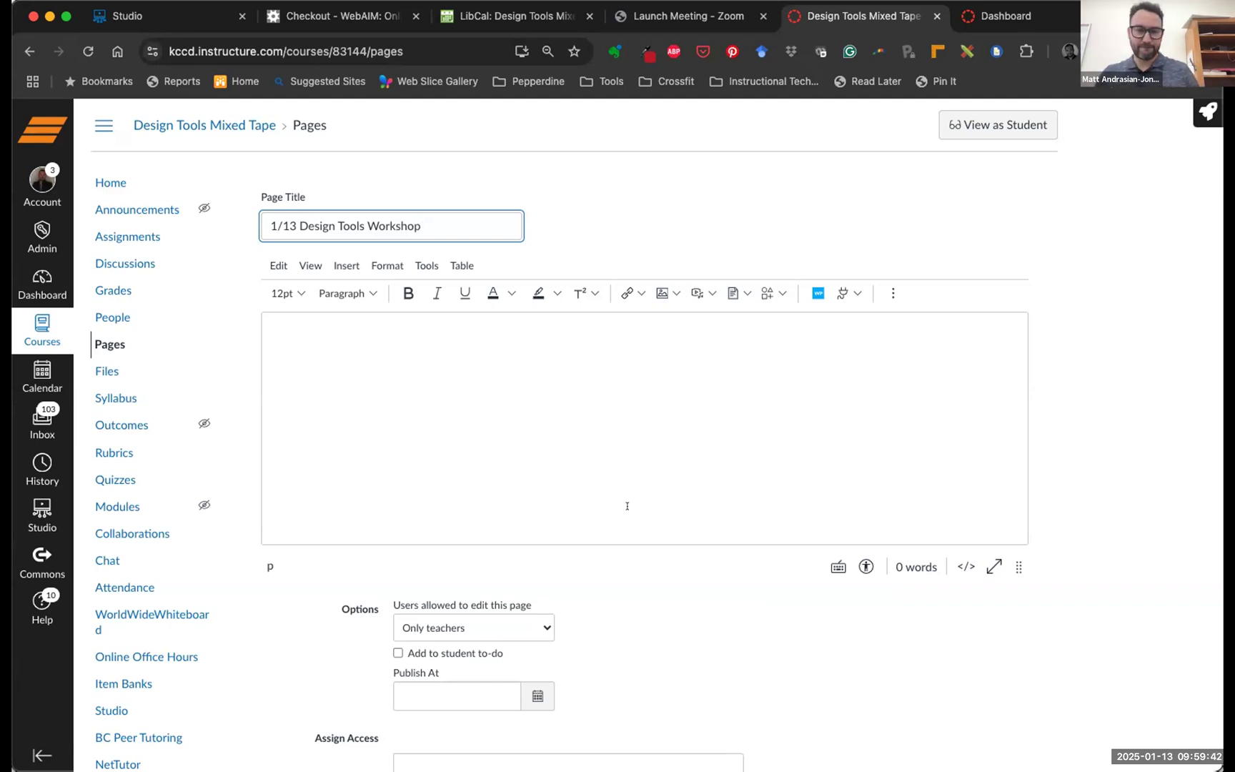
pyautogui.scroll(-5, 970, 623)
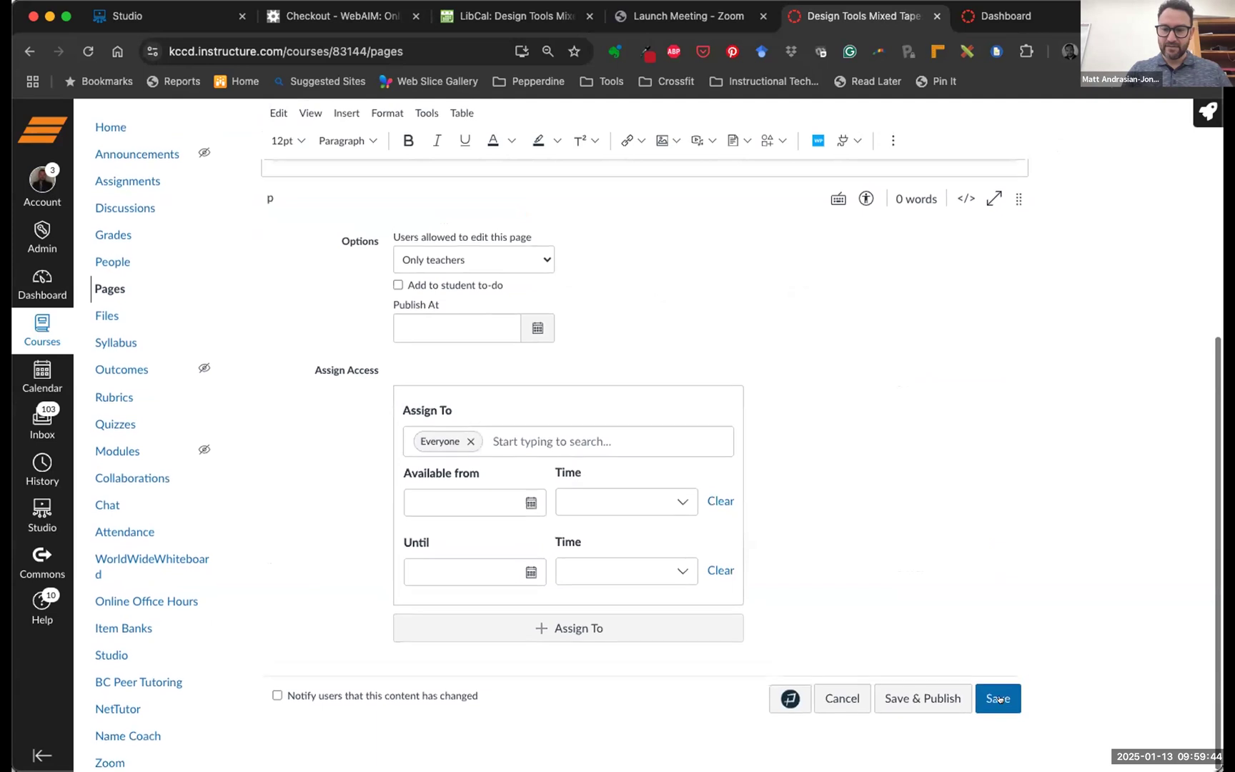
pyautogui.scroll(1, 984, 609)
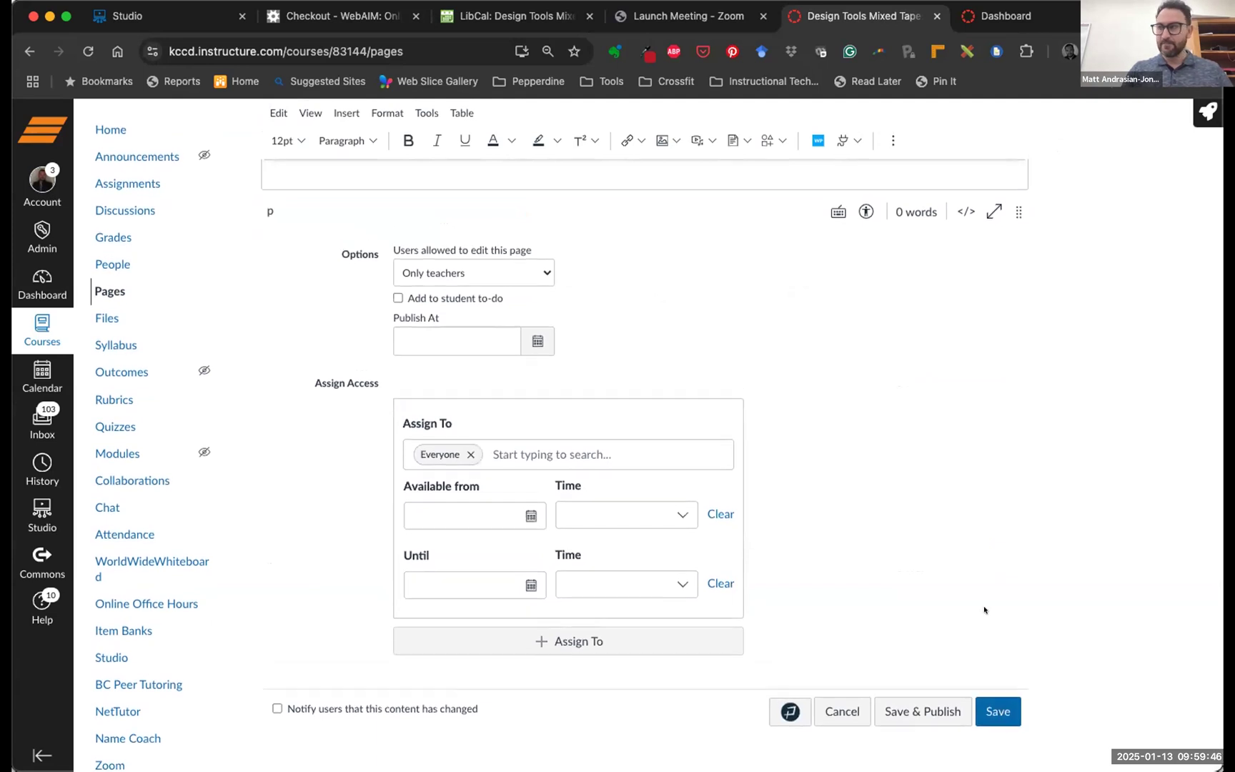
pyautogui.scroll(5, 984, 609)
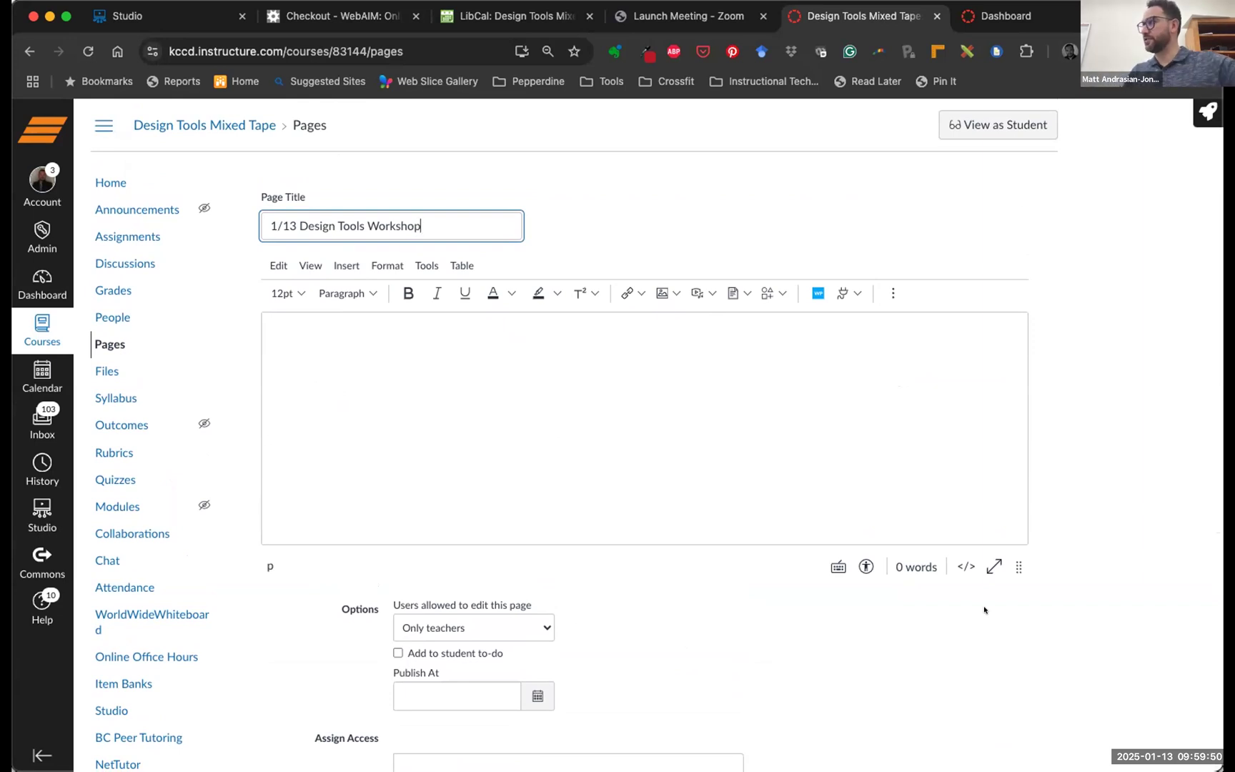
pyautogui.scroll(-5, 1058, 611)
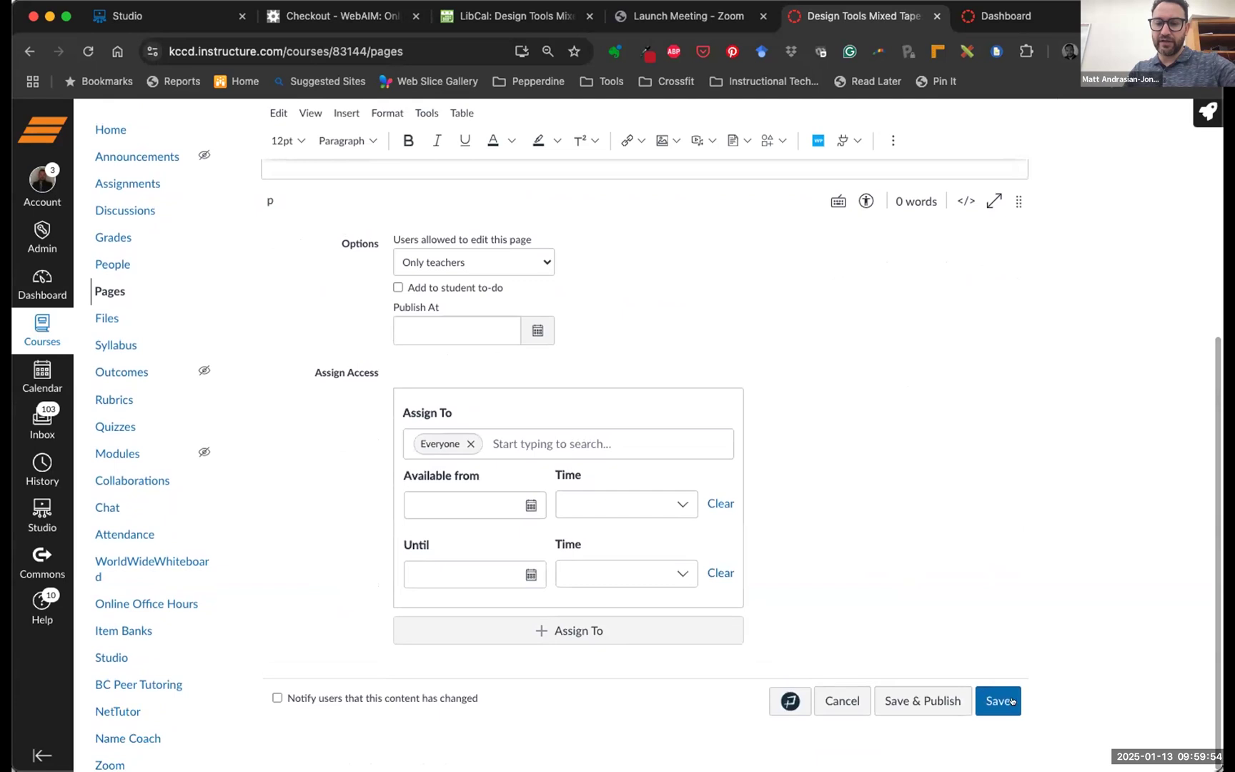
# Save the empty '1/13 Design Tools Workshop' page and reopen it in the editor
pyautogui.click(999, 699)
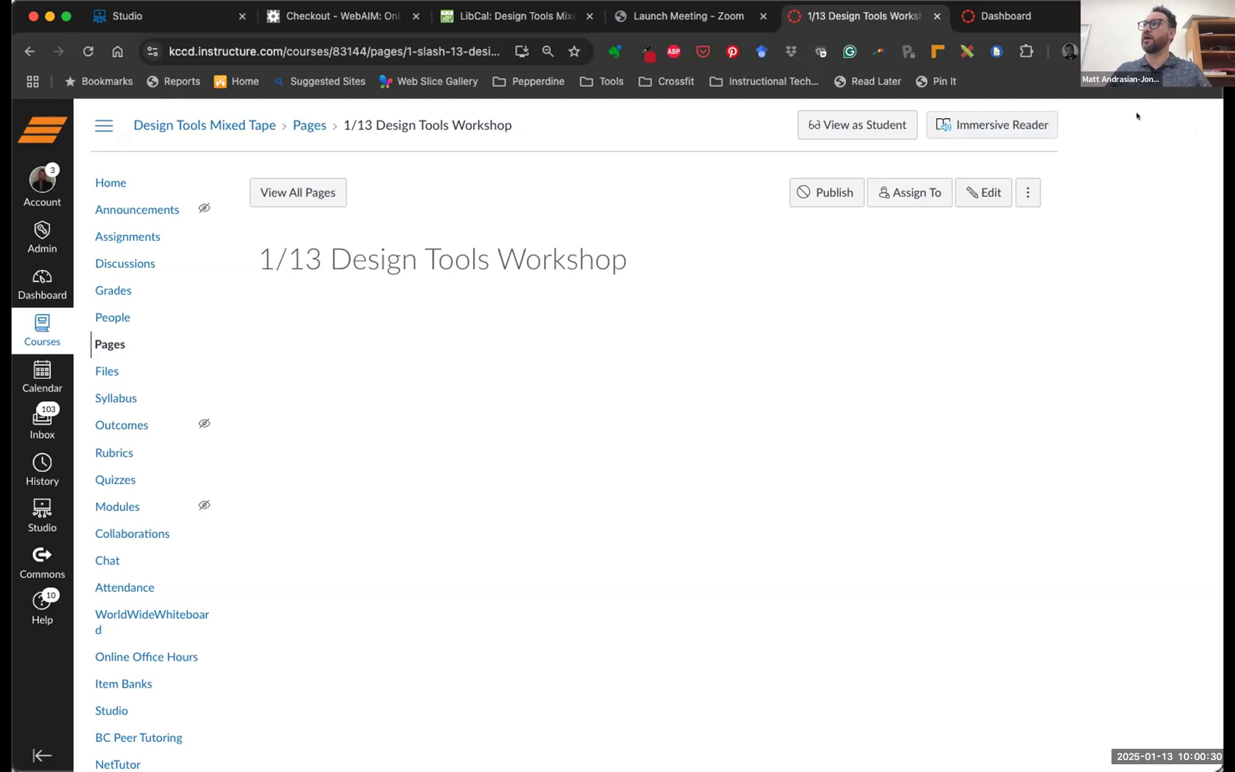
pyautogui.click(976, 193)
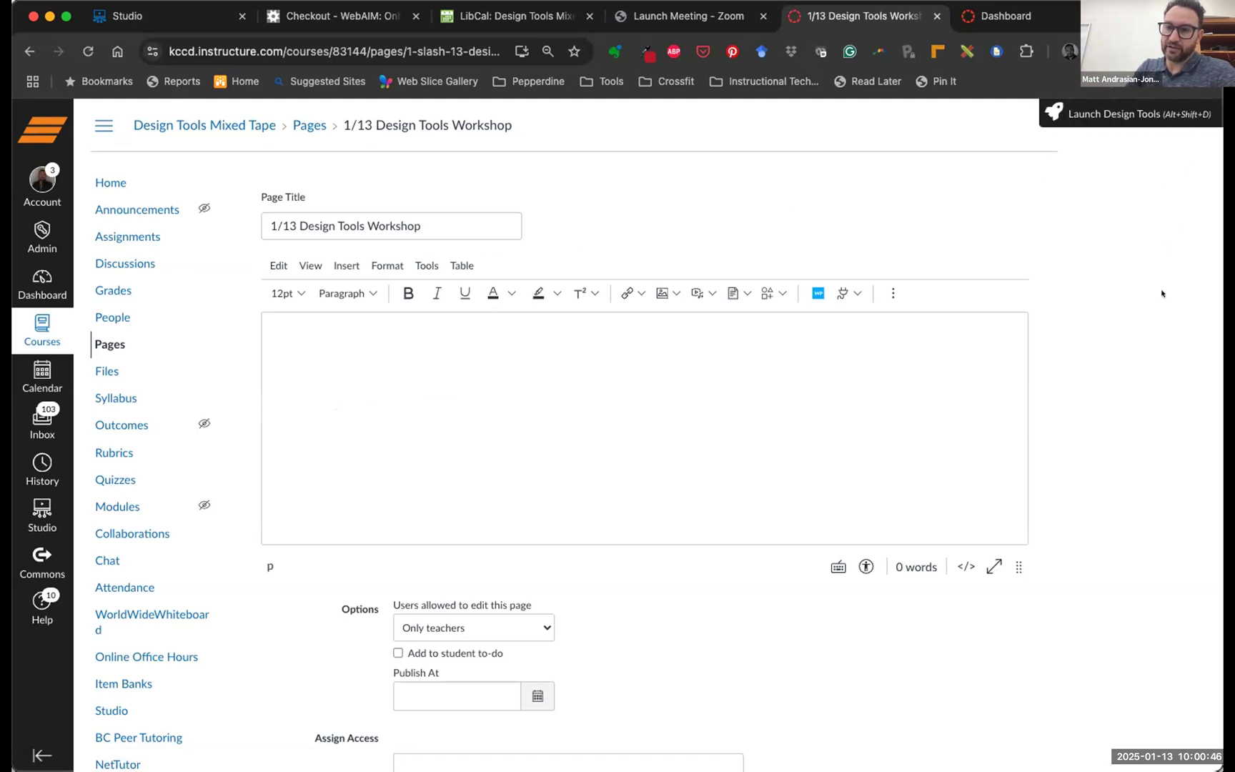
# Launch Design Tools on the page, open its settings, then close them
pyautogui.click(1141, 107)
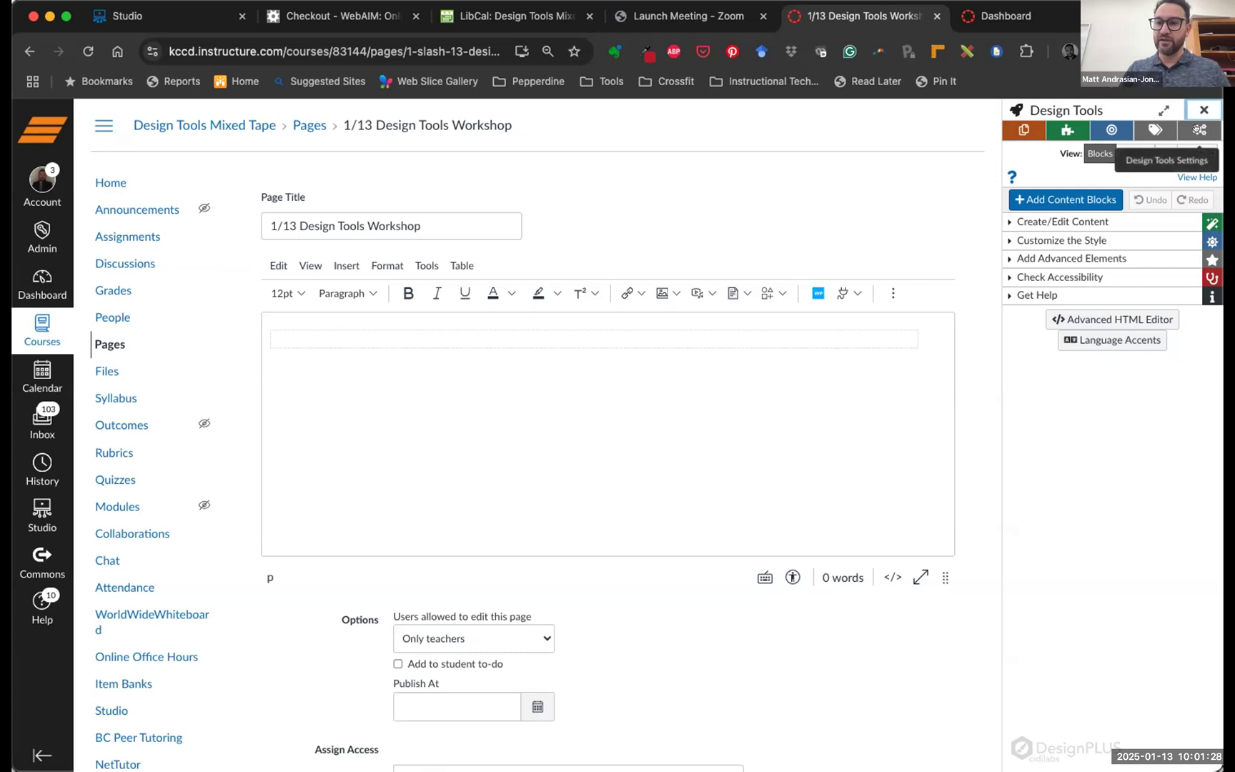
pyautogui.click(1198, 130)
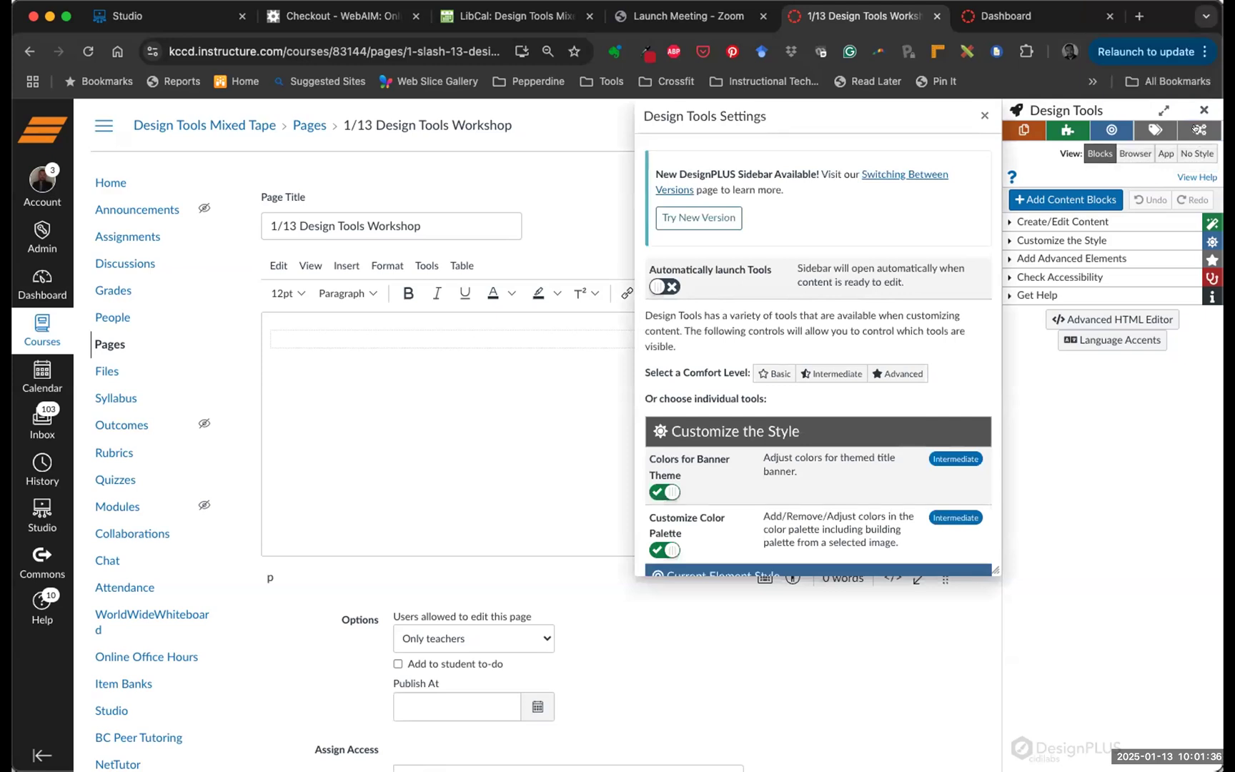
pyautogui.click(983, 115)
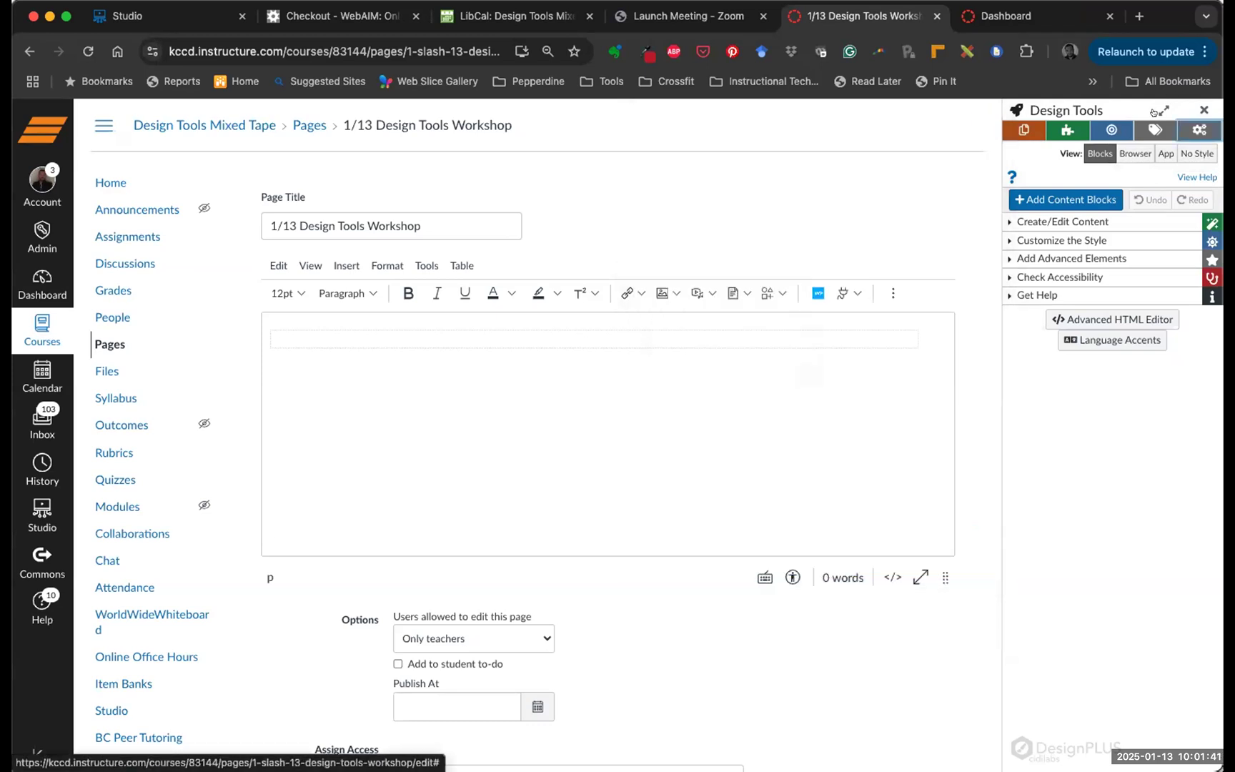
# Collapse the Design Tools sidebar and save the empty workshop page
pyautogui.click(1200, 107)
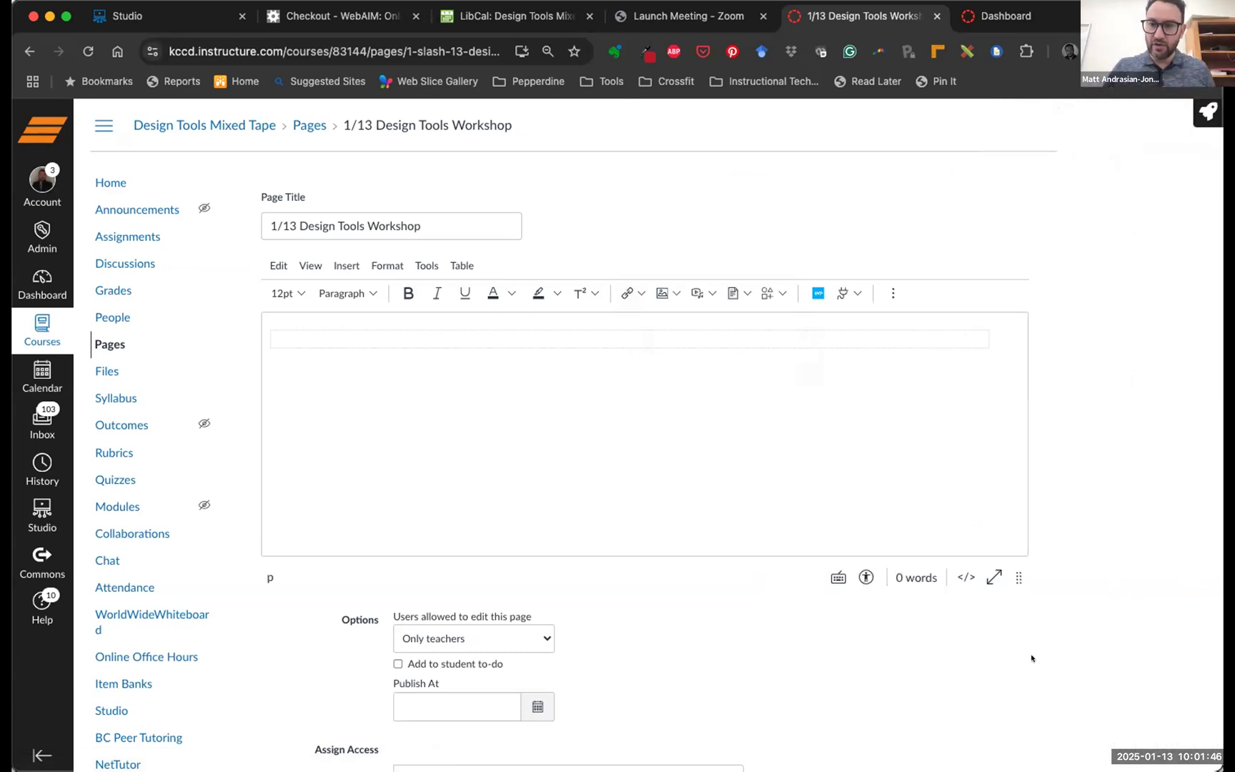
pyautogui.scroll(-4, 1030, 656)
pyautogui.scroll(-2, 1030, 656)
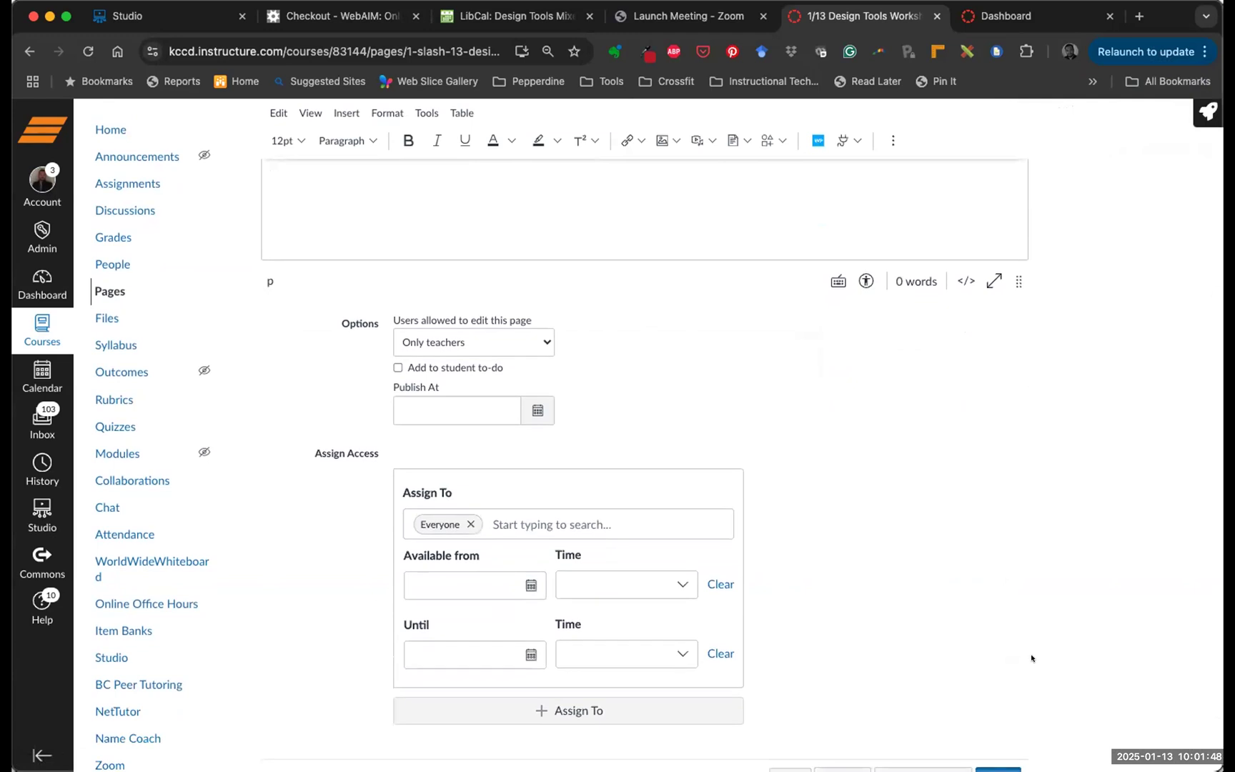
pyautogui.scroll(-2, 1022, 664)
pyautogui.scroll(-1, 1018, 670)
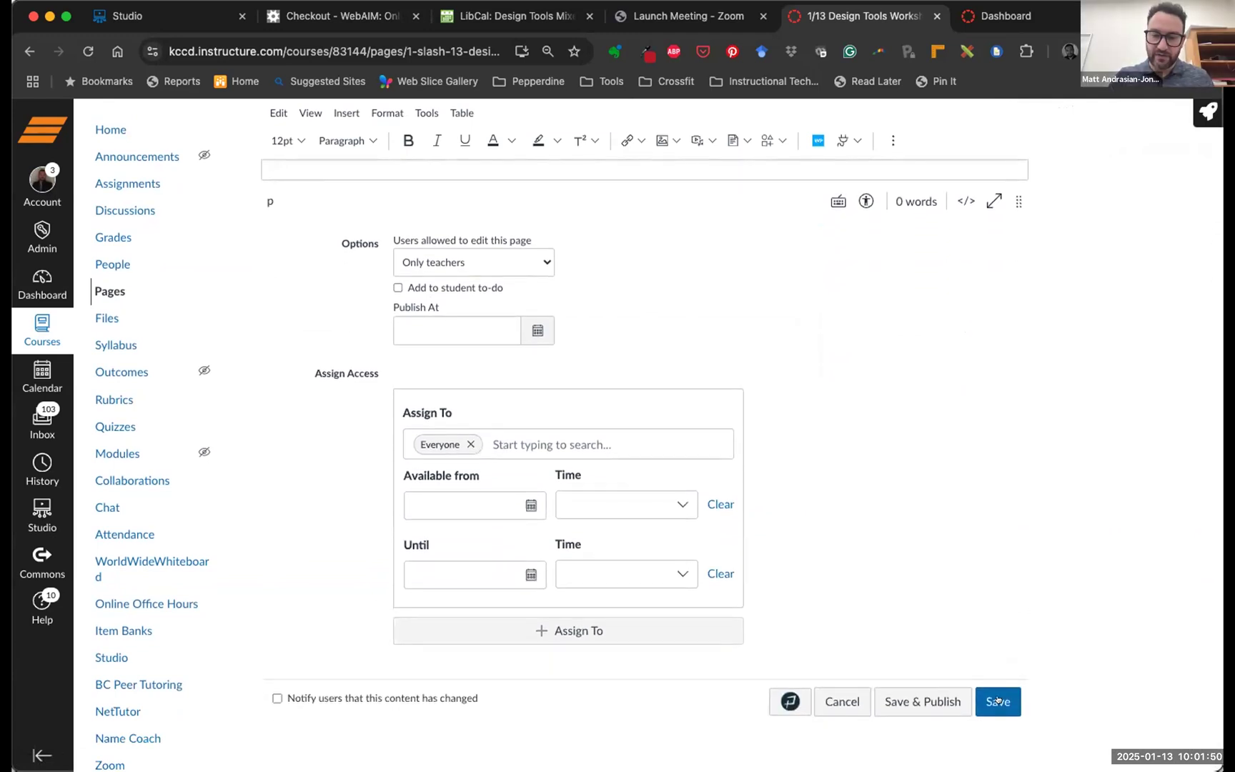
pyautogui.click(997, 699)
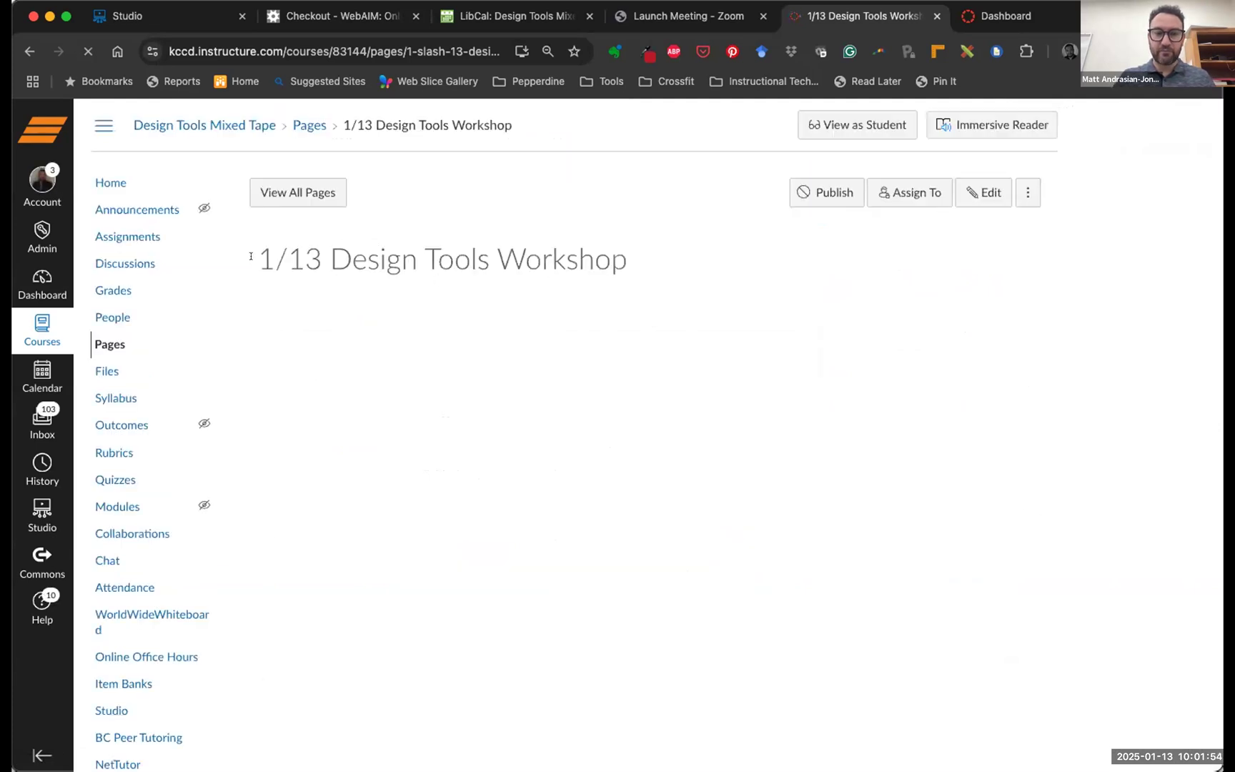
# Reopen the workshop page for editing and relaunch Design Tools beside it
pyautogui.click(973, 191)
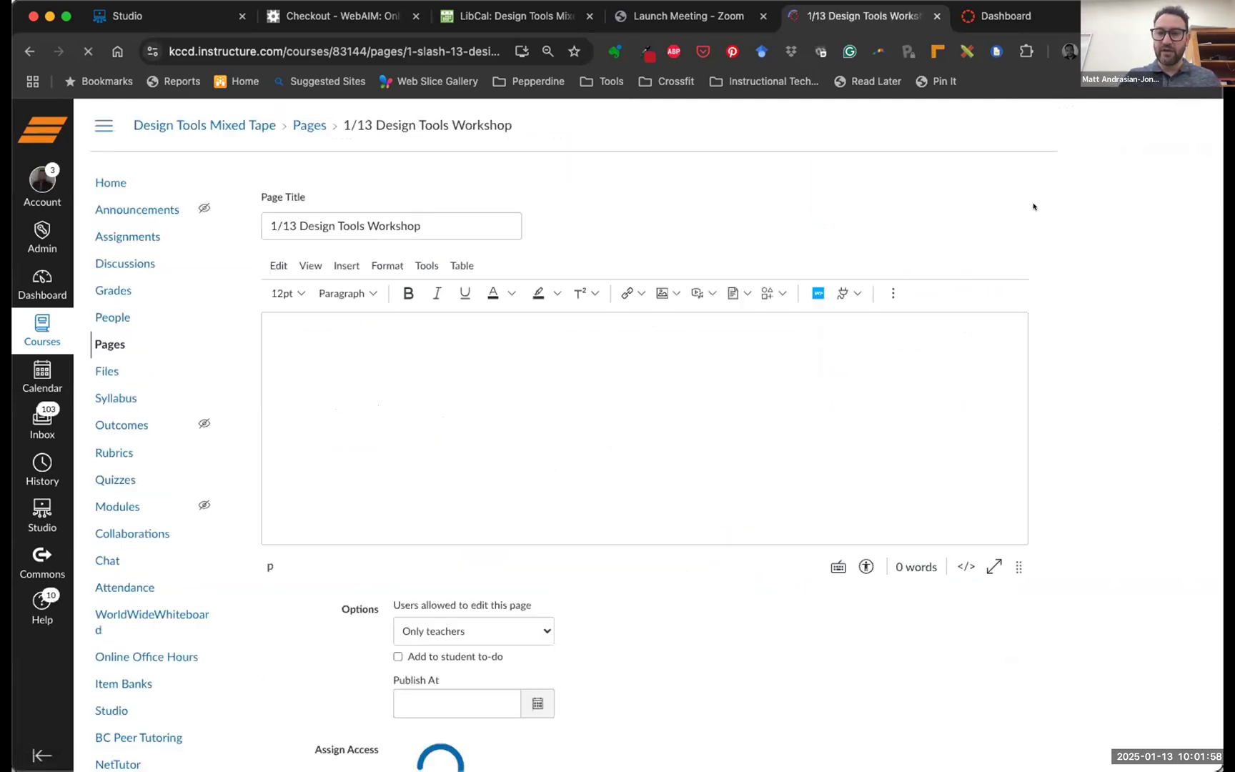
pyautogui.moveTo(1157, 113)
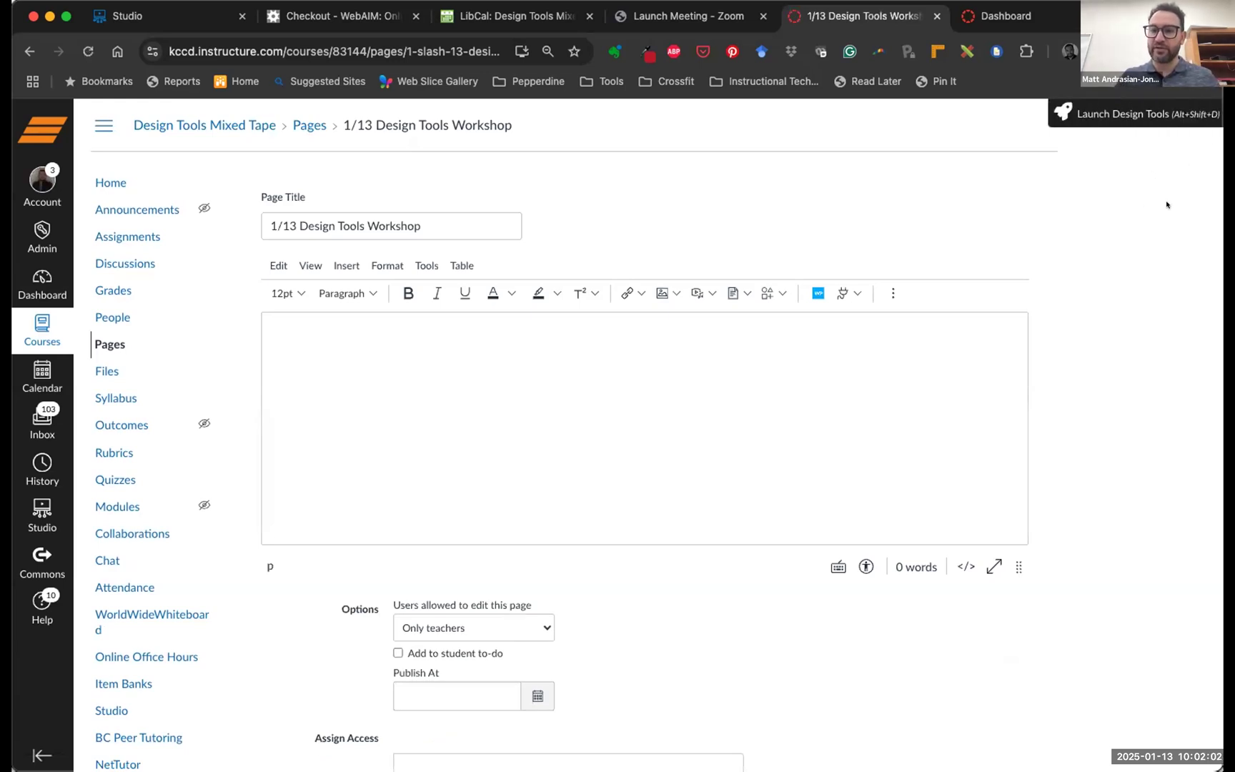
pyautogui.click(1139, 113)
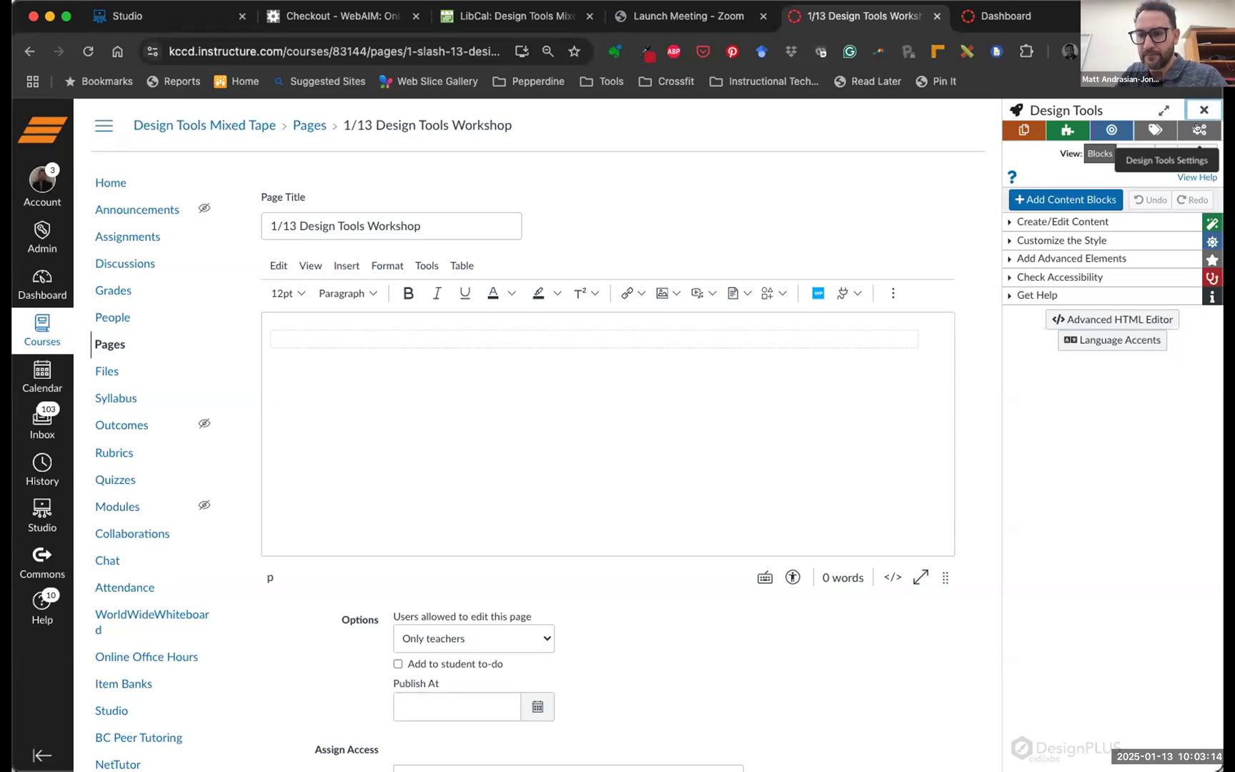
# Open the gear Design Tools Settings panel, review it, and screenshot the new sidebar notice
pyautogui.click(1199, 129)
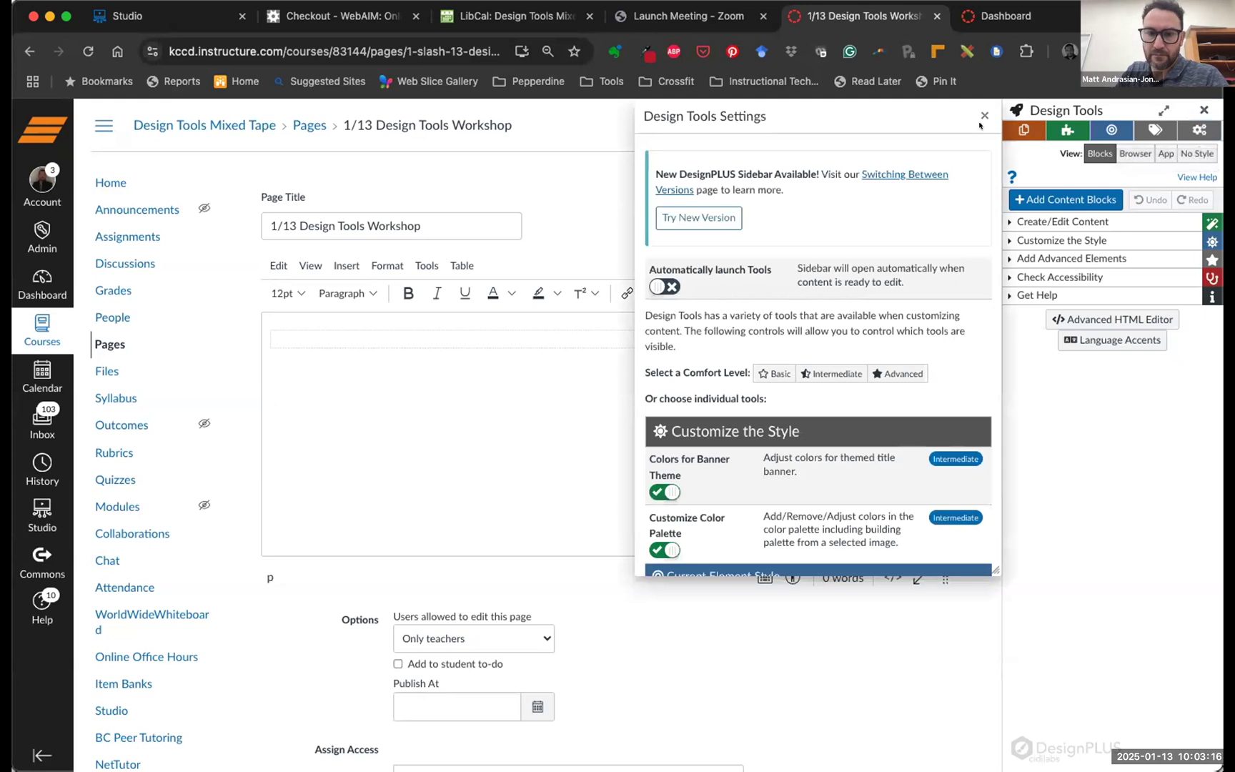
pyautogui.scroll(-1, 893, 245)
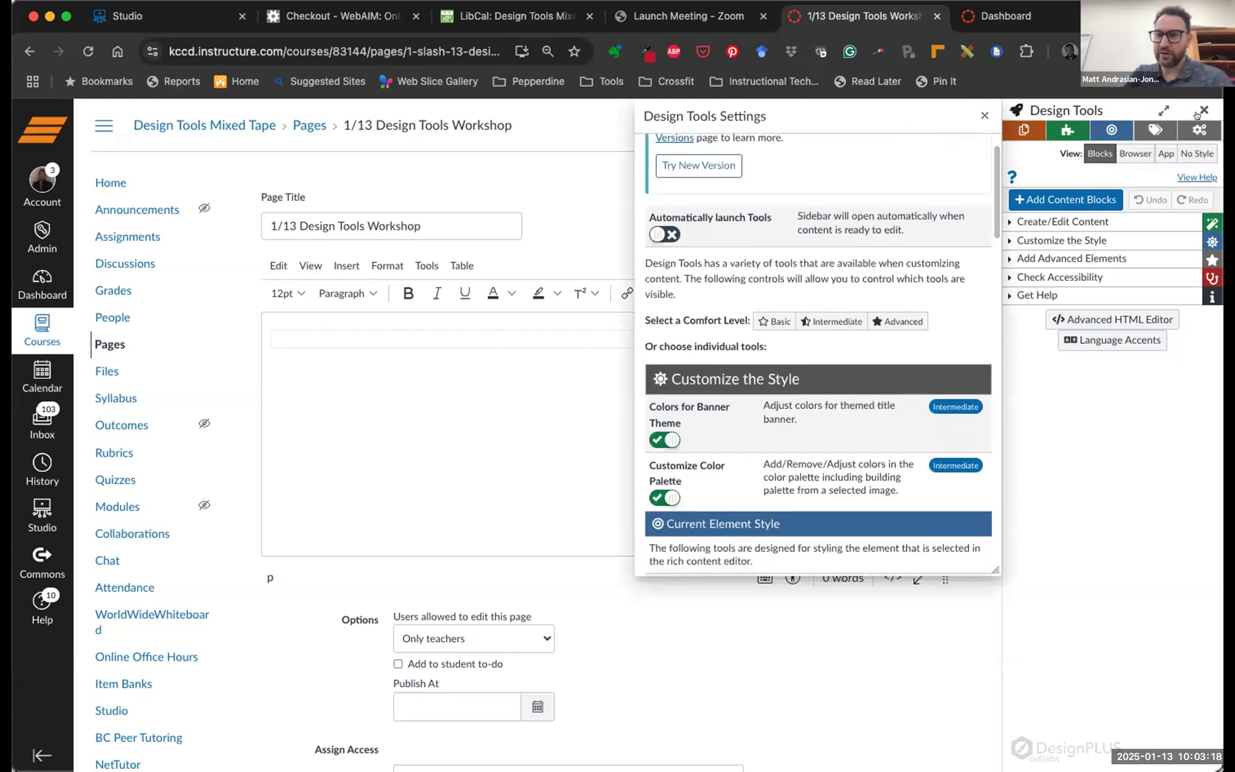
pyautogui.scroll(1, 916, 206)
pyautogui.scroll(-1, 917, 210)
pyautogui.scroll(1, 919, 213)
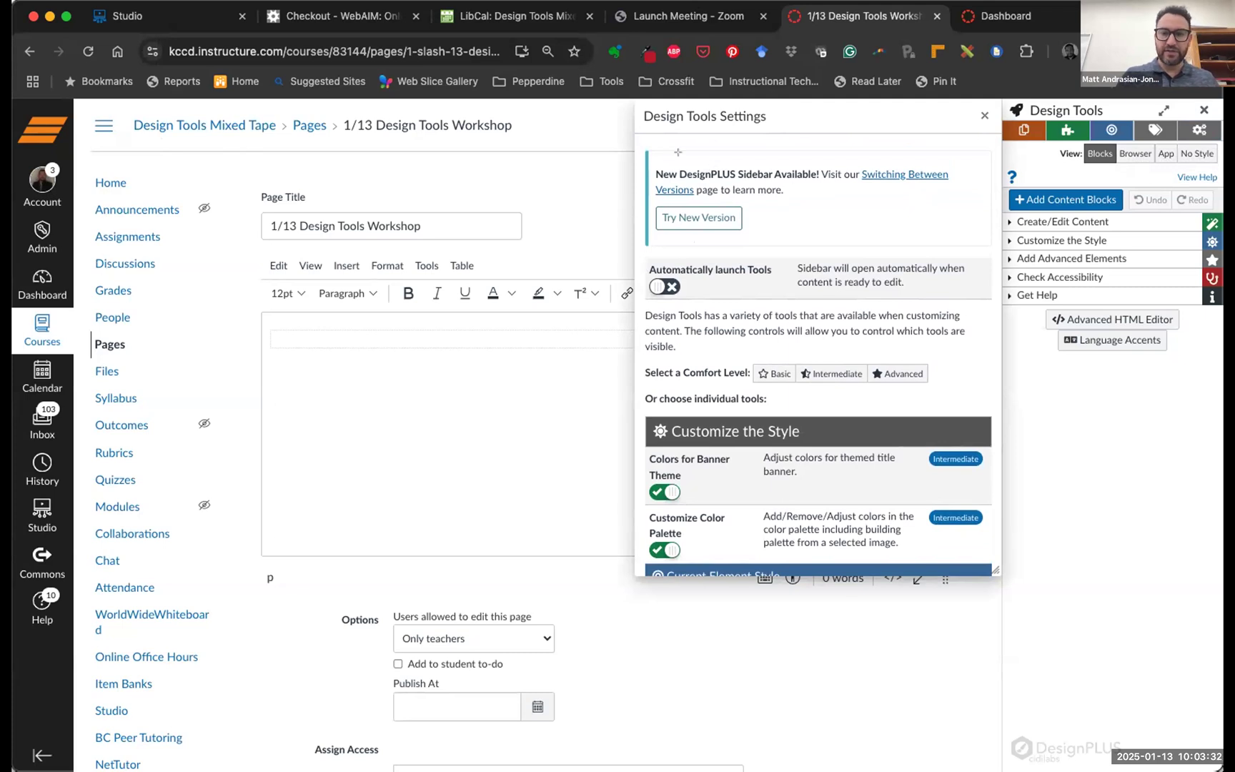
pyautogui.moveTo(644, 150); pyautogui.dragTo(991, 249)
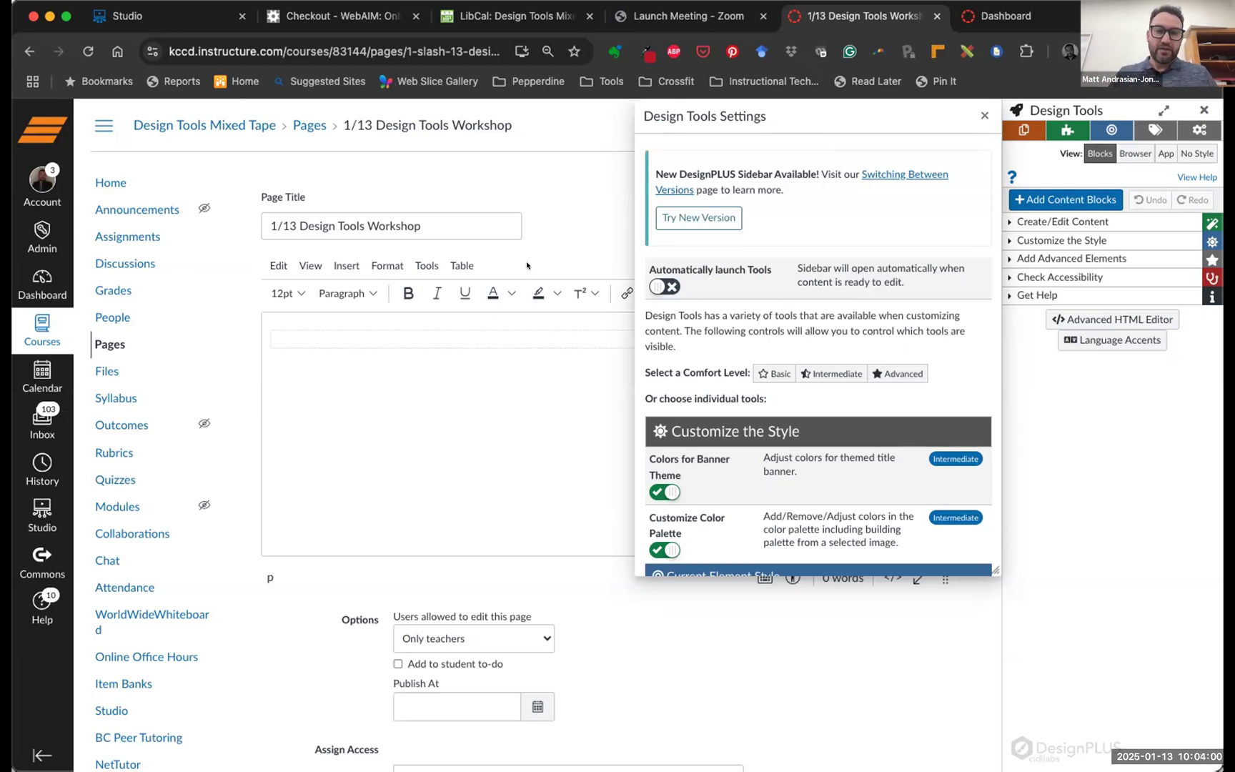
pyautogui.scroll(-2, 785, 310)
pyautogui.scroll(-1, 785, 311)
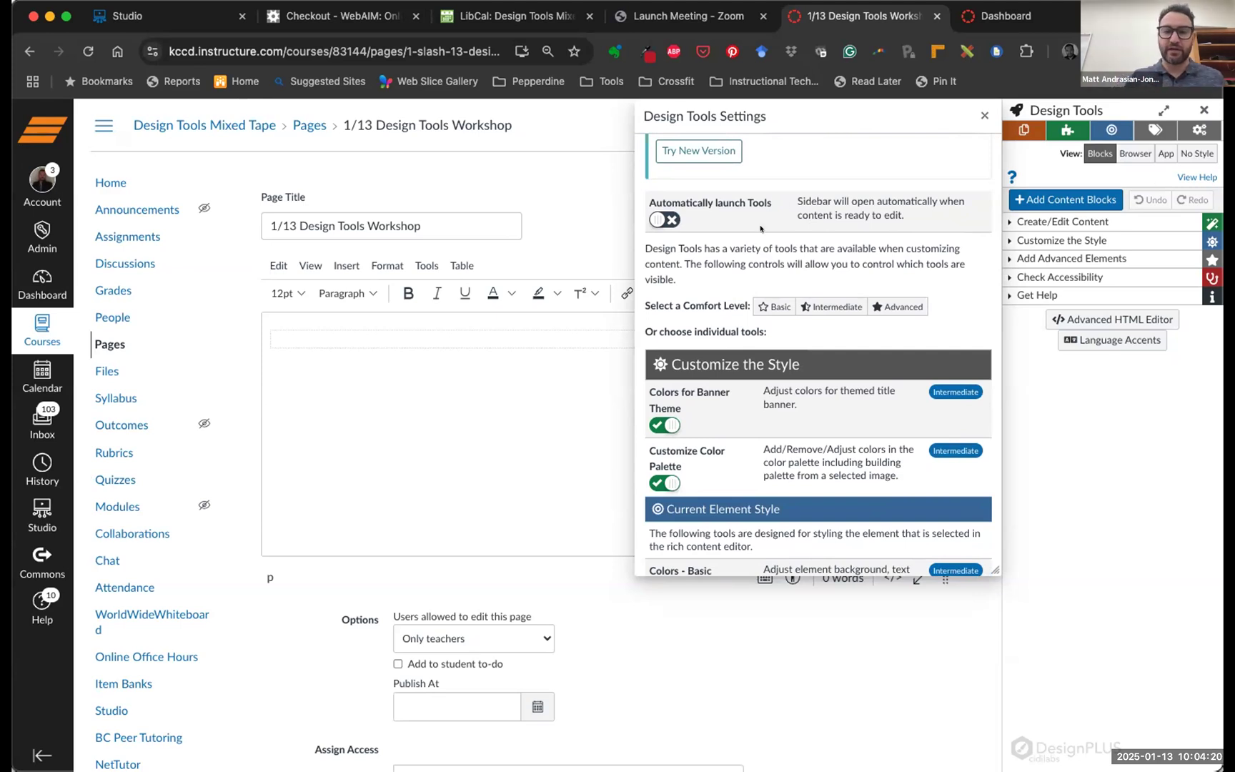
pyautogui.scroll(-4, 799, 250)
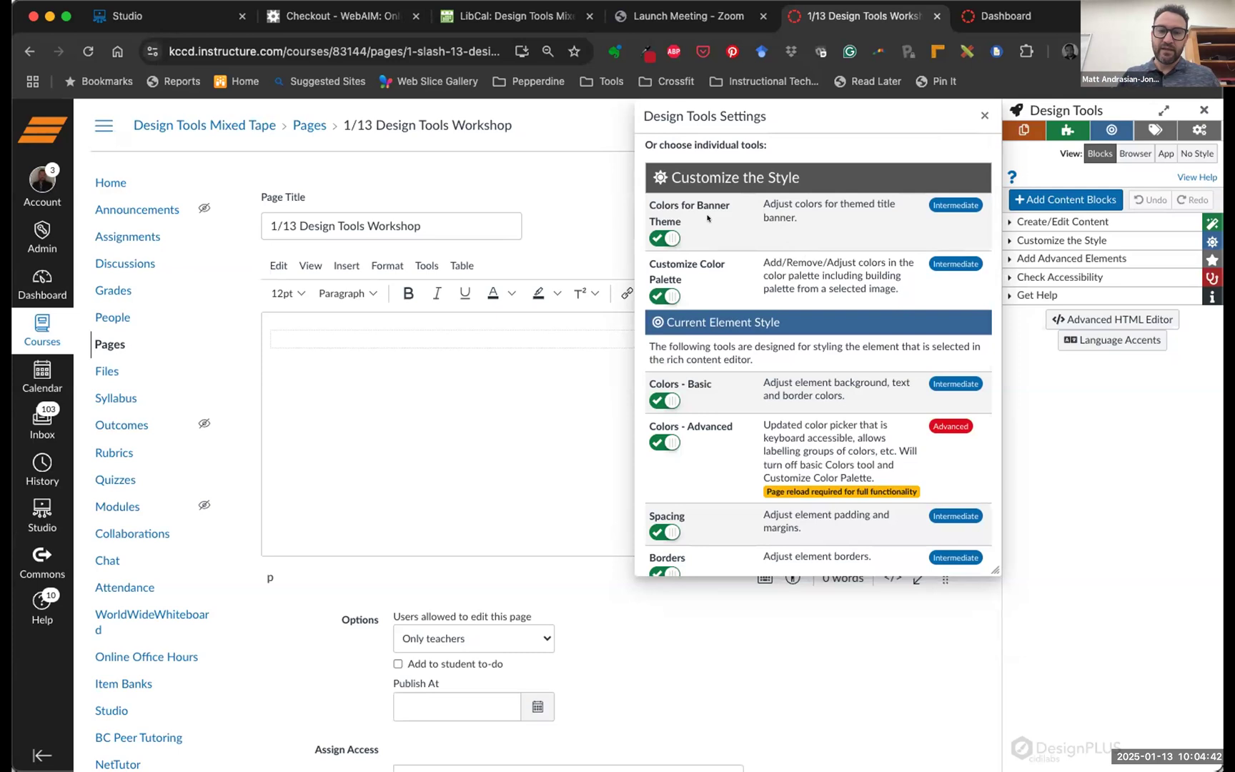
pyautogui.scroll(-1, 719, 230)
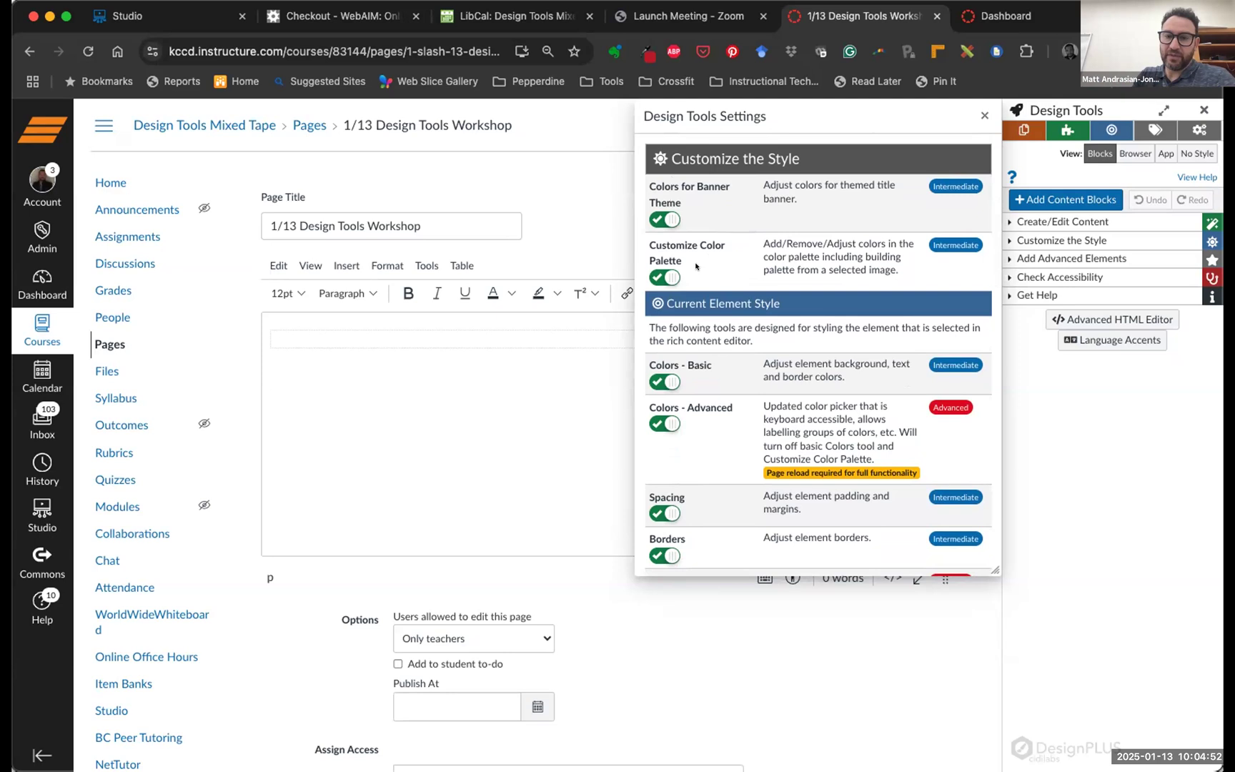
pyautogui.scroll(-2, 714, 250)
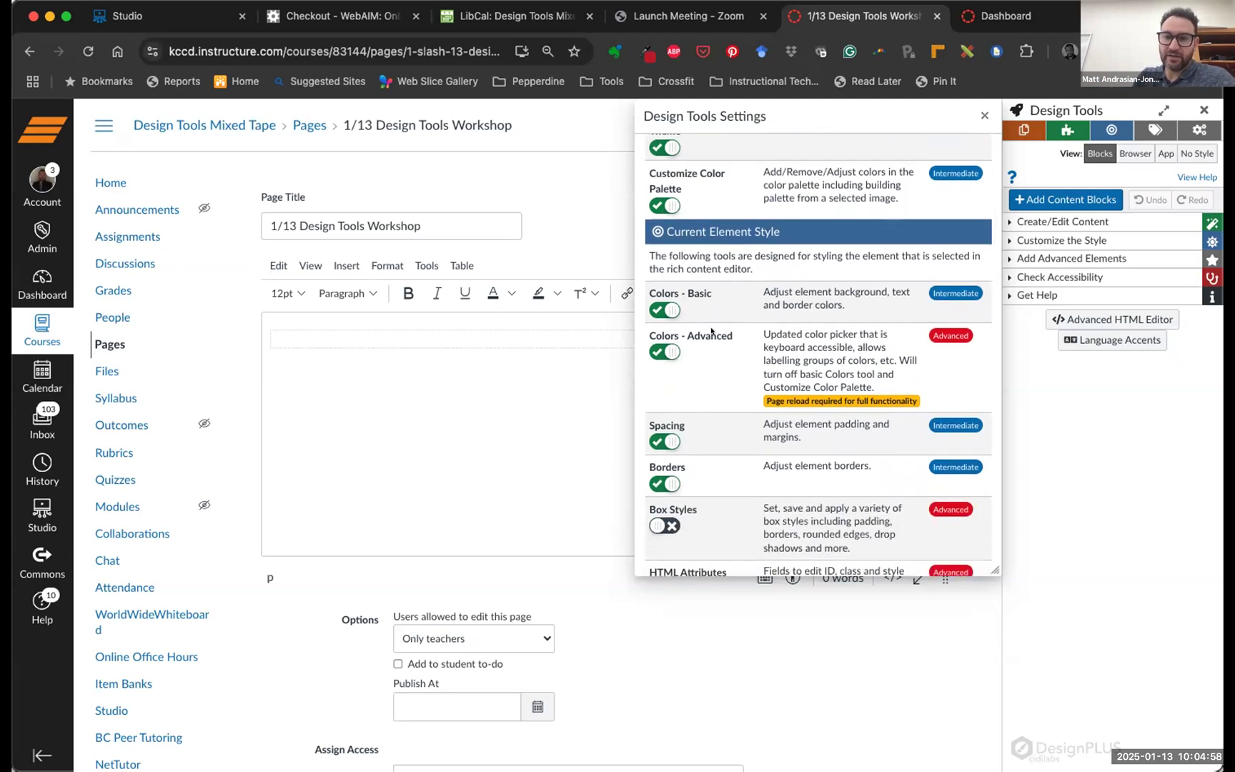
pyautogui.scroll(-3, 705, 346)
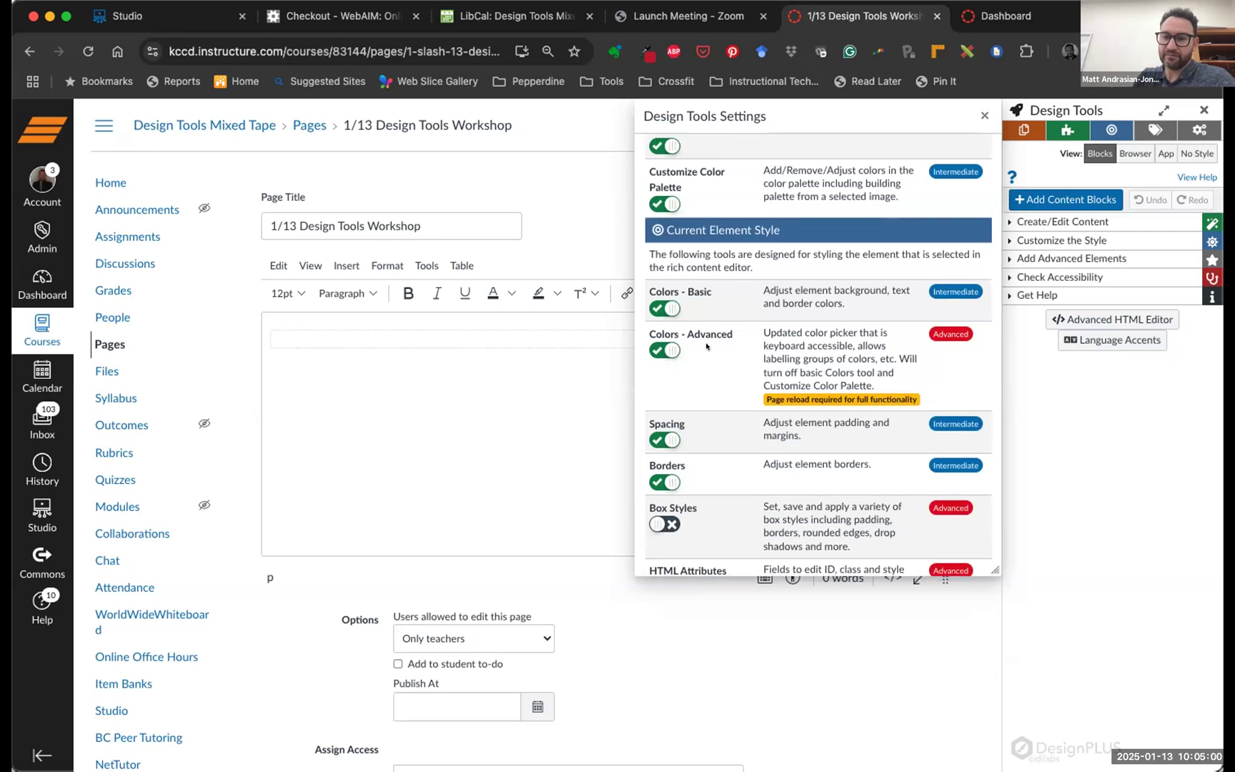
pyautogui.scroll(-1, 706, 346)
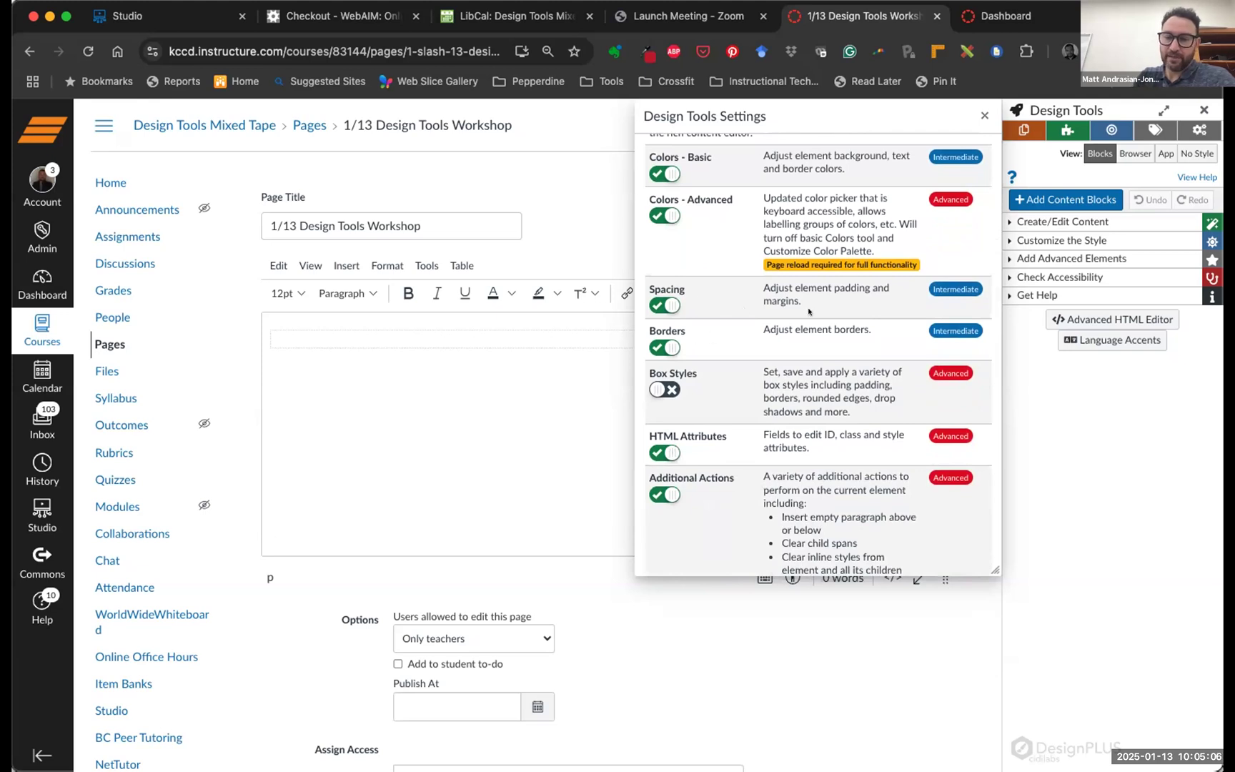
pyautogui.scroll(-3, 809, 311)
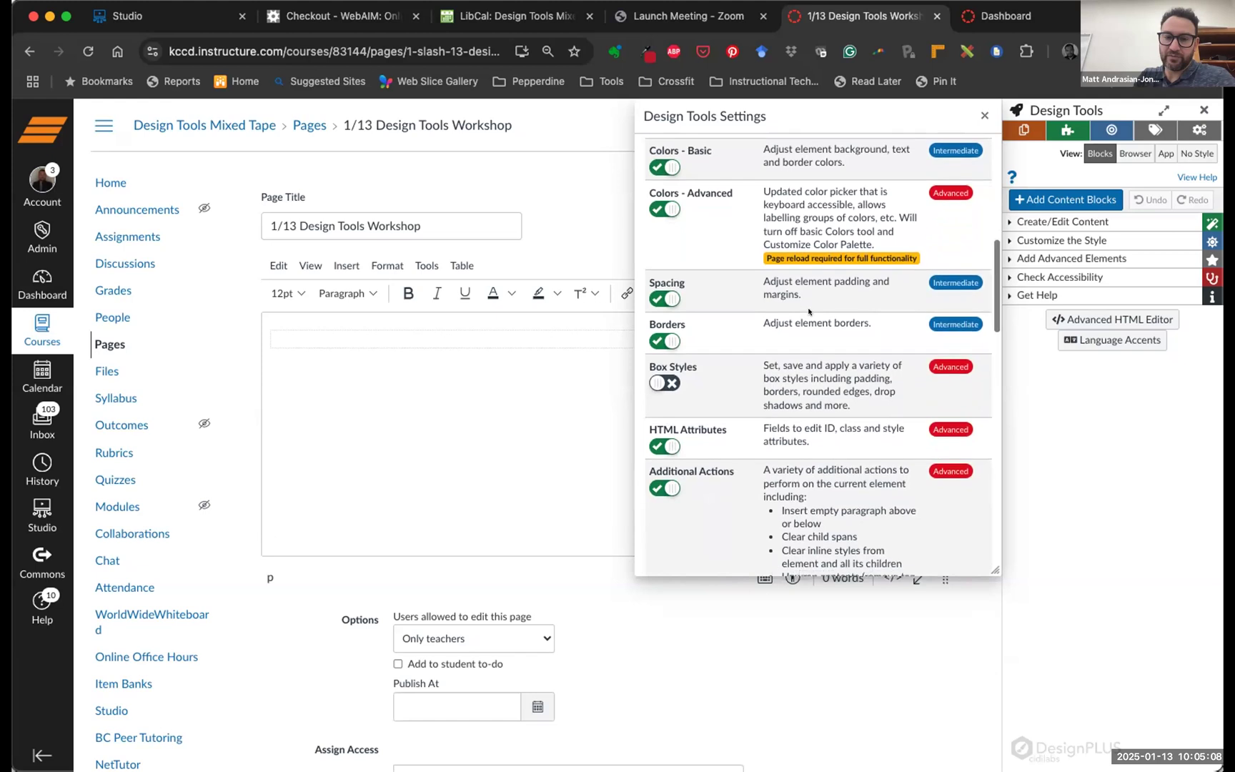
pyautogui.scroll(-7, 809, 311)
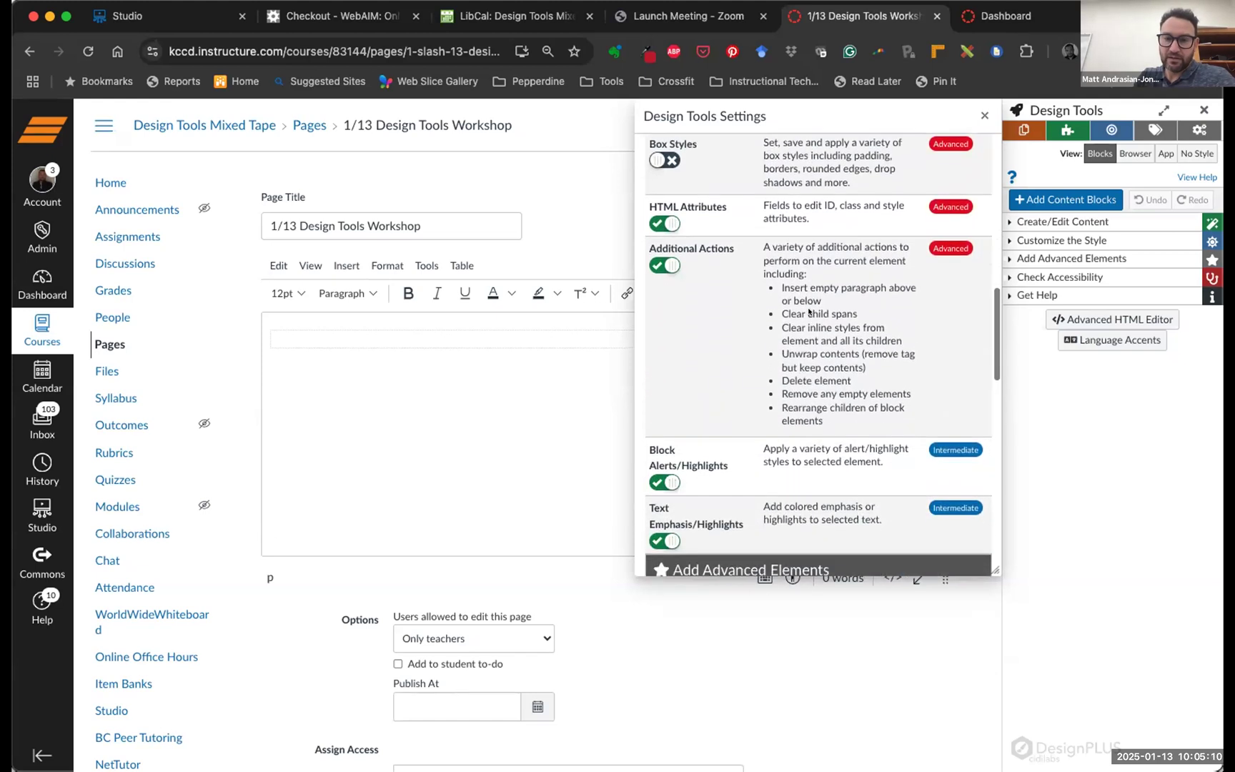
pyautogui.scroll(-1, 809, 317)
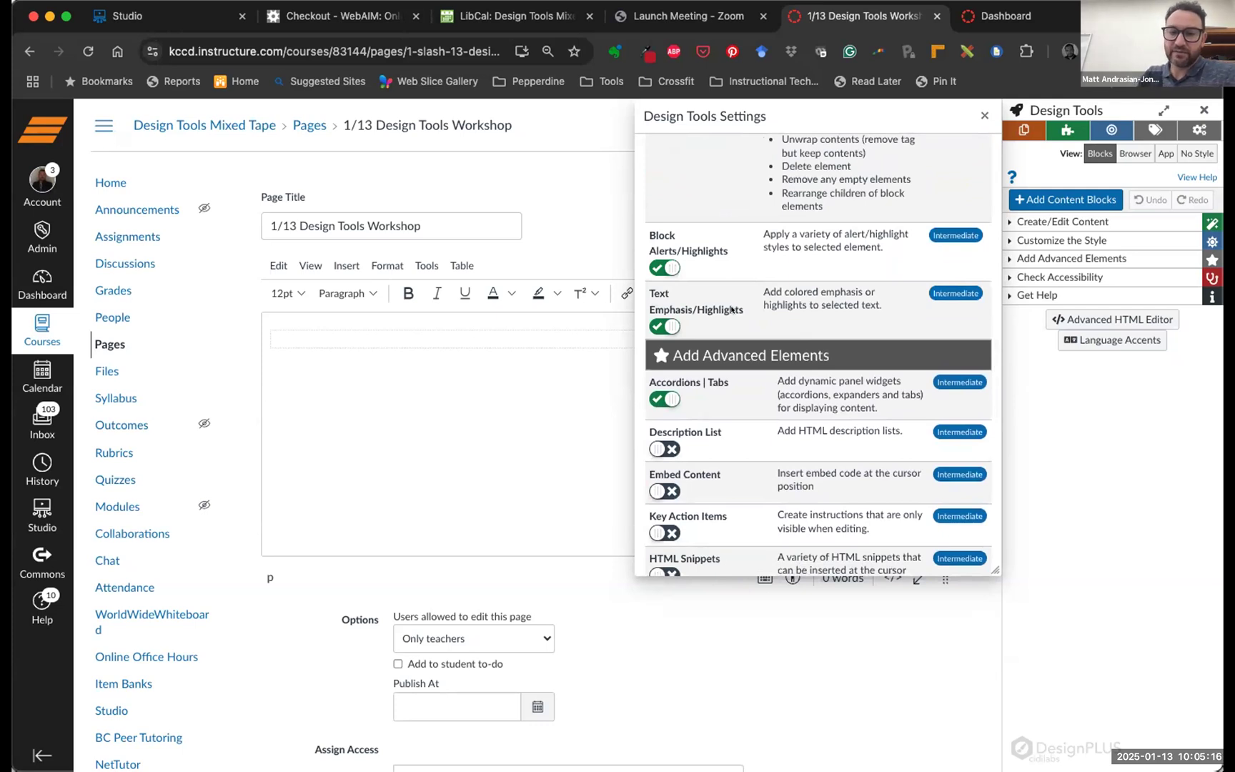
pyautogui.scroll(-5, 762, 310)
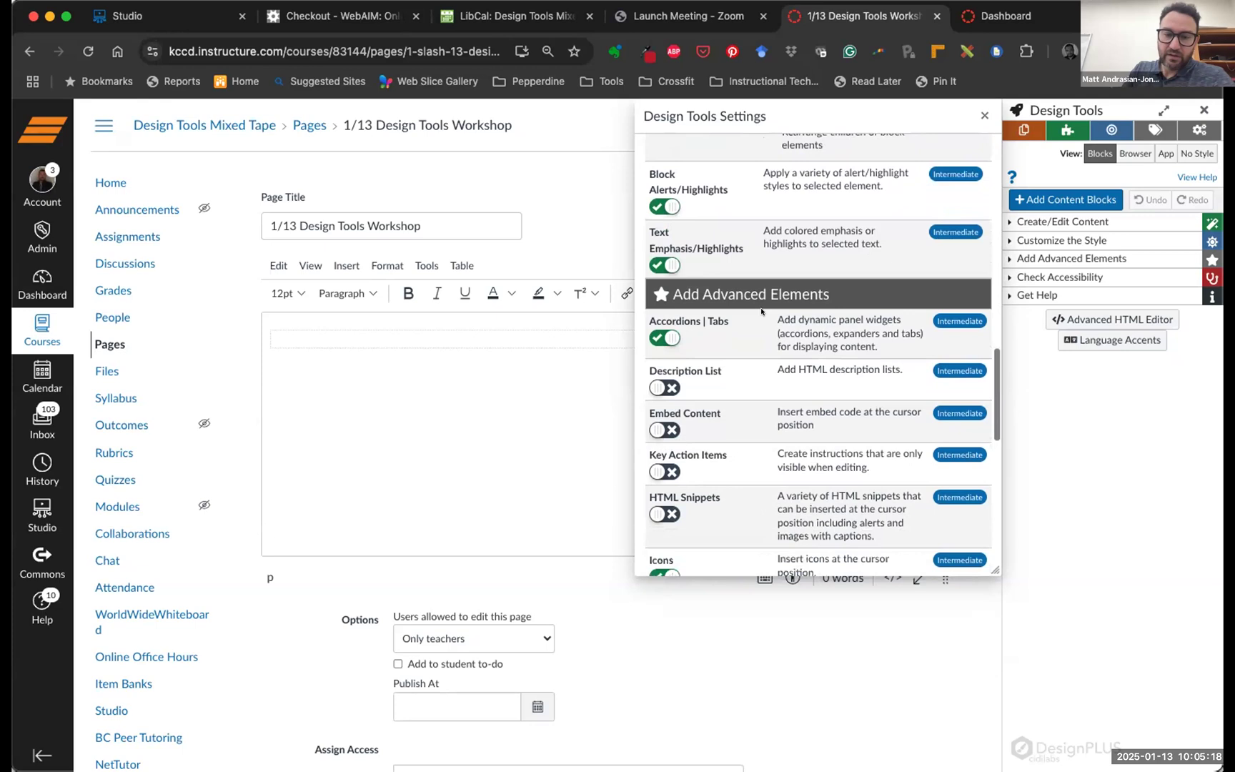
pyautogui.scroll(-1, 770, 318)
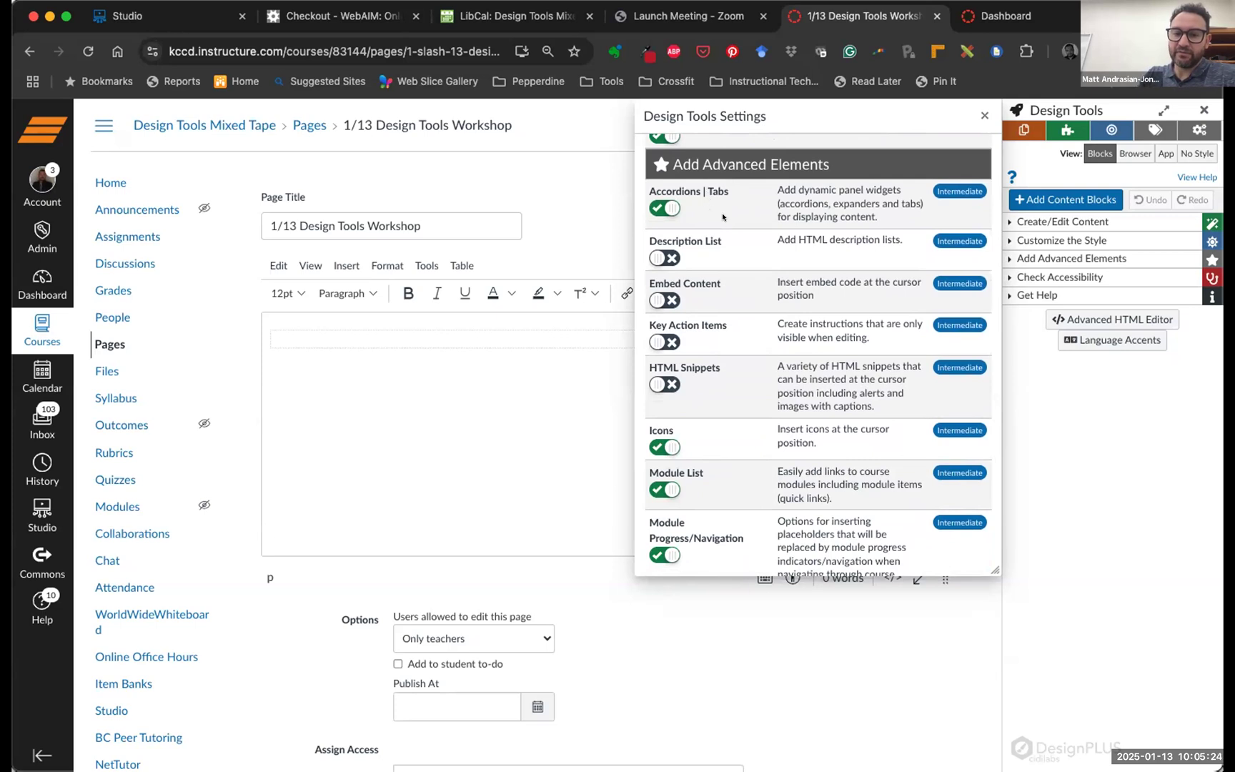
pyautogui.scroll(-5, 710, 242)
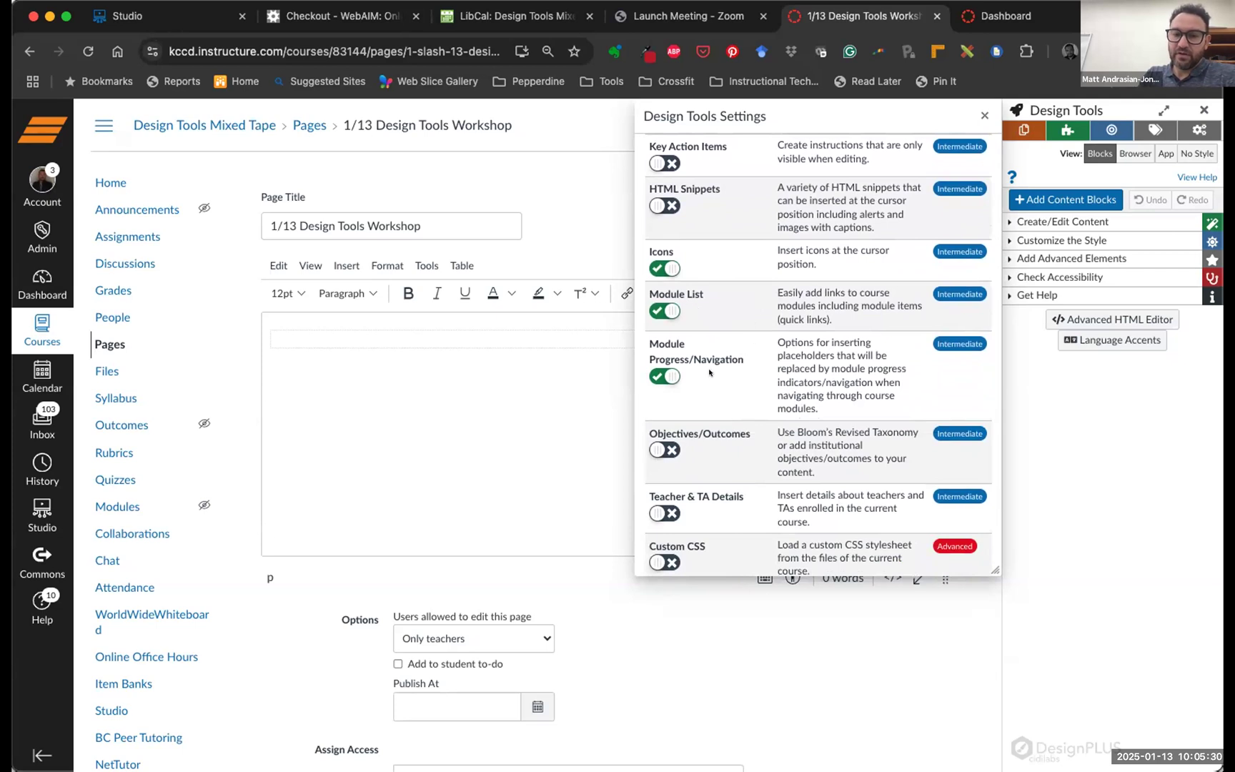
pyautogui.scroll(-7, 718, 372)
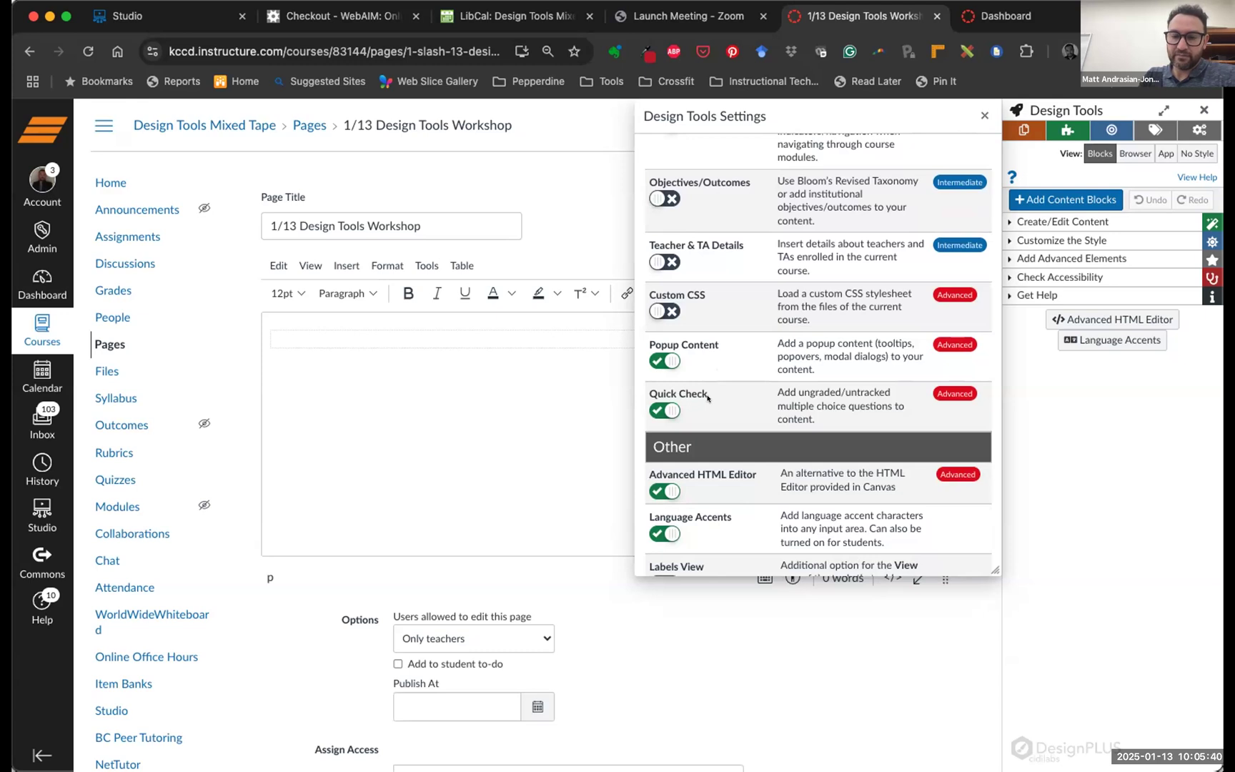
pyautogui.scroll(-2, 706, 398)
pyautogui.scroll(1, 707, 398)
pyautogui.scroll(2, 707, 398)
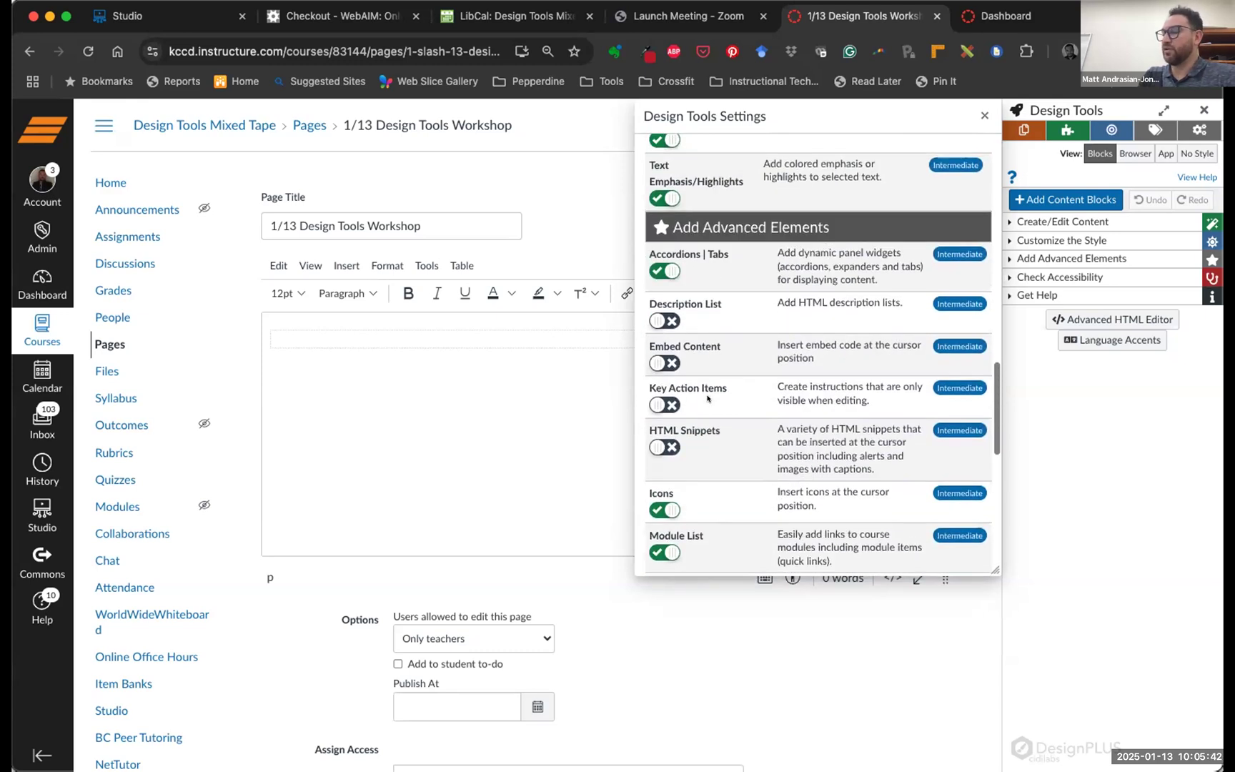
pyautogui.scroll(10, 707, 398)
pyautogui.scroll(2, 707, 398)
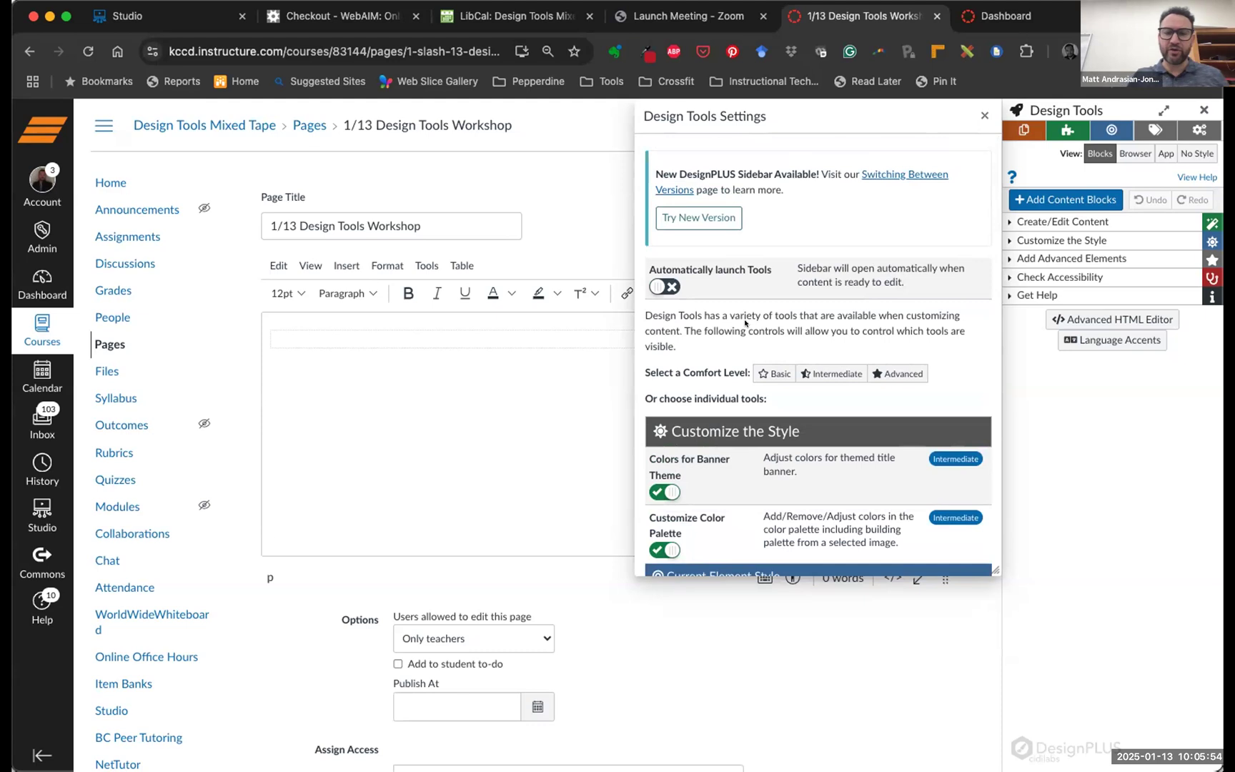
pyautogui.scroll(-3, 743, 323)
pyautogui.scroll(-3, 744, 323)
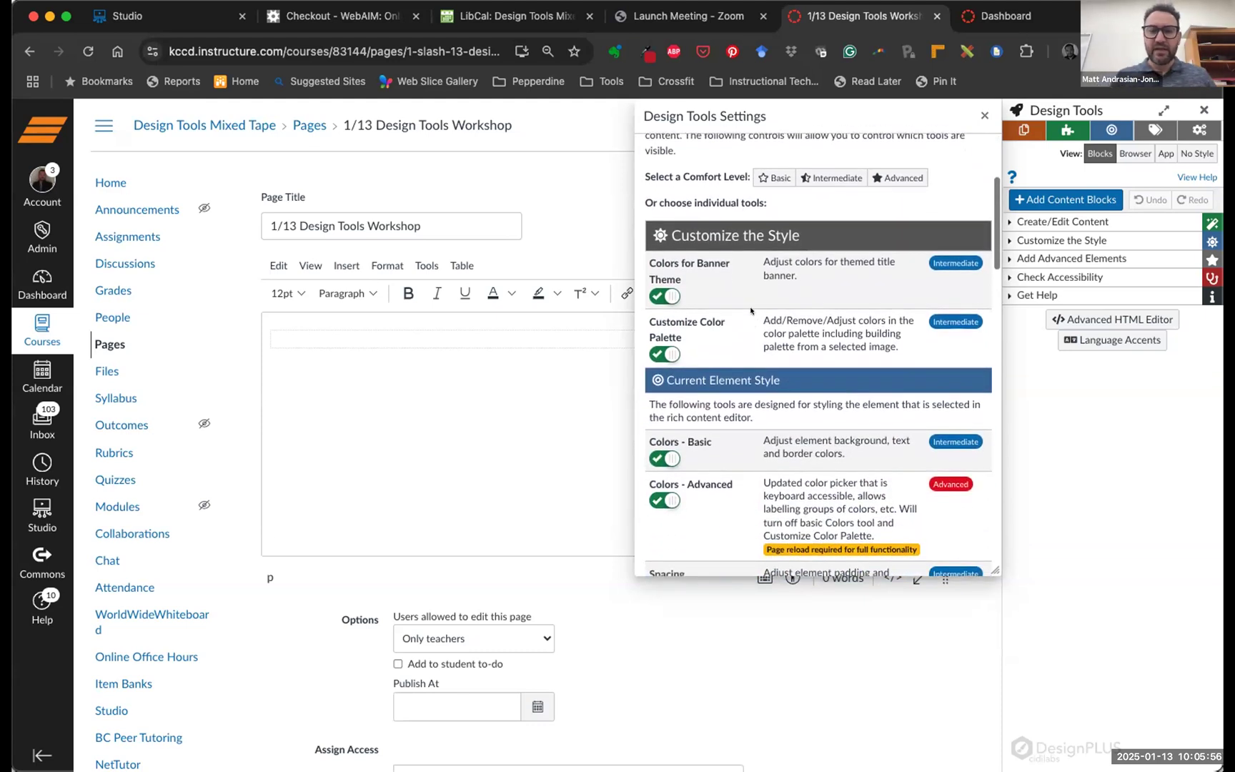
pyautogui.scroll(-1, 752, 322)
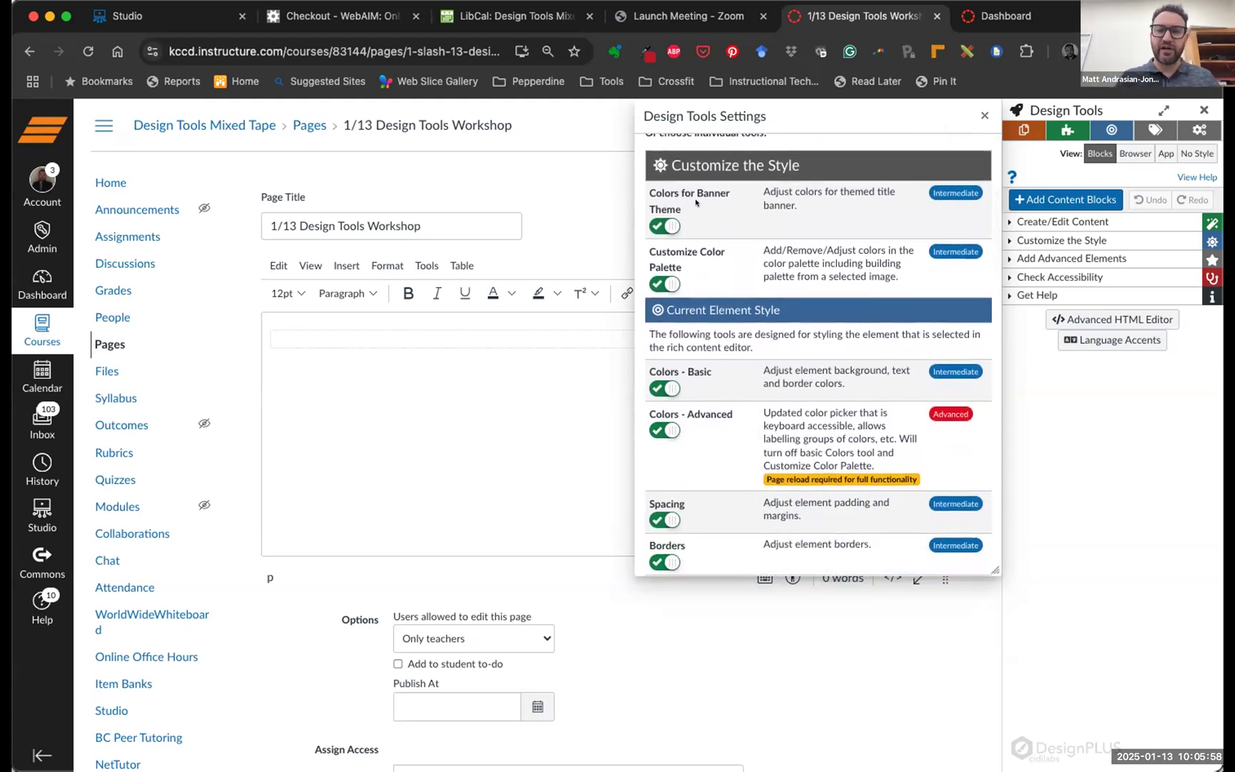
pyautogui.scroll(-1, 783, 232)
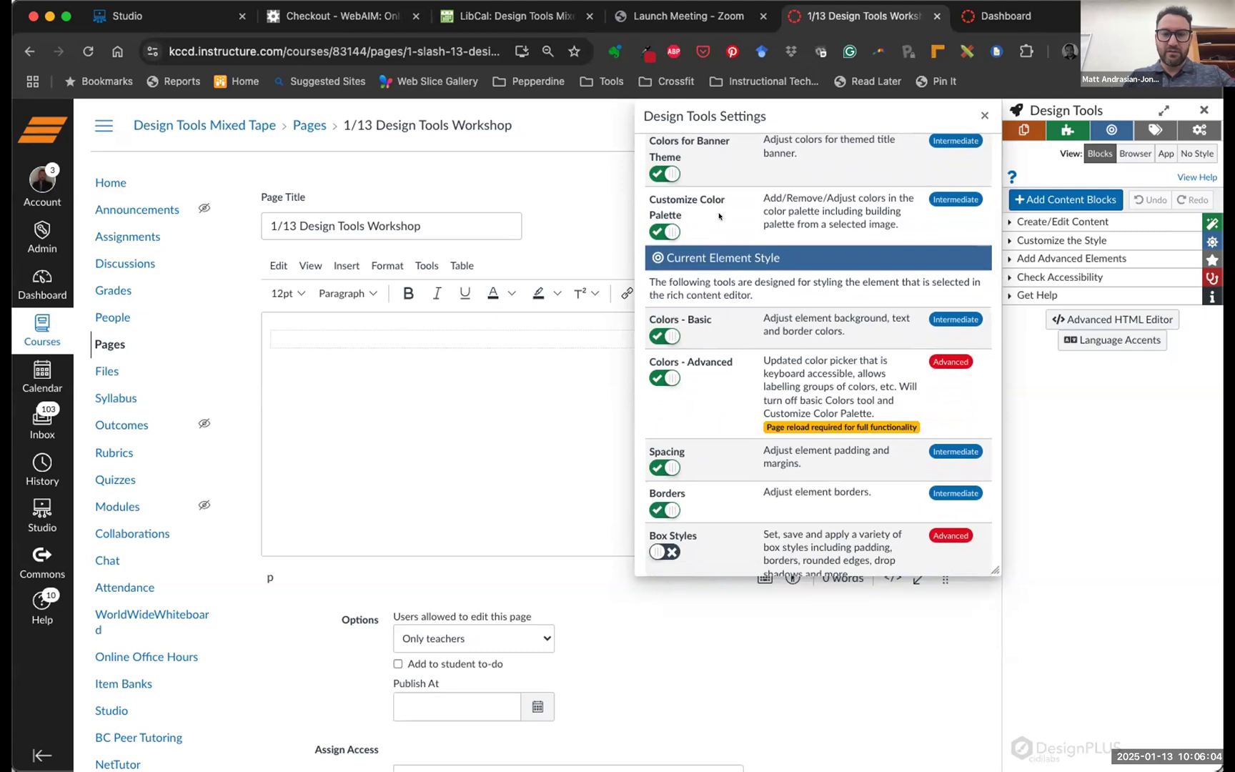
pyautogui.scroll(-2, 735, 307)
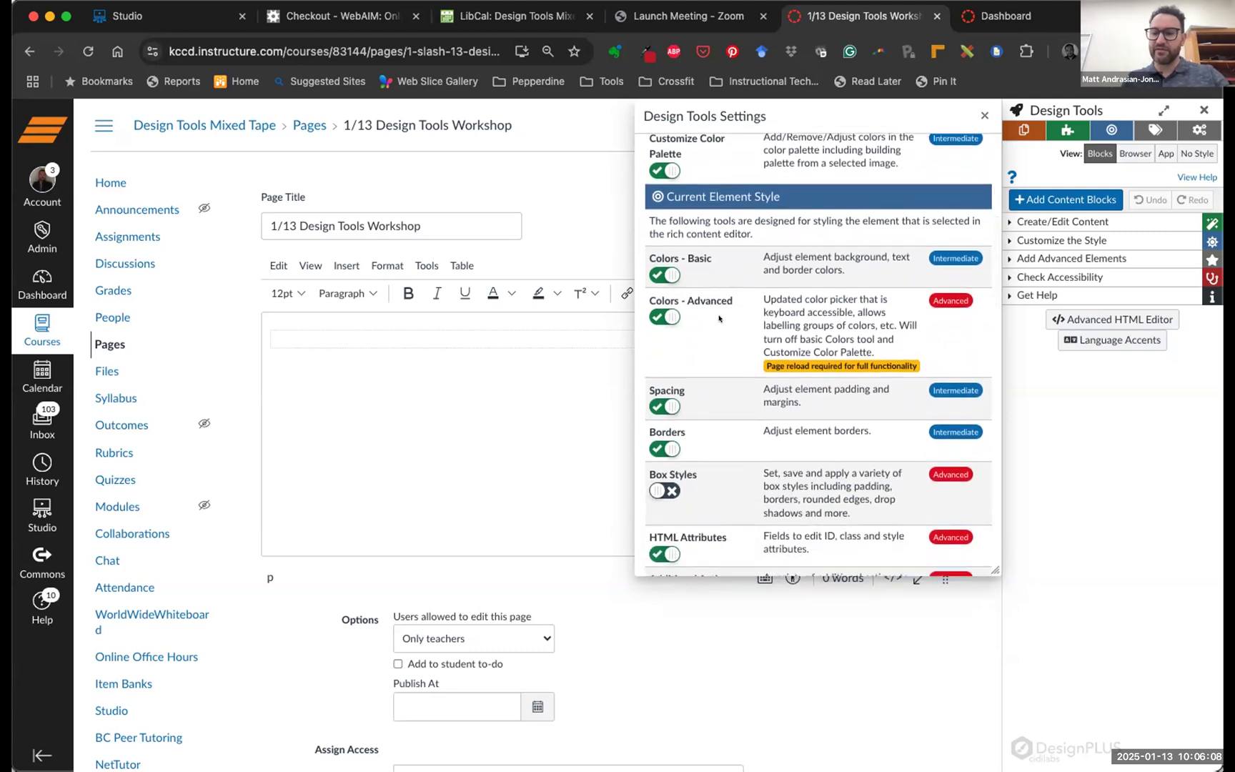
pyautogui.scroll(-3, 745, 321)
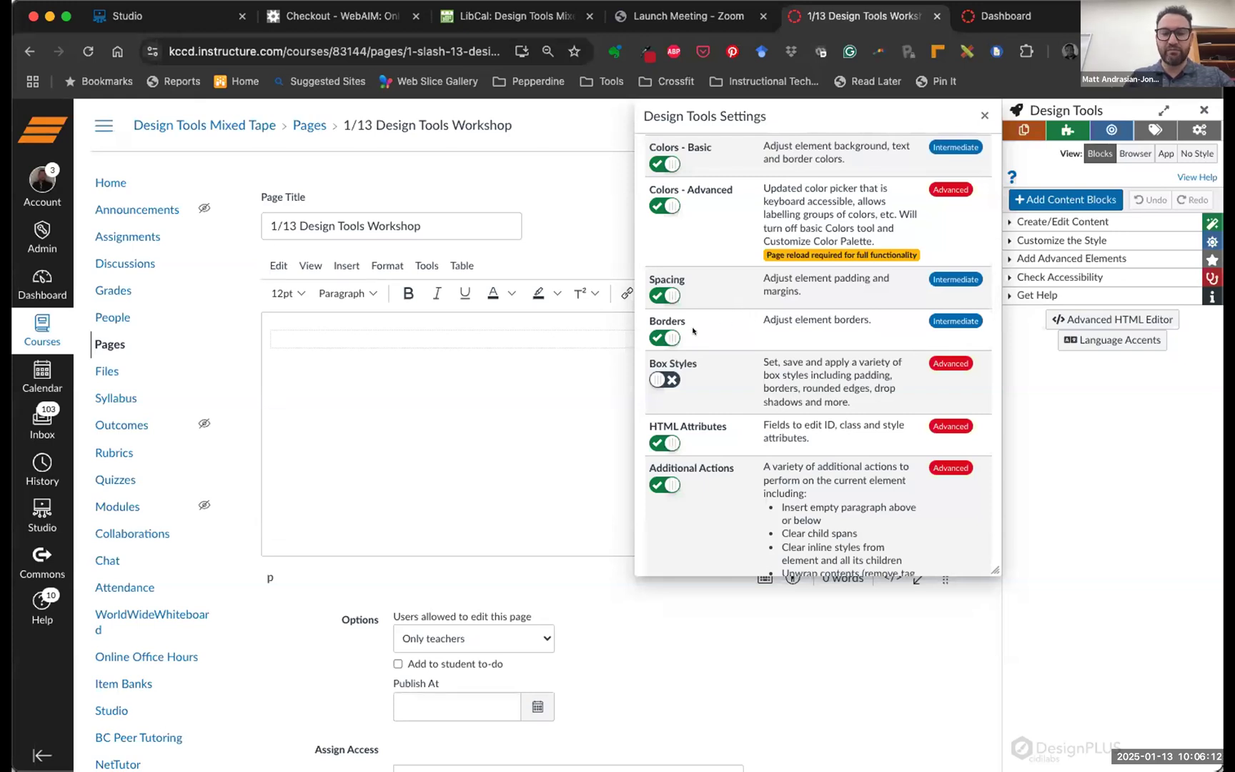
pyautogui.scroll(-10, 750, 343)
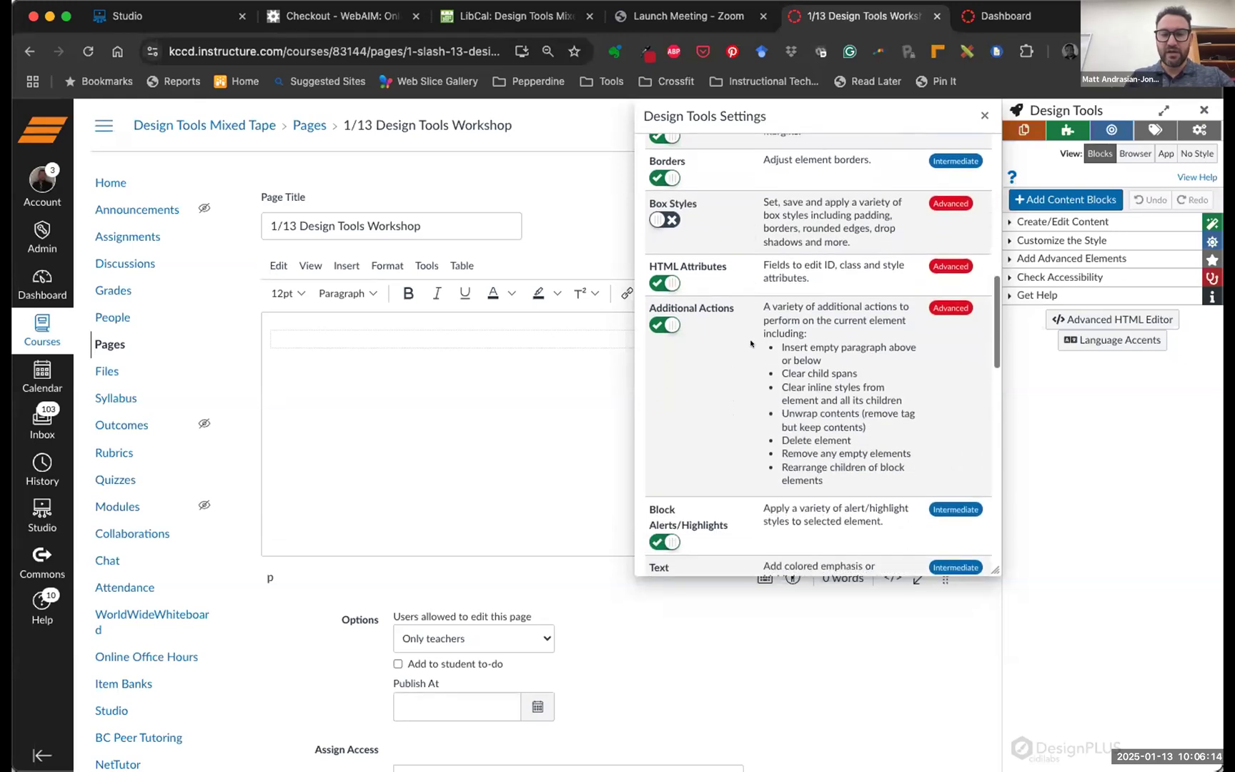
pyautogui.scroll(-2, 750, 344)
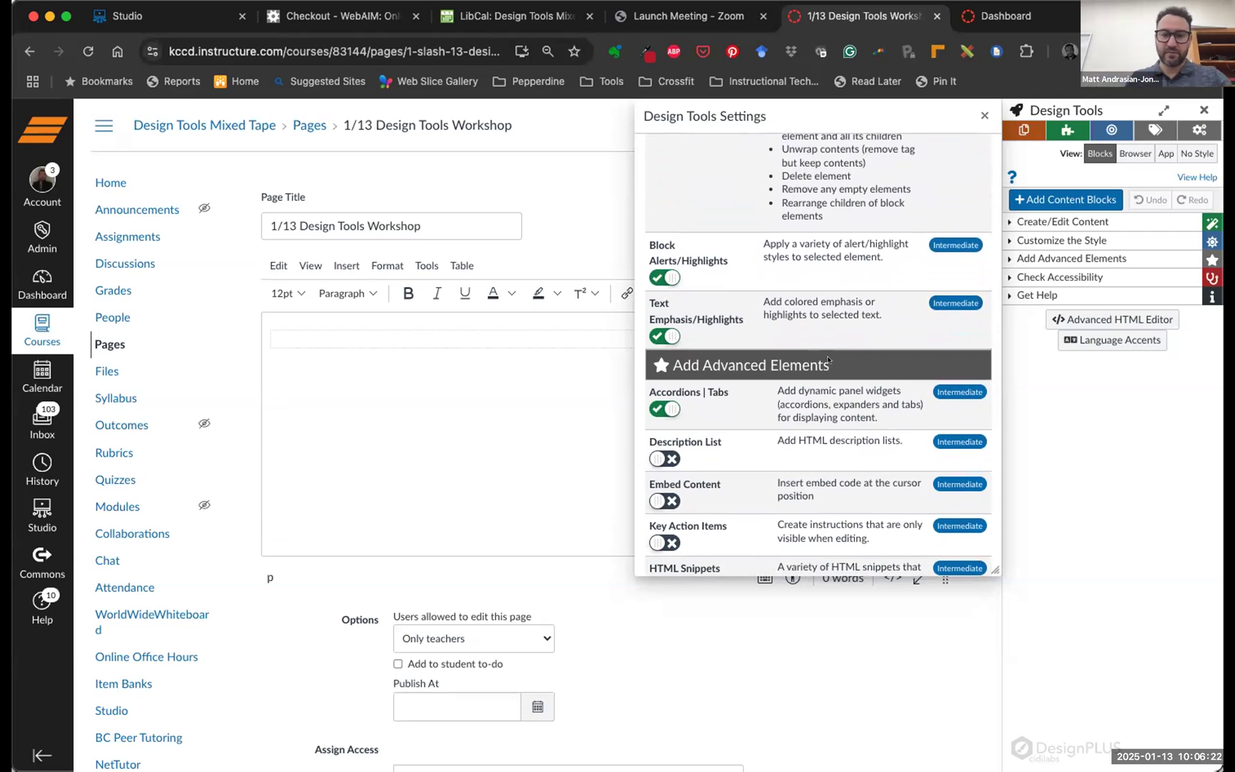
pyautogui.scroll(-6, 697, 347)
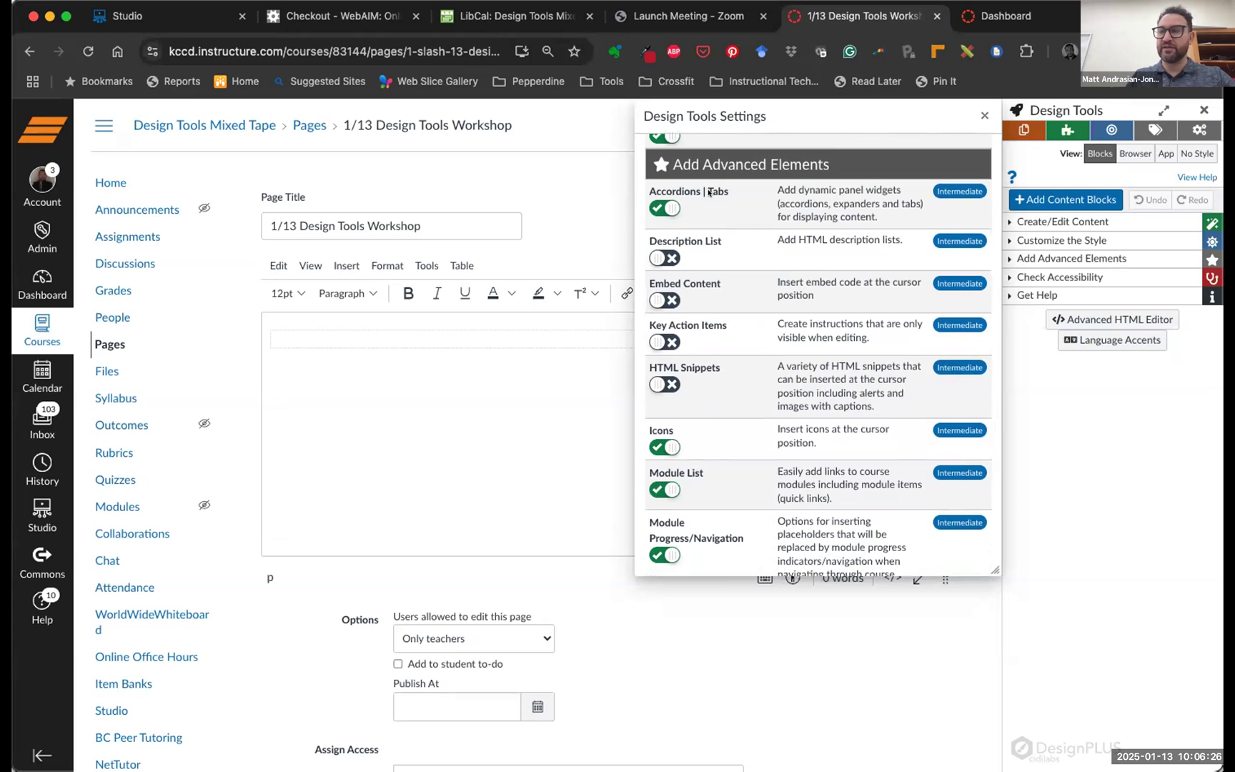
pyautogui.scroll(-7, 763, 310)
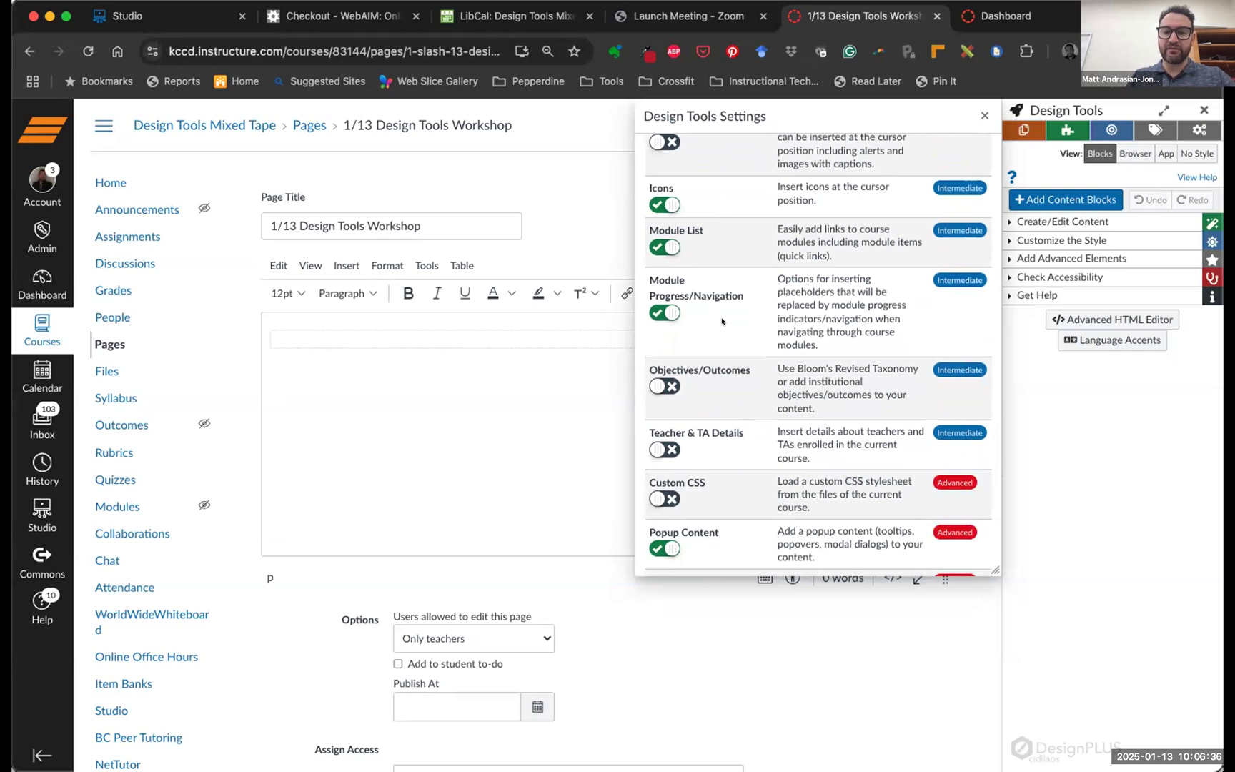
pyautogui.scroll(-5, 722, 320)
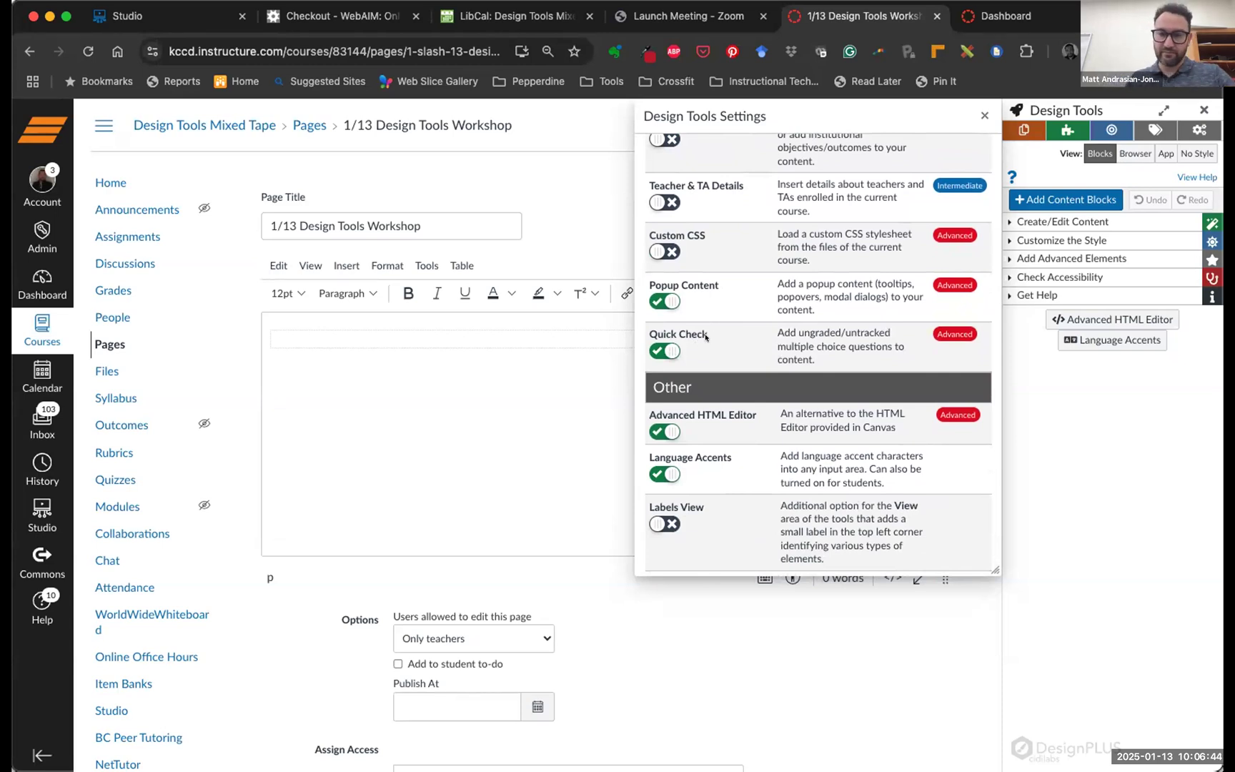
pyautogui.scroll(10, 849, 205)
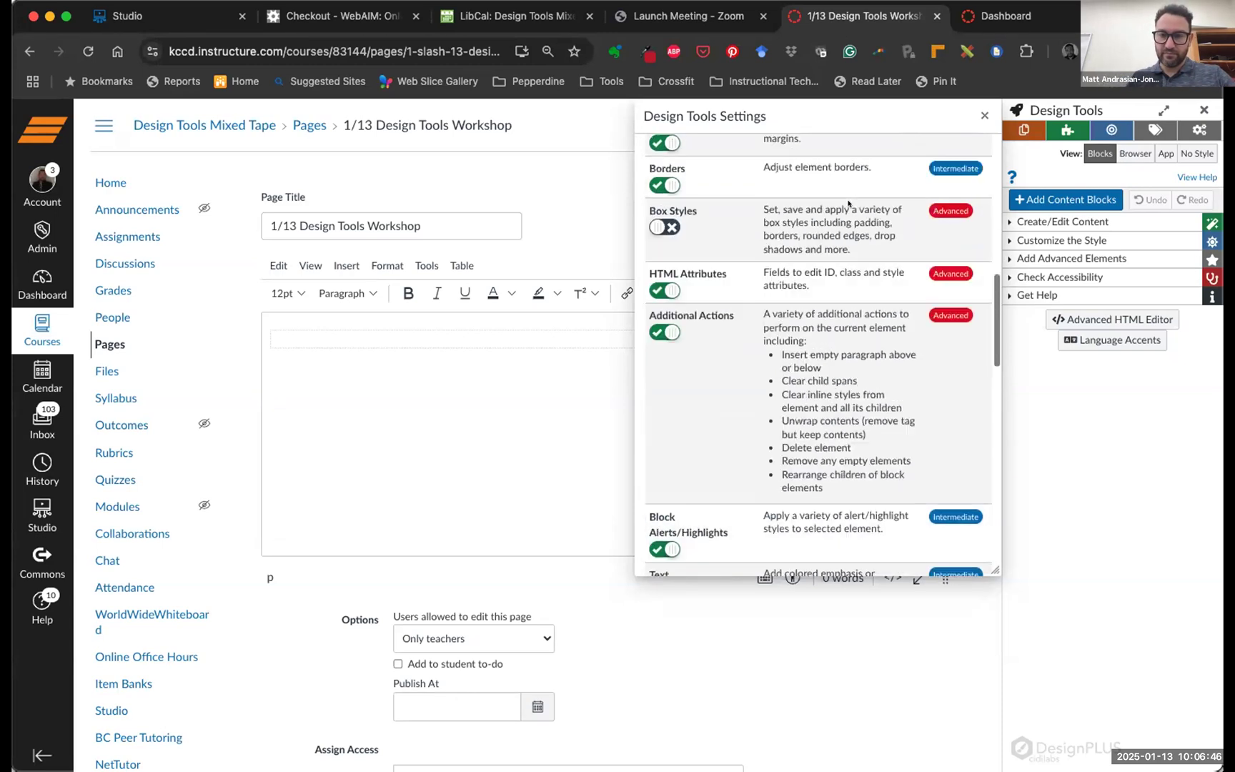
pyautogui.scroll(10, 848, 204)
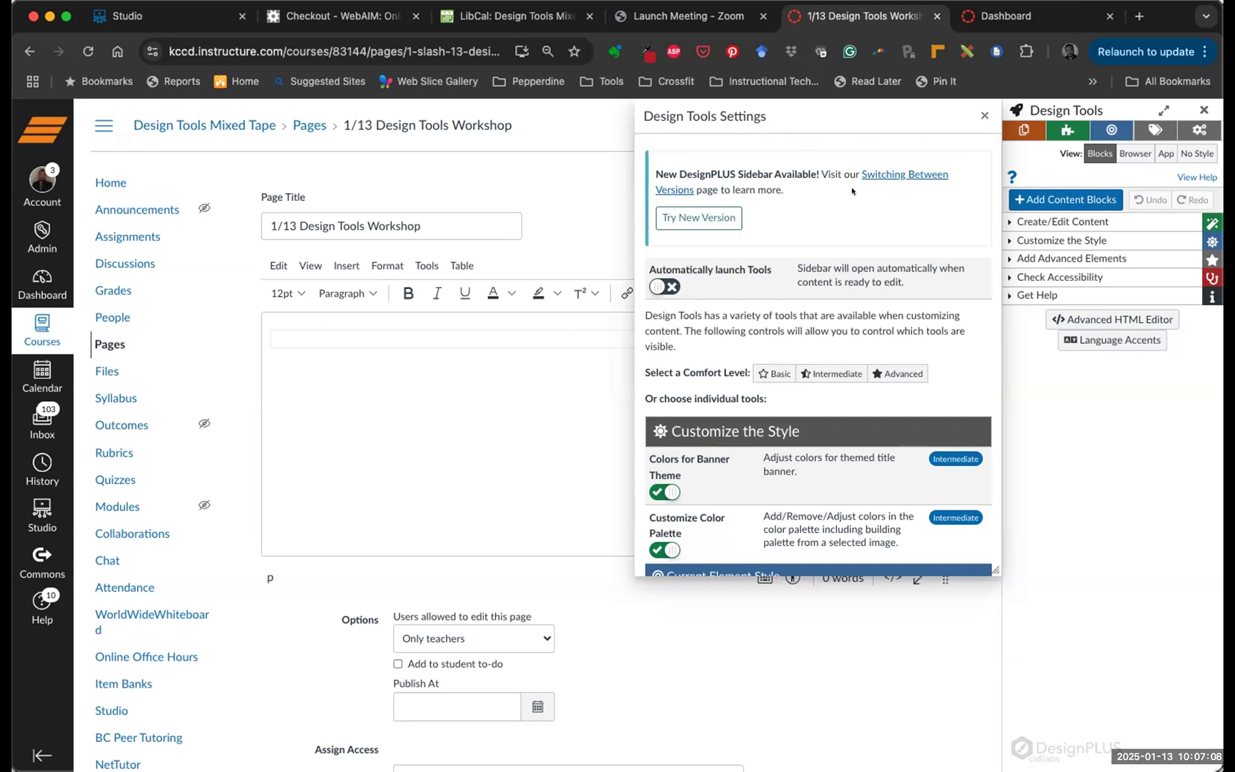
# Close Design Tools Settings and expand the Create/Edit Content section in the sidebar
pyautogui.click(982, 113)
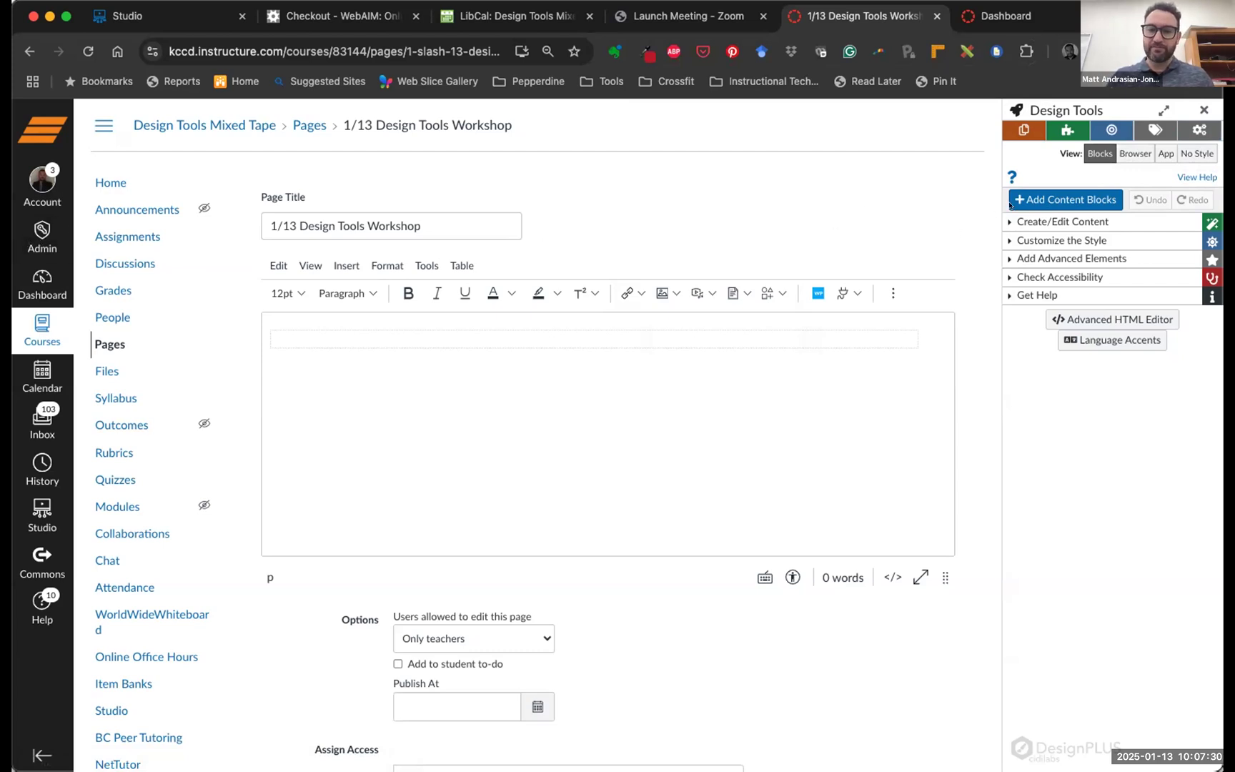
pyautogui.moveTo(999, 212); pyautogui.dragTo(1223, 307)
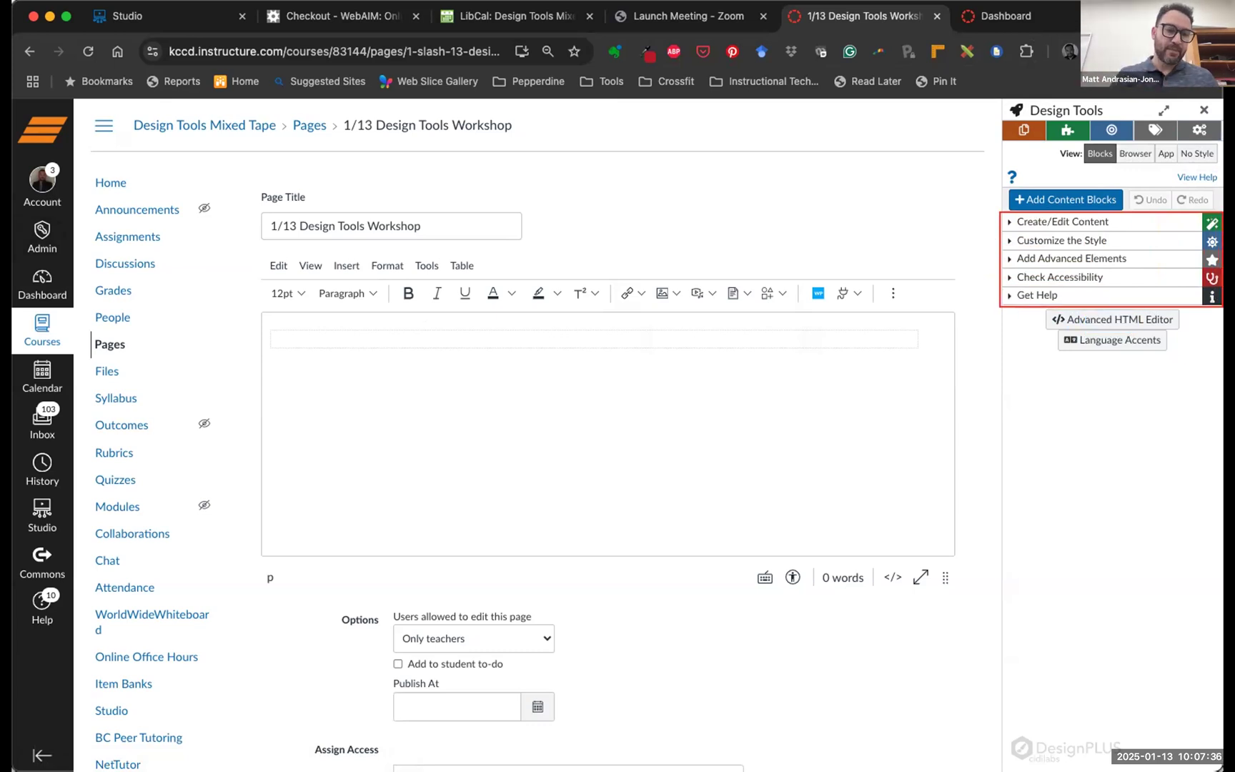
pyautogui.click(17, 158)
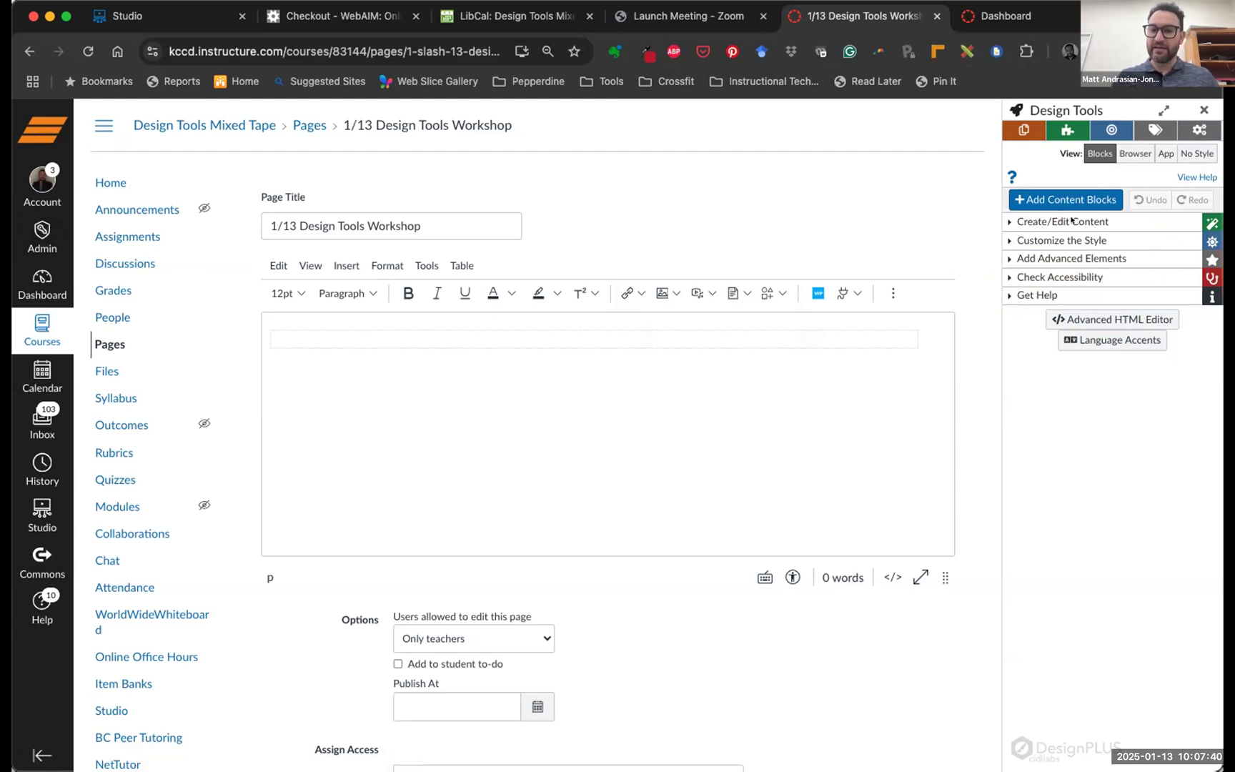
pyautogui.click(1064, 222)
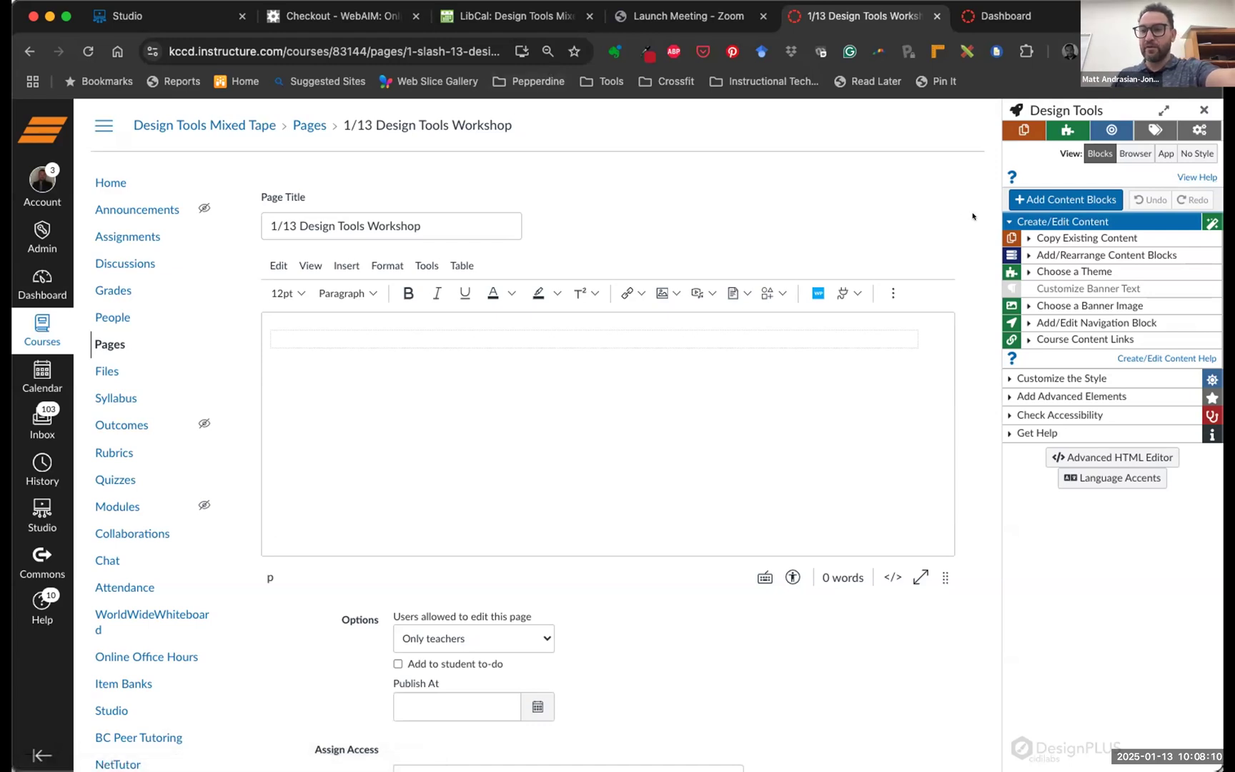
# Append ' <Template>' to the title, making it '1/13 Design Tools Workshop <Template>'
pyautogui.click(425, 218)
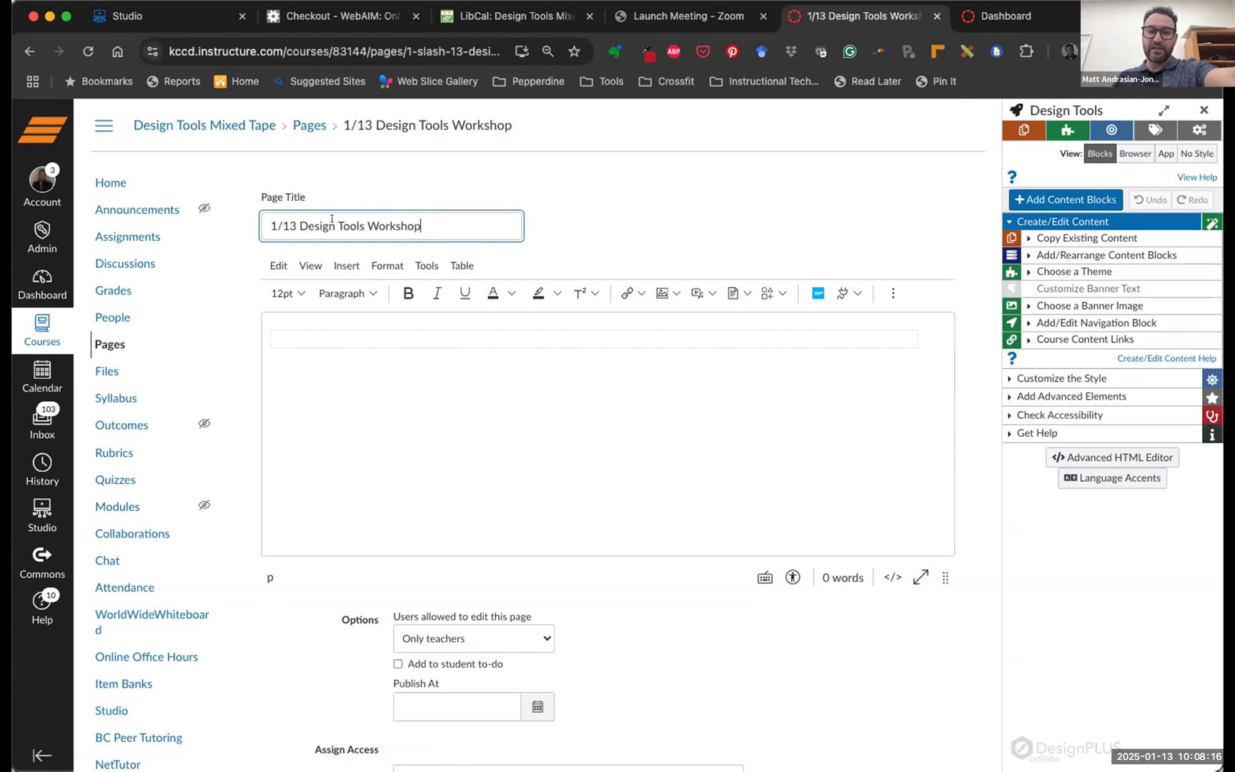
pyautogui.write('<')
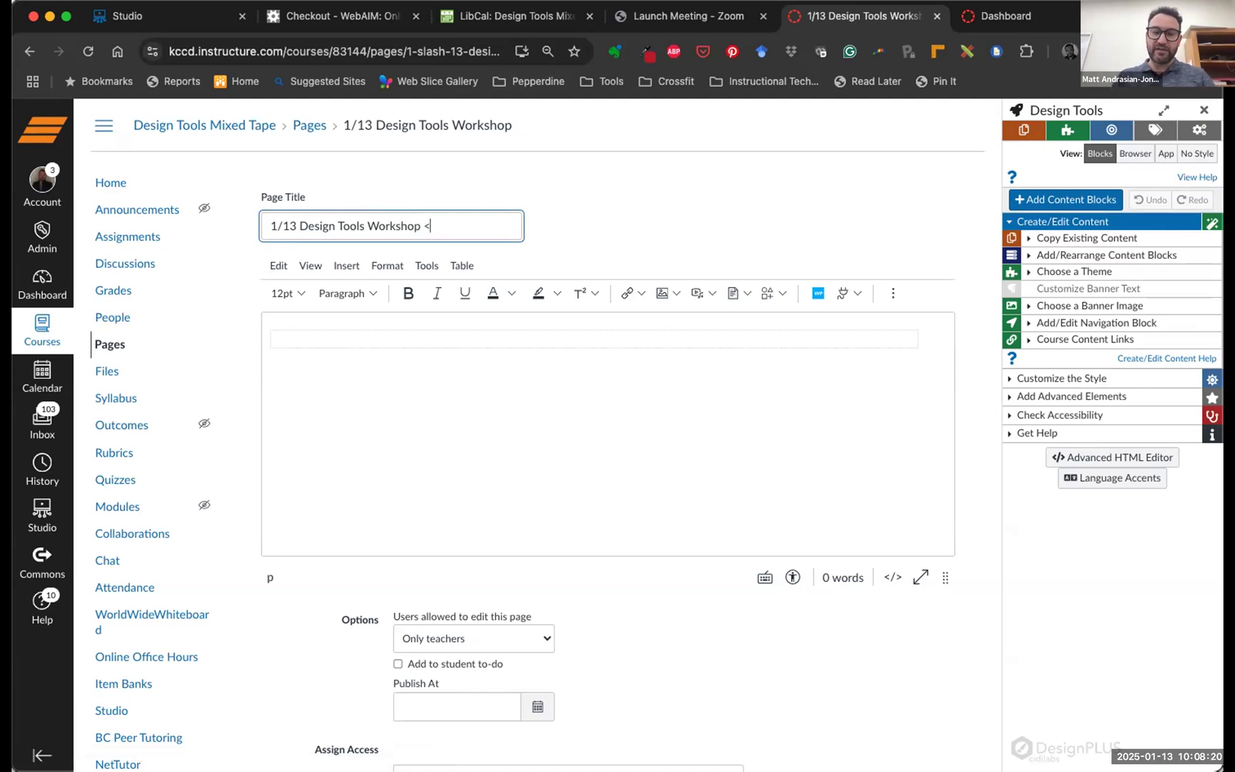
pyautogui.write('Template')
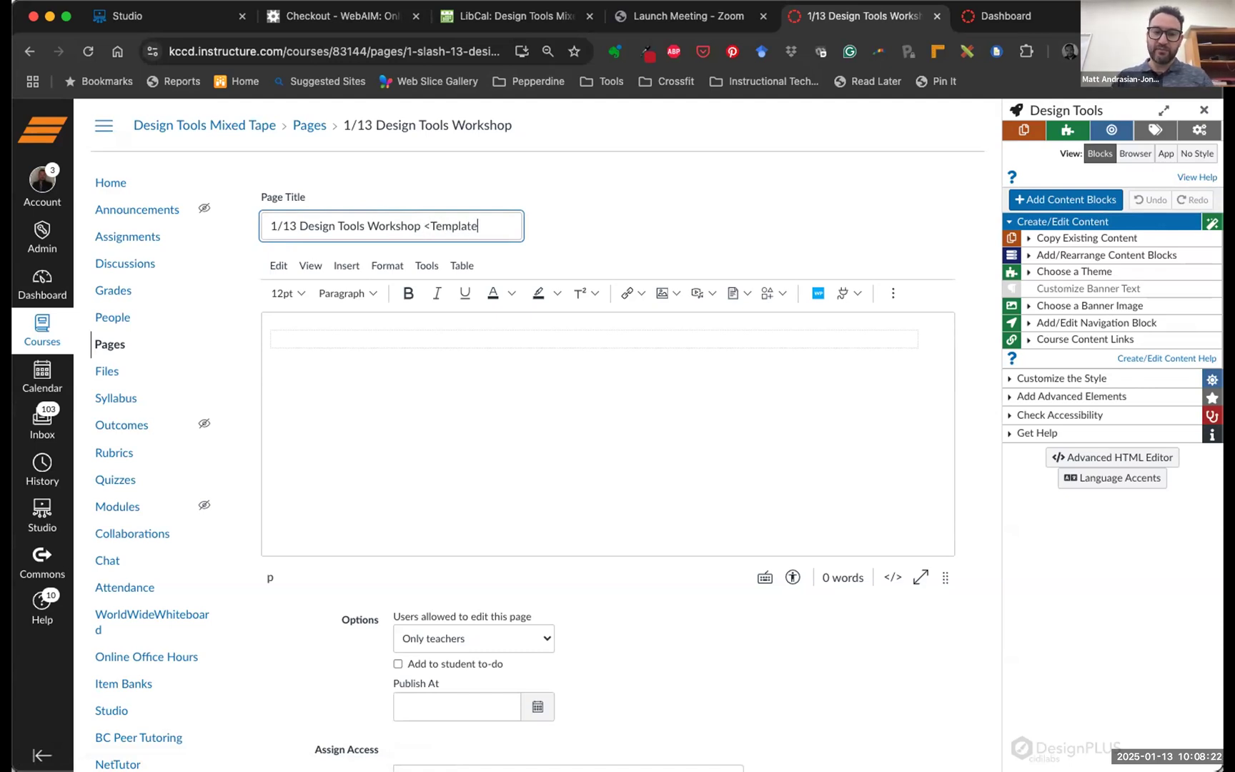
pyautogui.write('>')
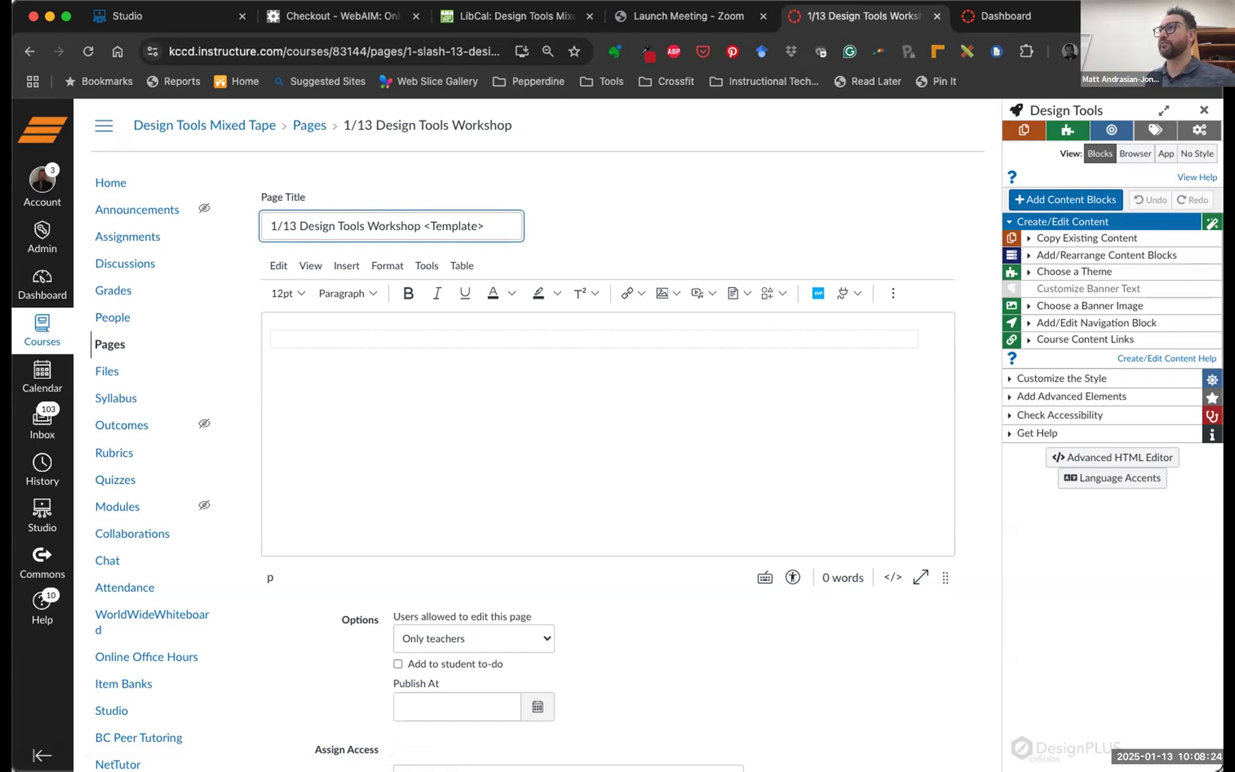
pyautogui.scroll(-1, 606, 228)
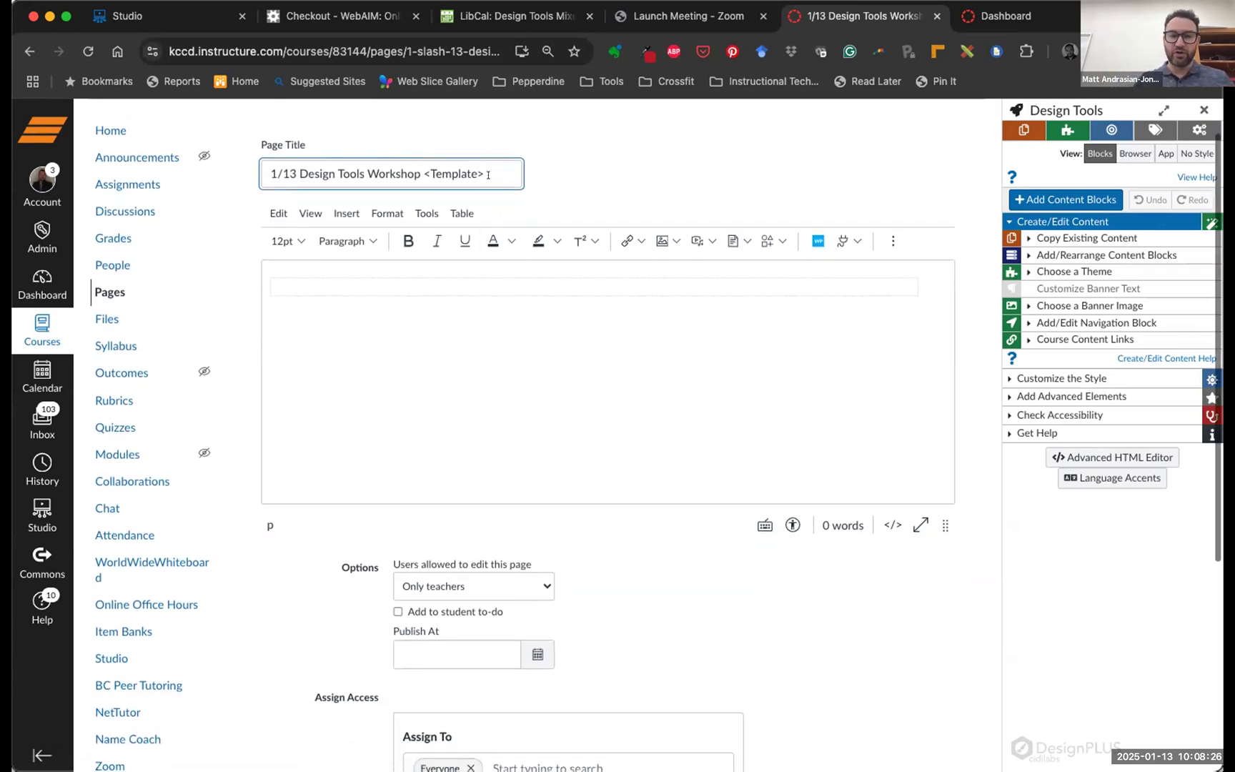
pyautogui.hotkey('shift', 'Left')
pyautogui.hotkey('shift', 'Left')
pyautogui.hotkey('shift', 'Left')
pyautogui.hotkey('shift', 'Left')
pyautogui.hotkey('shift', 'Left')
pyautogui.hotkey('shift', 'Left')
pyautogui.hotkey('shift', 'Left')
pyautogui.hotkey('shift', 'Left')
pyautogui.hotkey('shift', 'Left')
pyautogui.hotkey('shift', 'Left')
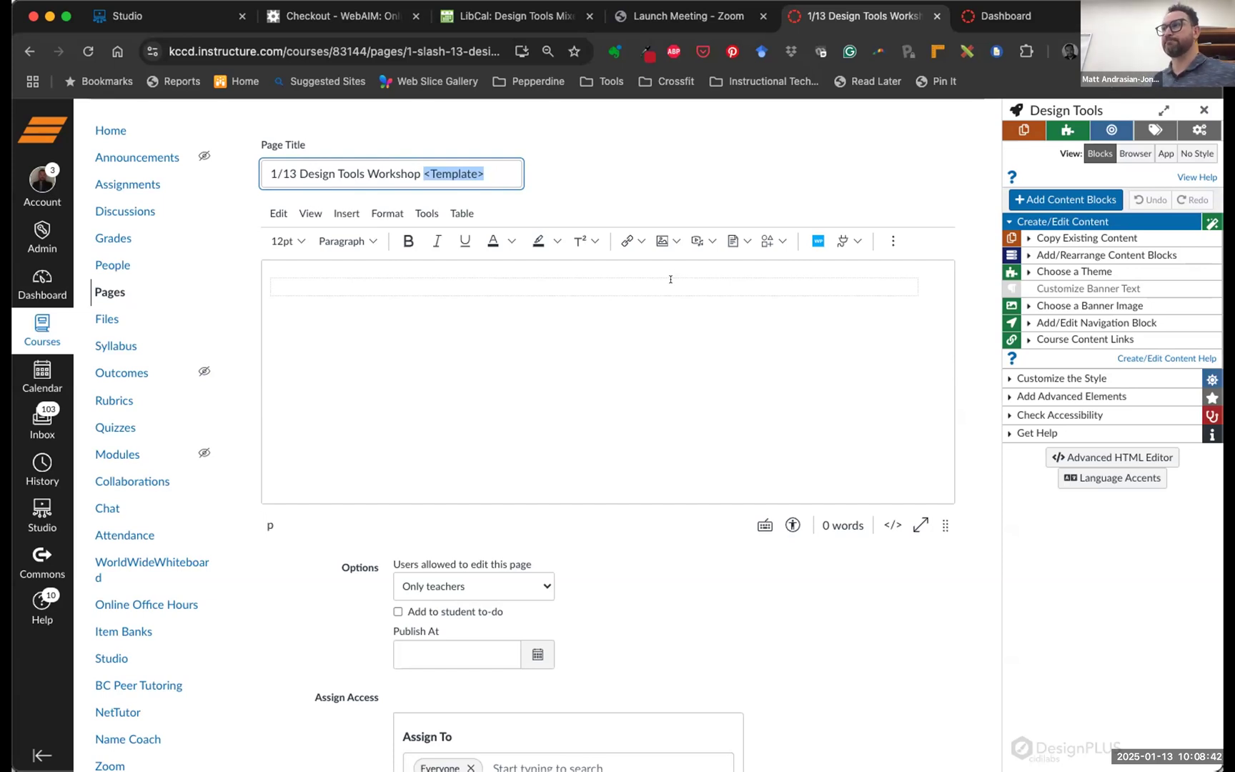
pyautogui.click(678, 141)
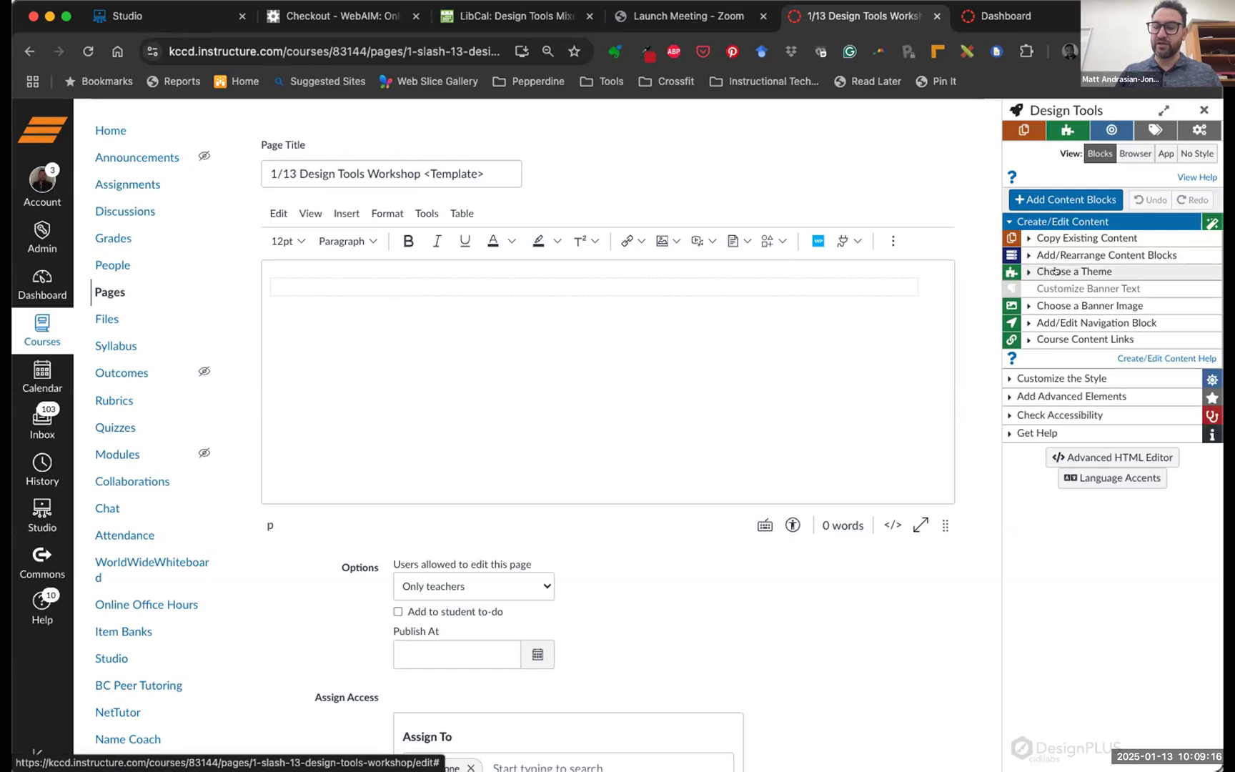
# Expand Choose a Theme and preview the Institutional Themes swatches
pyautogui.click(1026, 271)
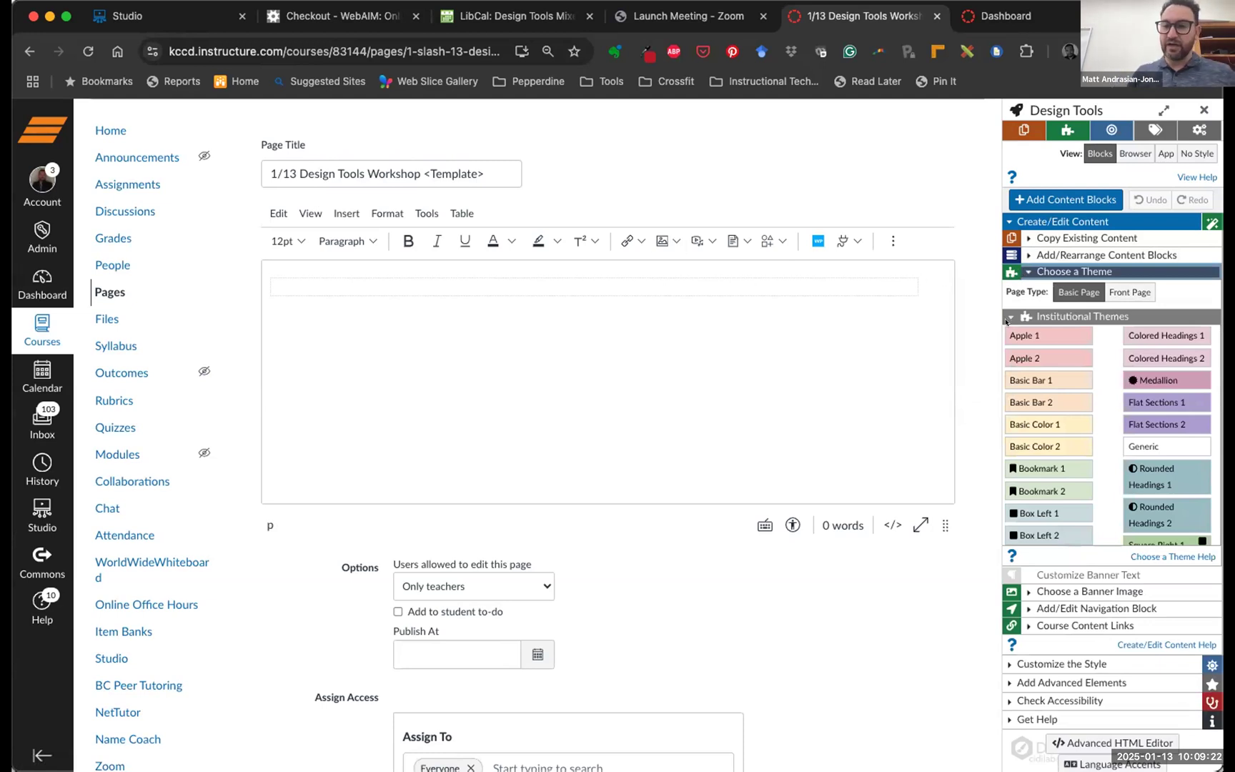
pyautogui.moveTo(1003, 325)
pyautogui.mouseDown()
pyautogui.moveTo(1165, 492)
pyautogui.moveTo(1193, 544)
pyautogui.moveTo(1218, 546)
pyautogui.mouseUp()
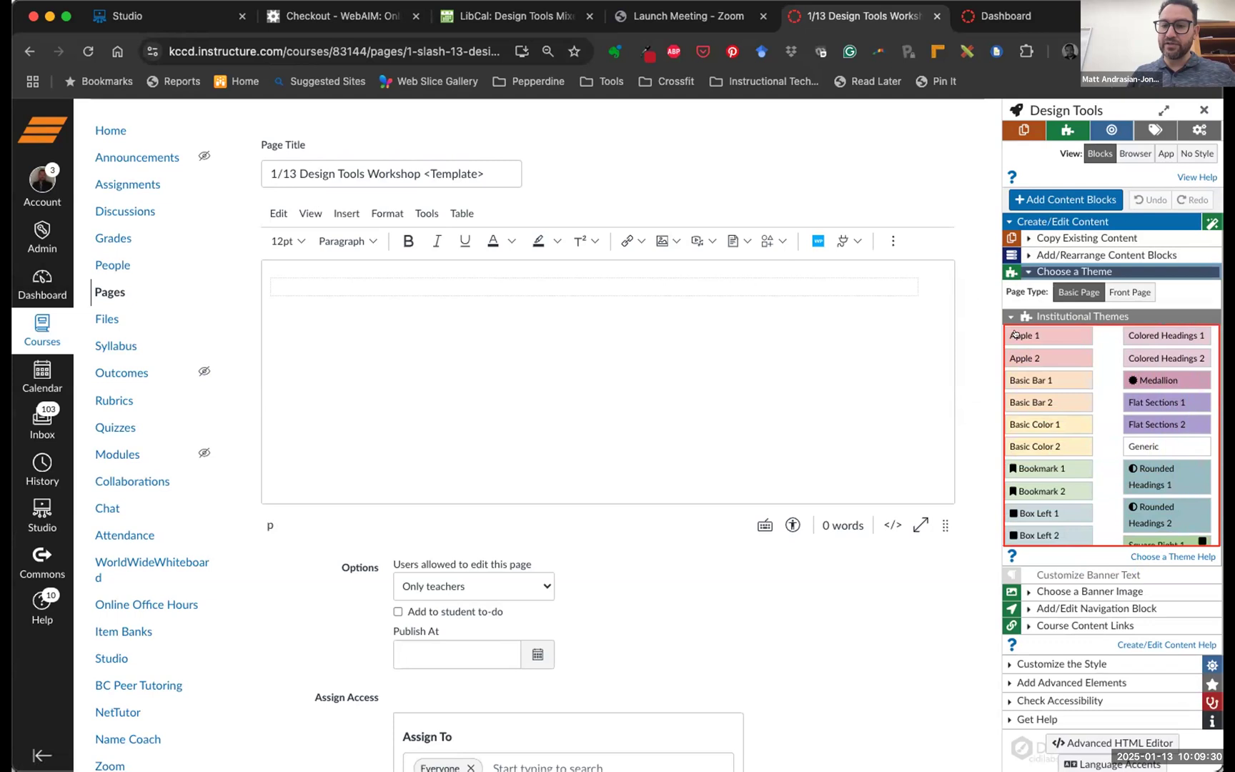
pyautogui.moveTo(1015, 335)
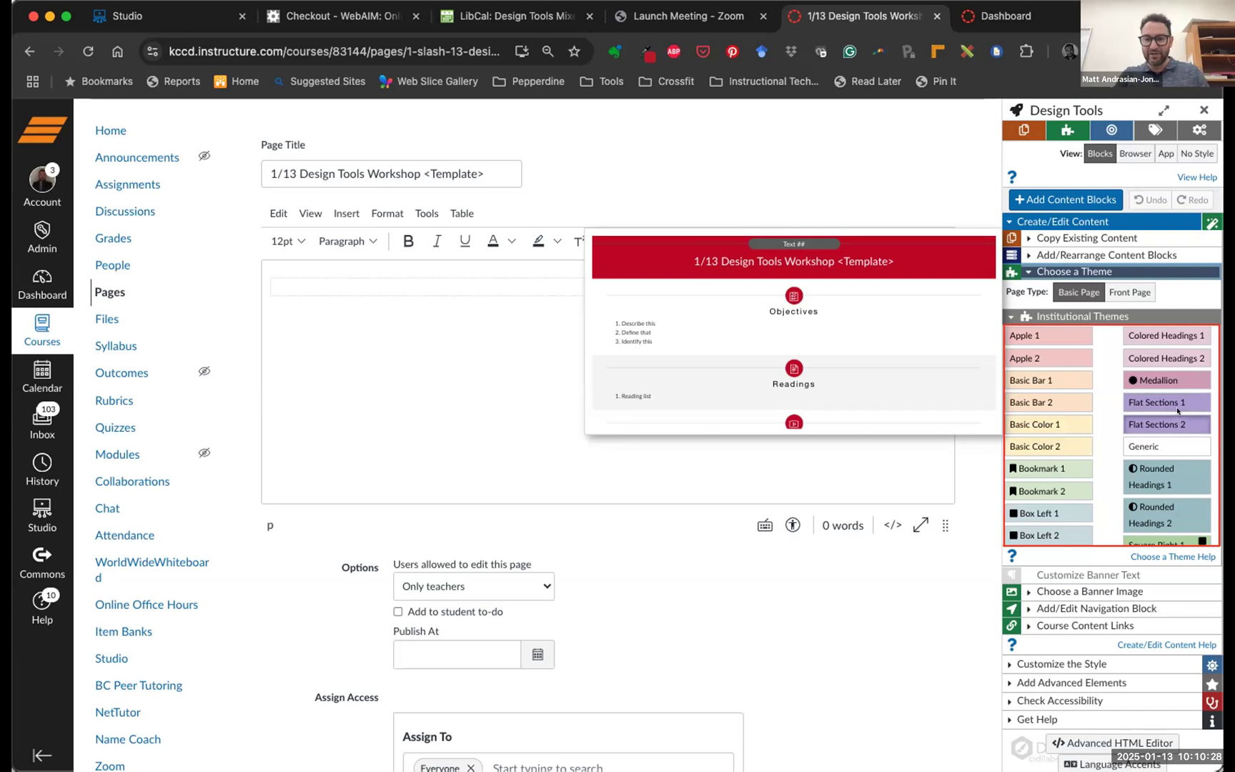
# Apply the Flat Sections 1 theme for a red '1/13 Design Tools Workshop' banner, then collapse the theme list
pyautogui.click(1129, 400)
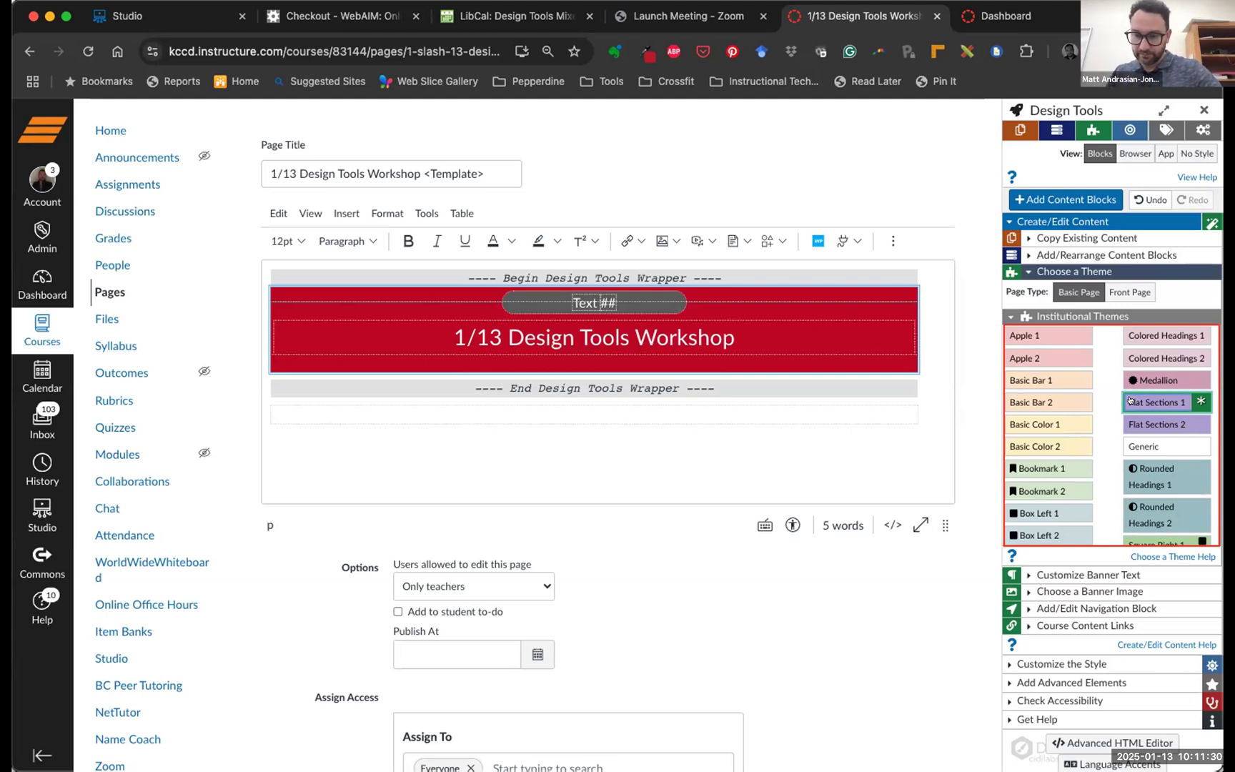
pyautogui.moveTo(1146, 420)
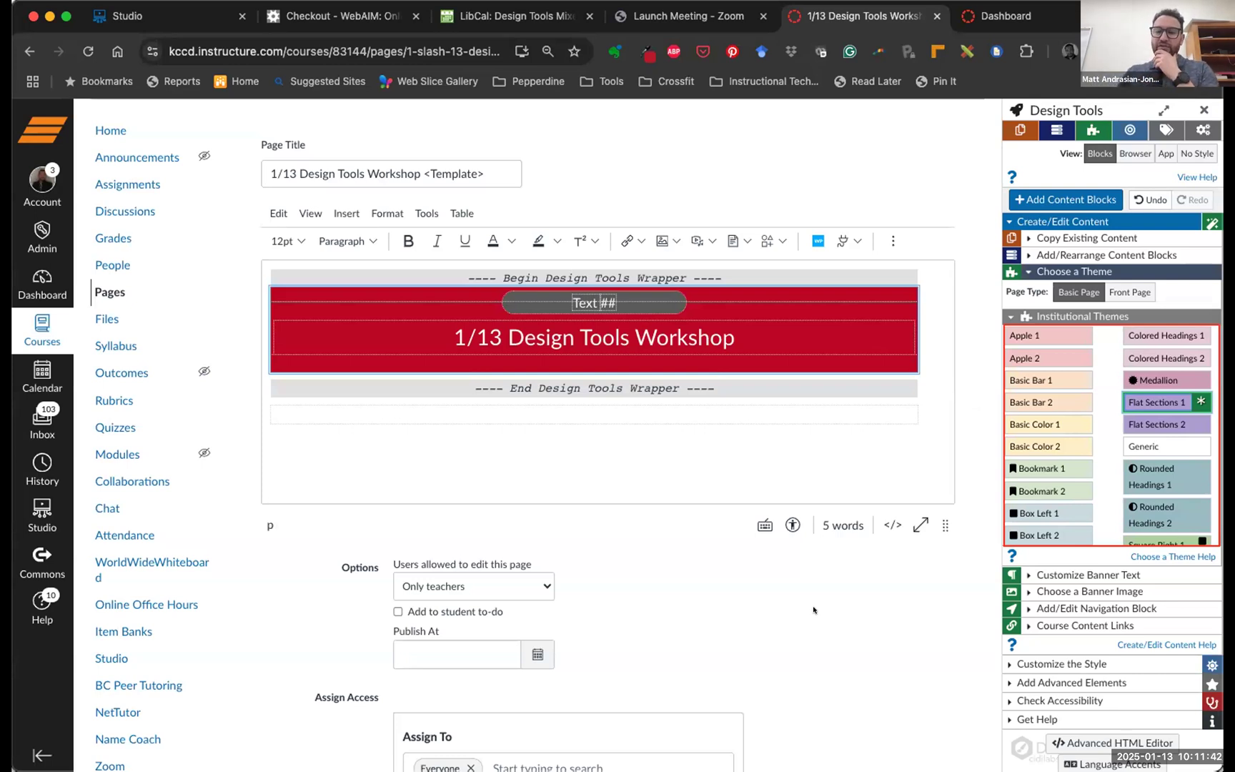
pyautogui.click(1049, 270)
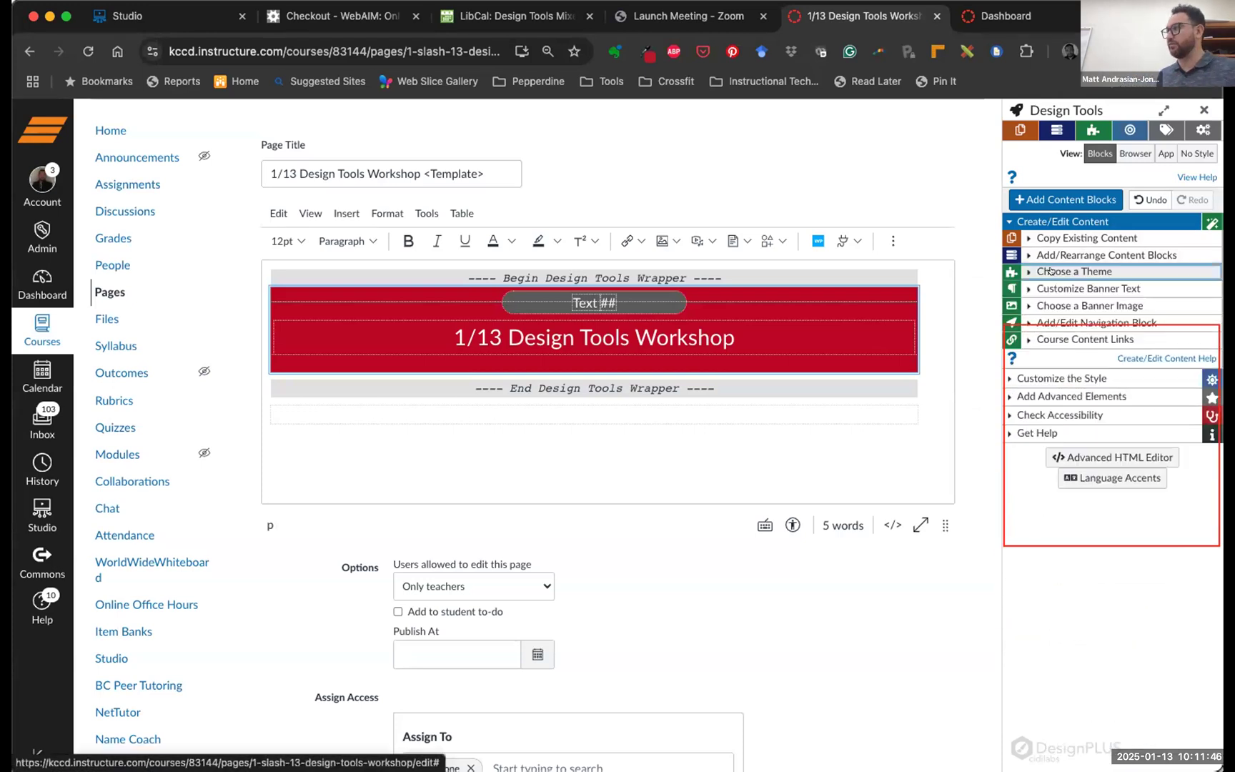
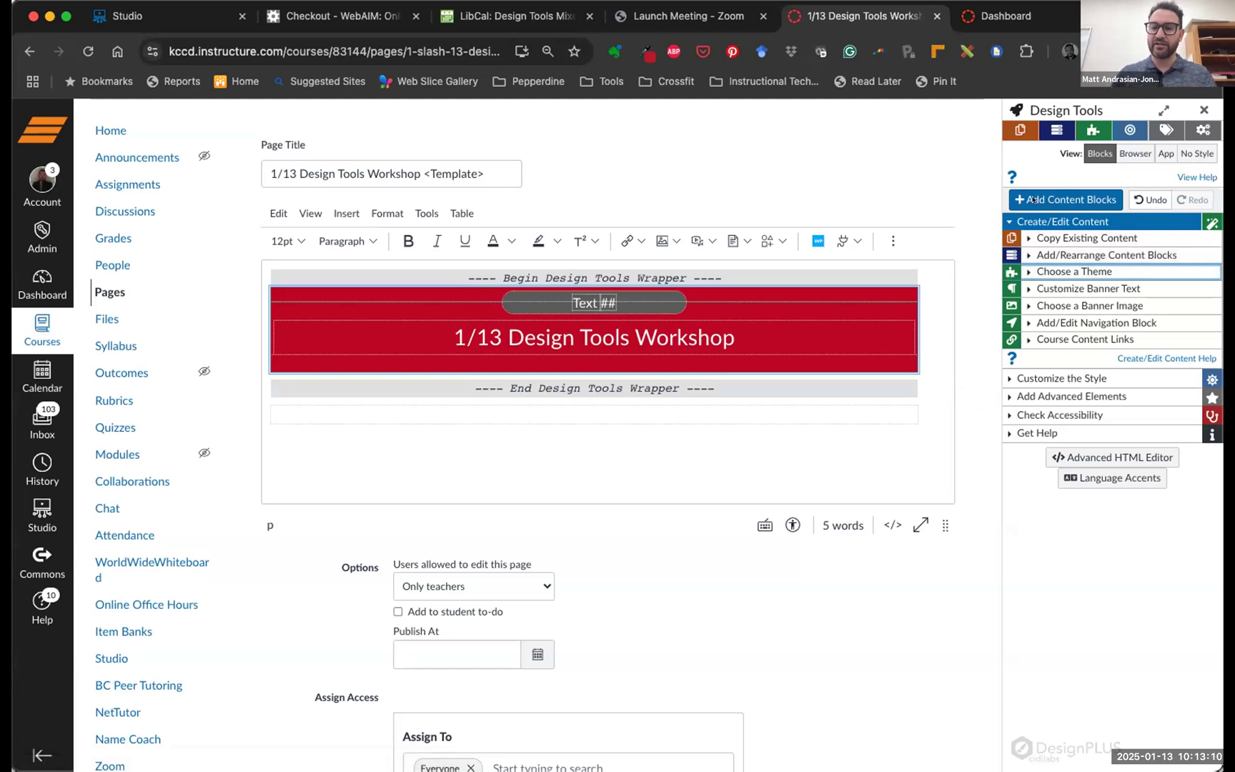
# Open the Add Blocks list of institutional block templates from the Design Tools sidebar
pyautogui.click(1031, 198)
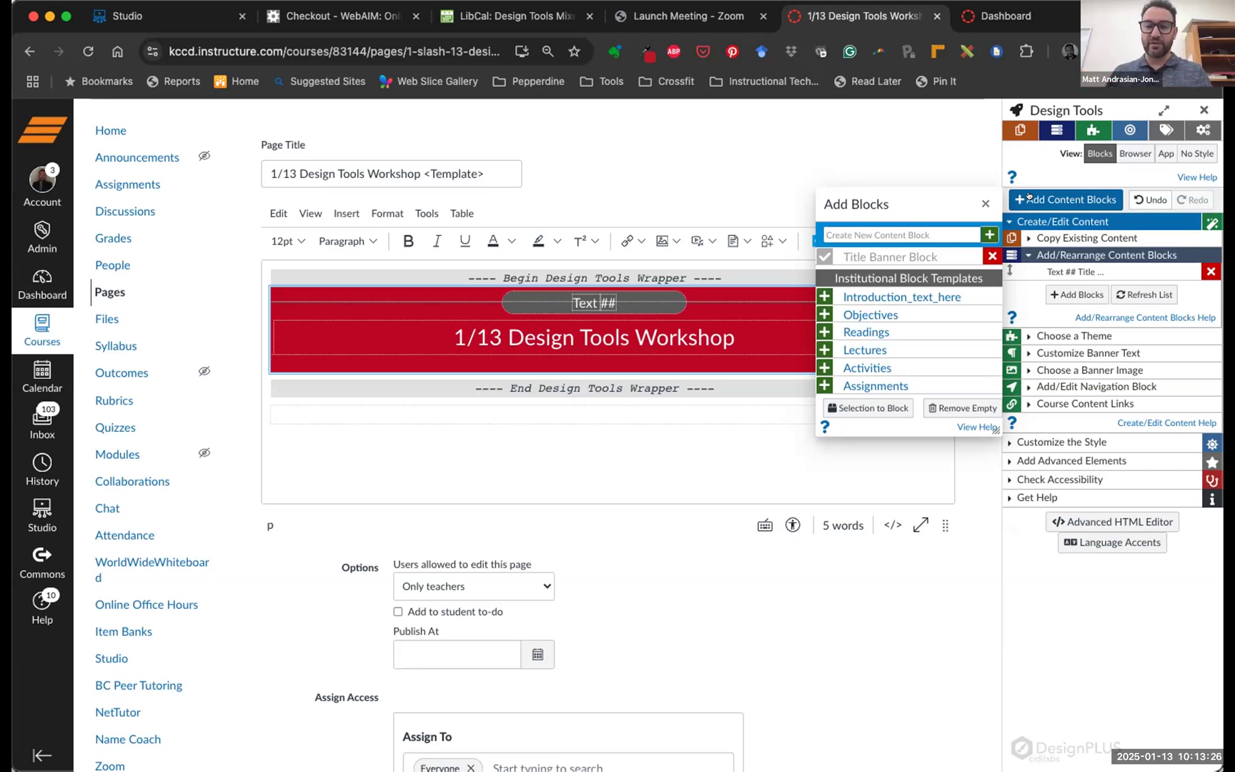
# Add the Introduction_text_here, Readings, Activities and Assignments template blocks under the red banner
pyautogui.click(821, 295)
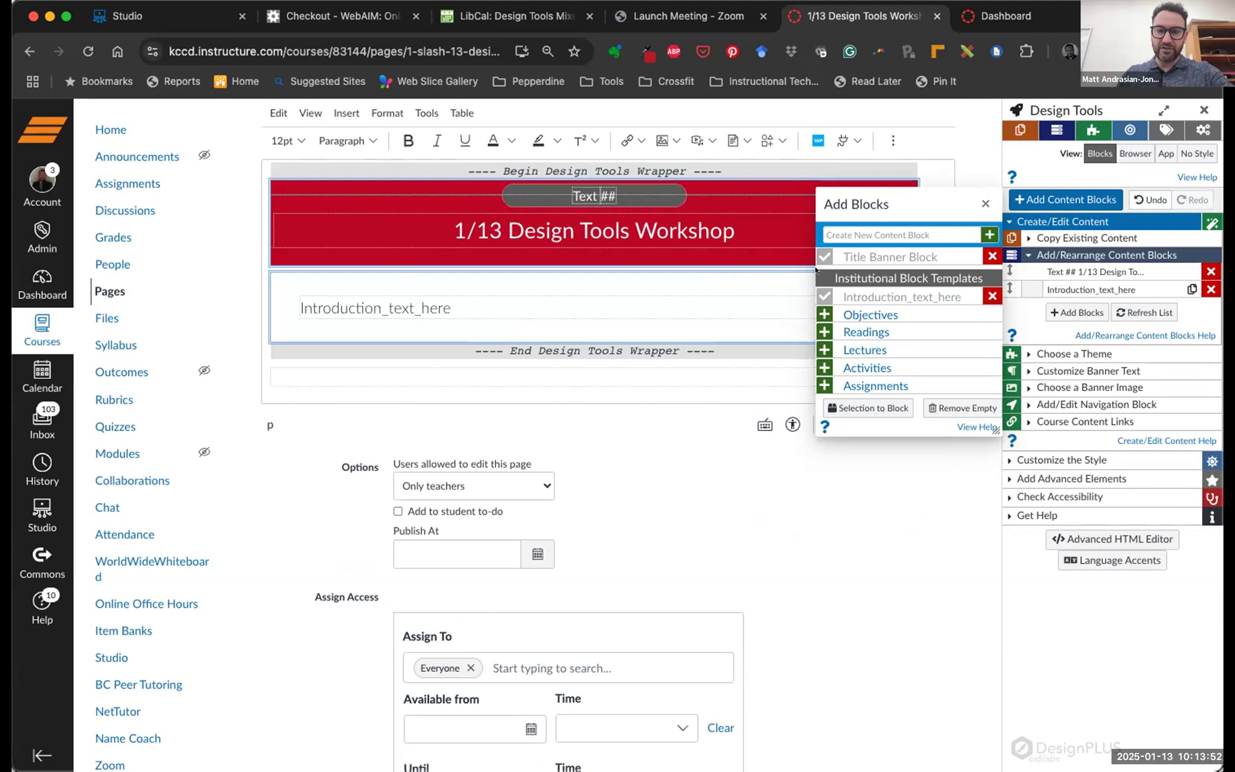
pyautogui.moveTo(810, 269); pyautogui.dragTo(1002, 396)
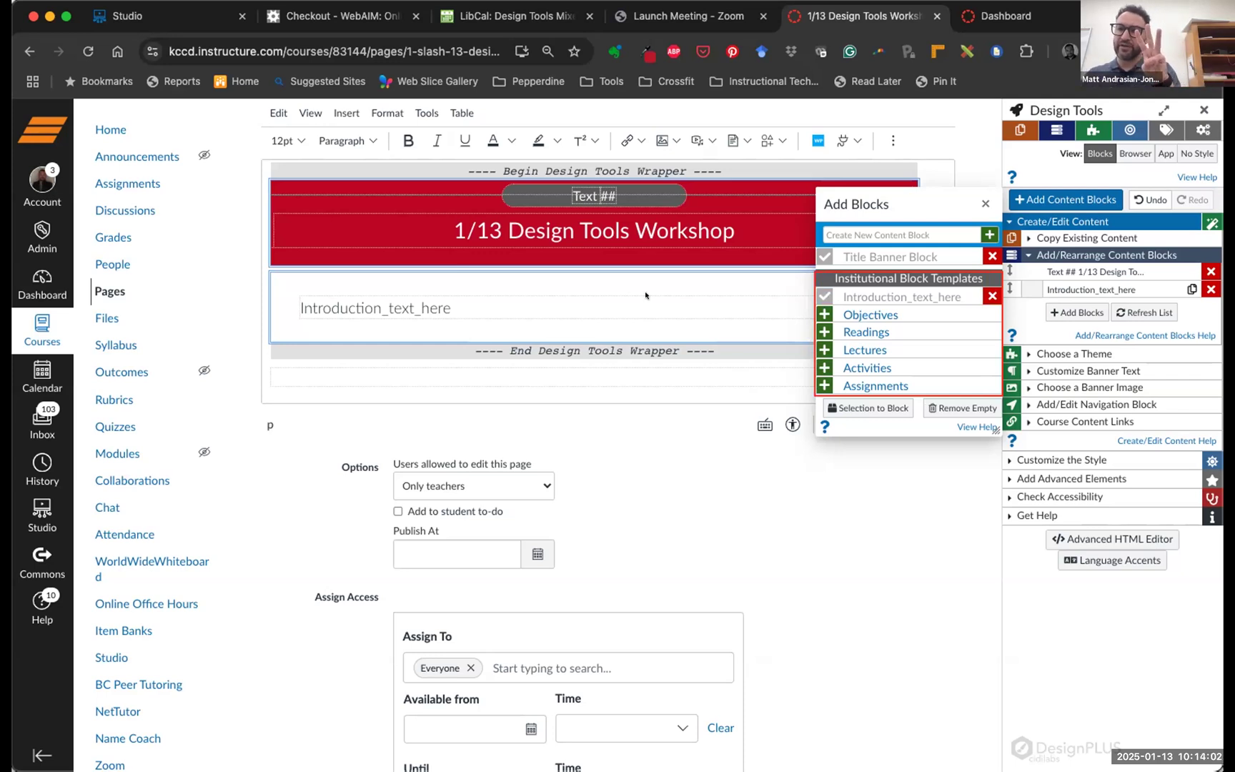
pyautogui.click(822, 330)
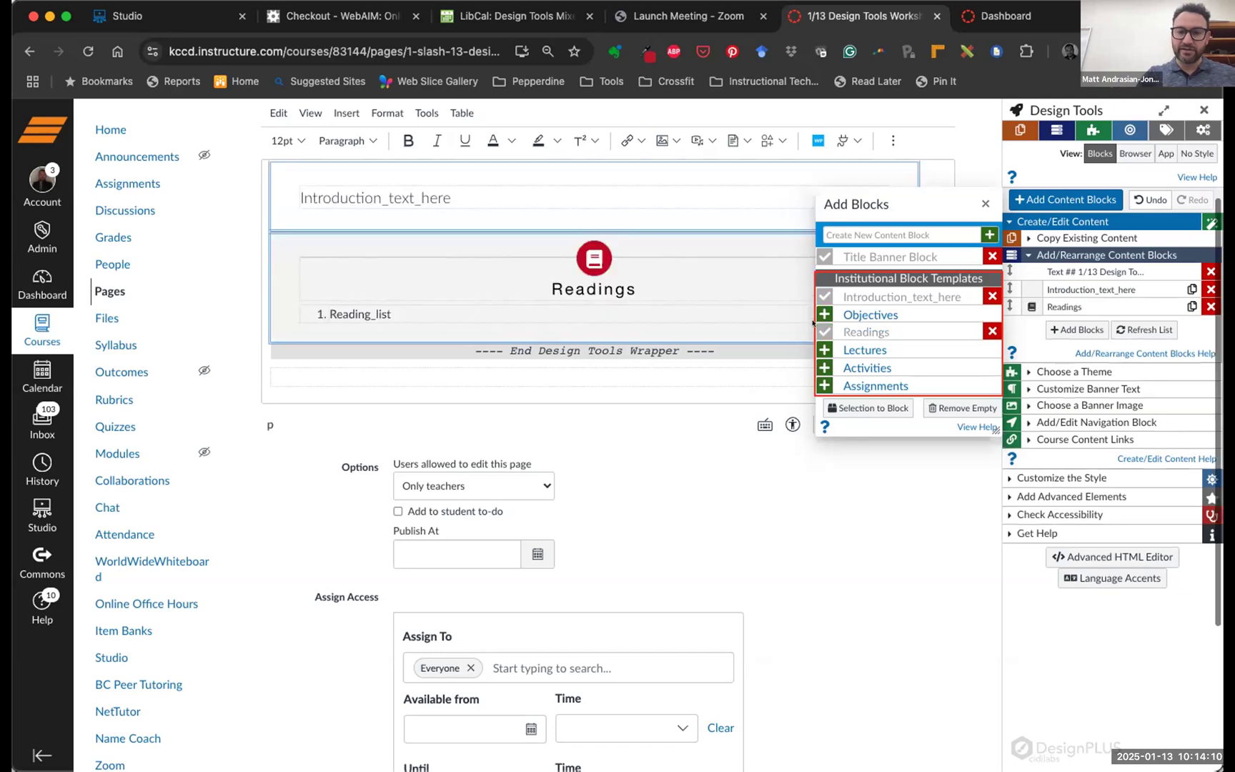
pyautogui.scroll(-2, 682, 295)
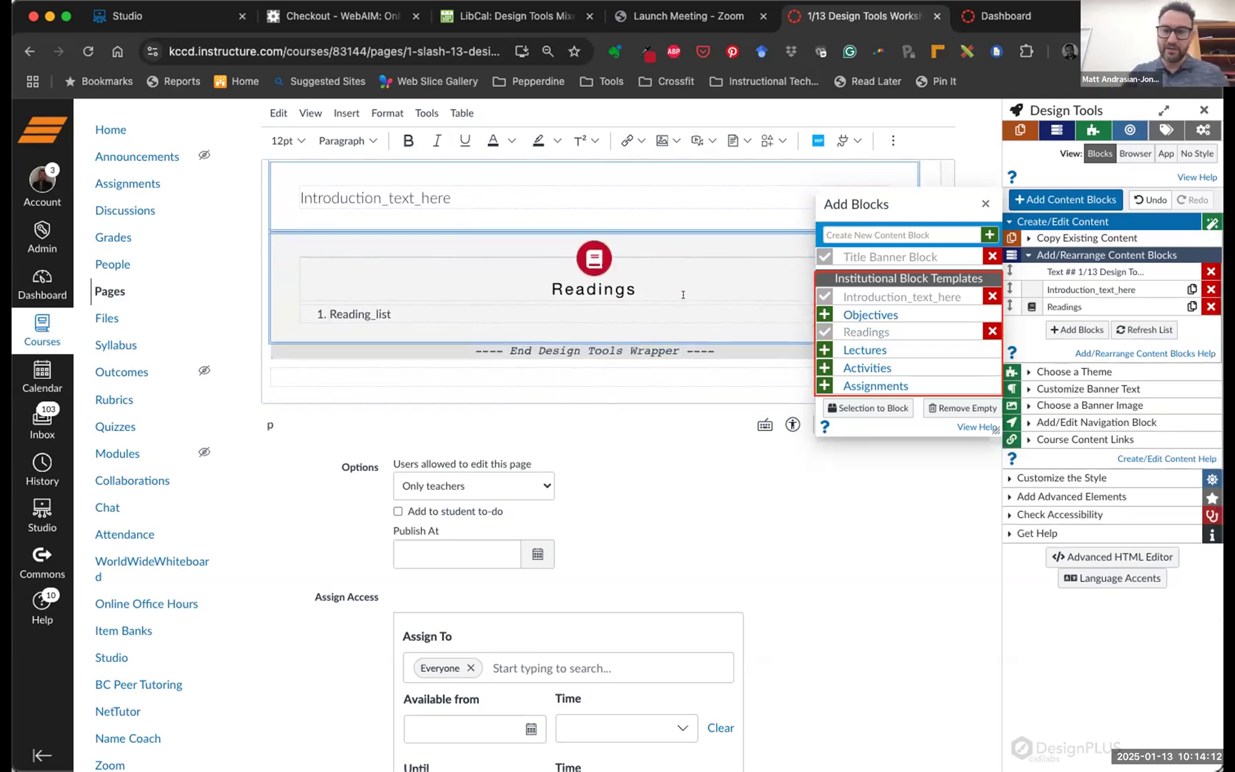
pyautogui.click(823, 366)
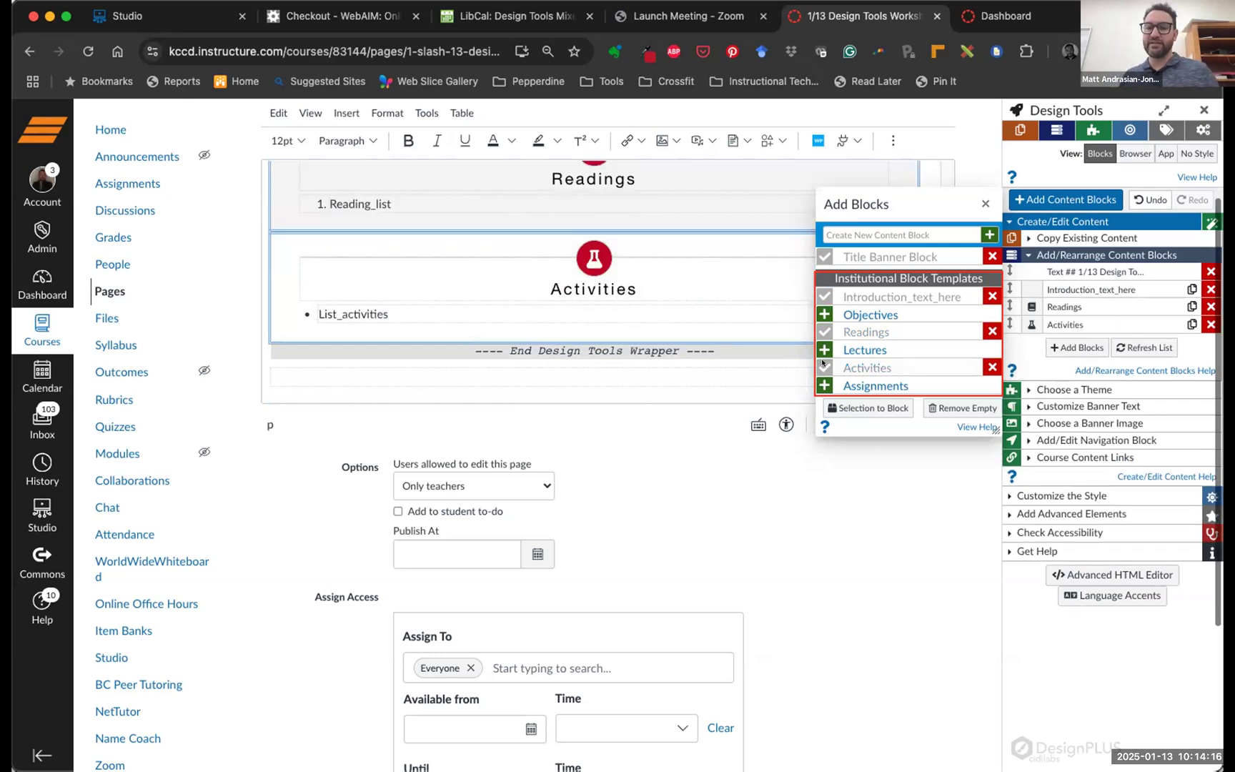
pyautogui.click(823, 385)
pyautogui.scroll(3, 679, 295)
pyautogui.scroll(3, 679, 296)
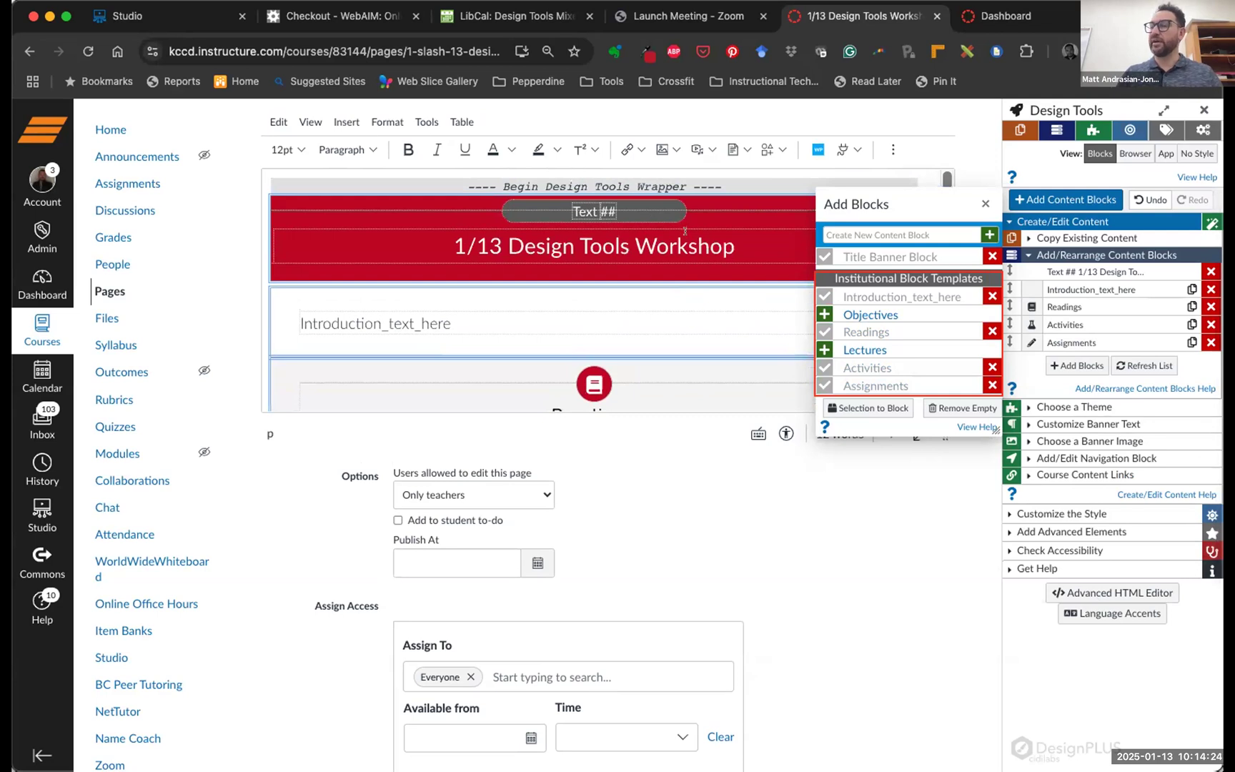
pyautogui.scroll(-1, 710, 292)
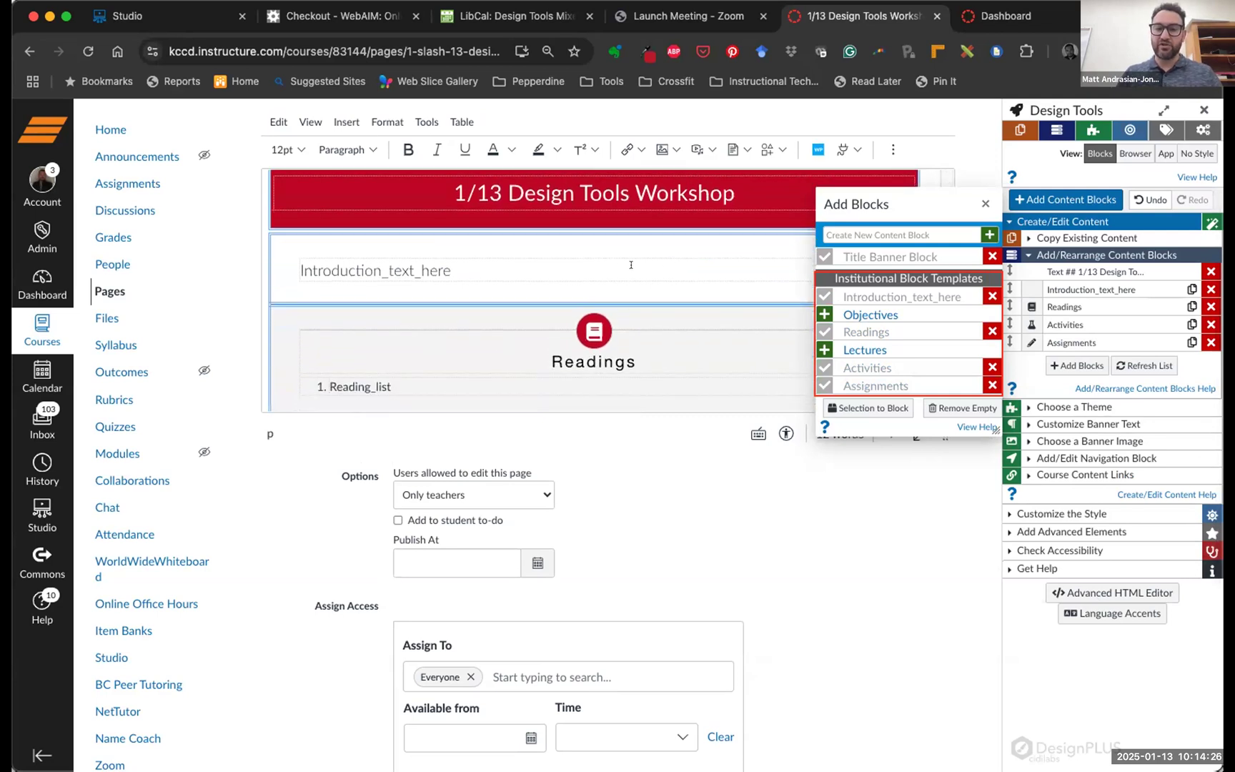
pyautogui.scroll(-3, 651, 269)
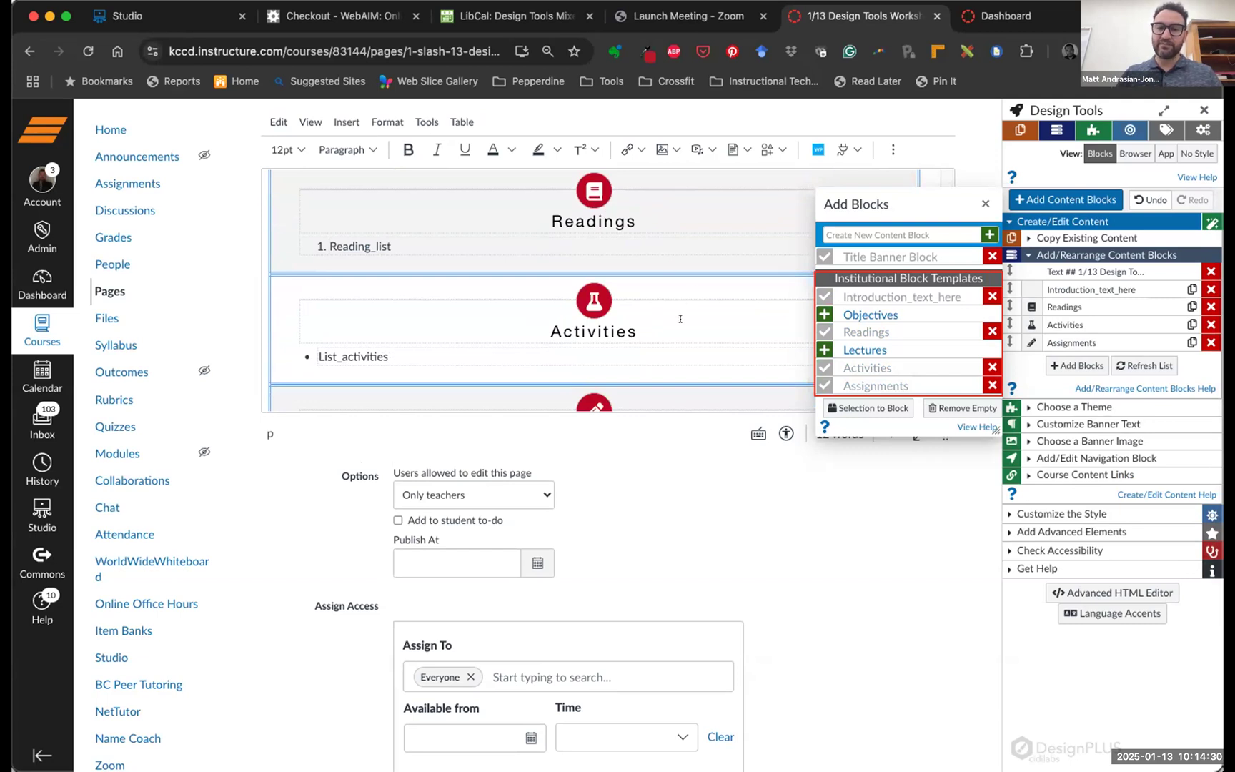
pyautogui.scroll(-3, 651, 302)
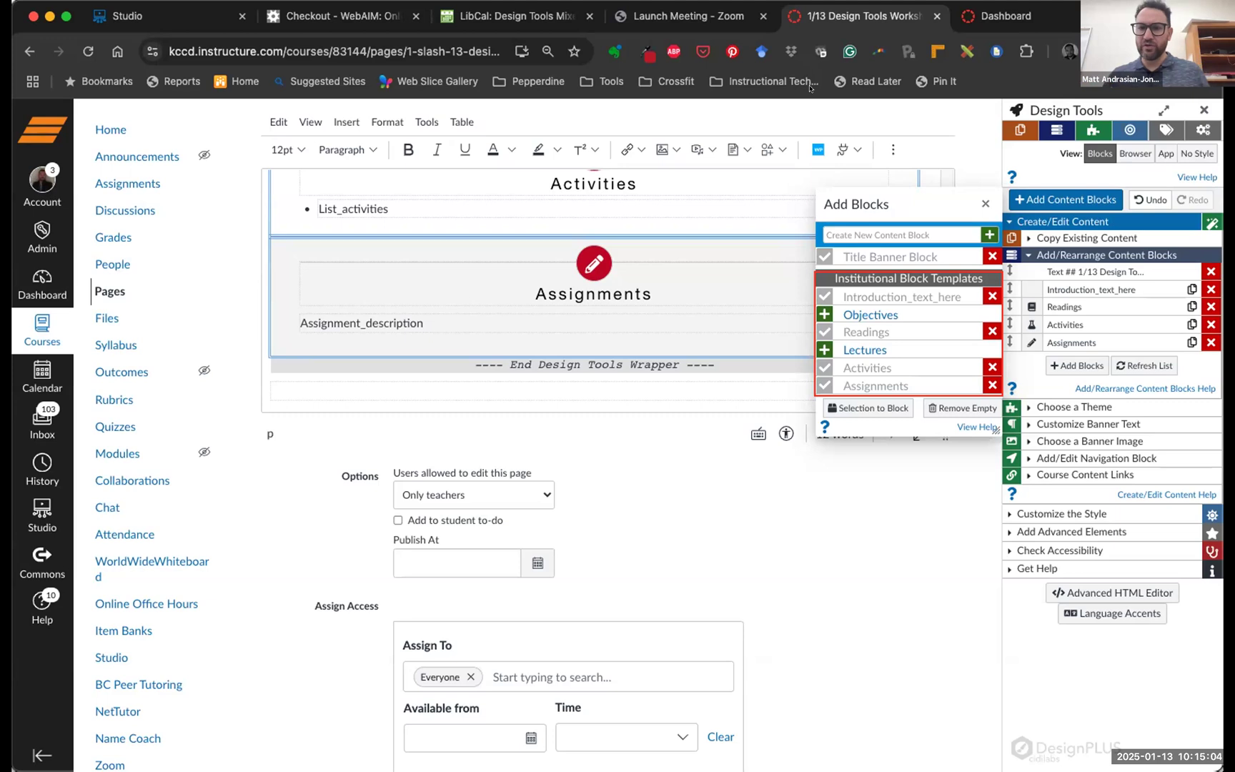
# Close Add Blocks and Design Tools, then save the page with its four placeholder sections
pyautogui.click(984, 205)
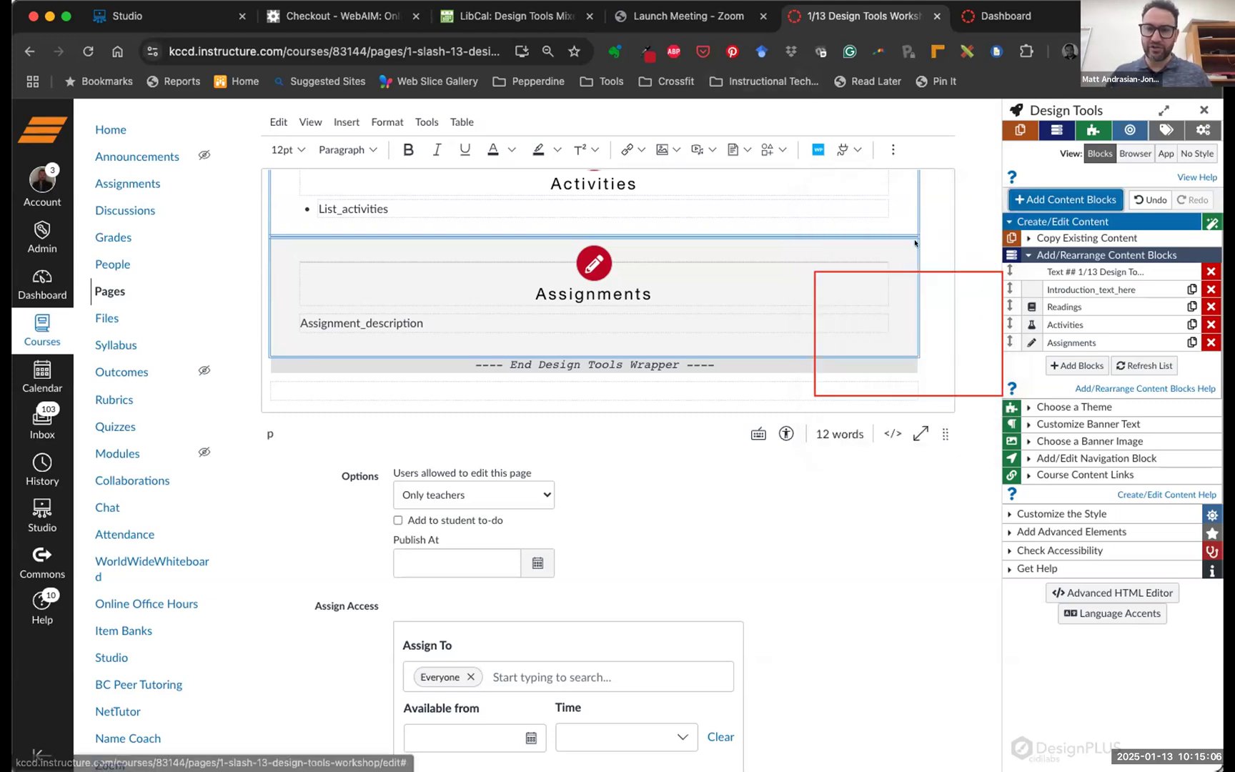
pyautogui.click(1200, 107)
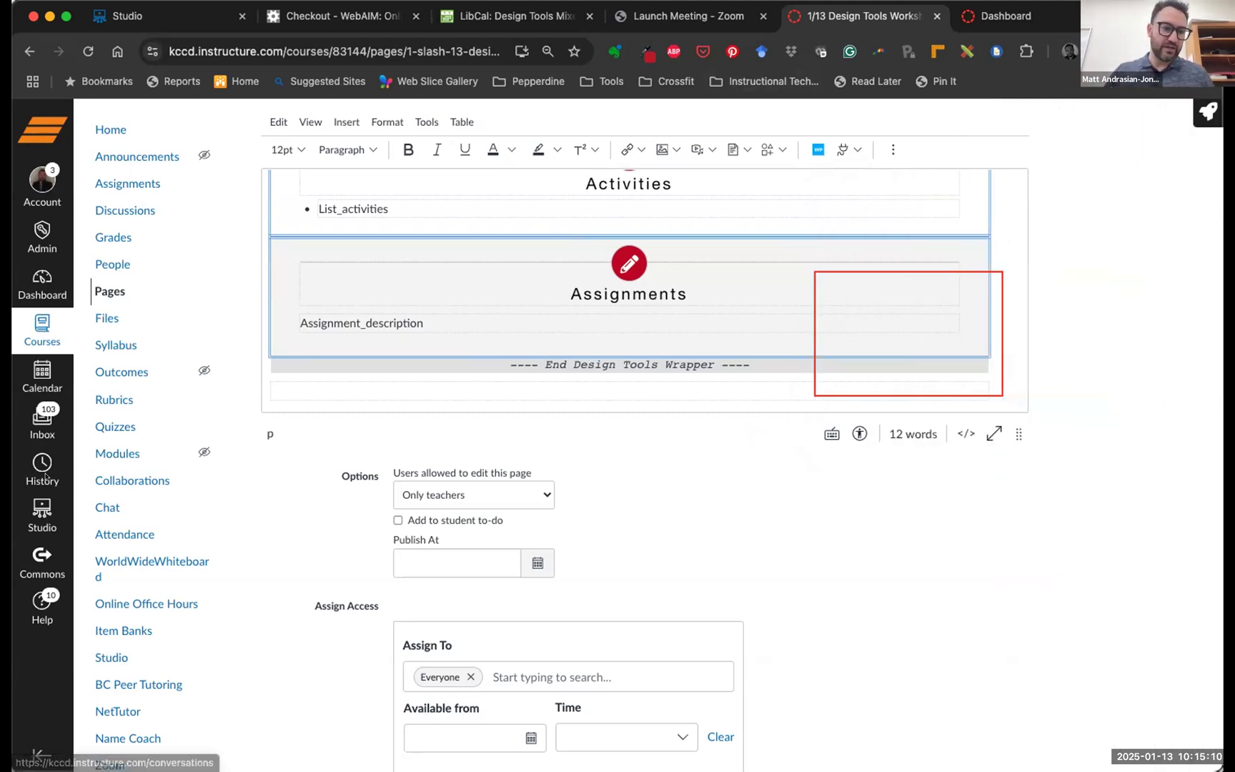
pyautogui.scroll(-3, 684, 541)
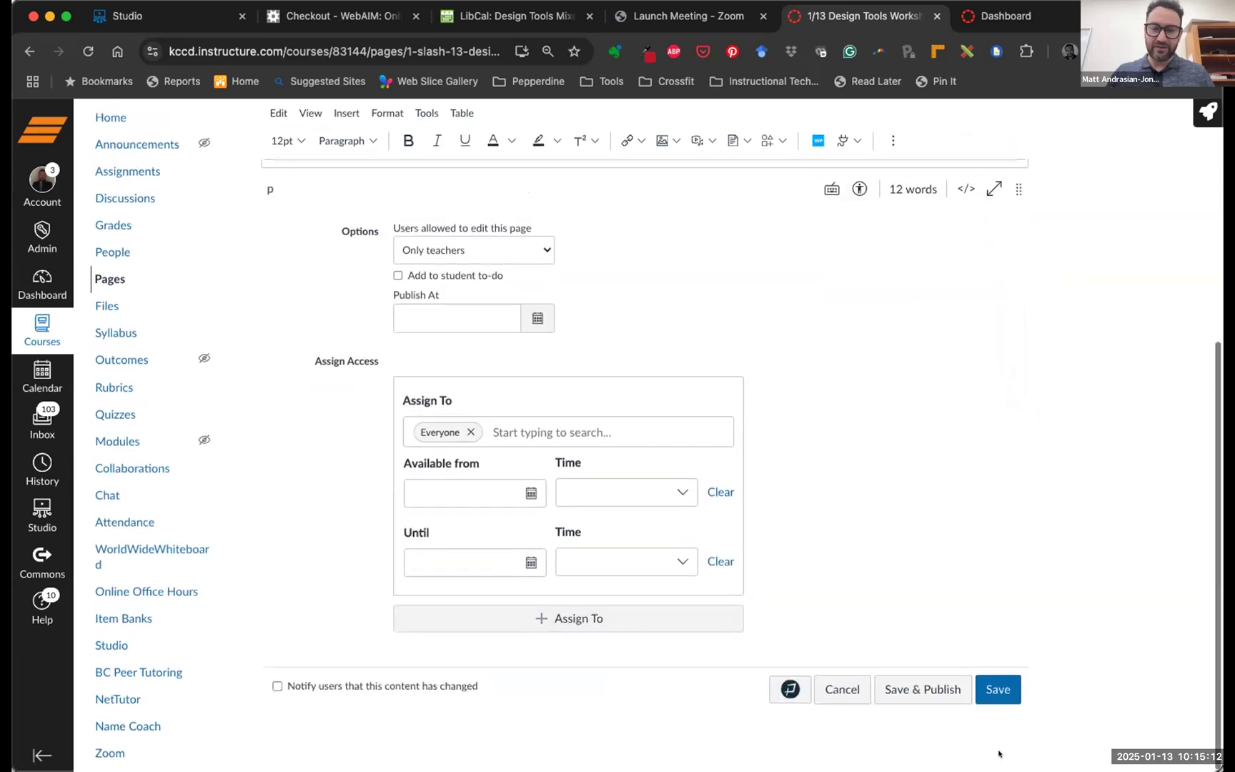
pyautogui.click(997, 701)
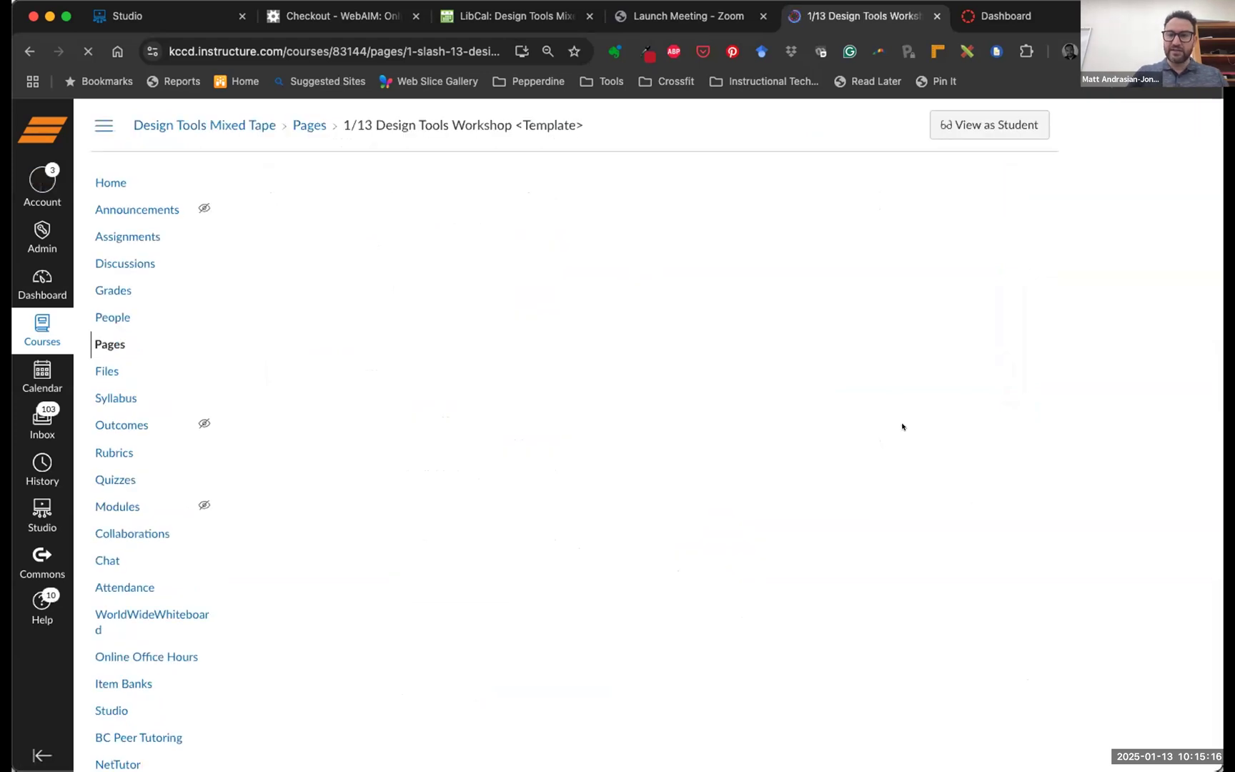
pyautogui.scroll(-2, 1034, 468)
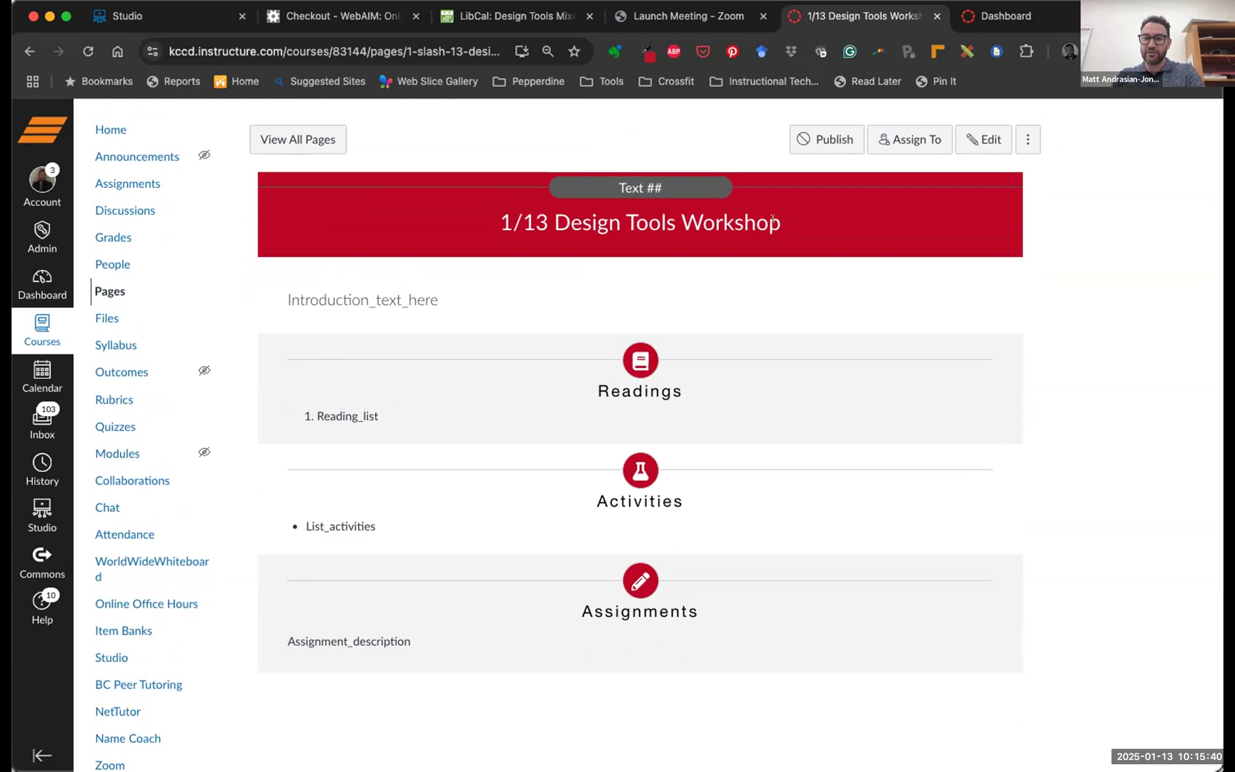
# Highlight the banner title and the Readings, Activities and Assignments headings while discussing them
pyautogui.moveTo(781, 221); pyautogui.dragTo(538, 218)
pyautogui.moveTo(497, 216); pyautogui.dragTo(497, 215)
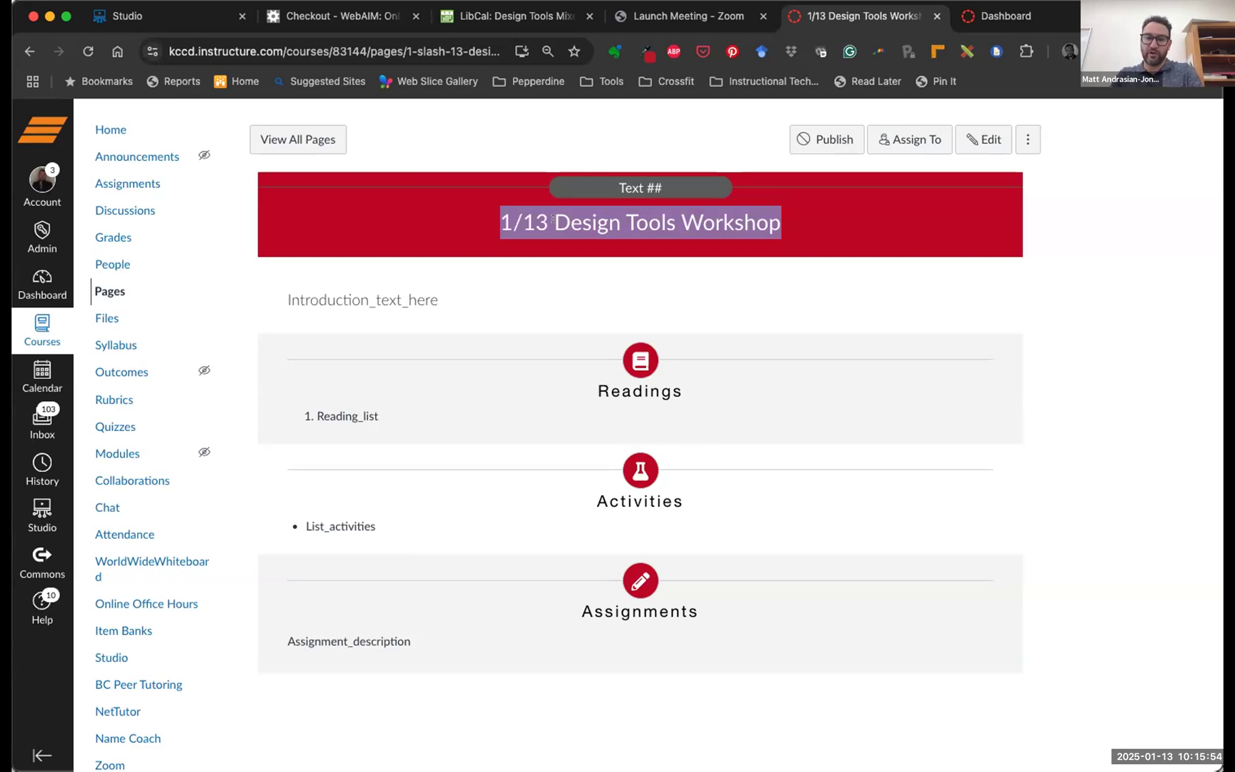
pyautogui.moveTo(678, 388); pyautogui.dragTo(590, 386)
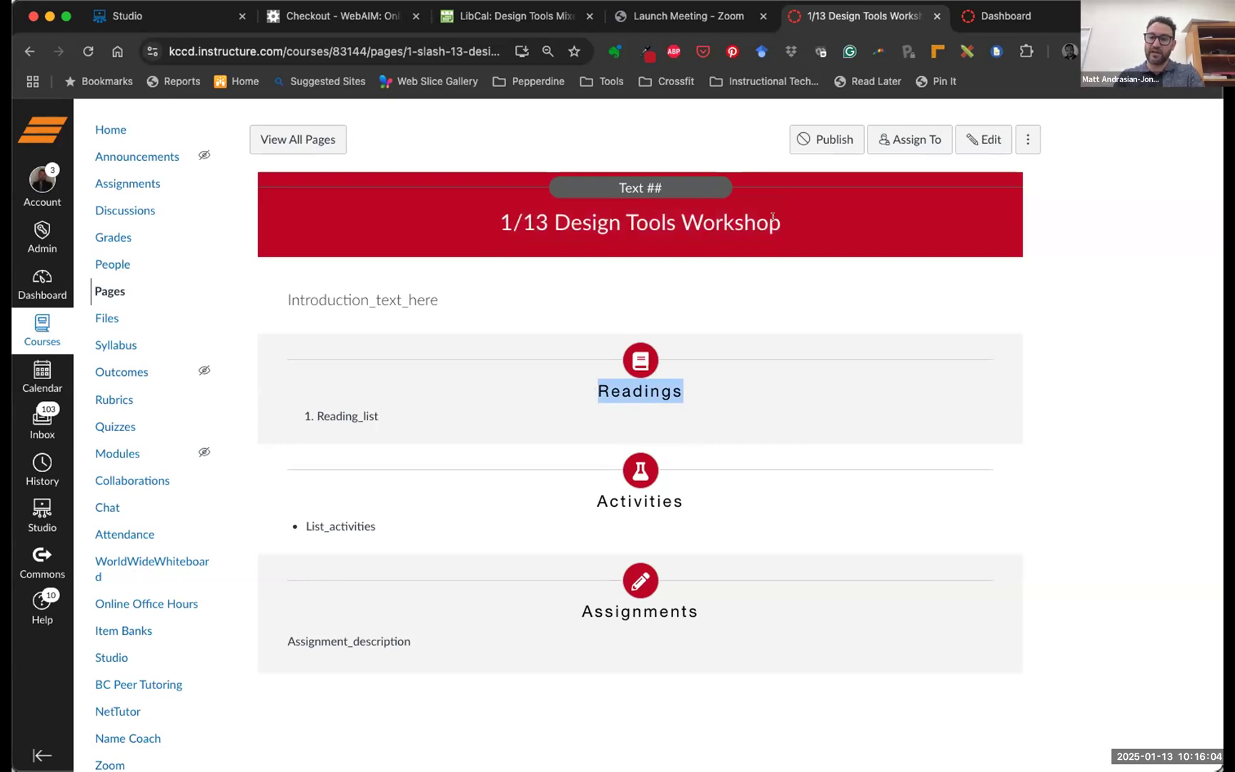
pyautogui.moveTo(778, 222); pyautogui.dragTo(512, 223)
pyautogui.moveTo(680, 390); pyautogui.dragTo(600, 411)
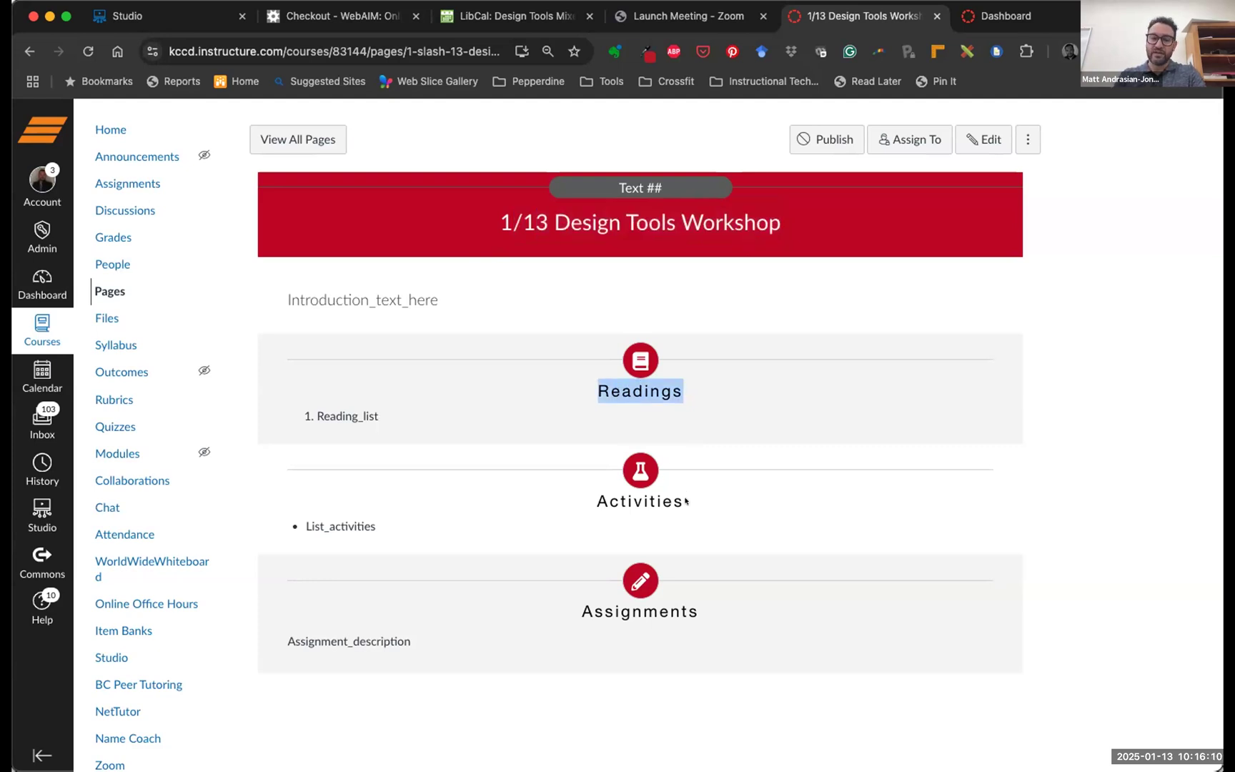
pyautogui.click(645, 490)
pyautogui.moveTo(684, 500); pyautogui.dragTo(578, 499)
pyautogui.moveTo(698, 611); pyautogui.dragTo(565, 591)
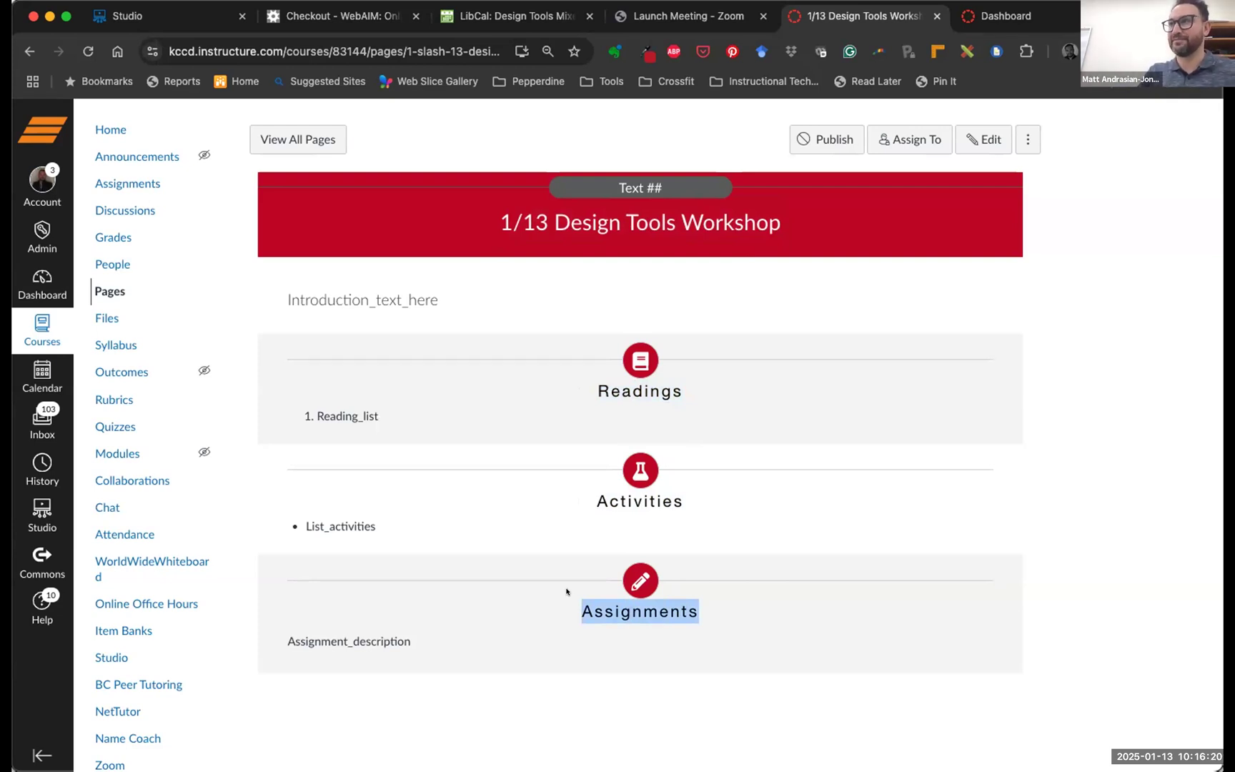
# Highlight Design Tools, the Readings heading and Reading_list placeholder, then reopen the page for editing
pyautogui.moveTo(678, 205); pyautogui.dragTo(500, 207)
pyautogui.moveTo(660, 375); pyautogui.dragTo(565, 363)
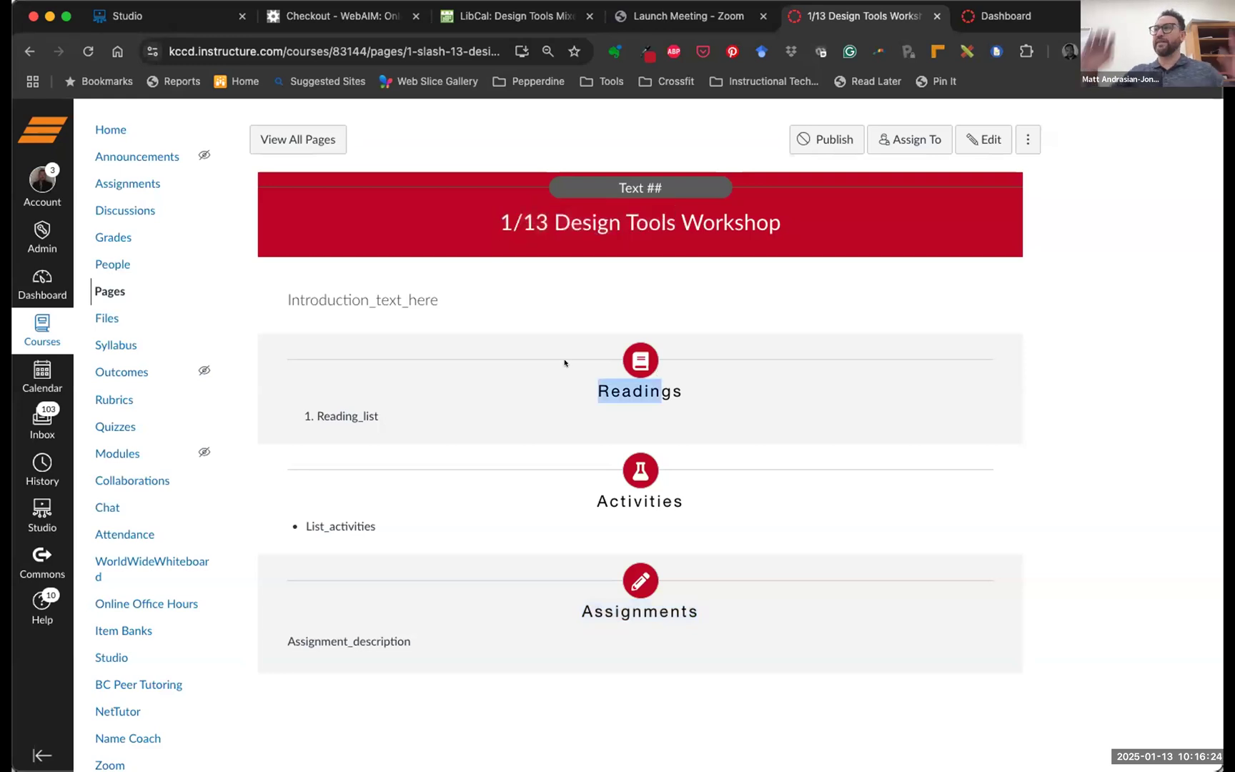
pyautogui.moveTo(675, 222); pyautogui.dragTo(554, 222)
pyautogui.moveTo(685, 391); pyautogui.dragTo(317, 413)
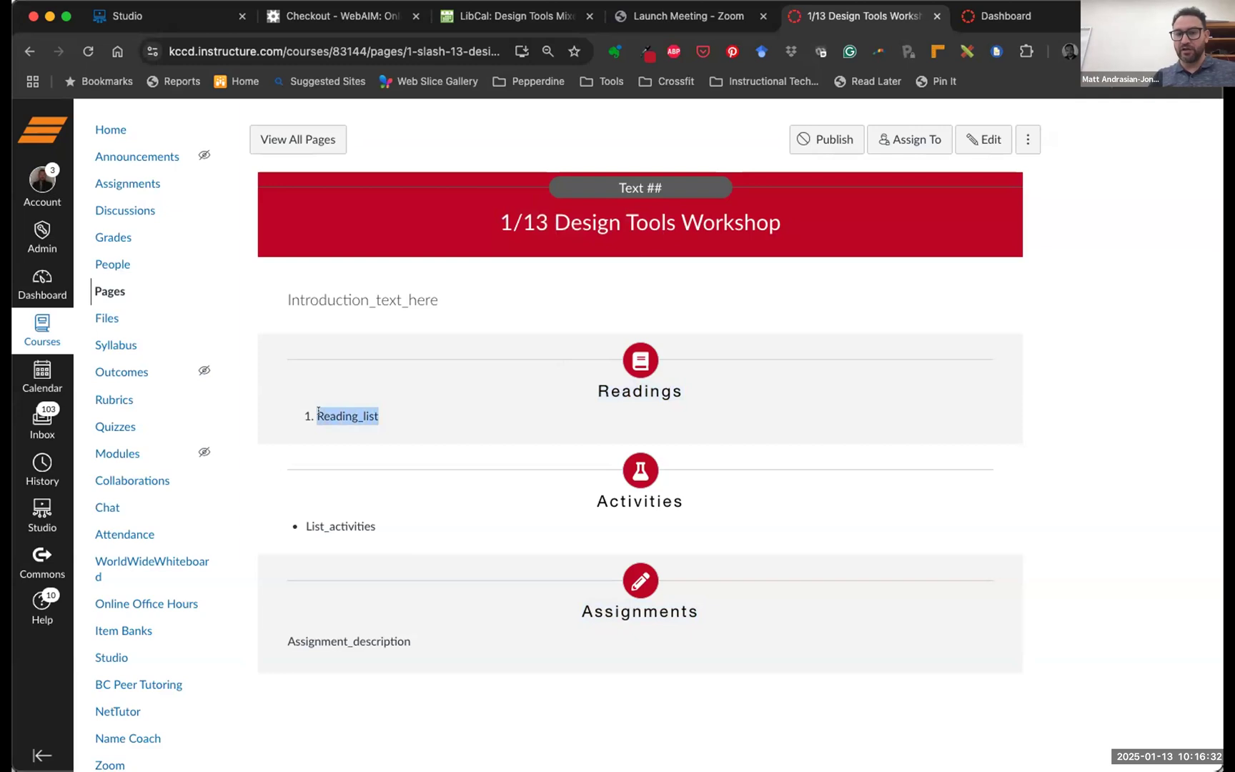
pyautogui.moveTo(666, 221); pyautogui.dragTo(571, 222)
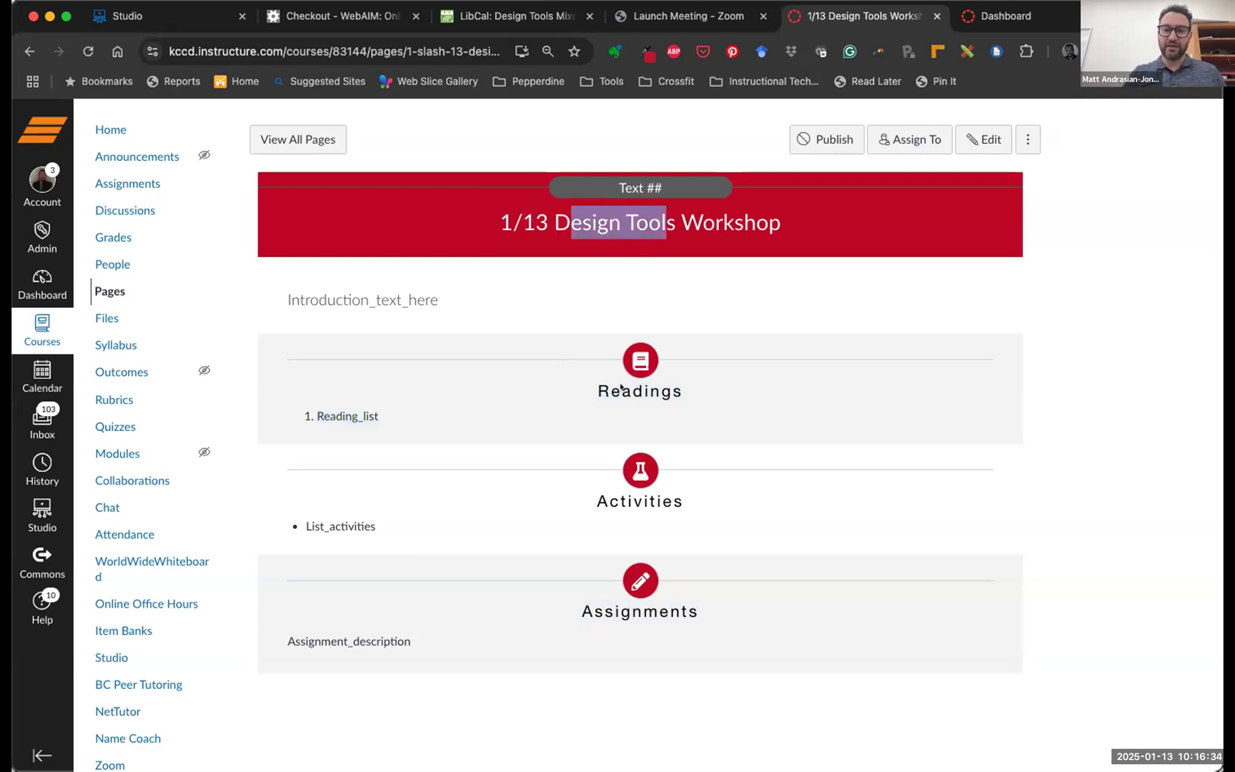
pyautogui.moveTo(662, 392); pyautogui.dragTo(598, 392)
pyautogui.moveTo(379, 414); pyautogui.dragTo(307, 414)
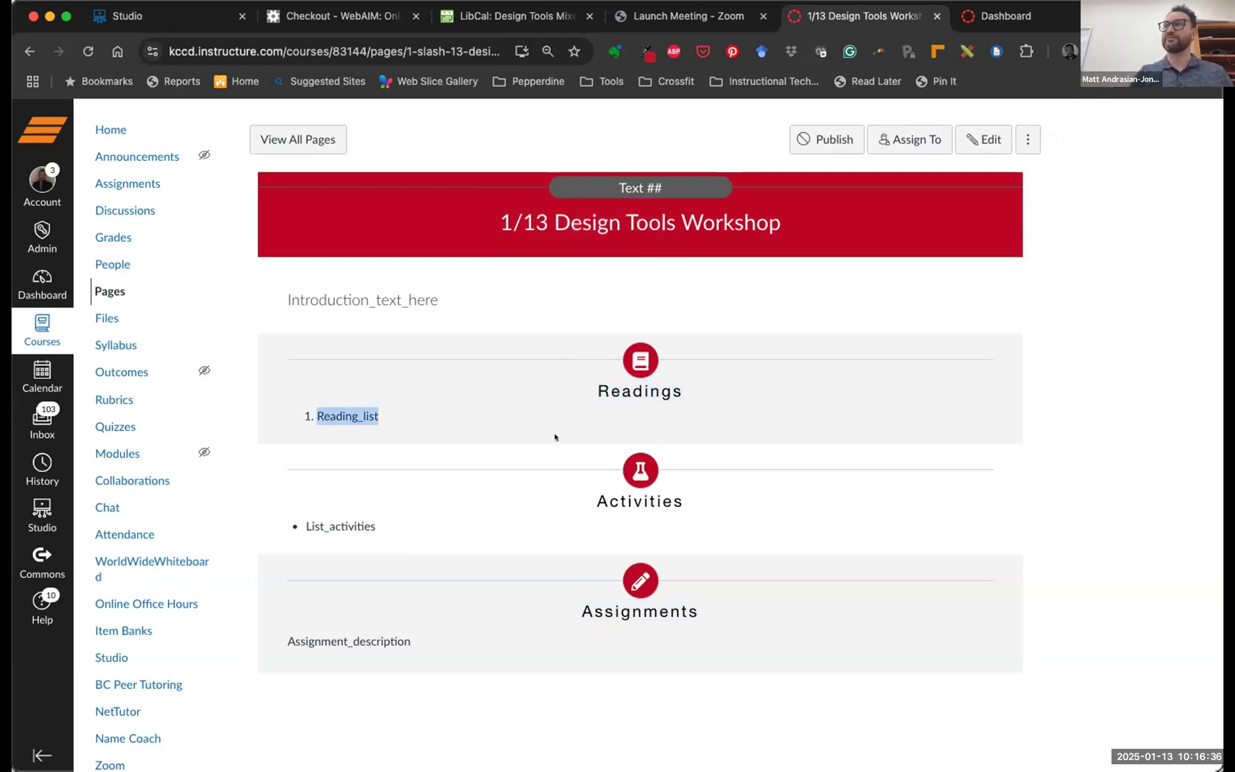
pyautogui.click(972, 133)
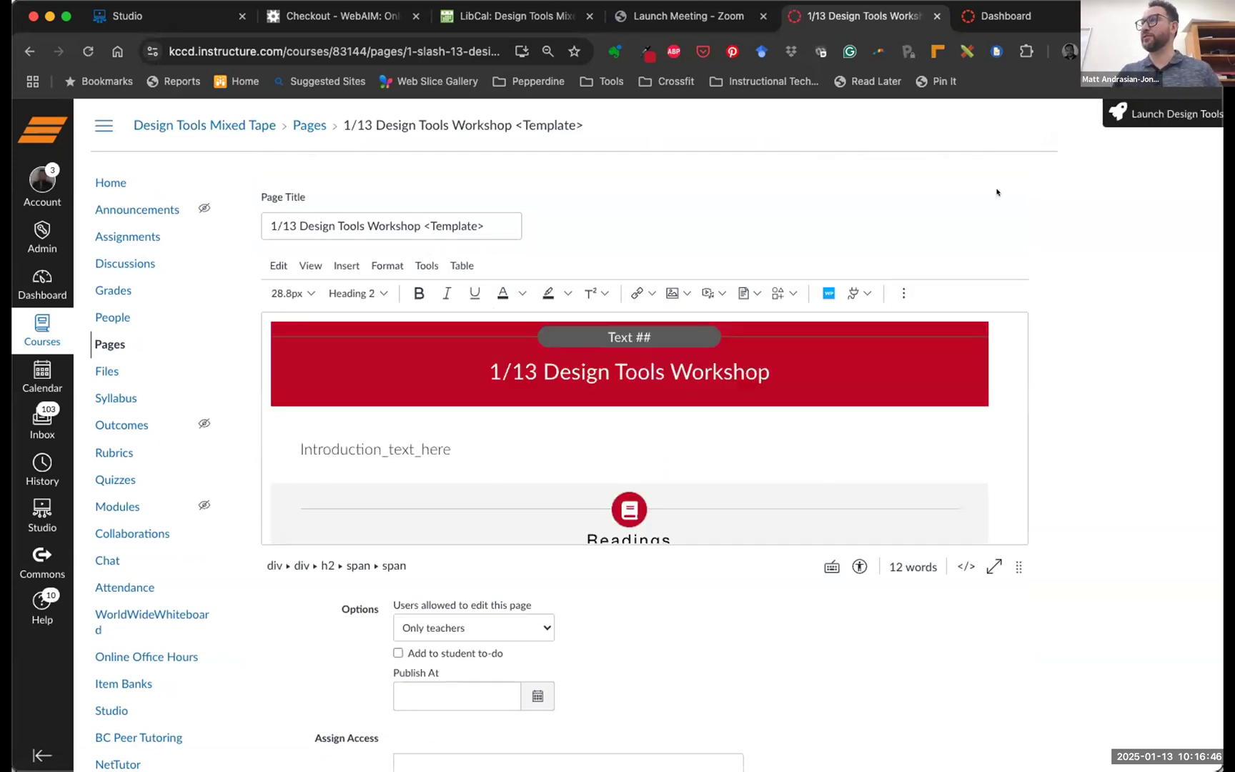
# Launch Design Tools and show the addable templates such as Objectives and Lectures
pyautogui.click(1159, 113)
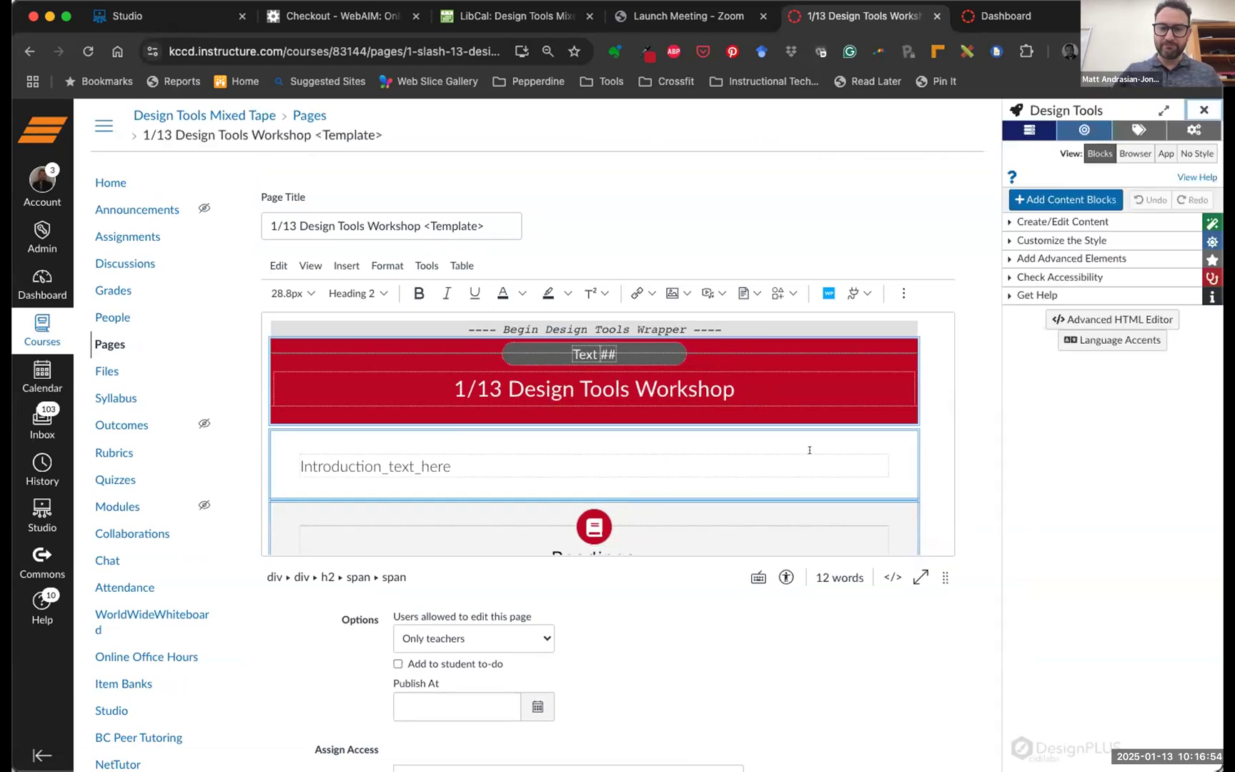
pyautogui.scroll(-10, 800, 465)
pyautogui.click(1040, 199)
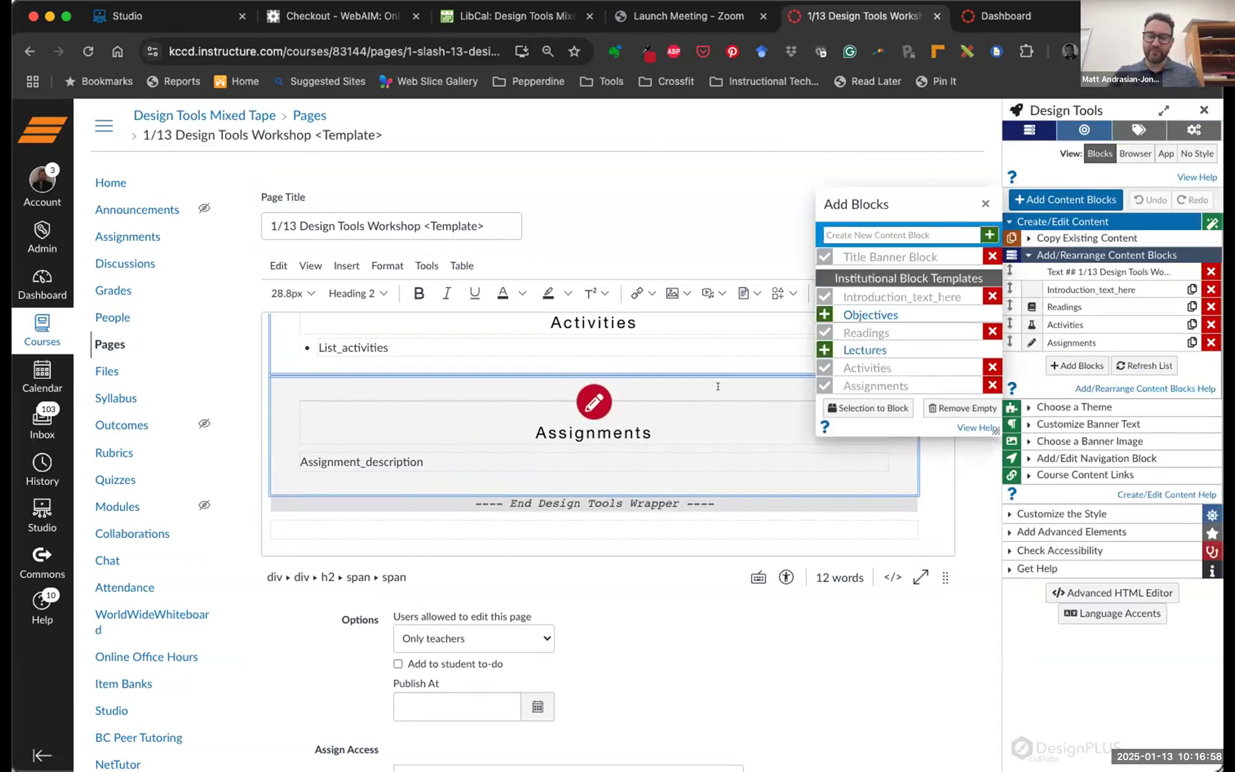
pyautogui.scroll(-1, 717, 386)
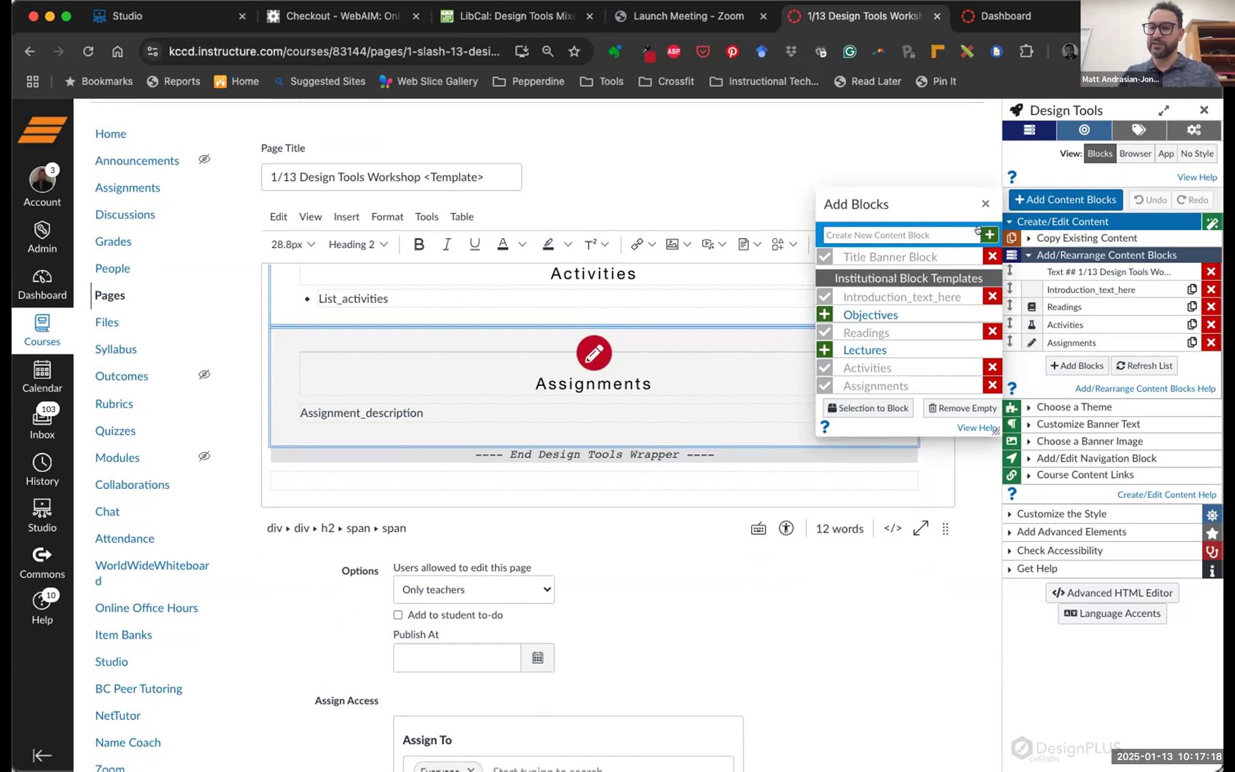
# Create a custom 'Office Hours' block after Assignments, then close the Add Blocks list
pyautogui.click(850, 229)
pyautogui.write('s')
pyautogui.press('BackSpace')
pyautogui.write('Office Hours')
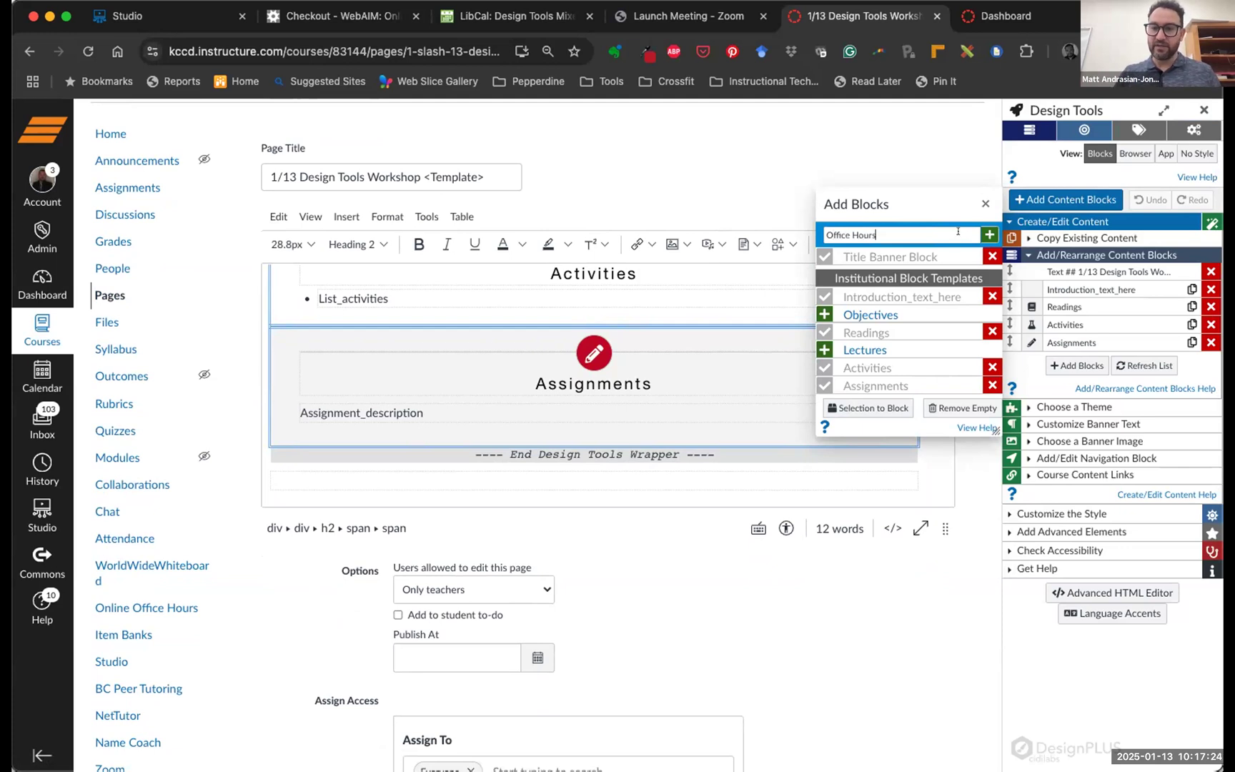
pyautogui.click(989, 234)
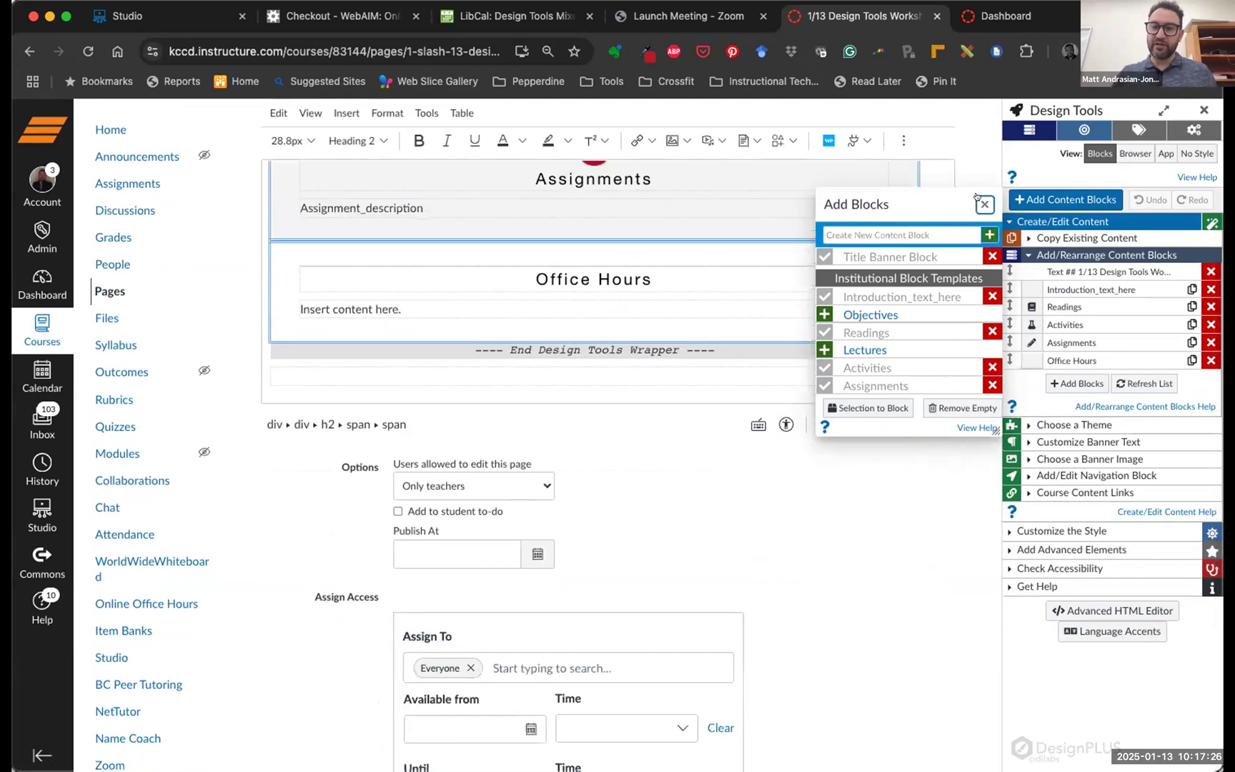
pyautogui.scroll(-1, 617, 246)
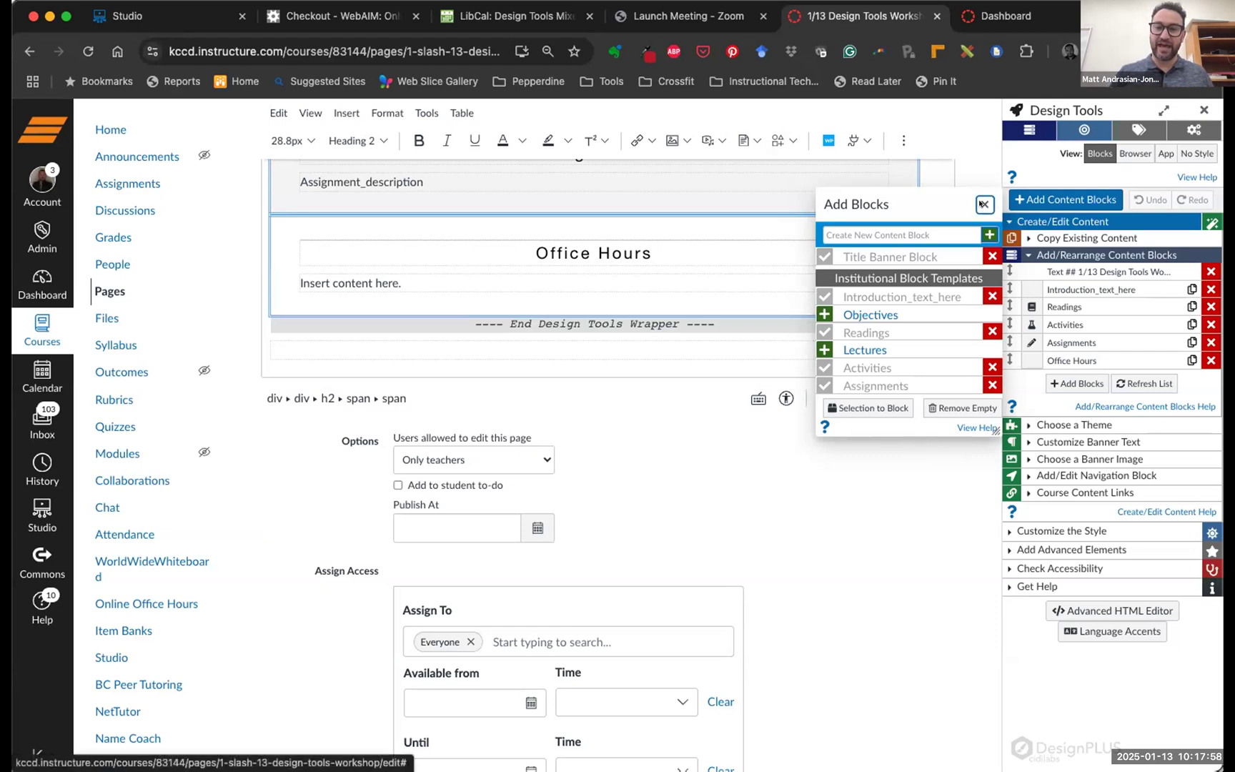
pyautogui.click(976, 204)
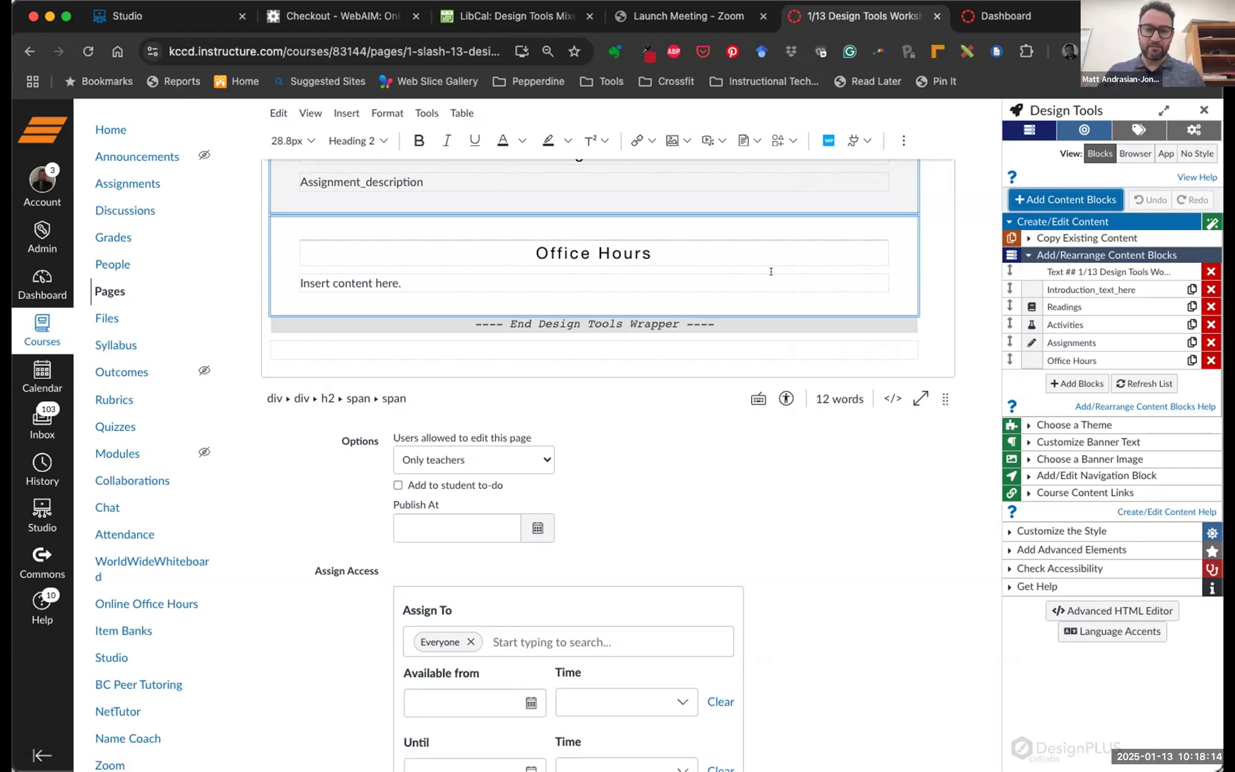
pyautogui.scroll(5, 758, 269)
pyautogui.scroll(3, 758, 269)
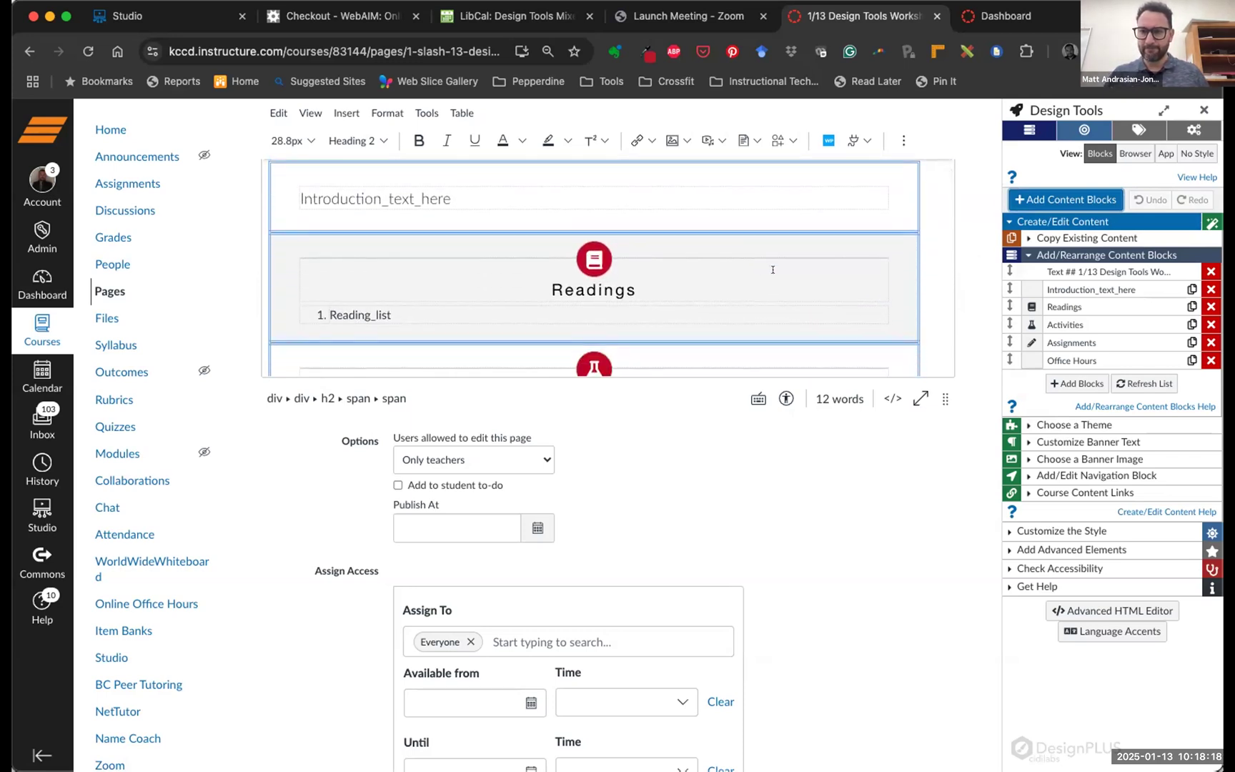
pyautogui.scroll(-3, 763, 269)
pyautogui.scroll(-1, 772, 270)
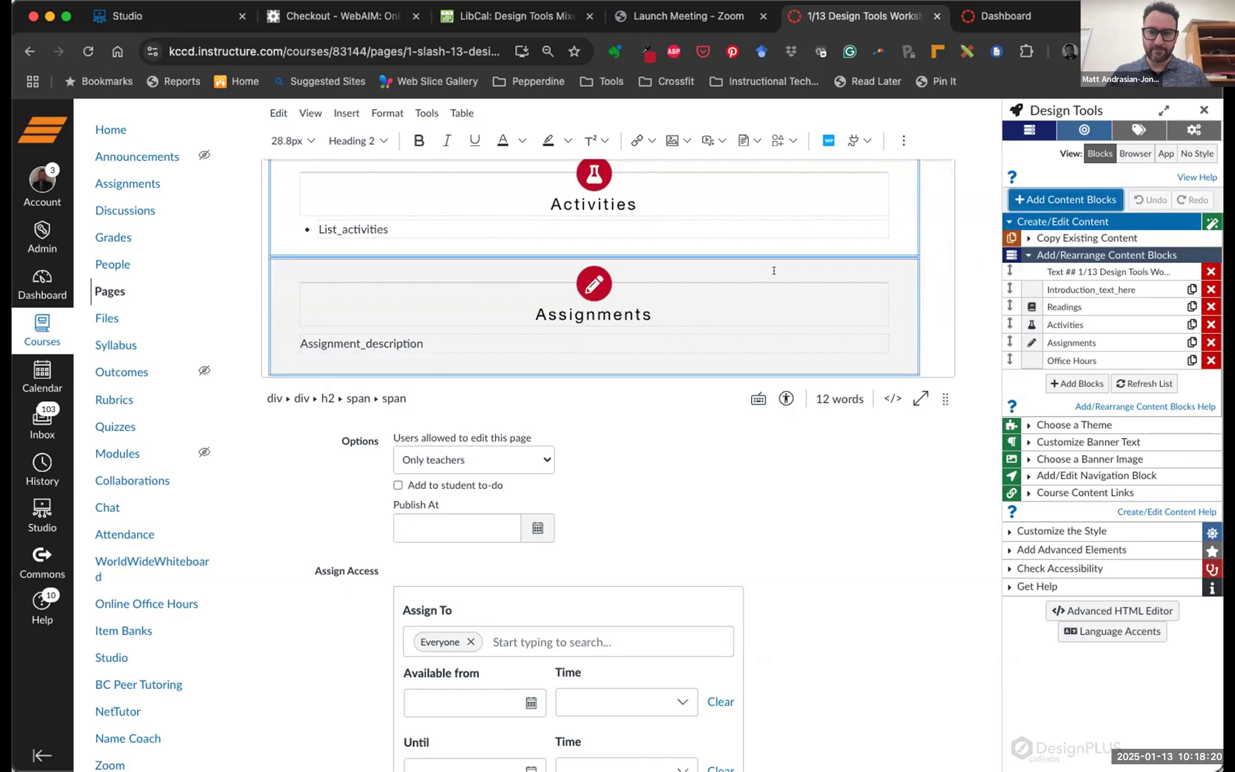
pyautogui.scroll(3, 773, 270)
pyautogui.scroll(-1, 773, 270)
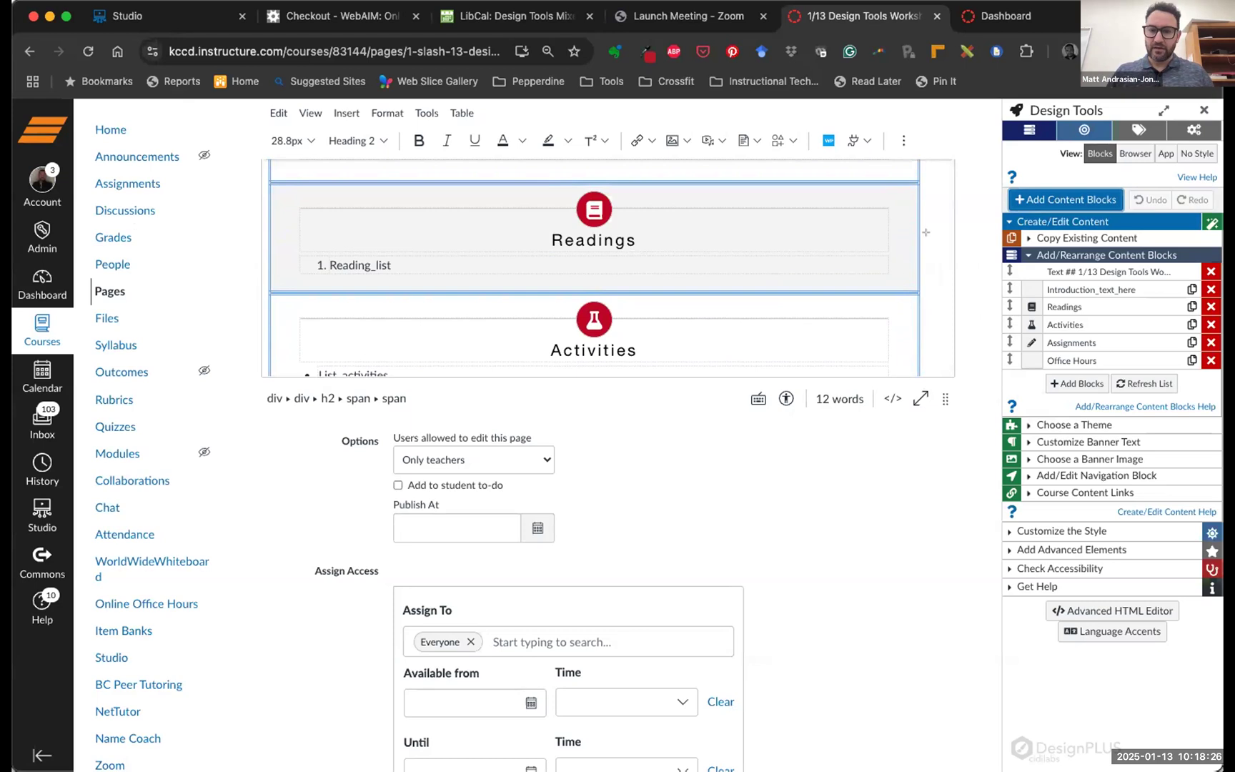
pyautogui.moveTo(1003, 248); pyautogui.dragTo(1221, 373)
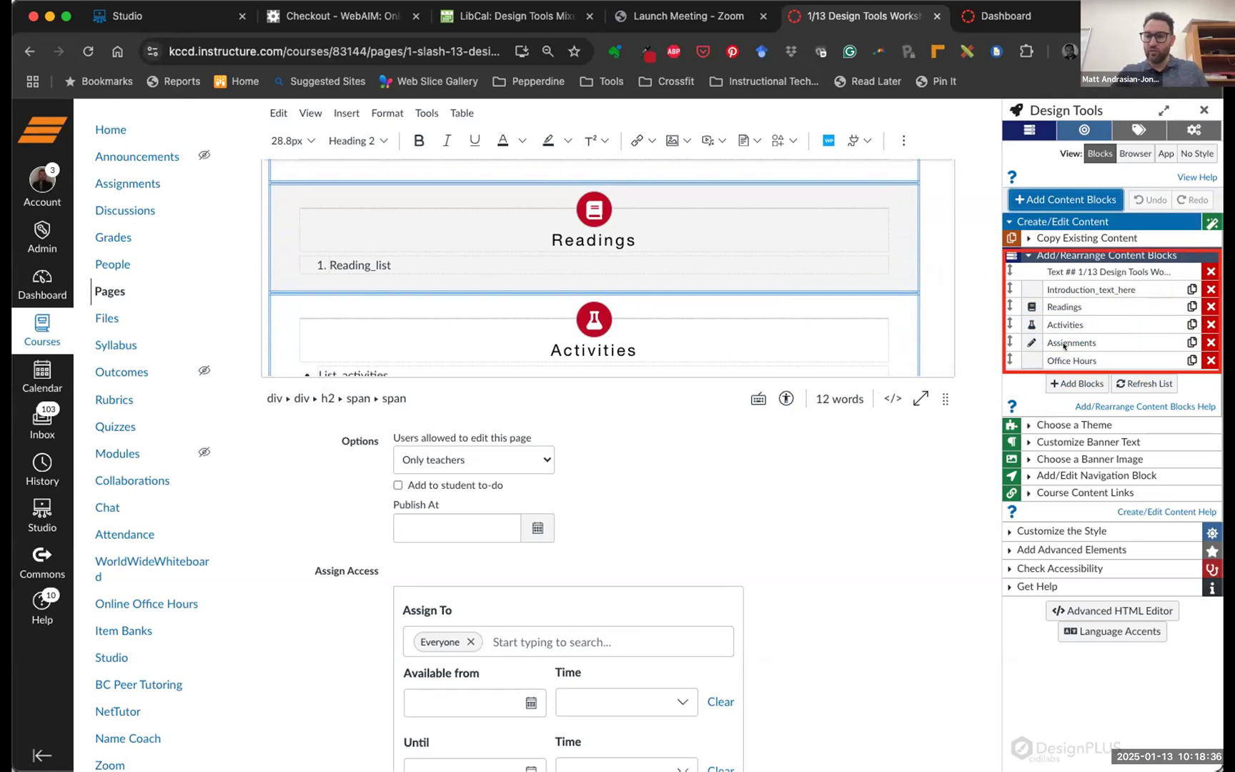
pyautogui.scroll(-1, 1050, 350)
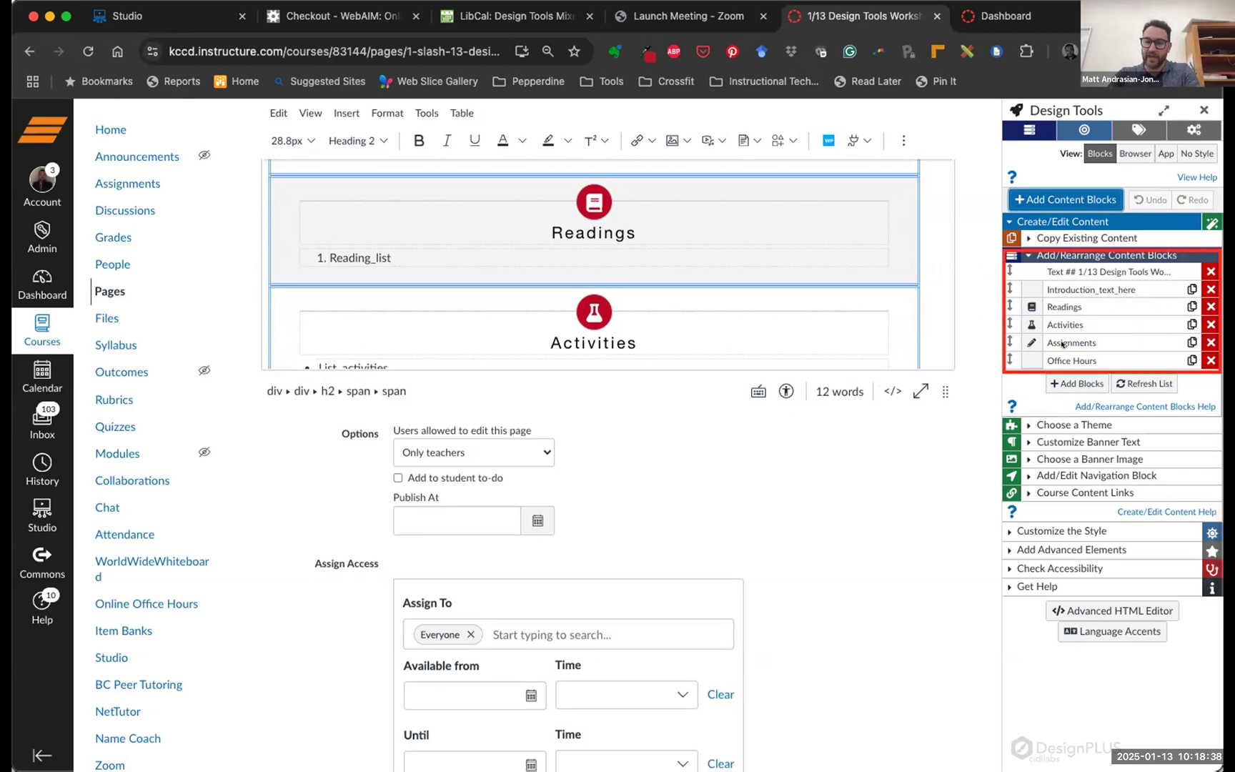
# Delete the Assignments block using the red X on its row
pyautogui.click(1210, 341)
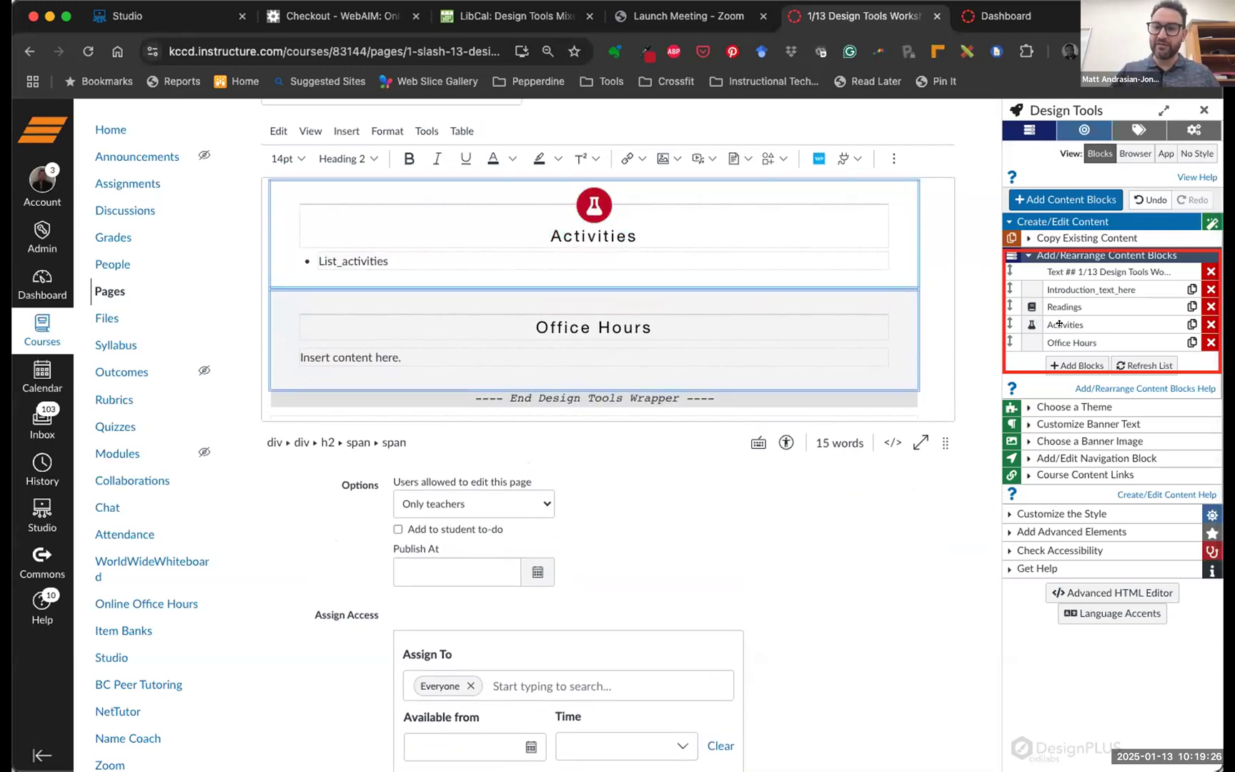
# Duplicate the Activities block so a second copy ends the page
pyautogui.click(1188, 324)
pyautogui.scroll(-2, 789, 294)
pyautogui.scroll(1, 788, 294)
pyautogui.scroll(-2, 789, 294)
pyautogui.scroll(3, 789, 295)
pyautogui.scroll(-1, 788, 294)
pyautogui.scroll(1, 789, 295)
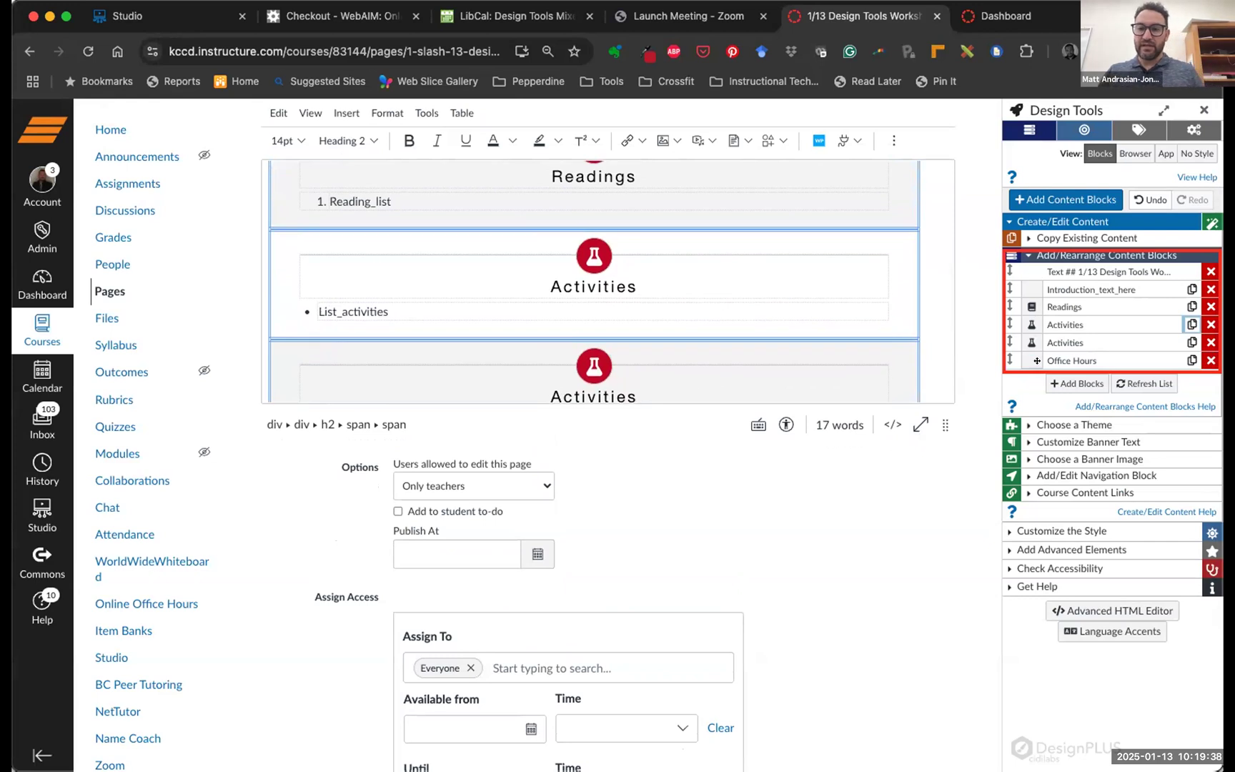
# Drag Office Hours up to third place, directly after the Introduction
pyautogui.moveTo(1037, 361)
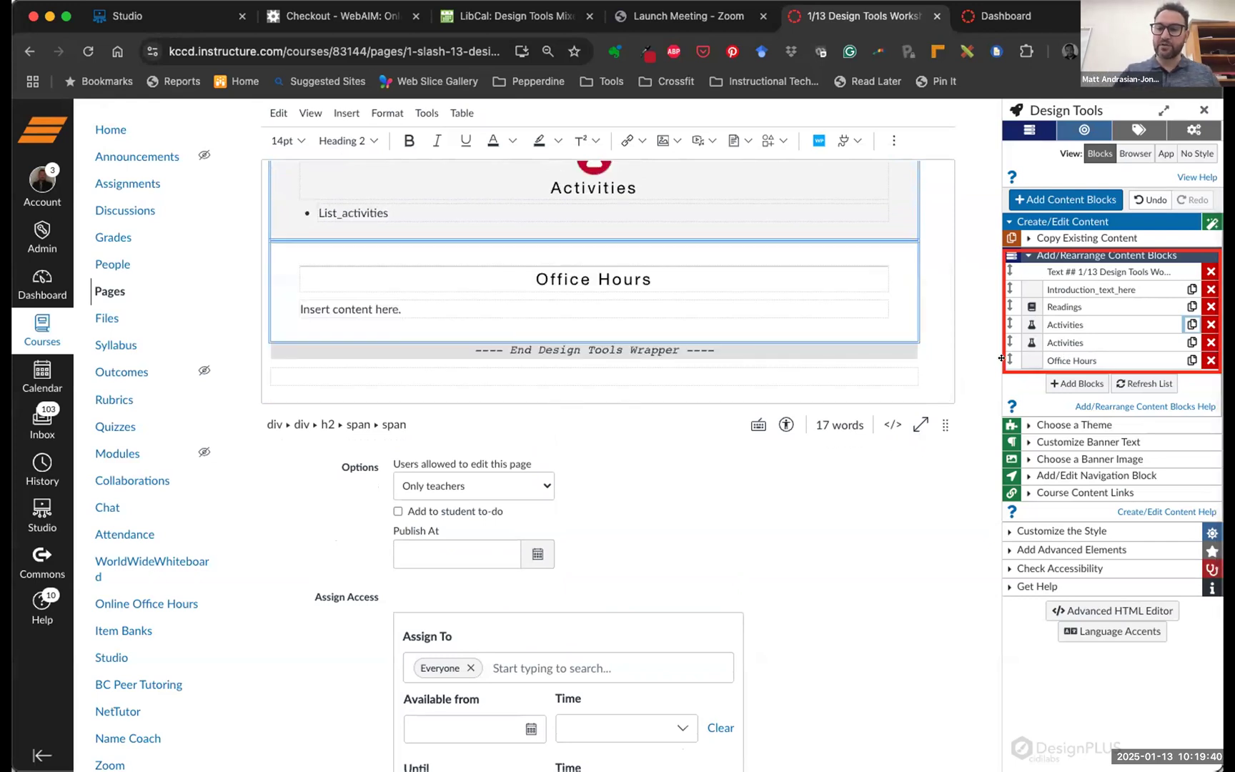
pyautogui.scroll(2, 783, 281)
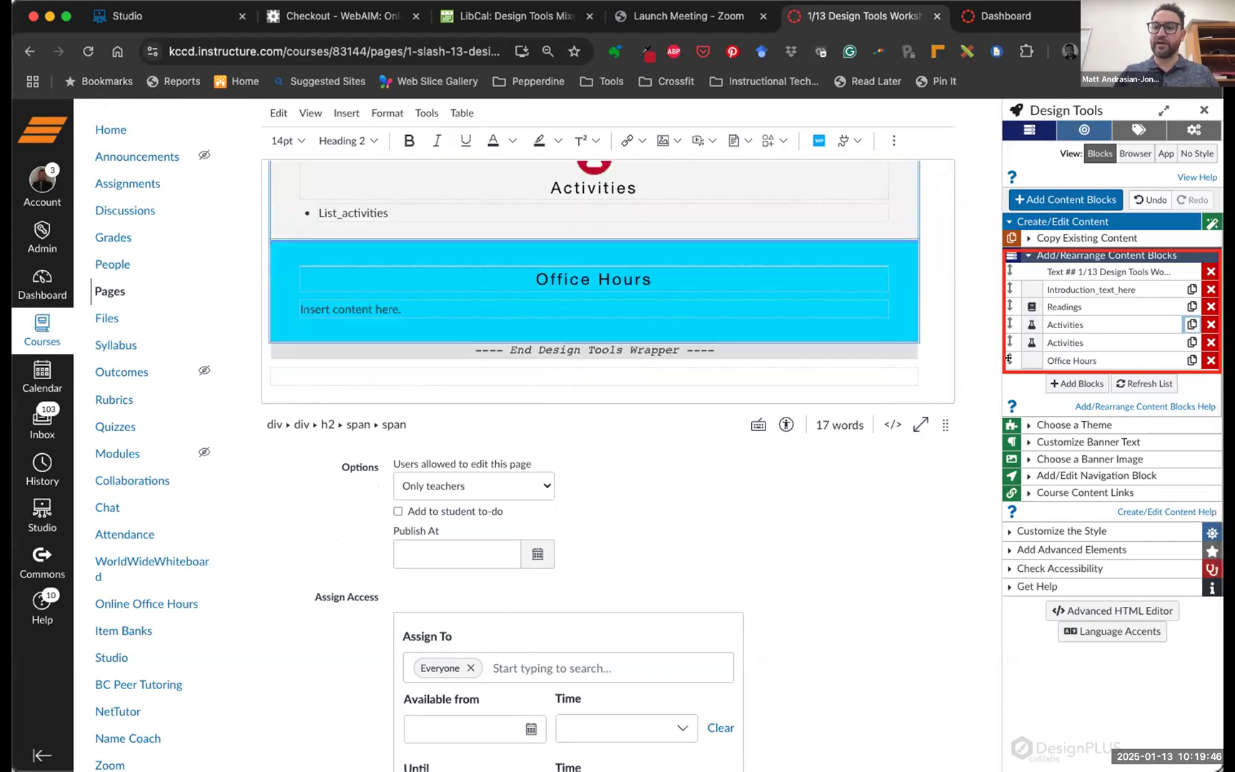
pyautogui.moveTo(1009, 358); pyautogui.dragTo(1001, 305)
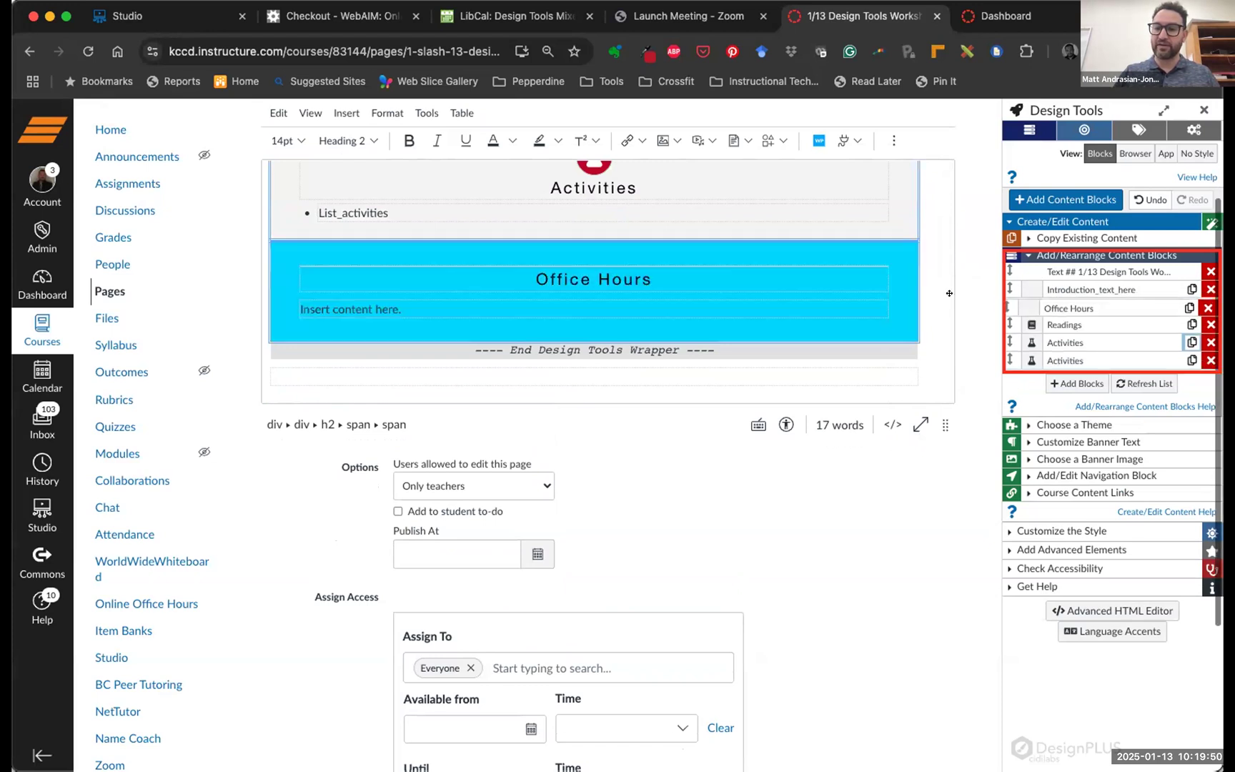
pyautogui.scroll(3, 763, 271)
pyautogui.scroll(3, 763, 271)
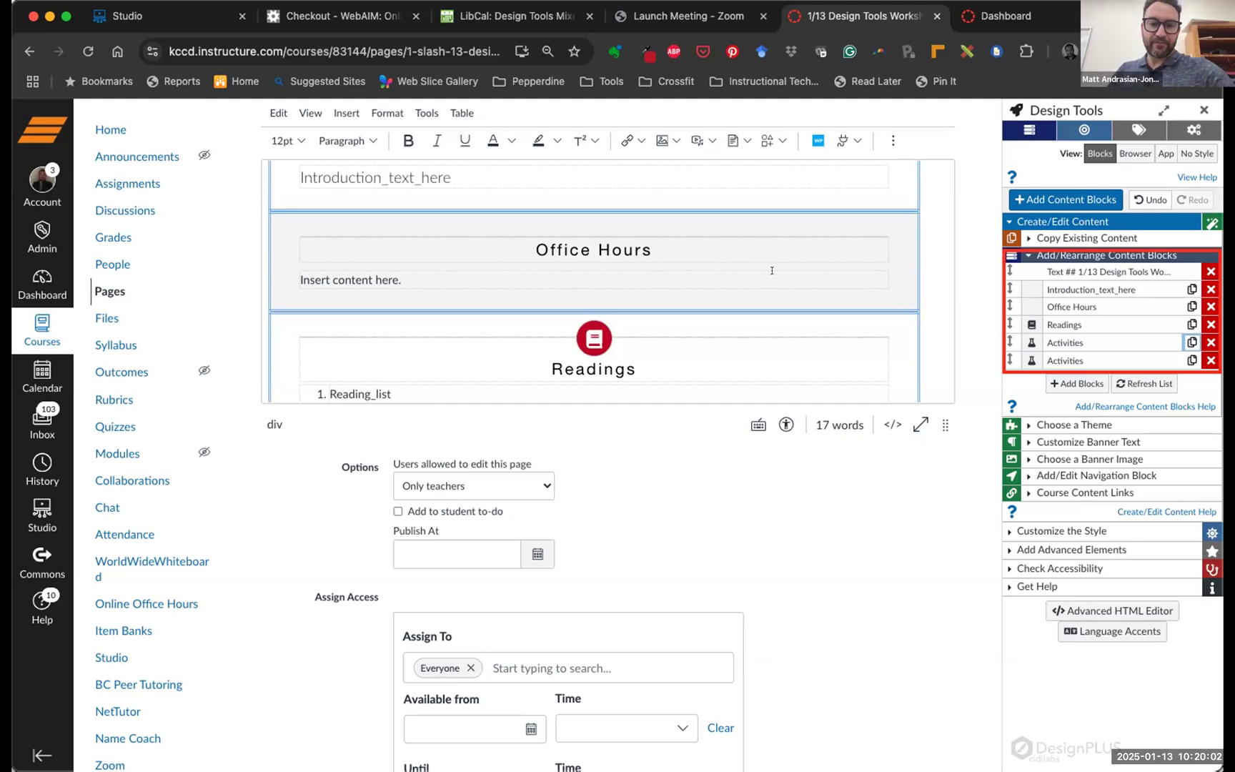
pyautogui.scroll(-3, 779, 277)
pyautogui.scroll(-3, 789, 281)
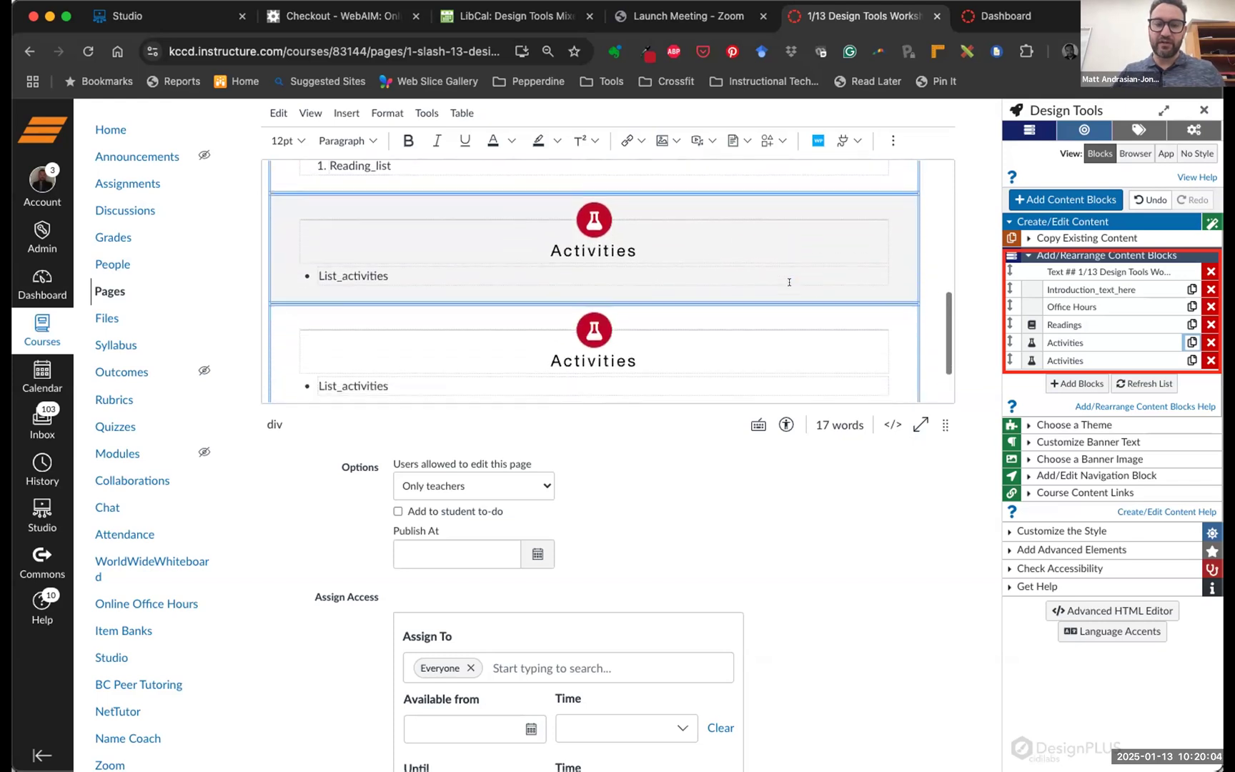
pyautogui.scroll(5, 614, 270)
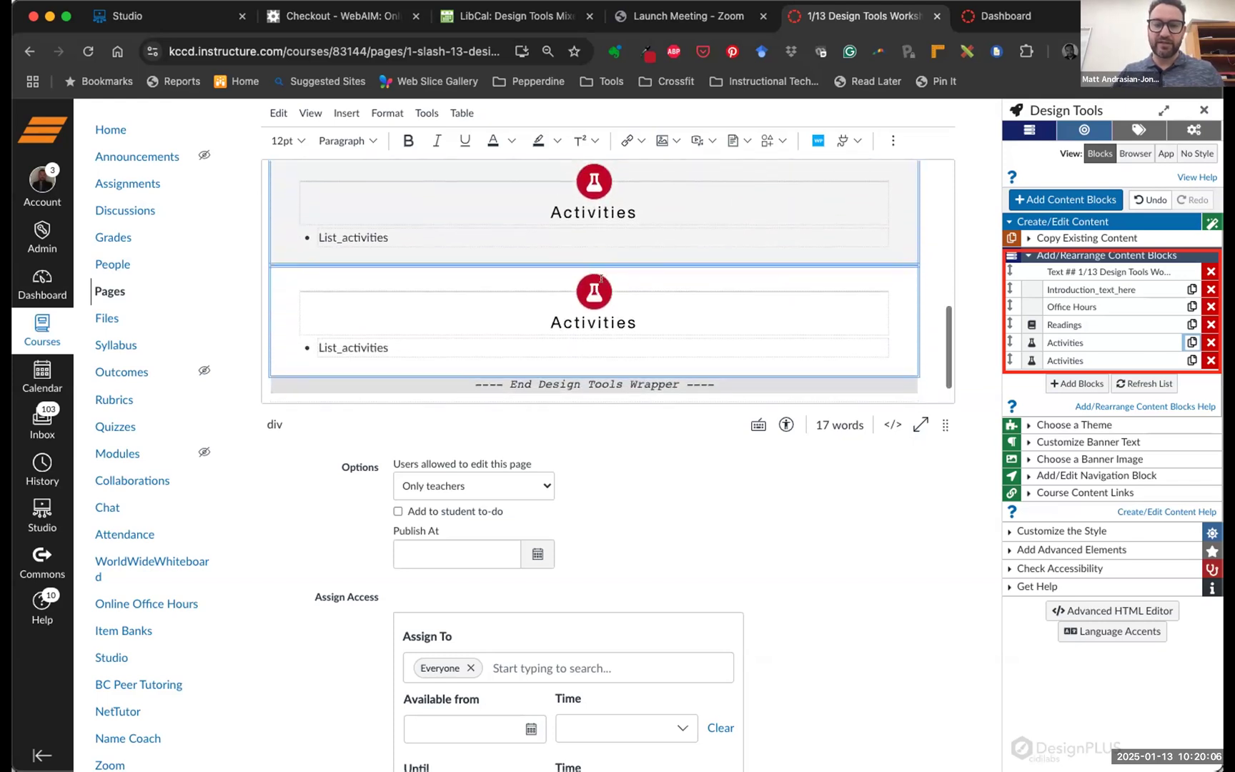
pyautogui.scroll(2, 601, 278)
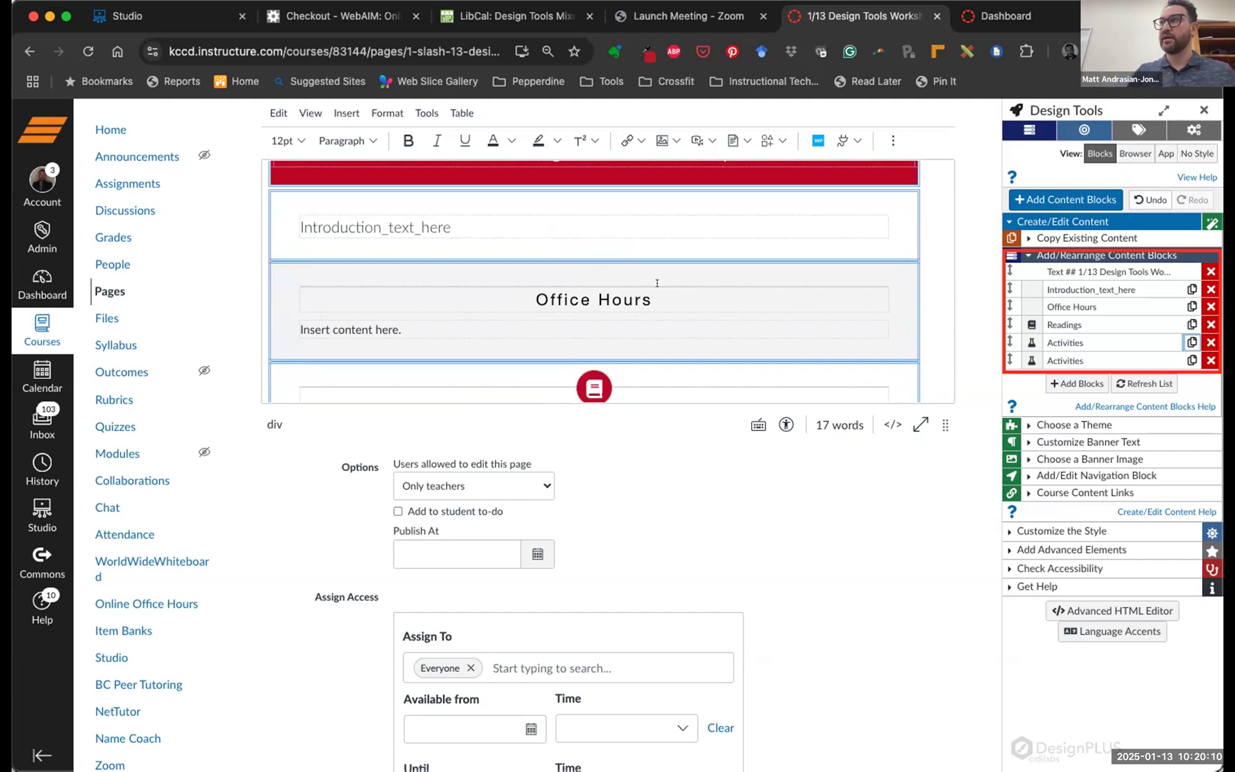
pyautogui.click(1065, 280)
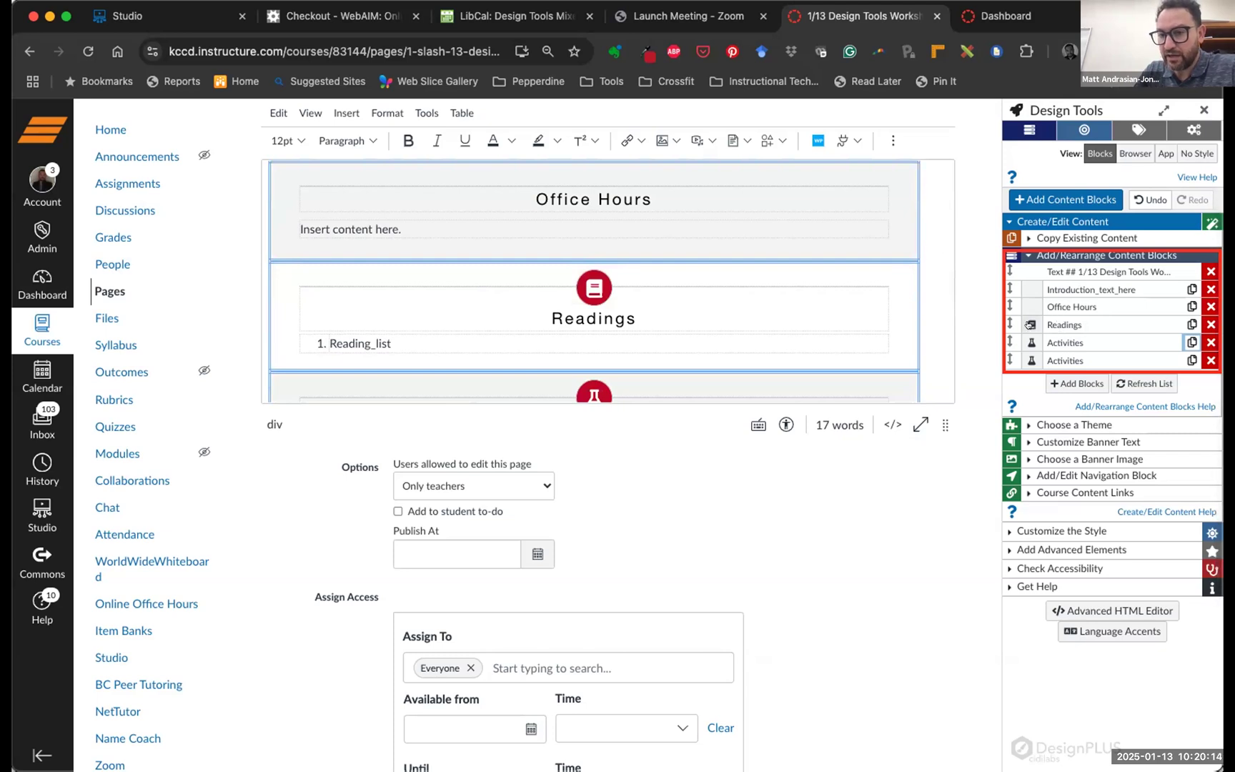
pyautogui.click(1033, 324)
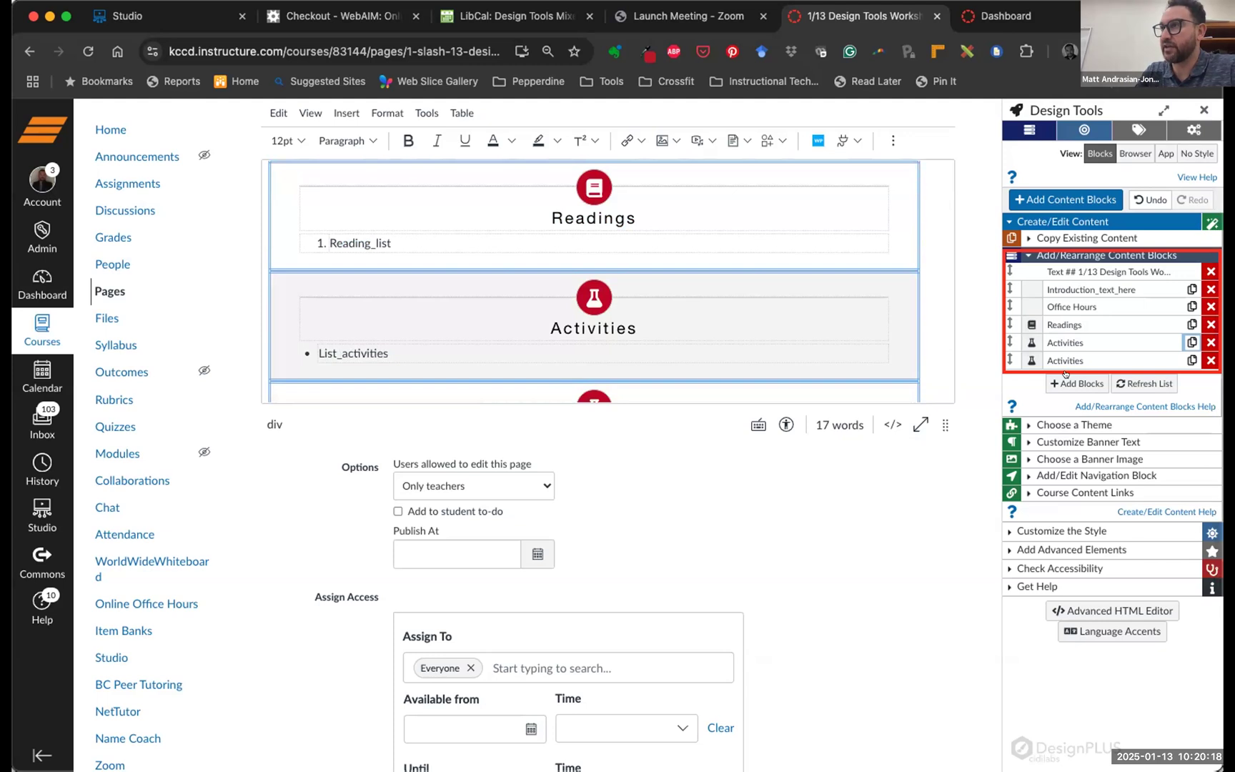
pyautogui.click(1064, 337)
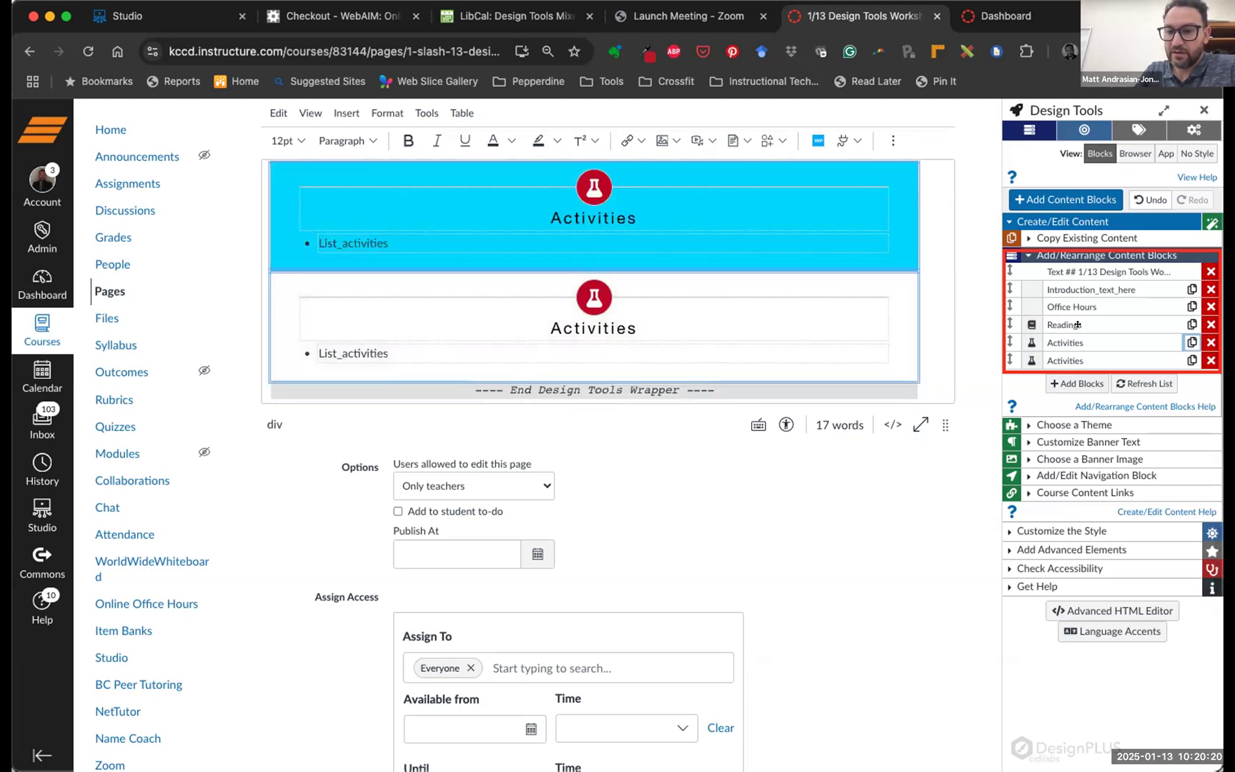
pyautogui.click(1066, 304)
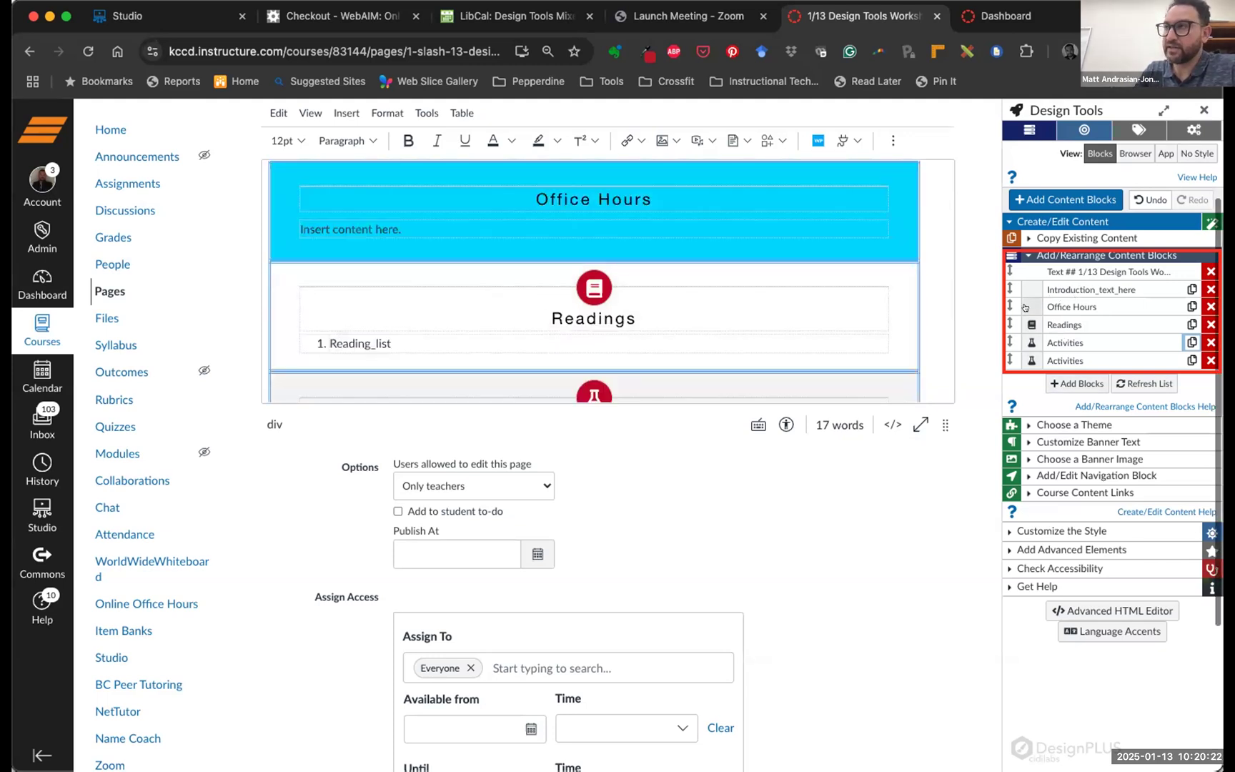
pyautogui.click(1025, 307)
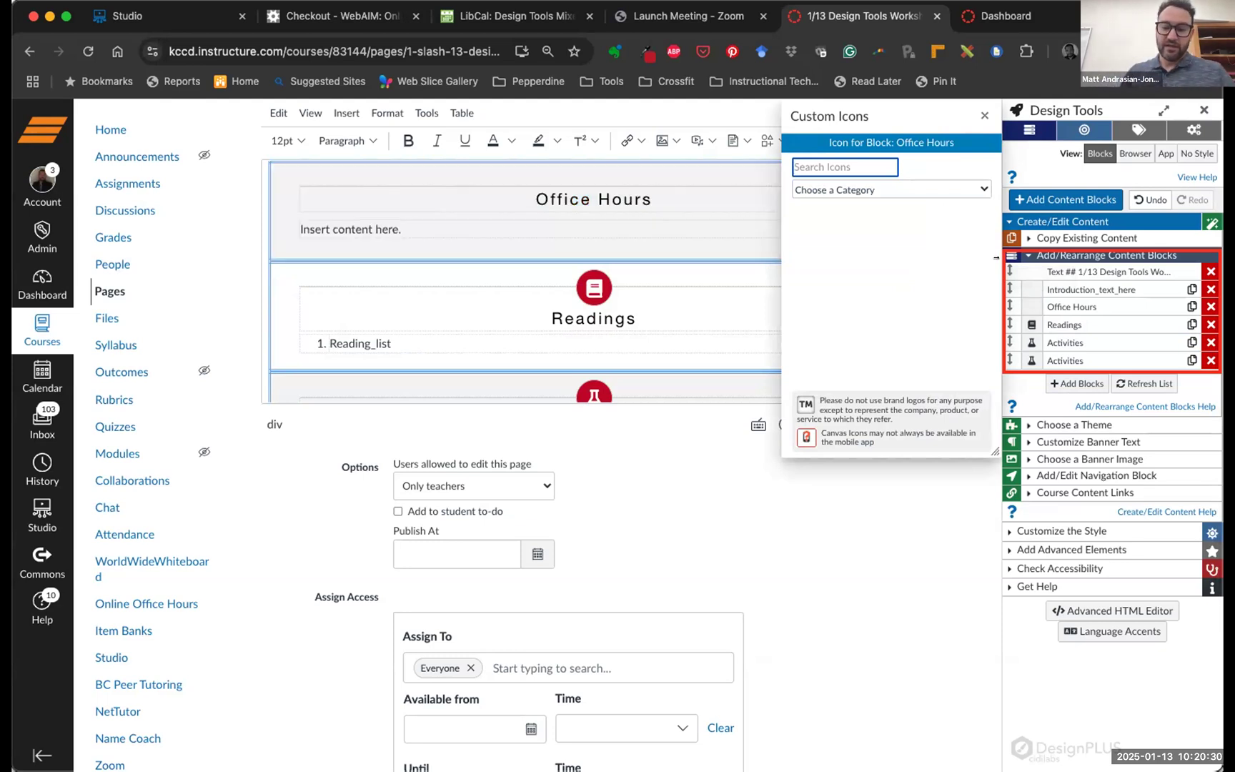
pyautogui.write('time')
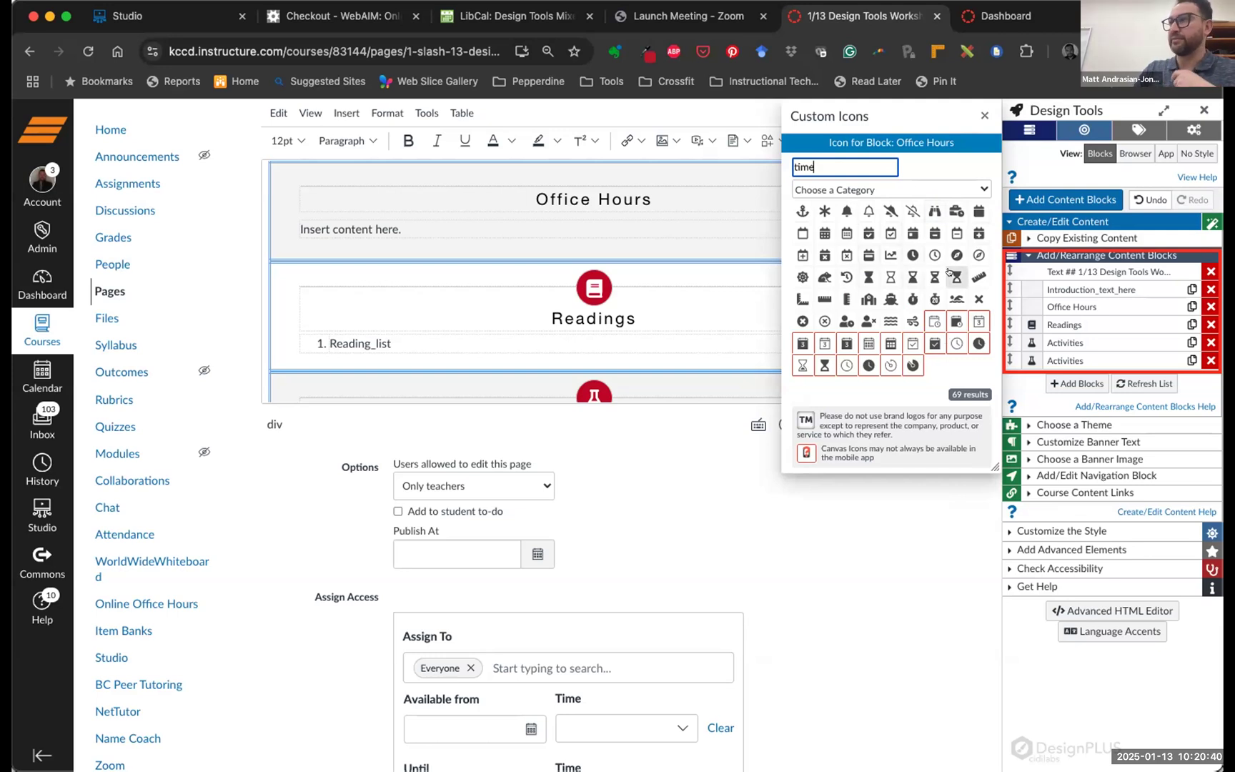
pyautogui.moveTo(948, 271)
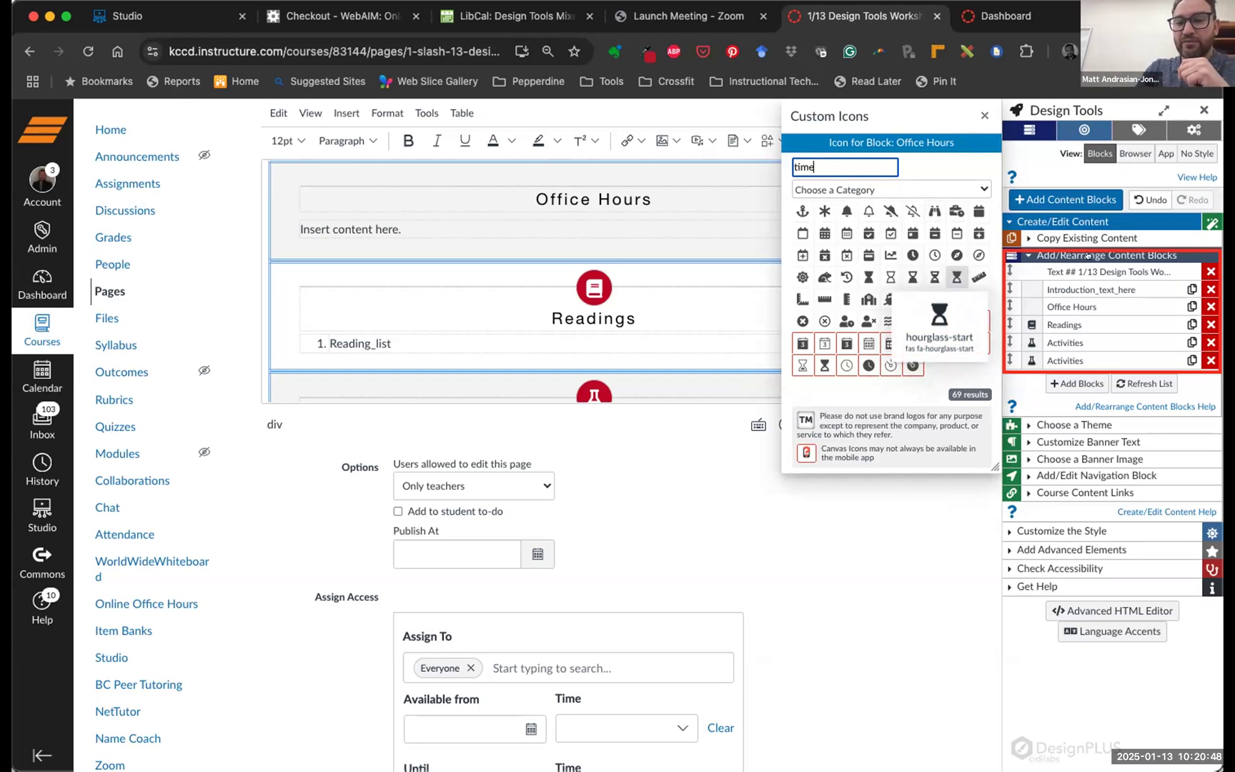
# Switch the icon chooser from Readings to Office Hours and select the 'time' search word
pyautogui.click(981, 116)
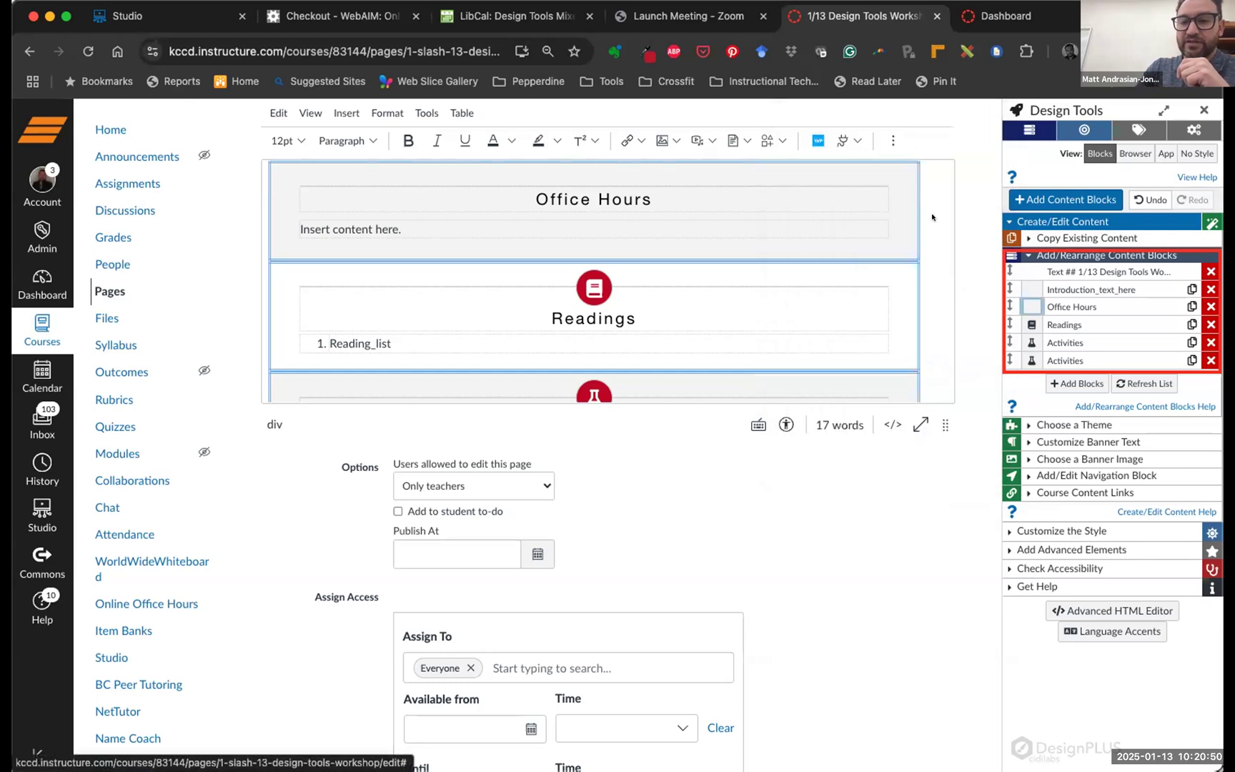
pyautogui.click(1072, 324)
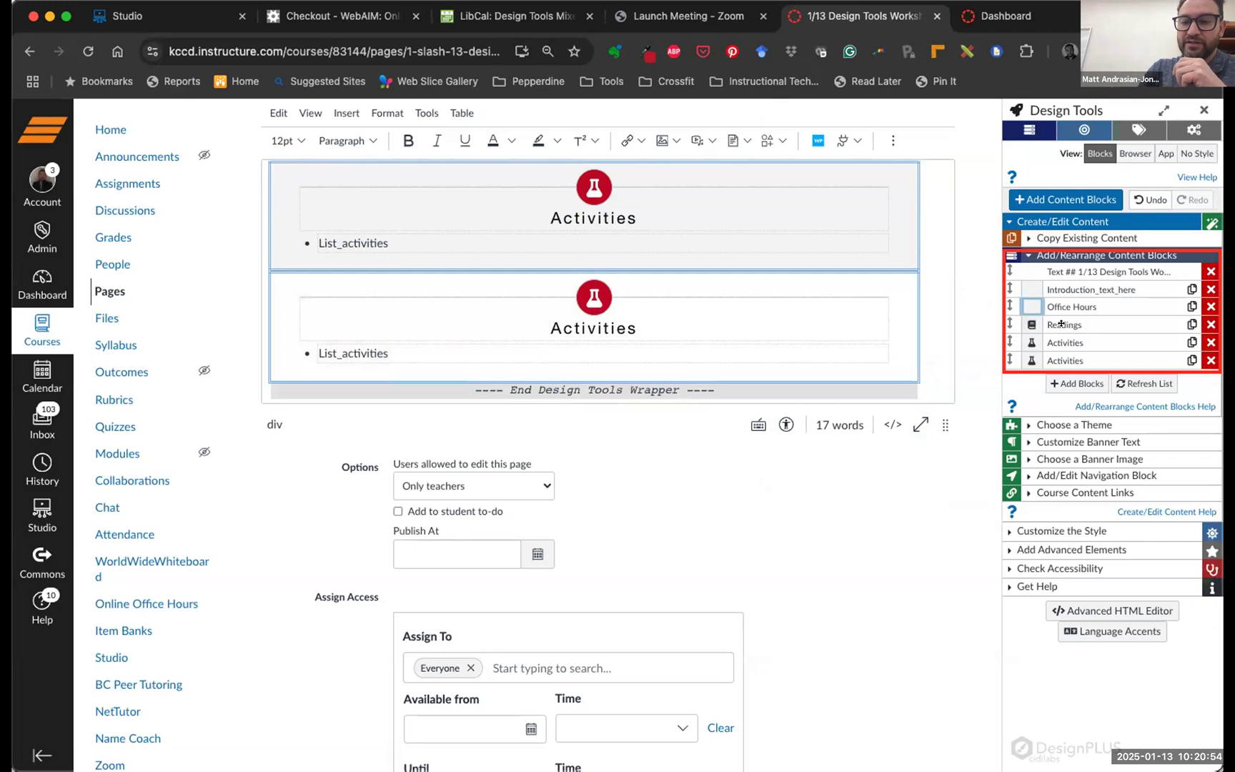
pyautogui.click(1061, 323)
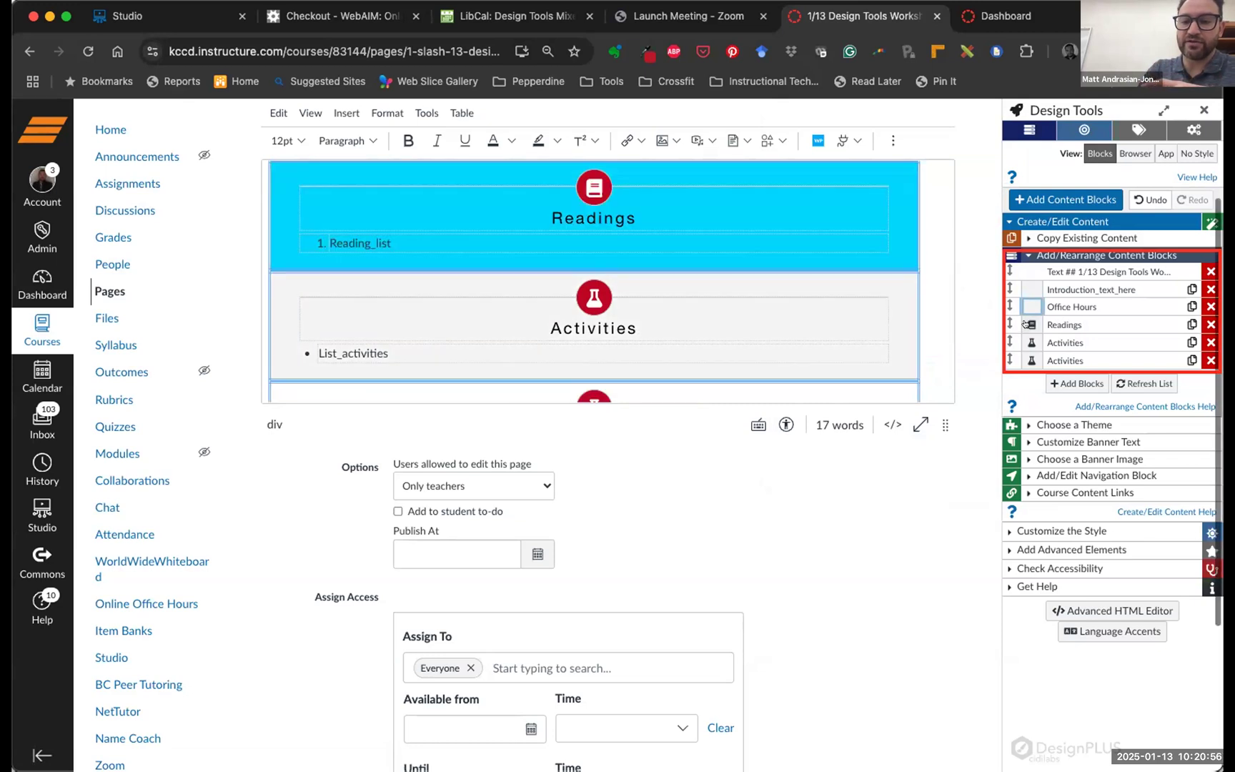
pyautogui.click(1028, 324)
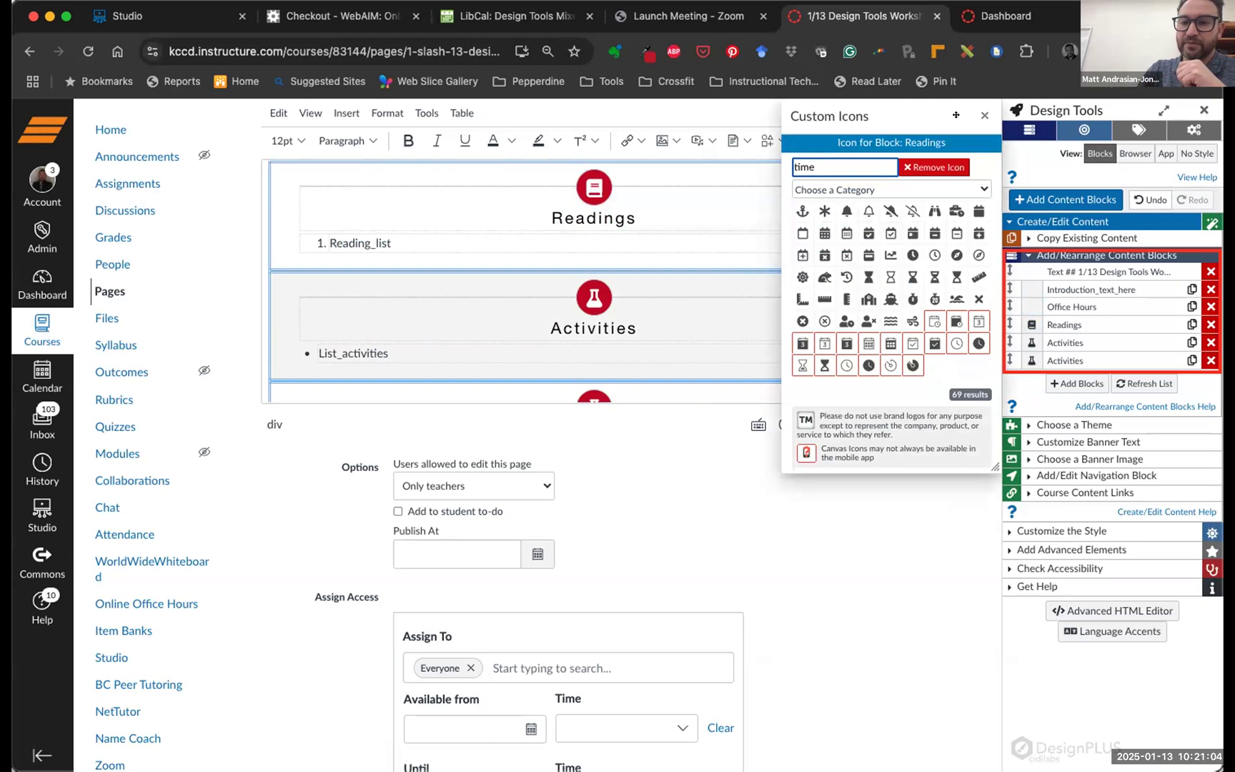
pyautogui.click(1028, 306)
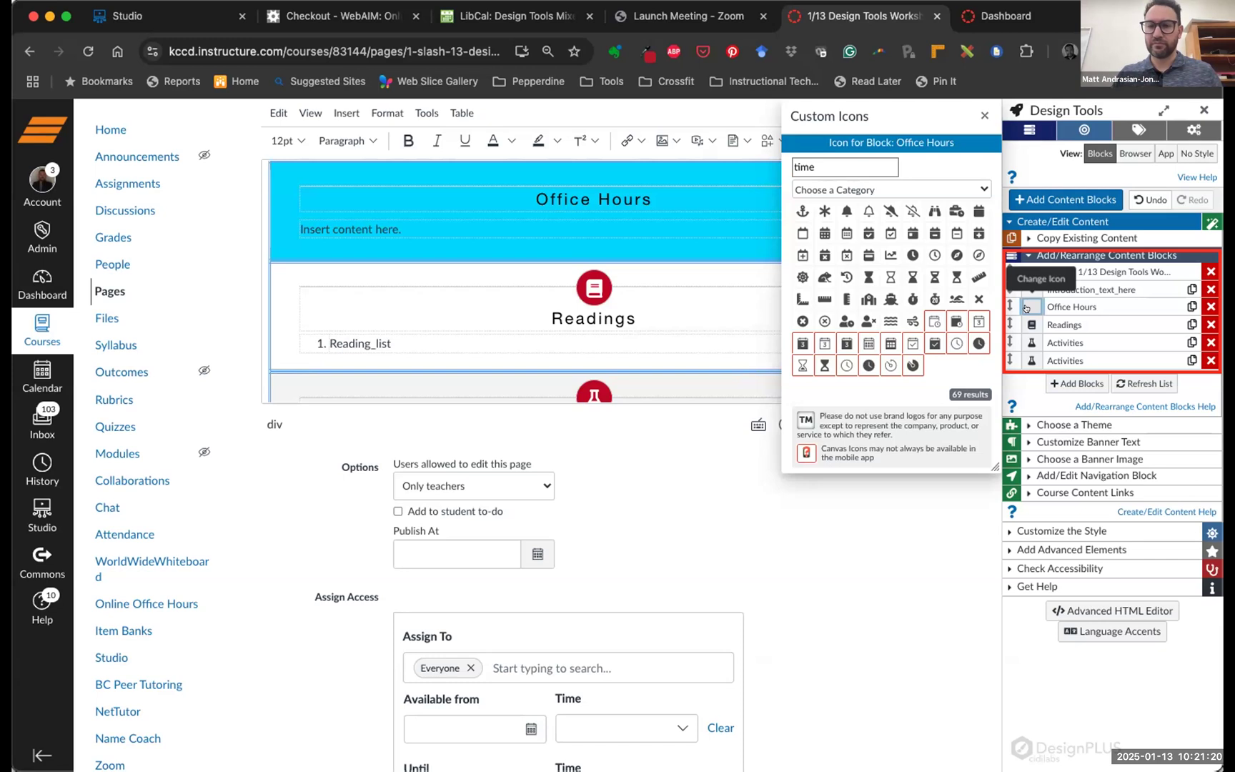
pyautogui.doubleClick(804, 167)
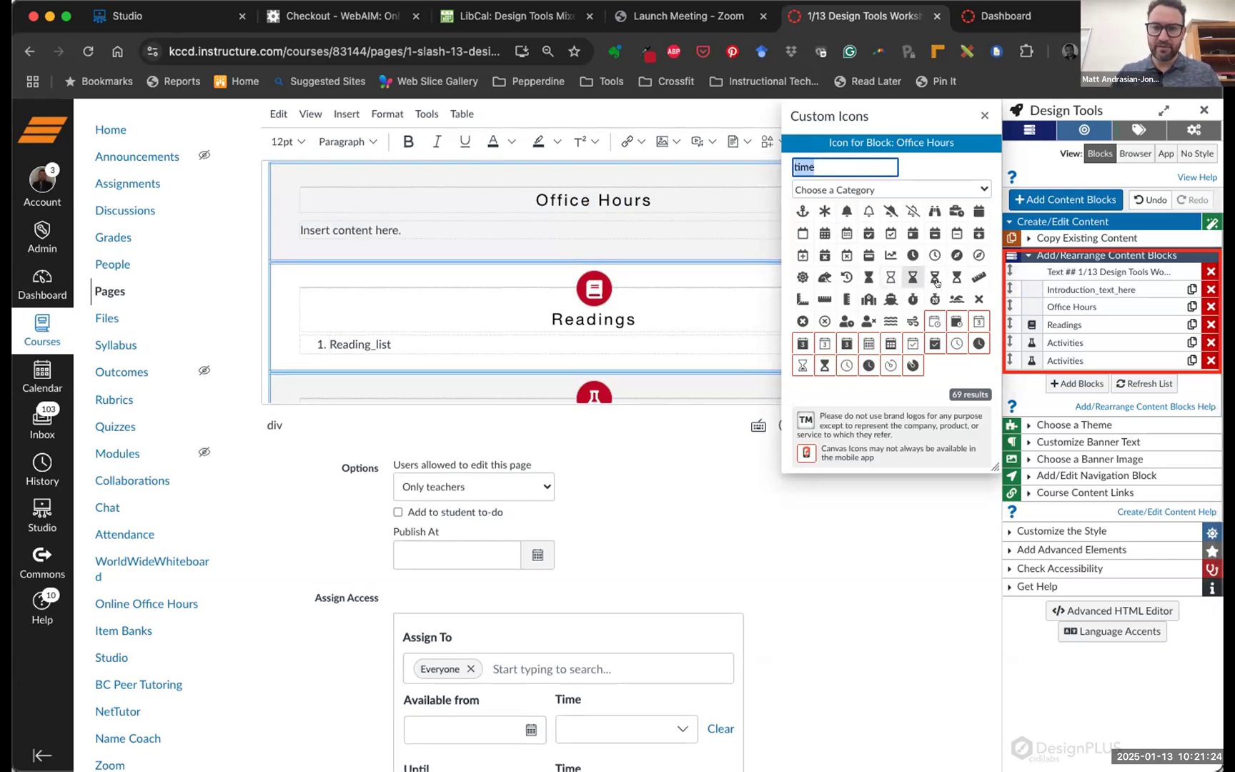
# Give Office Hours the hourglass icon, then collapse the Add/Rearrange Content Blocks list
pyautogui.click(890, 276)
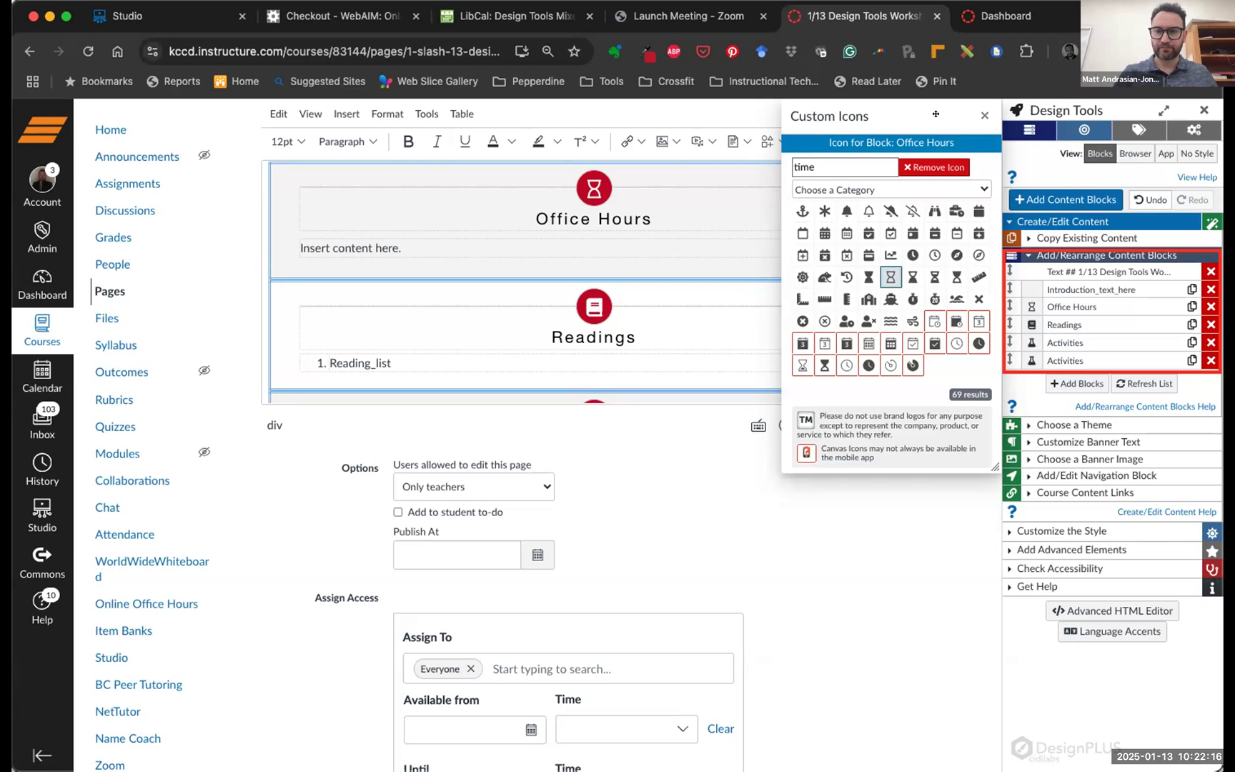
pyautogui.click(984, 115)
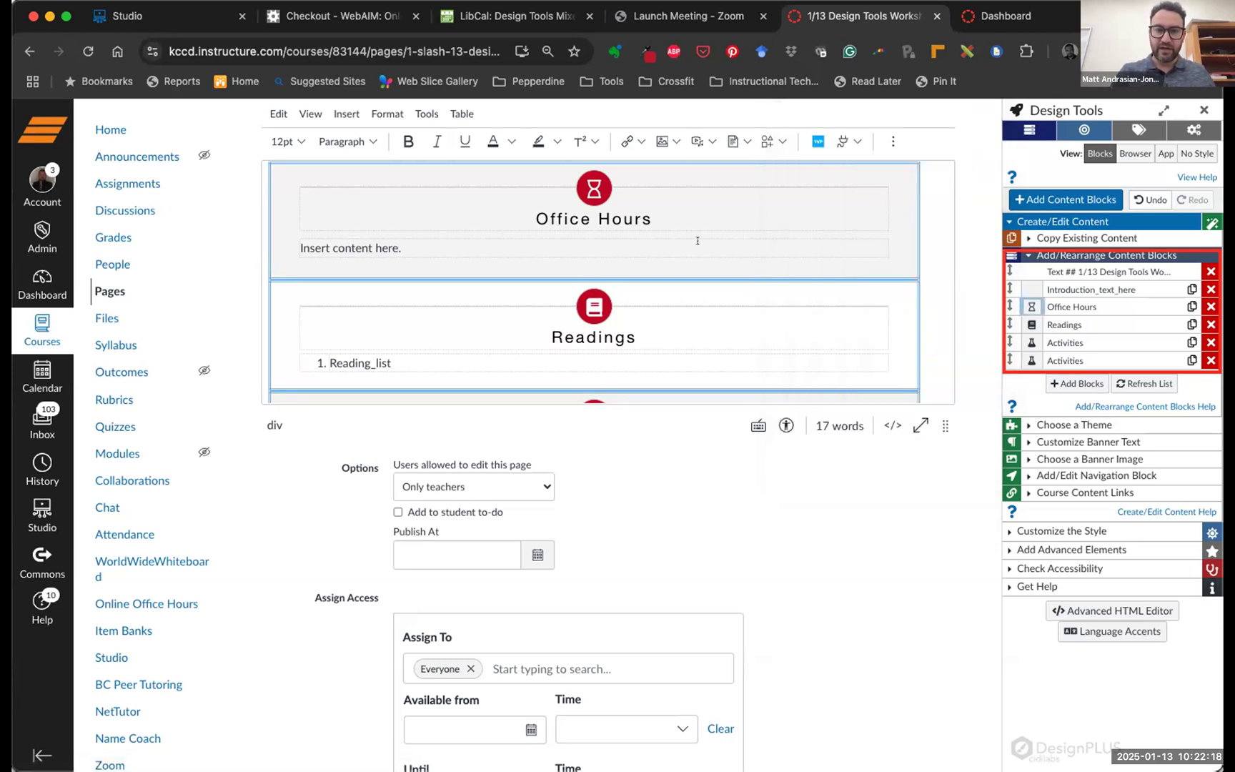
pyautogui.scroll(-2, 698, 242)
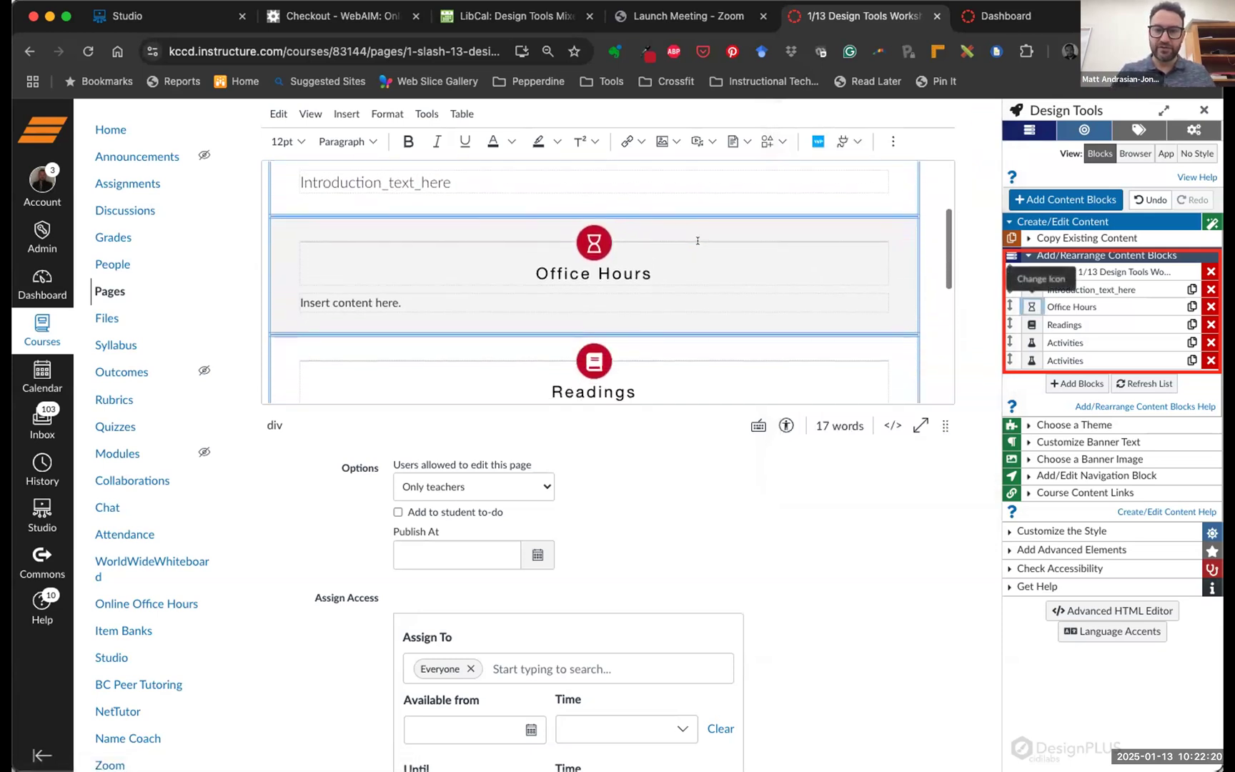
pyautogui.scroll(-5, 656, 251)
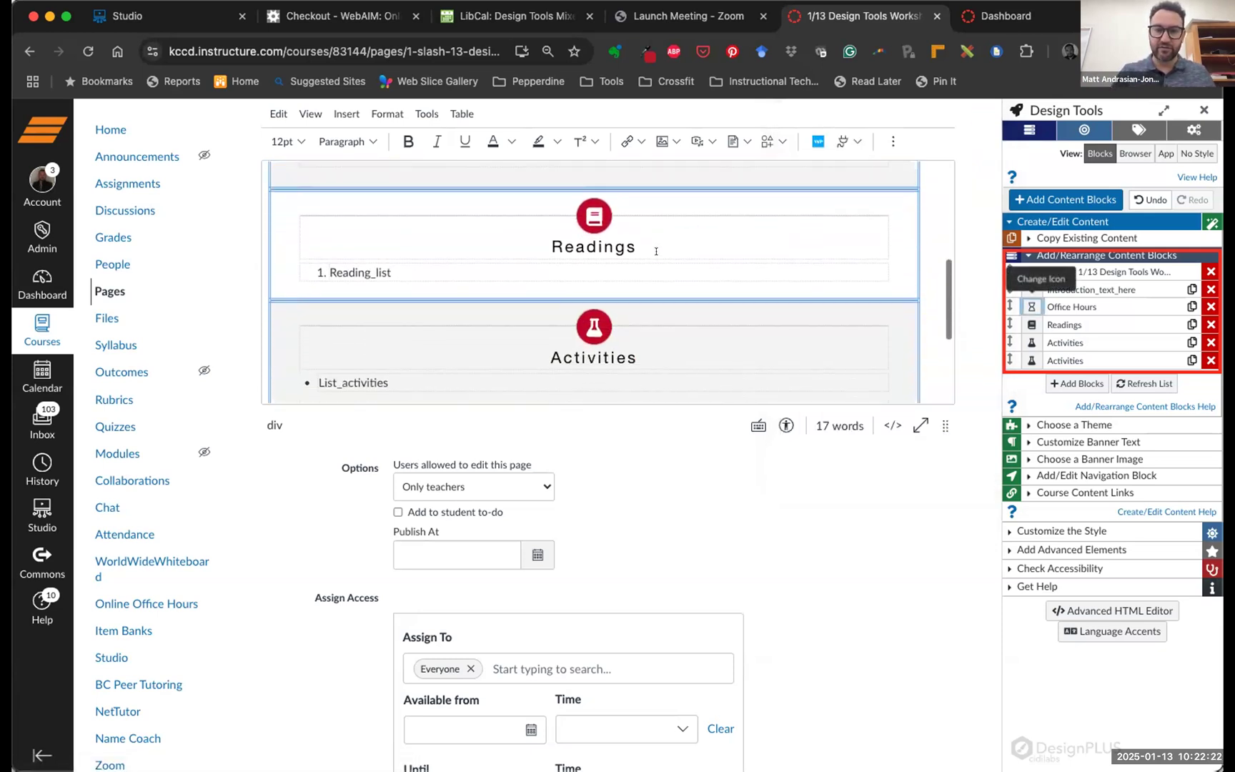
pyautogui.scroll(-2, 580, 308)
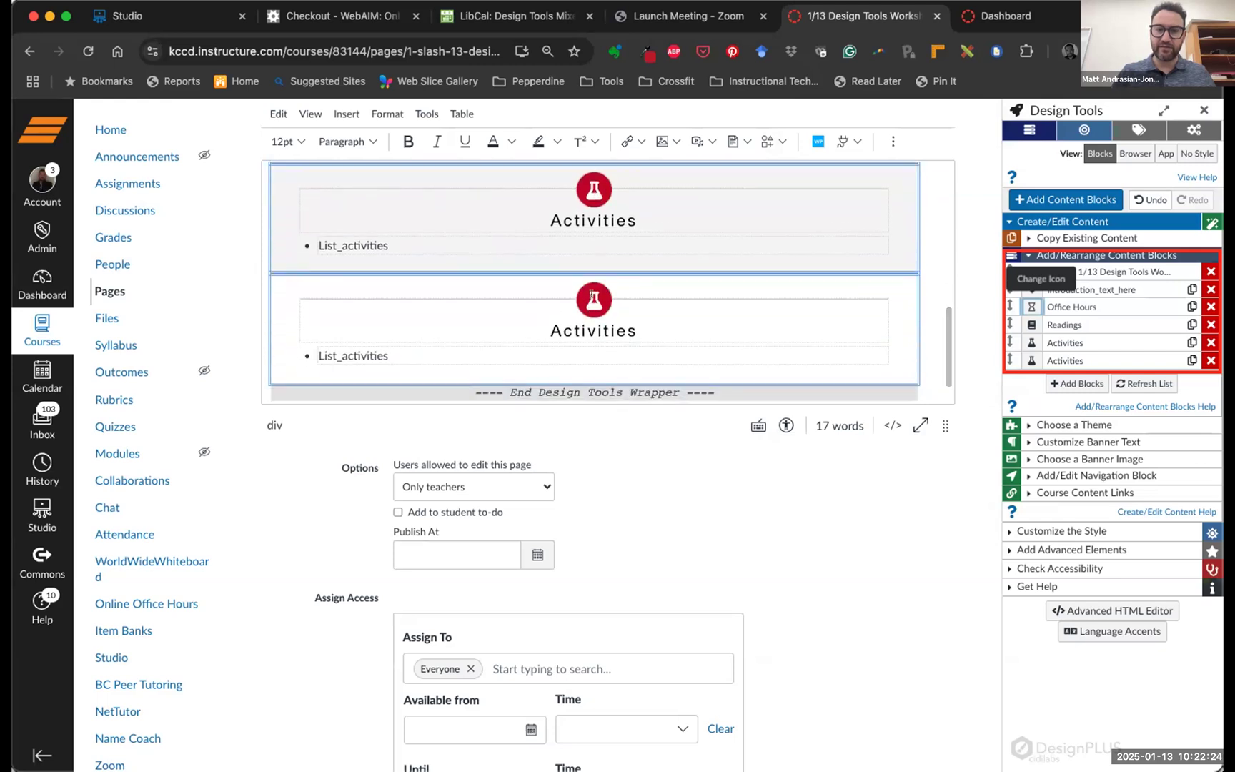
pyautogui.scroll(3, 580, 307)
pyautogui.scroll(2, 601, 271)
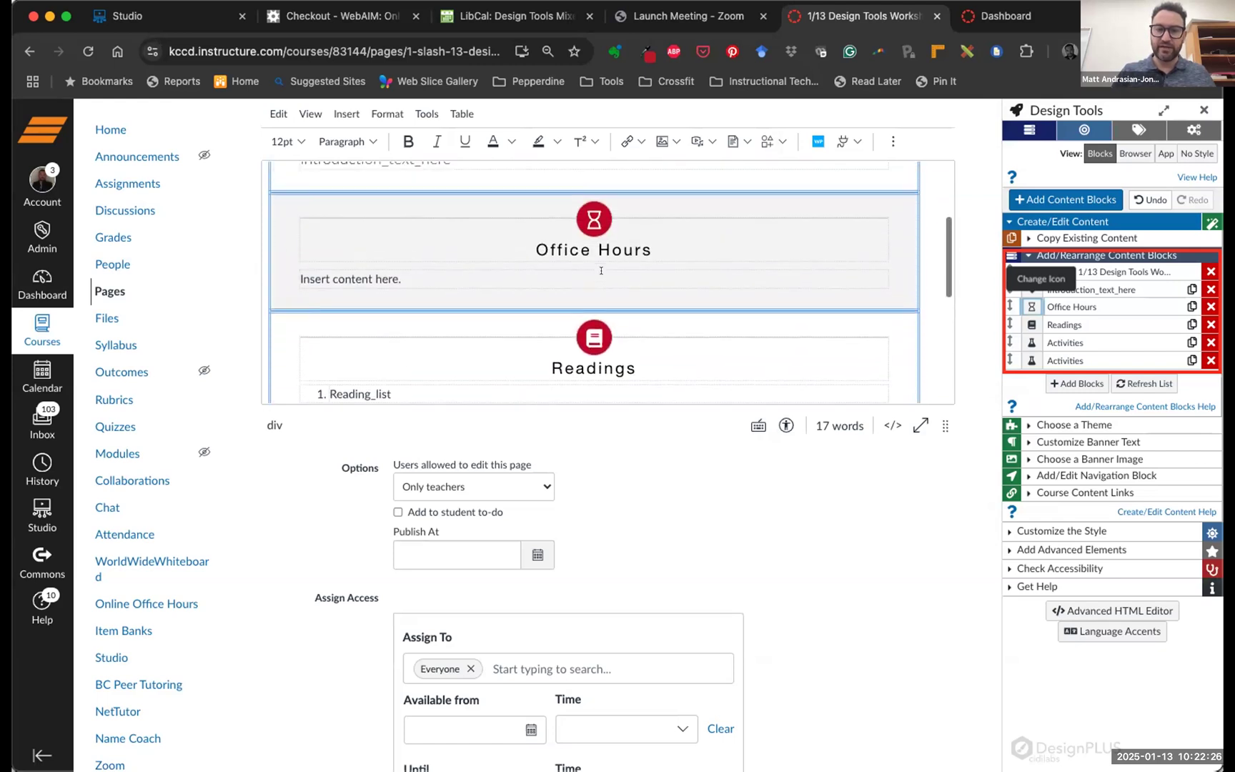
pyautogui.scroll(3, 643, 278)
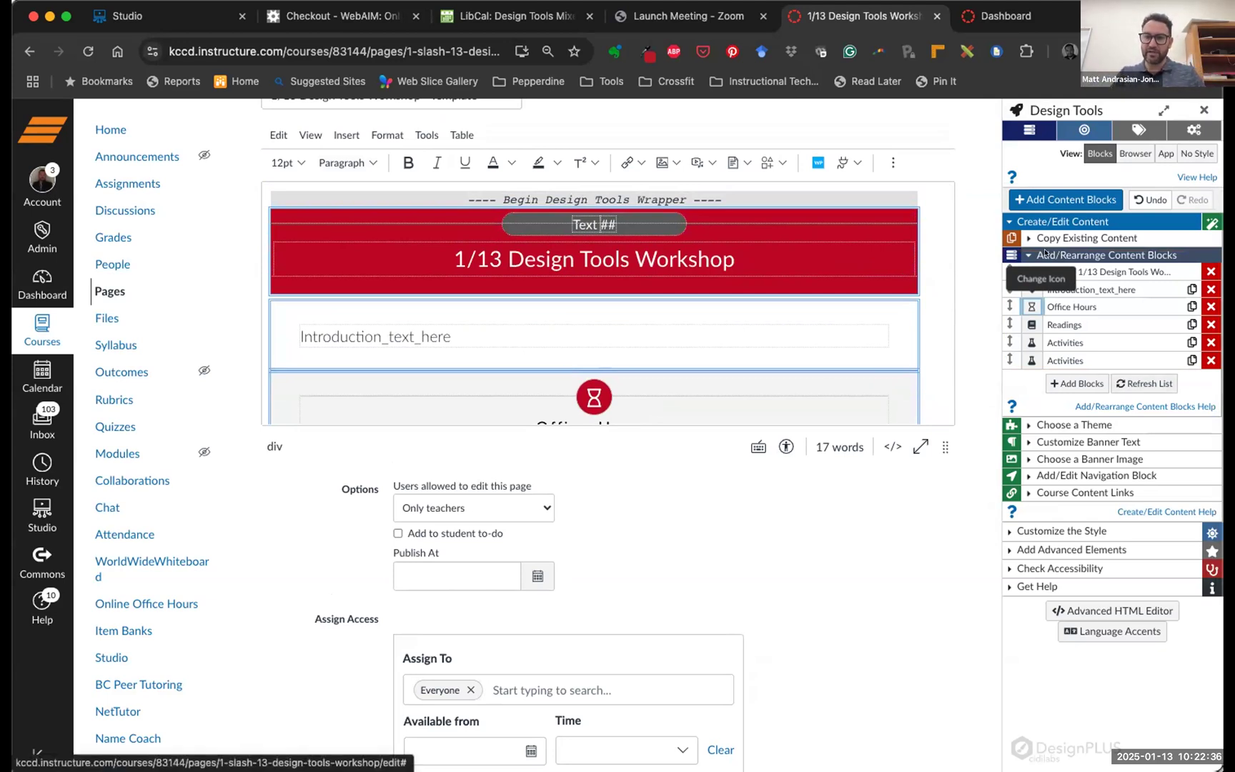
pyautogui.click(1023, 254)
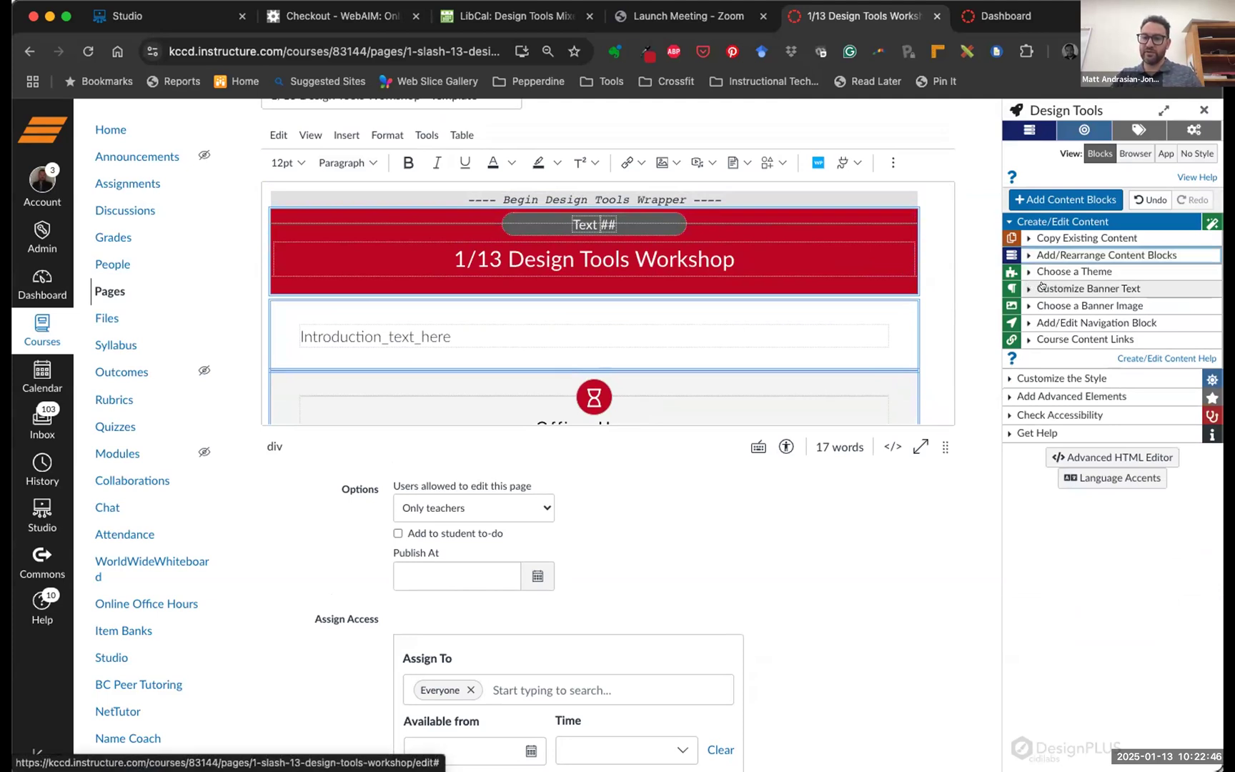
# Expand Customize Banner Text and select the '1/13 Design Tools Workshop' title in the red banner
pyautogui.click(1028, 286)
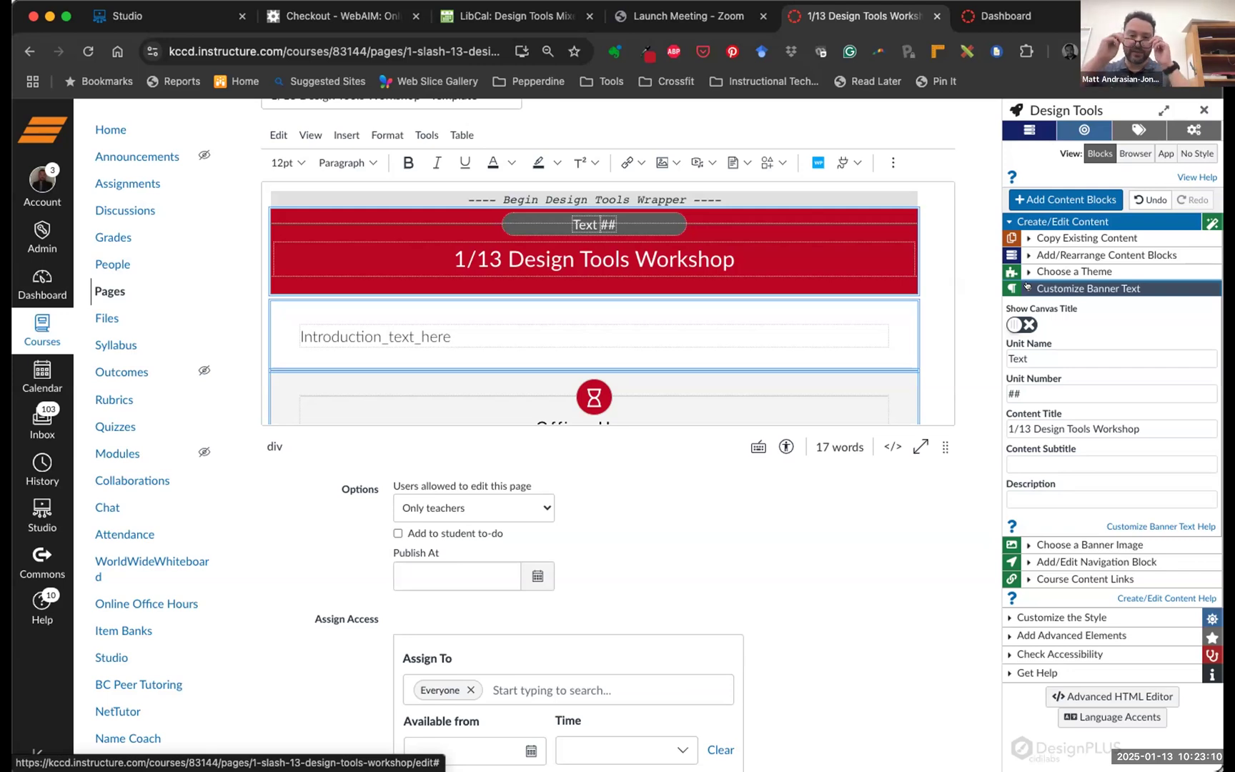
pyautogui.click(736, 255)
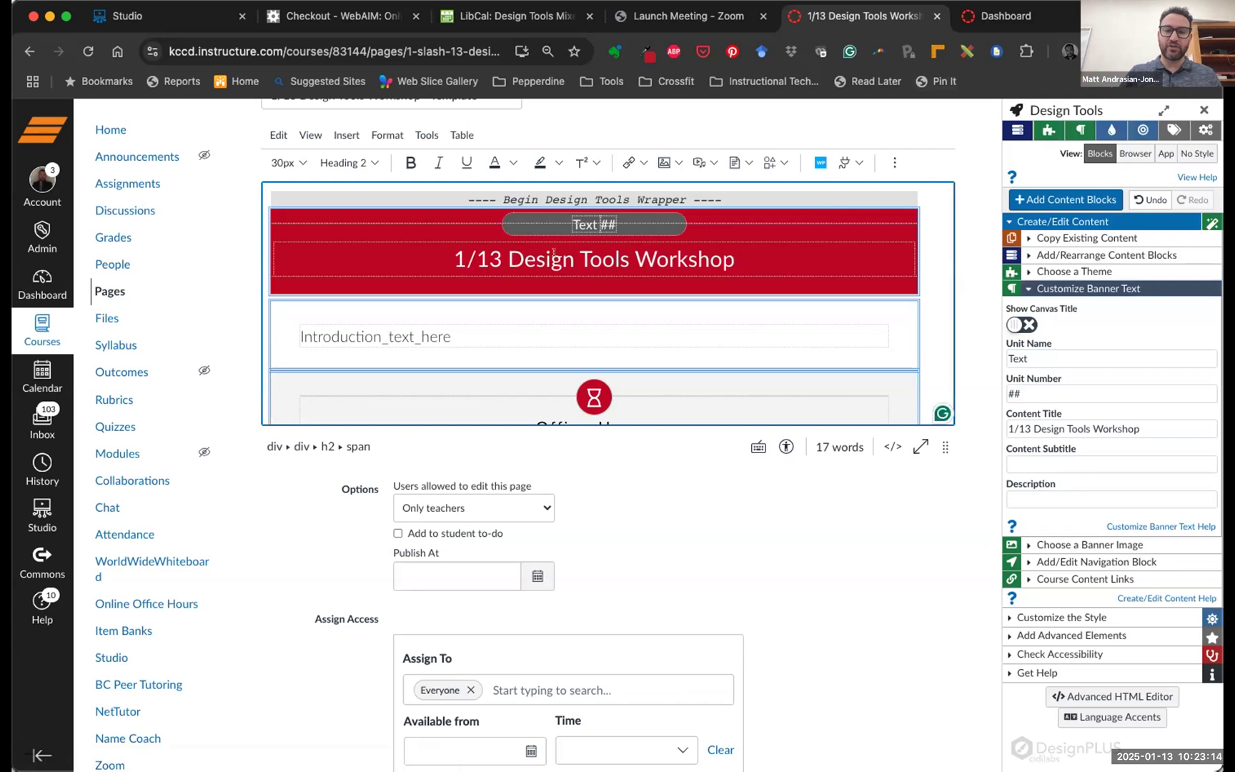
pyautogui.moveTo(456, 256); pyautogui.dragTo(758, 255)
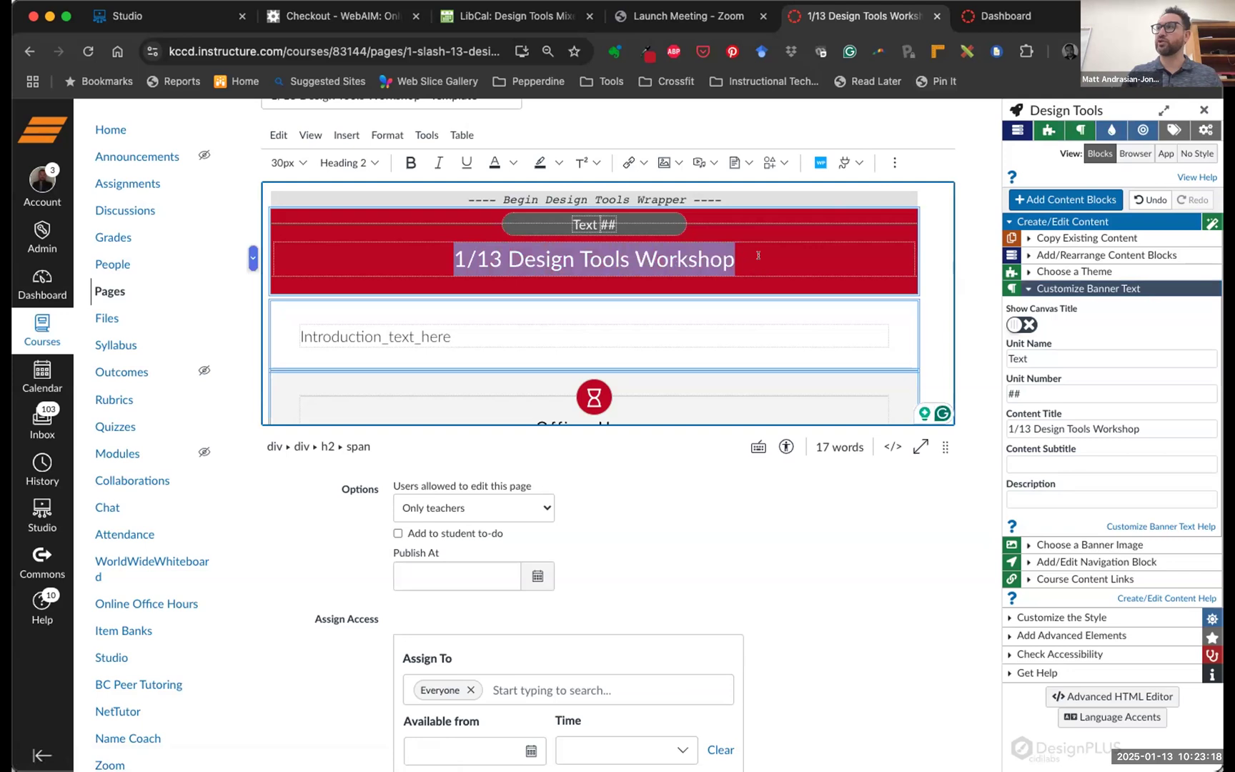
pyautogui.click(751, 255)
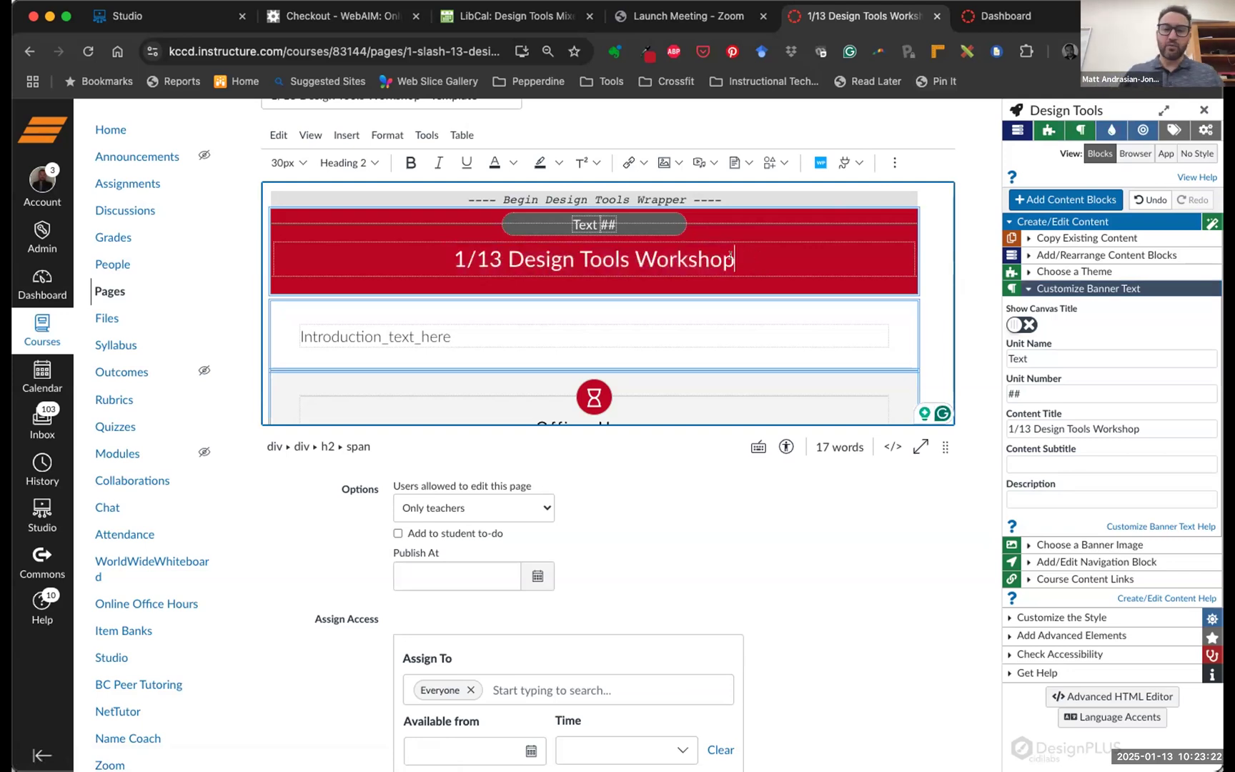
pyautogui.moveTo(734, 255); pyautogui.dragTo(136, 218)
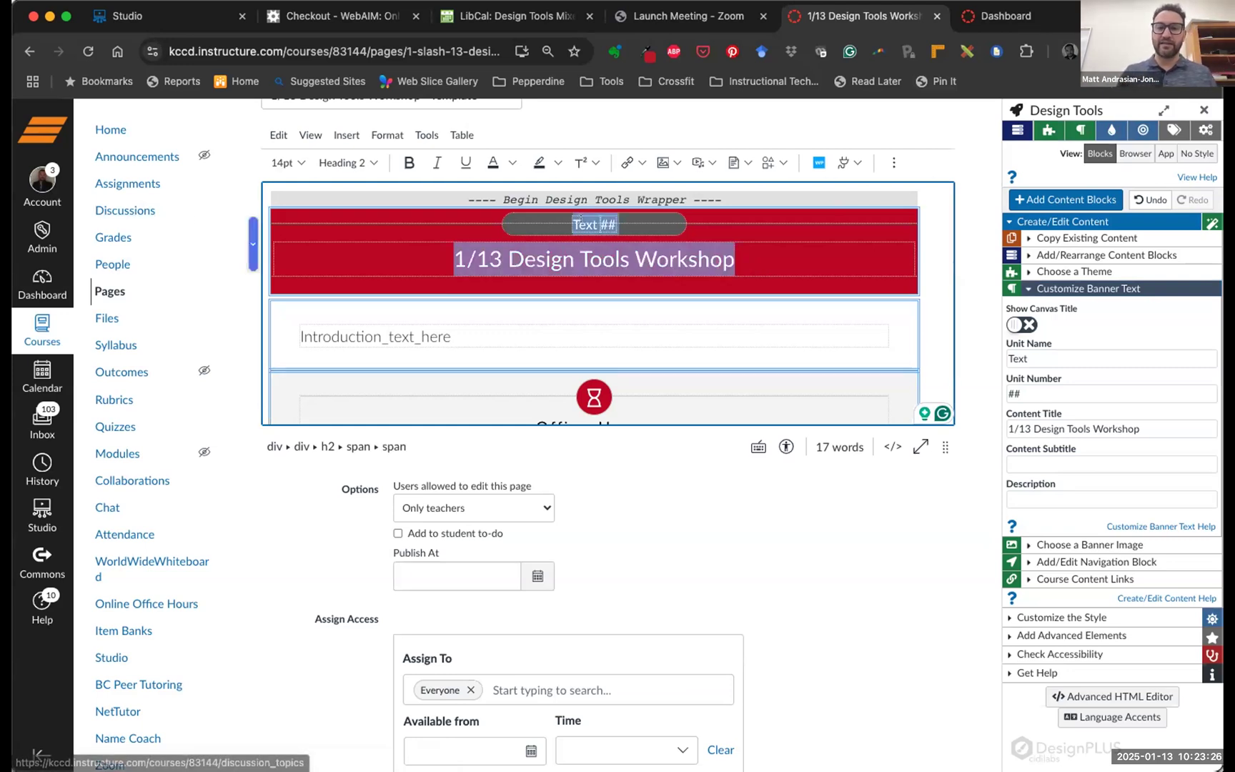
pyautogui.moveTo(735, 256); pyautogui.dragTo(434, 255)
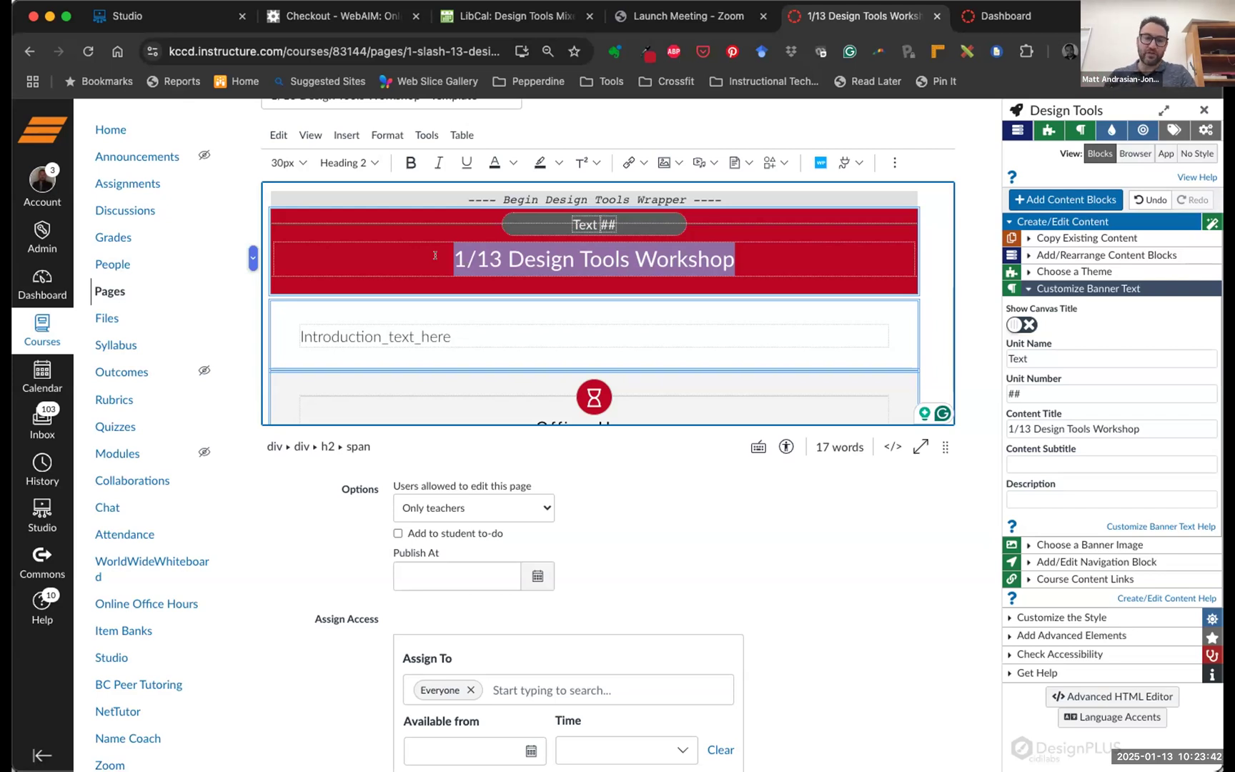
pyautogui.click(535, 258)
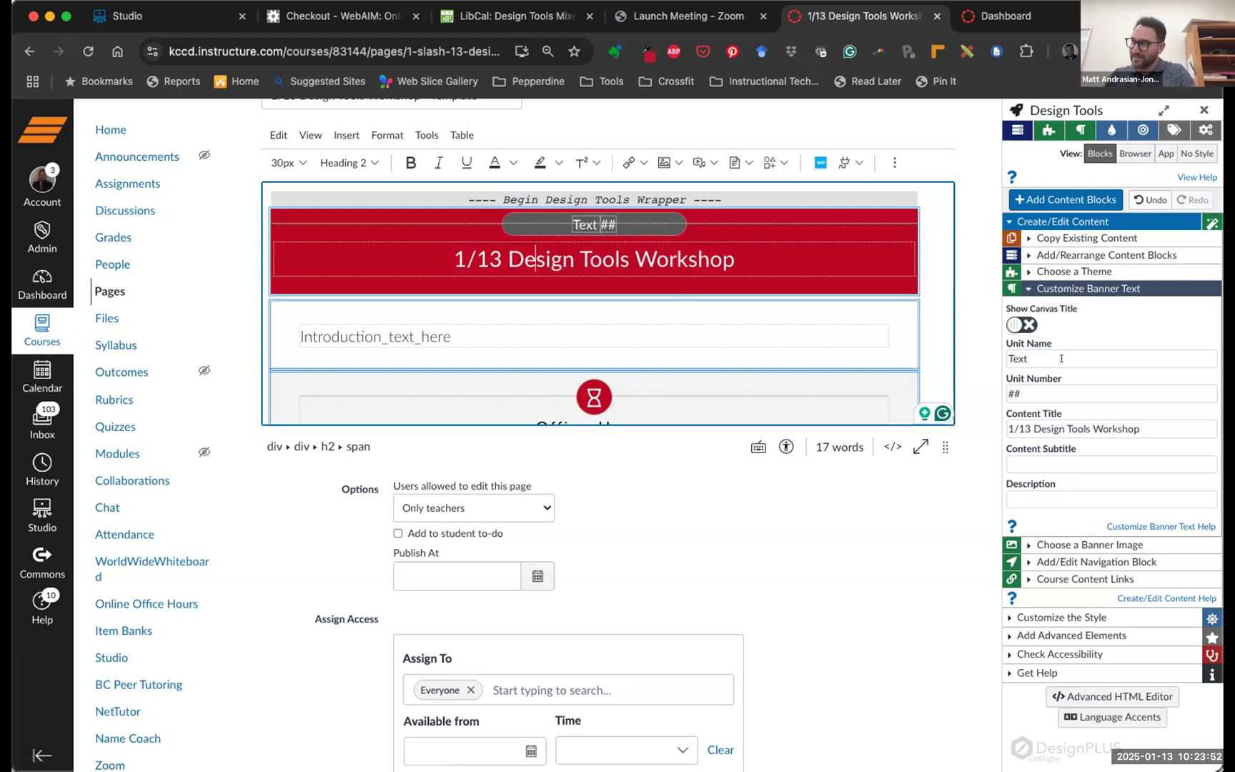
# Change the banner unit name from 'Text' to ENG and the unit number from '##' to B2
pyautogui.moveTo(1060, 358); pyautogui.dragTo(1007, 346)
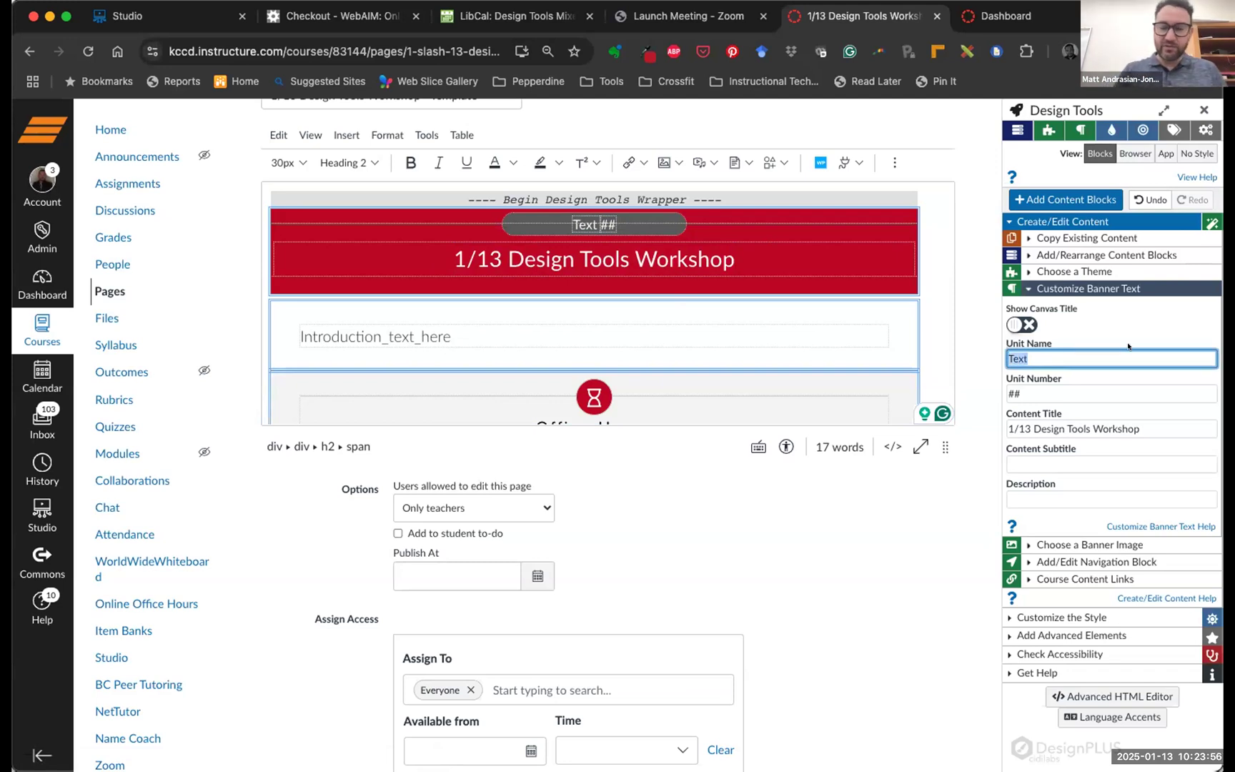
pyautogui.write('ENG')
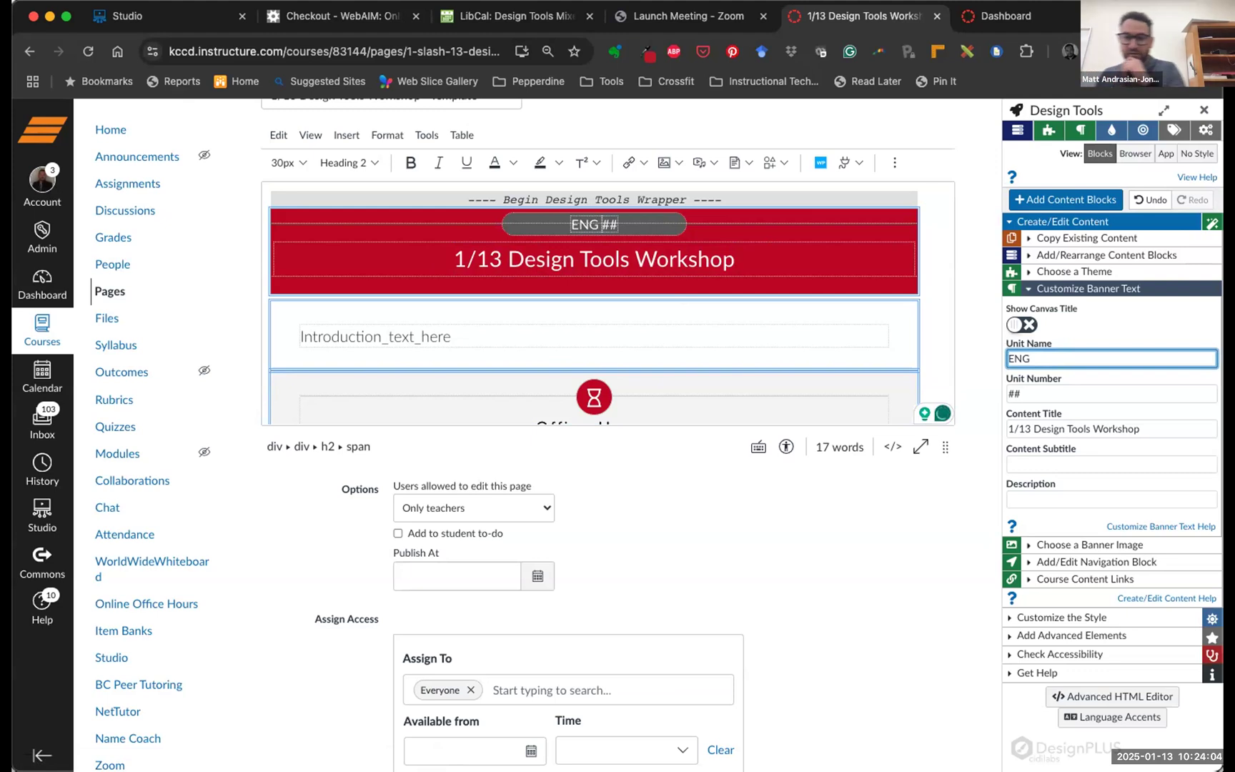
pyautogui.click(1023, 389)
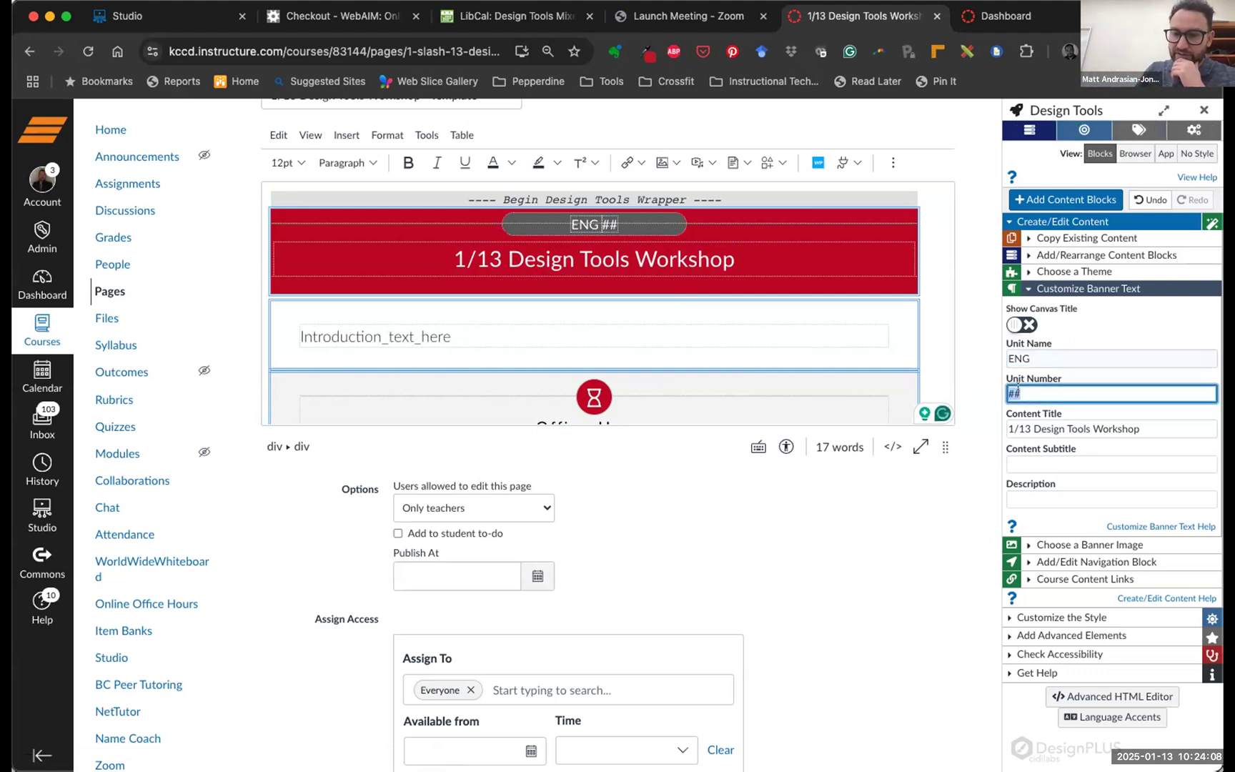
pyautogui.write('B2')
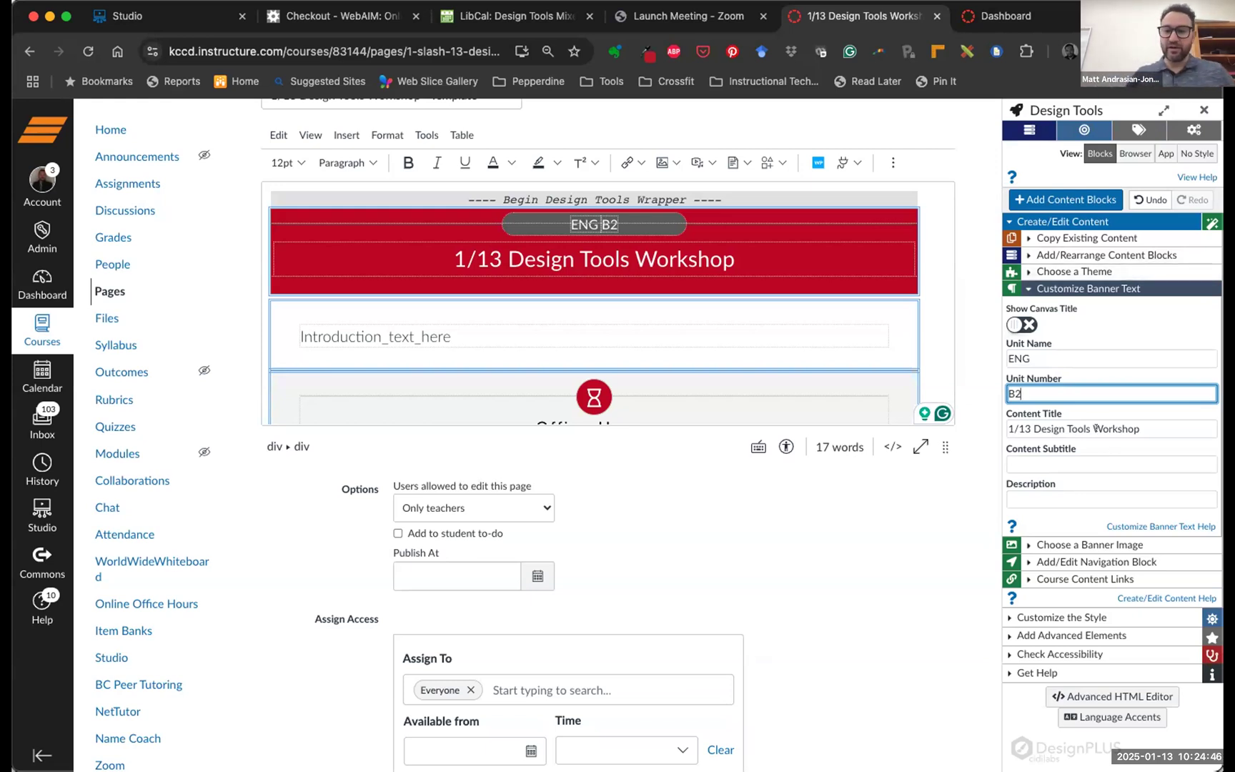
# Replace the banner content title with 'Weekly Introduction' and collapse the banner text settings
pyautogui.click(1139, 427)
pyautogui.moveTo(1139, 428); pyautogui.dragTo(997, 426)
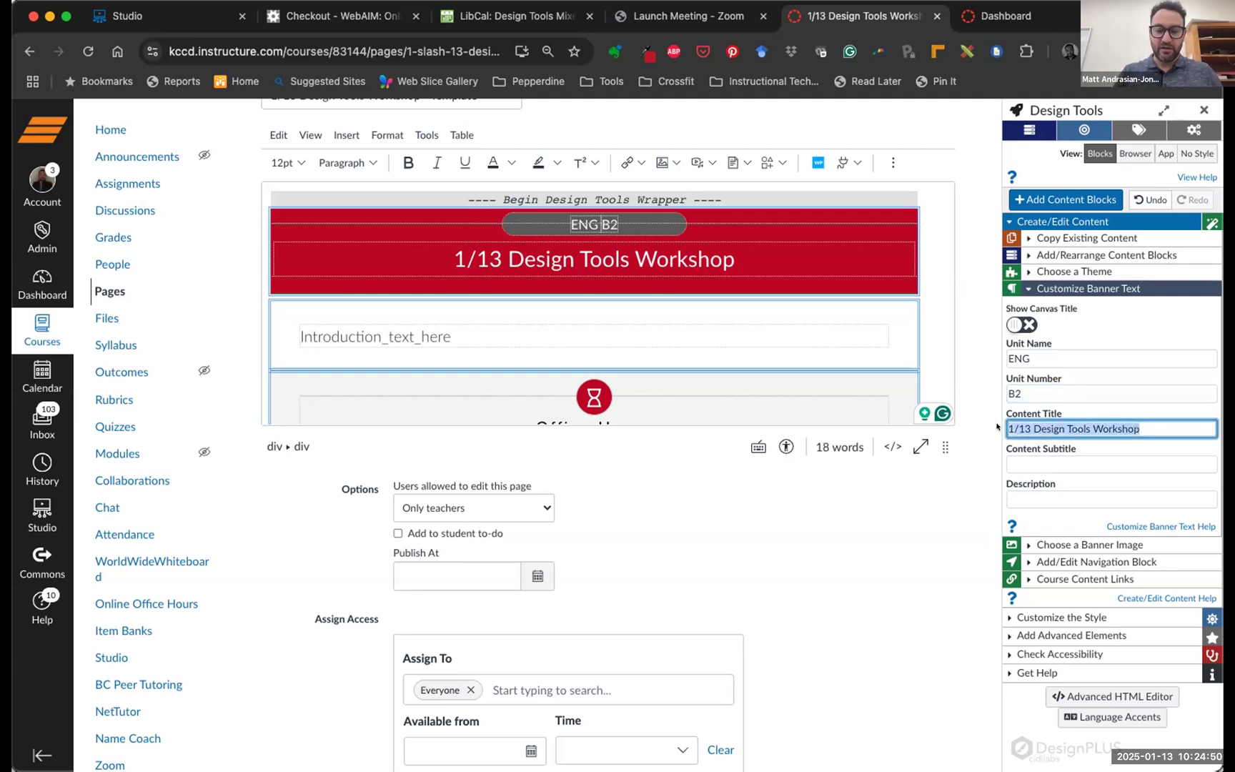
pyautogui.write('Weej')
pyautogui.press('BackSpace')
pyautogui.write('kly Introduction')
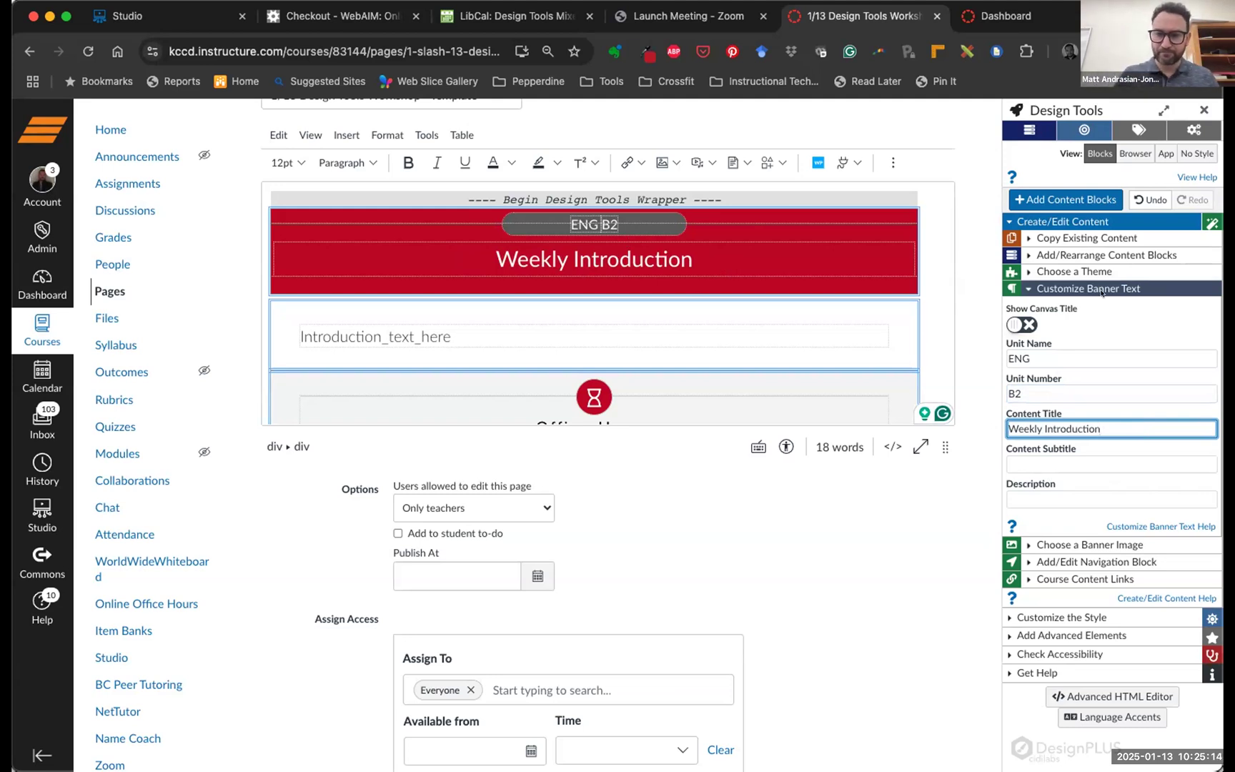
pyautogui.click(1066, 286)
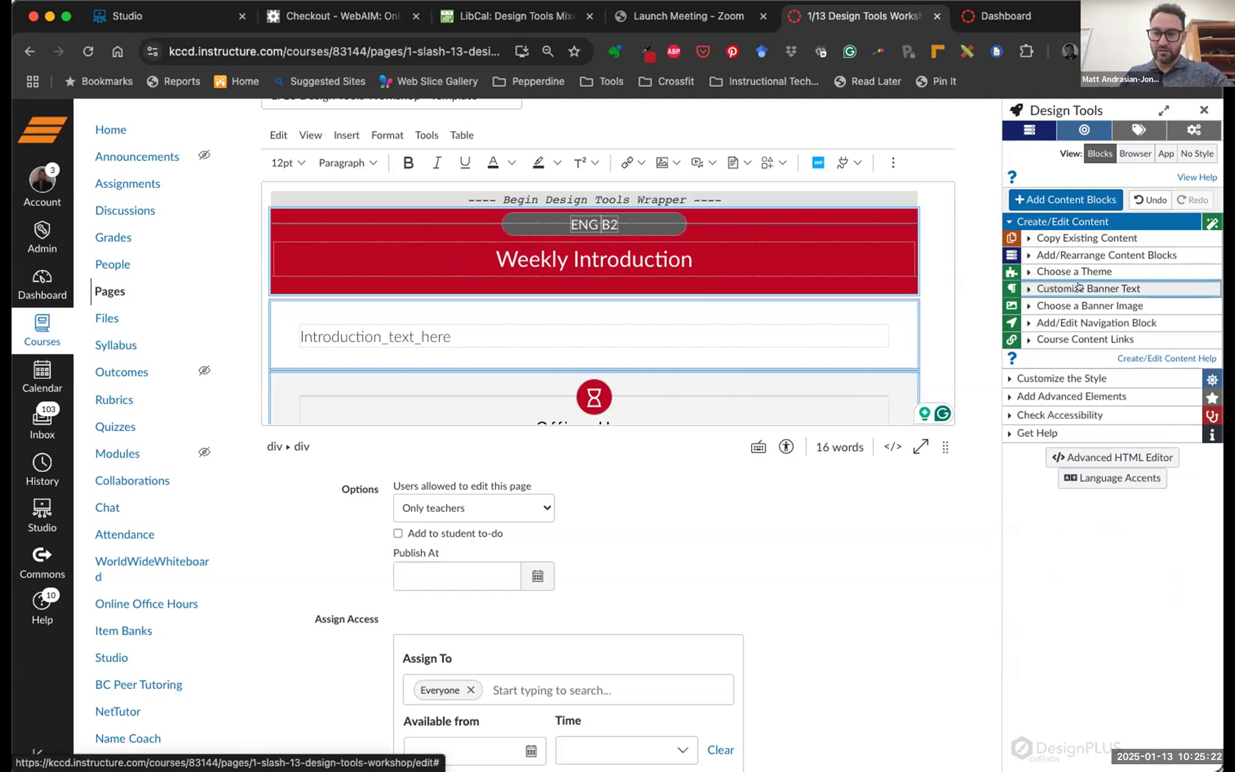
pyautogui.click(1077, 287)
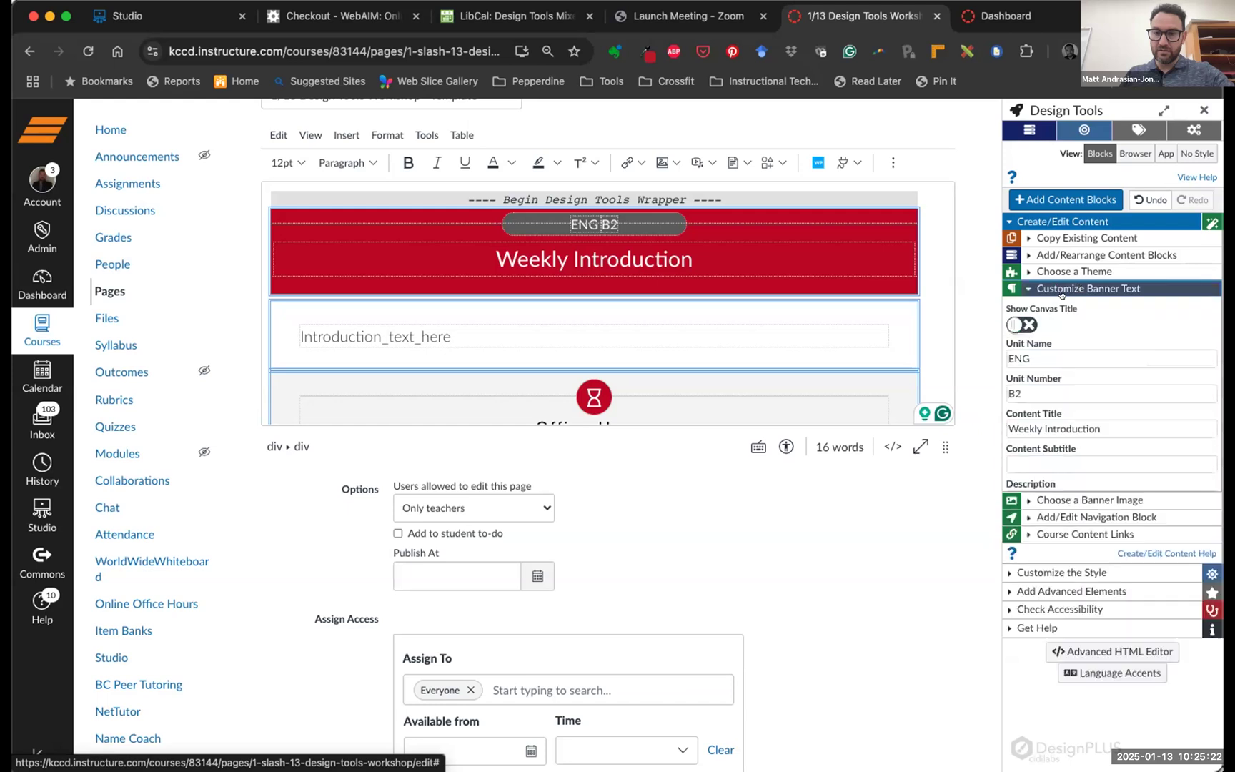
pyautogui.doubleClick(1023, 387)
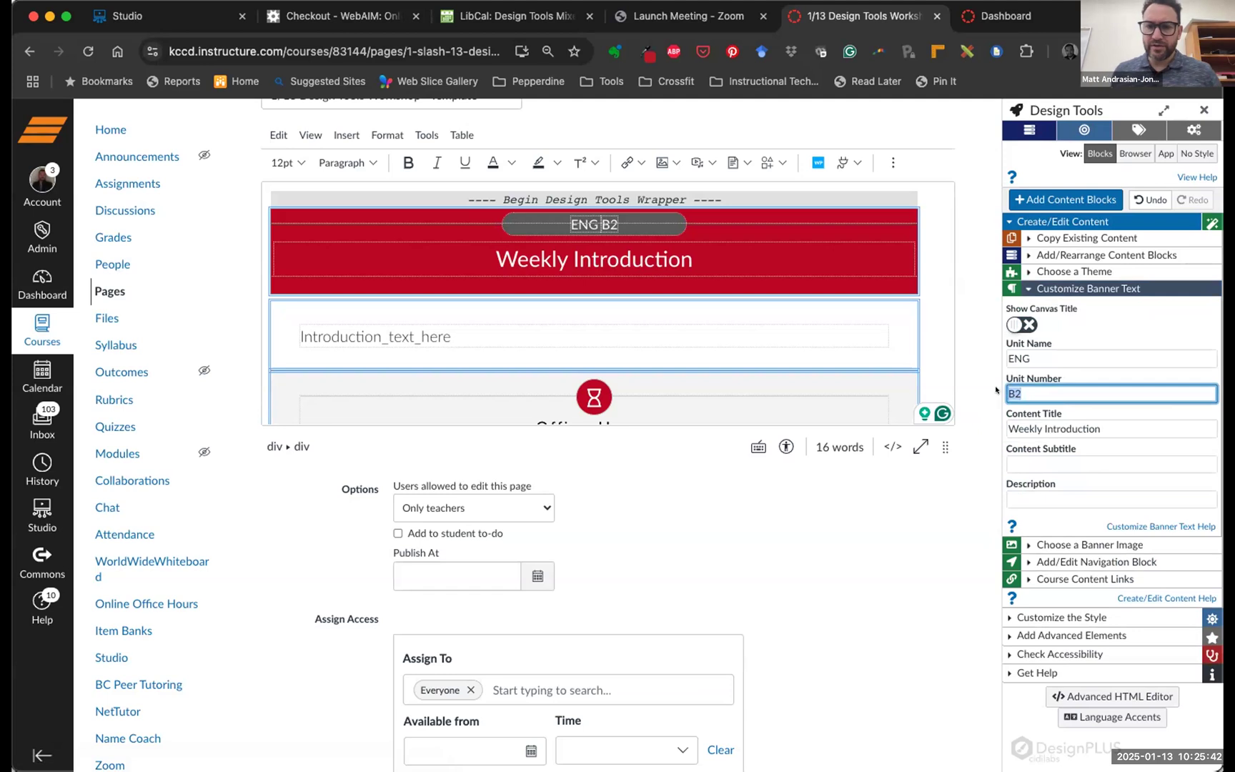
pyautogui.click(1064, 286)
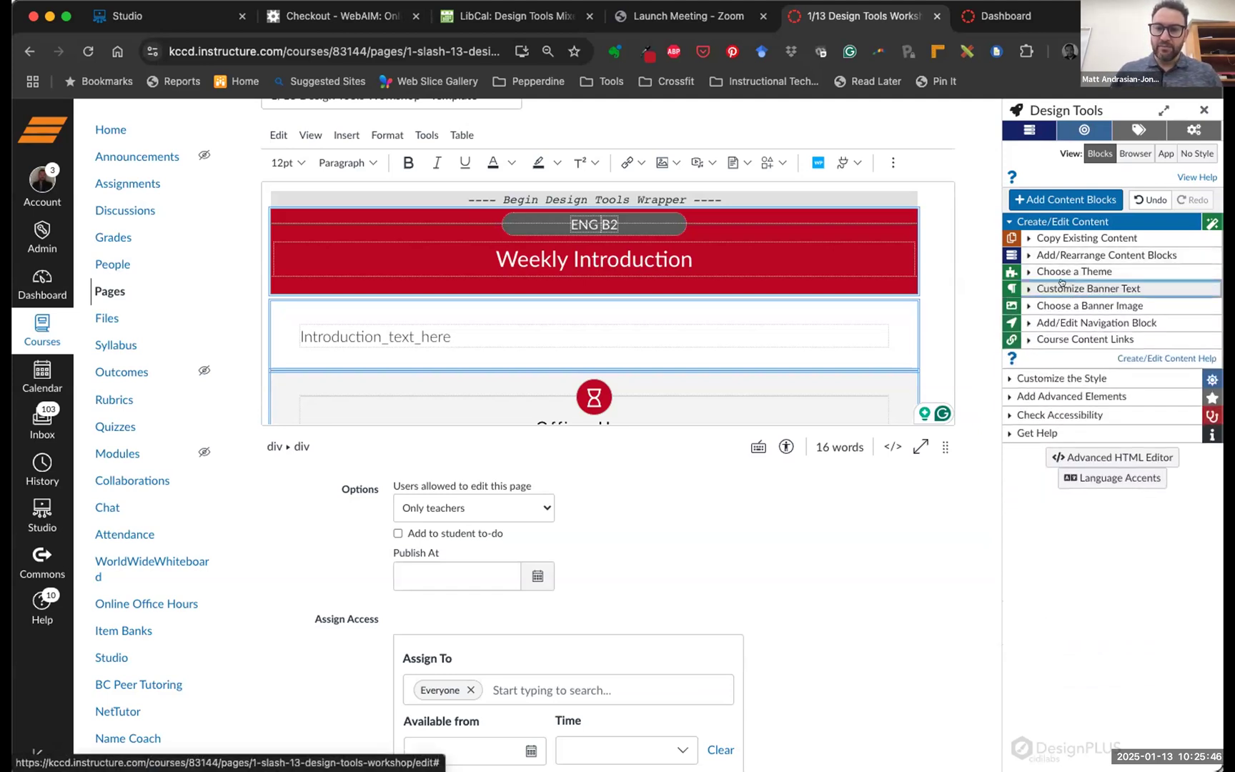
# From the Dashboard, open Substantive Interaction in the Flex: Online Teaching Rubric course
pyautogui.click(1000, 16)
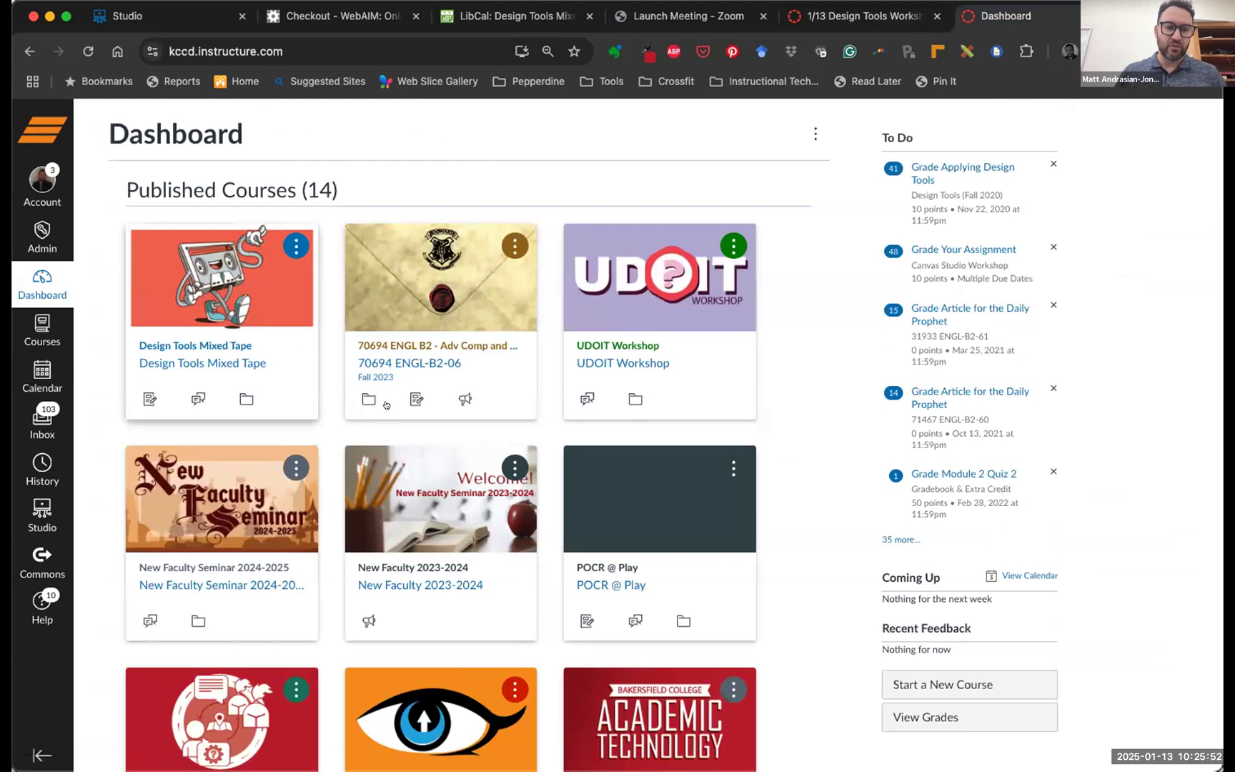
pyautogui.scroll(-15, 513, 508)
pyautogui.scroll(3, 513, 508)
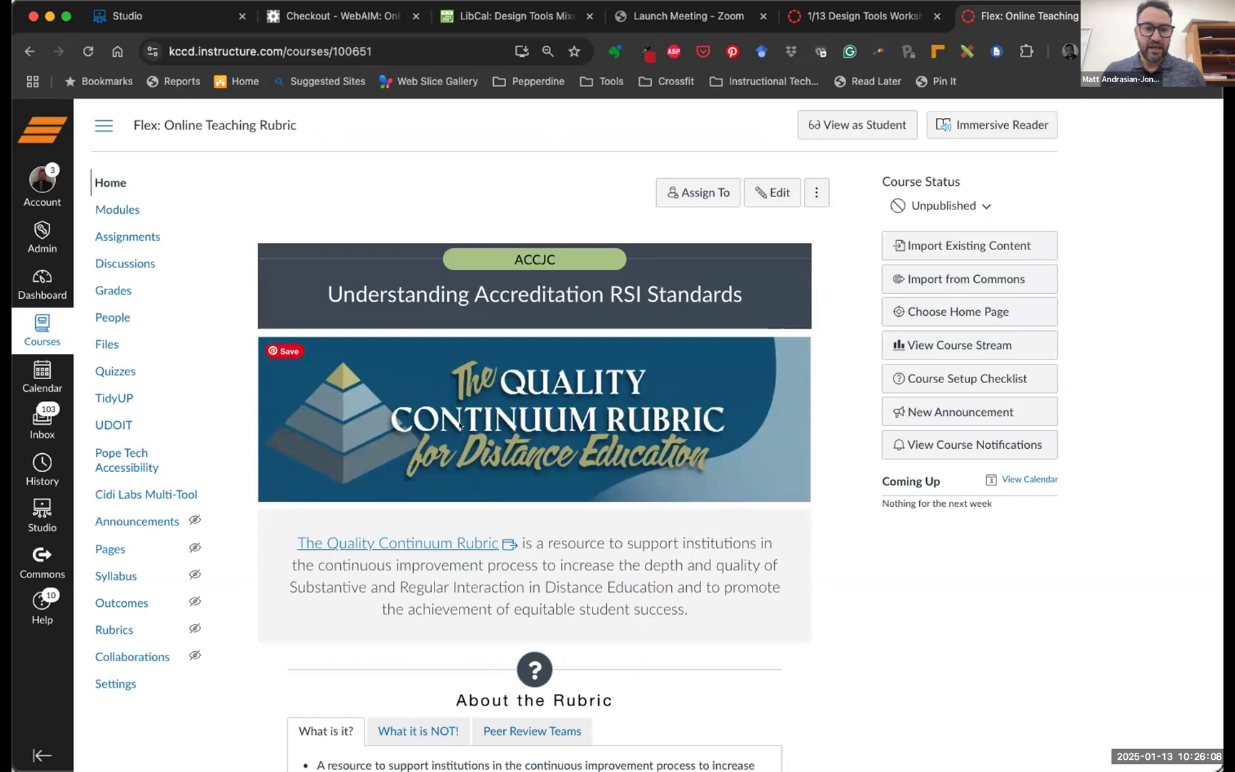
pyautogui.scroll(-3, 604, 446)
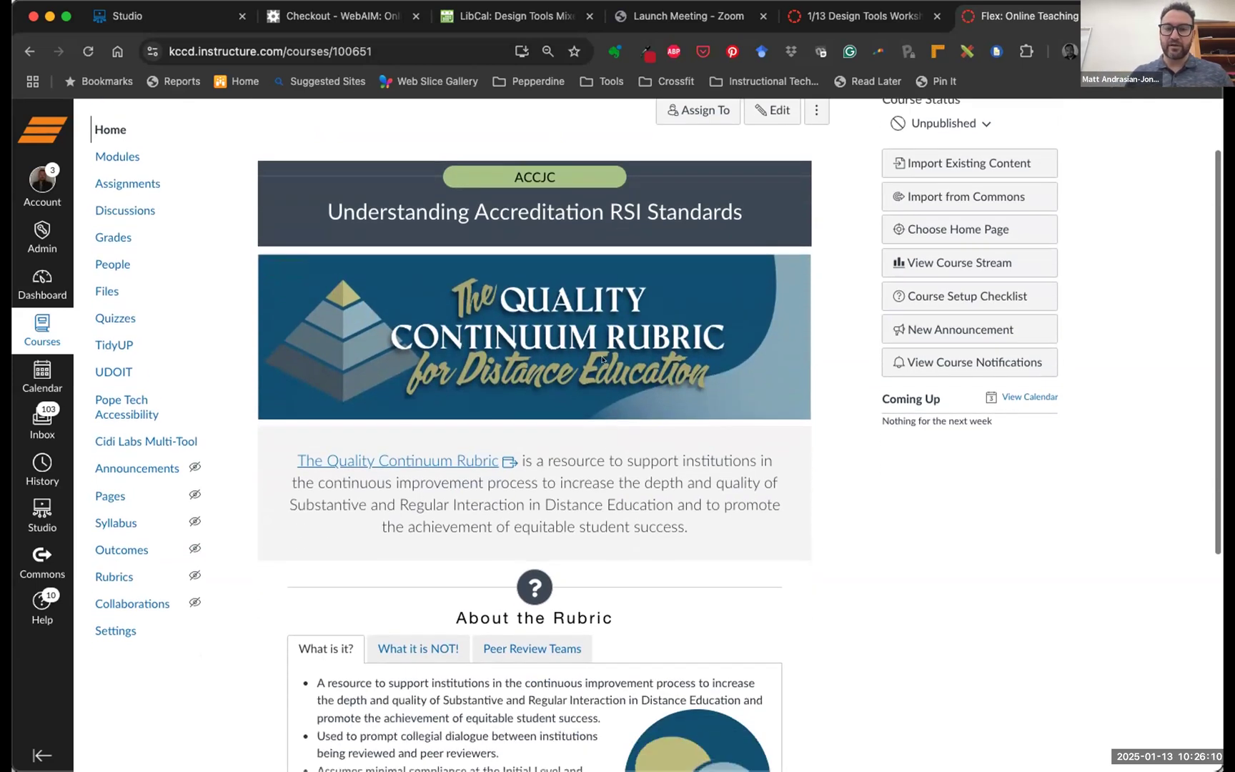
pyautogui.scroll(-3, 602, 371)
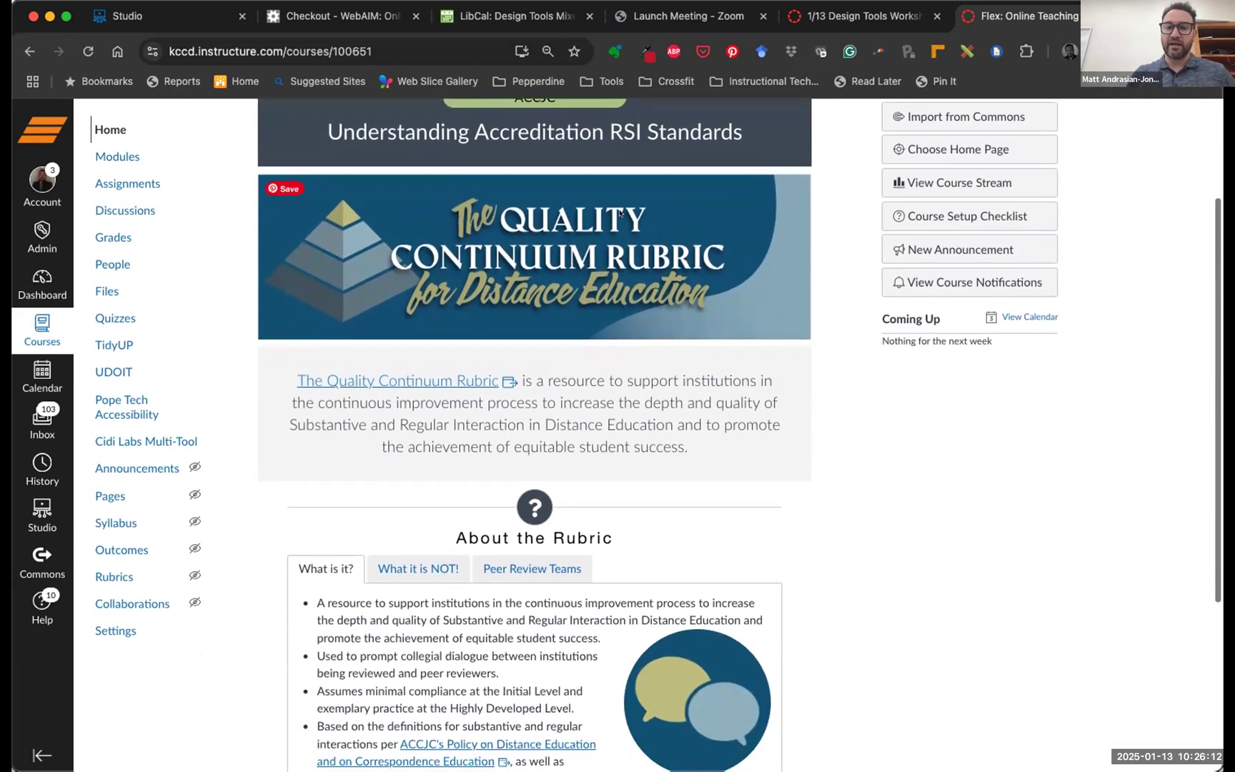
pyautogui.scroll(-10, 612, 312)
pyautogui.scroll(4, 603, 311)
pyautogui.scroll(5, 604, 312)
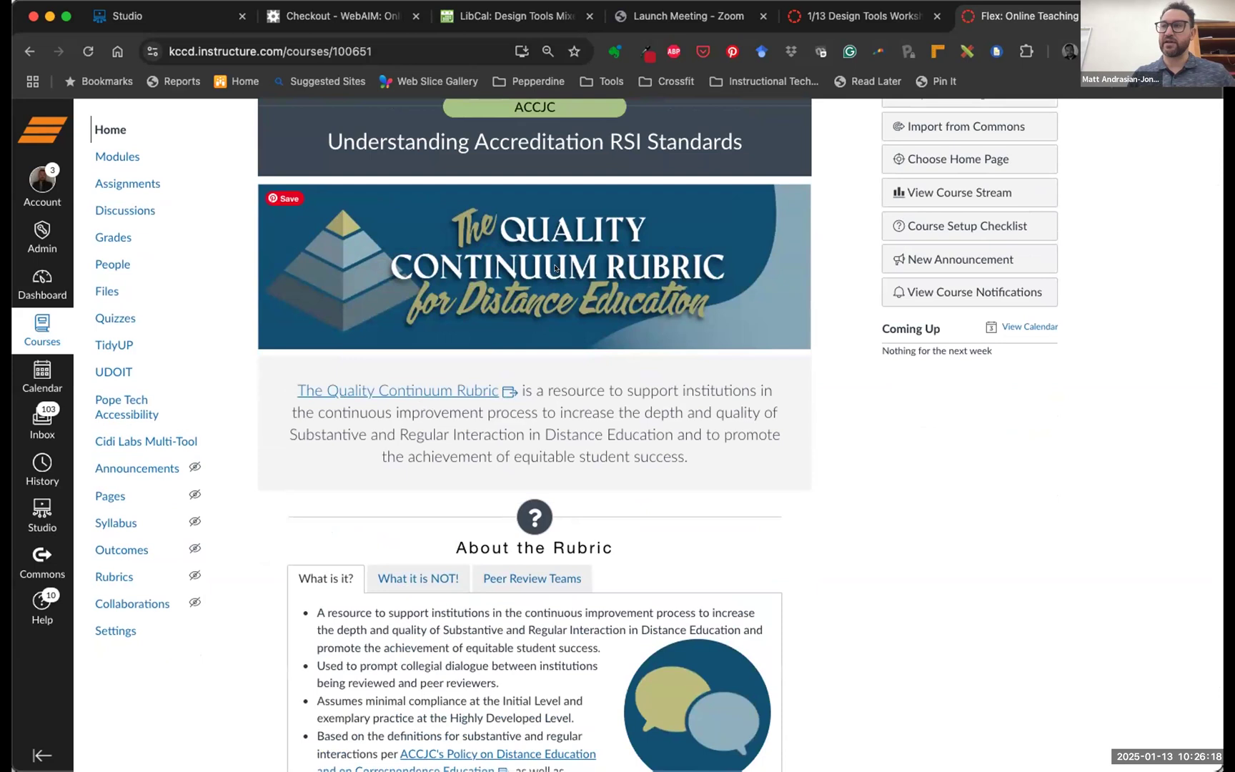
pyautogui.scroll(-10, 626, 291)
pyautogui.scroll(2, 664, 357)
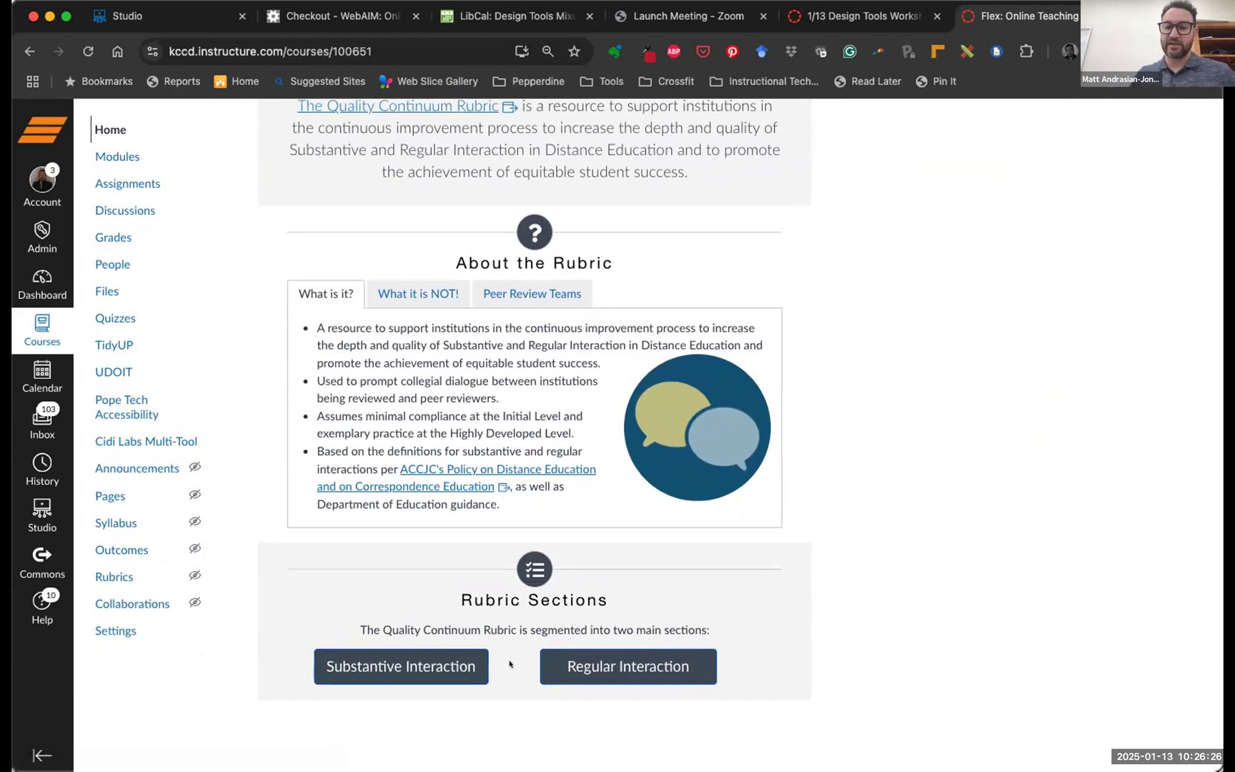
pyautogui.scroll(4, 592, 664)
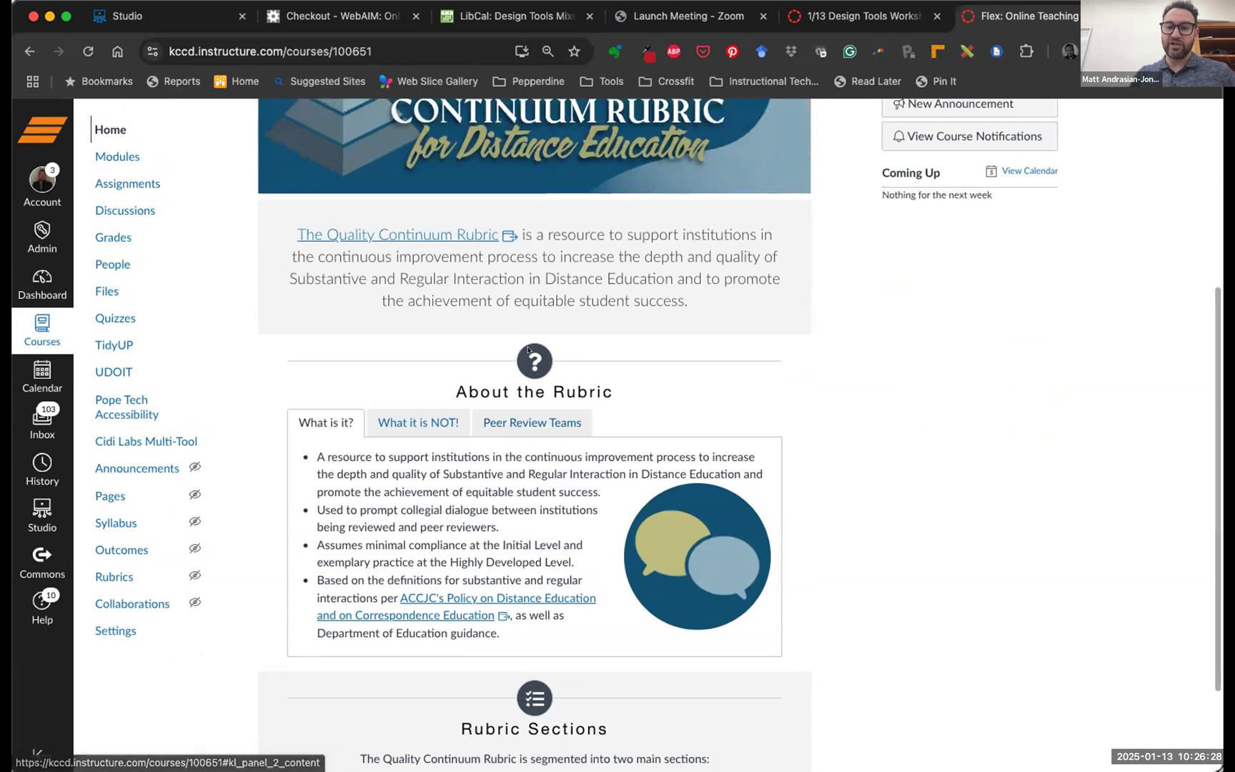
pyautogui.scroll(4, 678, 464)
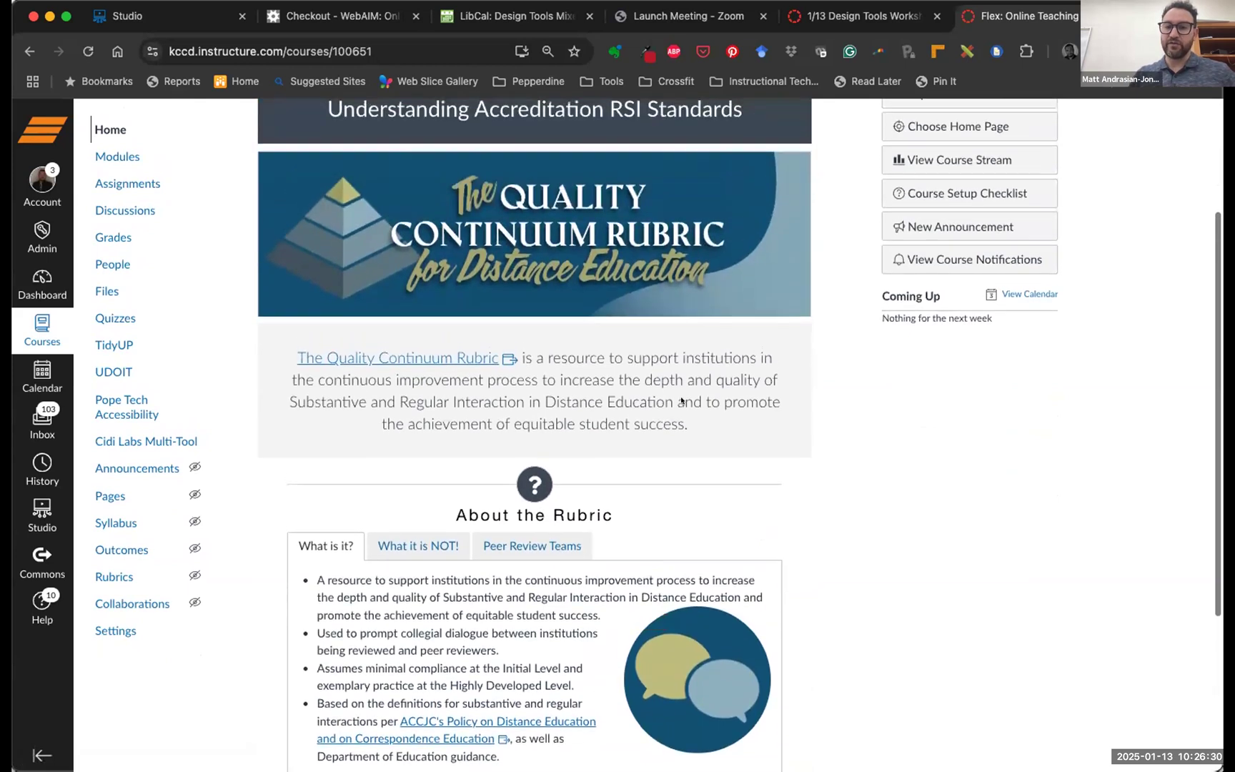
pyautogui.scroll(-8, 731, 295)
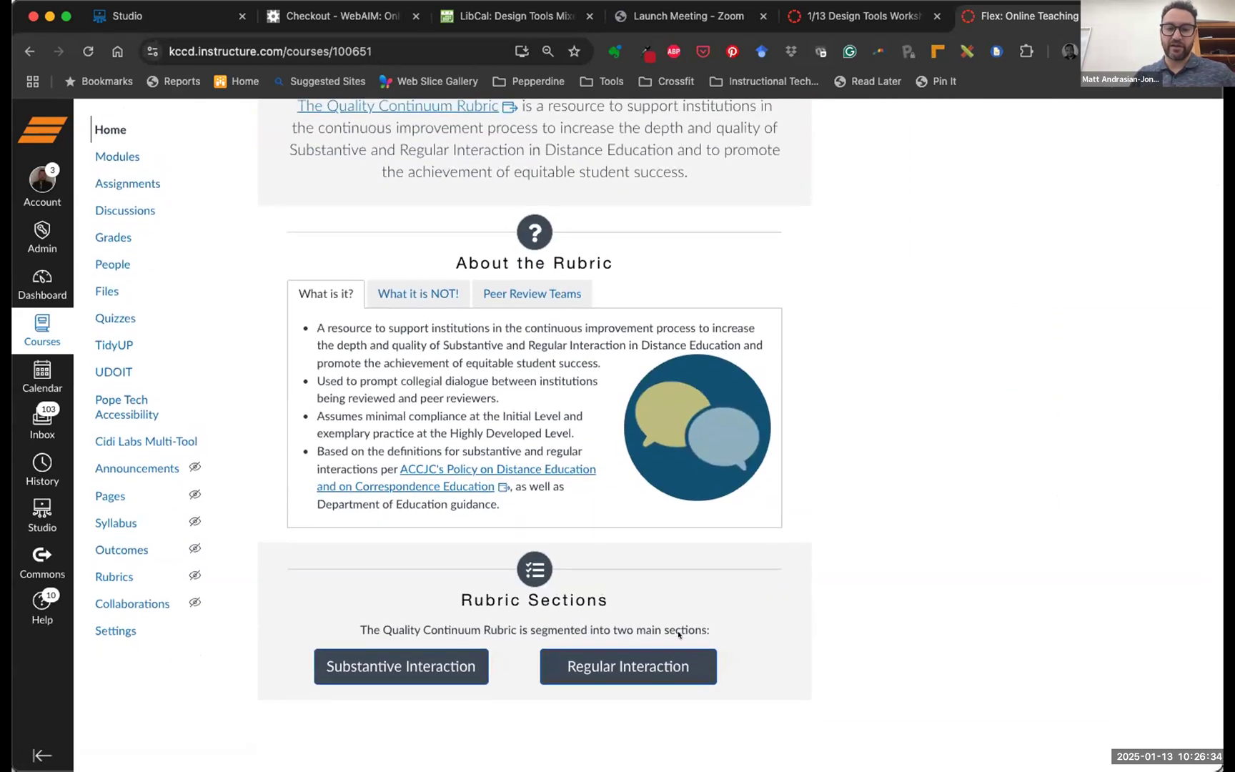
pyautogui.click(435, 663)
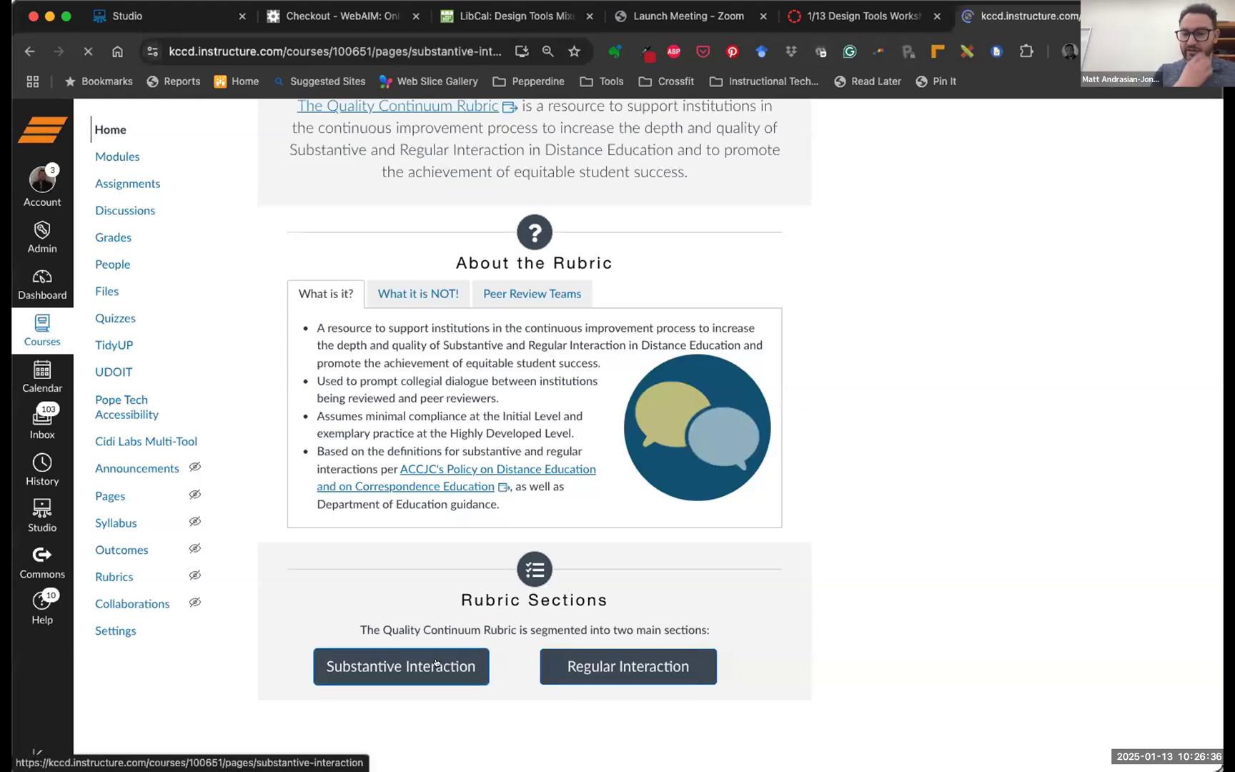
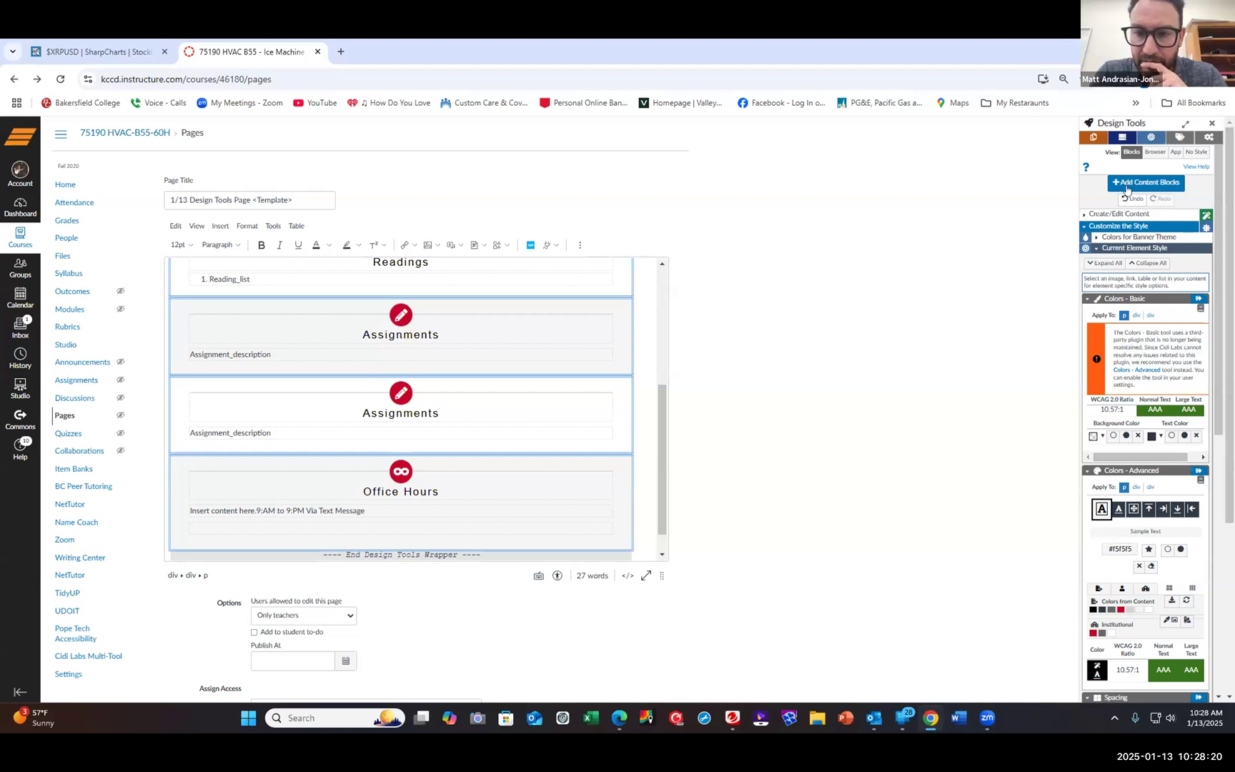
# Collapse Customize the Style, expand Create/Edit Content, then bring up the Assessing and Providing Feedback page
pyautogui.click(1119, 226)
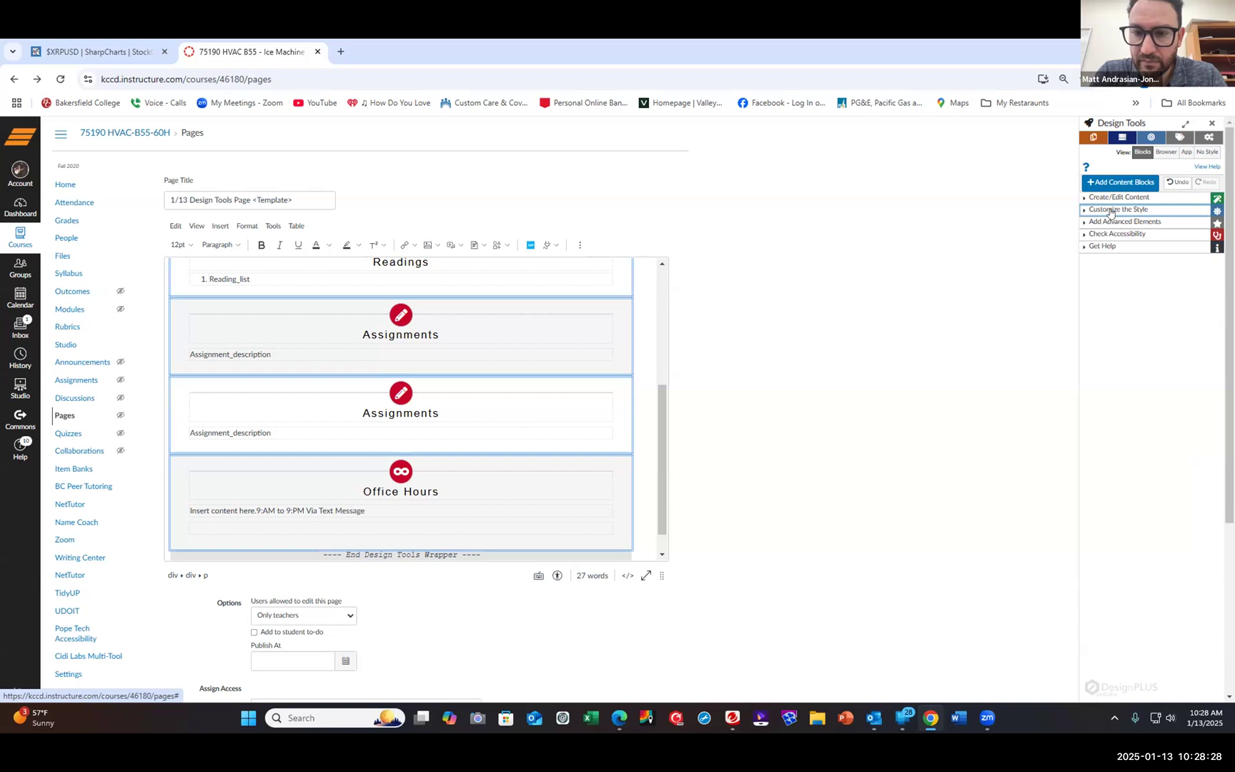
pyautogui.click(1108, 199)
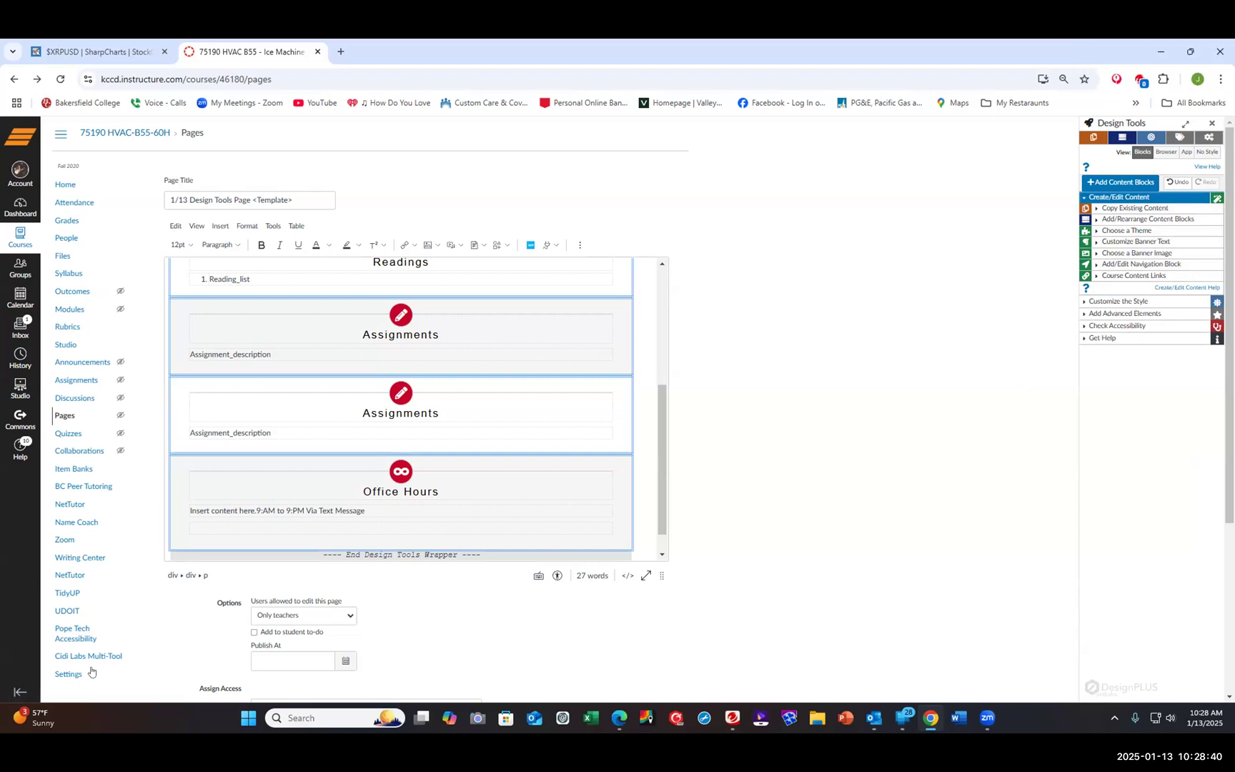
pyautogui.moveTo(983, 724)
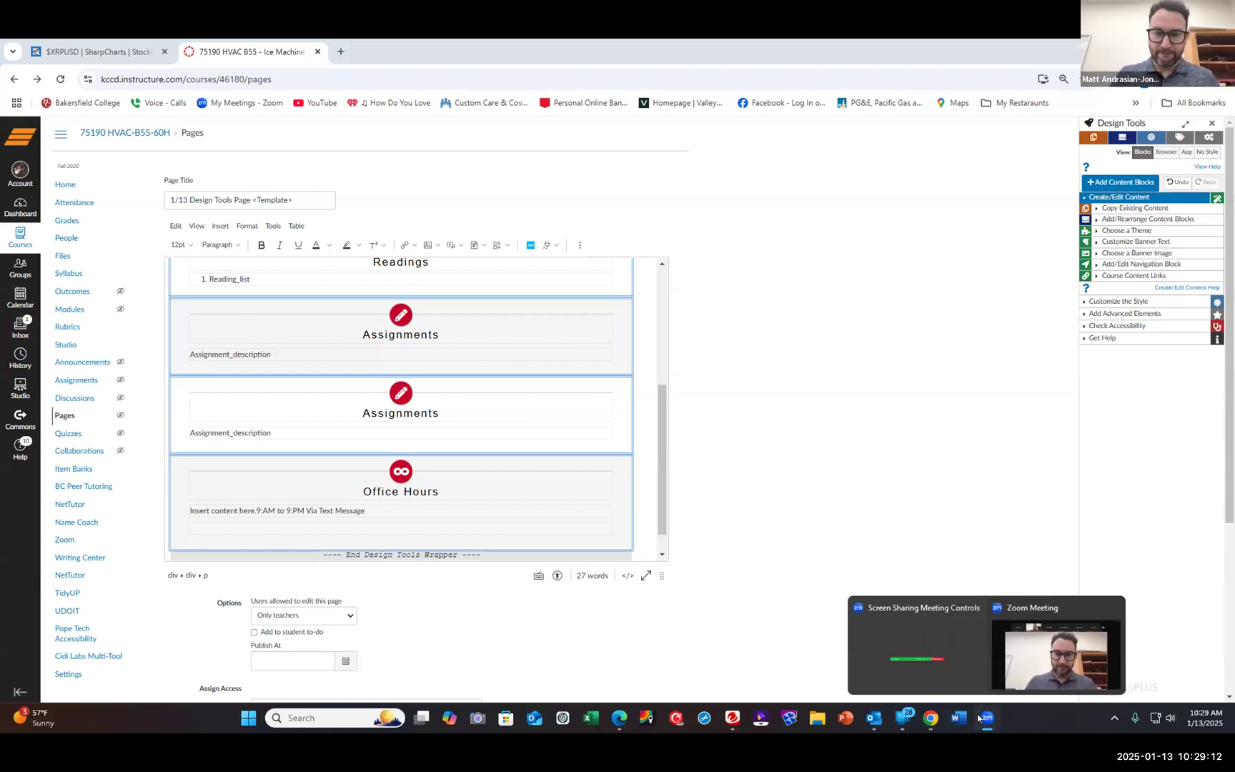
pyautogui.click(927, 716)
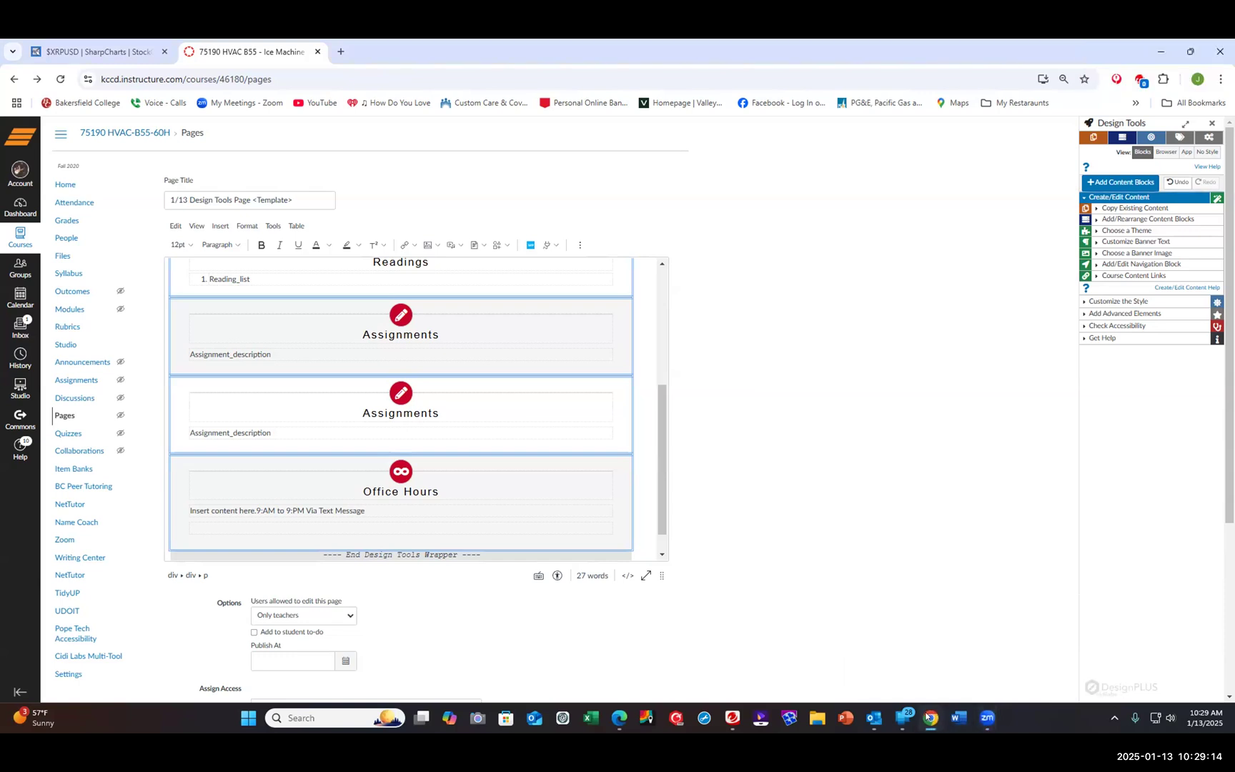
pyautogui.click(928, 717)
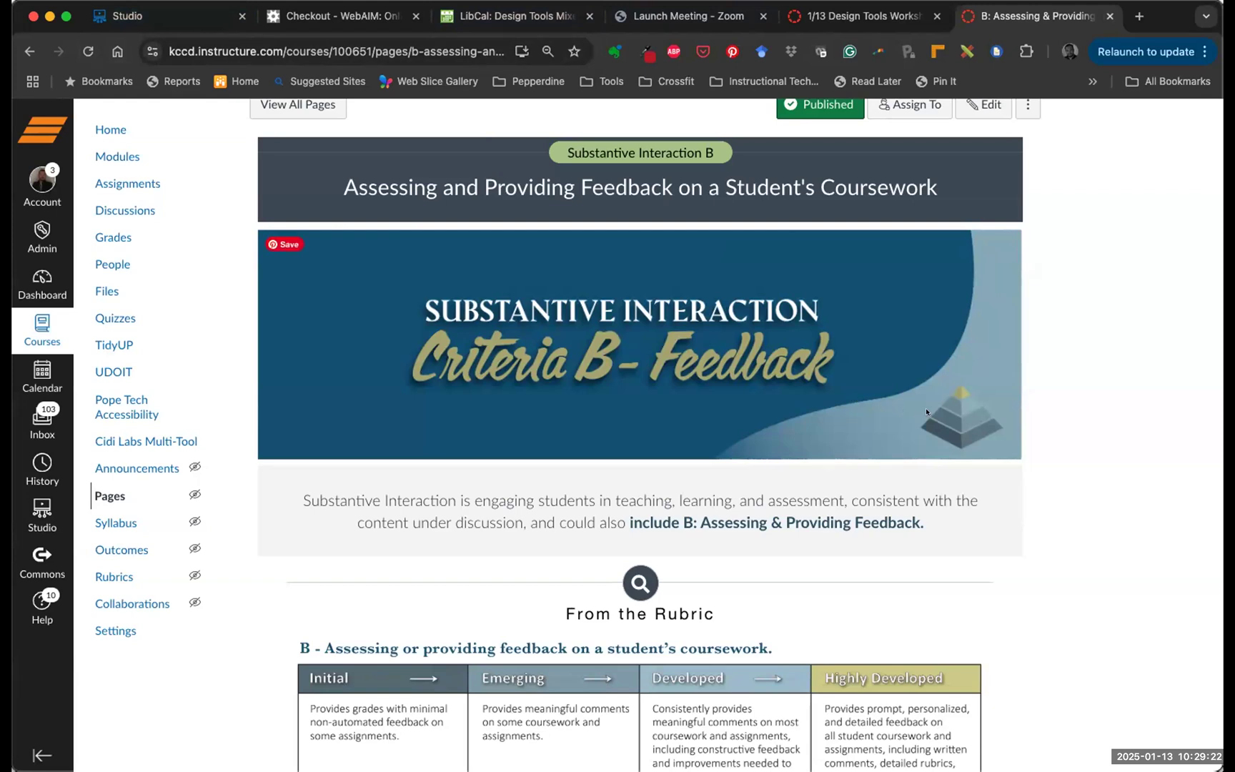
# Review the feedback page's Initial, Emerging, Developed and Highly Developed example tabs
pyautogui.scroll(-2, 926, 412)
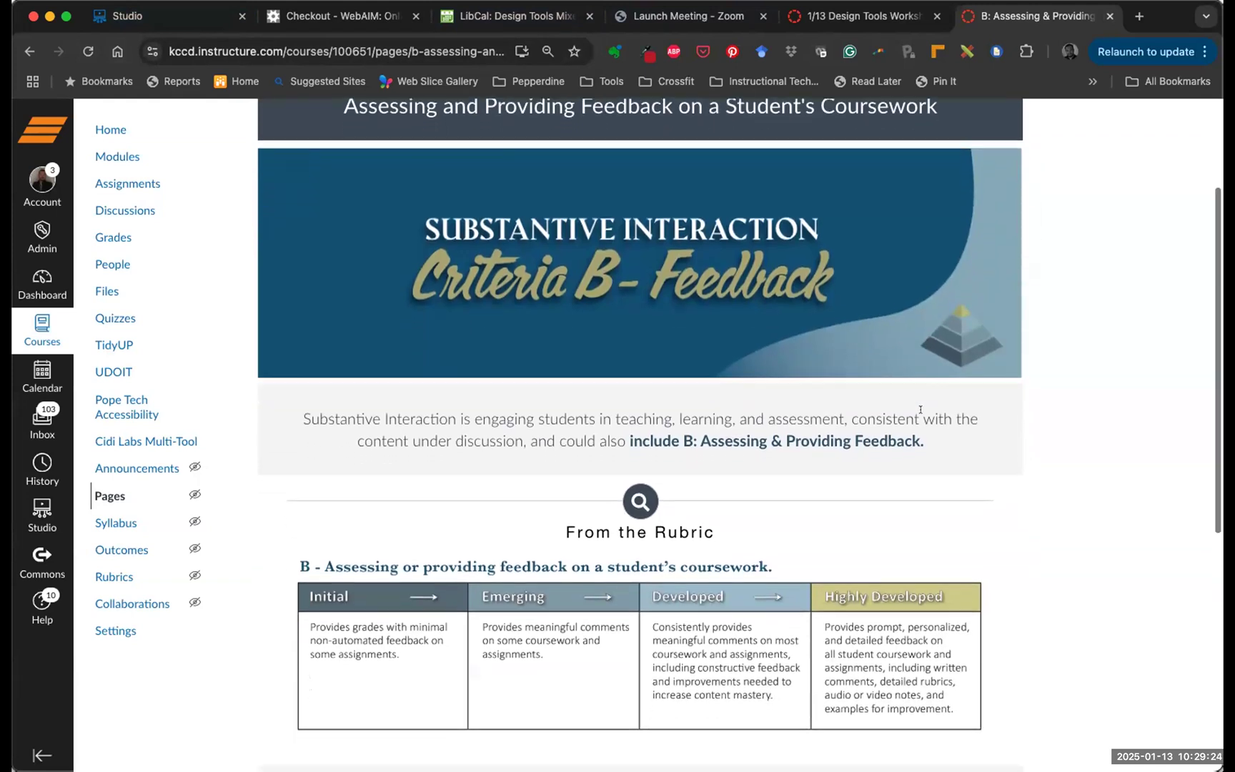
pyautogui.scroll(2, 919, 410)
pyautogui.scroll(-1, 926, 412)
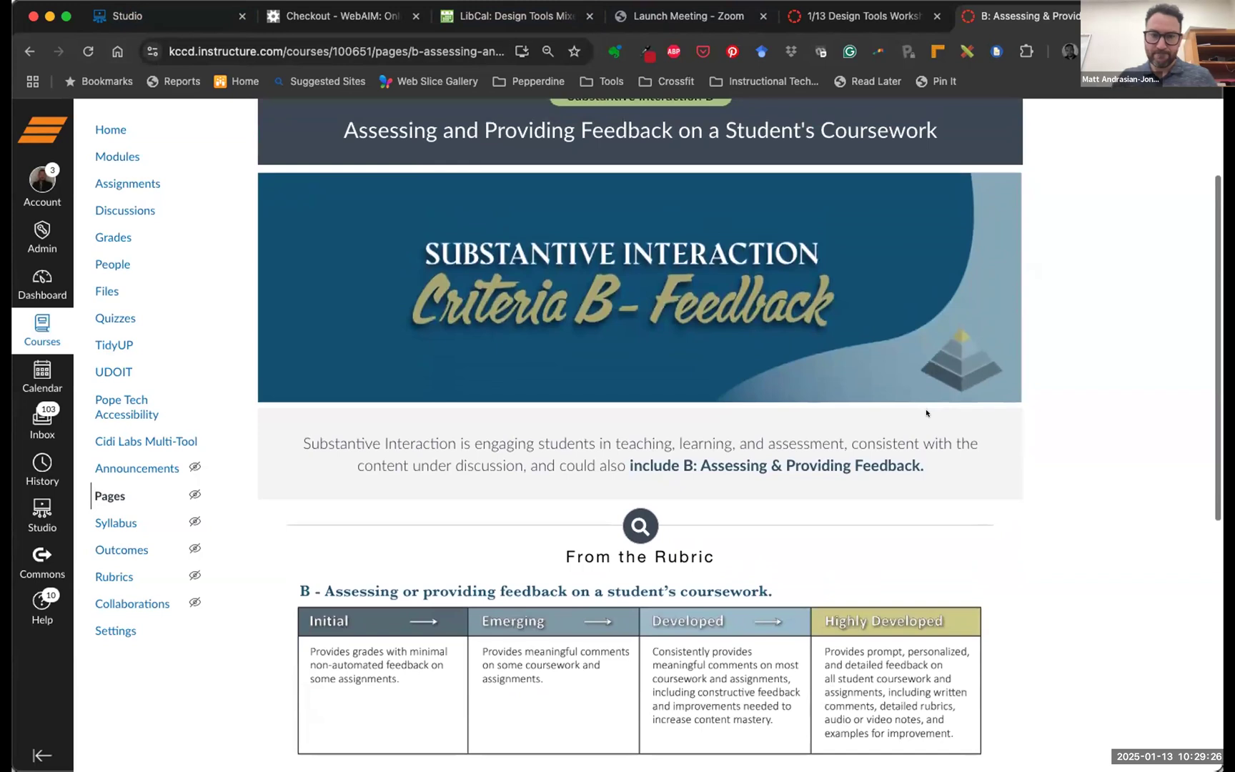
pyautogui.scroll(-10, 926, 412)
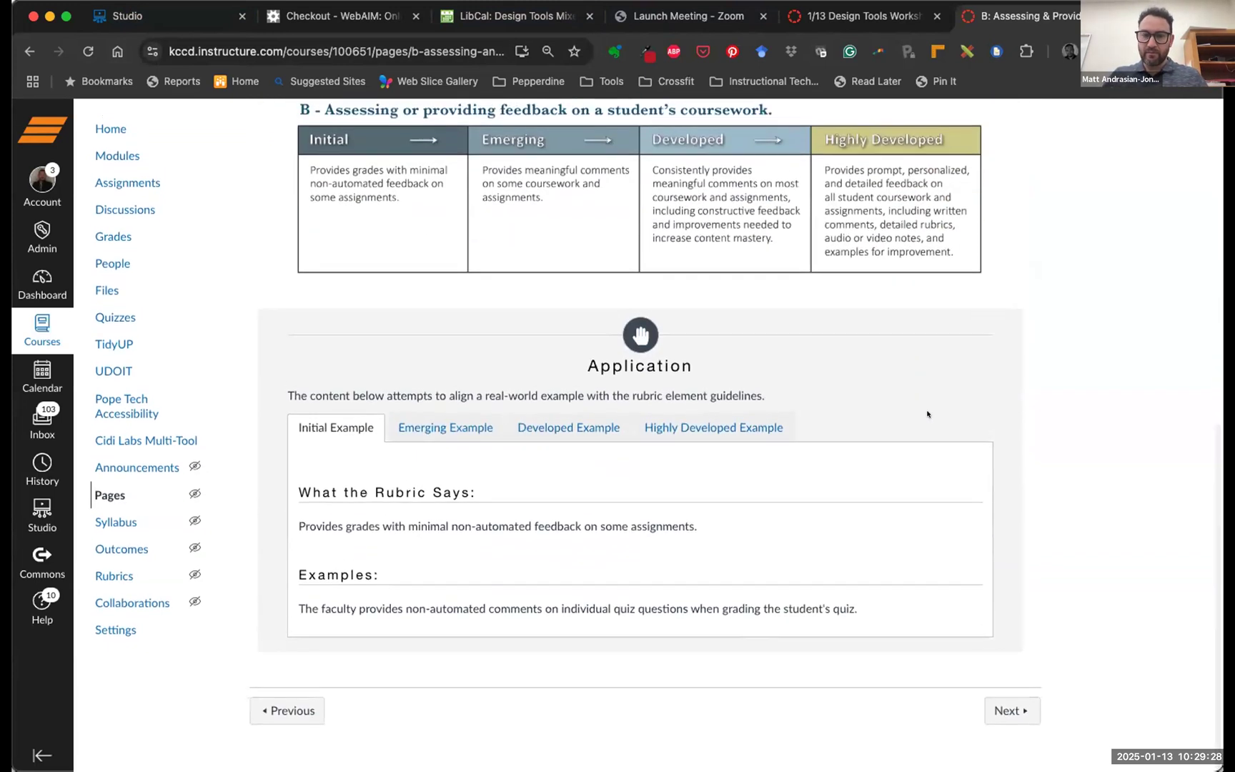
pyautogui.scroll(1, 876, 361)
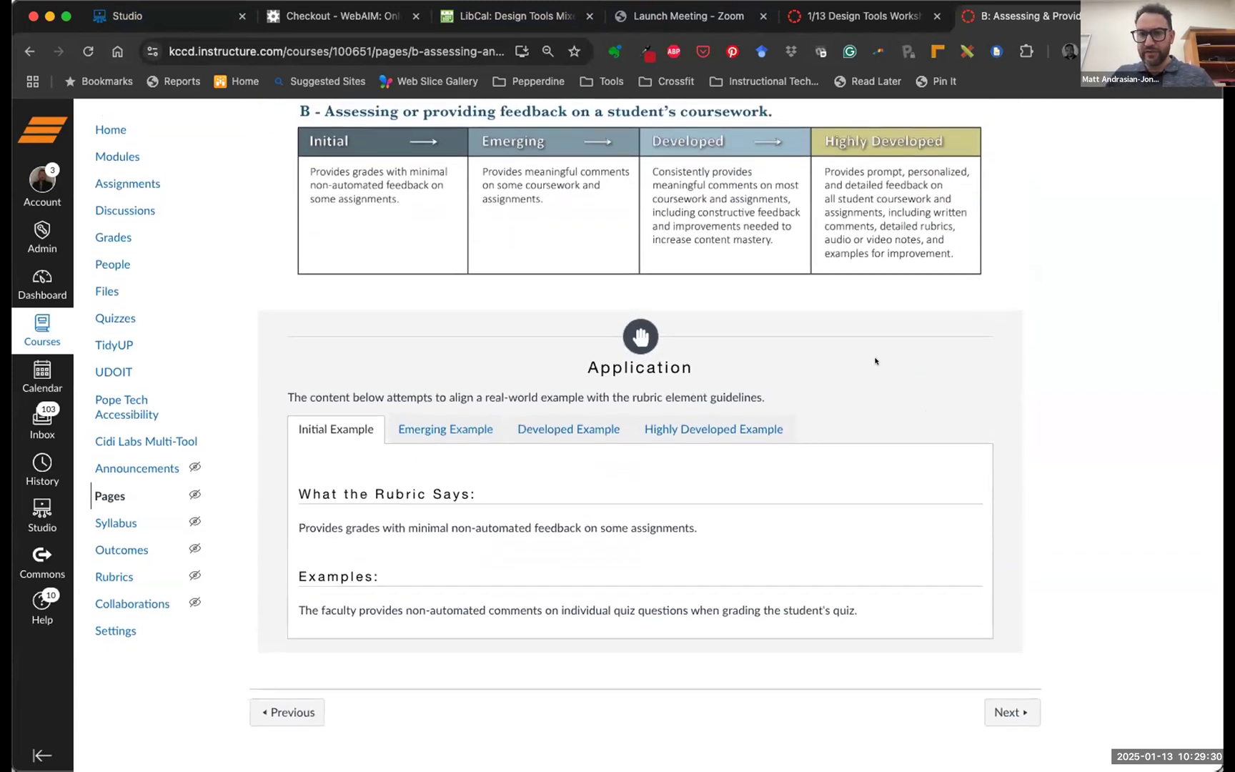
pyautogui.scroll(5, 875, 361)
pyautogui.scroll(4, 800, 318)
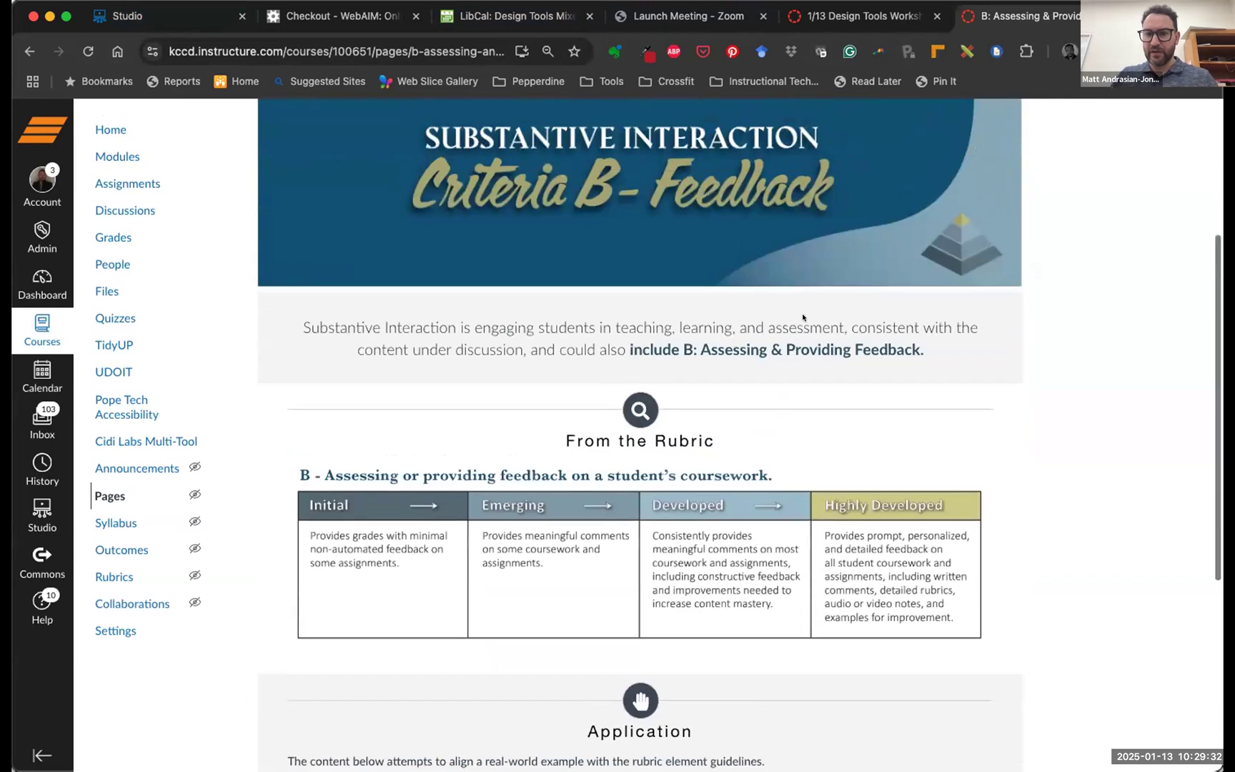
pyautogui.scroll(-8, 715, 343)
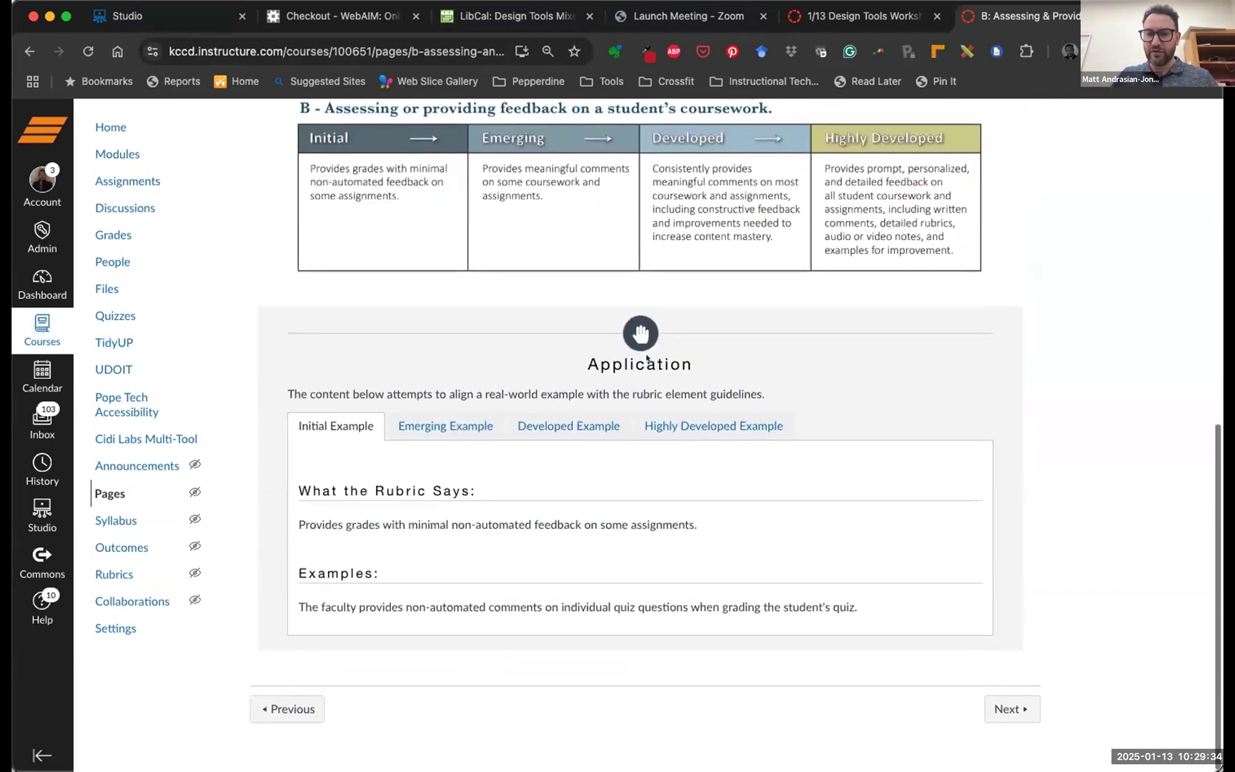
pyautogui.click(443, 427)
pyautogui.click(568, 428)
pyautogui.click(696, 427)
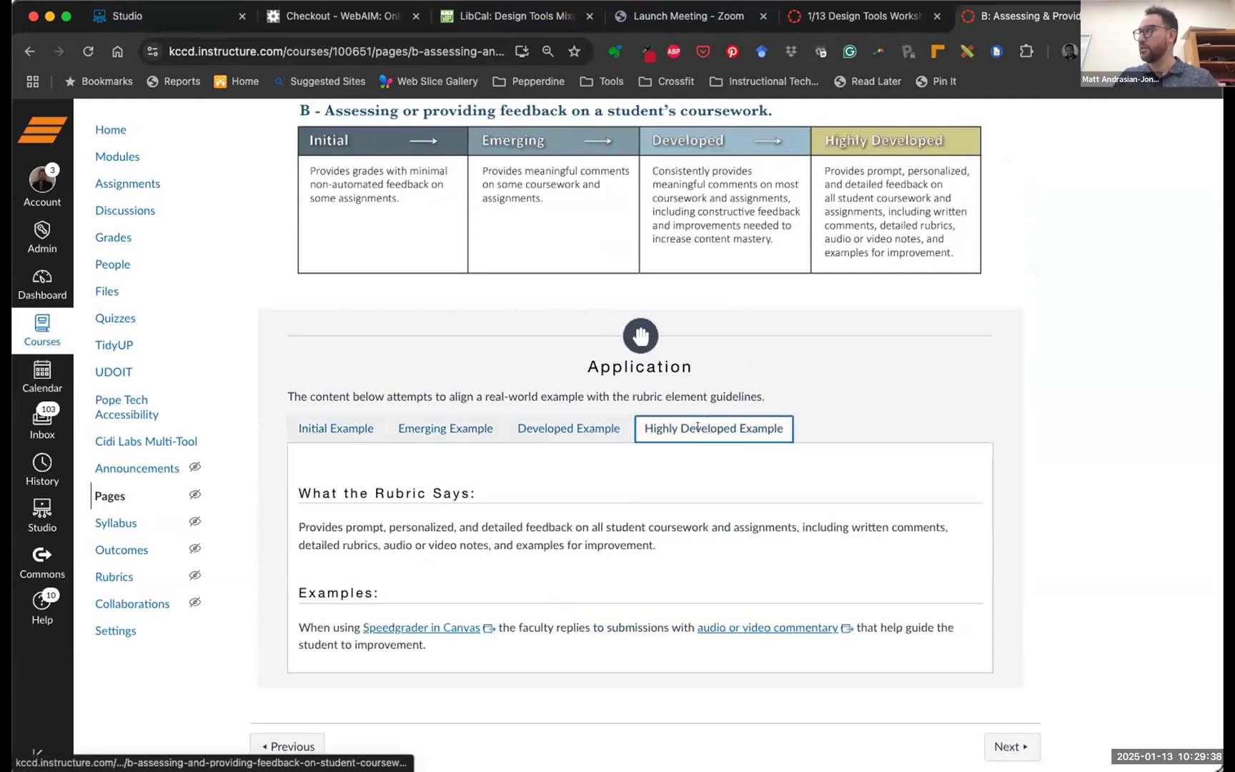
pyautogui.click(364, 426)
pyautogui.click(429, 428)
pyautogui.click(517, 427)
pyautogui.click(714, 428)
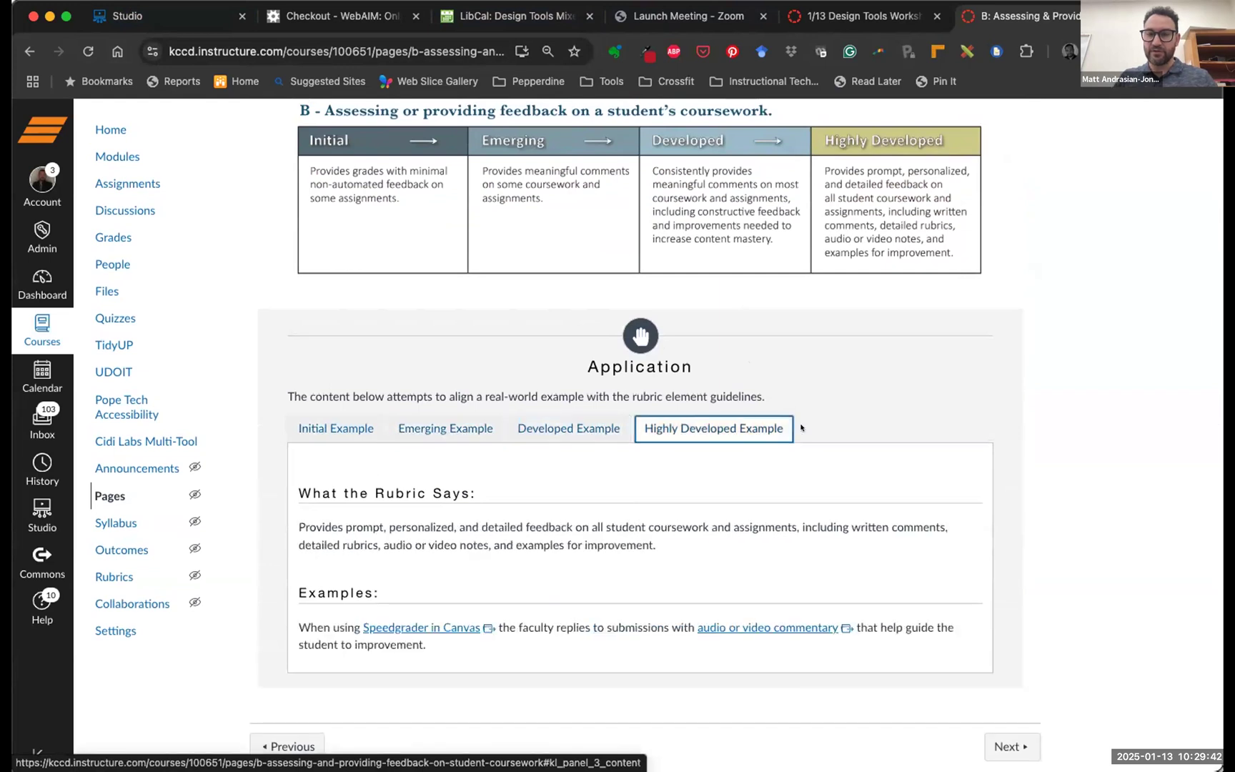
# Go back to the top and return to the 1/13 Design Tools Workshop page editor
pyautogui.scroll(3, 803, 428)
pyautogui.scroll(10, 803, 427)
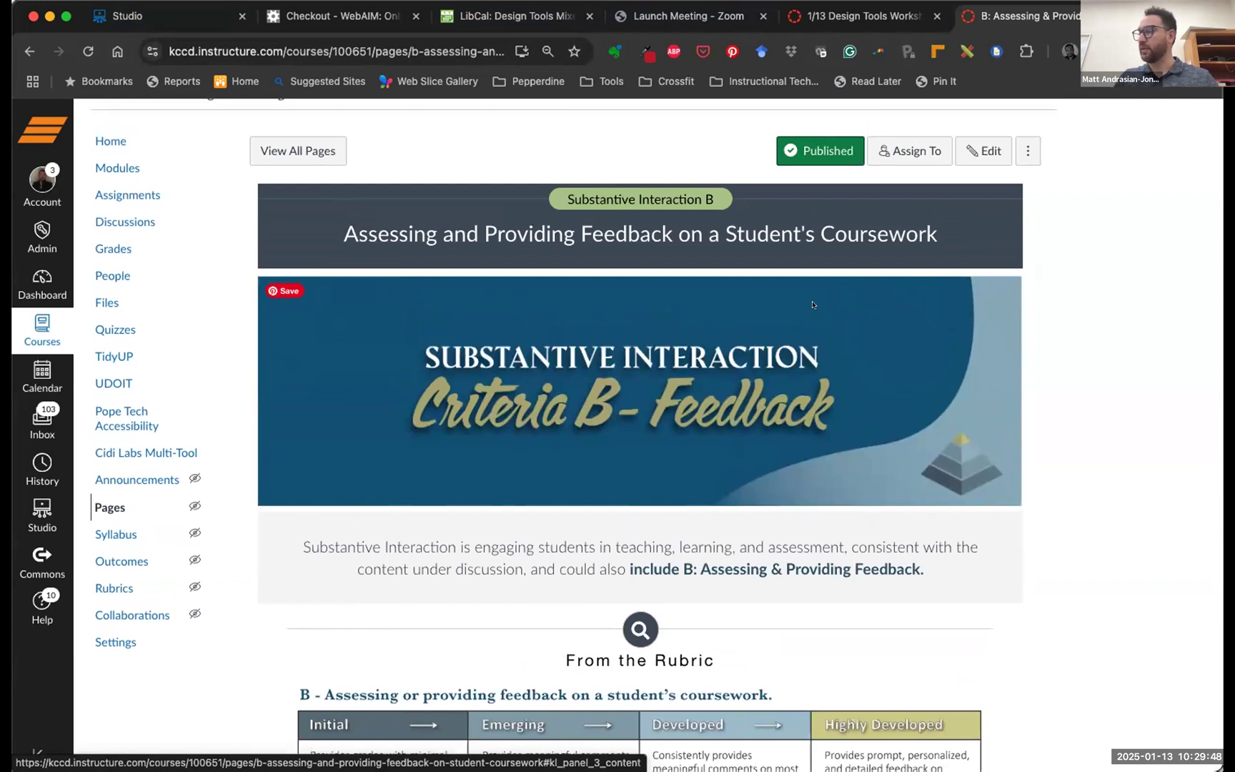
pyautogui.click(861, 16)
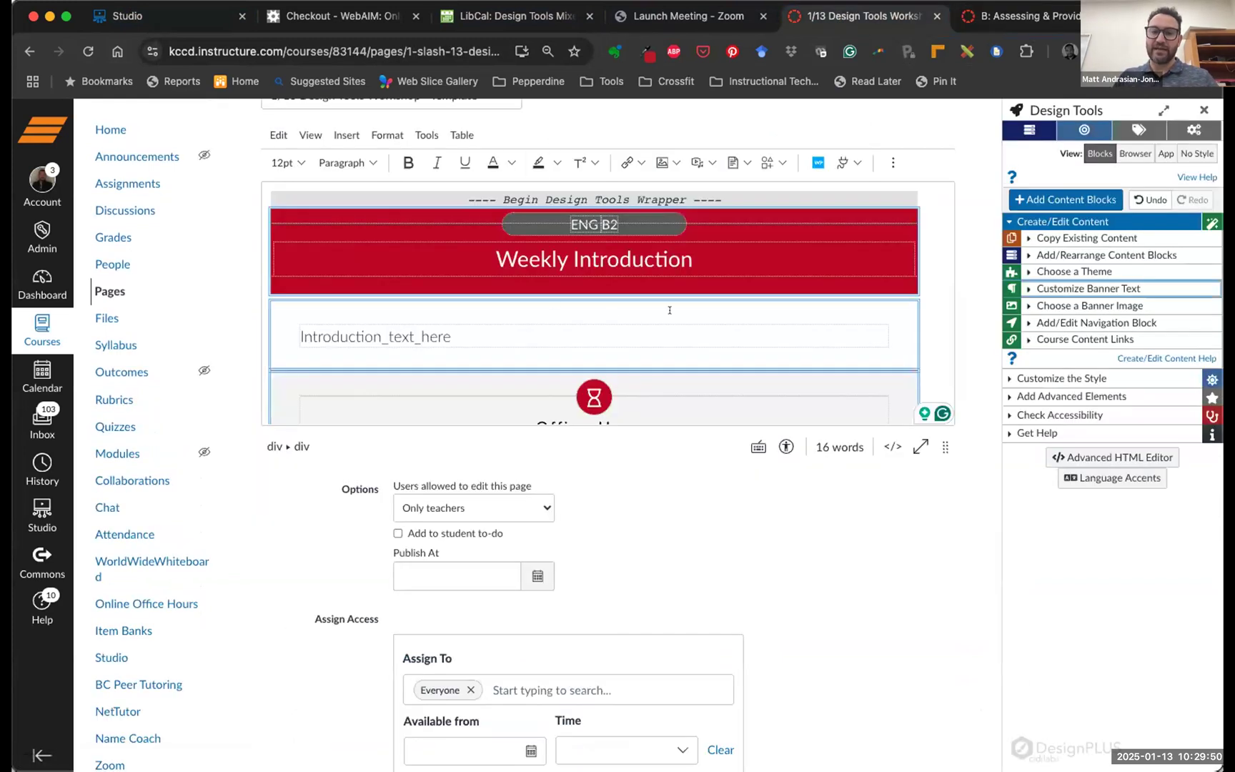
# Open Choose a Banner Image and browse the Bakersfield College and Desert and Sky banner photos
pyautogui.scroll(1, 669, 310)
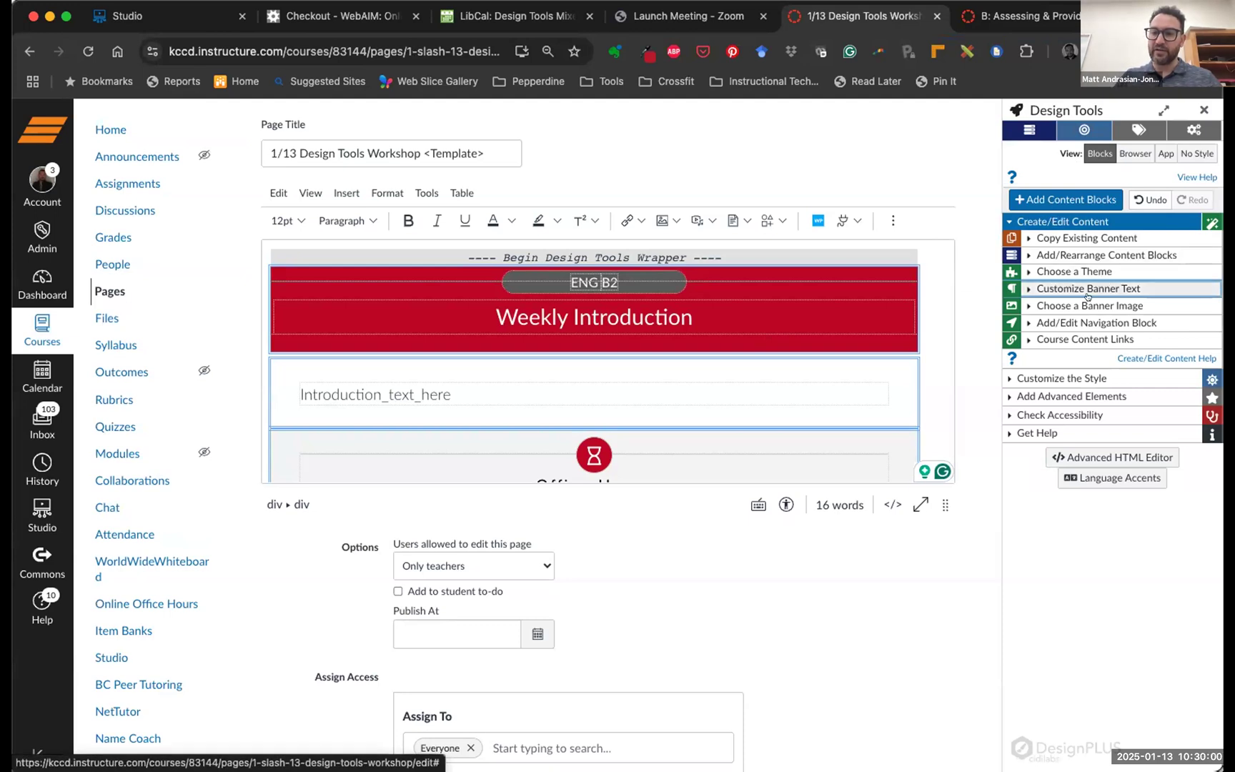
pyautogui.click(1028, 302)
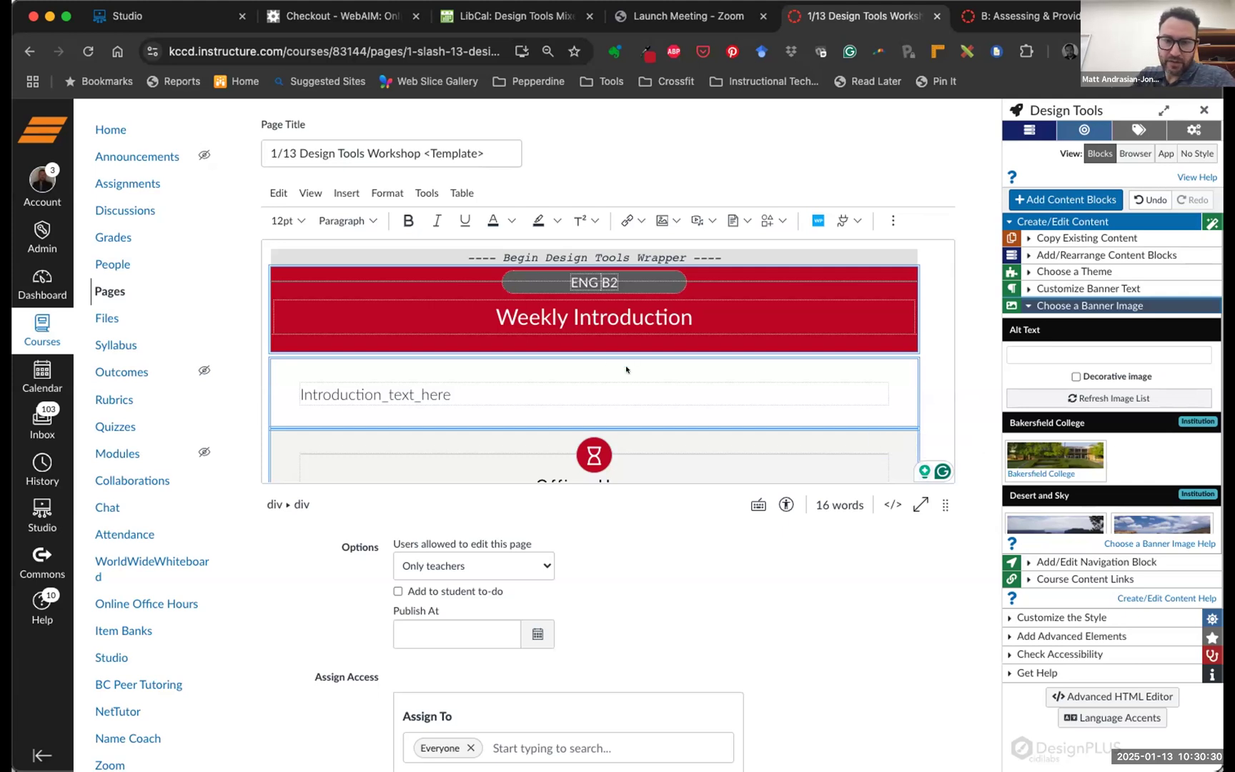
pyautogui.scroll(-3, 1085, 441)
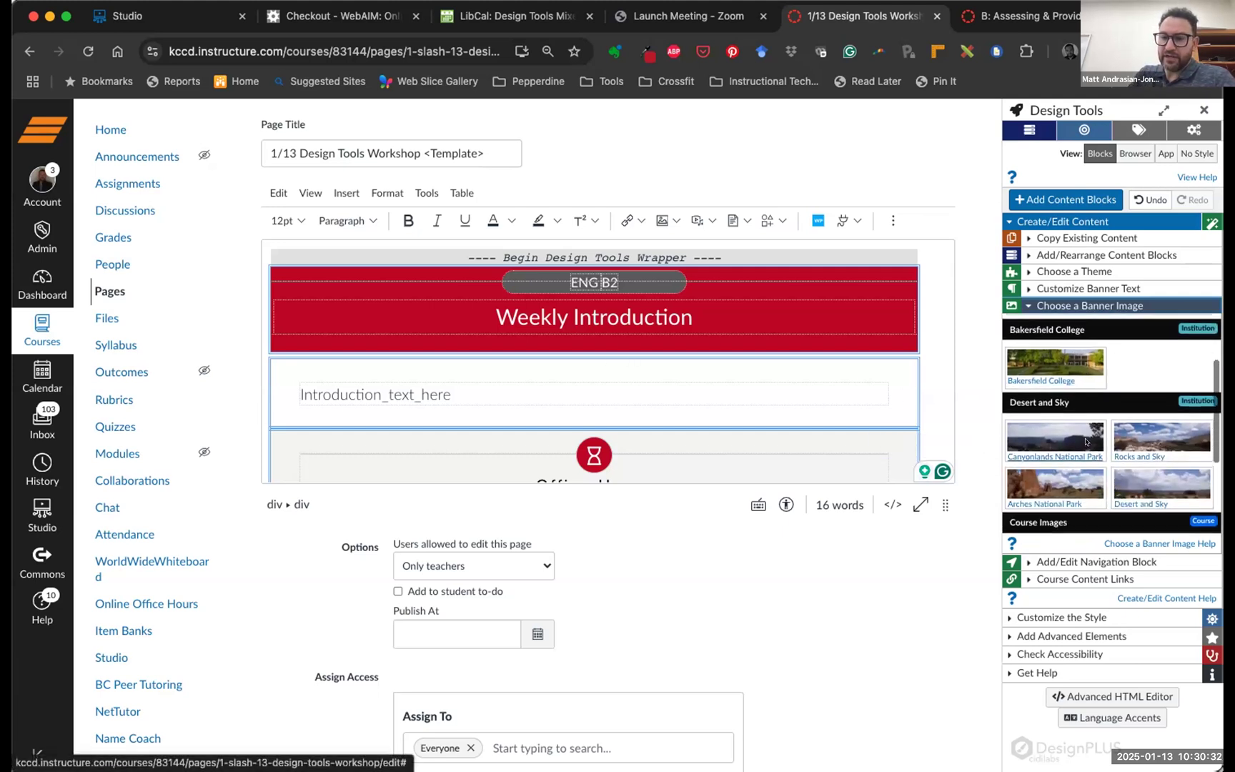
pyautogui.click(1049, 369)
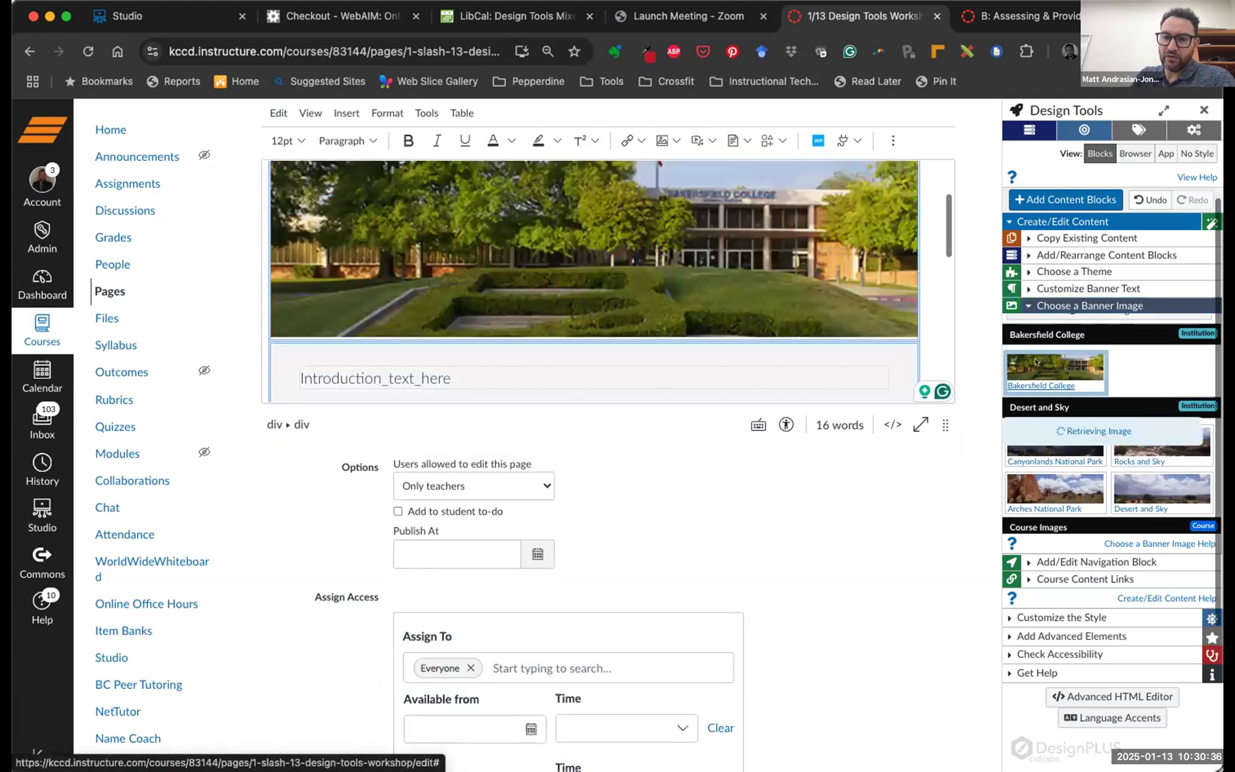
pyautogui.scroll(1, 797, 292)
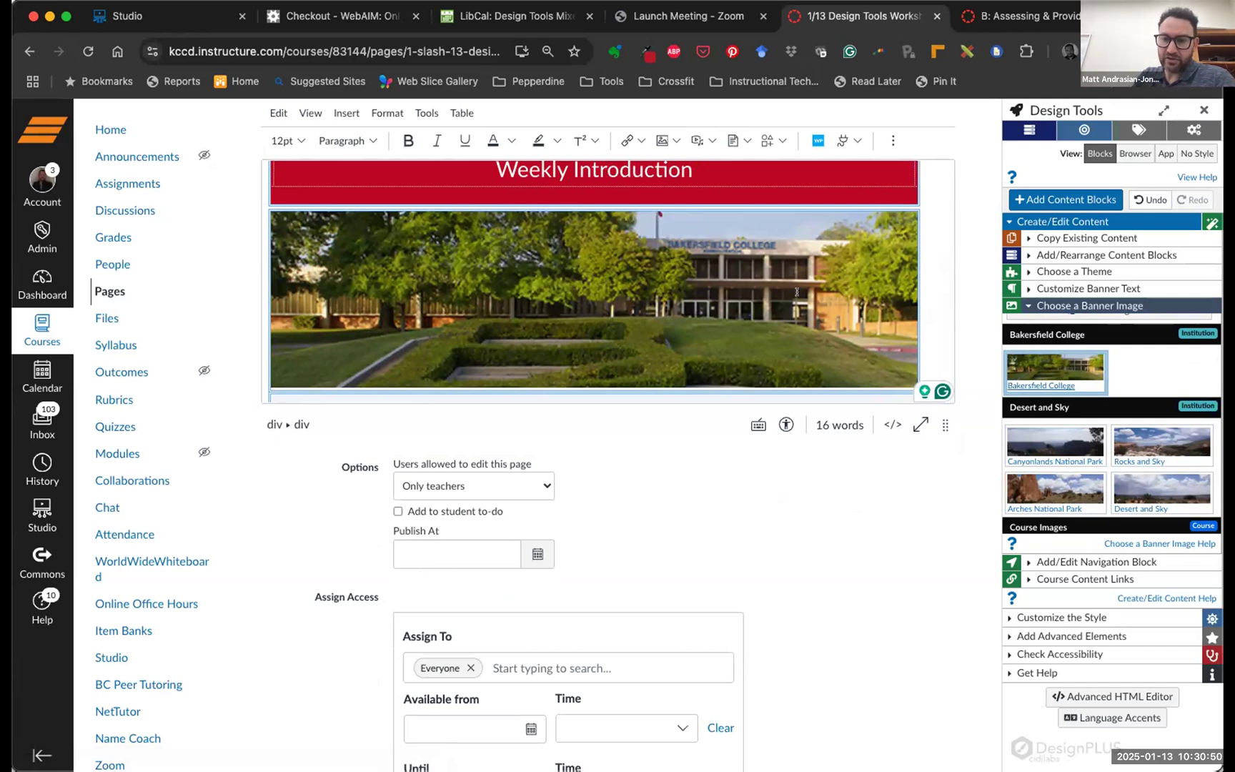
pyautogui.scroll(-2, 1051, 390)
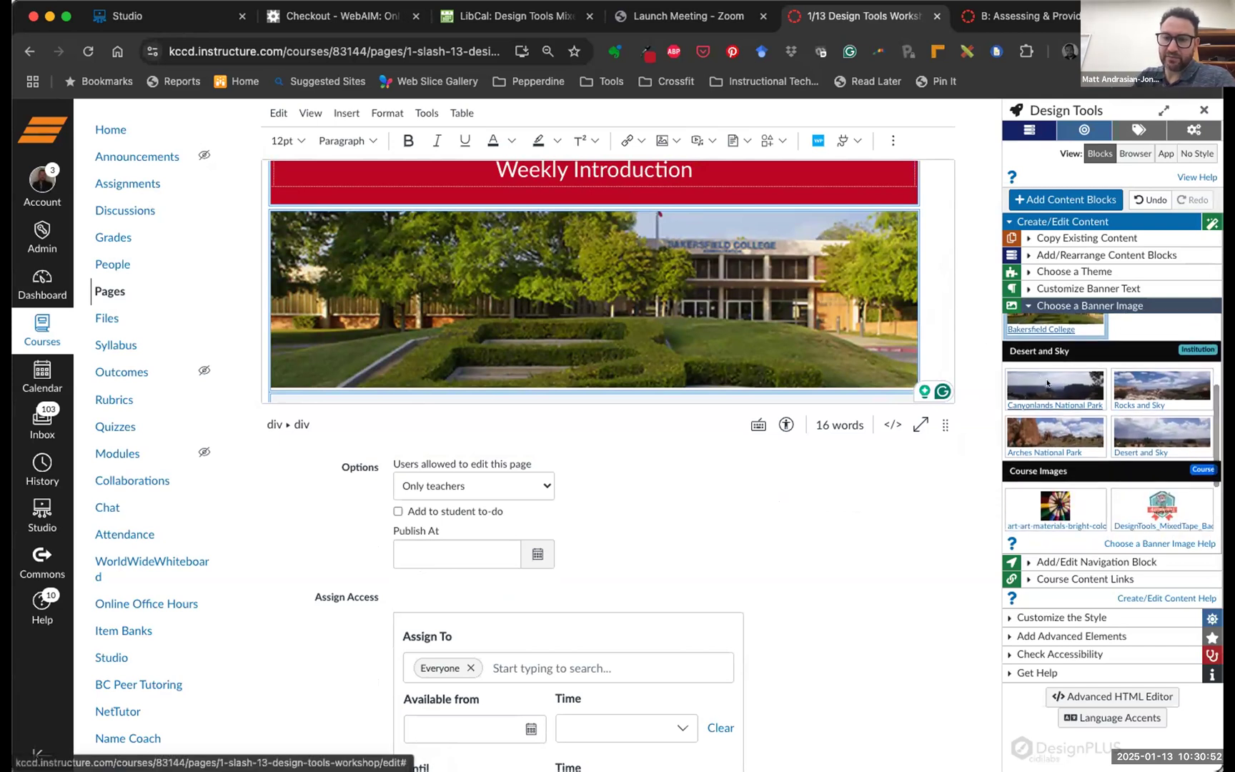
pyautogui.click(1047, 384)
pyautogui.scroll(3, 811, 334)
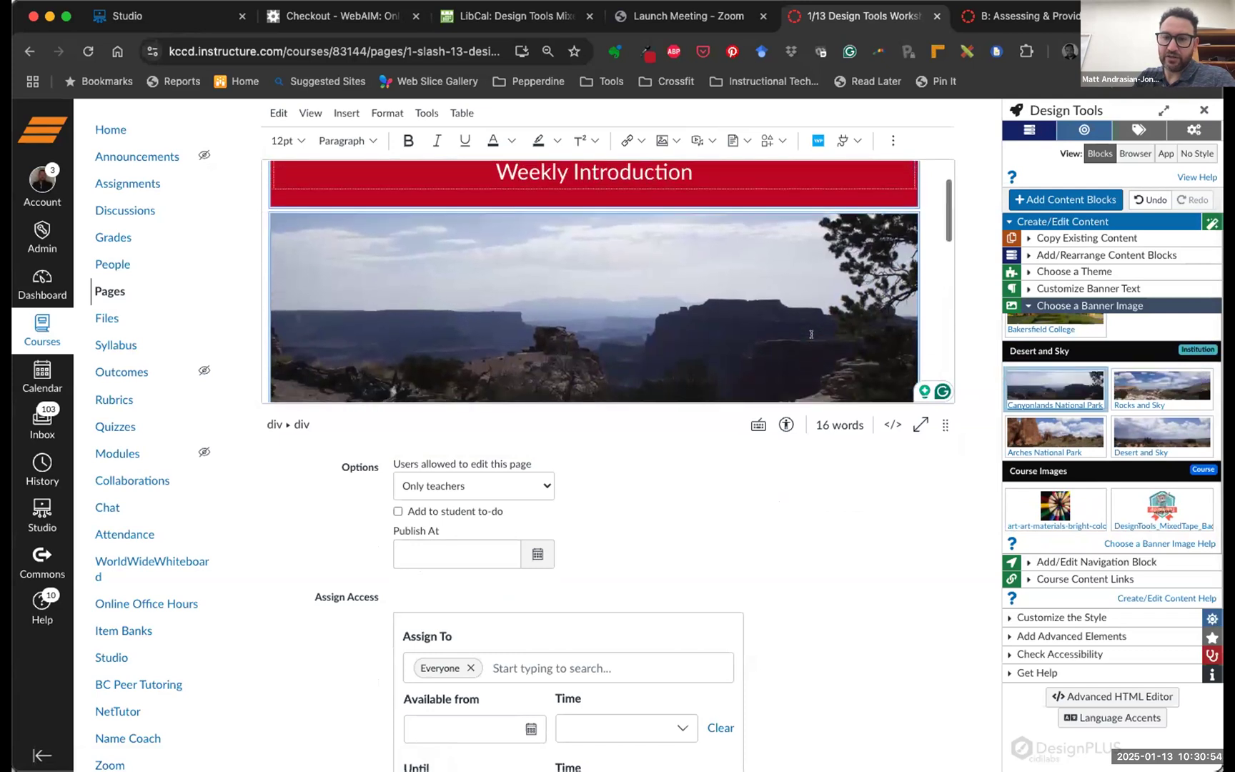
pyautogui.scroll(2, 811, 333)
pyautogui.scroll(2, 811, 334)
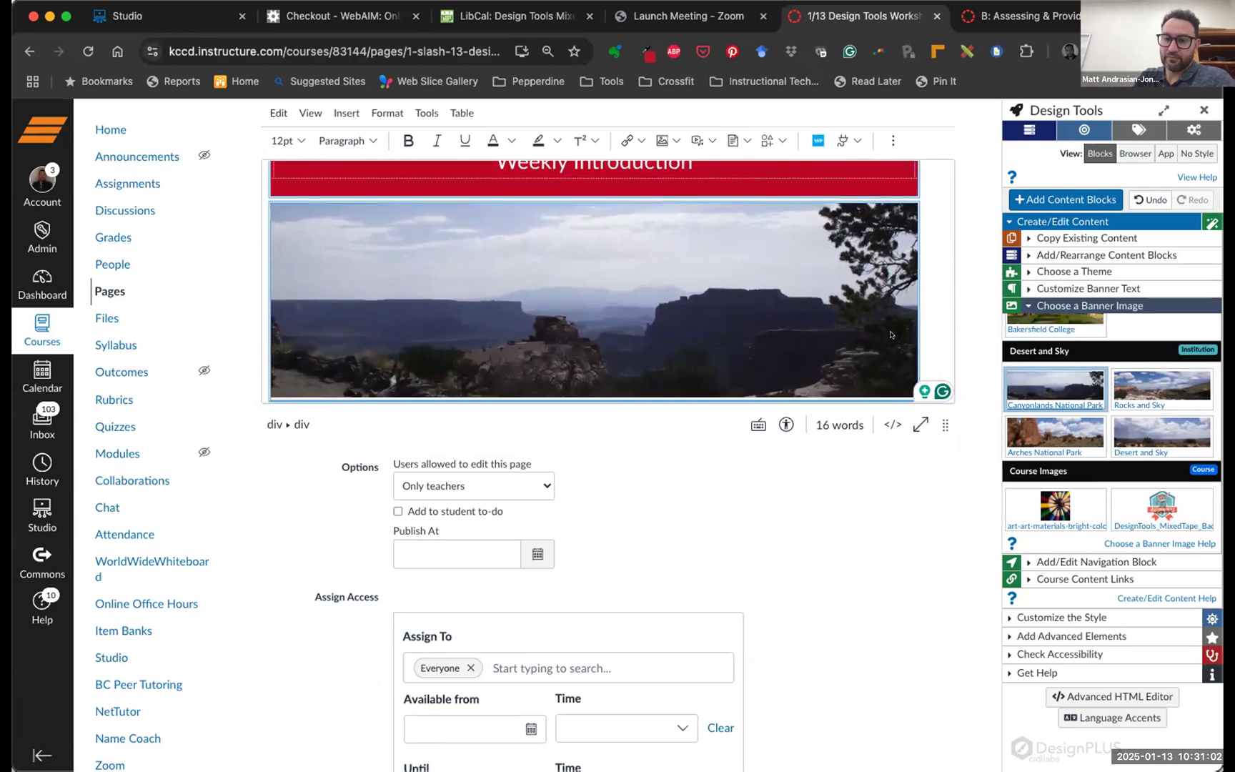
pyautogui.click(1147, 382)
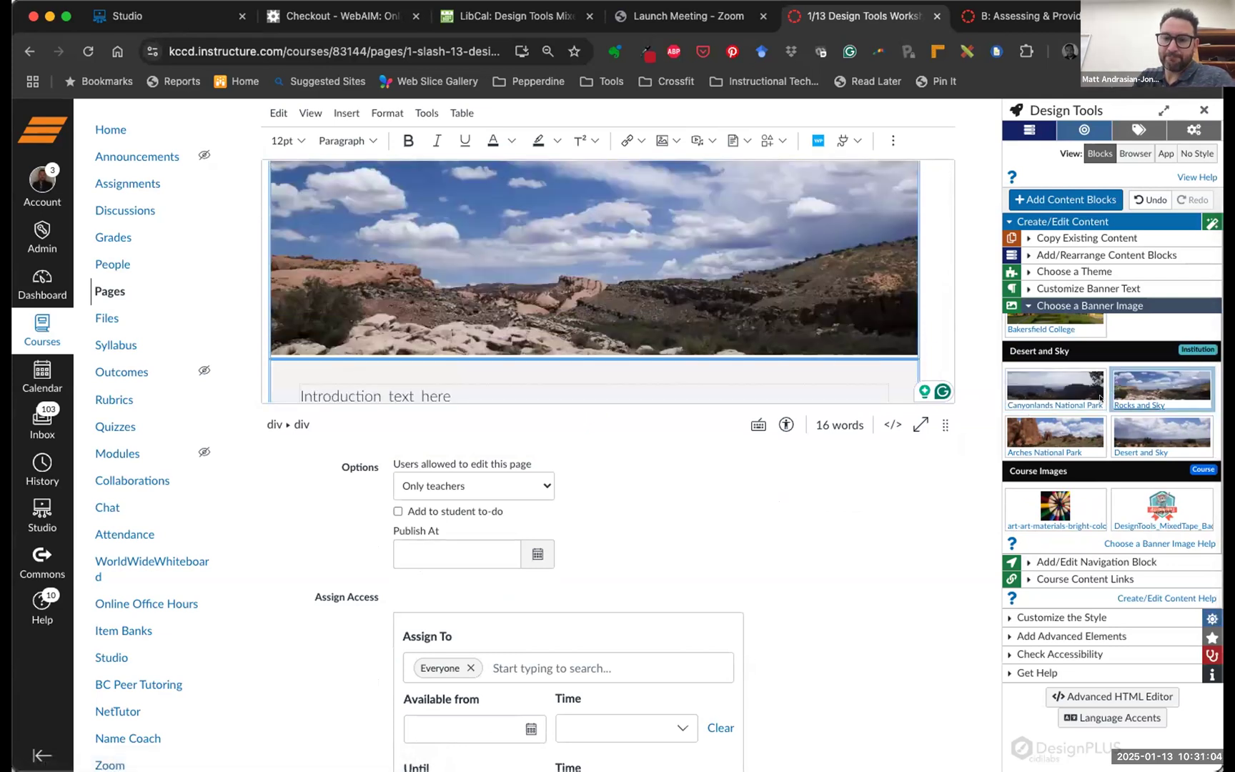
pyautogui.scroll(-2, 1100, 399)
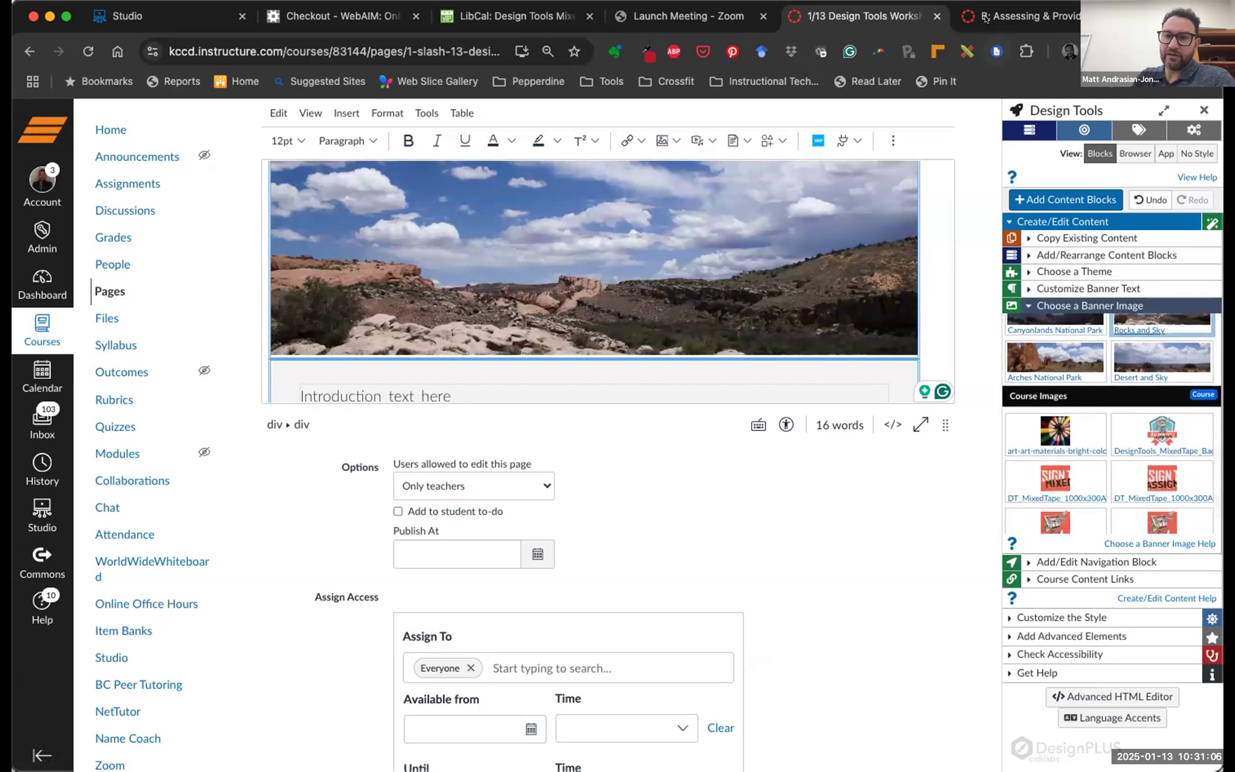
pyautogui.click(1022, 15)
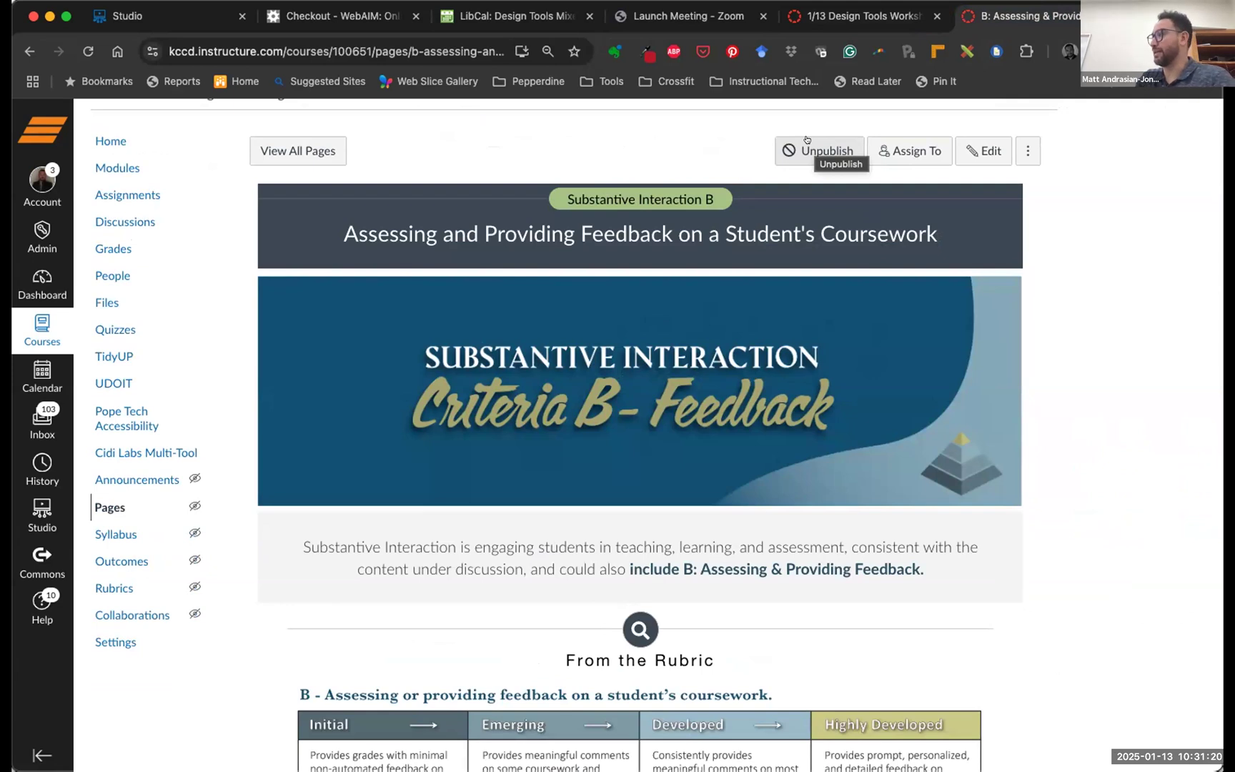
pyautogui.hotkey('ctrl', 'shift', 'Tab')
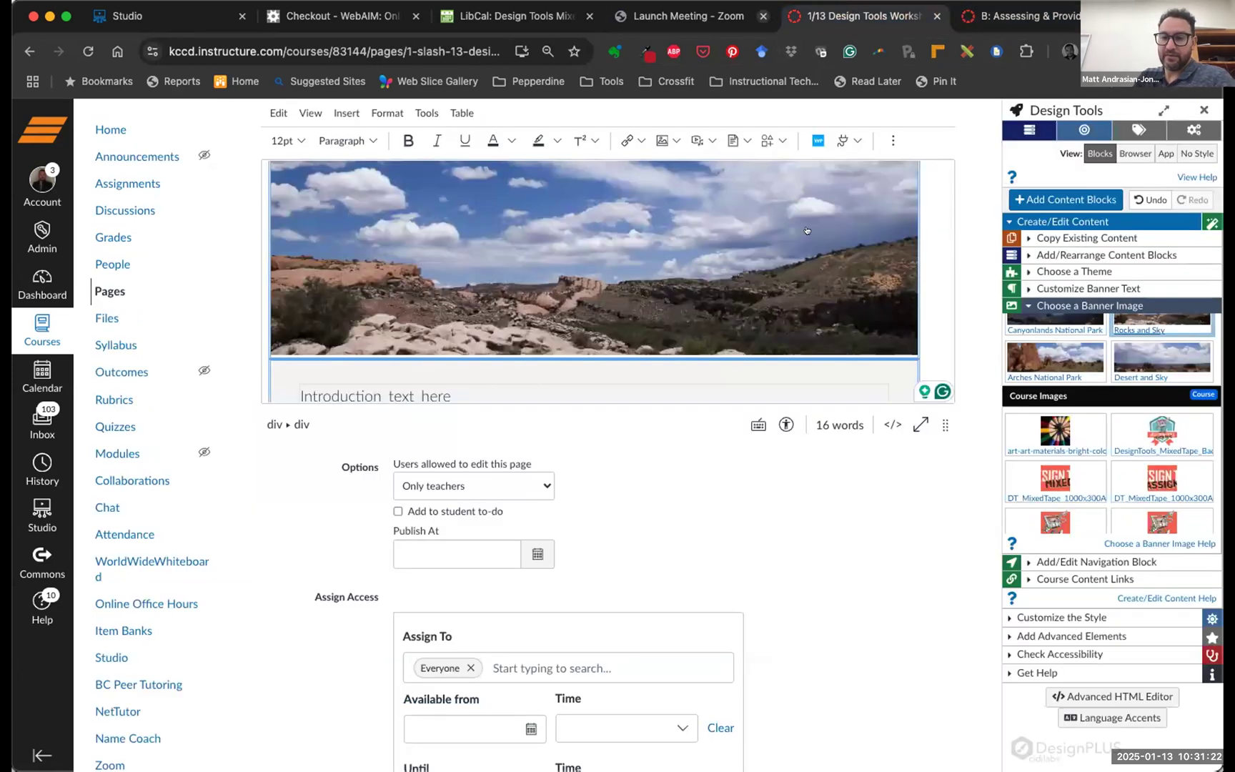
pyautogui.scroll(-1, 1026, 390)
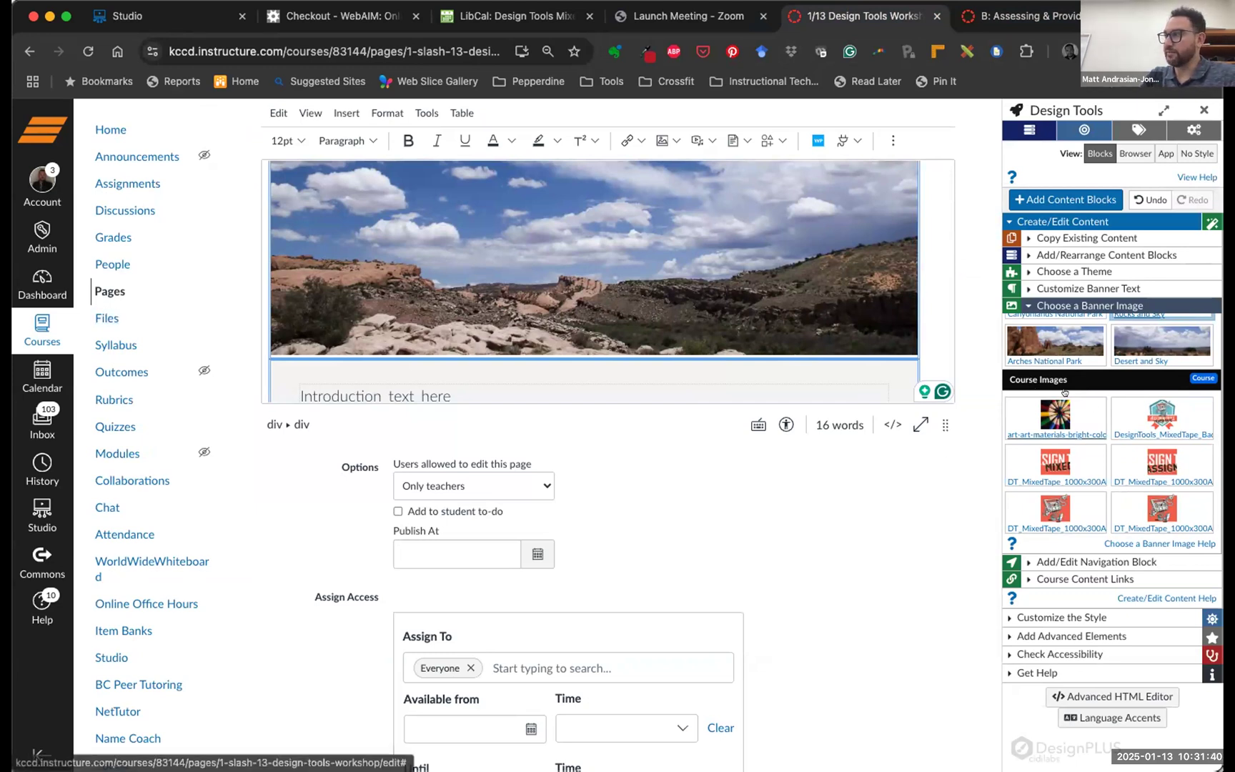
pyautogui.scroll(4, 651, 240)
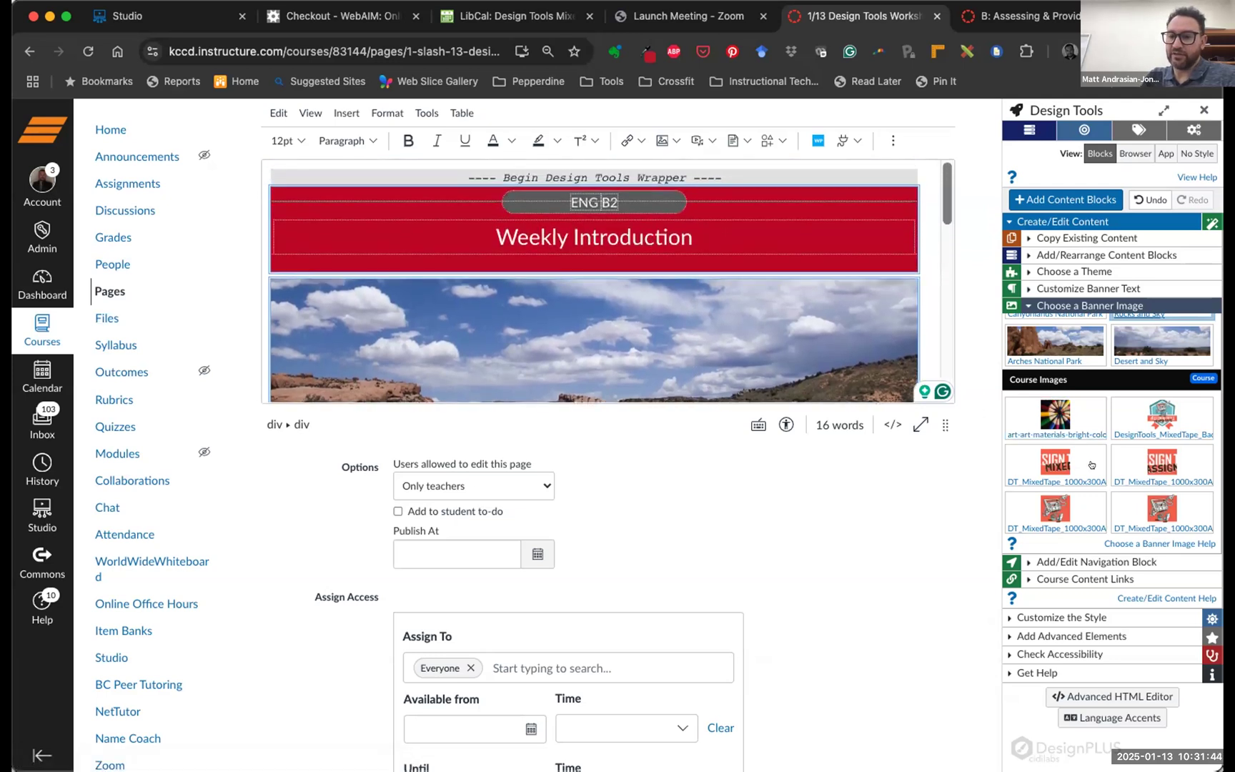
pyautogui.scroll(-2, 1090, 466)
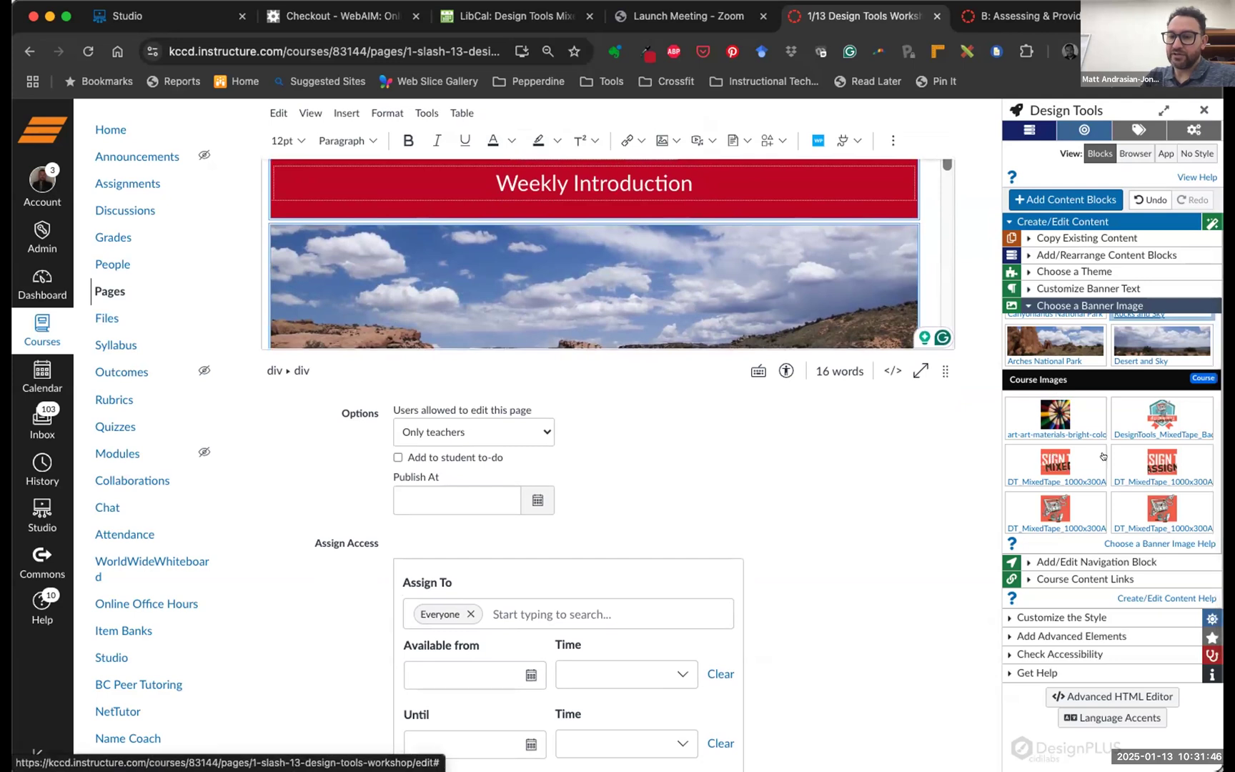
# Set the Weekly Introduction banner to the DT_MixedTape course image instead of the desert photo
pyautogui.scroll(-2, 1116, 467)
pyautogui.scroll(2, 1115, 466)
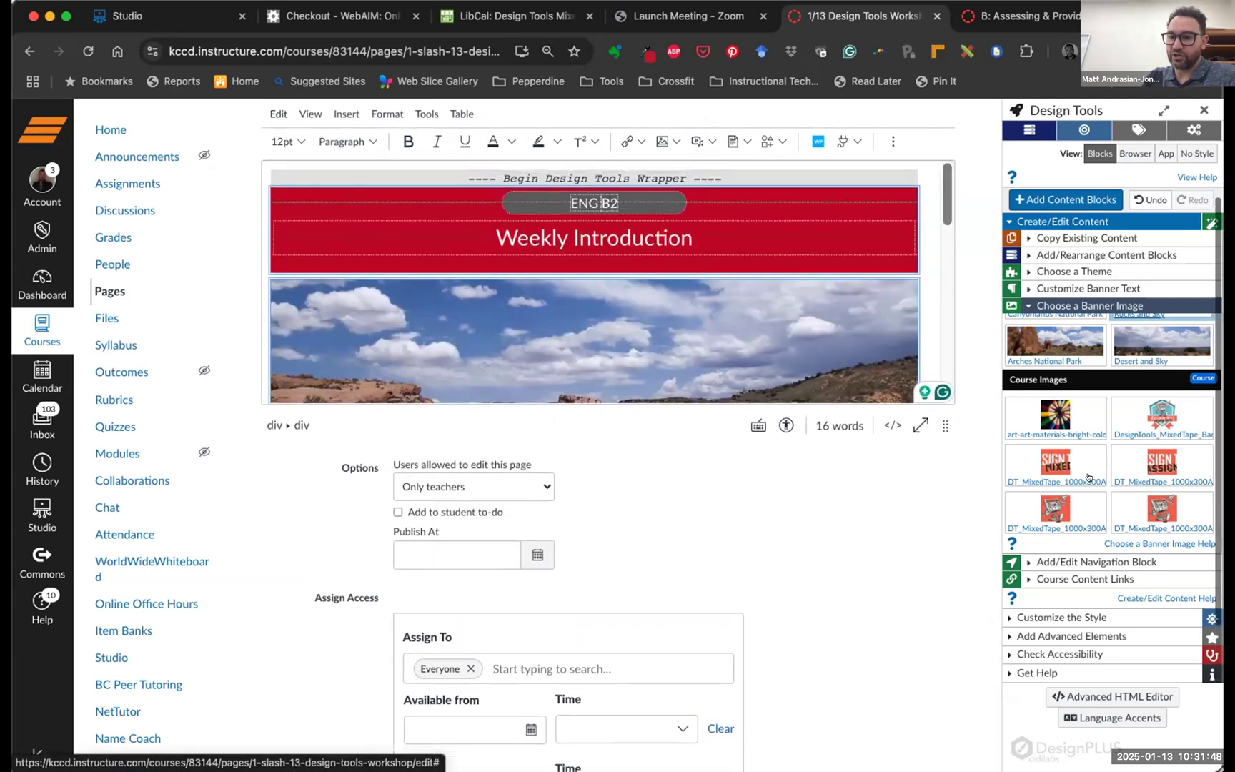
pyautogui.scroll(2, 1157, 456)
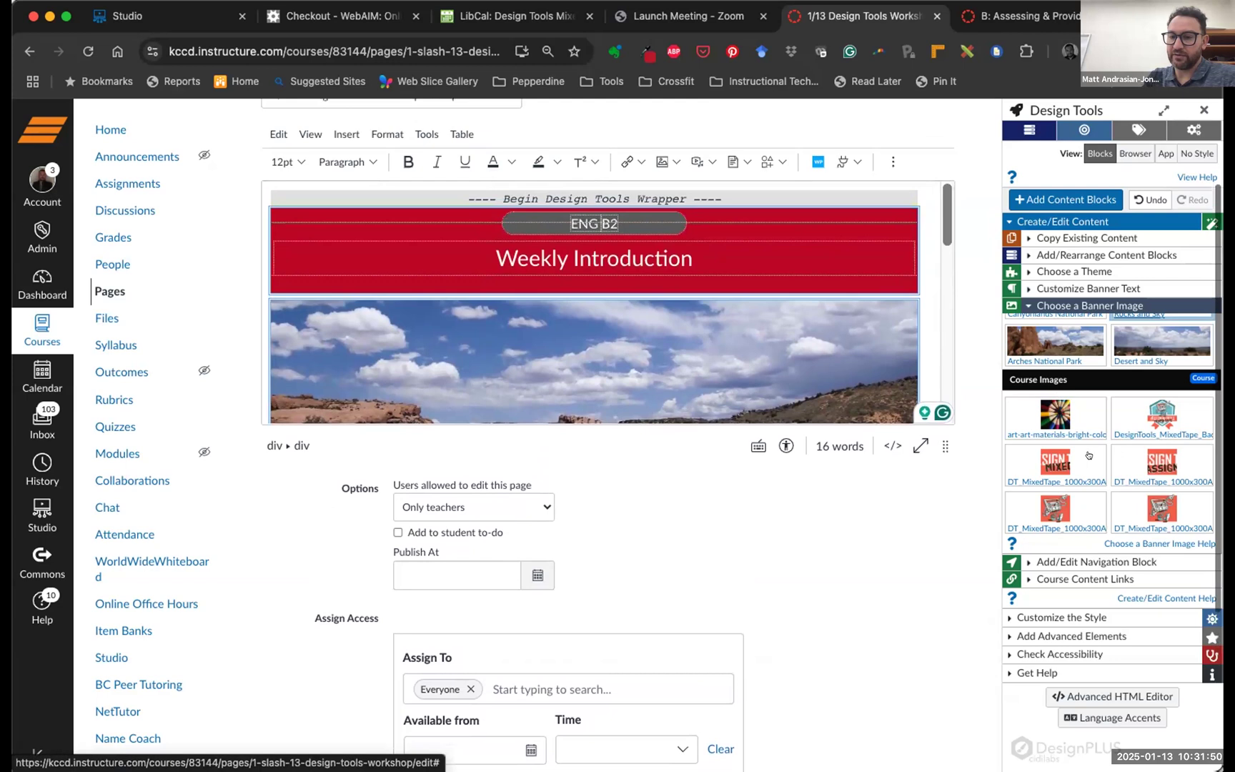
pyautogui.click(1051, 465)
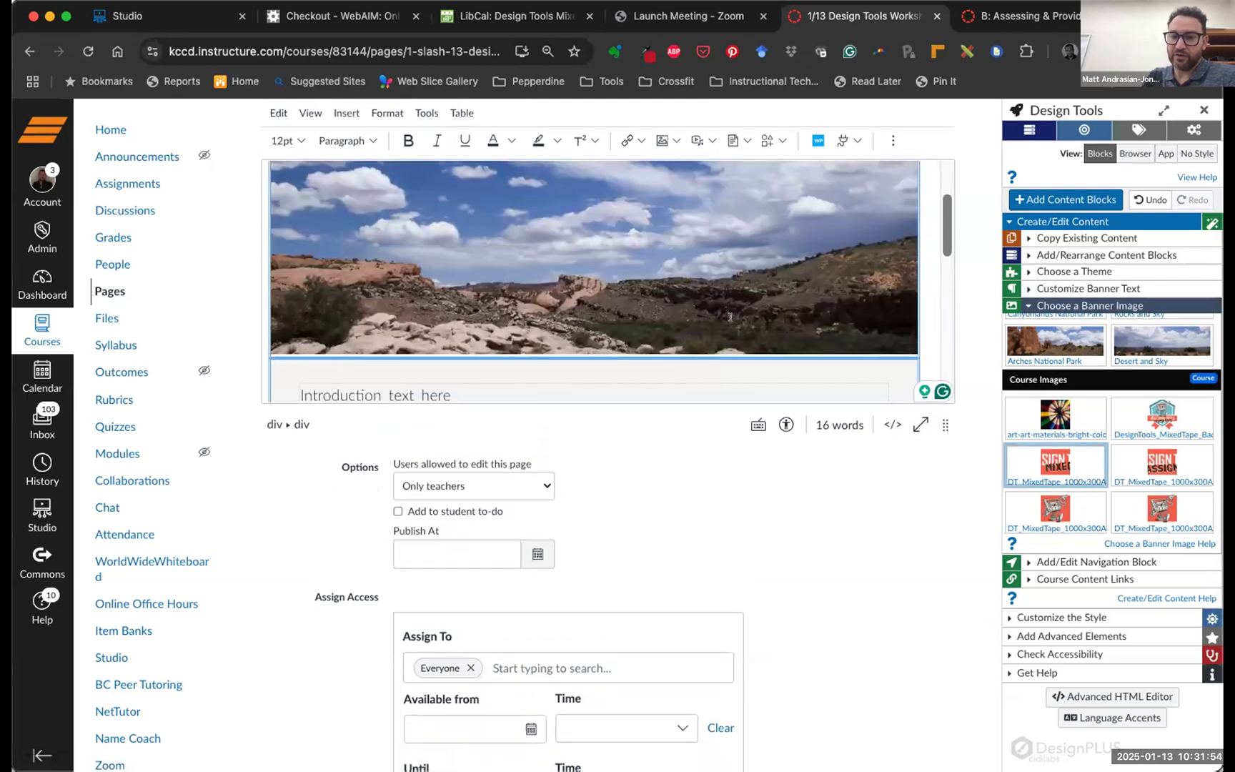
pyautogui.scroll(2, 729, 310)
pyautogui.scroll(-1, 732, 309)
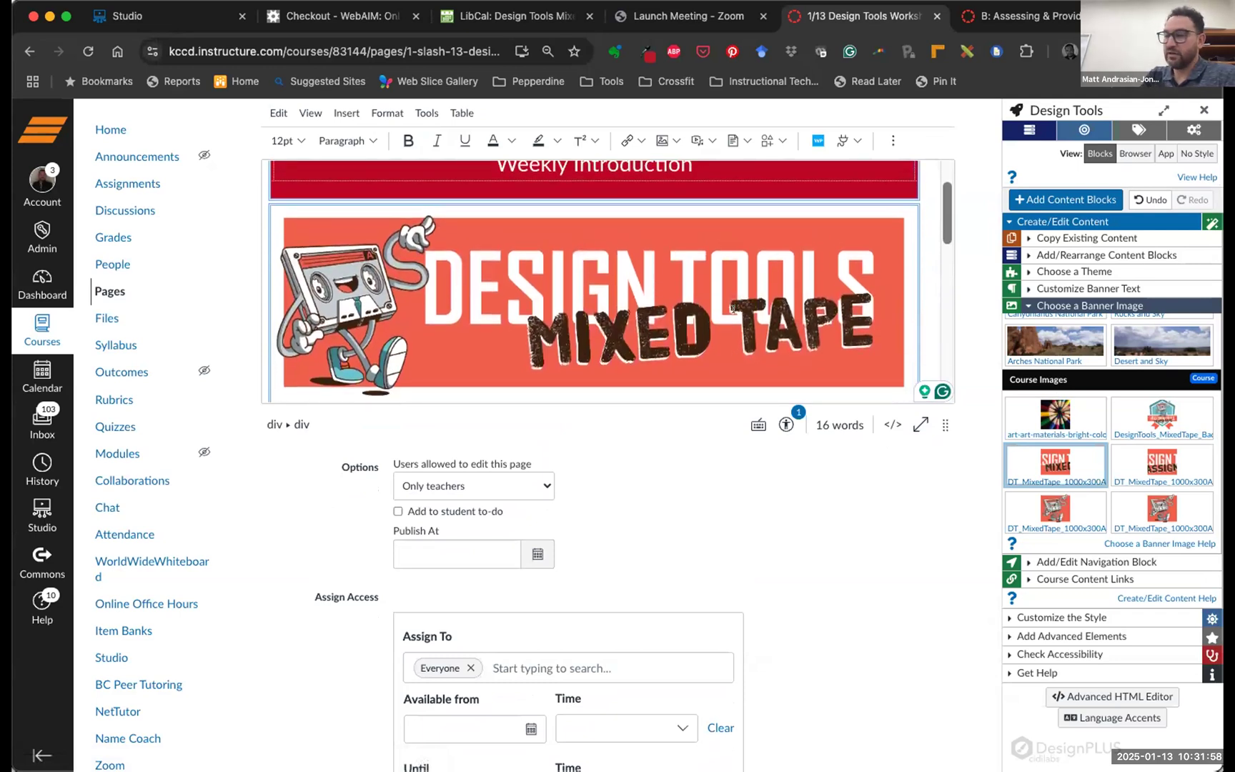
pyautogui.scroll(-2, 732, 308)
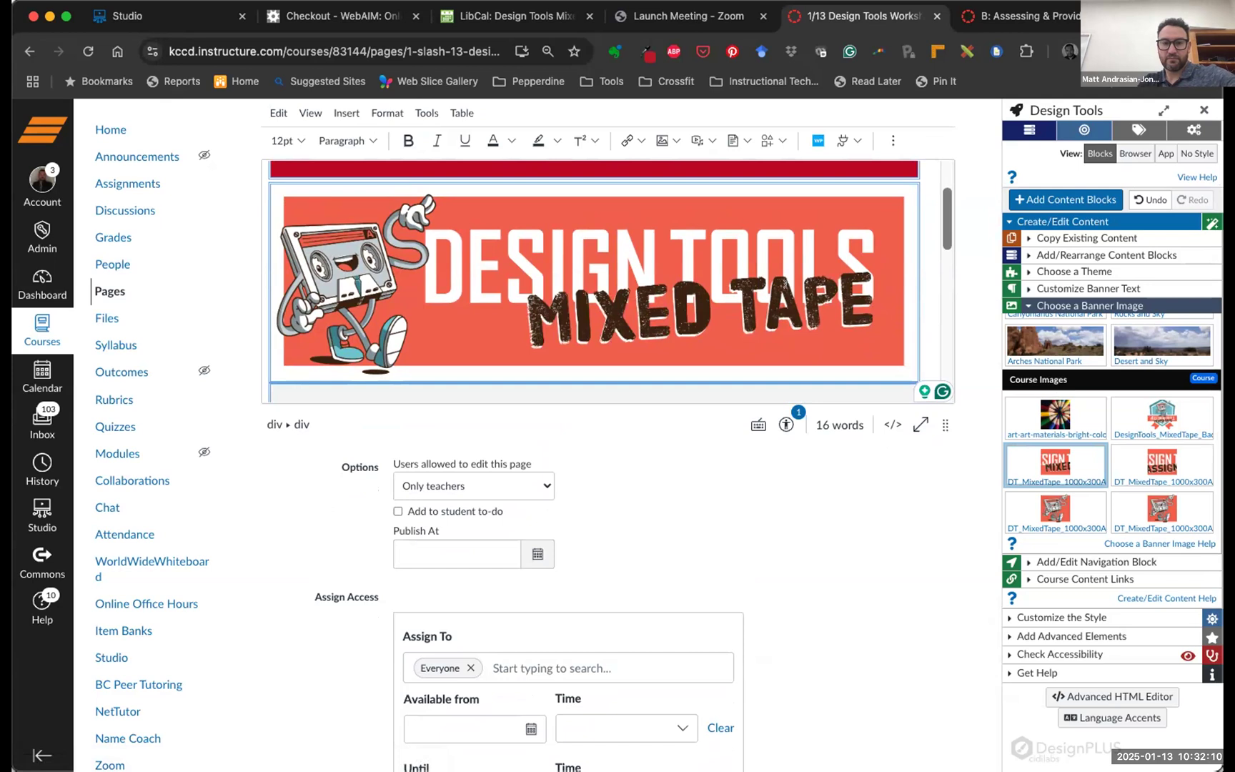
pyautogui.scroll(-2, 786, 289)
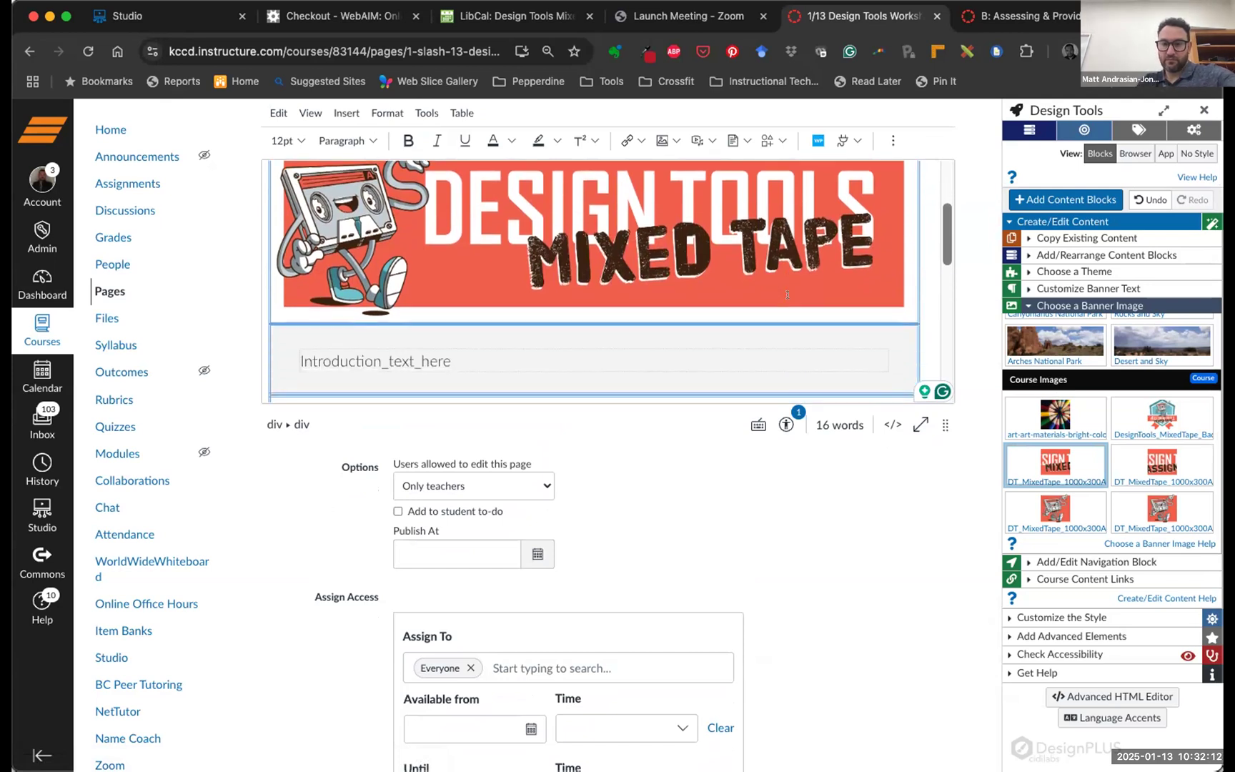
pyautogui.scroll(2, 786, 294)
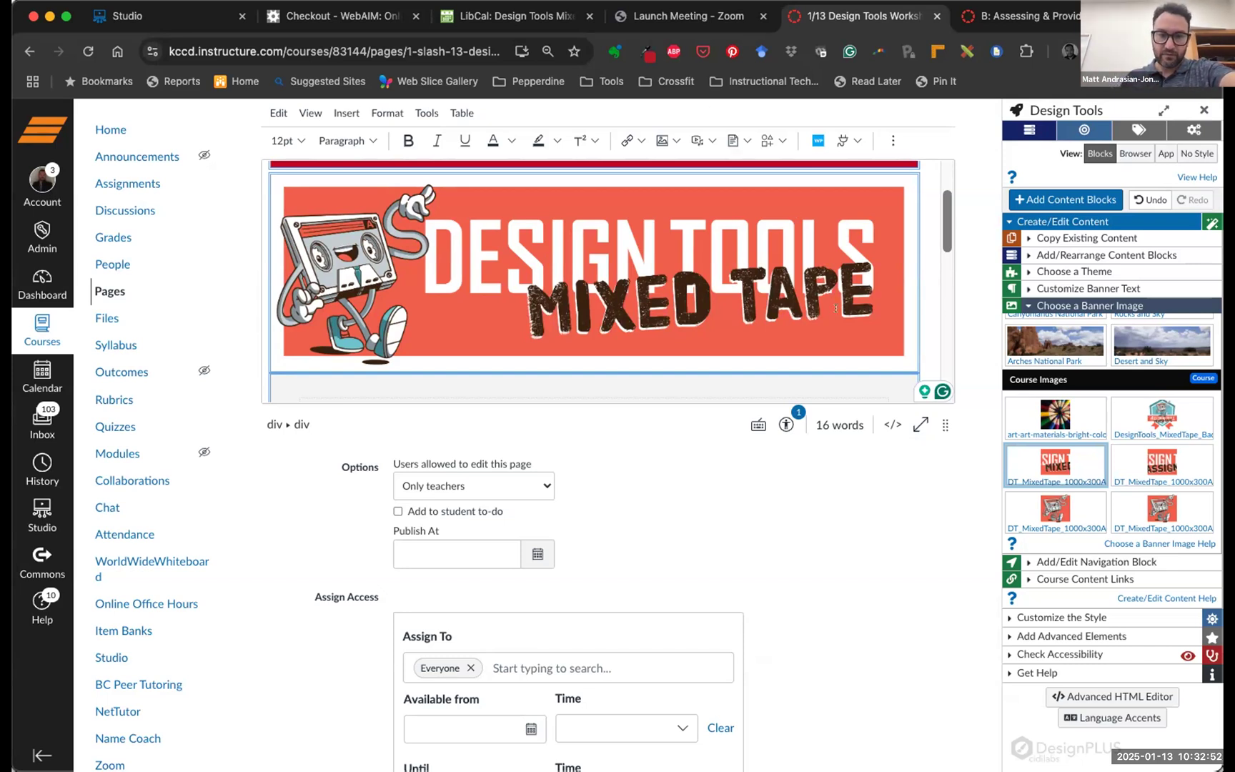
pyautogui.scroll(-3, 769, 231)
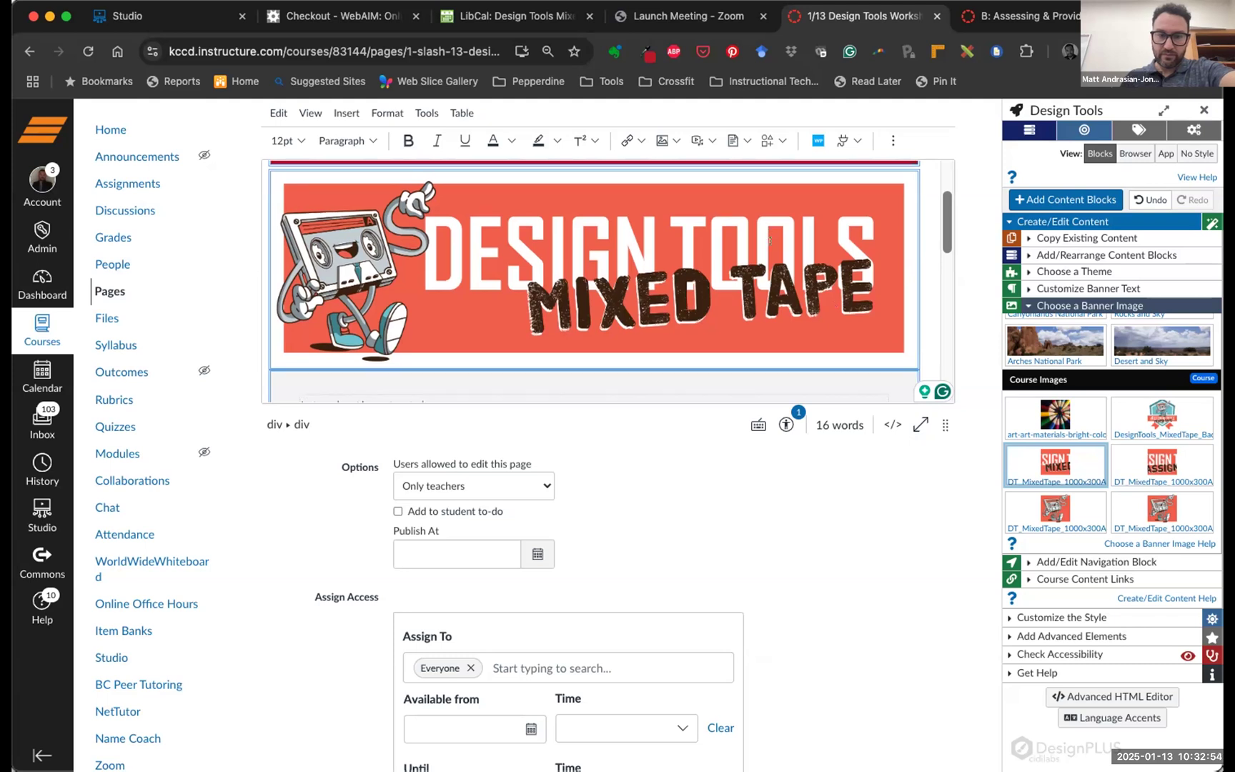
pyautogui.scroll(2, 769, 236)
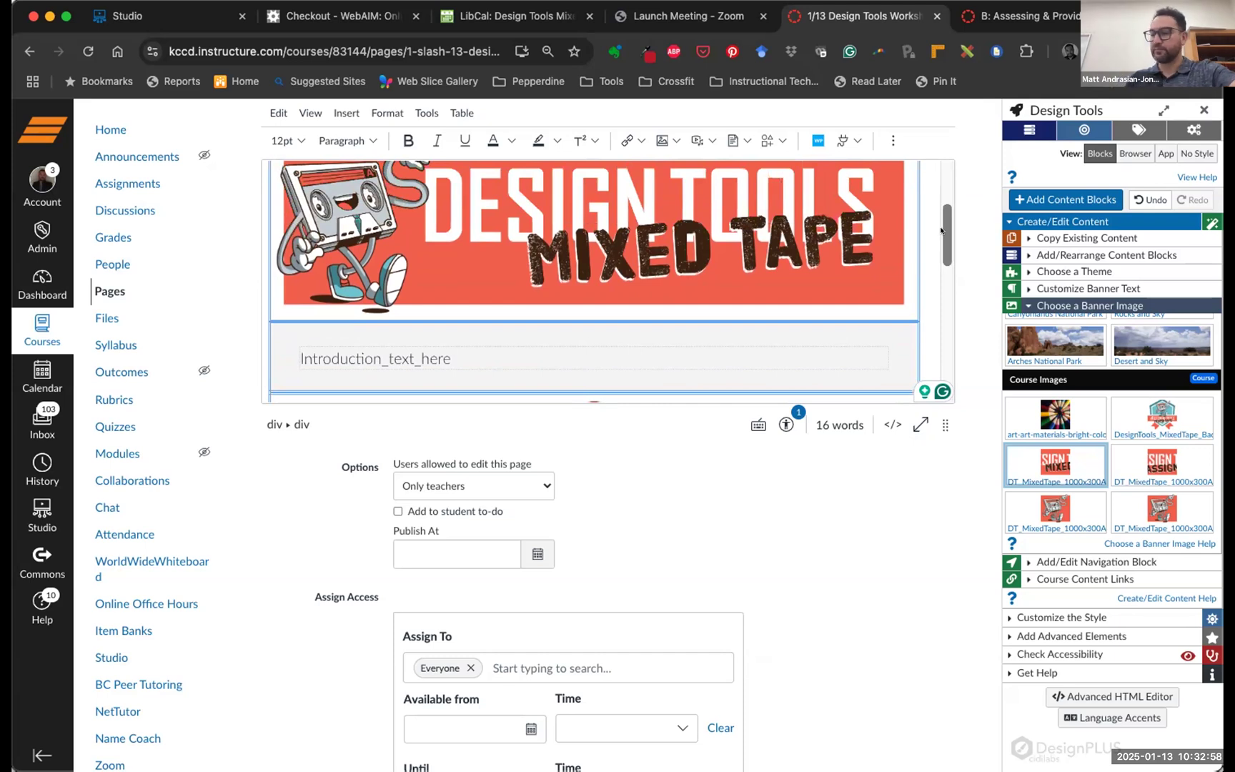
pyautogui.scroll(2, 784, 254)
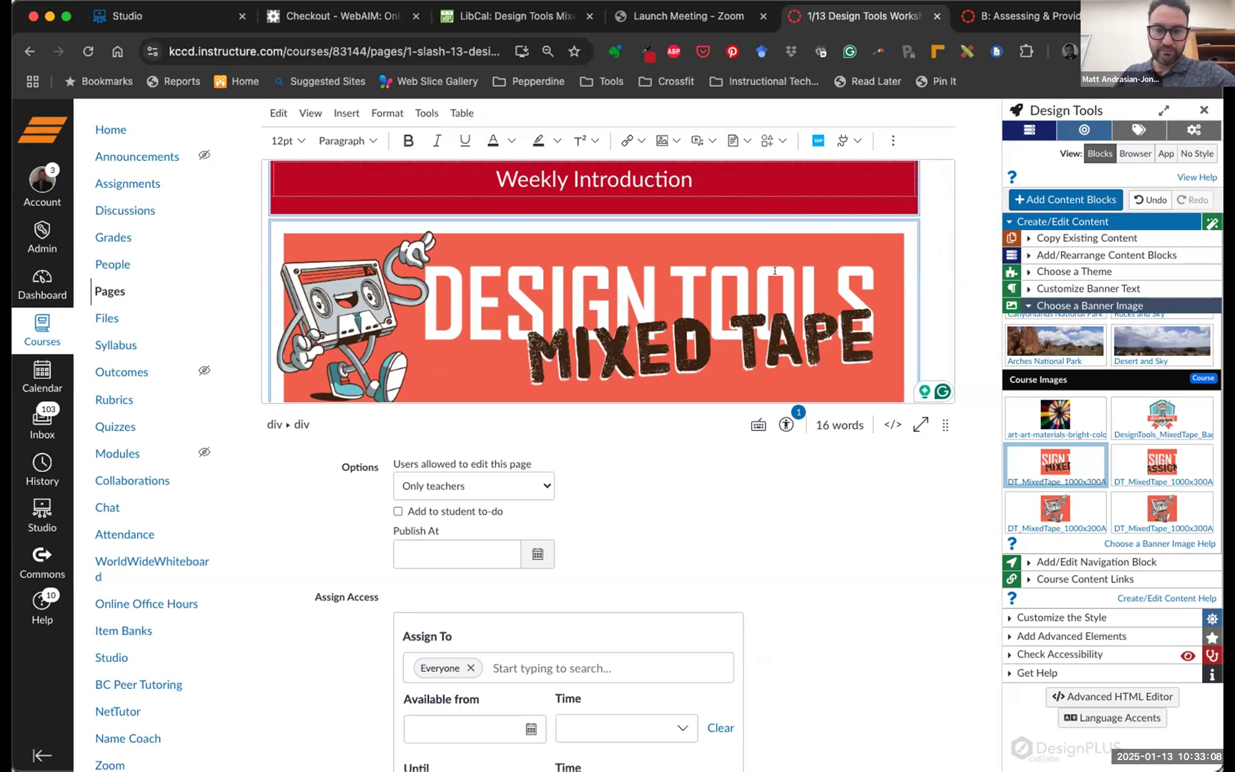
pyautogui.scroll(-5, 774, 270)
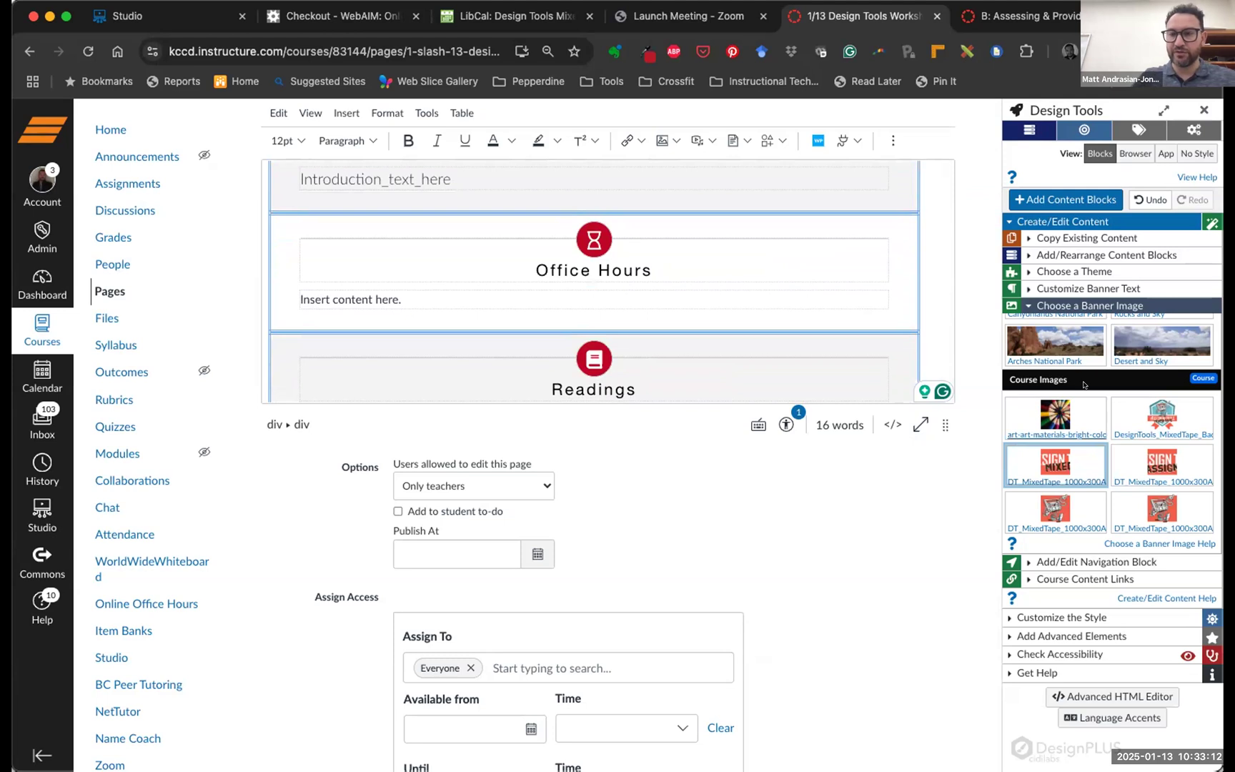
# Collapse Create/Edit Content and expand Customize the Style to show banner colours and palette options
pyautogui.click(1026, 220)
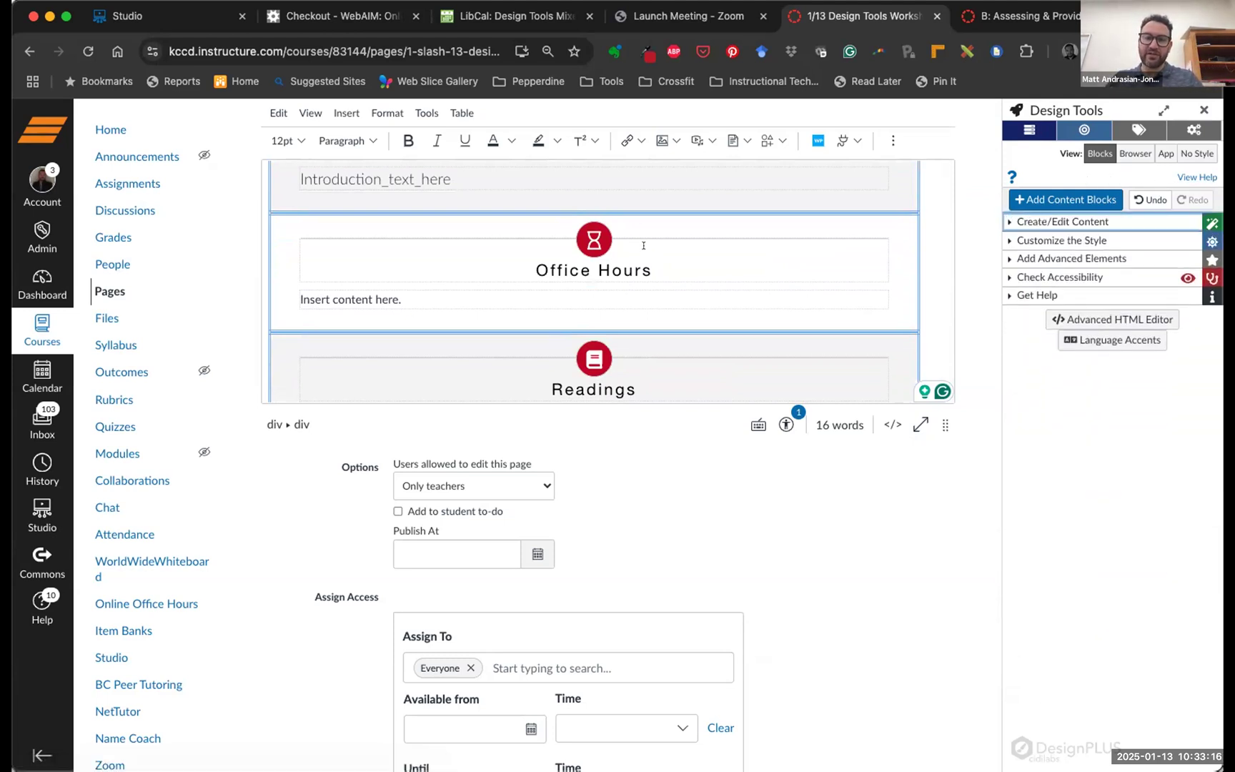
pyautogui.scroll(5, 645, 236)
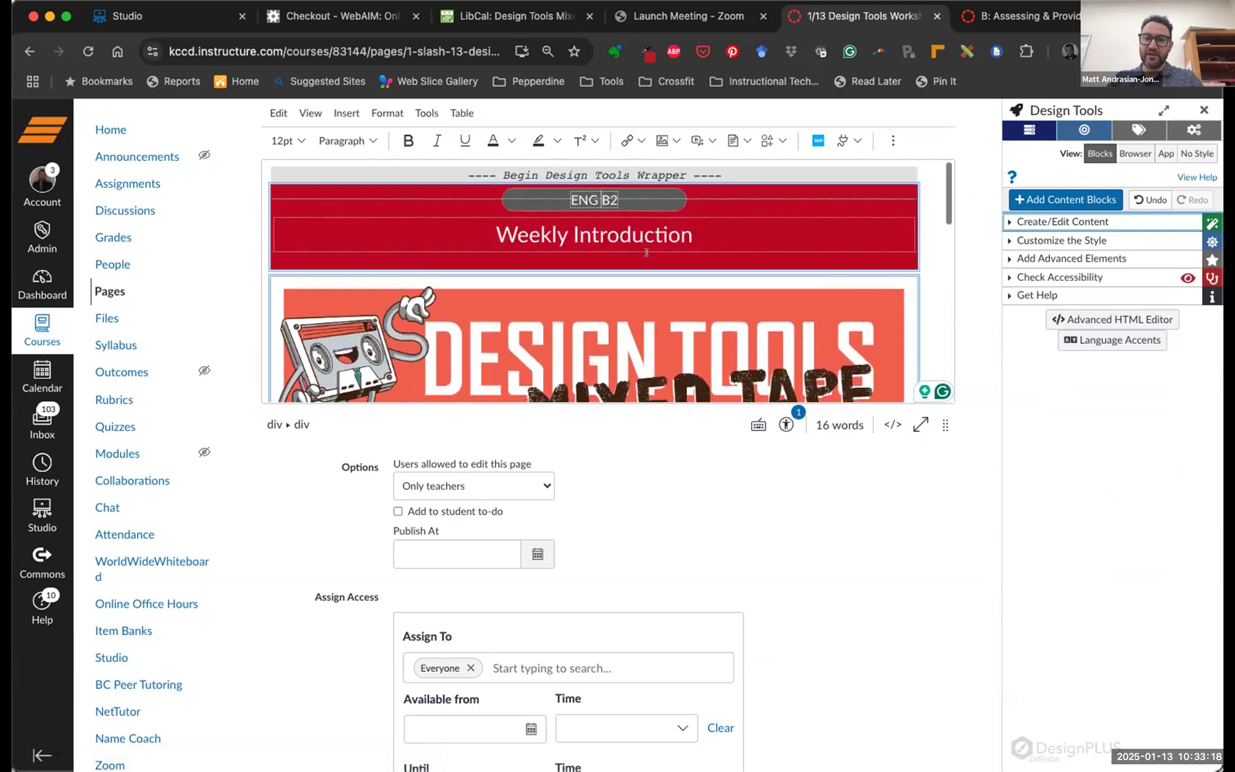
pyautogui.scroll(-10, 645, 245)
pyautogui.scroll(5, 646, 252)
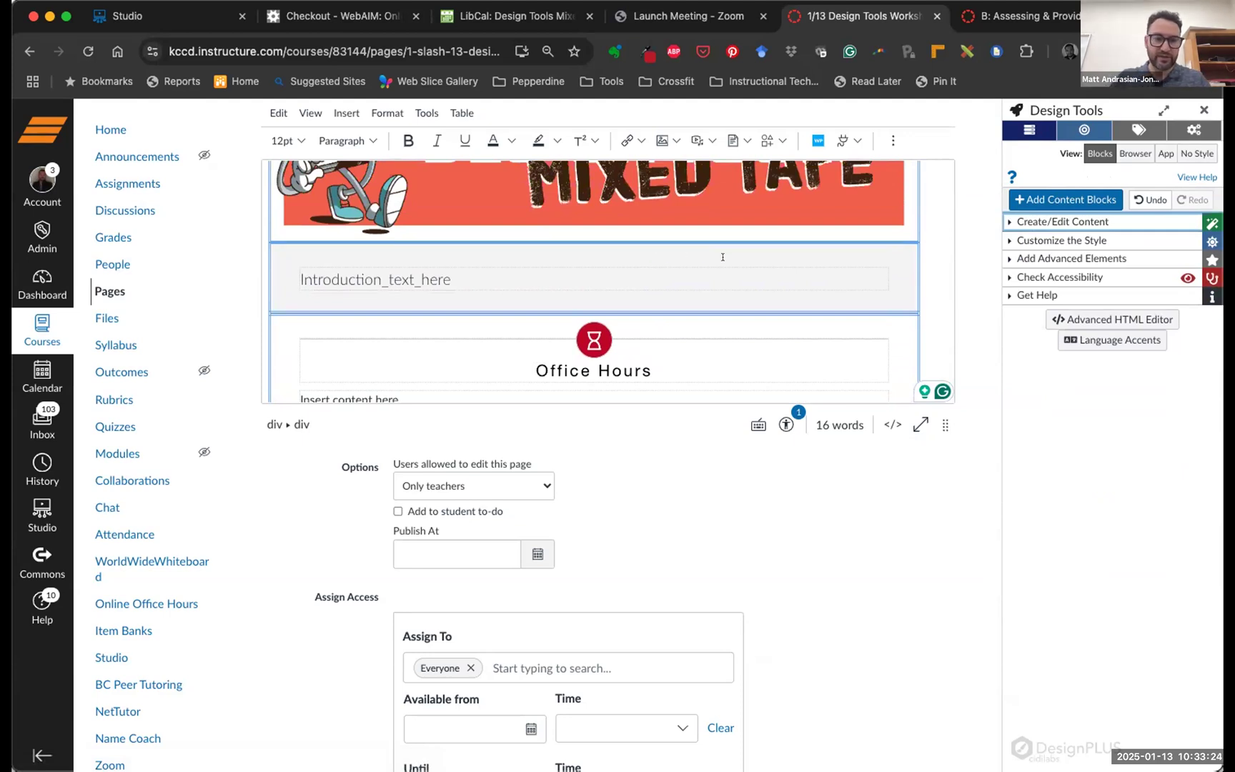
pyautogui.click(1027, 236)
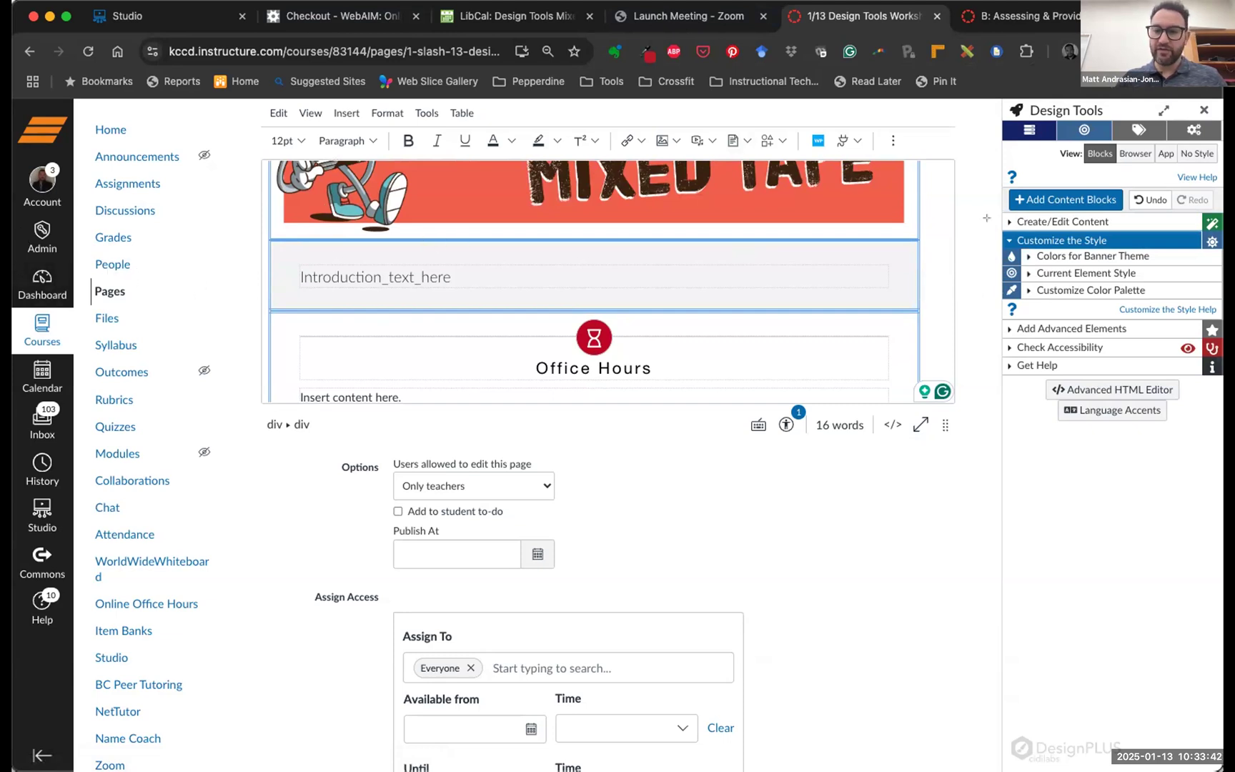
pyautogui.moveTo(1002, 231); pyautogui.dragTo(1217, 299)
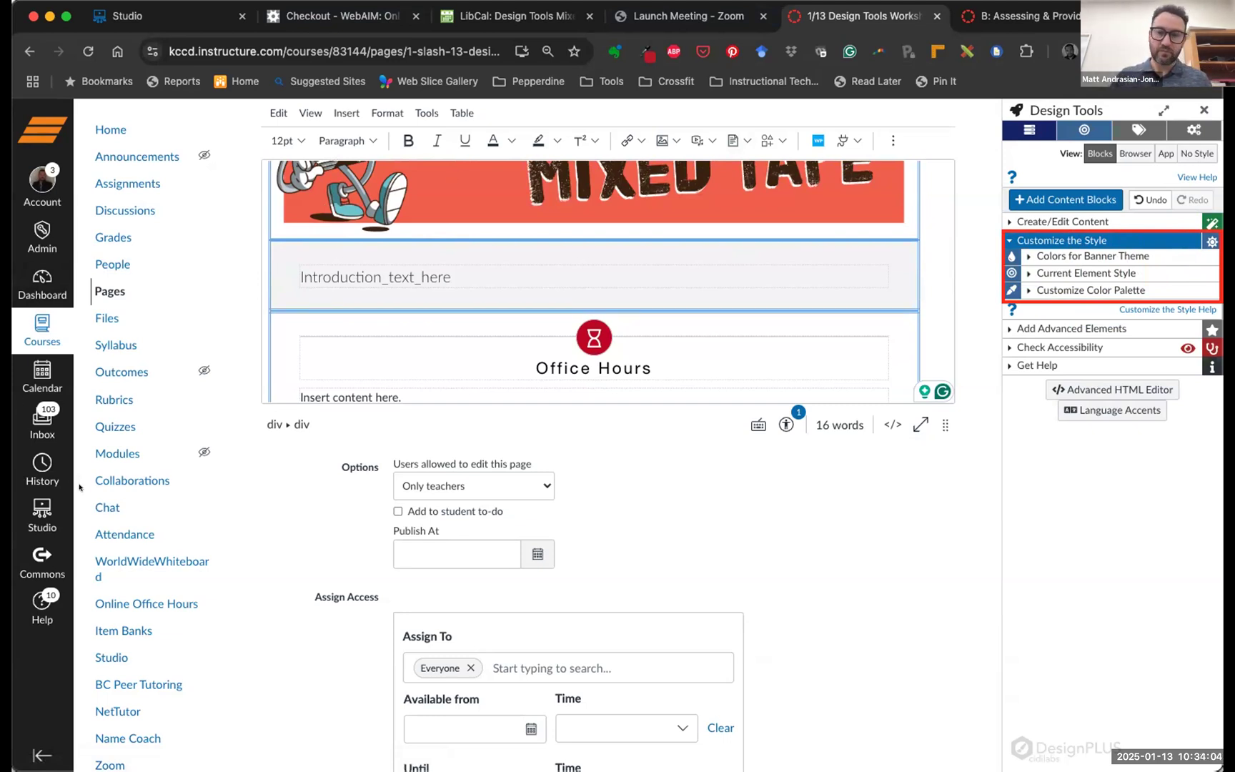
pyautogui.click(1025, 290)
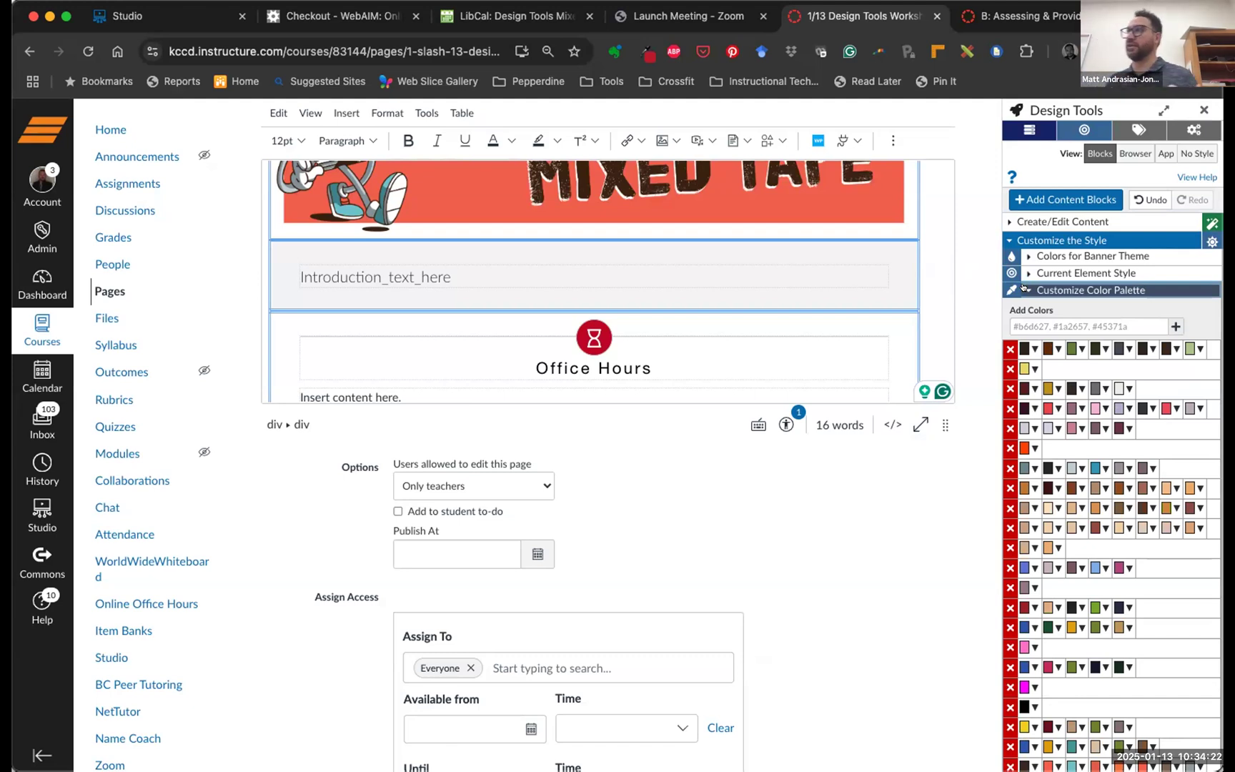
pyautogui.scroll(-15, 1141, 450)
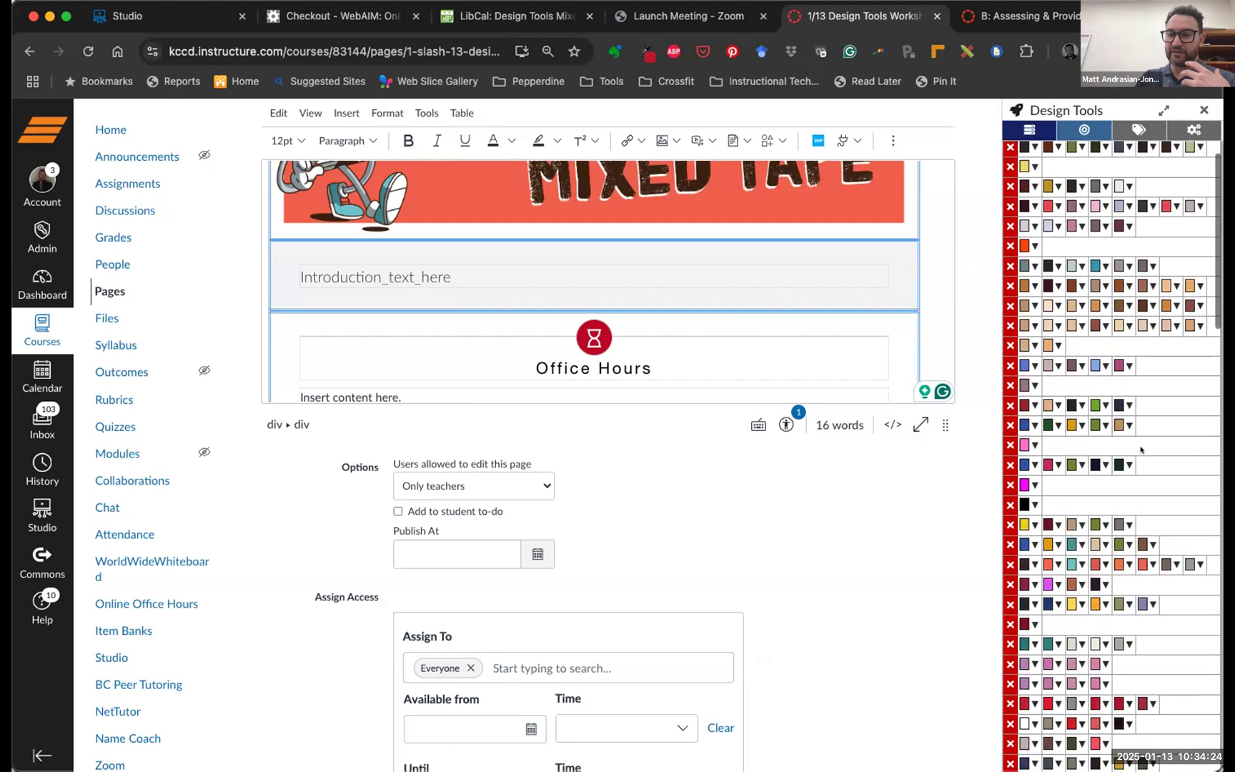
pyautogui.scroll(-10, 1140, 450)
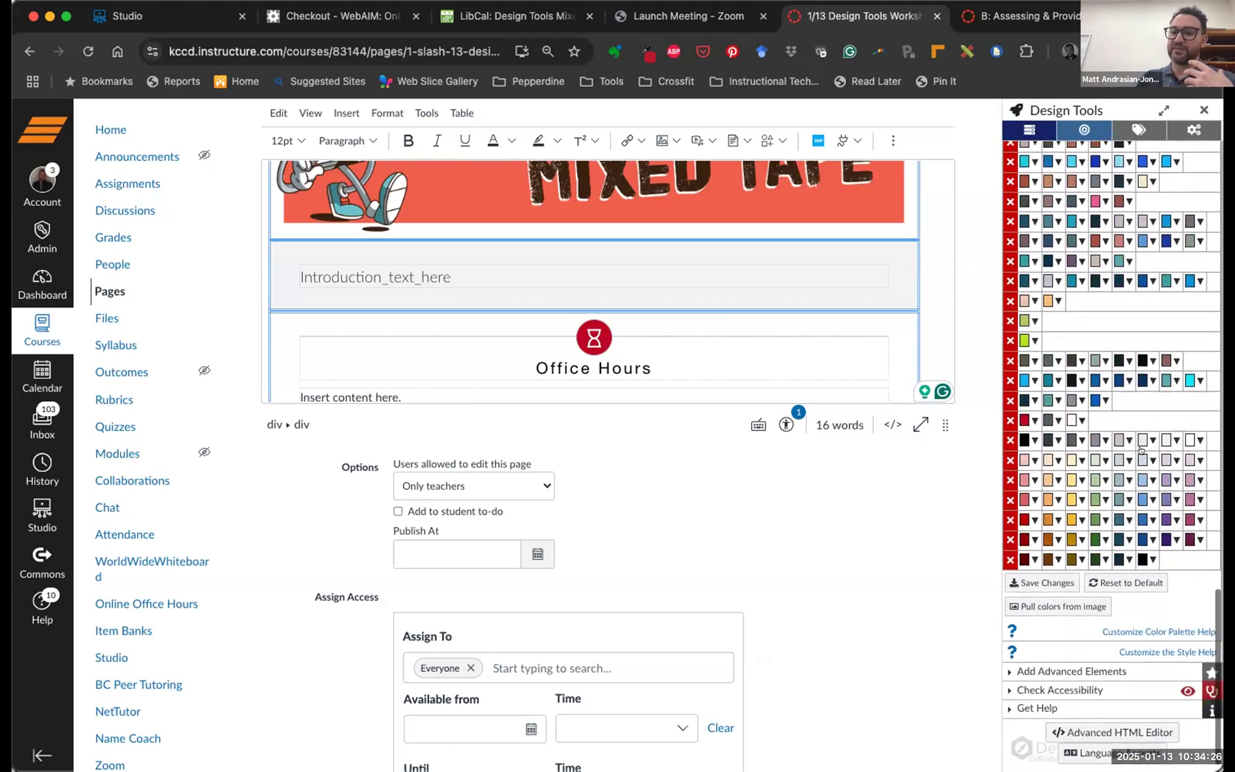
pyautogui.scroll(5, 1141, 449)
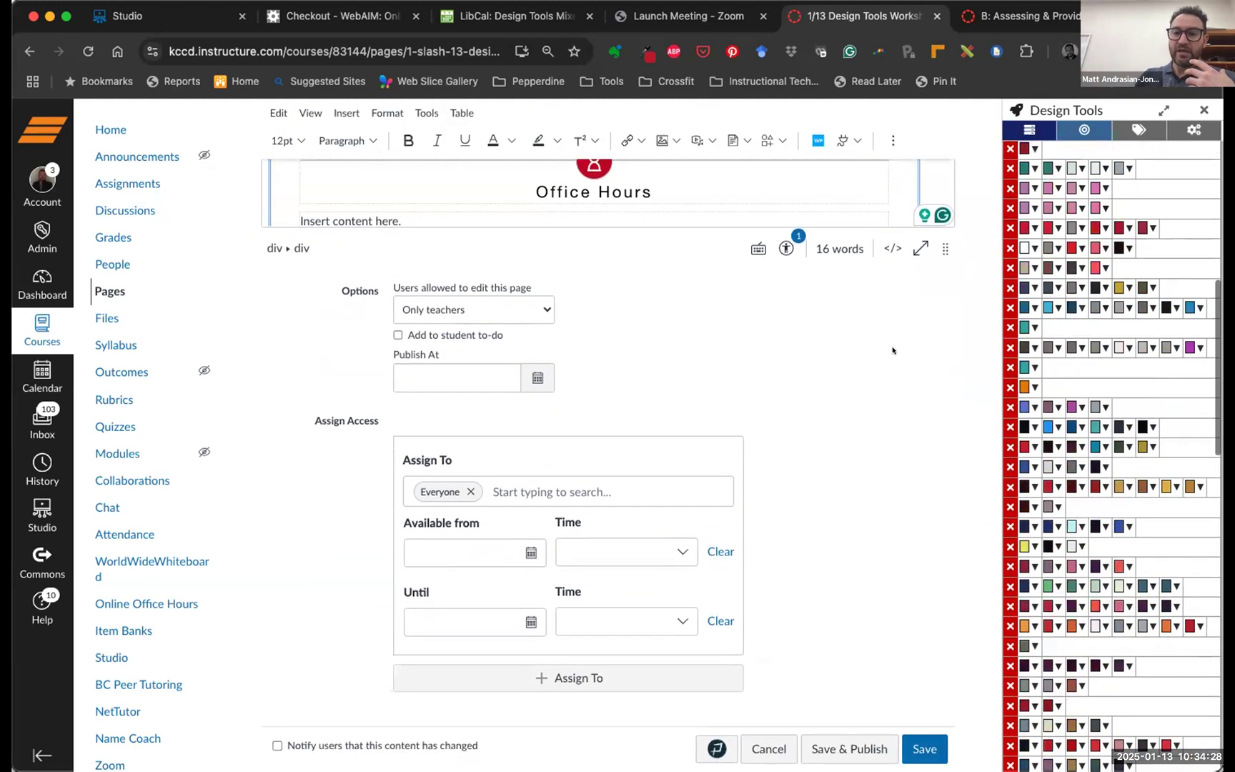
pyautogui.scroll(10, 893, 348)
pyautogui.scroll(2, 893, 349)
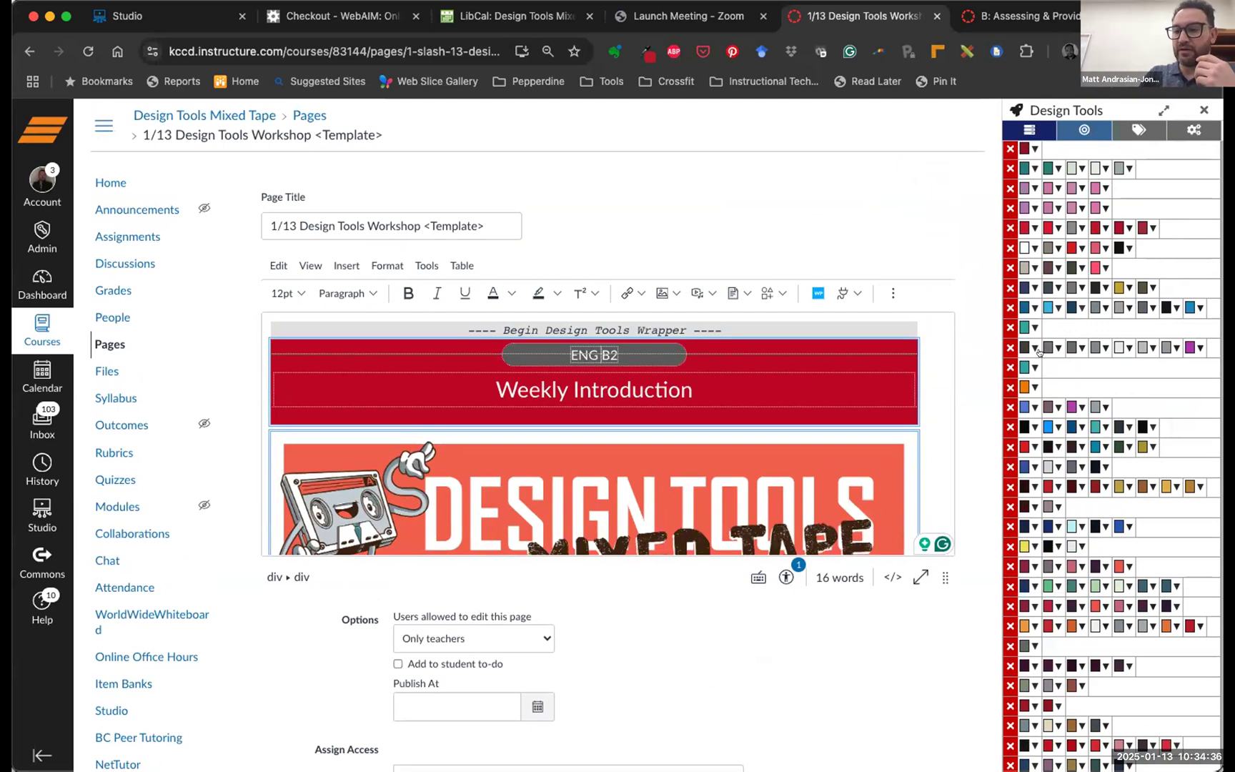
pyautogui.scroll(10, 1097, 375)
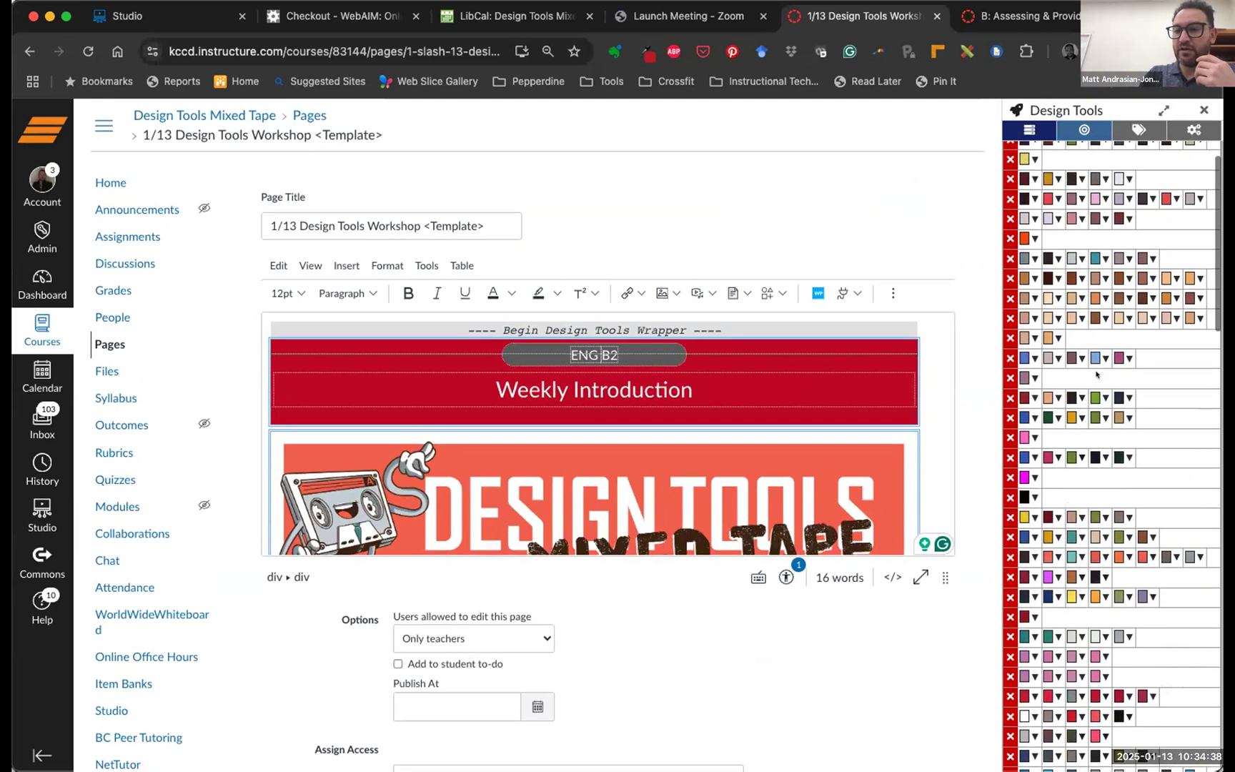
pyautogui.scroll(1, 1089, 363)
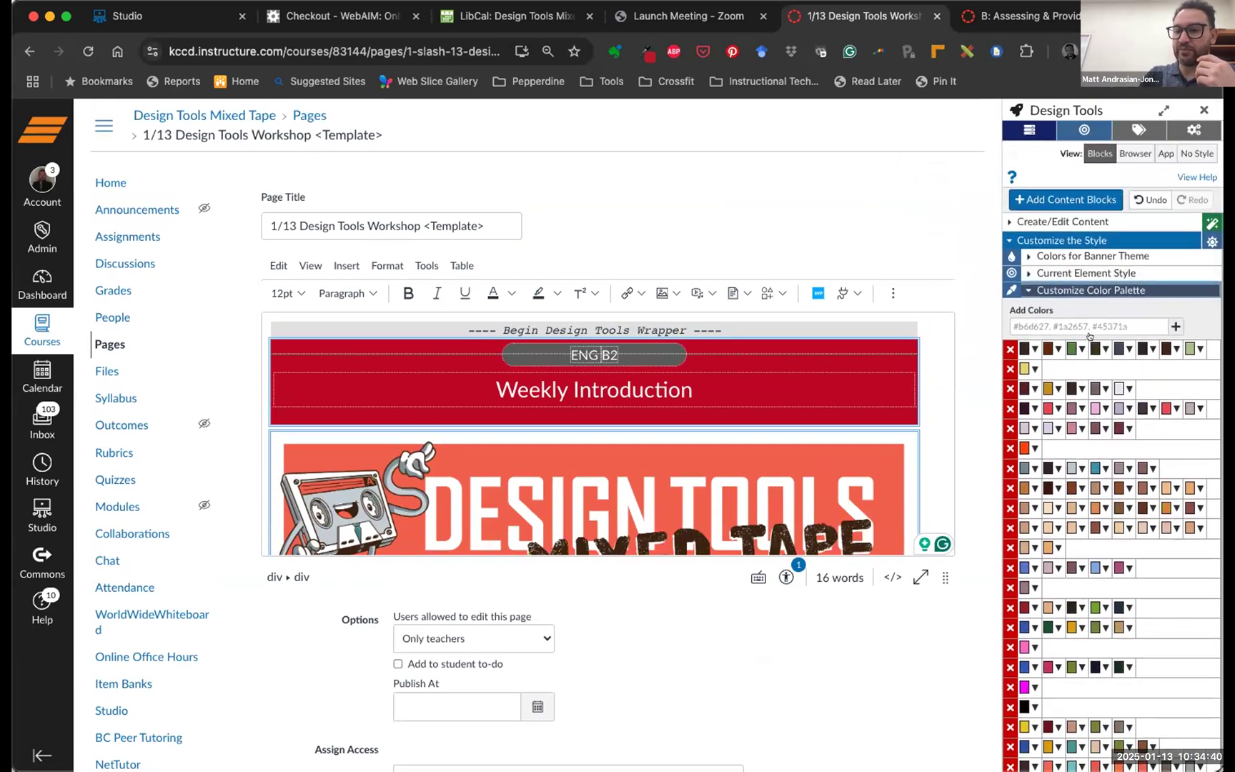
pyautogui.scroll(-20, 1096, 343)
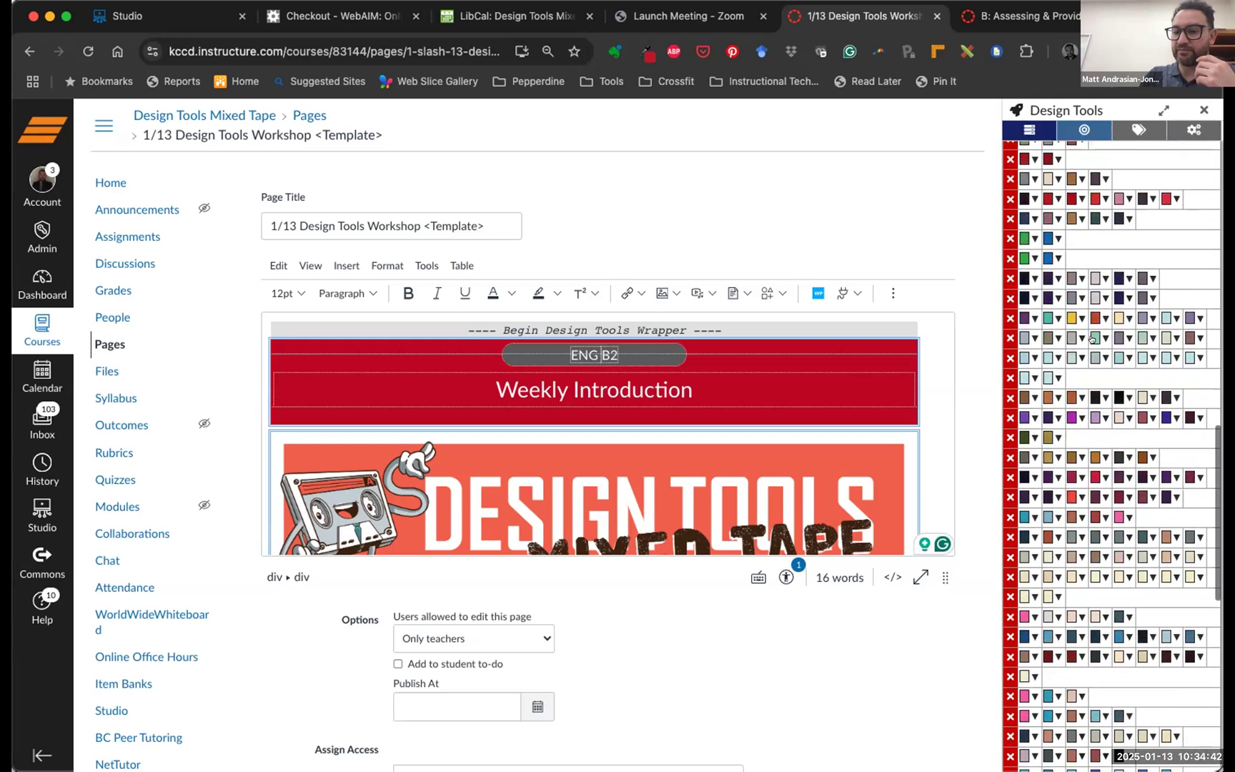
pyautogui.scroll(-6, 1091, 339)
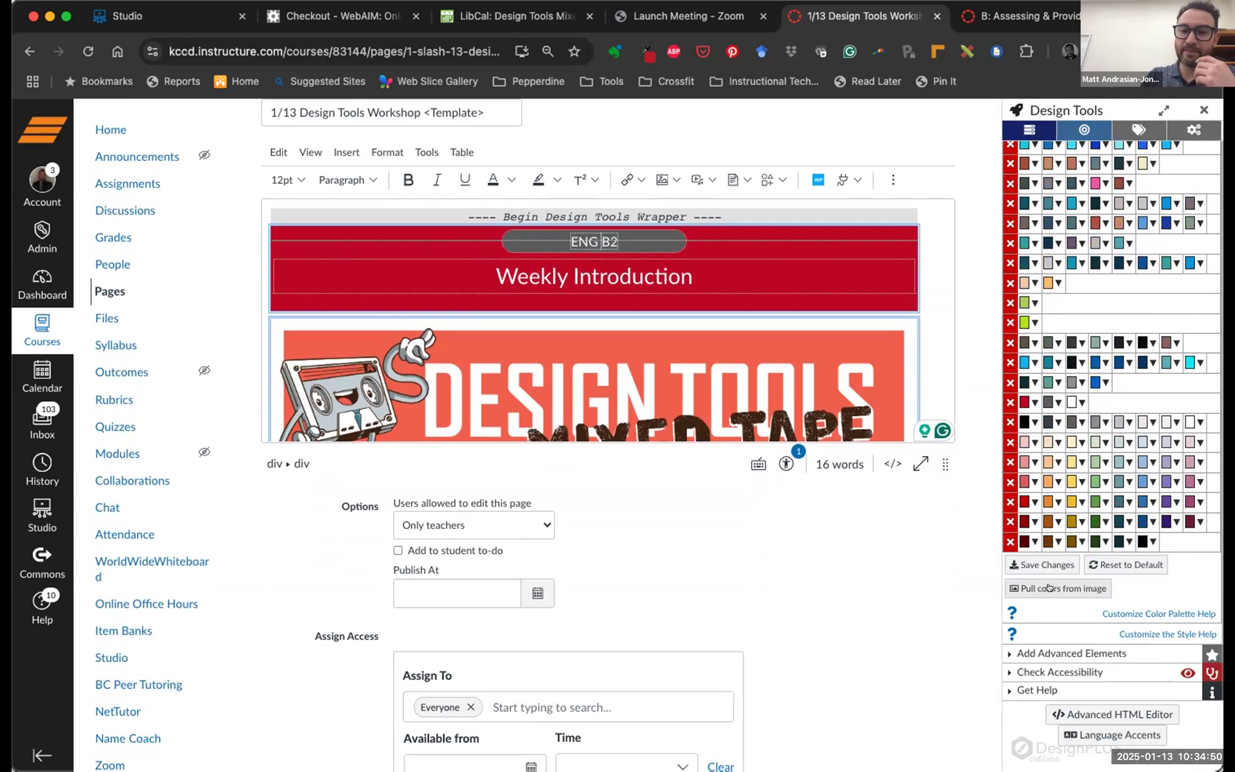
# Load the Canvas-Course-Card_262x146.png image into the Pull colors from image tool
pyautogui.click(1048, 587)
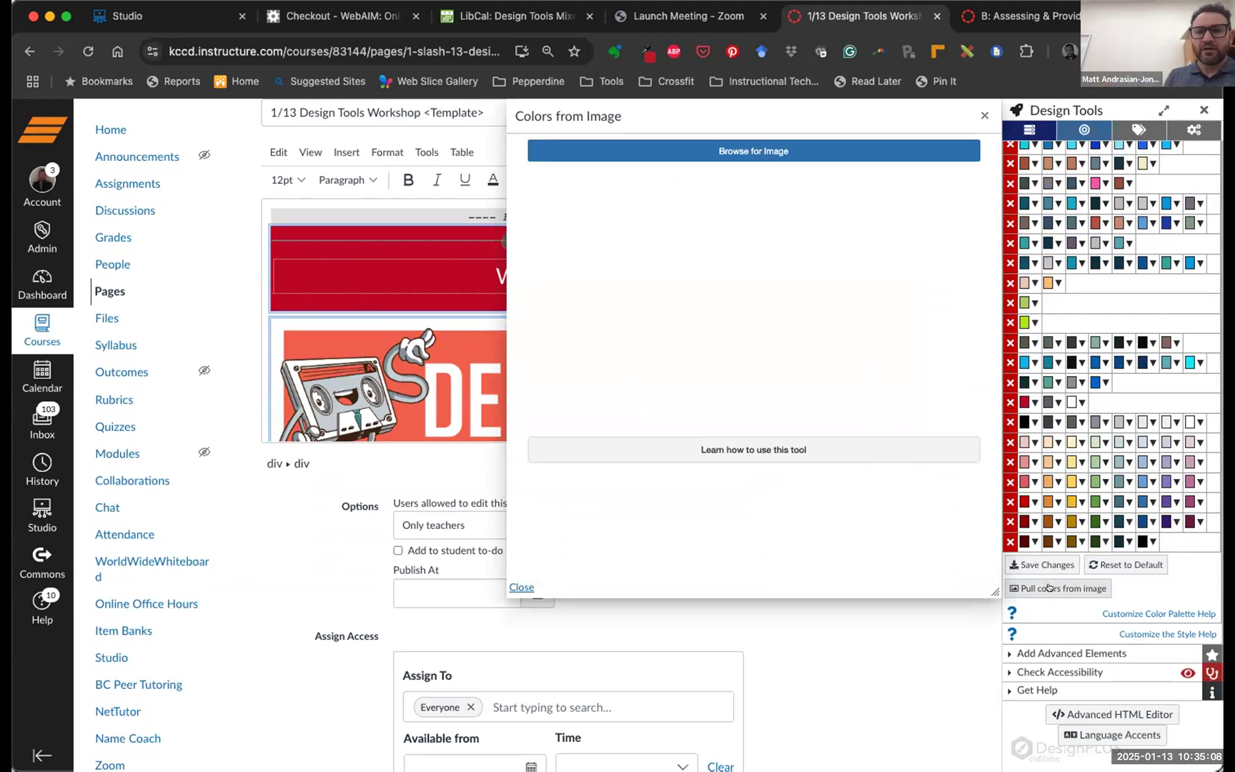
pyautogui.scroll(-1, 1047, 586)
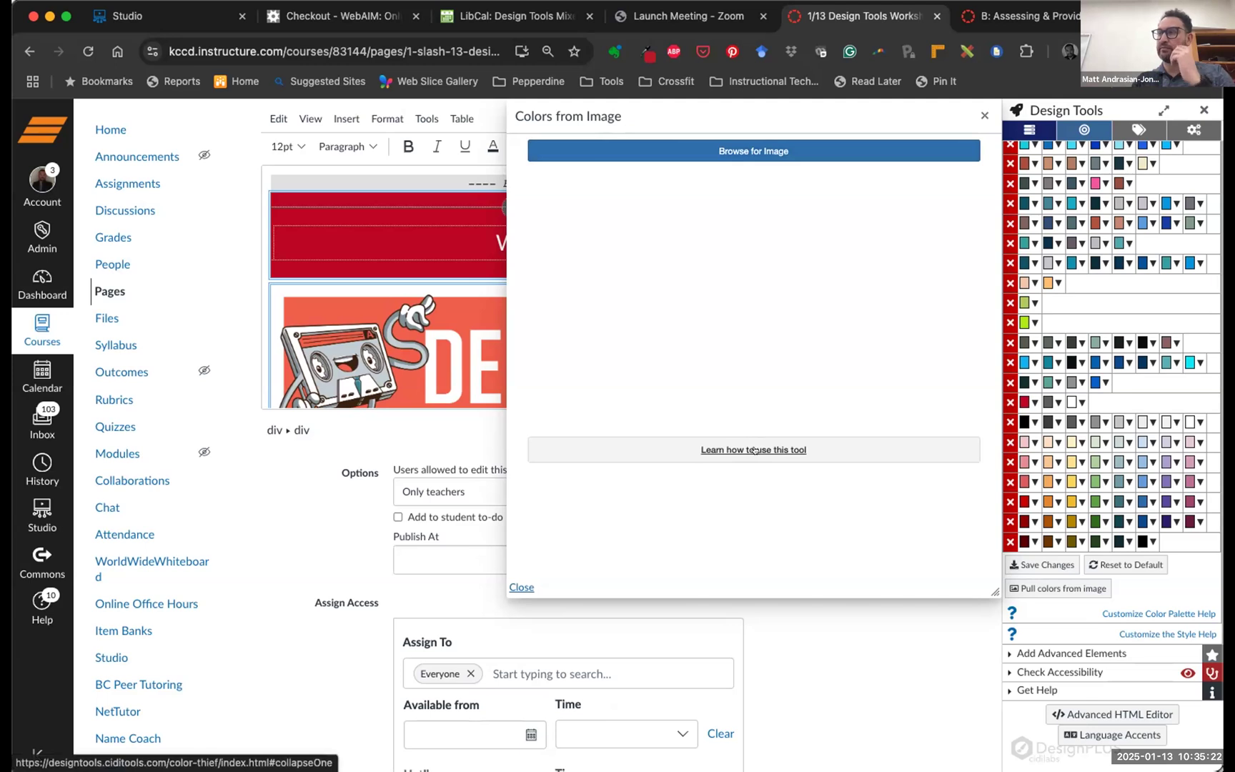
pyautogui.click(725, 150)
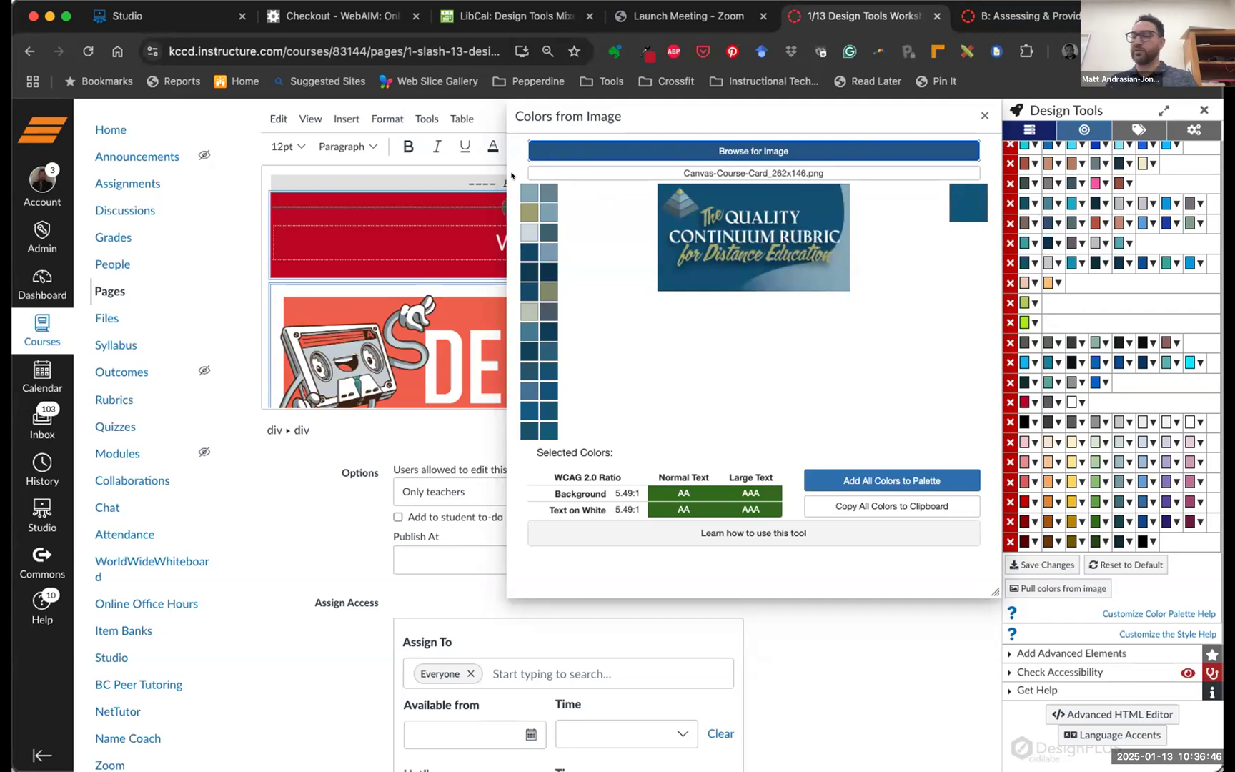
# Check six extracted swatches, including tan, blues and olive, add them to the palette, and close the dialog
pyautogui.click(529, 192)
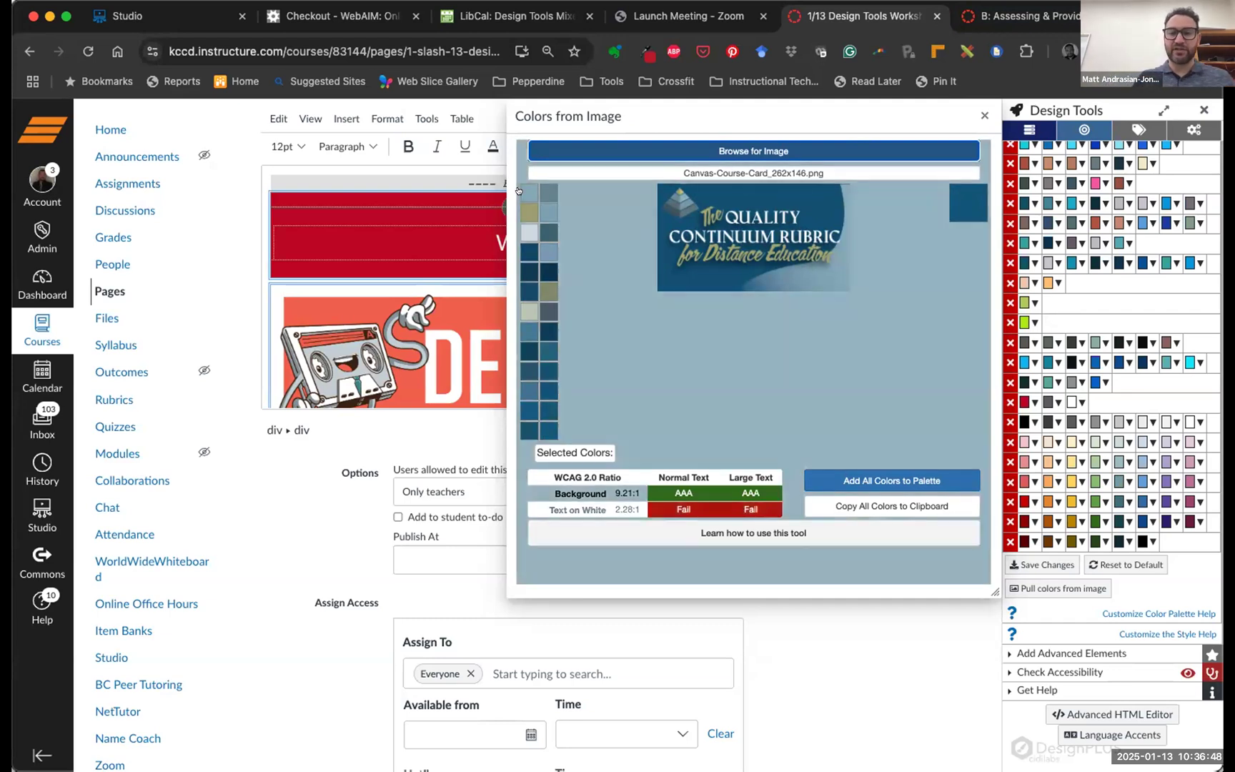
pyautogui.click(529, 212)
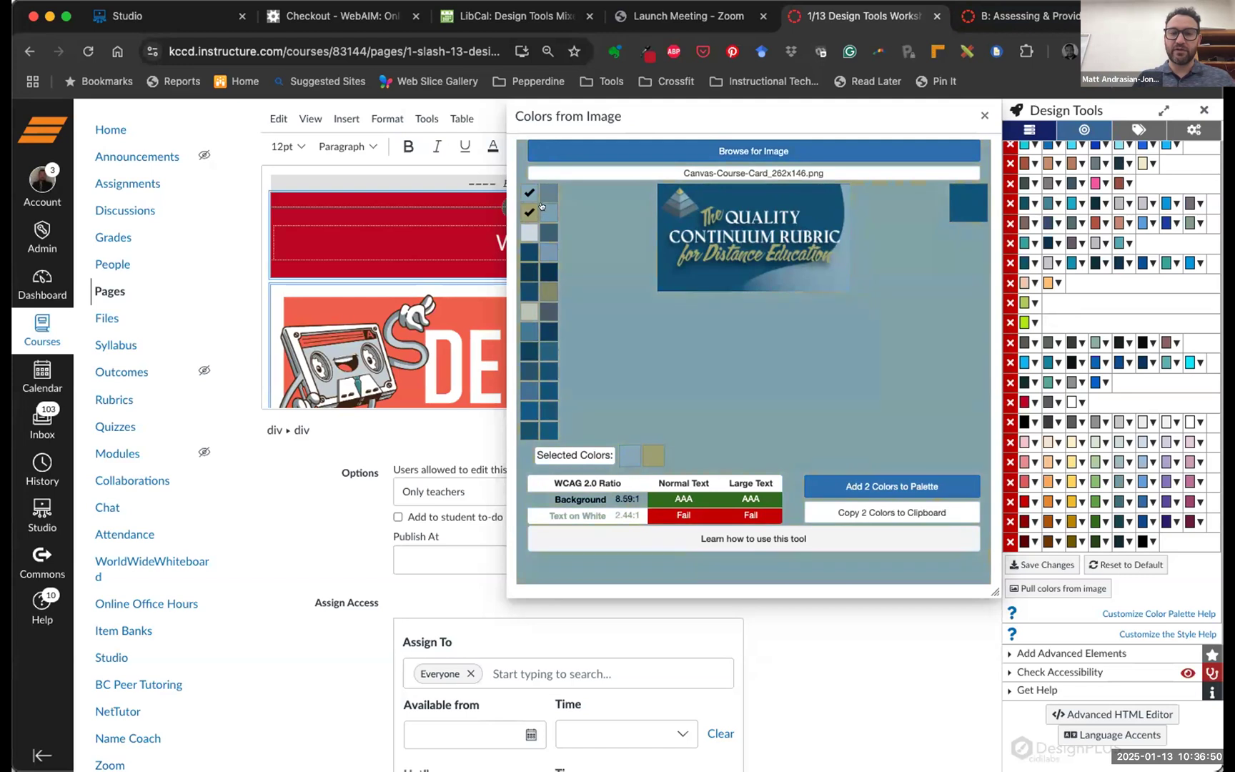
pyautogui.click(549, 212)
pyautogui.click(544, 193)
pyautogui.click(528, 291)
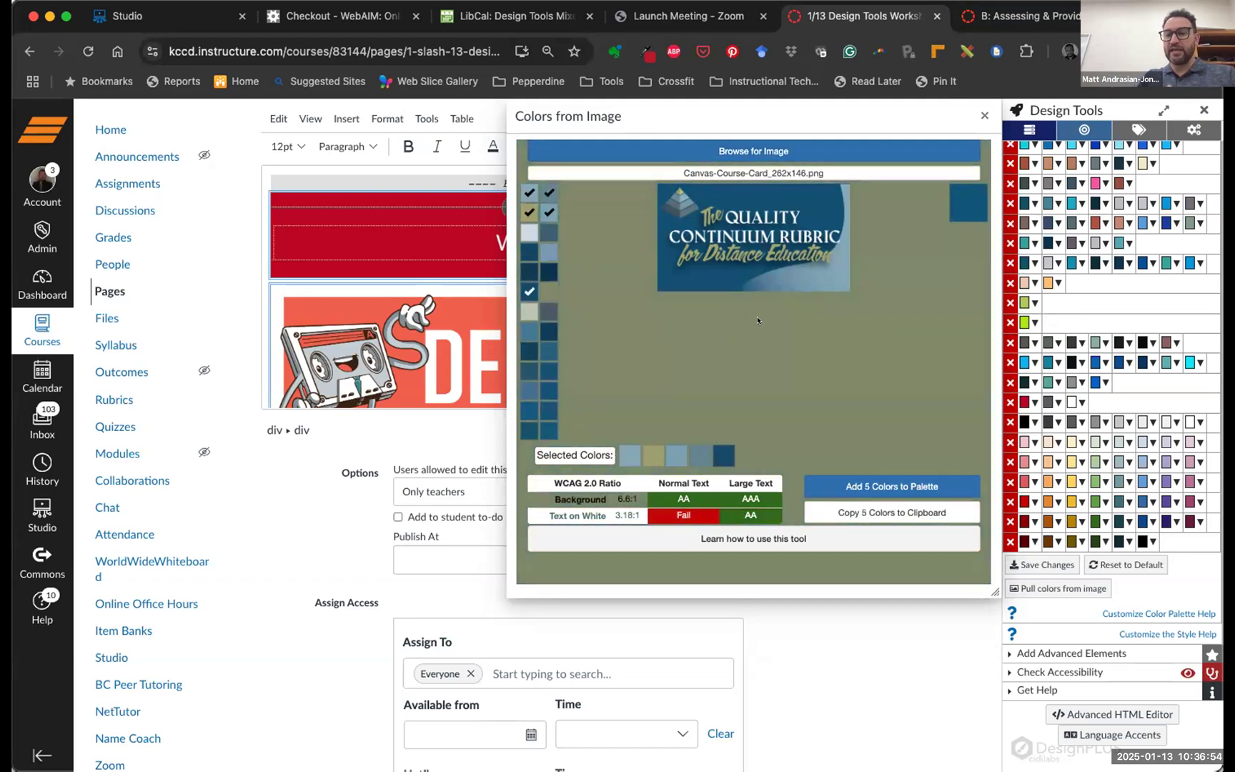
pyautogui.click(708, 240)
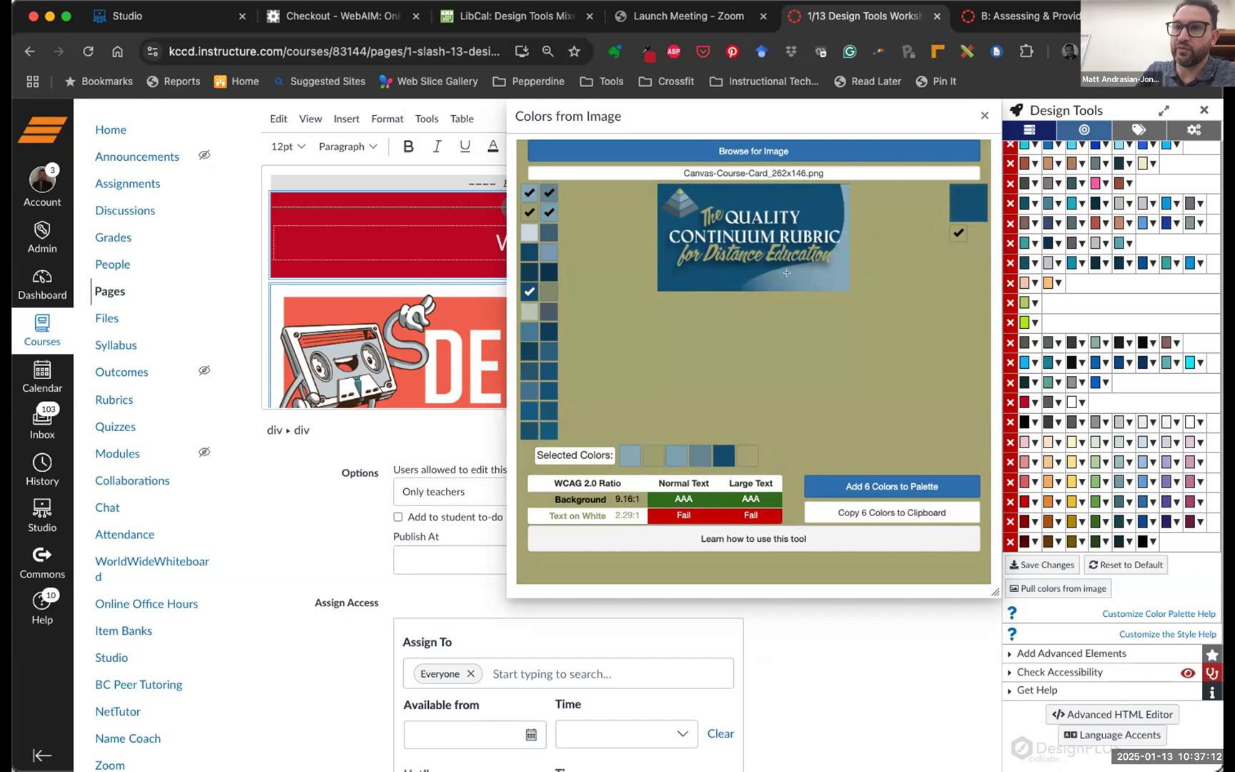
pyautogui.click(707, 448)
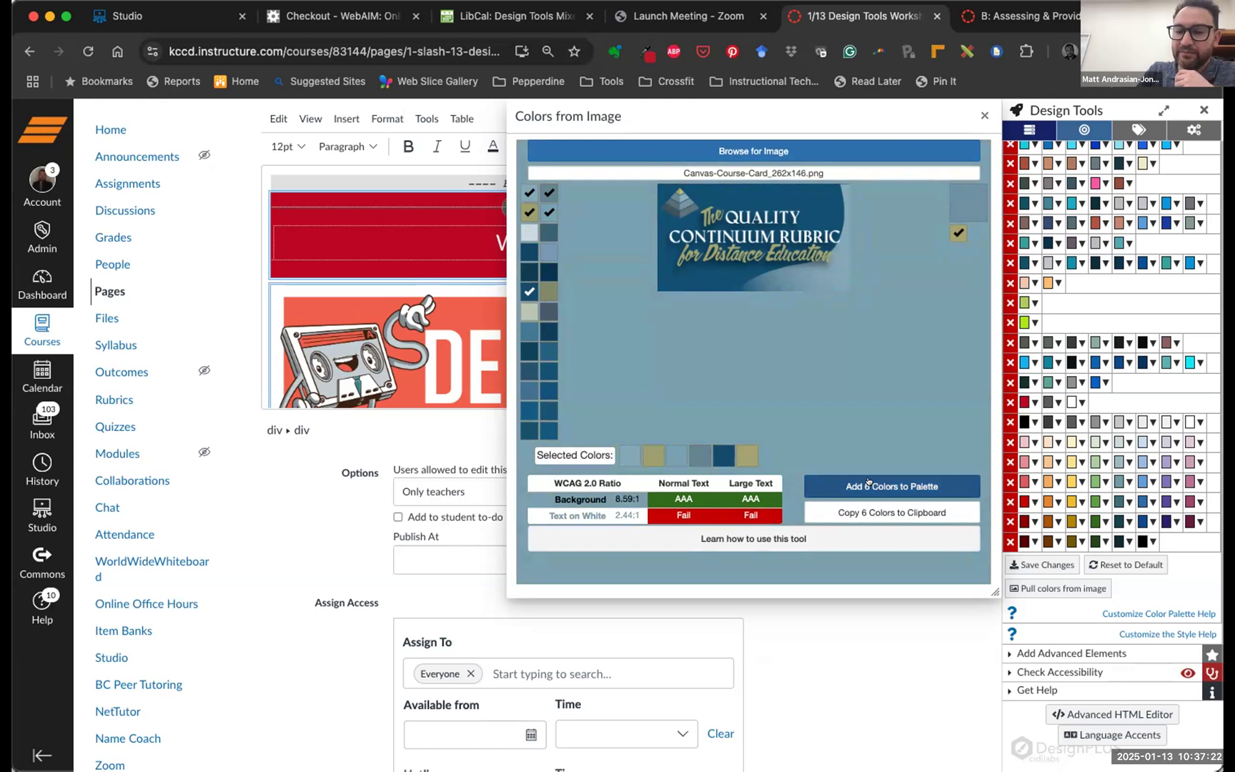
pyautogui.click(868, 481)
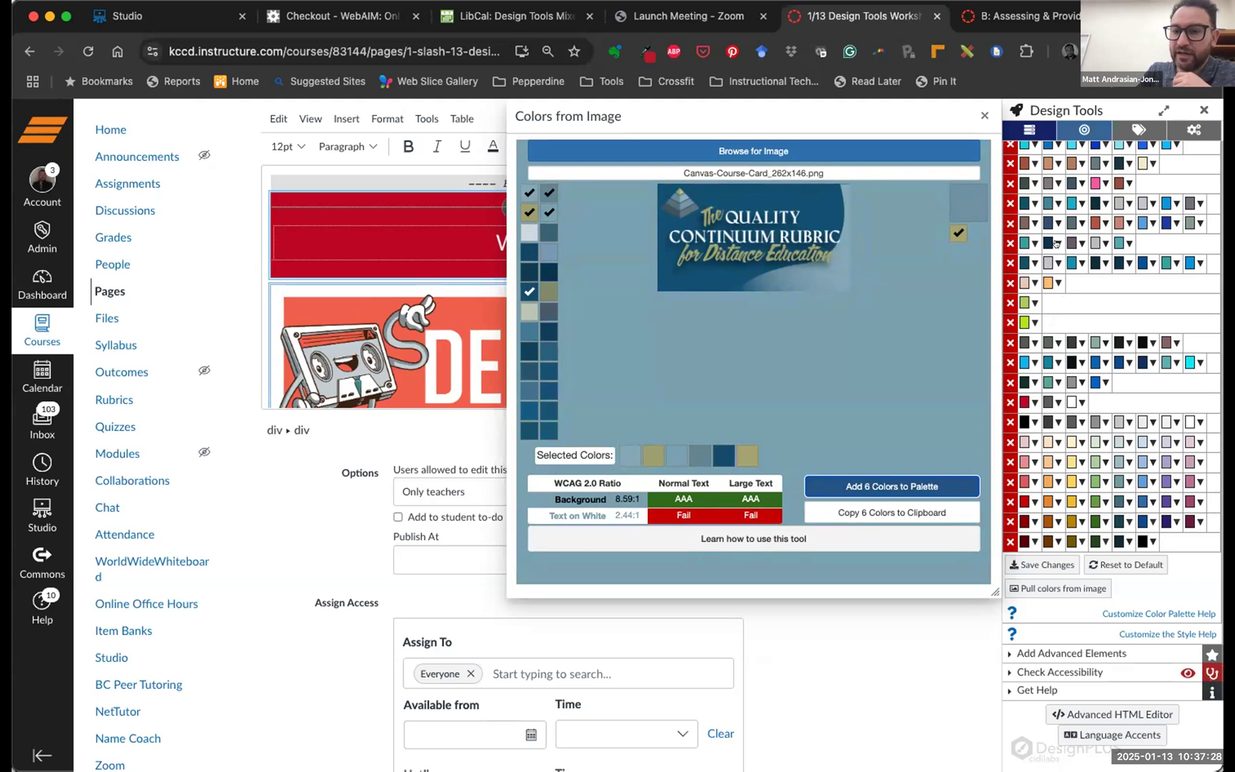
pyautogui.scroll(4, 1055, 243)
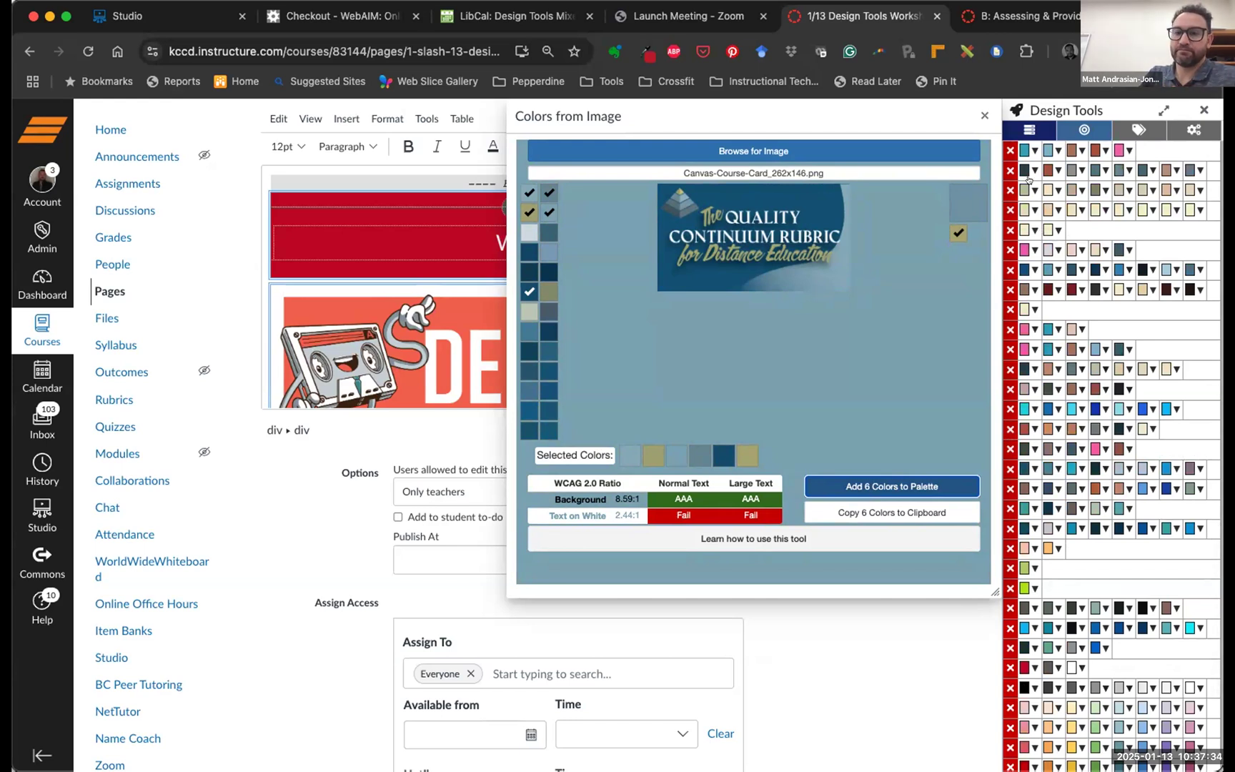
pyautogui.click(982, 115)
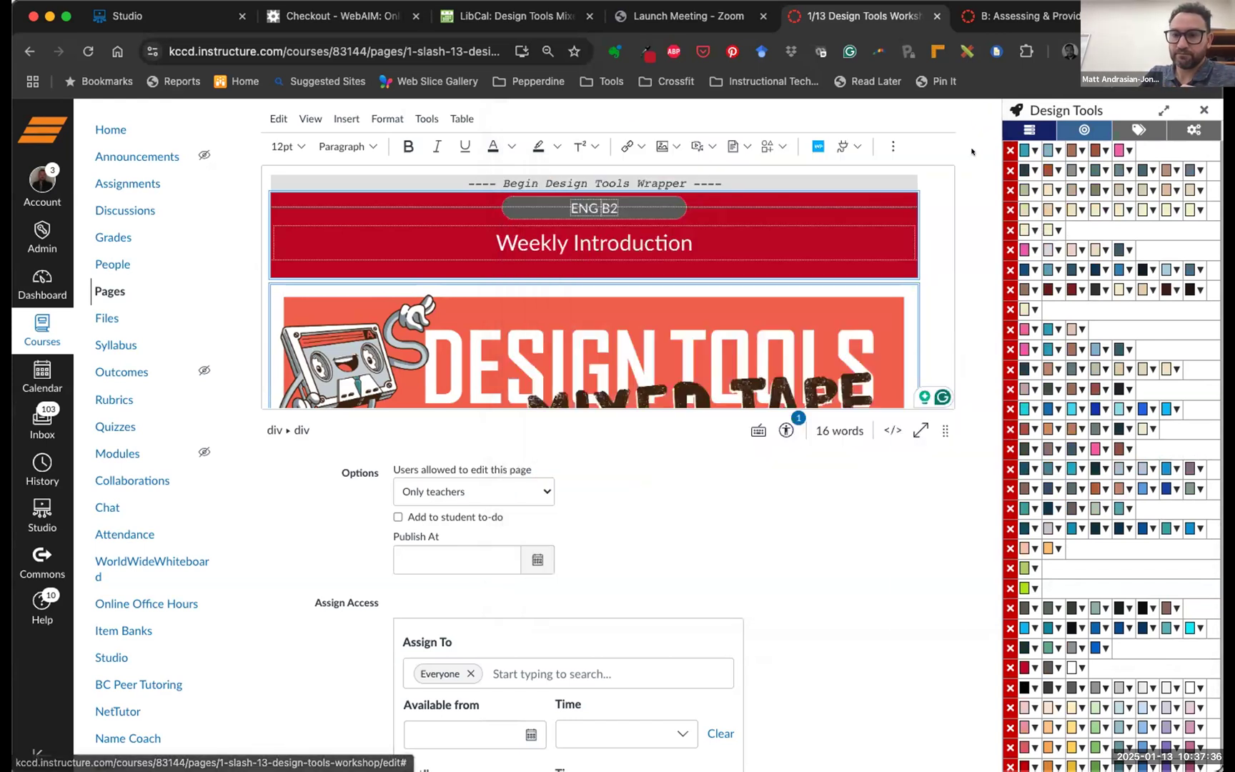
# Scroll up to the Customize Color Palette list showing the new six-colour row on top
pyautogui.scroll(3, 1052, 245)
pyautogui.scroll(2, 1052, 245)
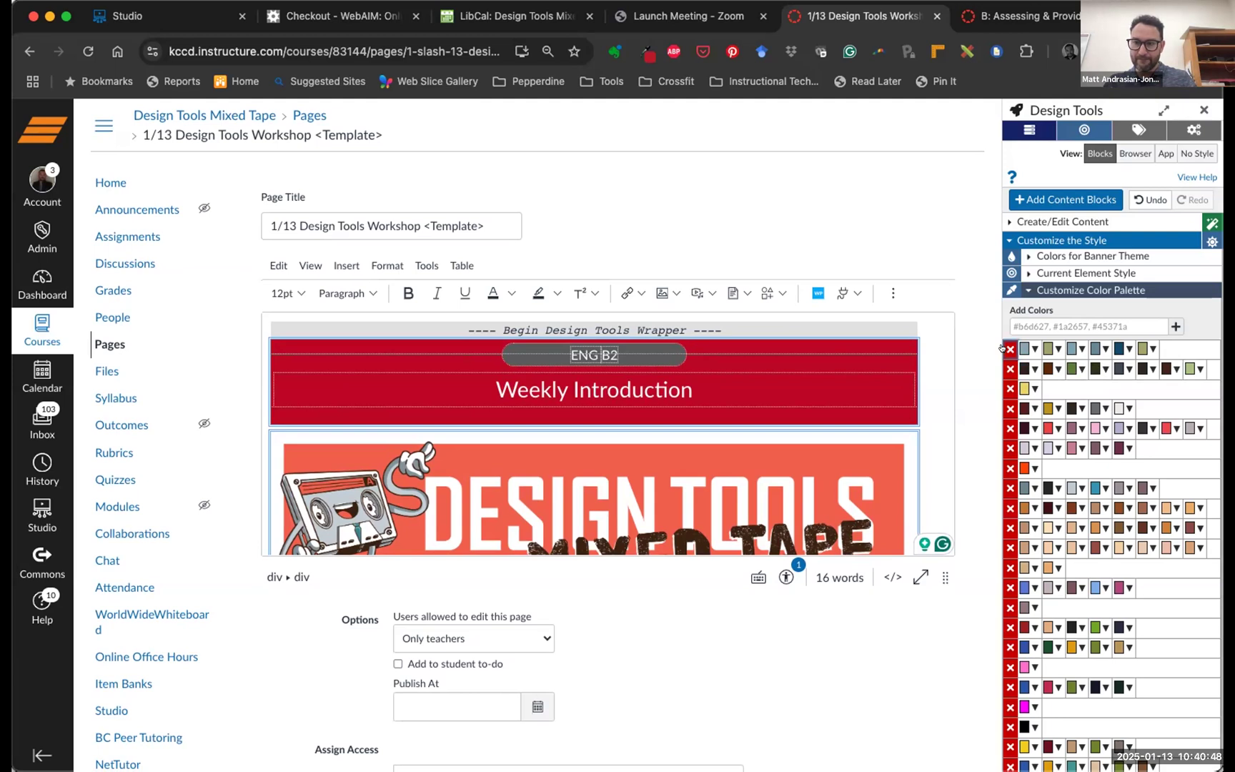
# Delete the top six-colour palette row and collapse Customize Color Palette
pyautogui.click(1008, 349)
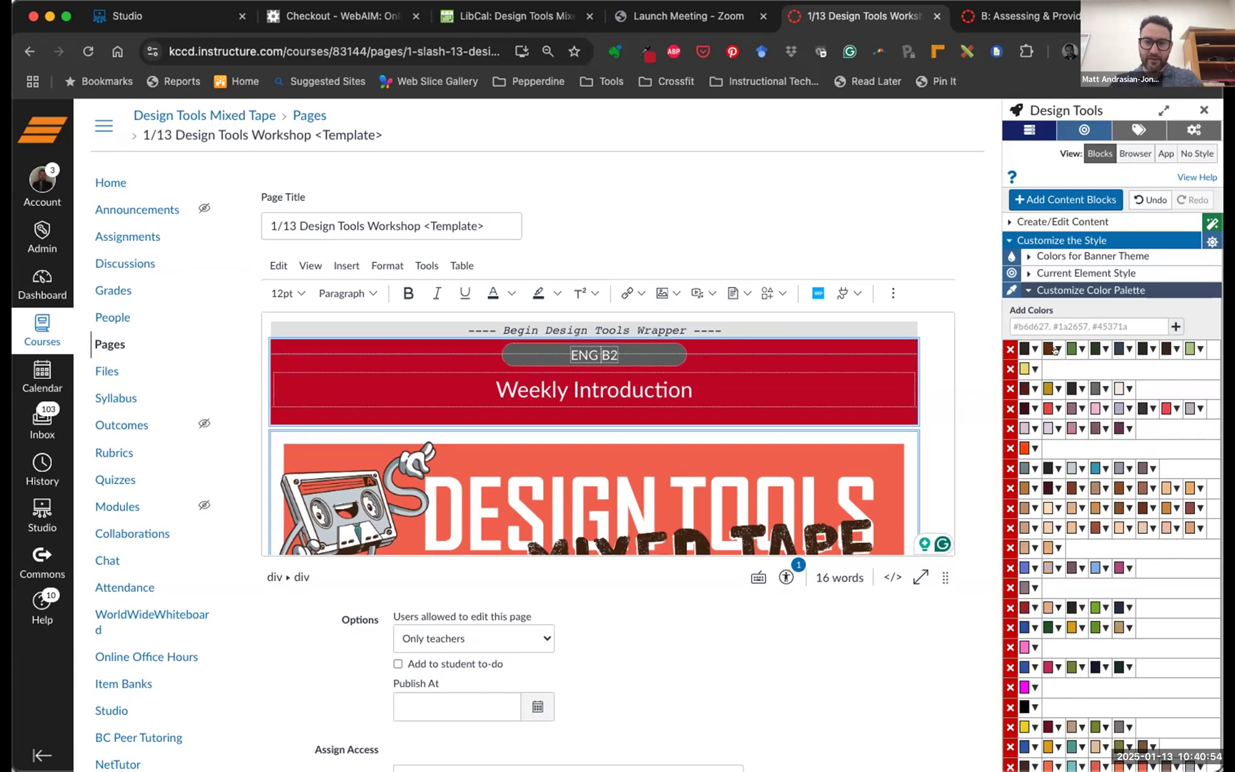
pyautogui.click(1079, 289)
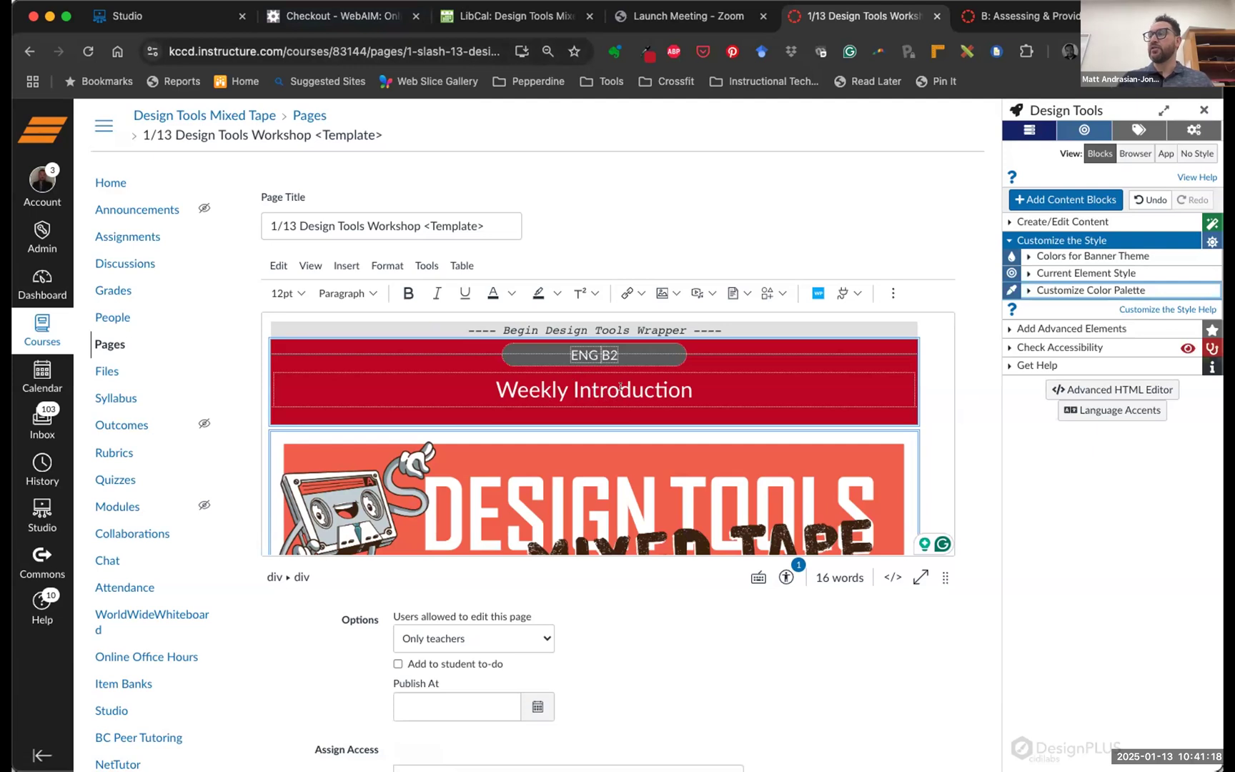
# Look over the Office Hours, Readings and Activities blocks, then expand Colors for Banner Theme
pyautogui.scroll(-2, 678, 424)
pyautogui.scroll(2, 685, 425)
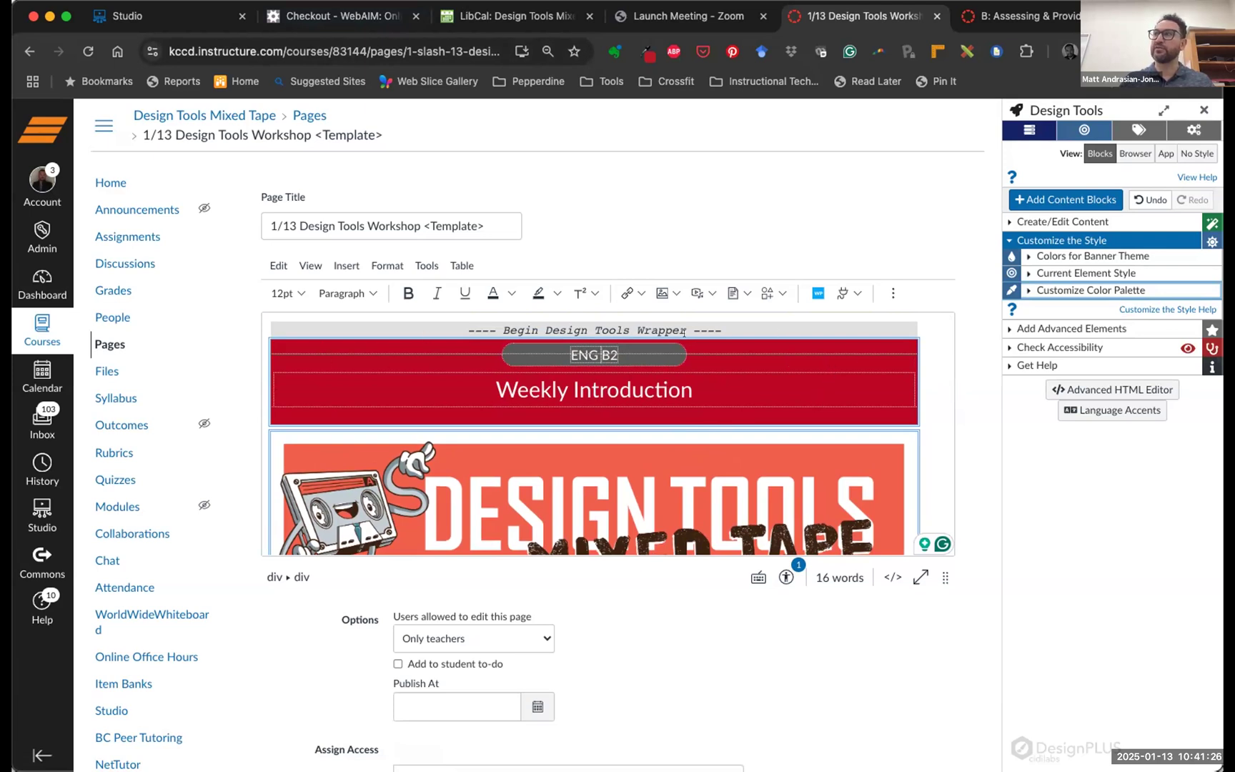
pyautogui.scroll(-10, 696, 399)
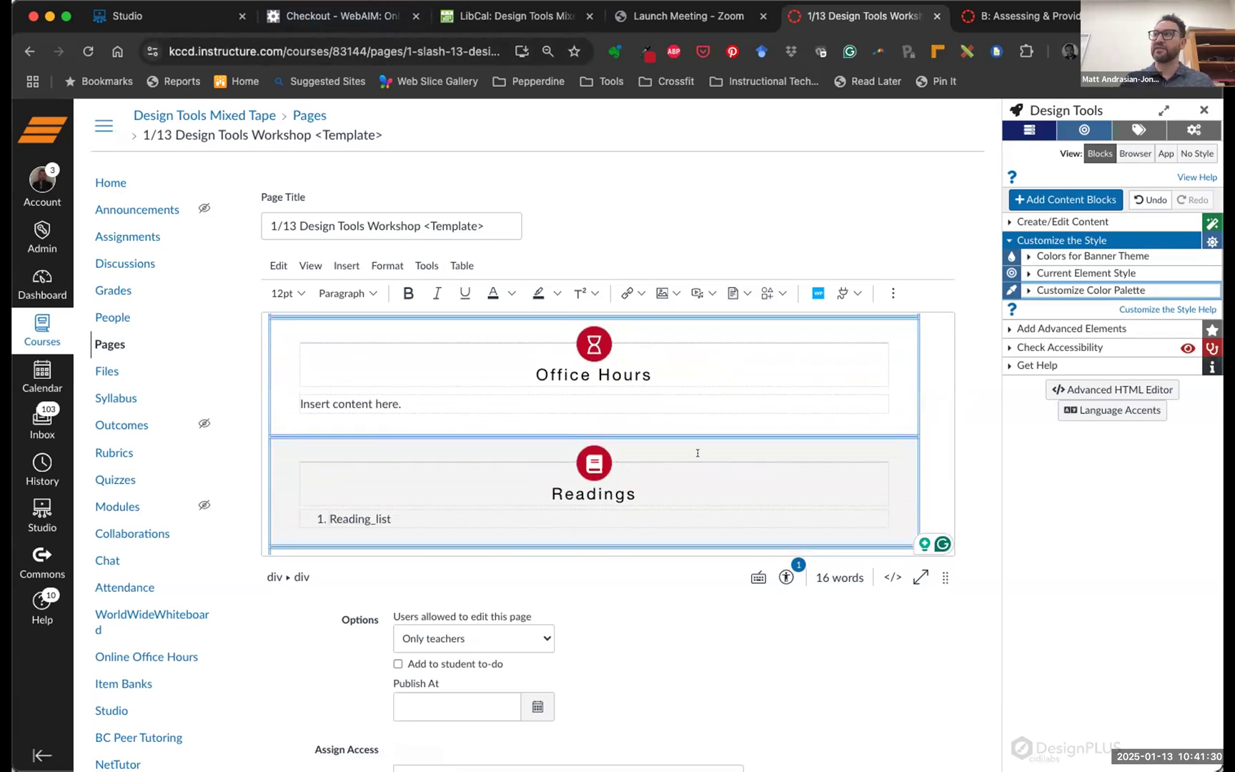
pyautogui.scroll(-3, 697, 453)
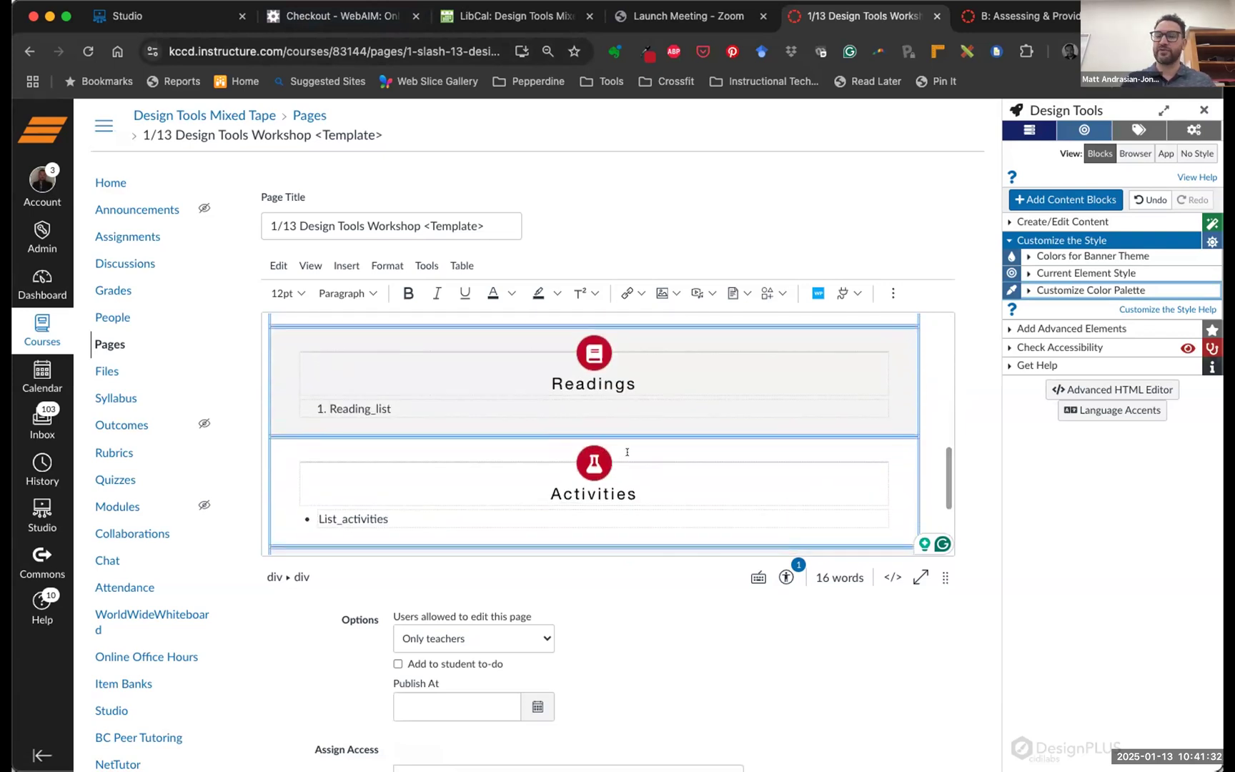
pyautogui.scroll(13, 626, 451)
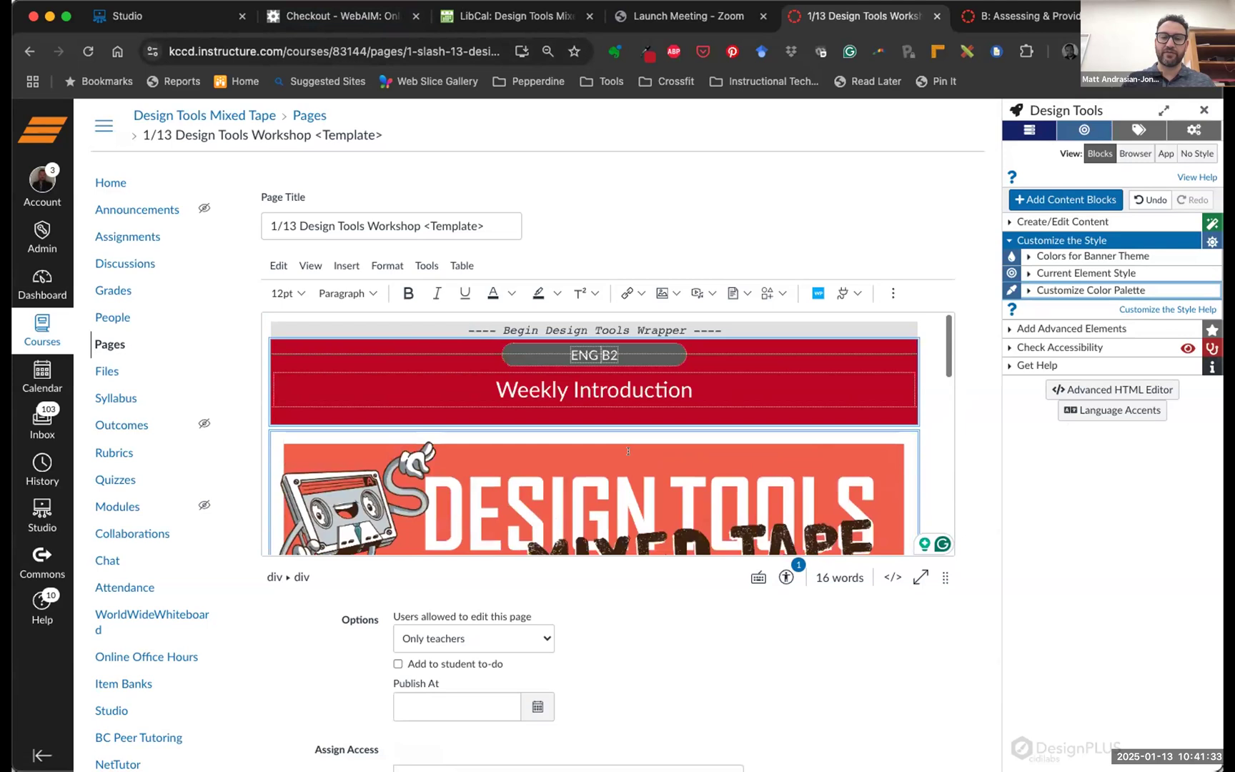
pyautogui.click(1037, 255)
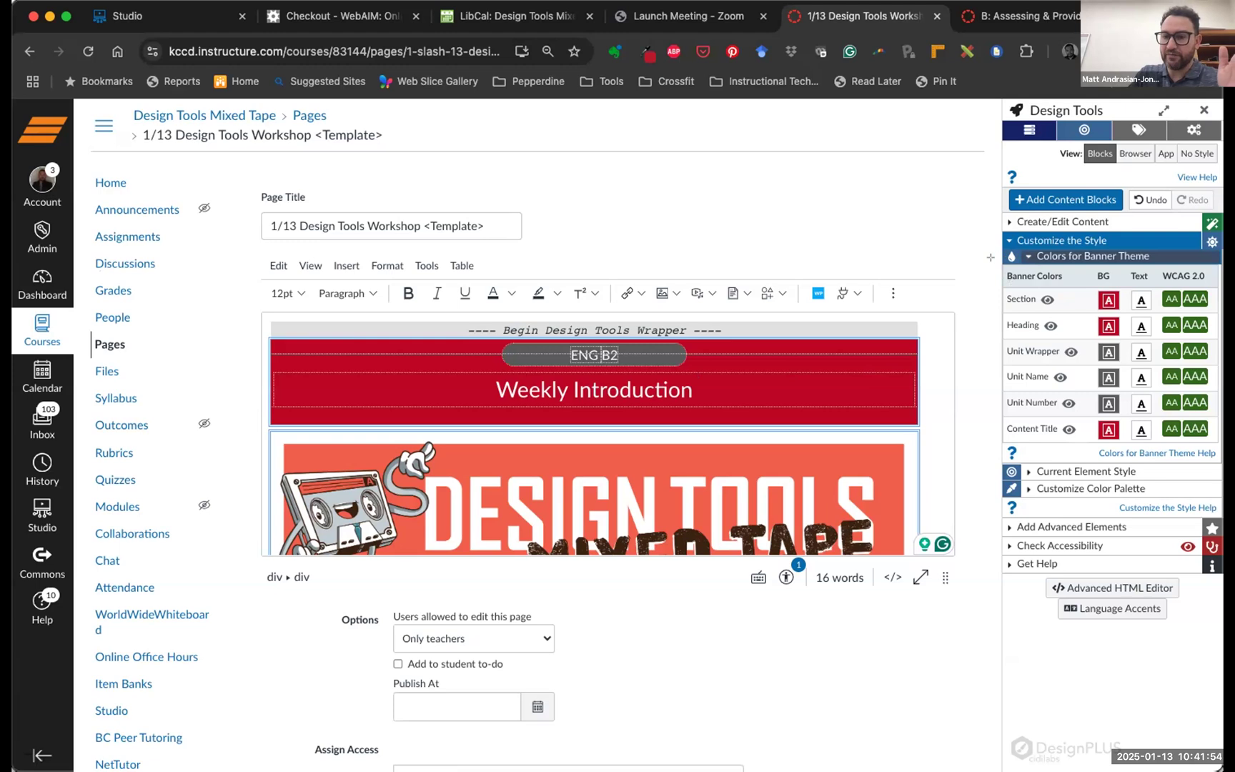
pyautogui.moveTo(1003, 267)
pyautogui.mouseDown()
pyautogui.moveTo(1040, 283)
pyautogui.moveTo(1087, 439)
pyautogui.mouseUp()
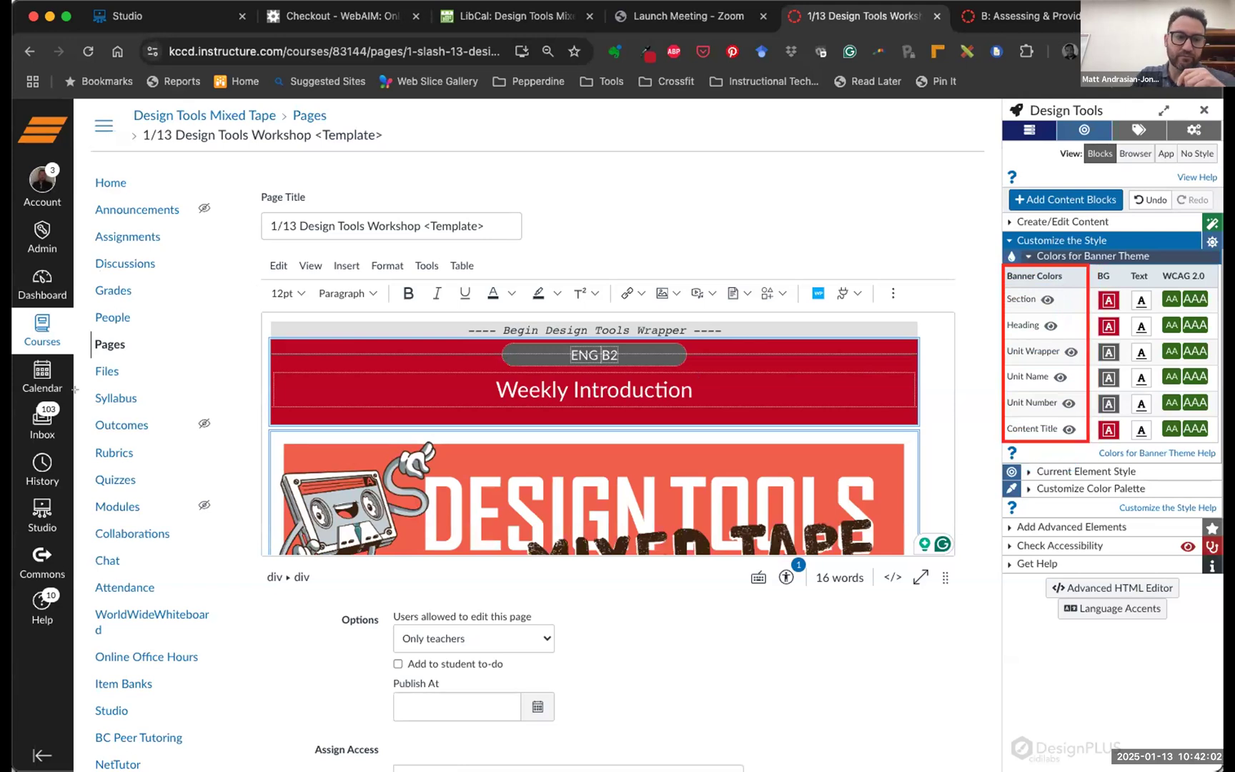
pyautogui.press('Escape')
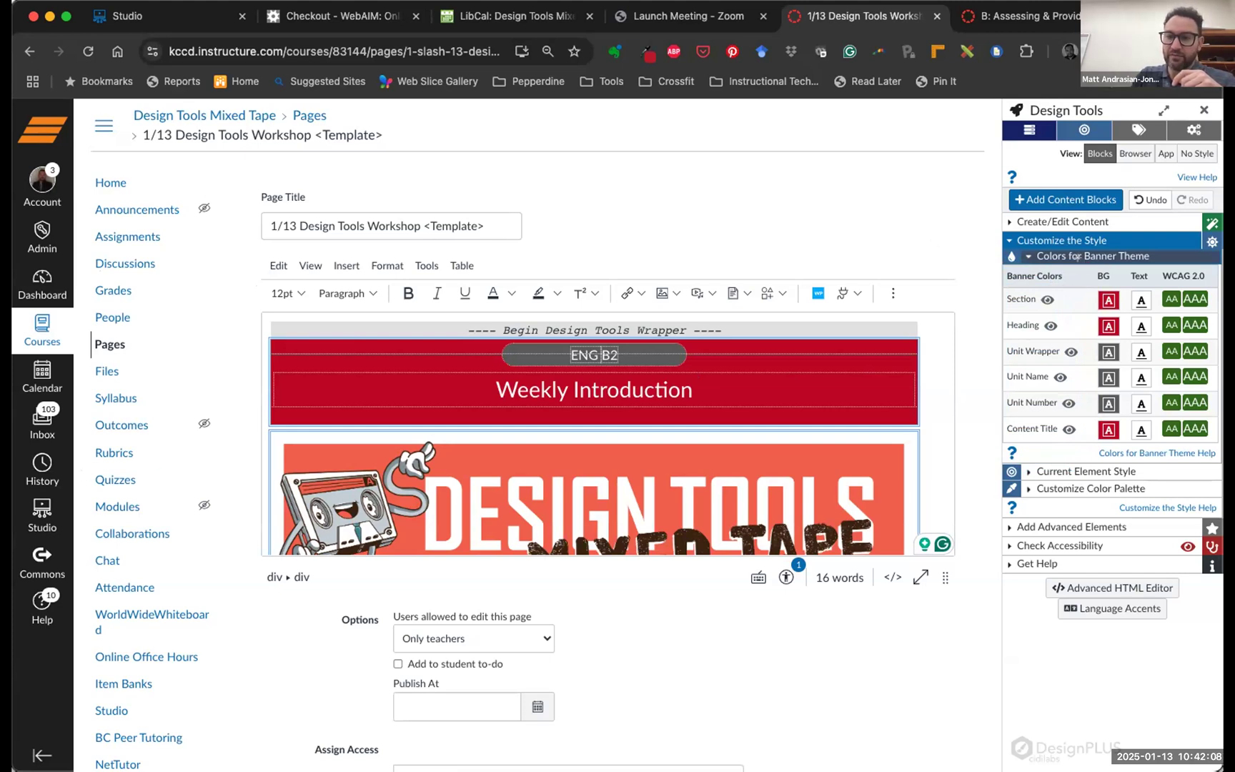
pyautogui.moveTo(1083, 265)
pyautogui.mouseDown()
pyautogui.moveTo(1127, 321)
pyautogui.moveTo(1131, 432)
pyautogui.moveTo(1127, 441)
pyautogui.moveTo(1116, 431)
pyautogui.mouseUp()
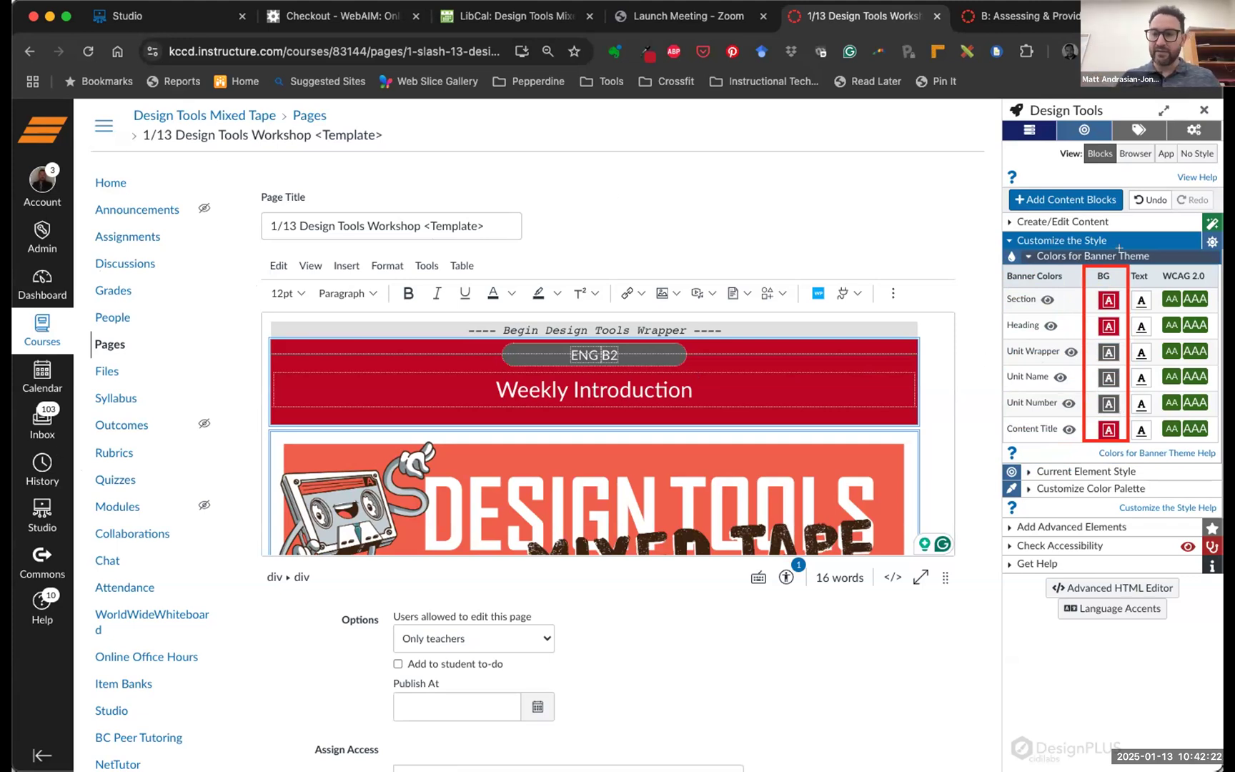
pyautogui.moveTo(1129, 266)
pyautogui.mouseDown()
pyautogui.moveTo(1145, 304)
pyautogui.moveTo(1146, 438)
pyautogui.mouseUp()
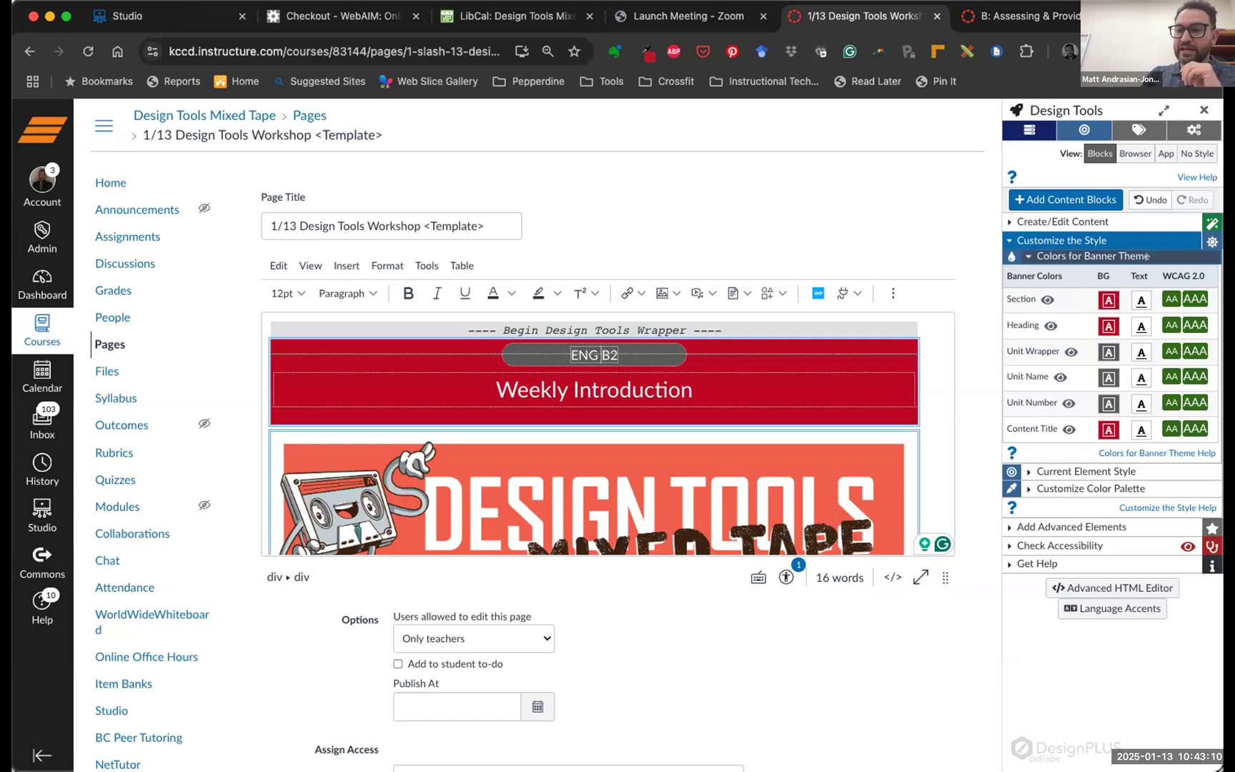
pyautogui.moveTo(1155, 264); pyautogui.dragTo(1218, 438)
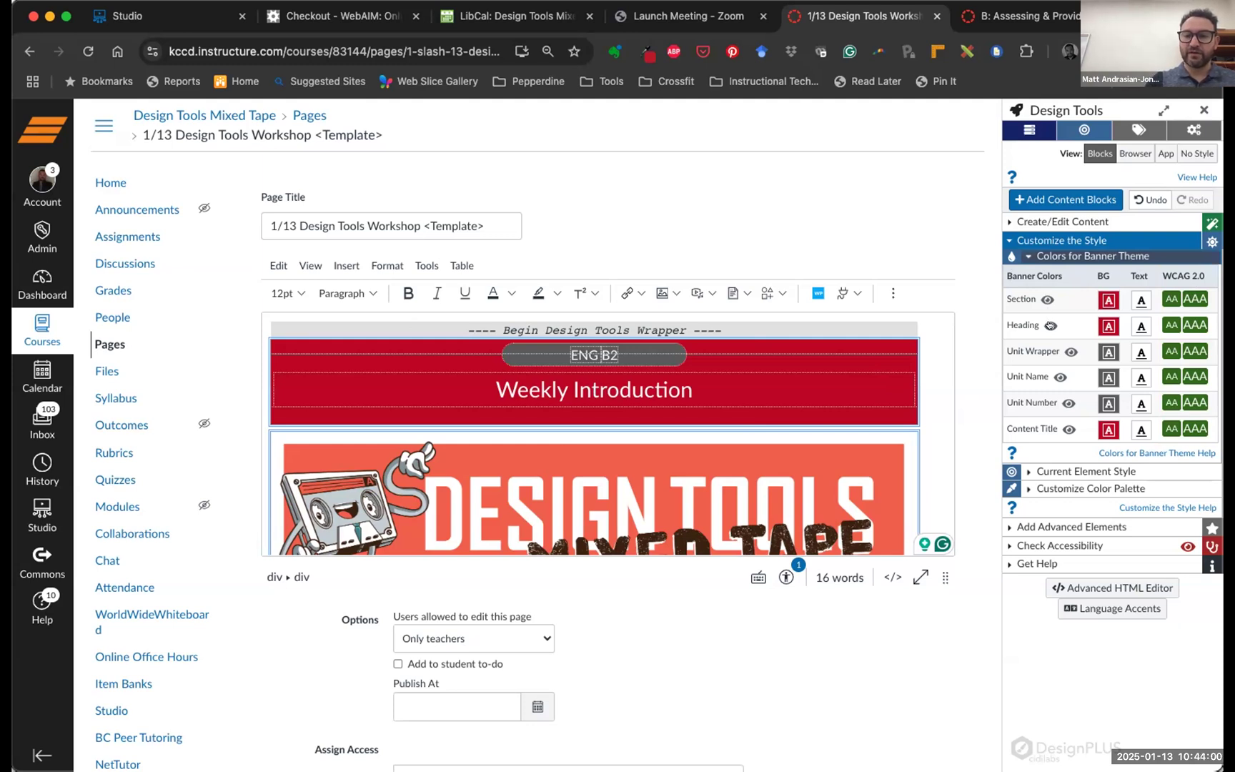
pyautogui.scroll(-3, 1041, 323)
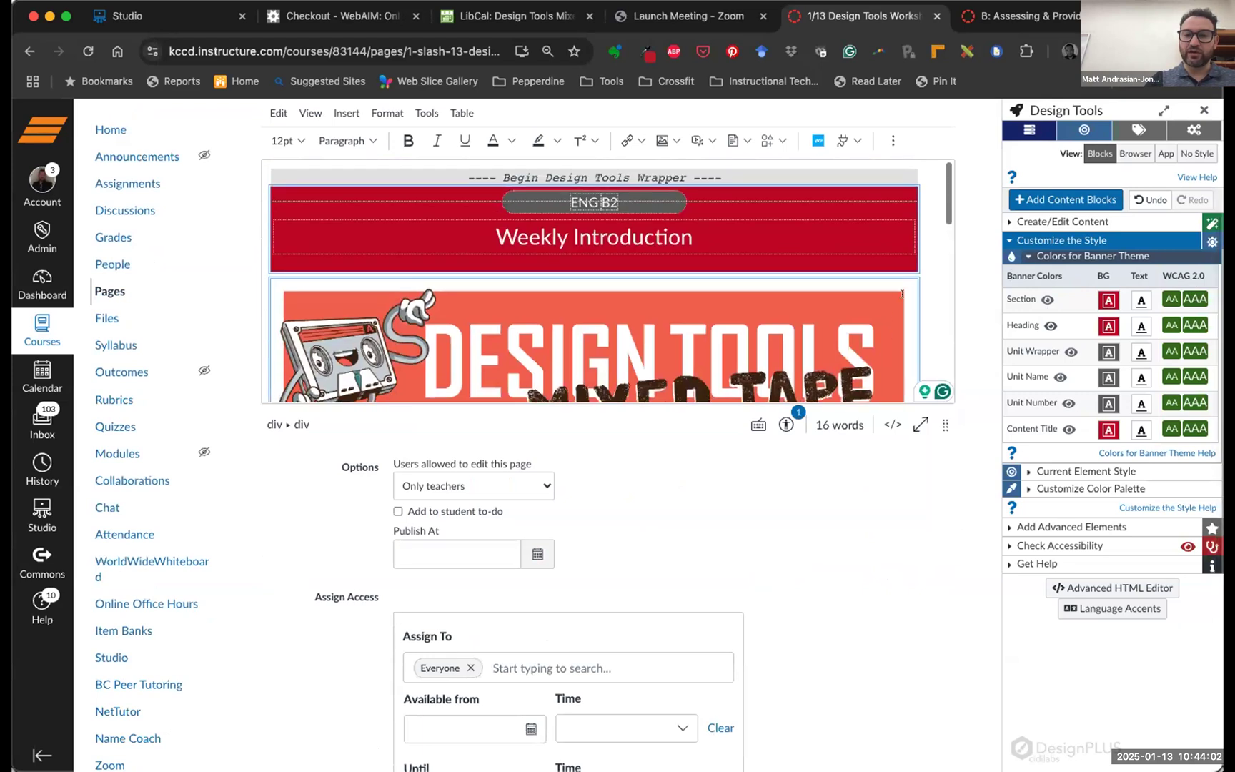
pyautogui.click(1065, 350)
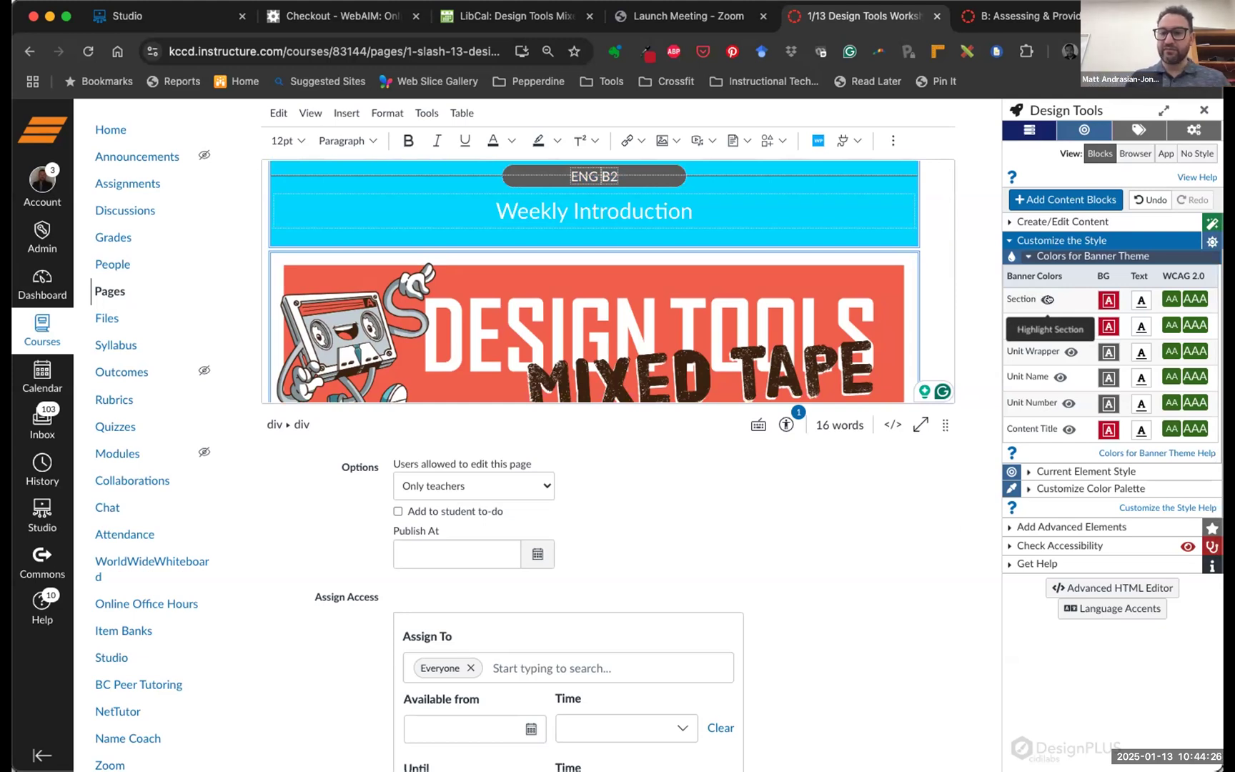
pyautogui.click(1047, 299)
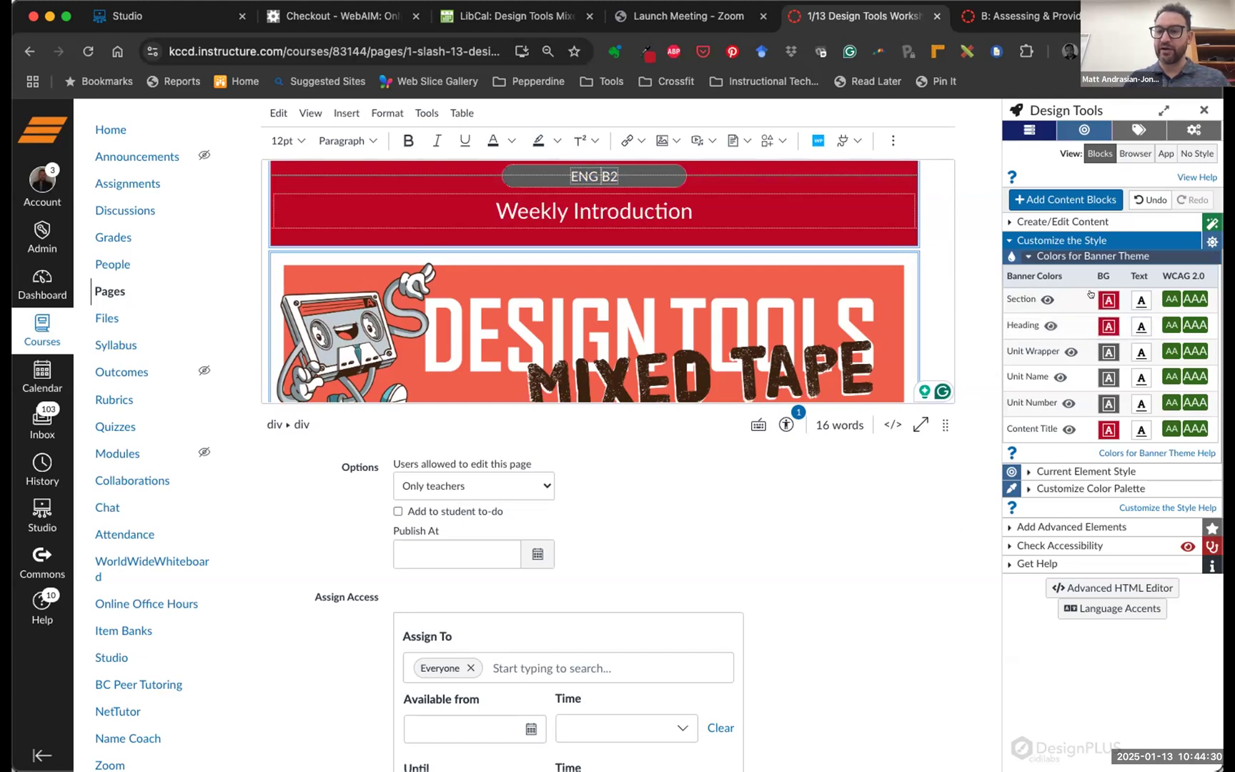
# Open Colors – Advanced for the banner Section BG (#c50228, 6.15:1) and scroll its swatches
pyautogui.click(1105, 300)
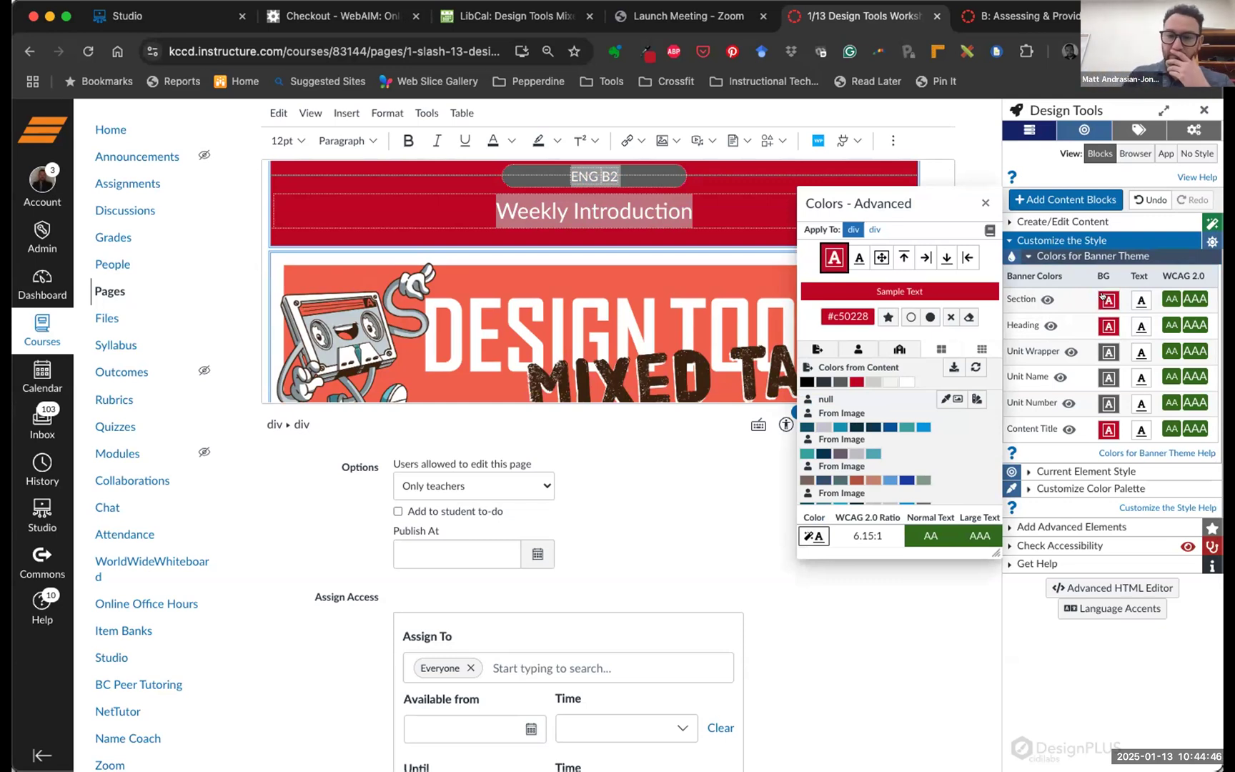
pyautogui.scroll(-2, 843, 388)
pyautogui.scroll(-5, 843, 388)
pyautogui.scroll(-5, 857, 393)
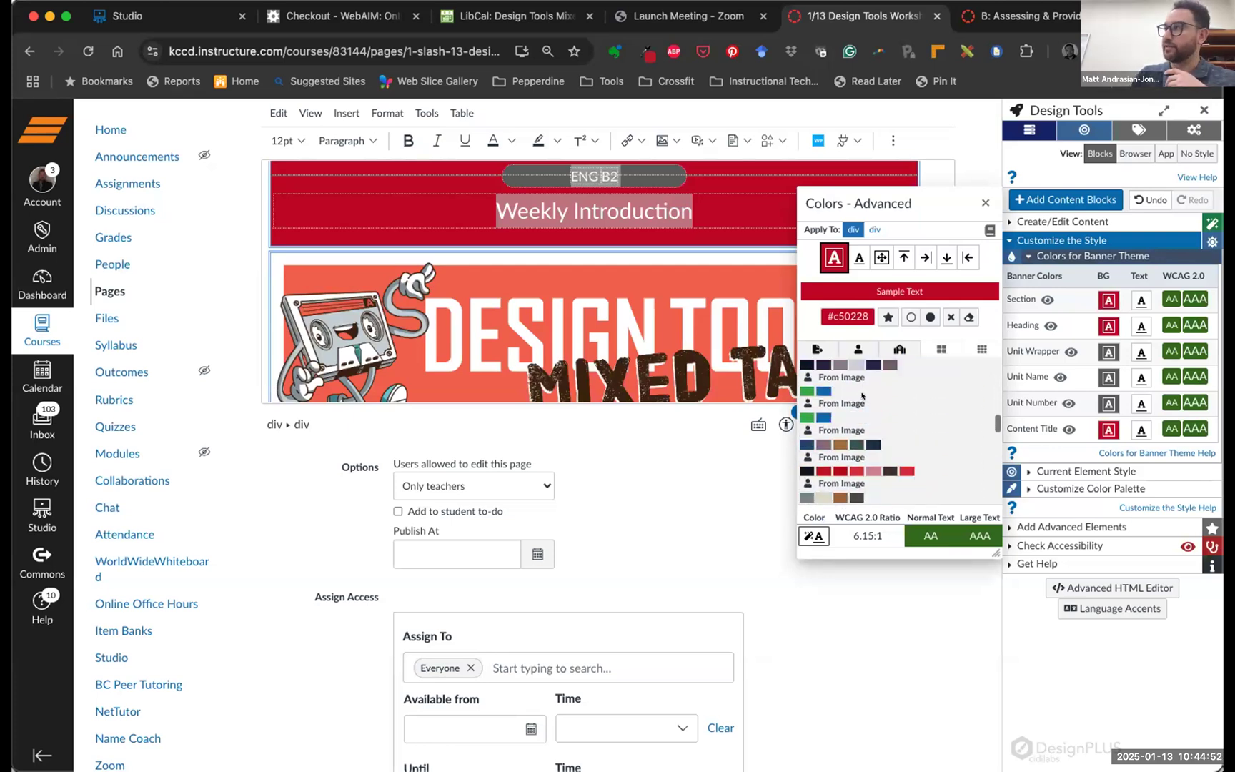
pyautogui.scroll(-2, 862, 395)
pyautogui.scroll(5, 863, 396)
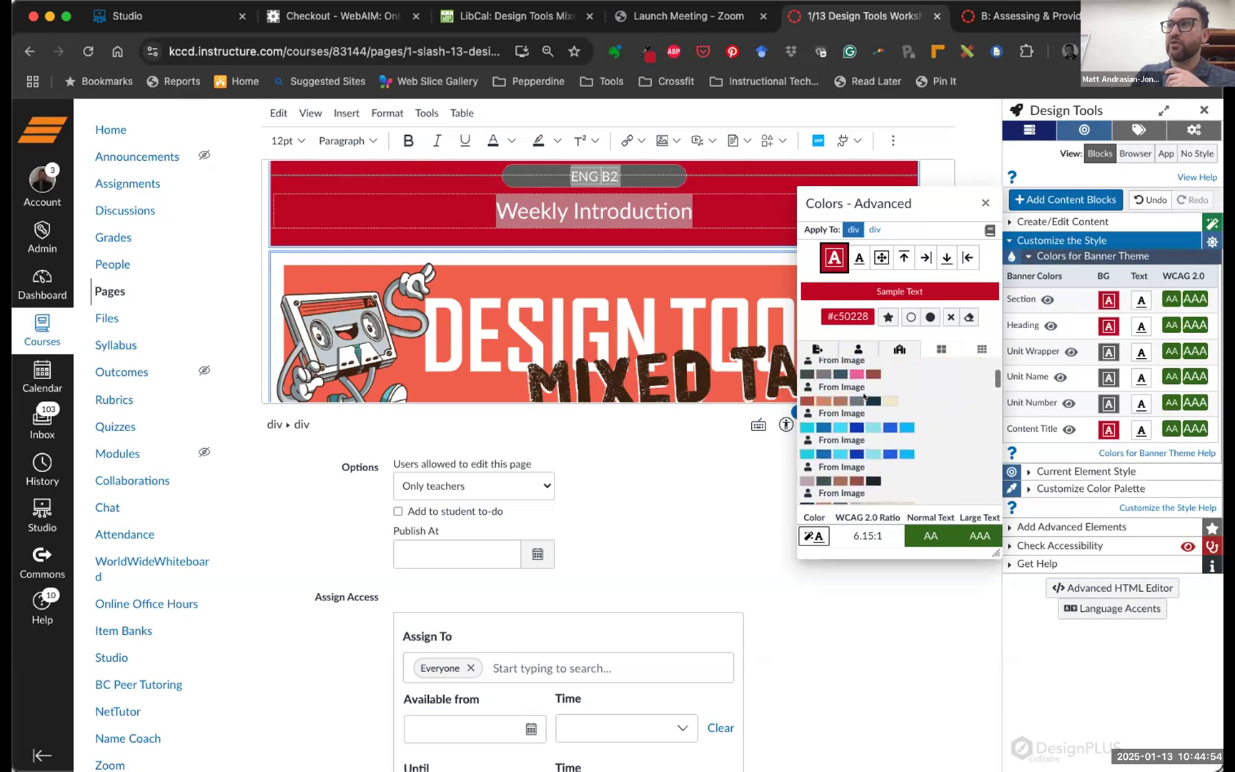
pyautogui.scroll(6, 863, 396)
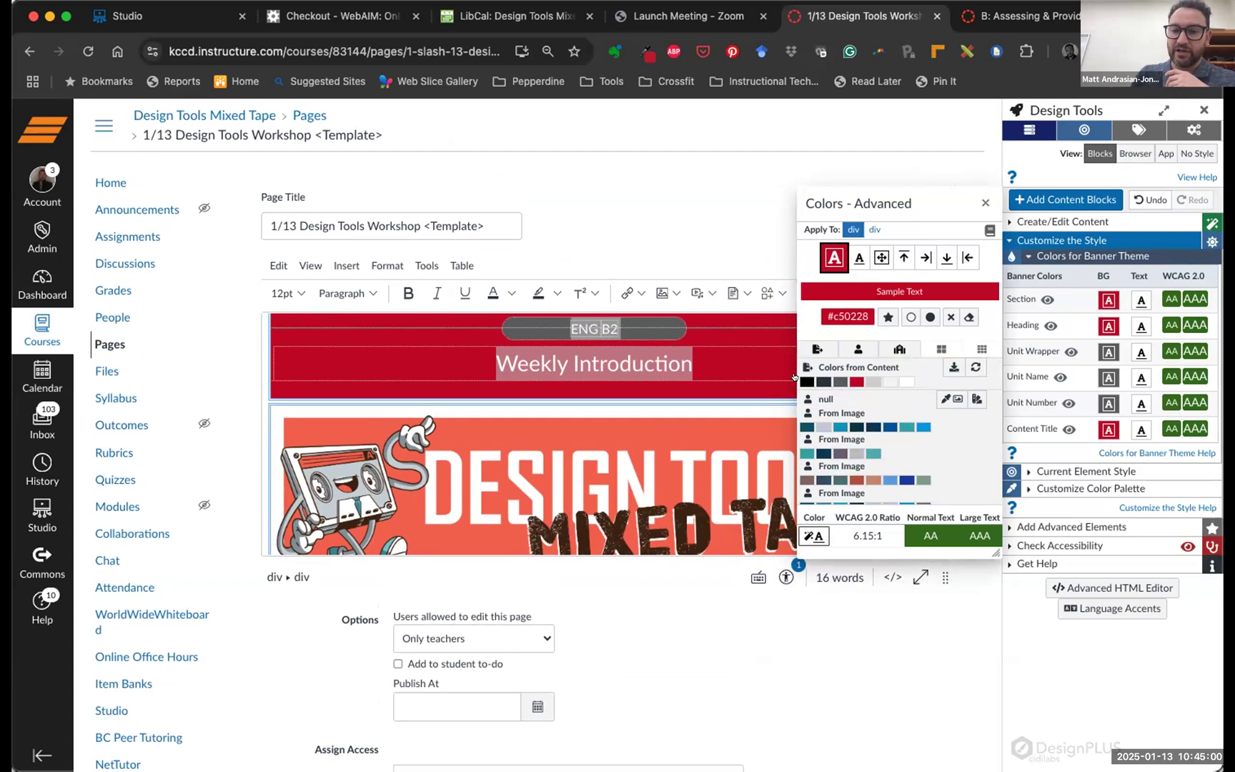
# Set the Weekly Introduction banner background to black (21:1 contrast) and close the colour options
pyautogui.click(794, 377)
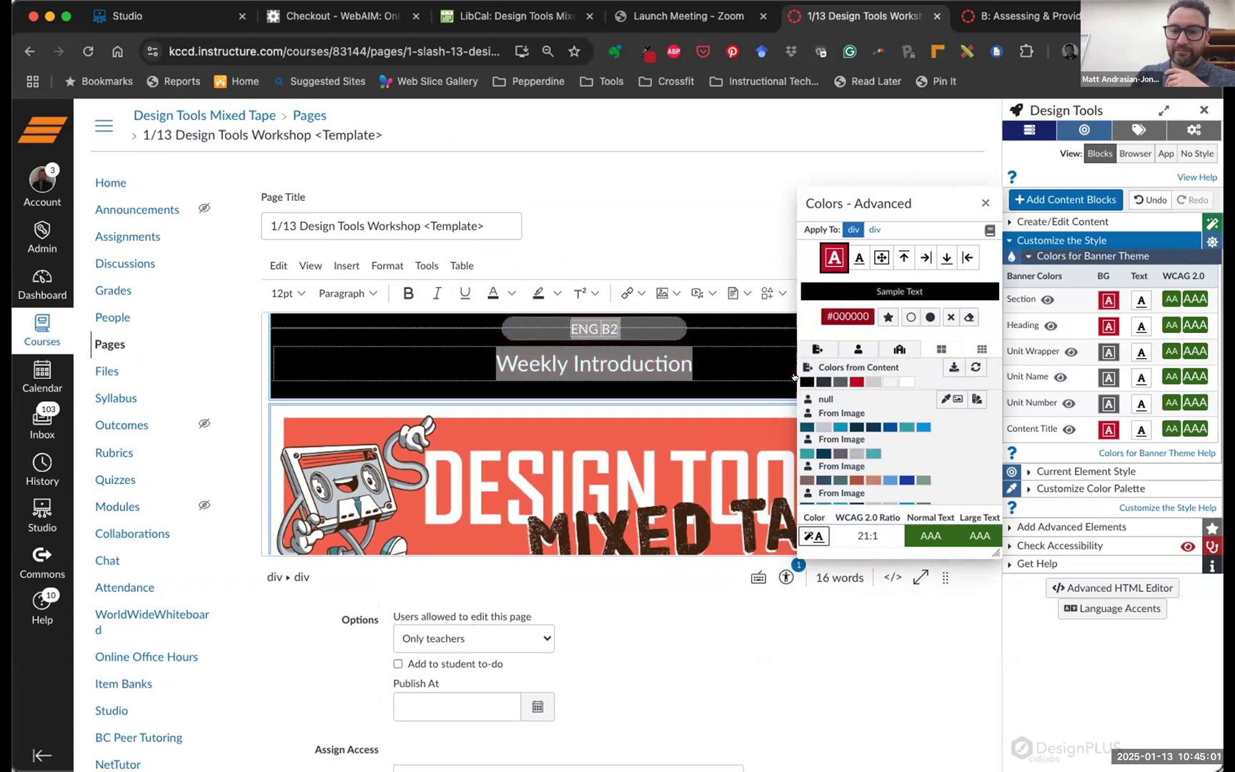
pyautogui.click(984, 203)
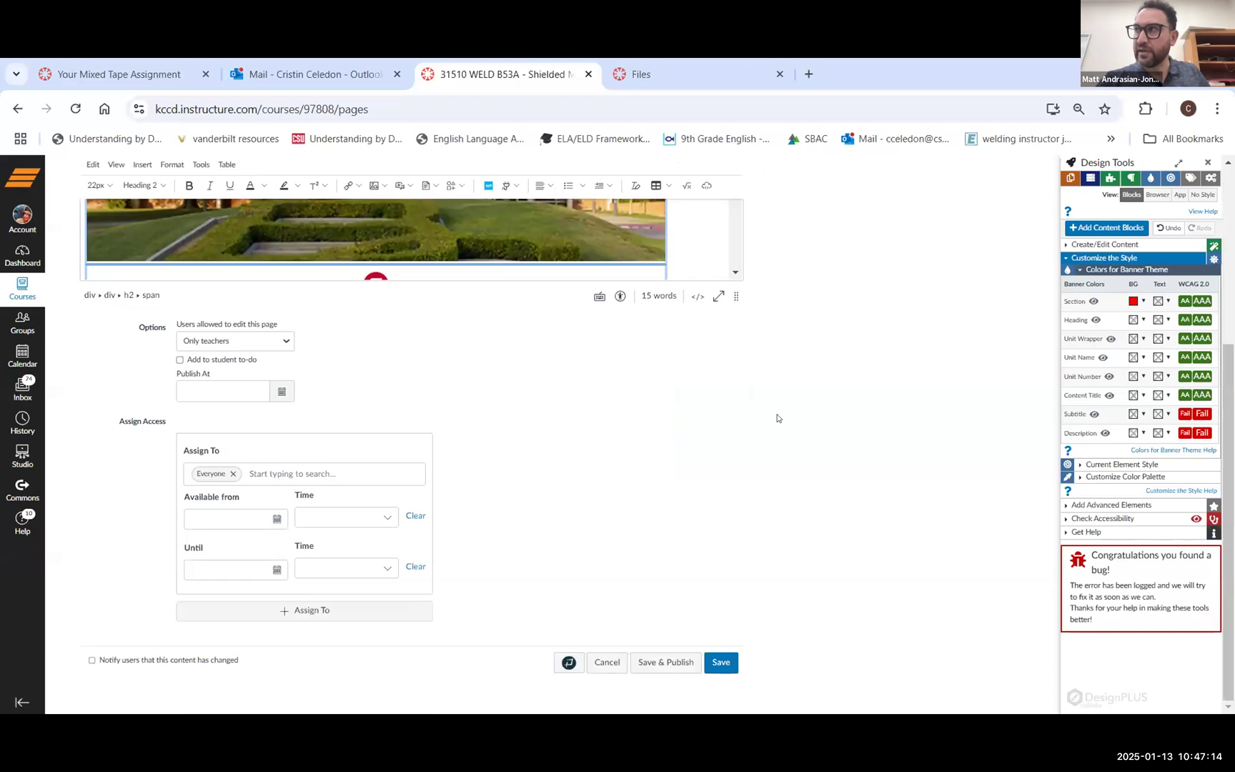
pyautogui.scroll(4, 778, 418)
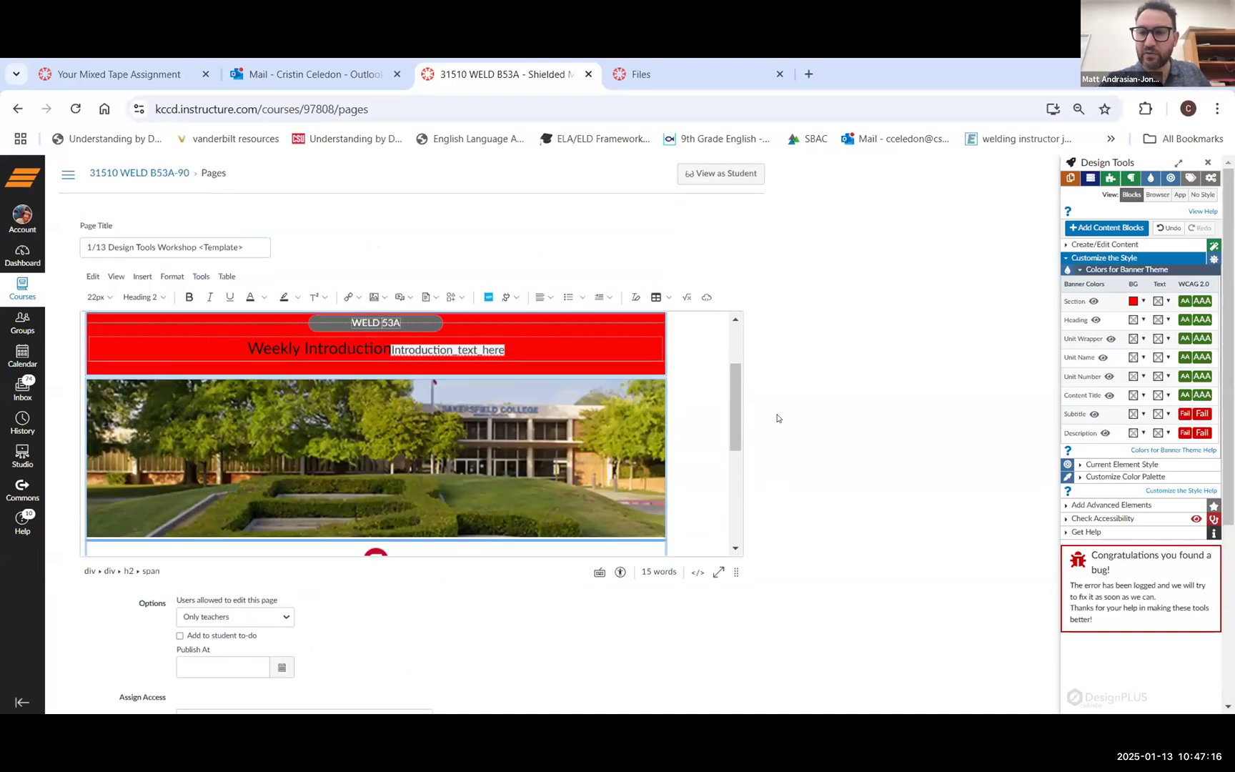
pyautogui.scroll(-4, 778, 418)
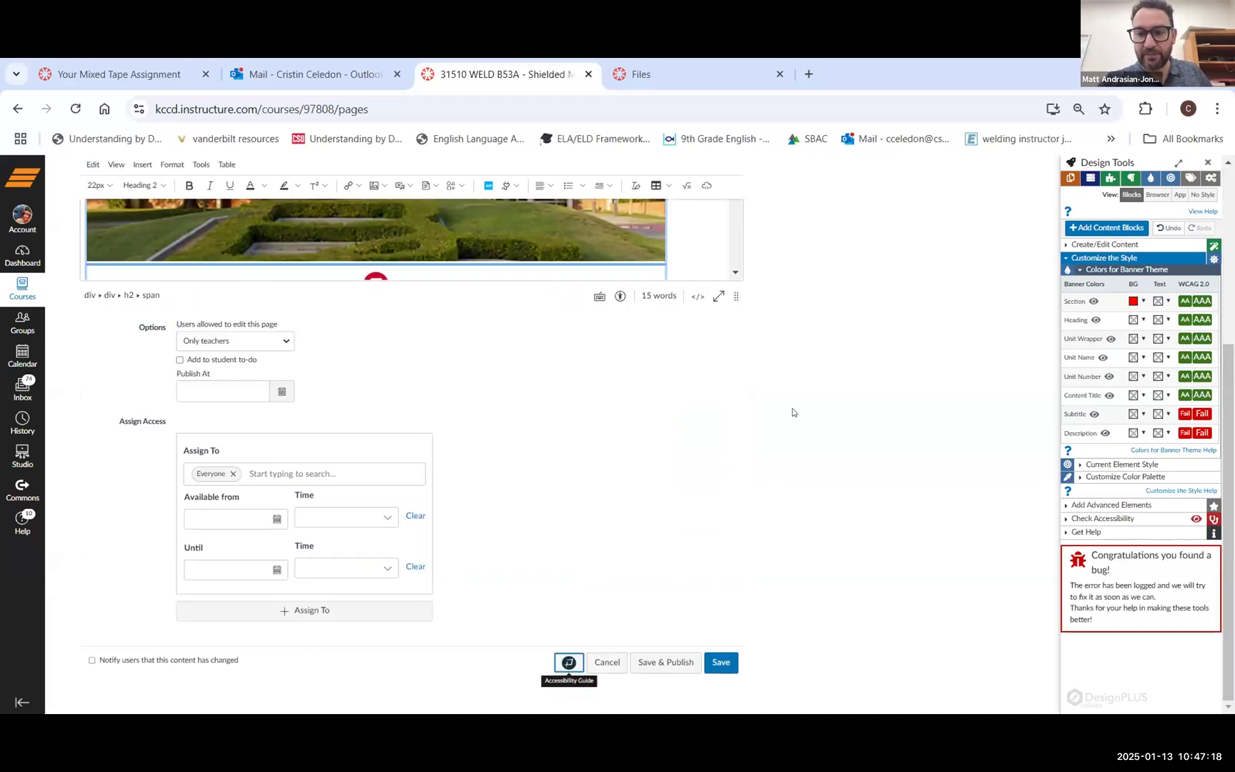
pyautogui.scroll(4, 691, 426)
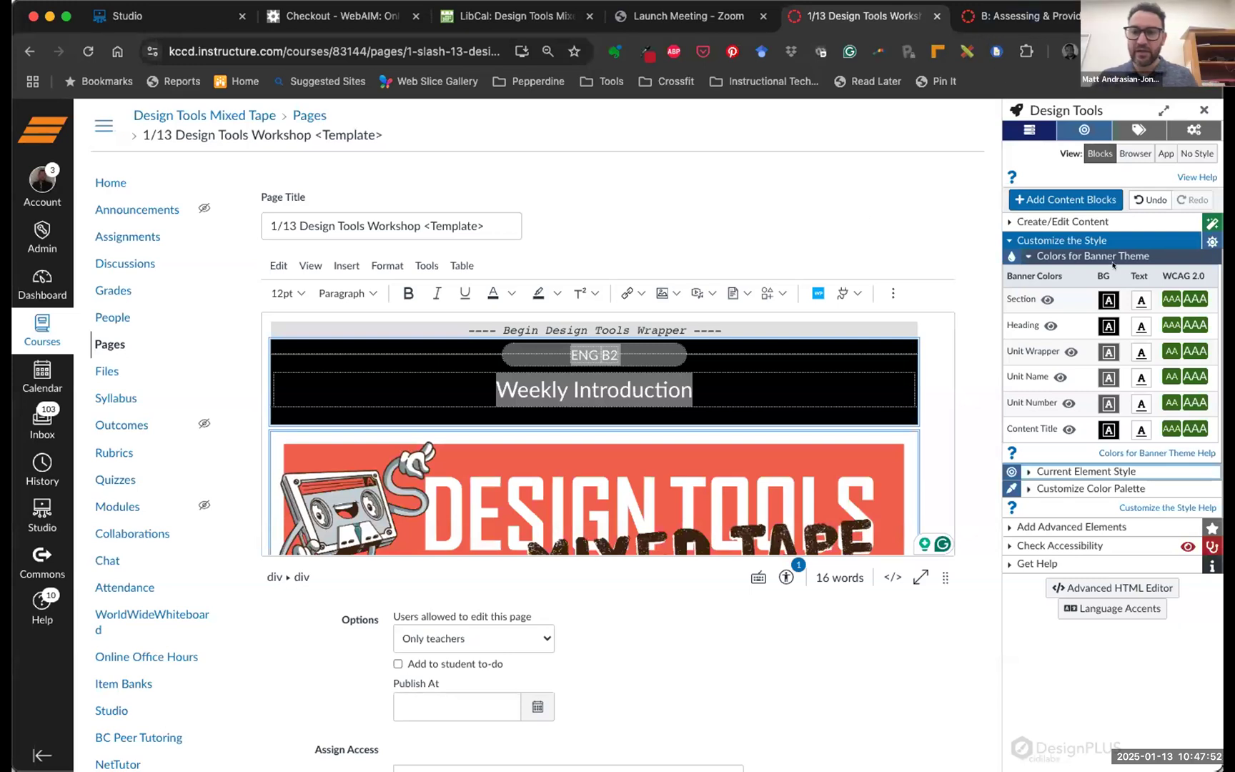
# Make the unit wrapper (ENG B2 label) background black
pyautogui.scroll(-3, 1064, 350)
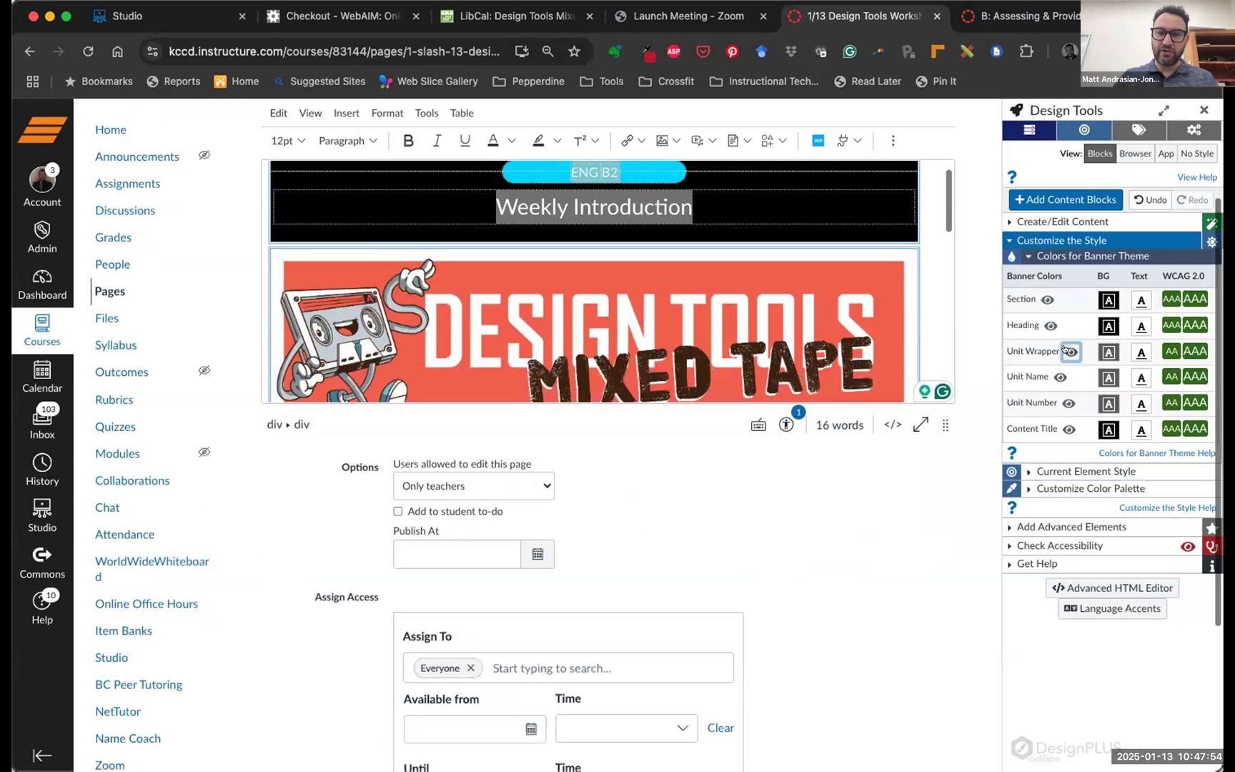
pyautogui.click(1106, 351)
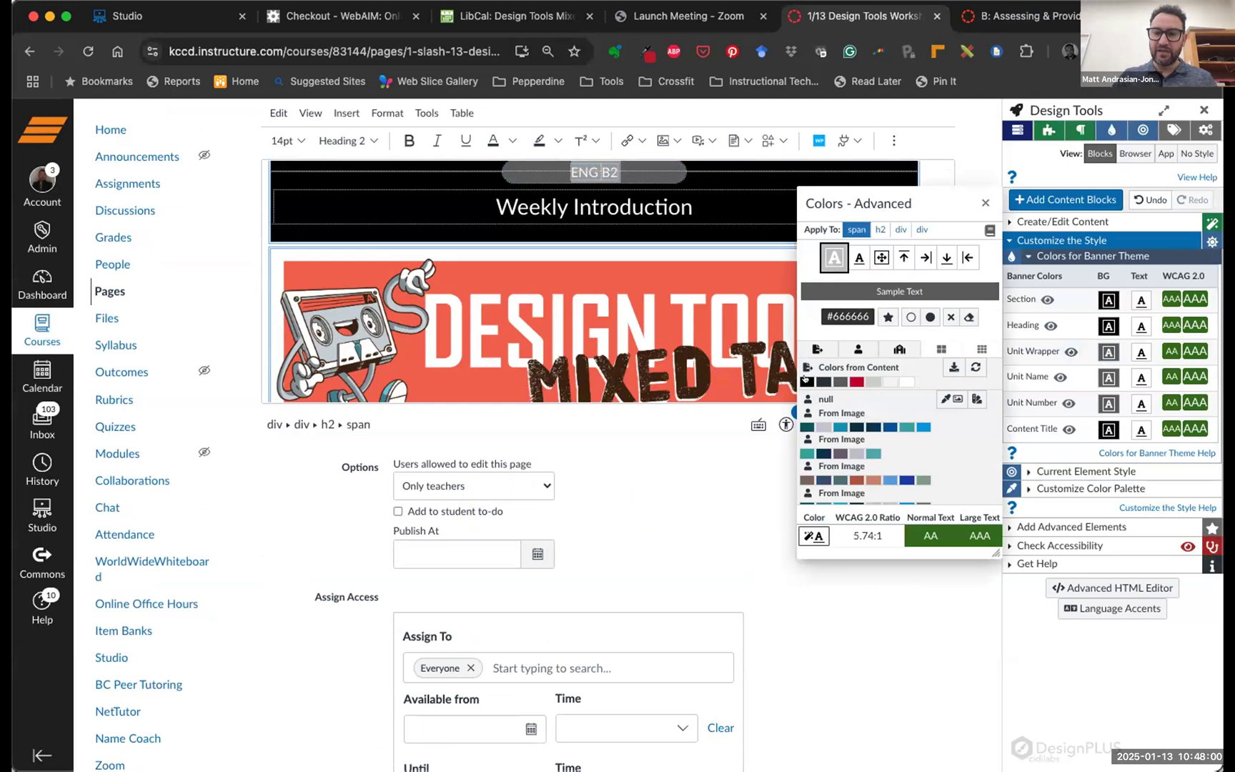
pyautogui.click(805, 381)
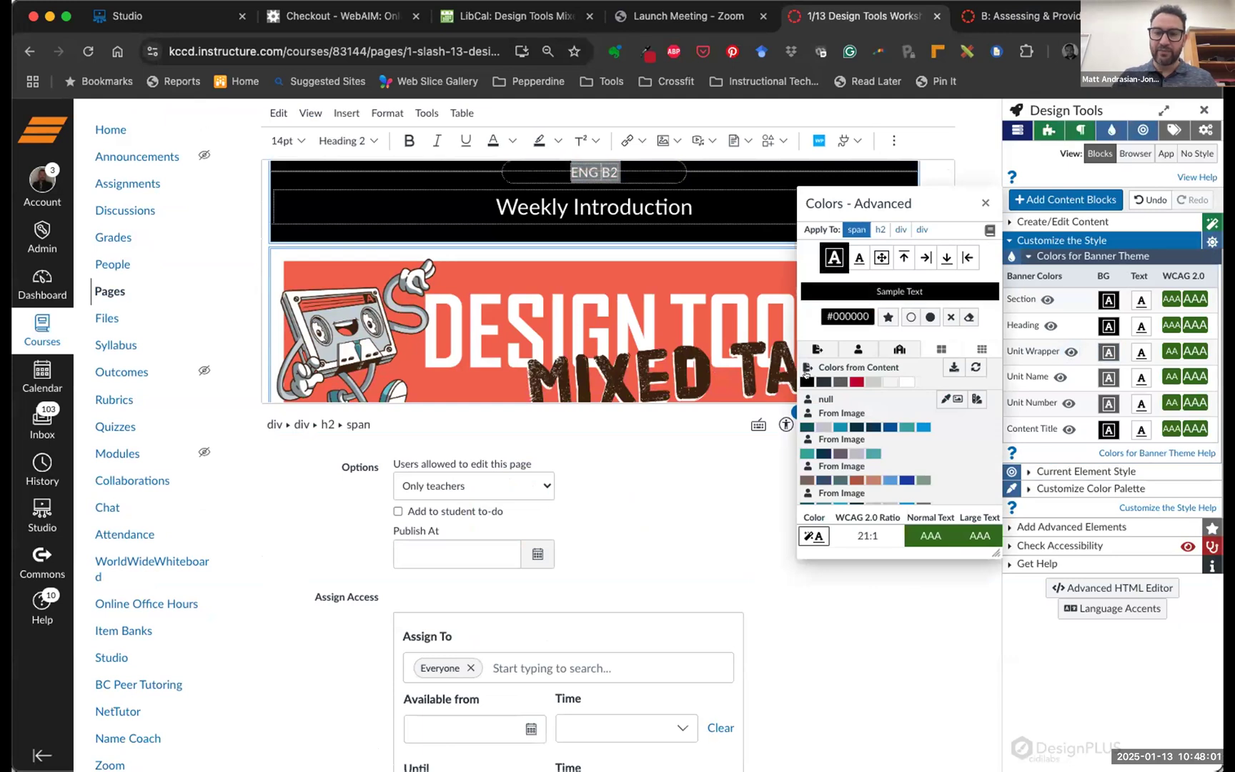
pyautogui.click(984, 202)
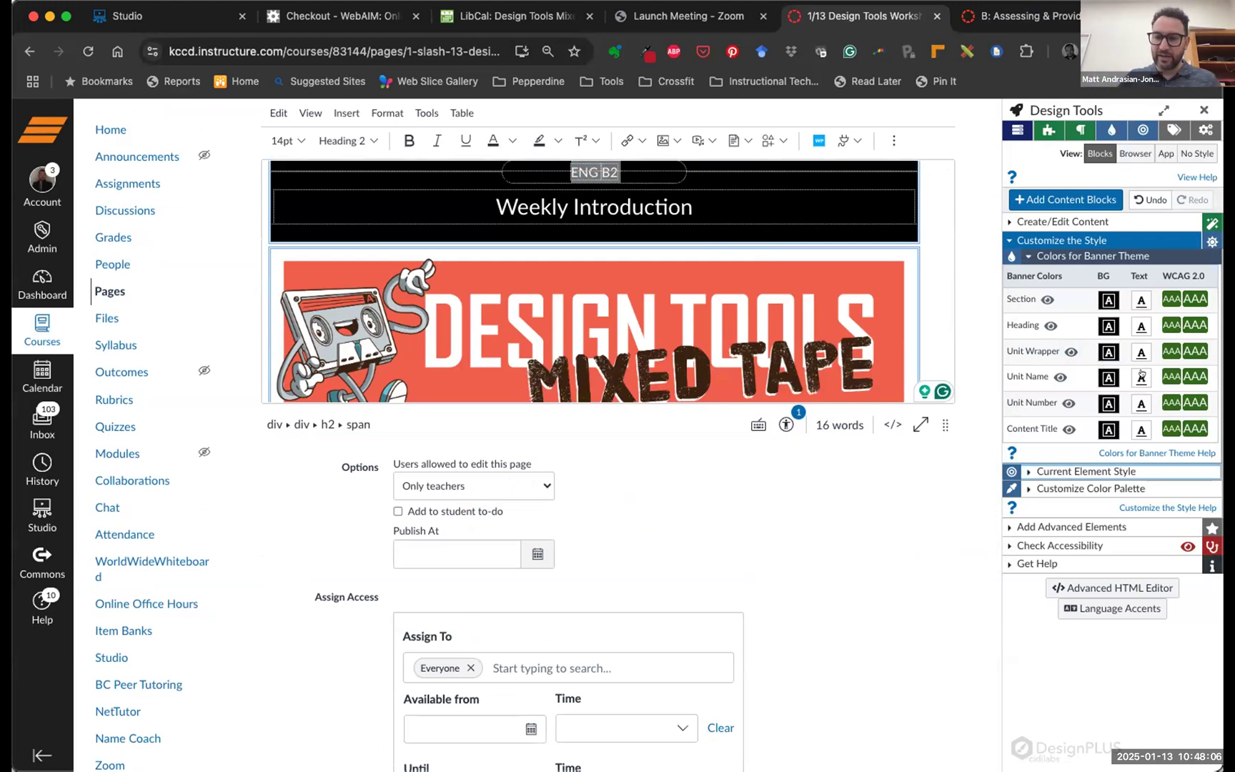
# Set the unit wrapper text colour, finishing on white #ffffff
pyautogui.click(1131, 349)
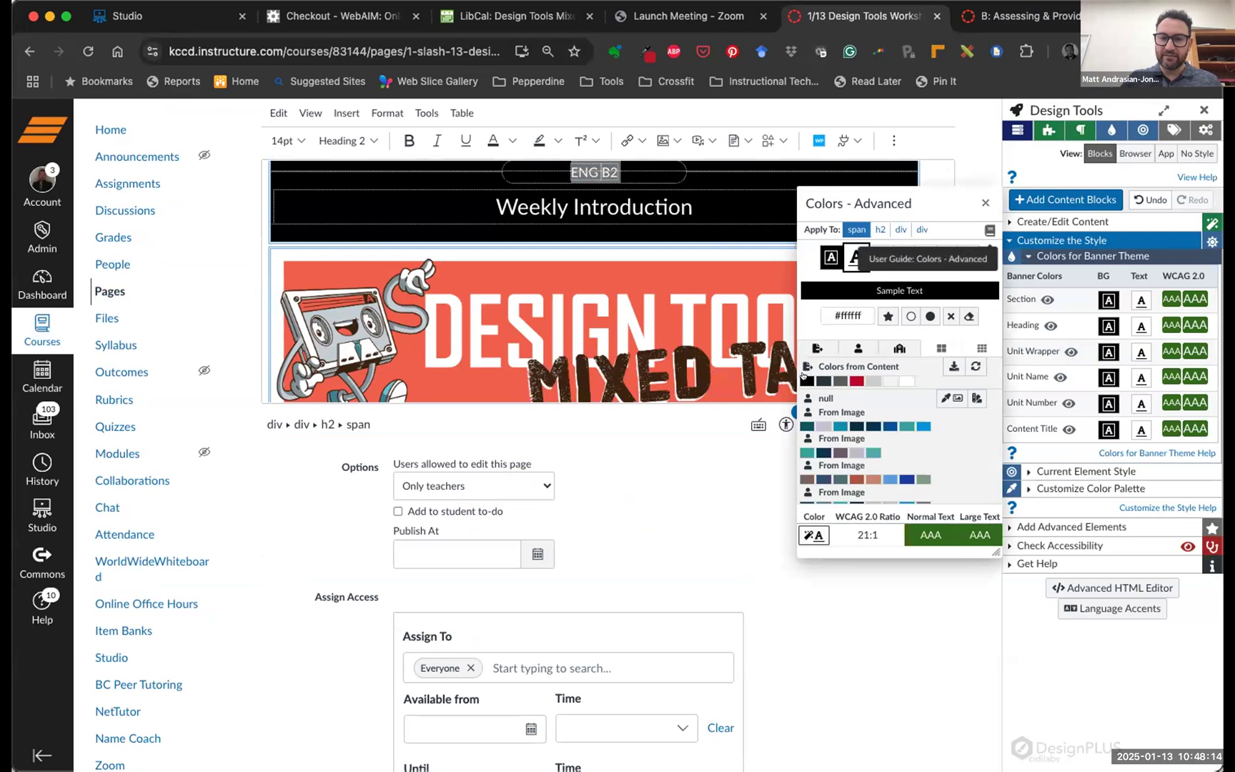
pyautogui.click(806, 380)
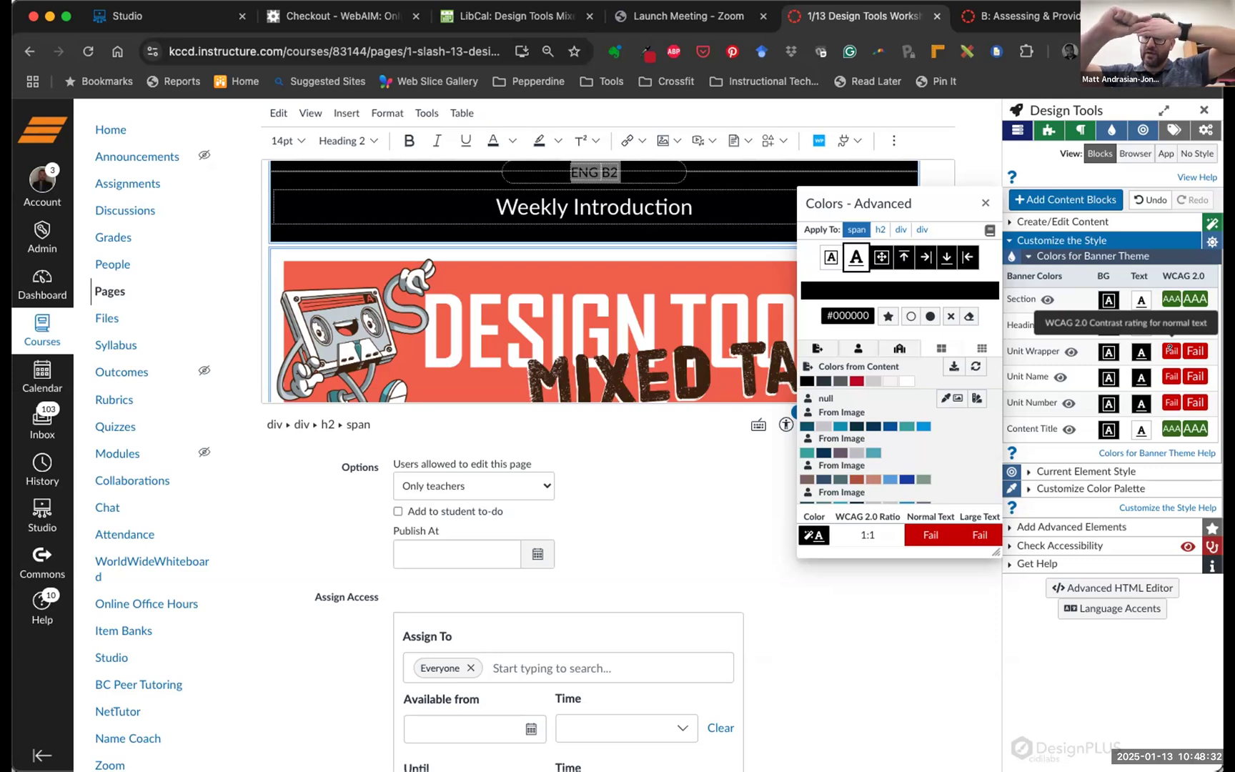
pyautogui.scroll(-1, 1169, 348)
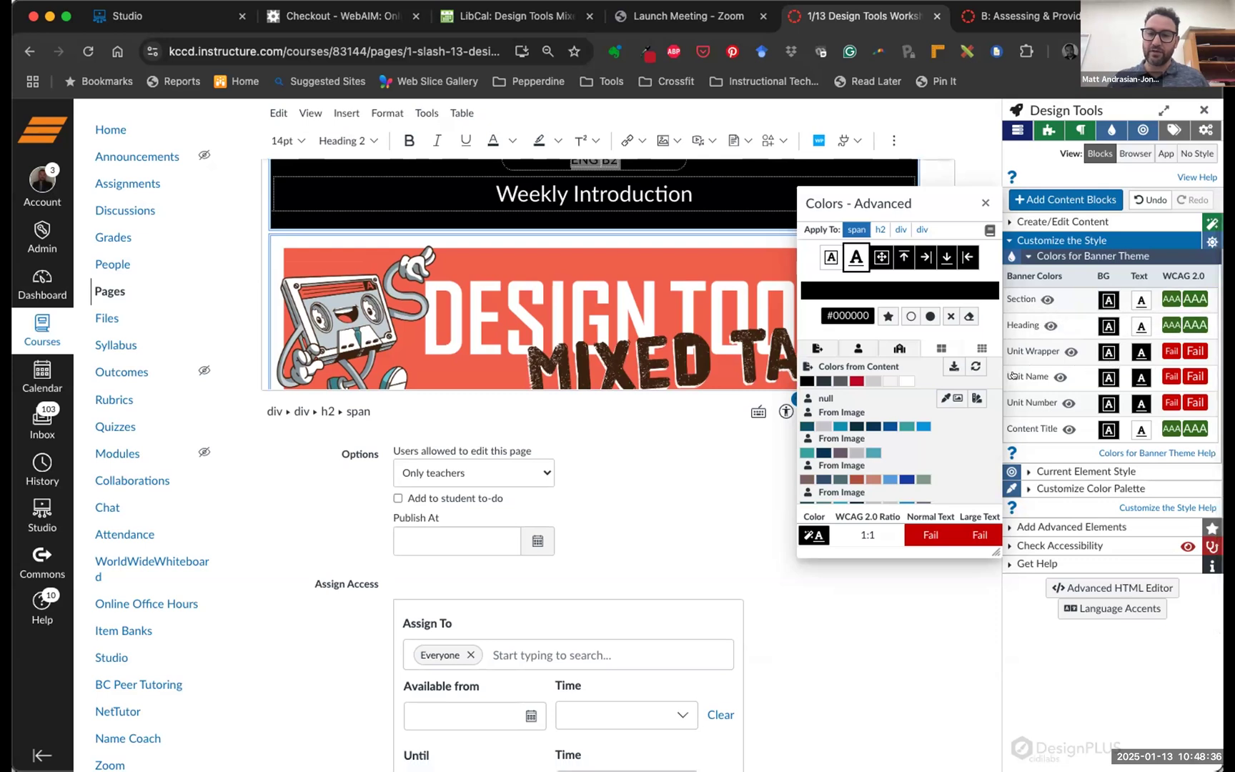
pyautogui.click(1132, 348)
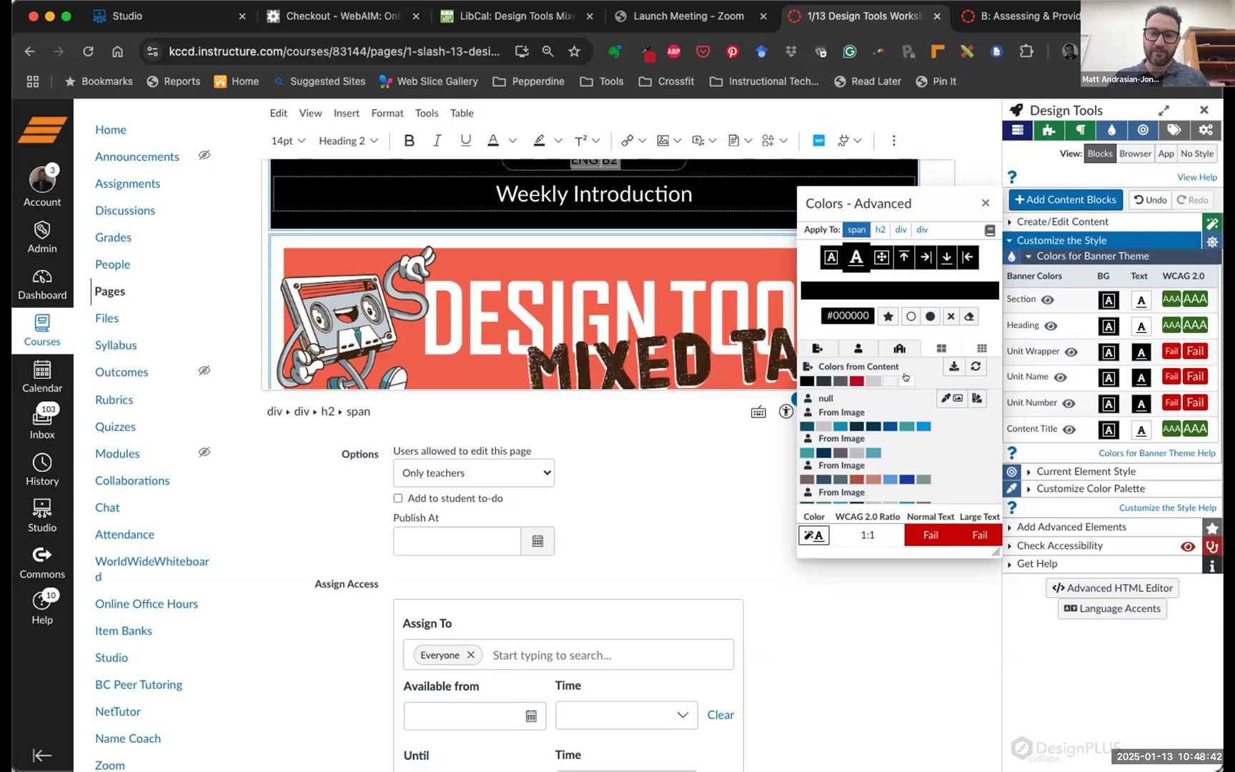
pyautogui.click(905, 380)
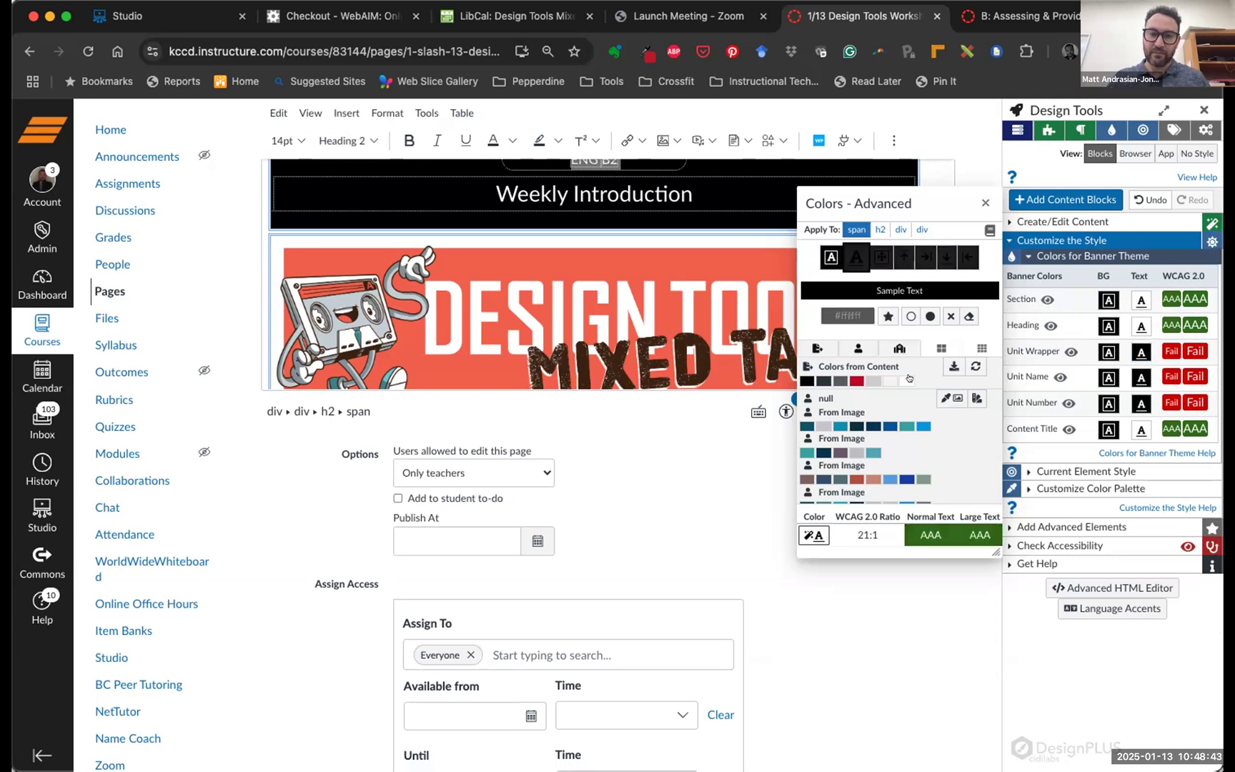
# Set the unit wrapper background to white and close the advanced colour picker
pyautogui.click(1104, 350)
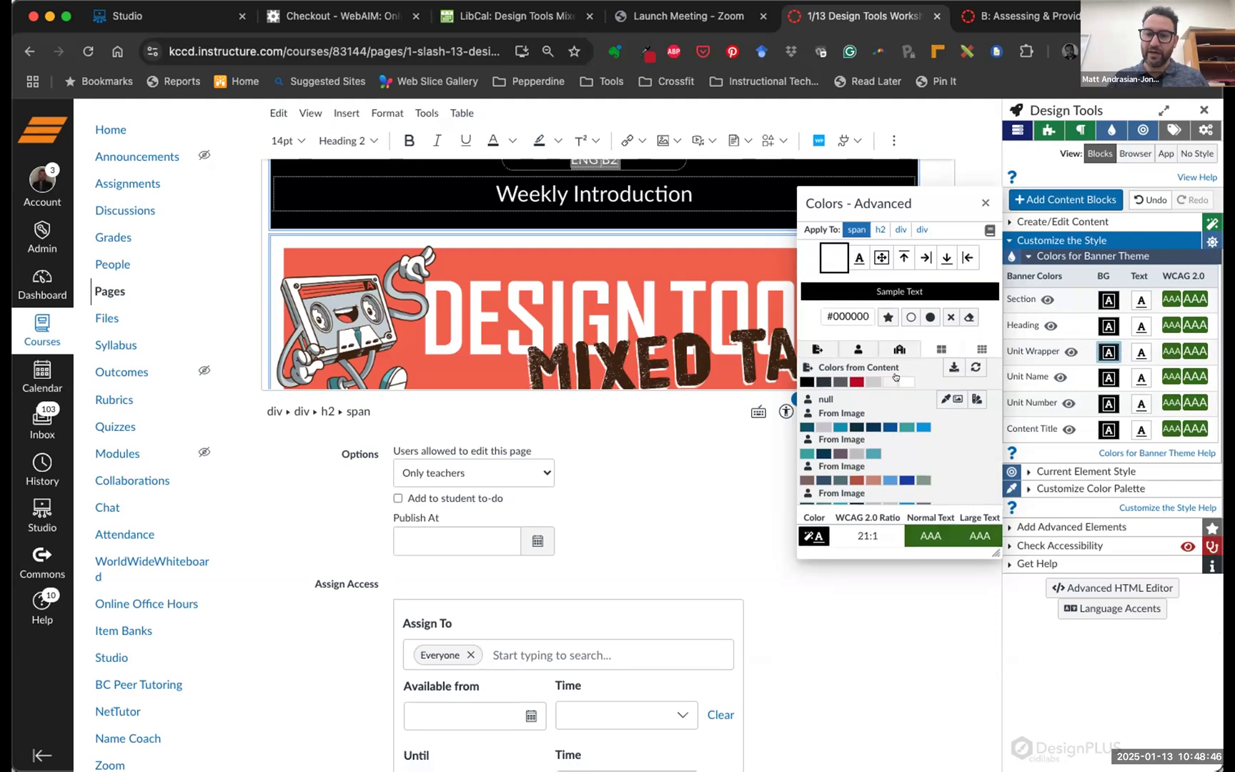
pyautogui.click(899, 380)
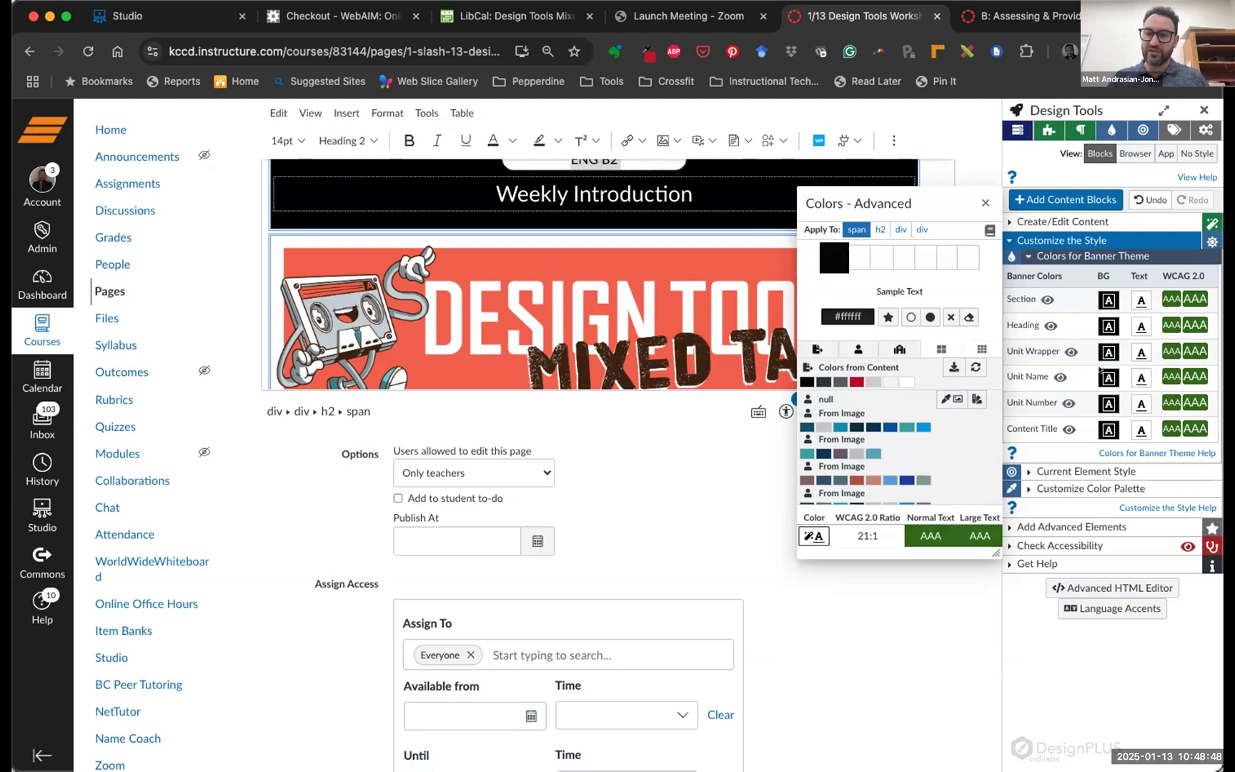
pyautogui.click(1139, 352)
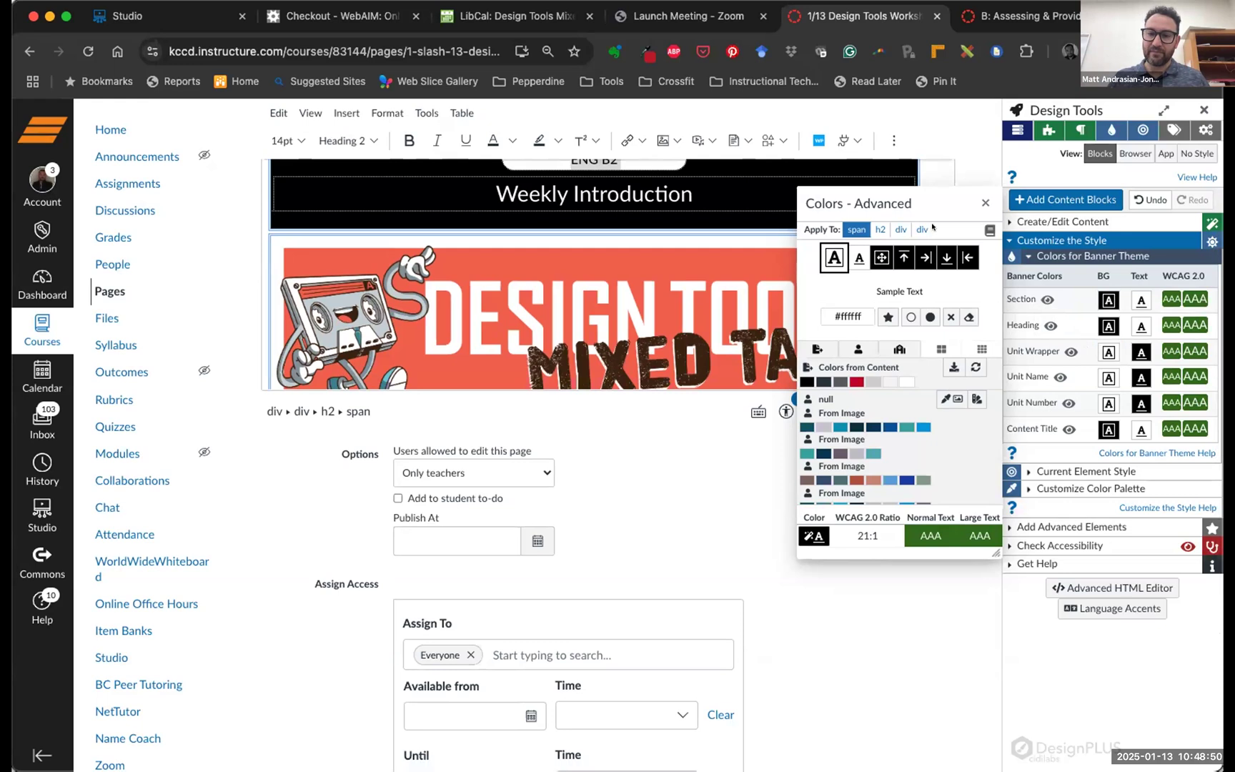
pyautogui.click(981, 202)
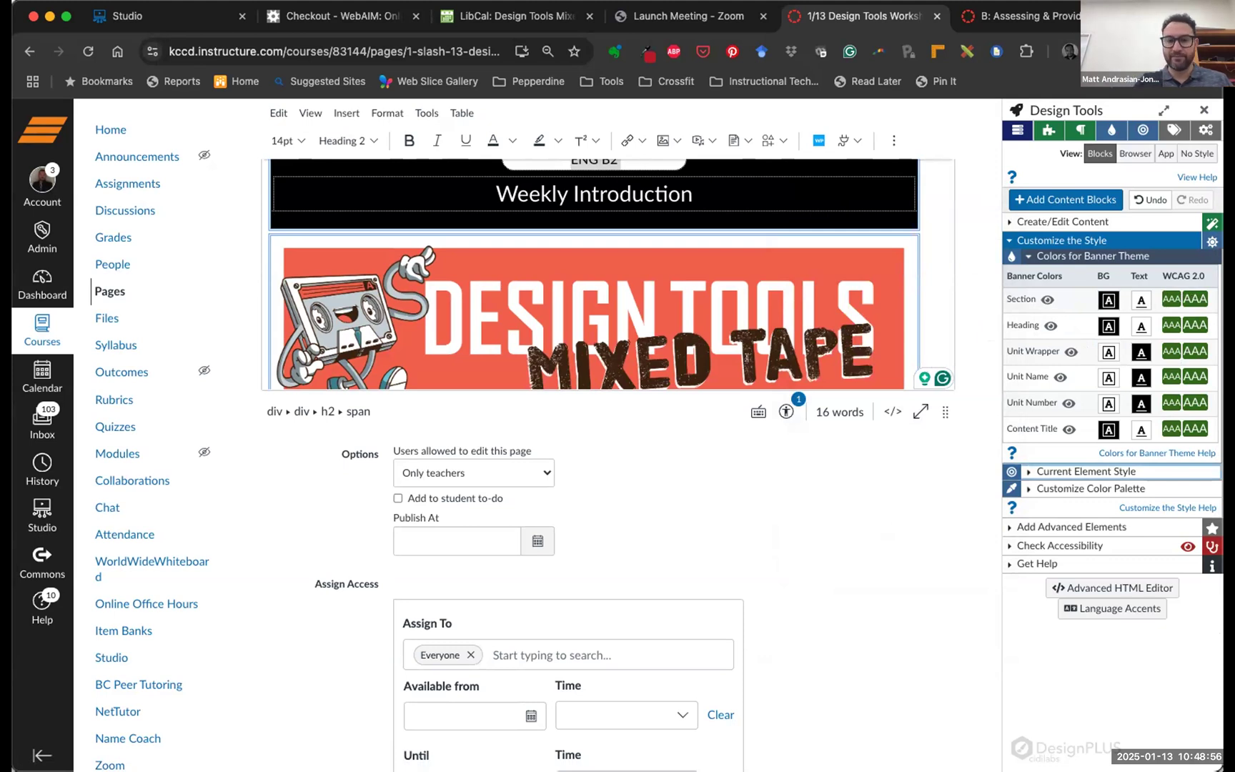
pyautogui.scroll(1, 747, 357)
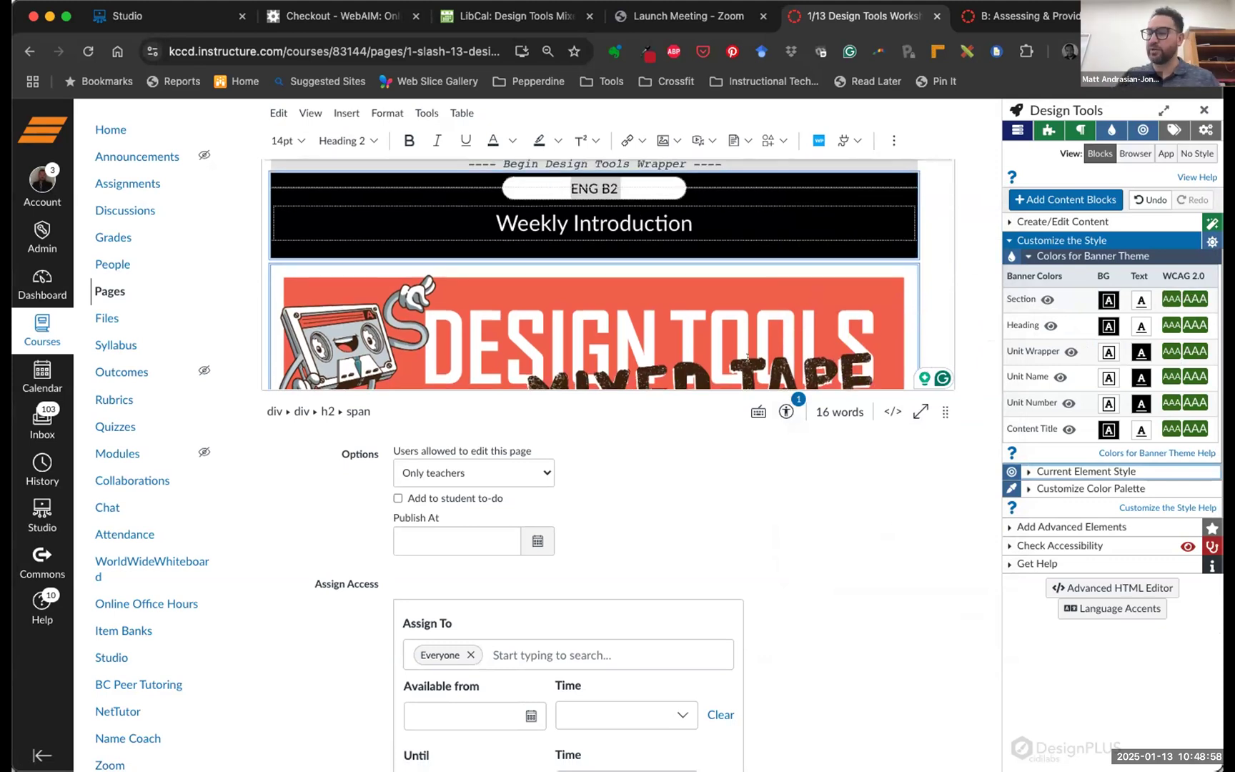
pyautogui.click(618, 225)
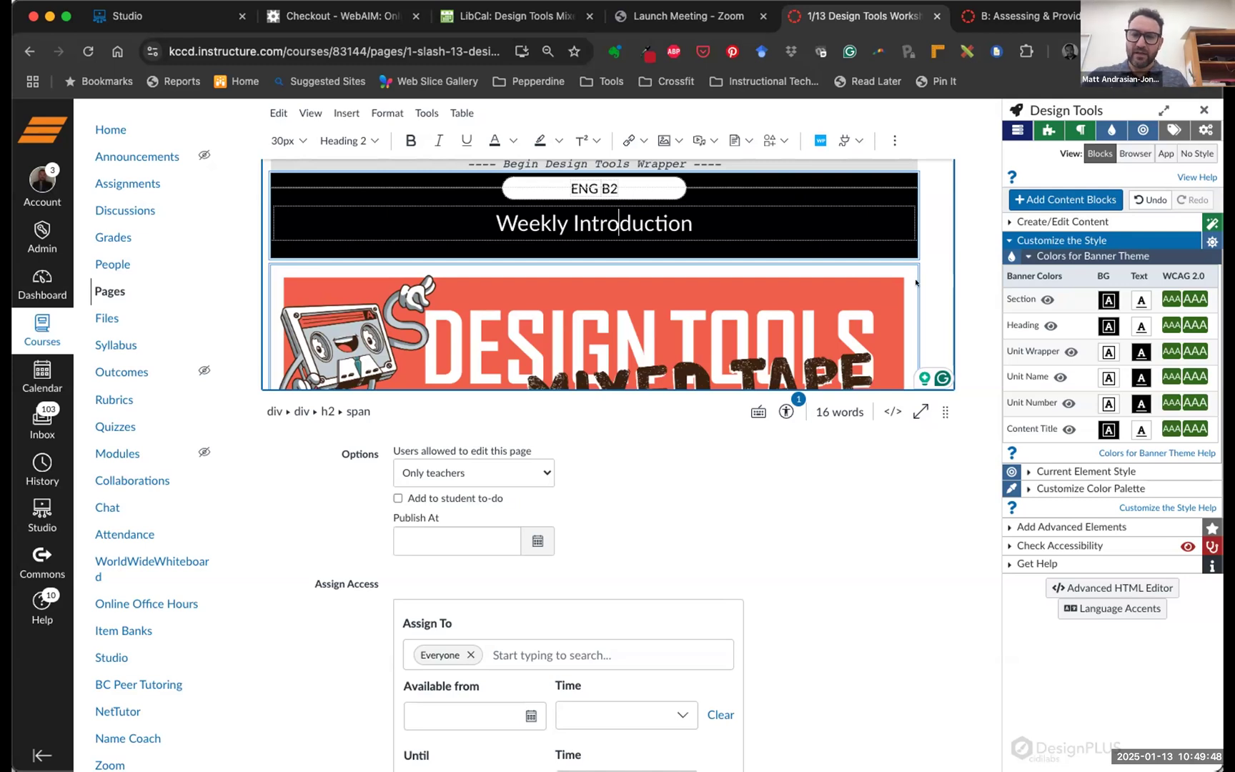
pyautogui.scroll(1, 685, 271)
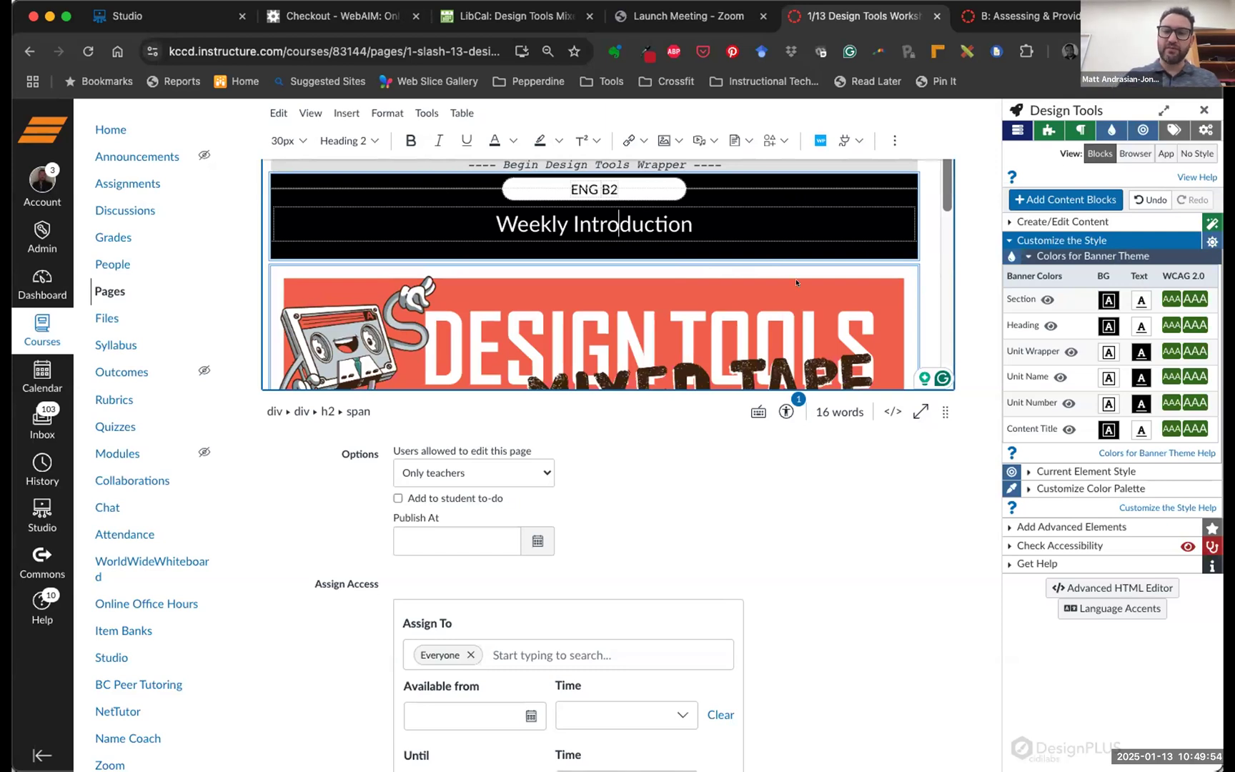
pyautogui.scroll(-3, 601, 191)
pyautogui.scroll(1, 601, 192)
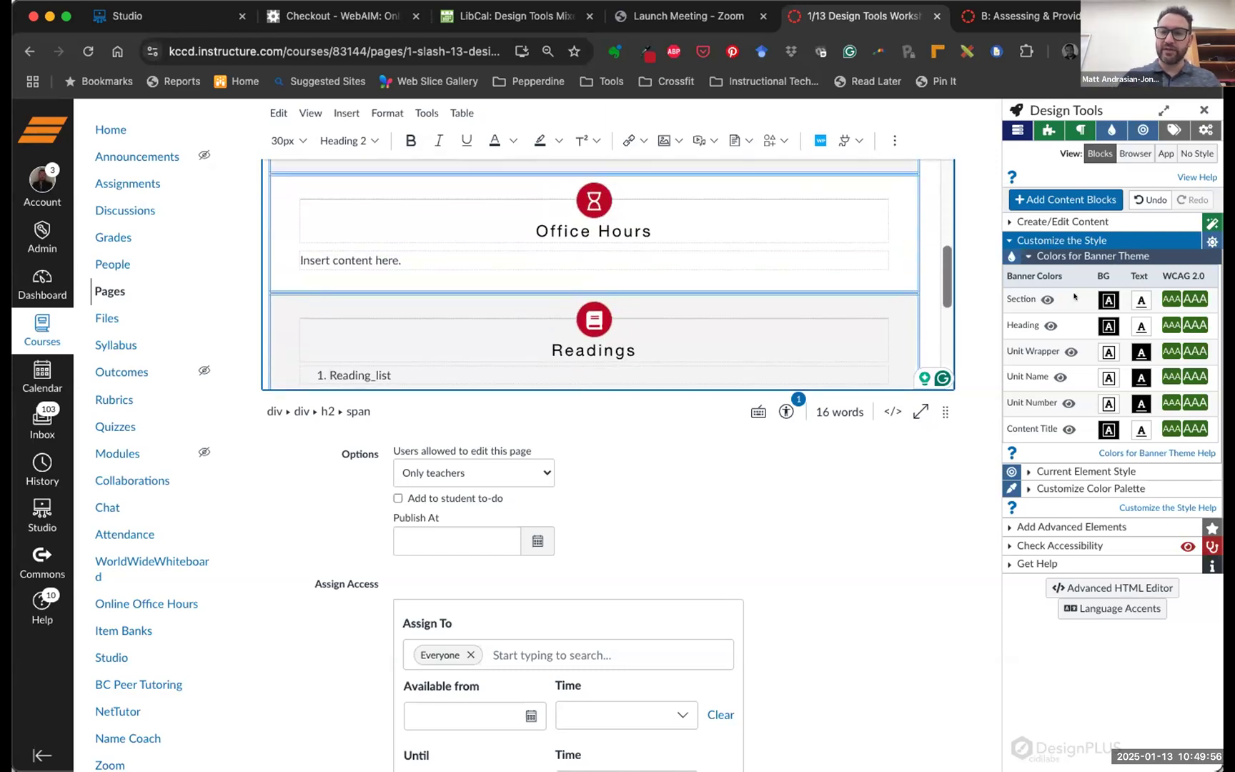
# Collapse the banner theme colours and show Current Element Style with Colors - Advanced collapsed
pyautogui.click(1064, 256)
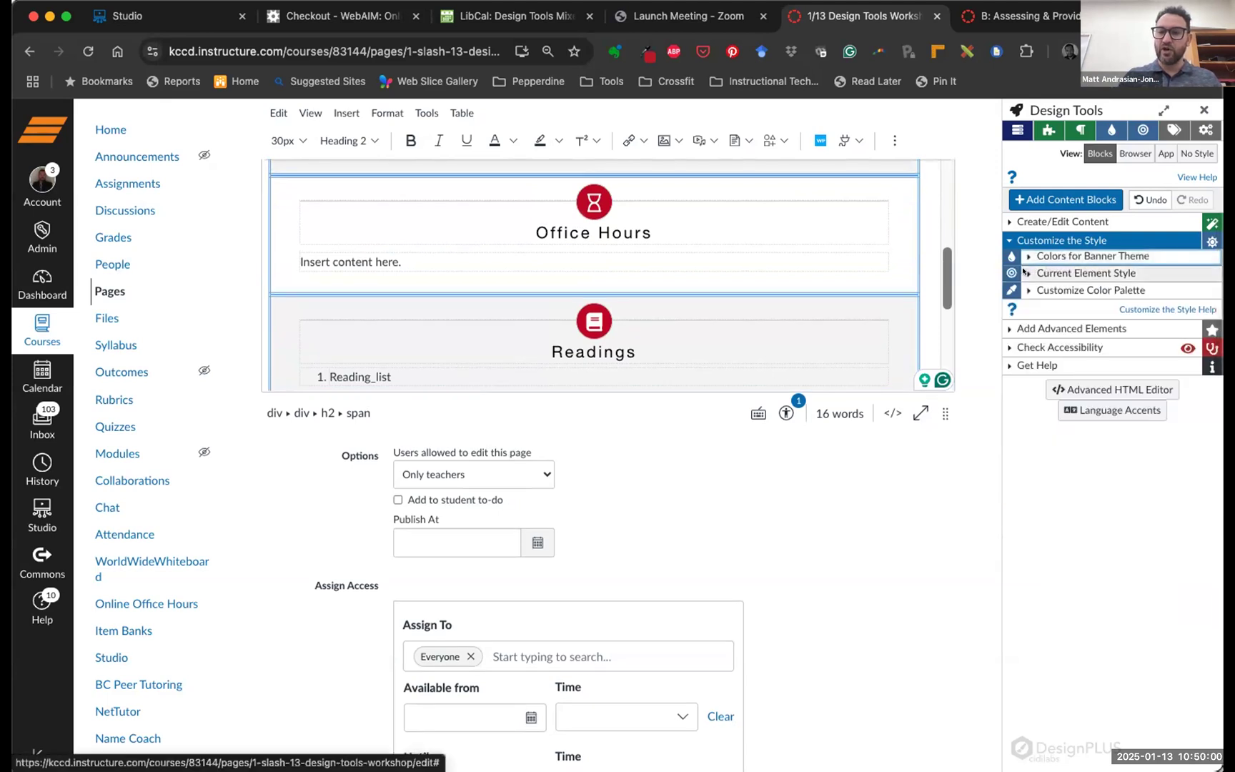
pyautogui.click(1026, 272)
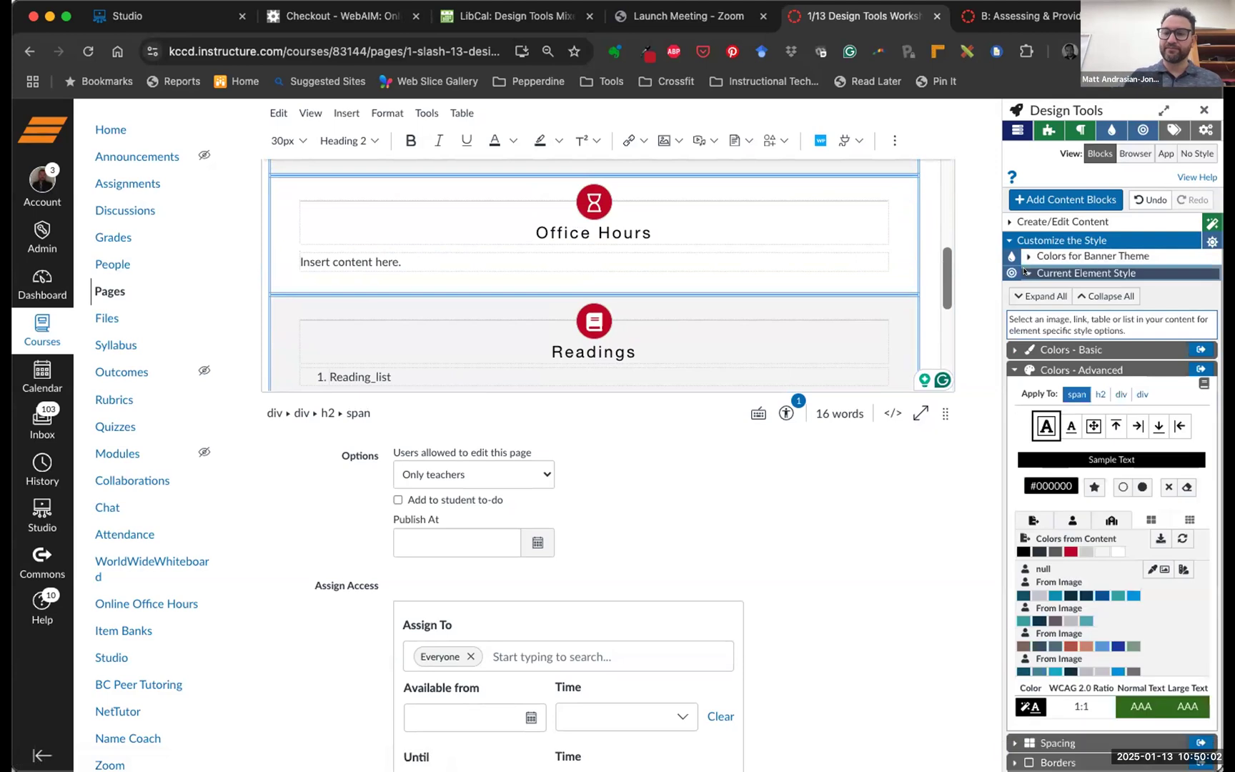
pyautogui.click(1008, 369)
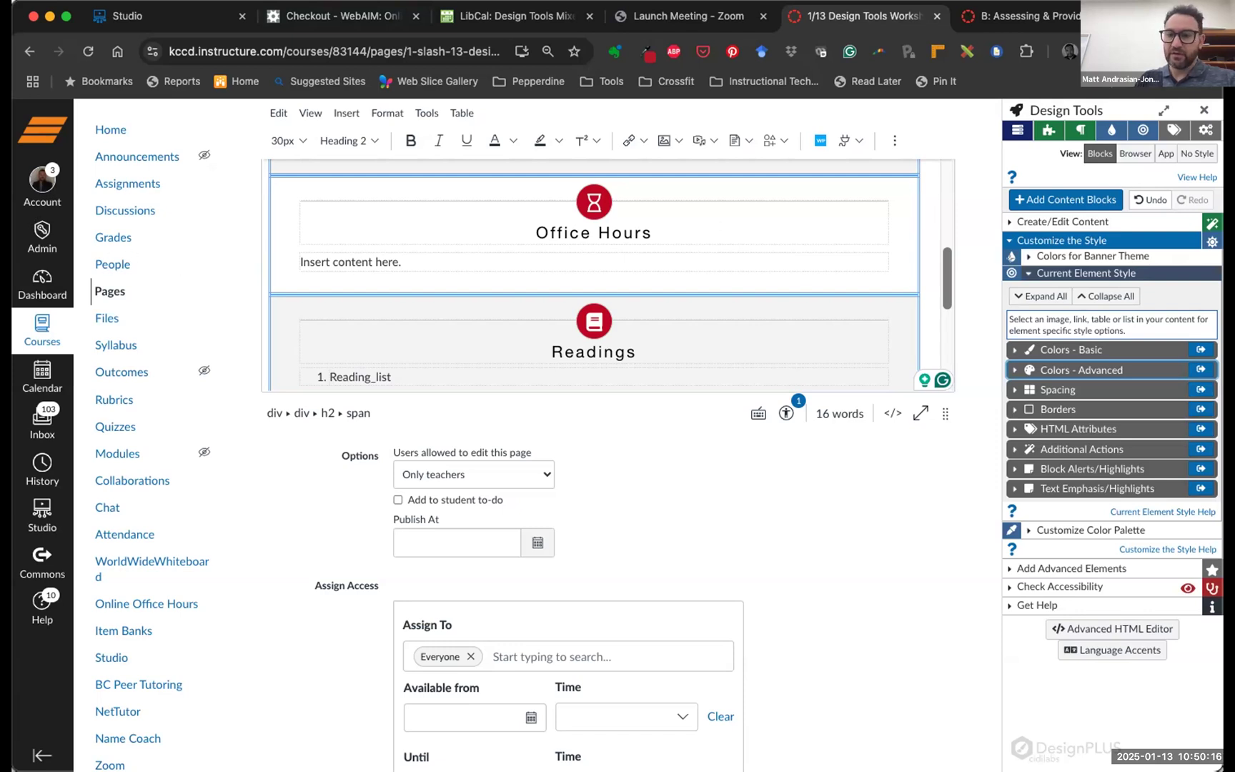
pyautogui.moveTo(1003, 263); pyautogui.dragTo(1212, 511)
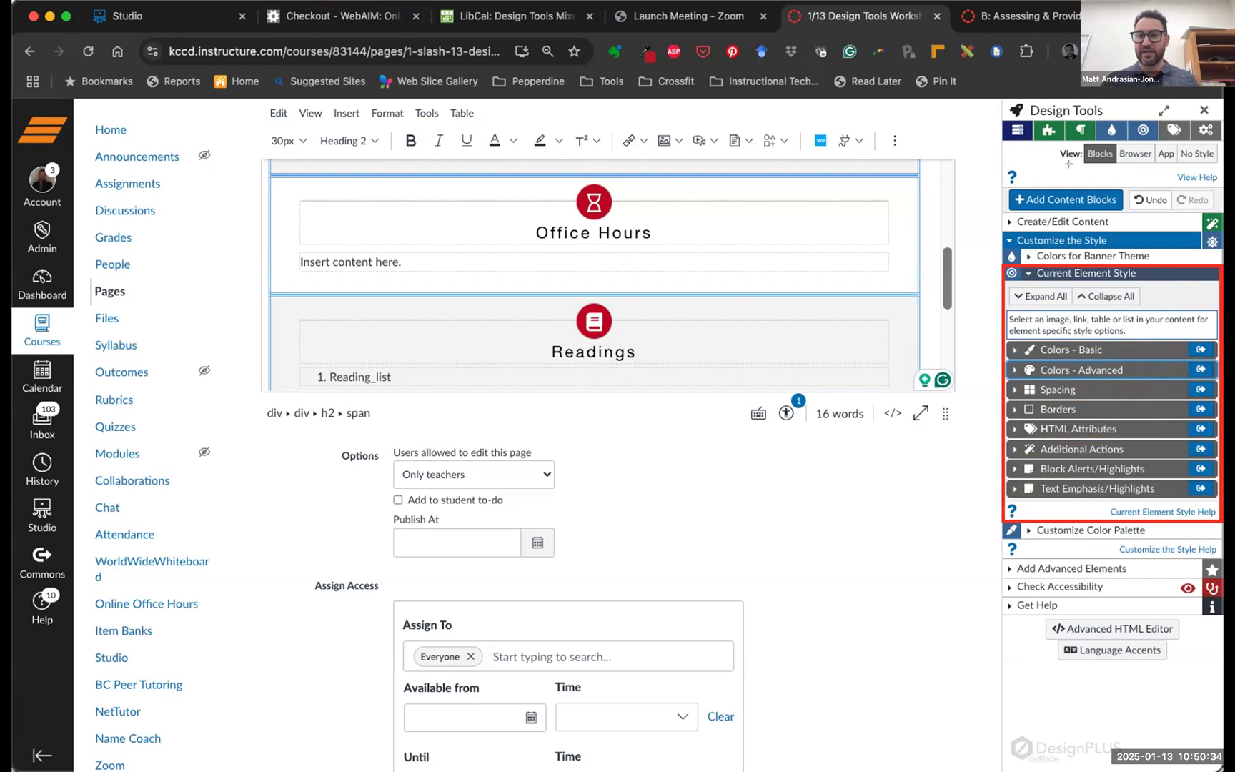
pyautogui.moveTo(1191, 122); pyautogui.dragTo(1218, 138)
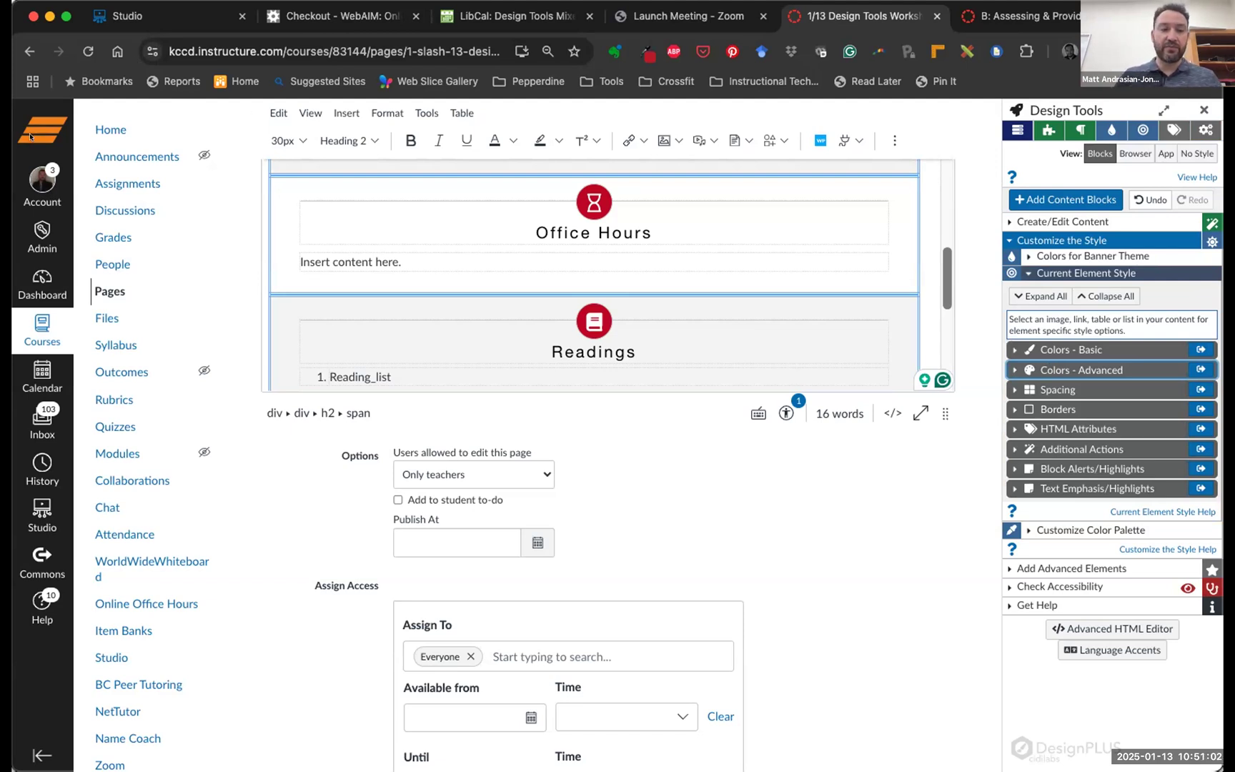
# Check the Colors - Basic warning, then expand Colors - Advanced for the heading span (#000000)
pyautogui.click(1012, 348)
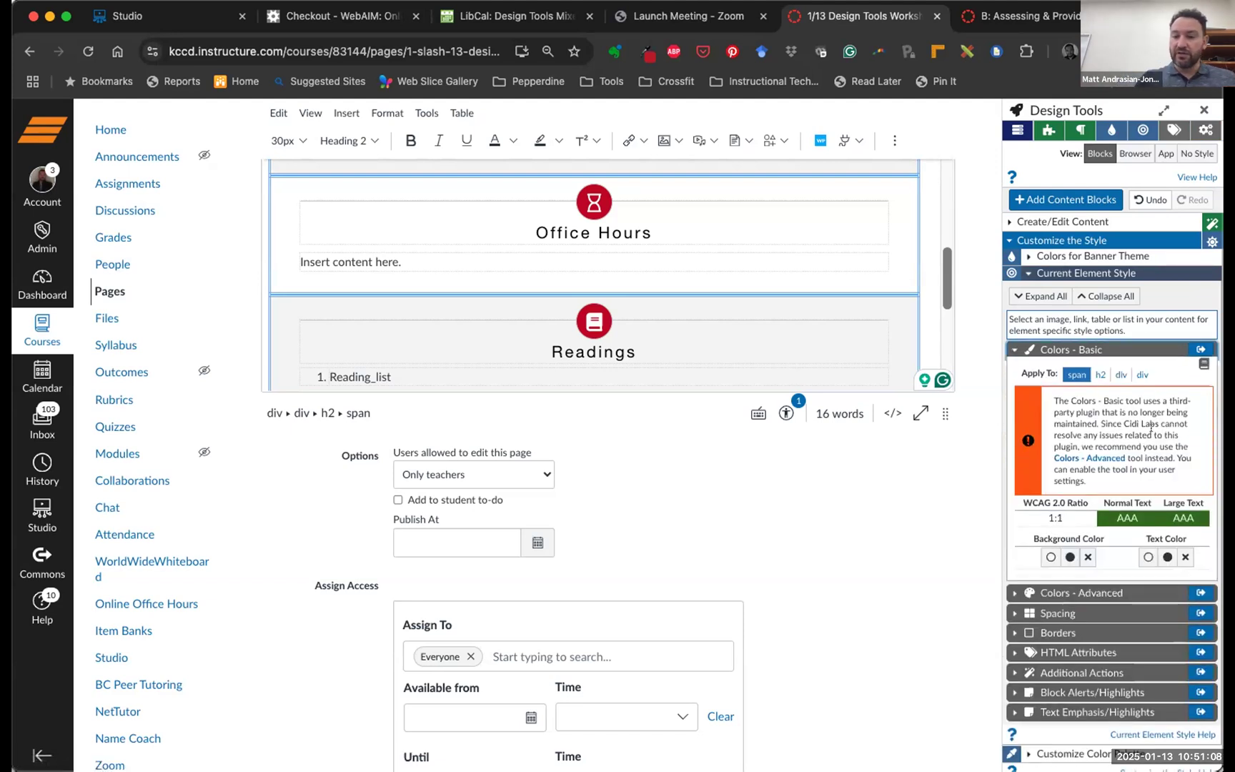
pyautogui.moveTo(1088, 480); pyautogui.dragTo(1035, 401)
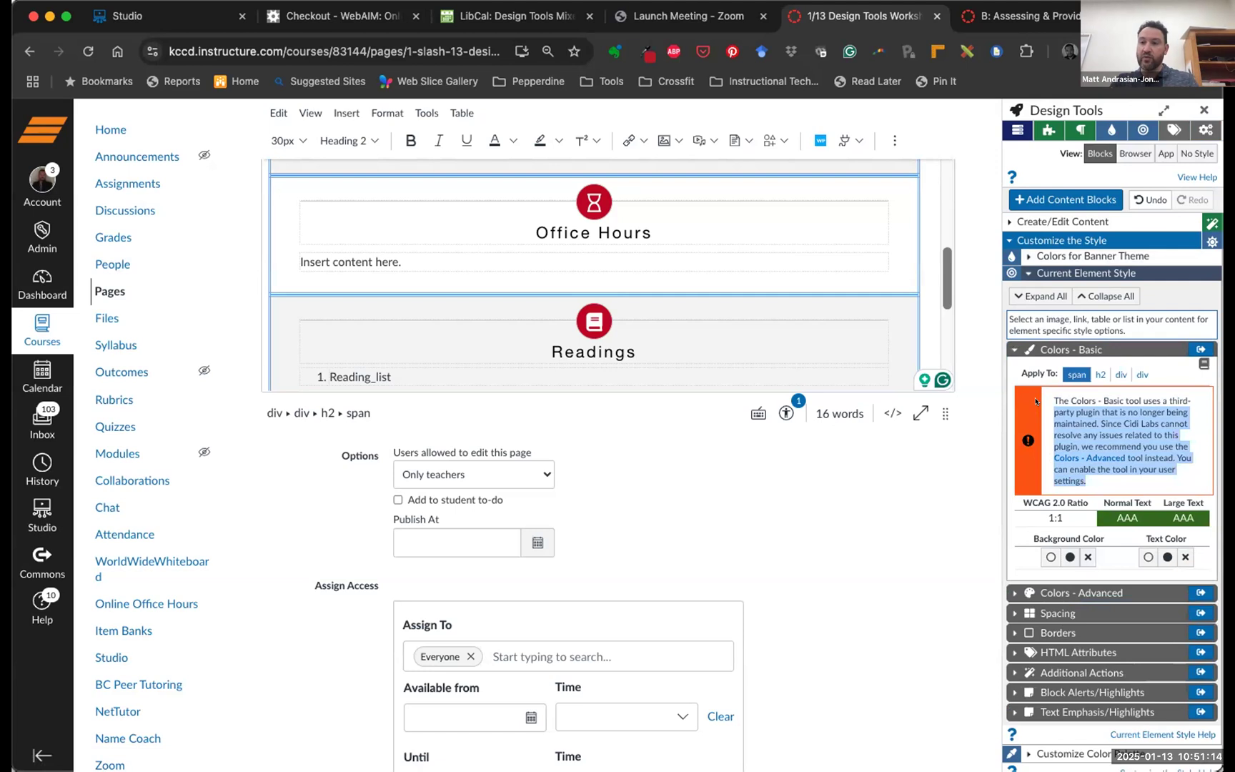
pyautogui.click(1014, 349)
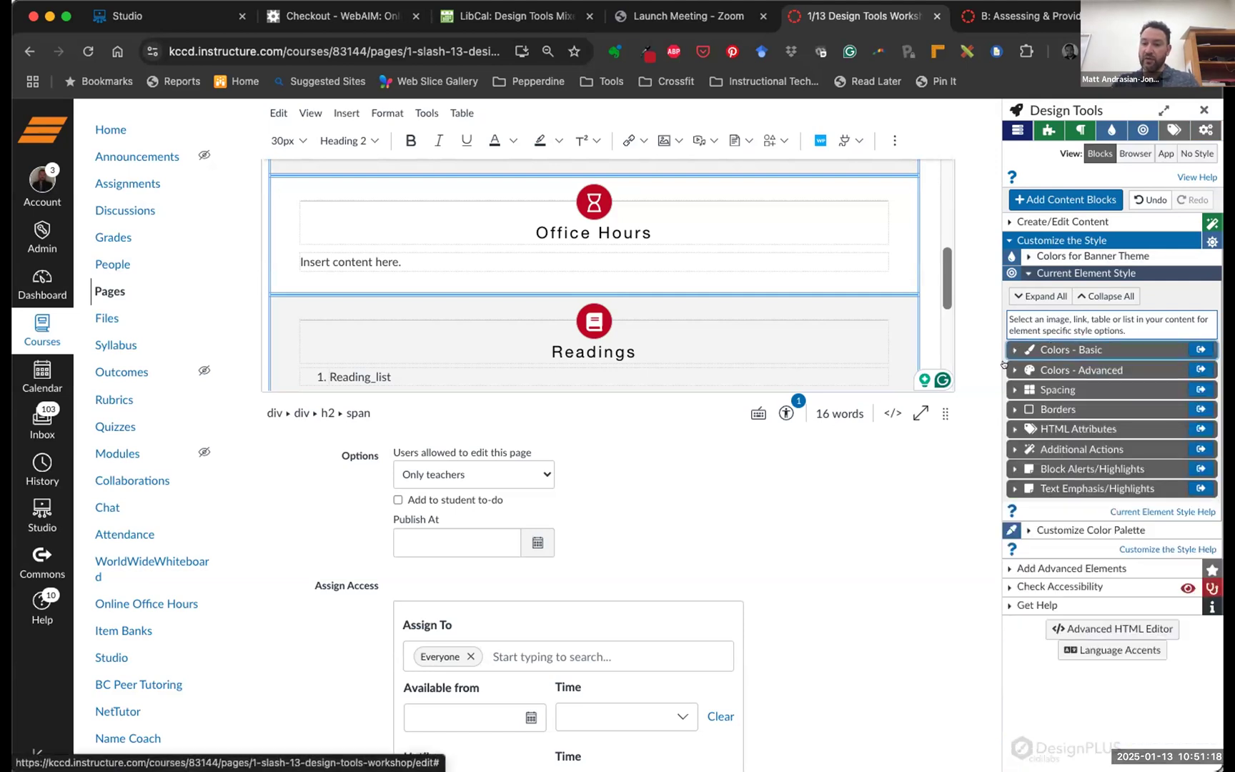
pyautogui.click(1004, 365)
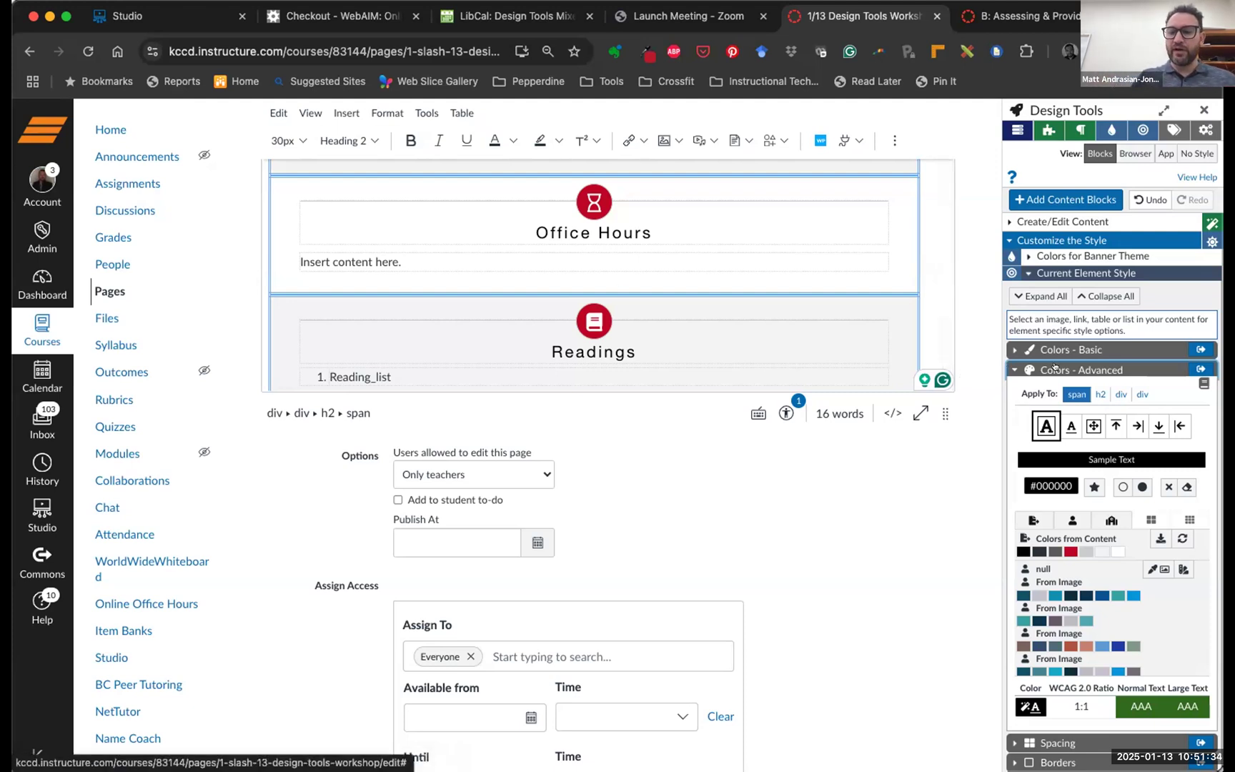
pyautogui.scroll(2, 591, 205)
pyautogui.scroll(-2, 592, 205)
pyautogui.scroll(10, 594, 209)
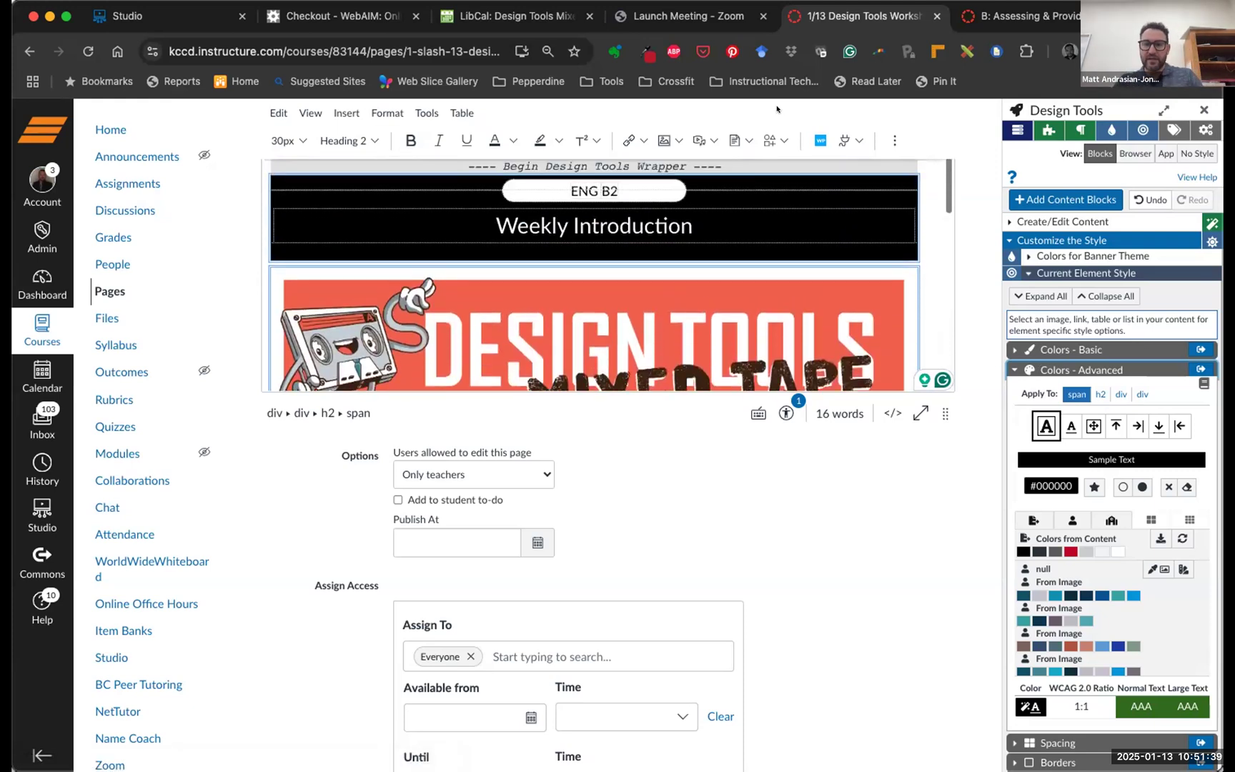
pyautogui.click(1005, 13)
pyautogui.scroll(-8, 732, 291)
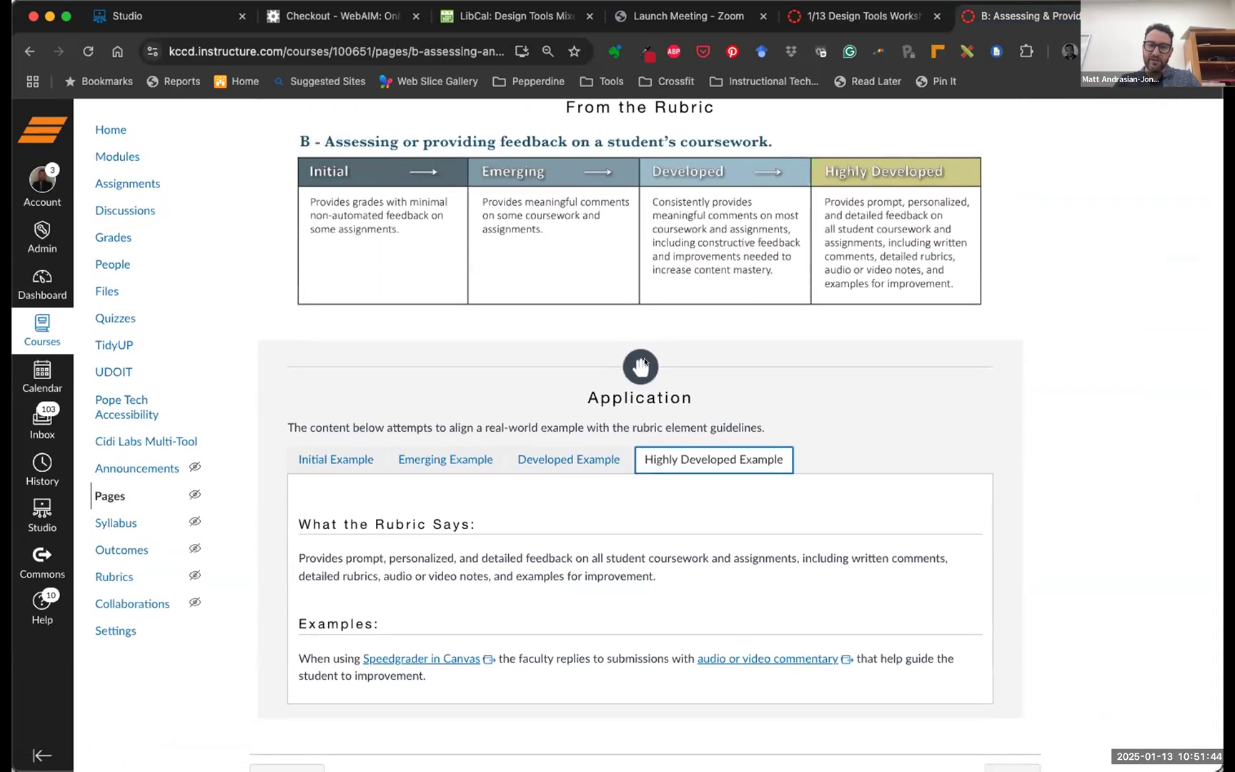
pyautogui.scroll(9, 643, 362)
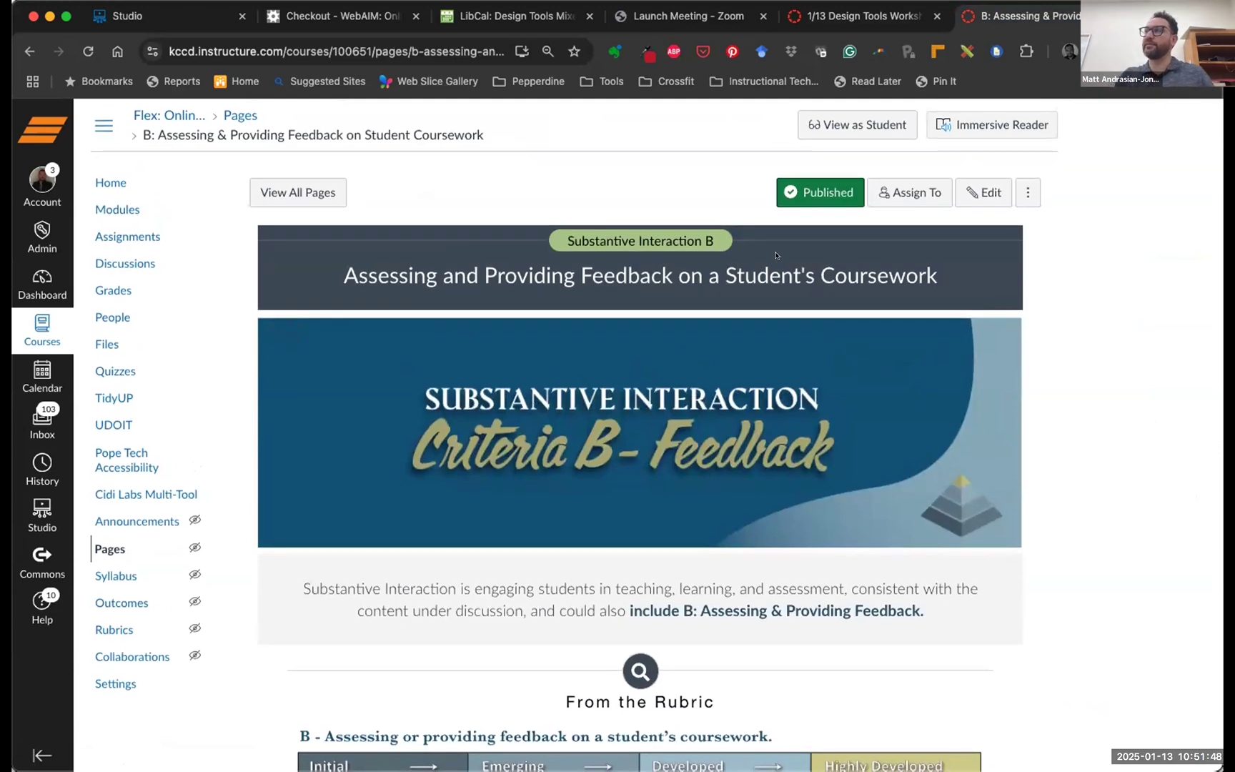
pyautogui.click(858, 15)
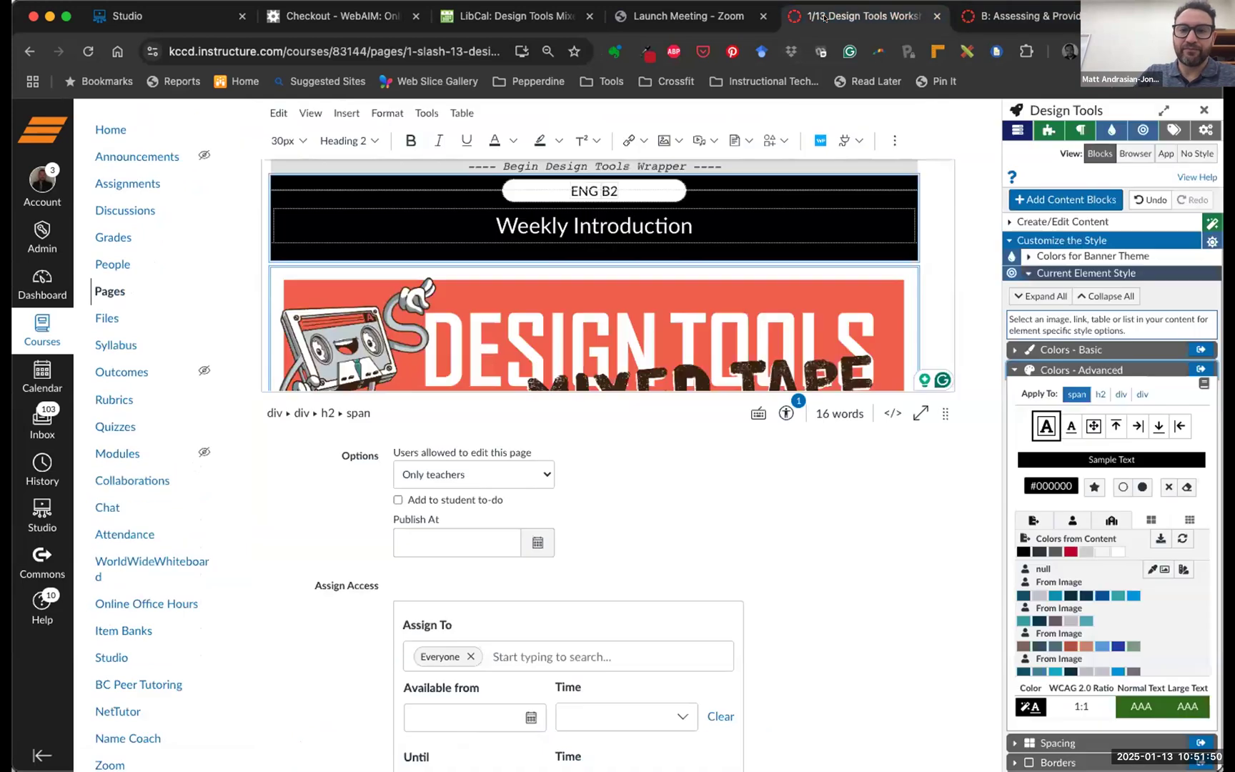
# Select the red Office Hours hourglass icon (#c50228) for styling
pyautogui.scroll(-10, 640, 311)
pyautogui.scroll(3, 589, 213)
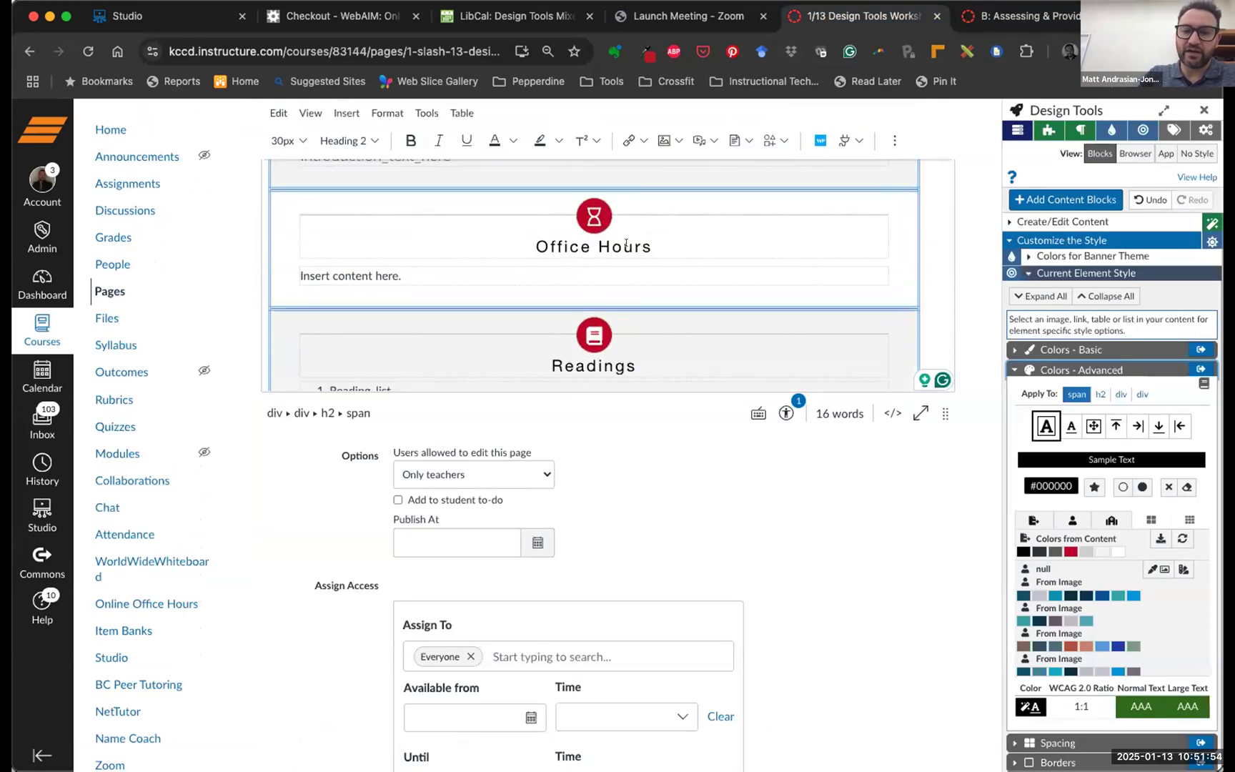
pyautogui.scroll(-3, 579, 217)
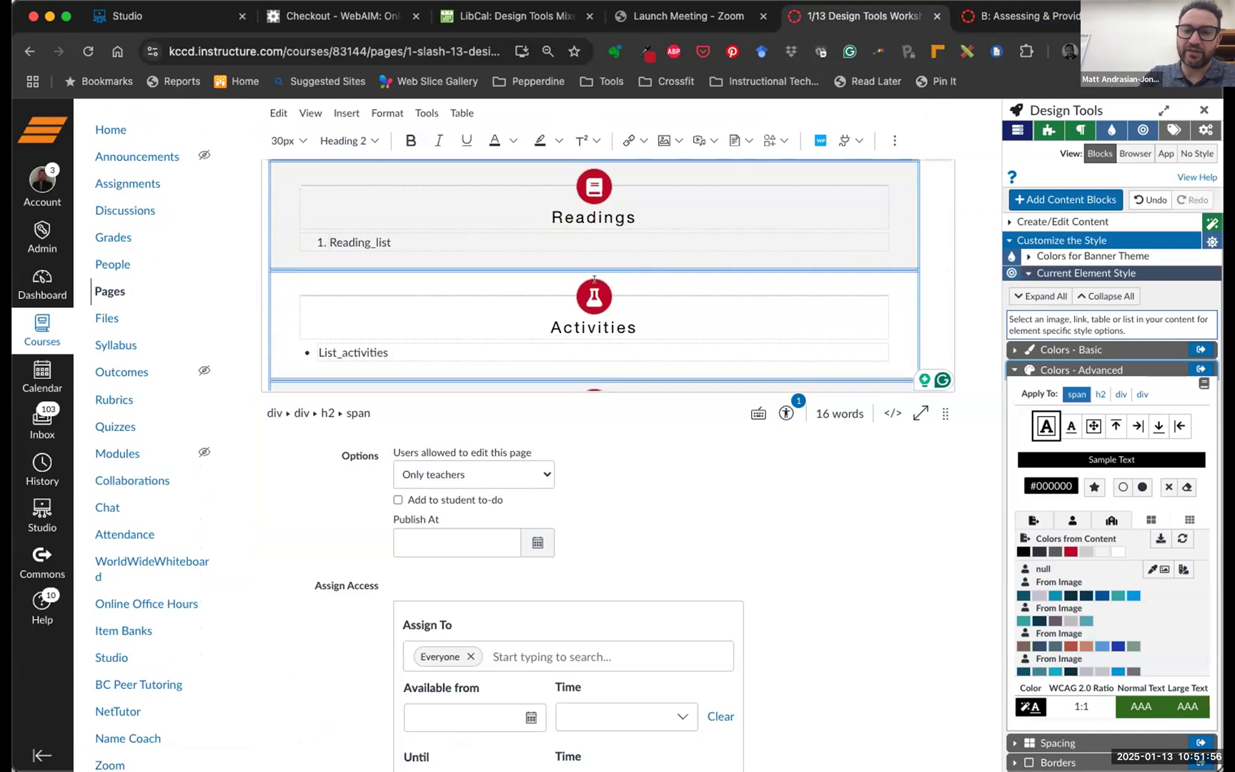
pyautogui.scroll(3, 594, 279)
pyautogui.scroll(-2, 594, 279)
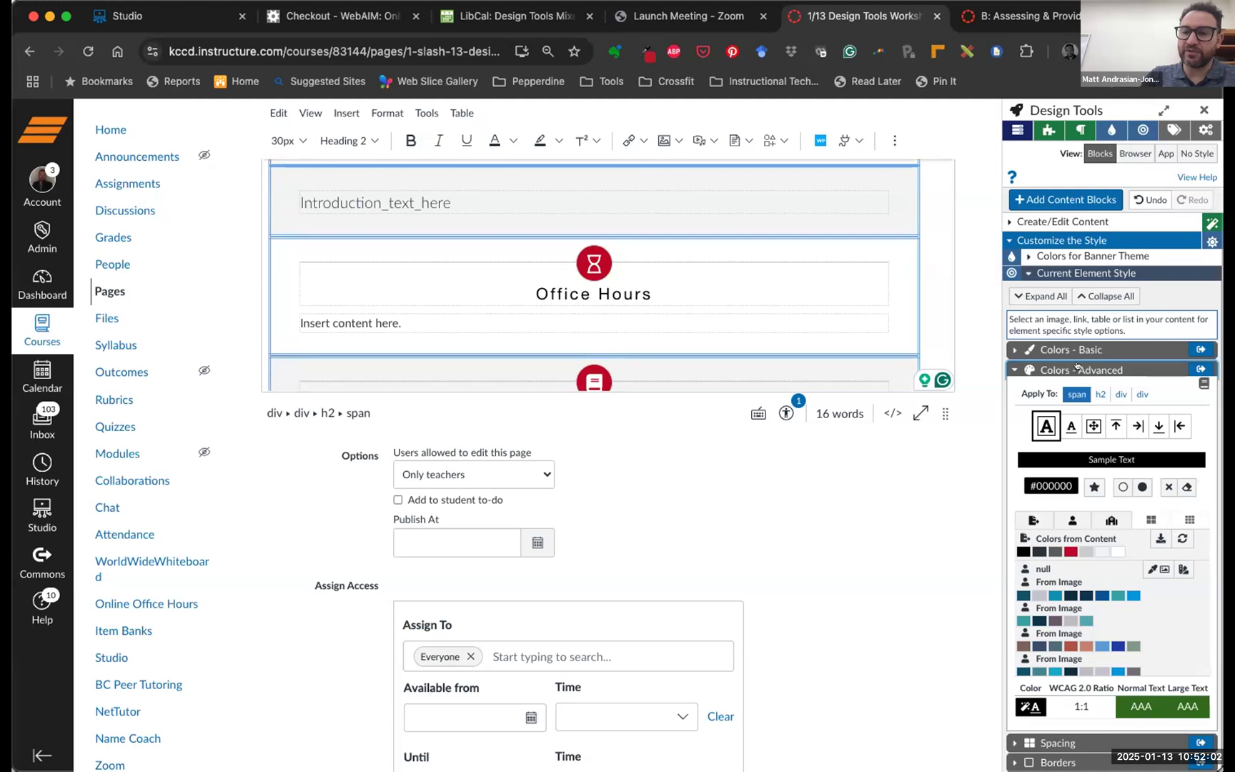
pyautogui.click(593, 260)
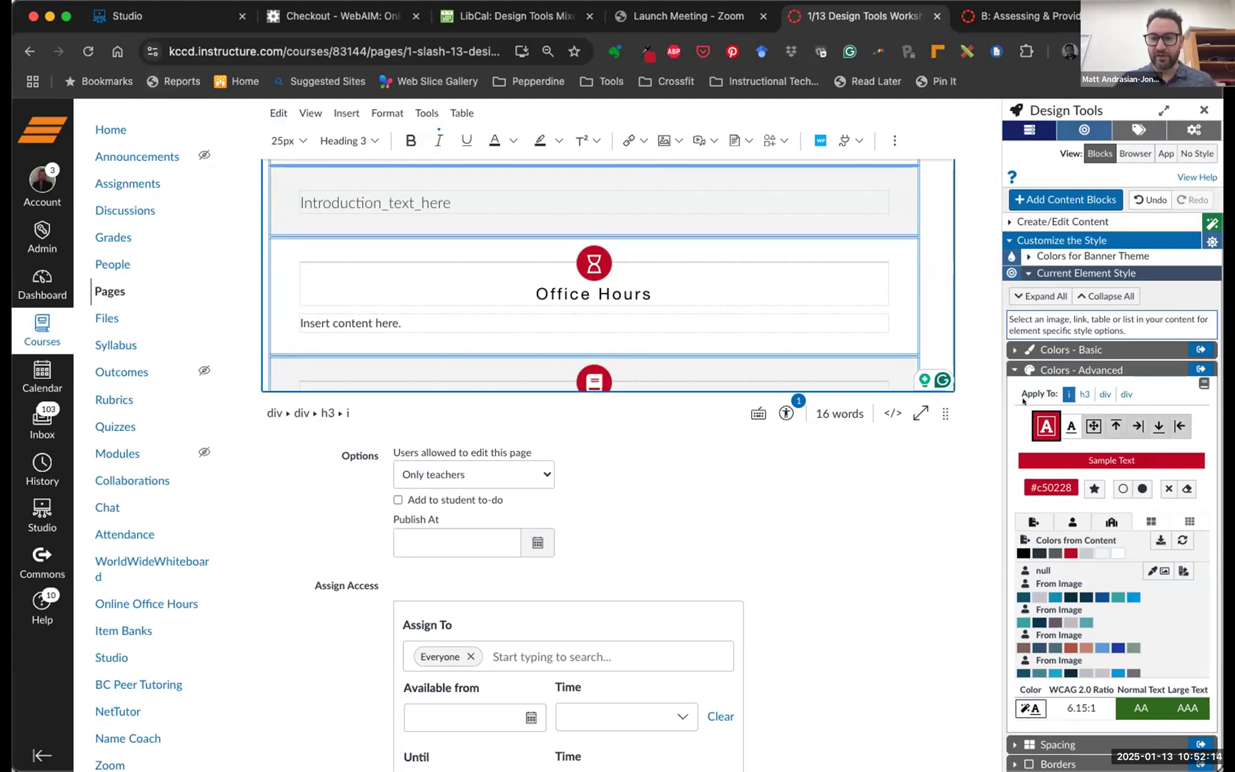
# Change the Office Hours hourglass icon background from red to black #000000
pyautogui.moveTo(1020, 407); pyautogui.dragTo(1053, 438)
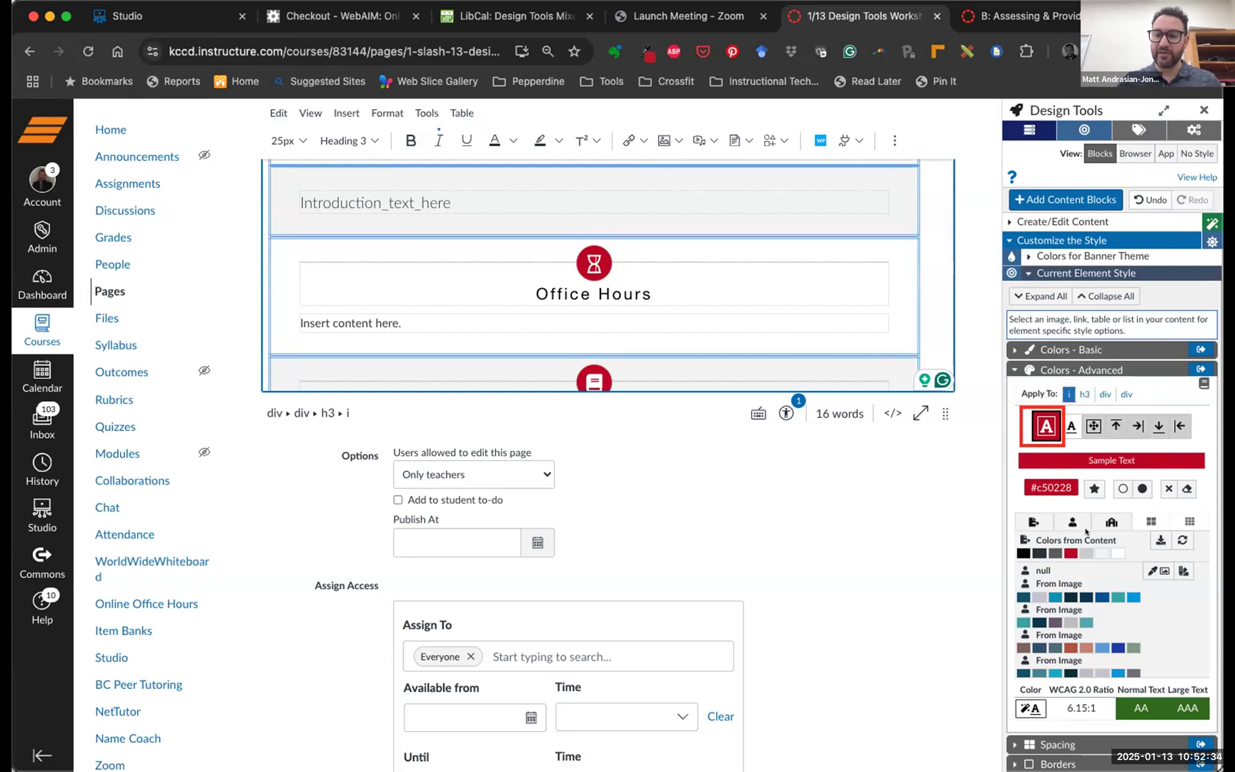
pyautogui.scroll(-1, 1110, 564)
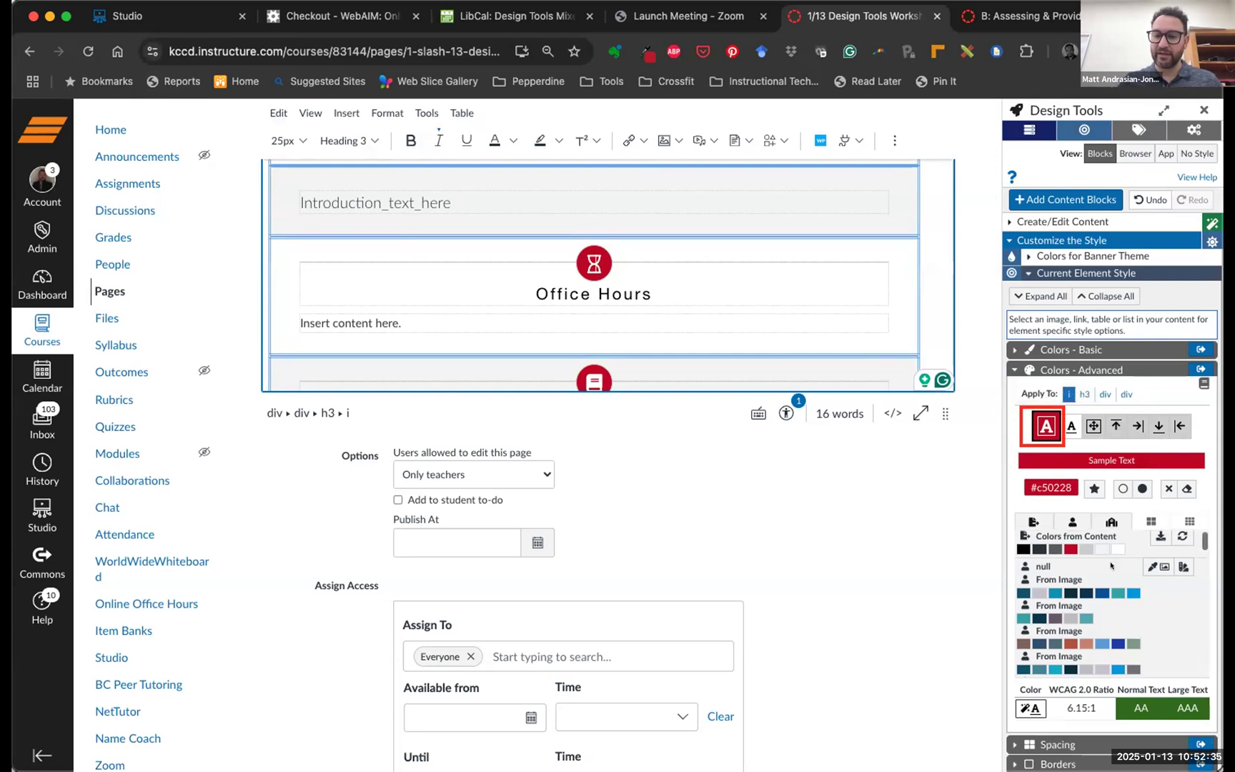
pyautogui.click(1017, 546)
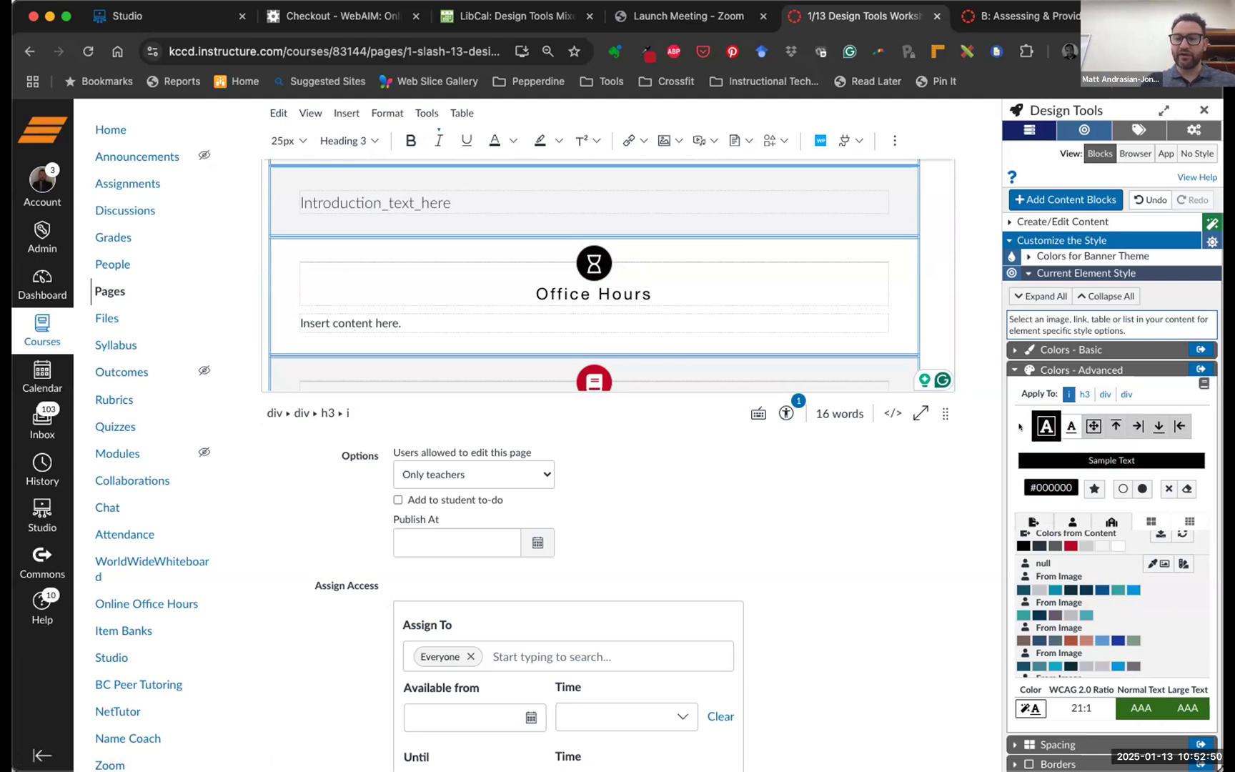
pyautogui.click(1064, 425)
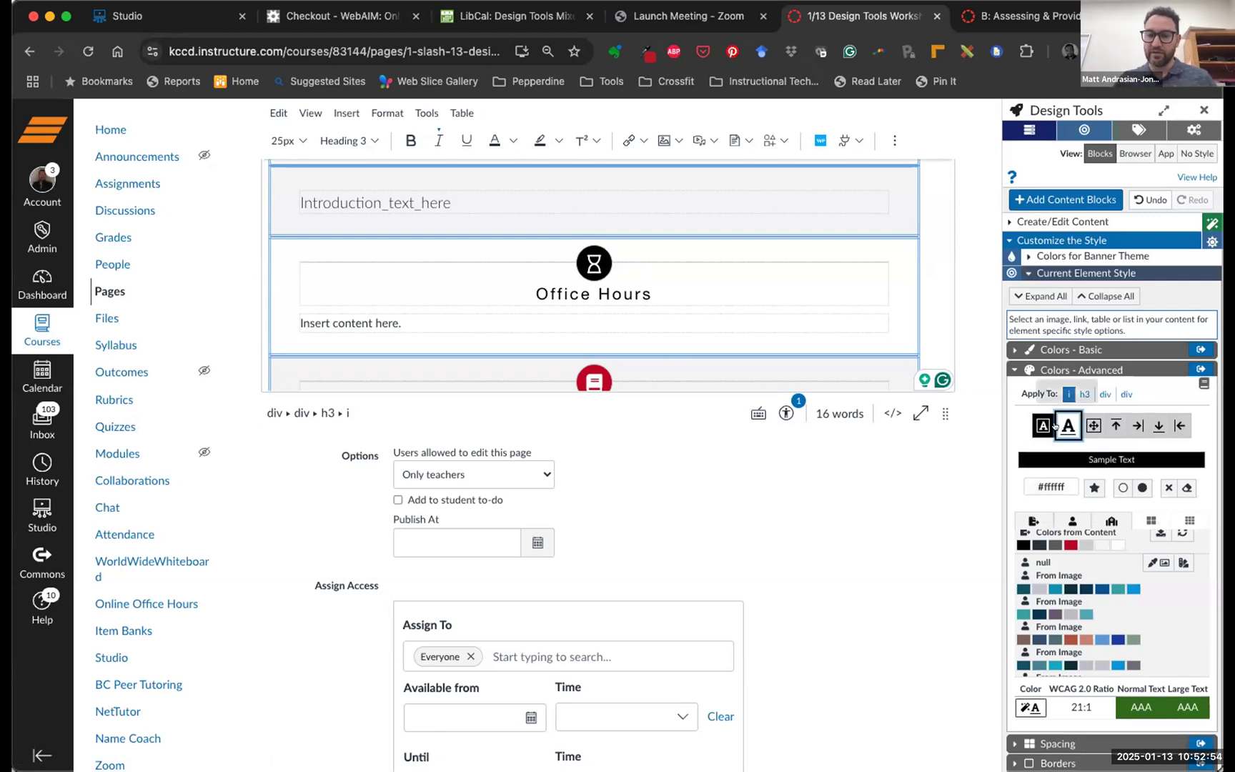
pyautogui.click(1068, 544)
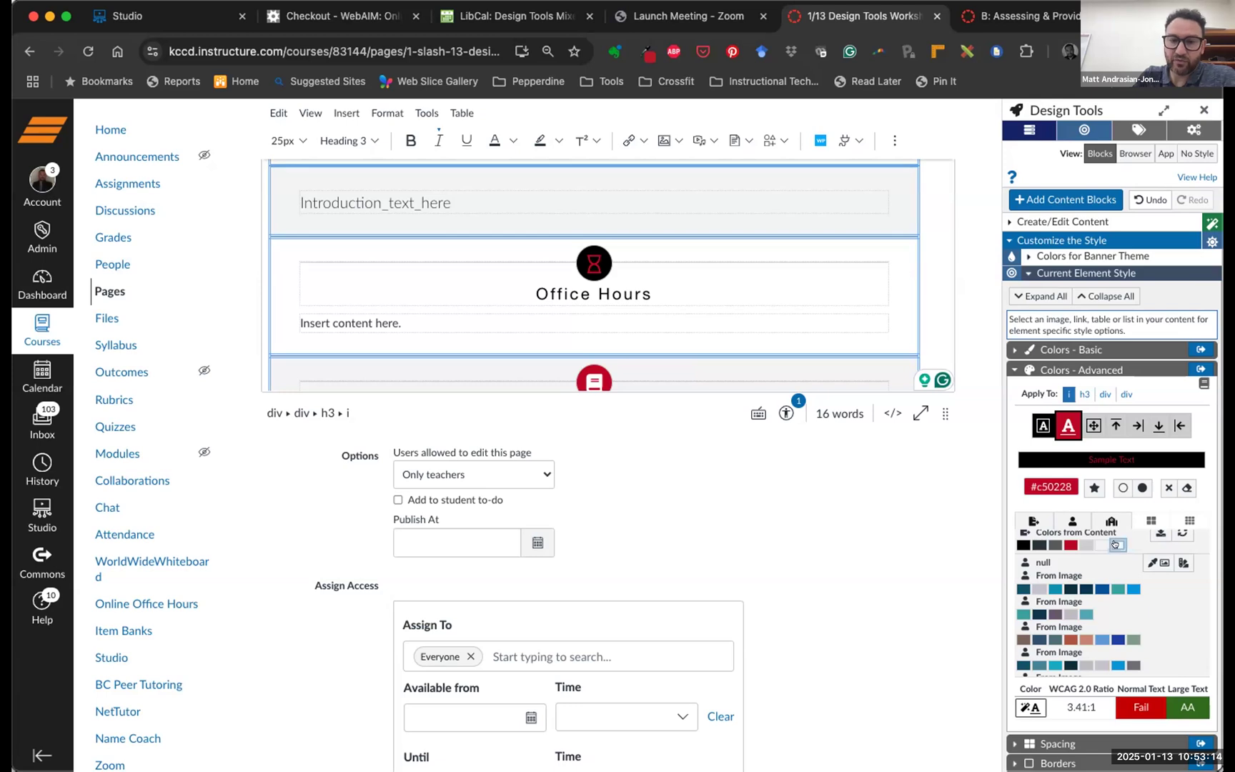
pyautogui.click(1115, 543)
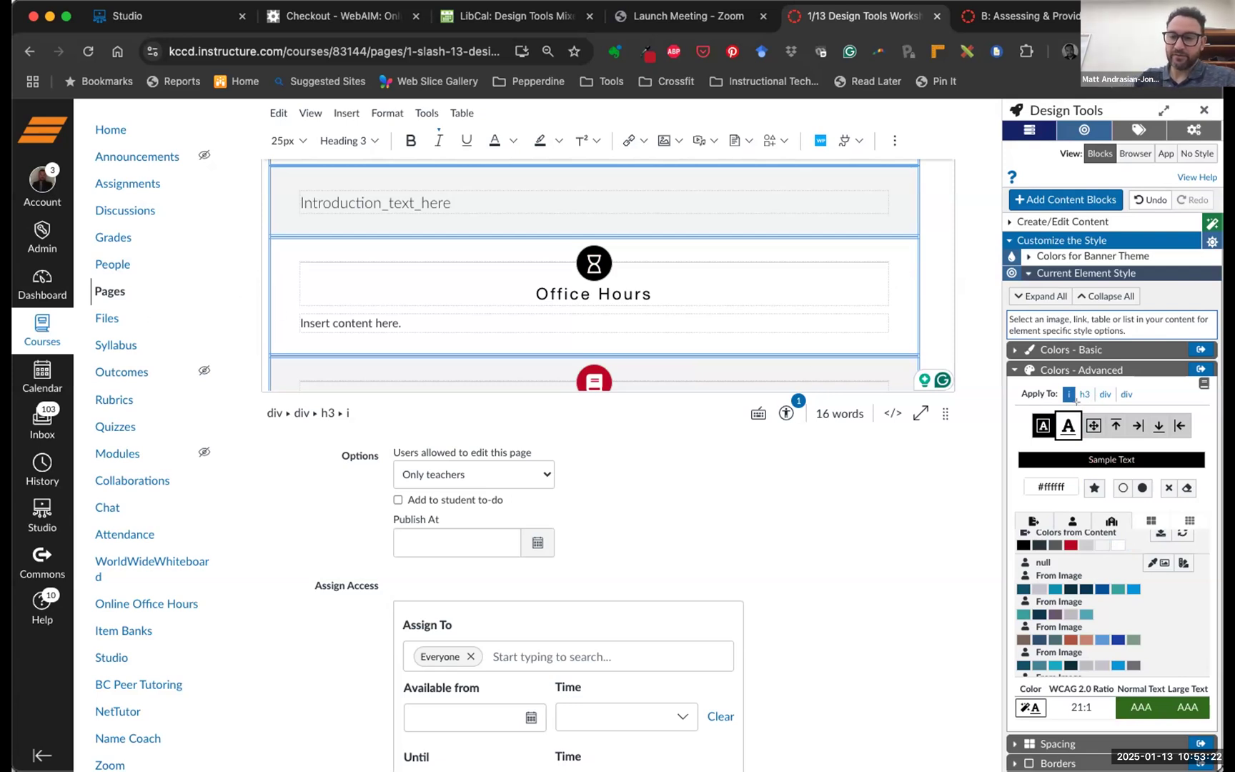
pyautogui.moveTo(1082, 410)
pyautogui.mouseDown()
pyautogui.moveTo(1130, 441)
pyautogui.moveTo(1192, 441)
pyautogui.mouseUp()
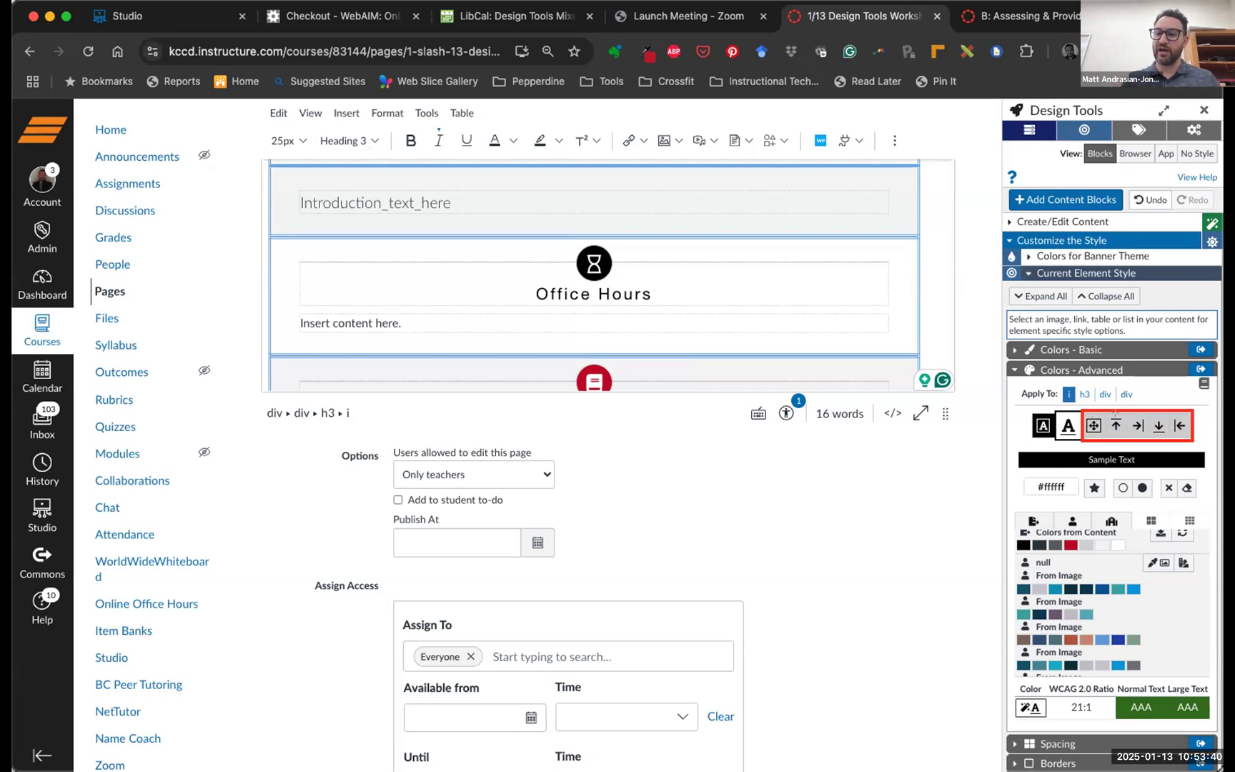
pyautogui.moveTo(1106, 414)
pyautogui.mouseDown()
pyautogui.moveTo(1124, 437)
pyautogui.moveTo(1146, 438)
pyautogui.moveTo(1155, 423)
pyautogui.moveTo(1191, 437)
pyautogui.mouseUp()
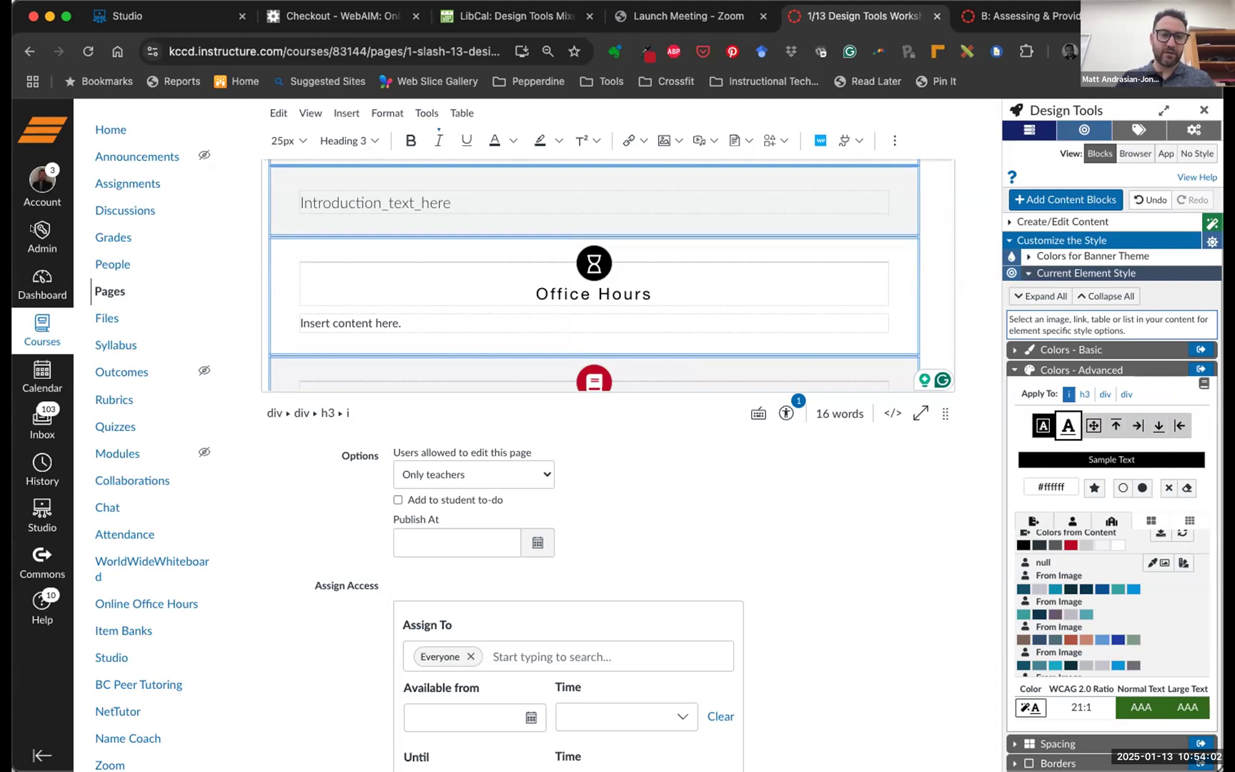
# Make the Readings icon and both Activities flask icon backgrounds black #000000
pyautogui.scroll(-2, 592, 294)
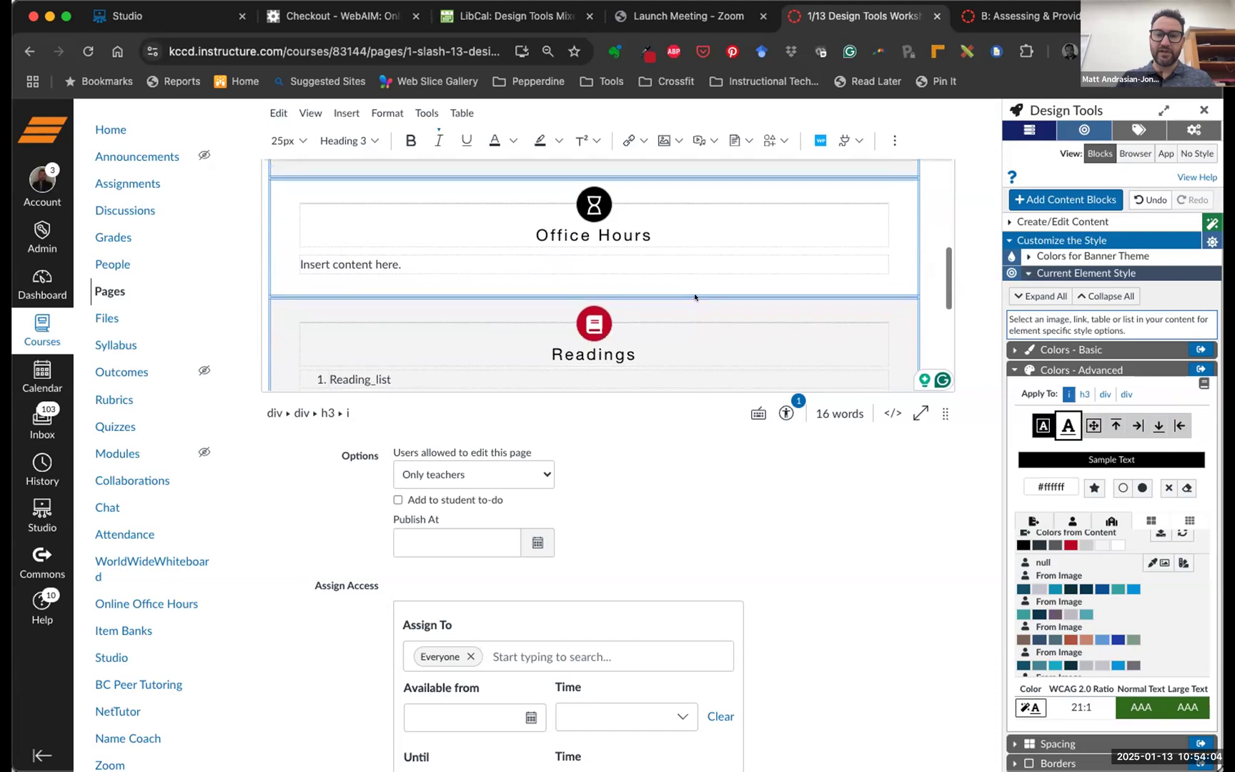
pyautogui.scroll(-1, 626, 306)
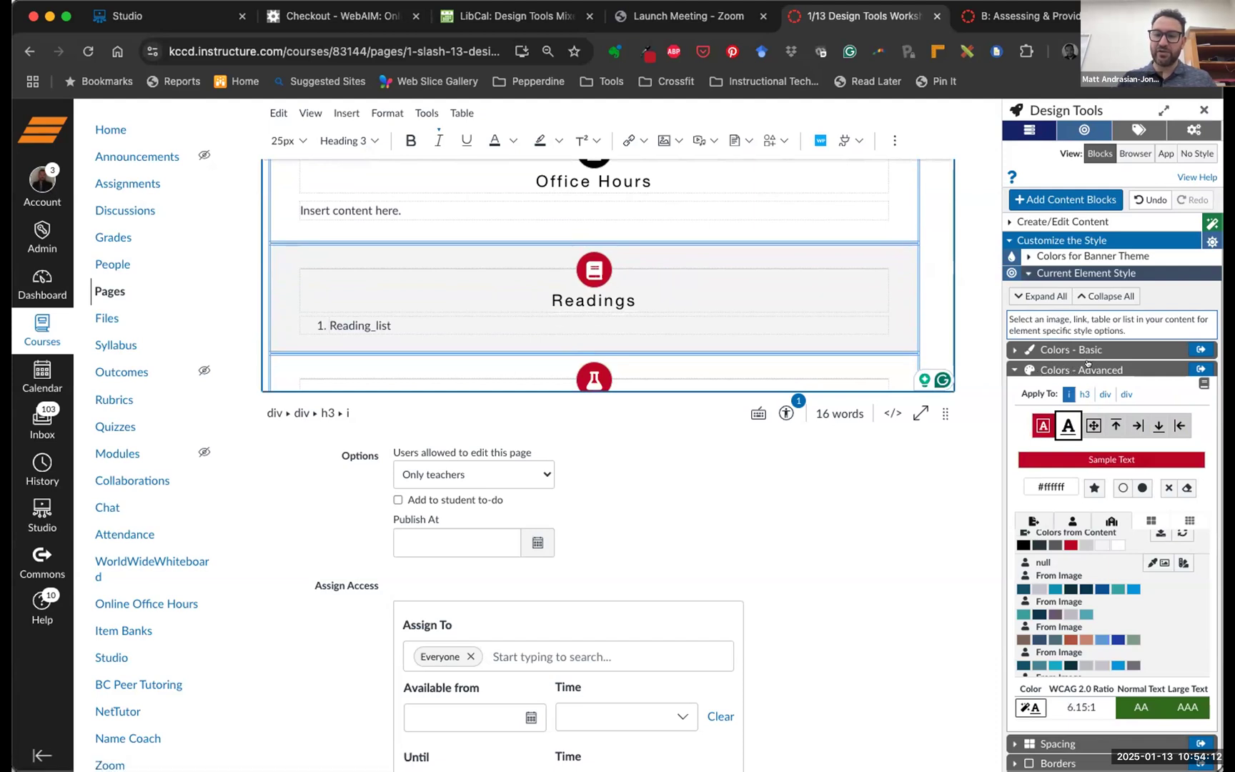
pyautogui.click(1038, 422)
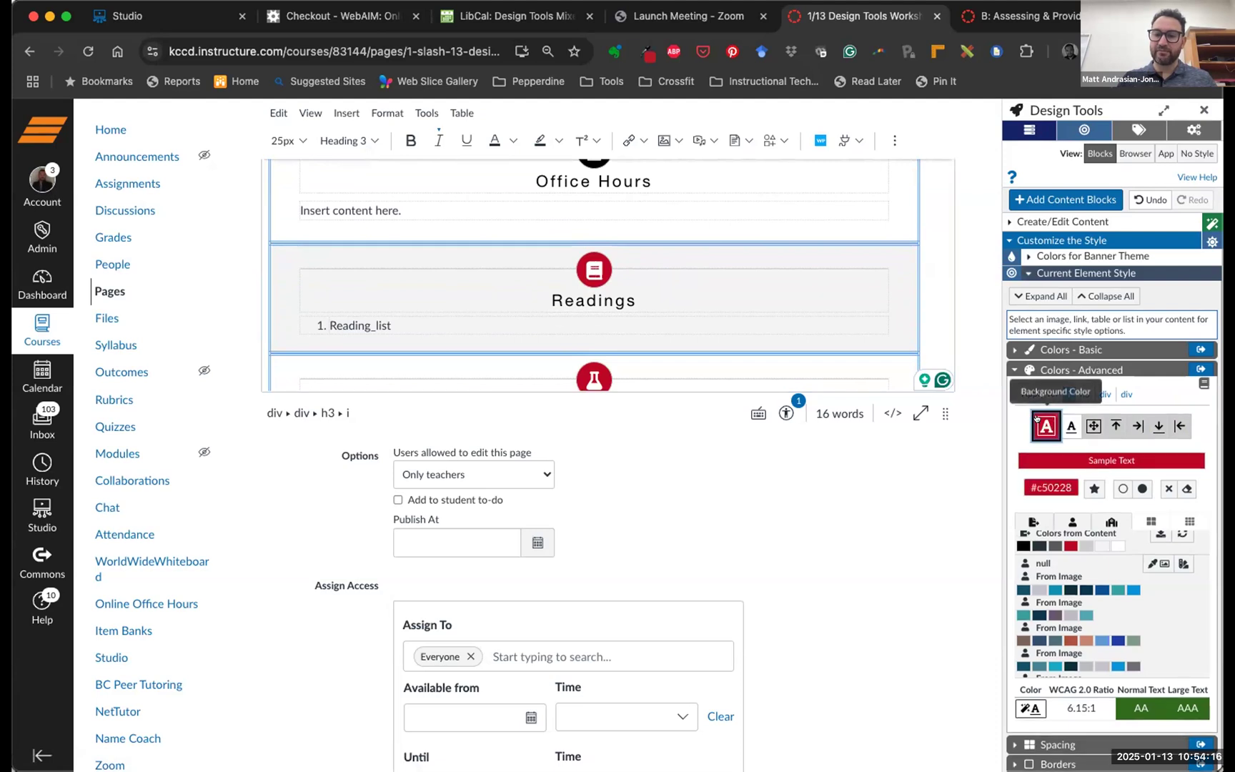
pyautogui.click(1018, 545)
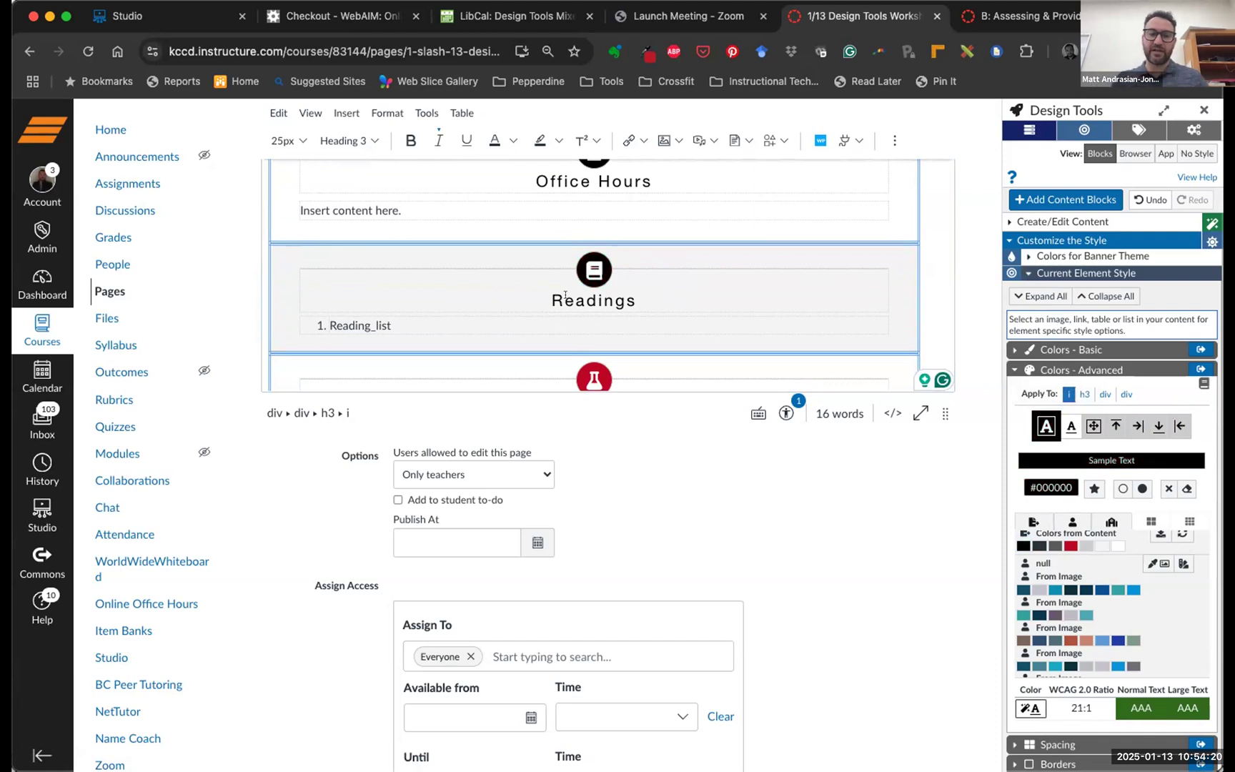
pyautogui.scroll(-4, 629, 300)
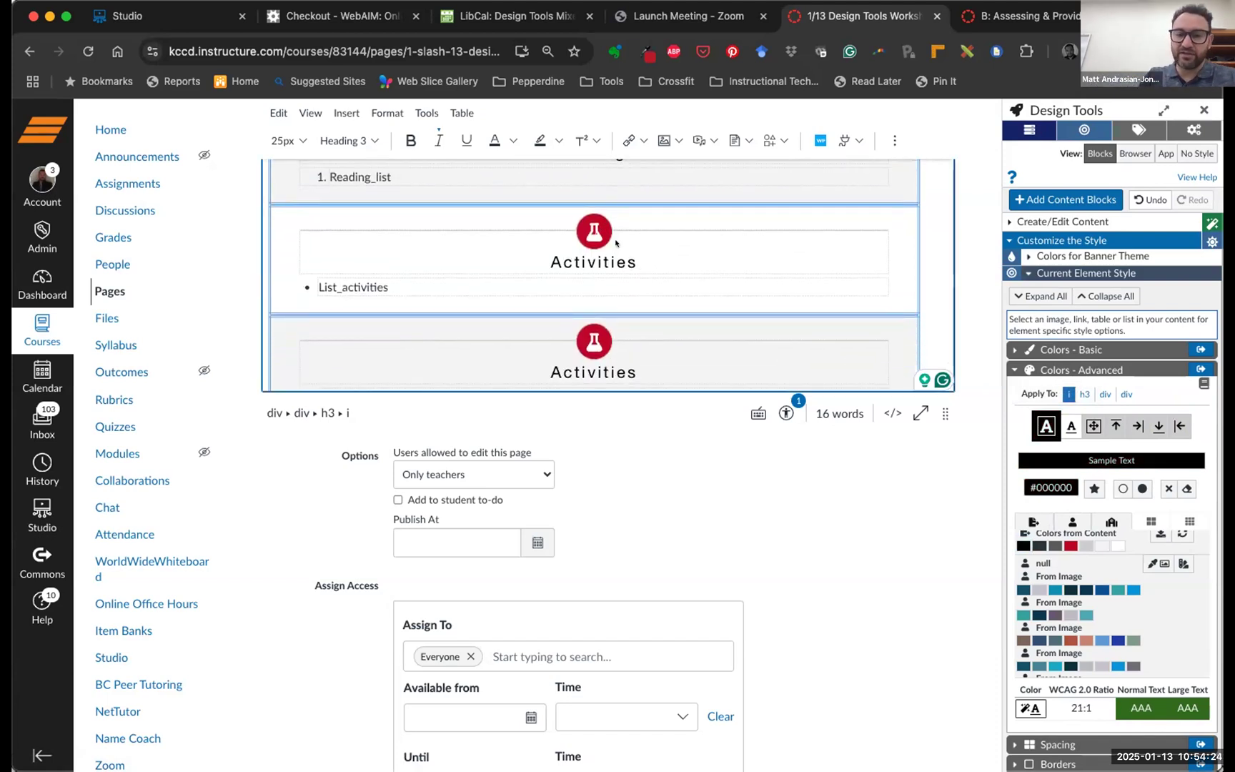
pyautogui.click(1047, 414)
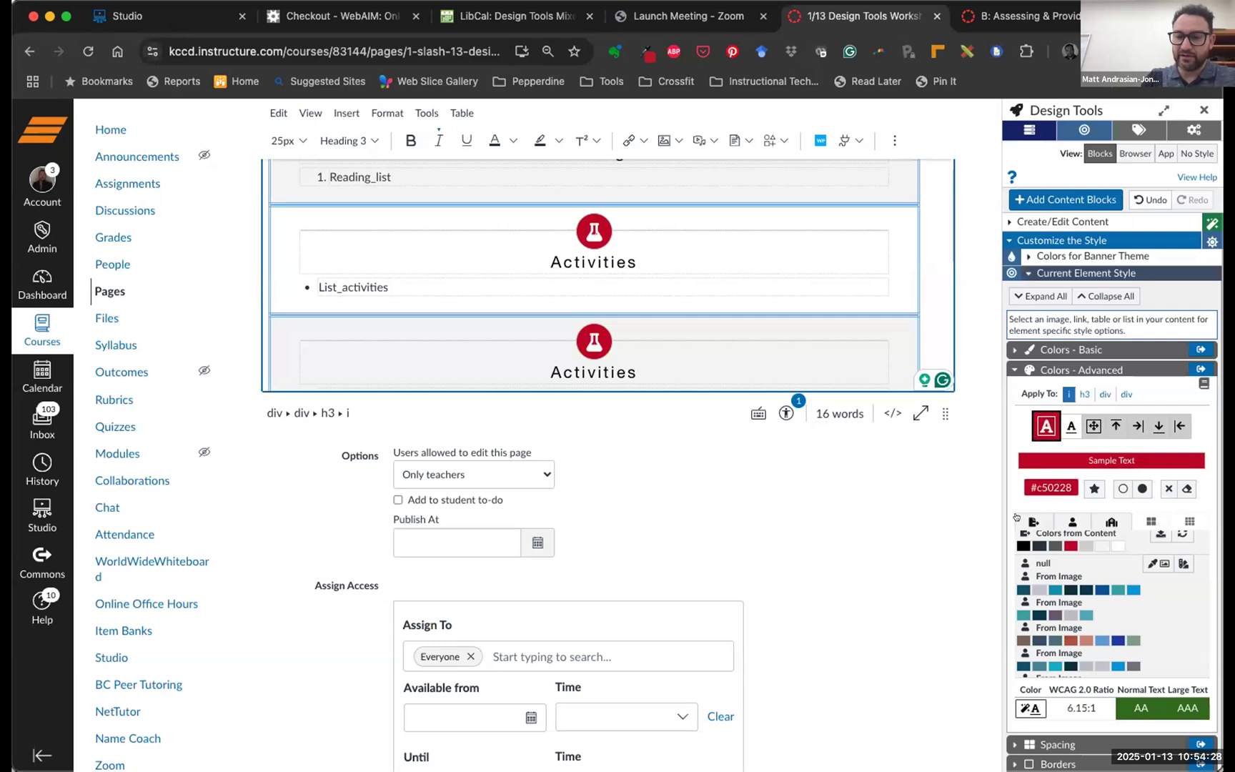
pyautogui.click(1023, 545)
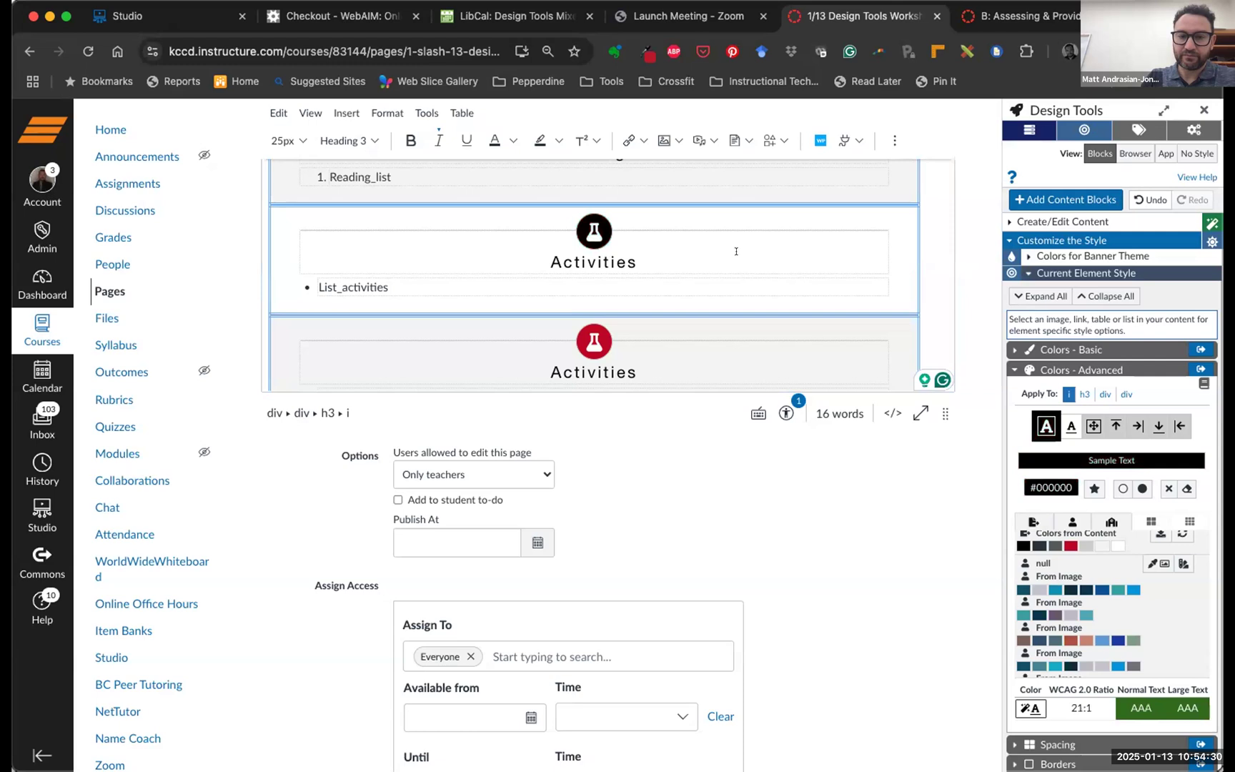
pyautogui.scroll(-2, 734, 253)
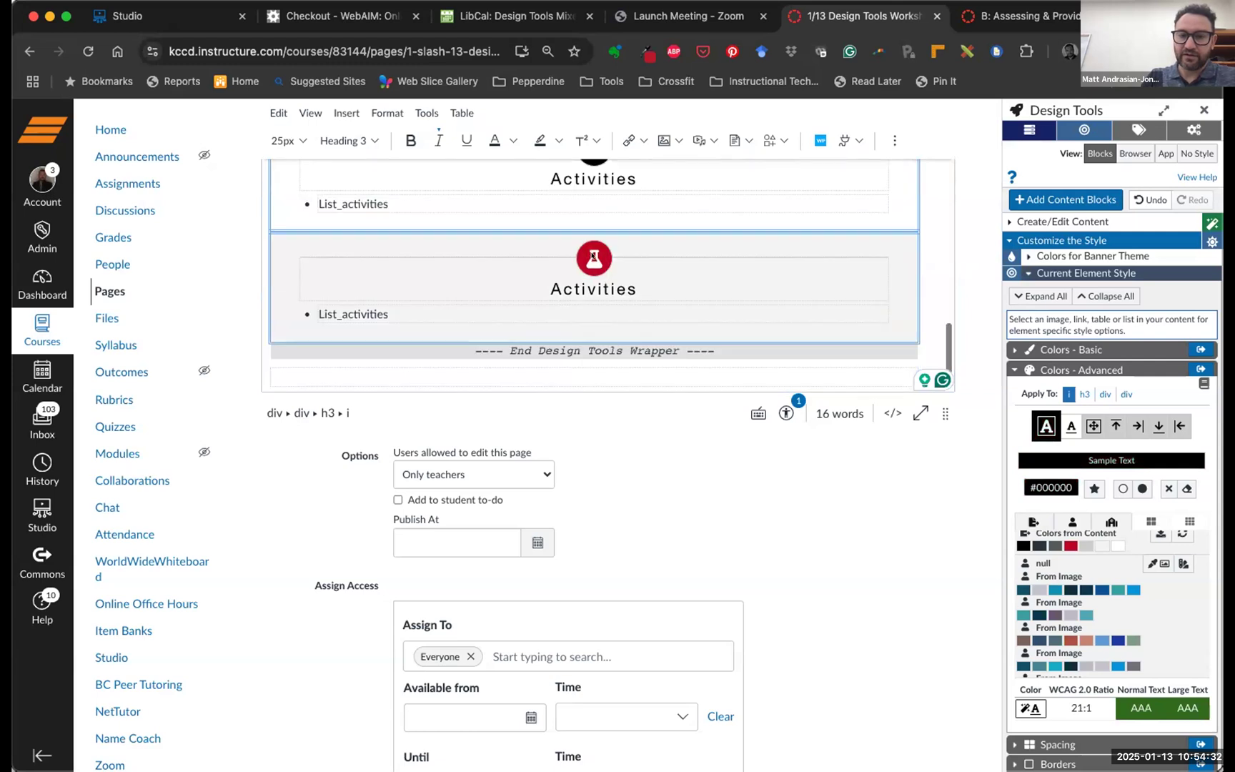
pyautogui.click(1070, 545)
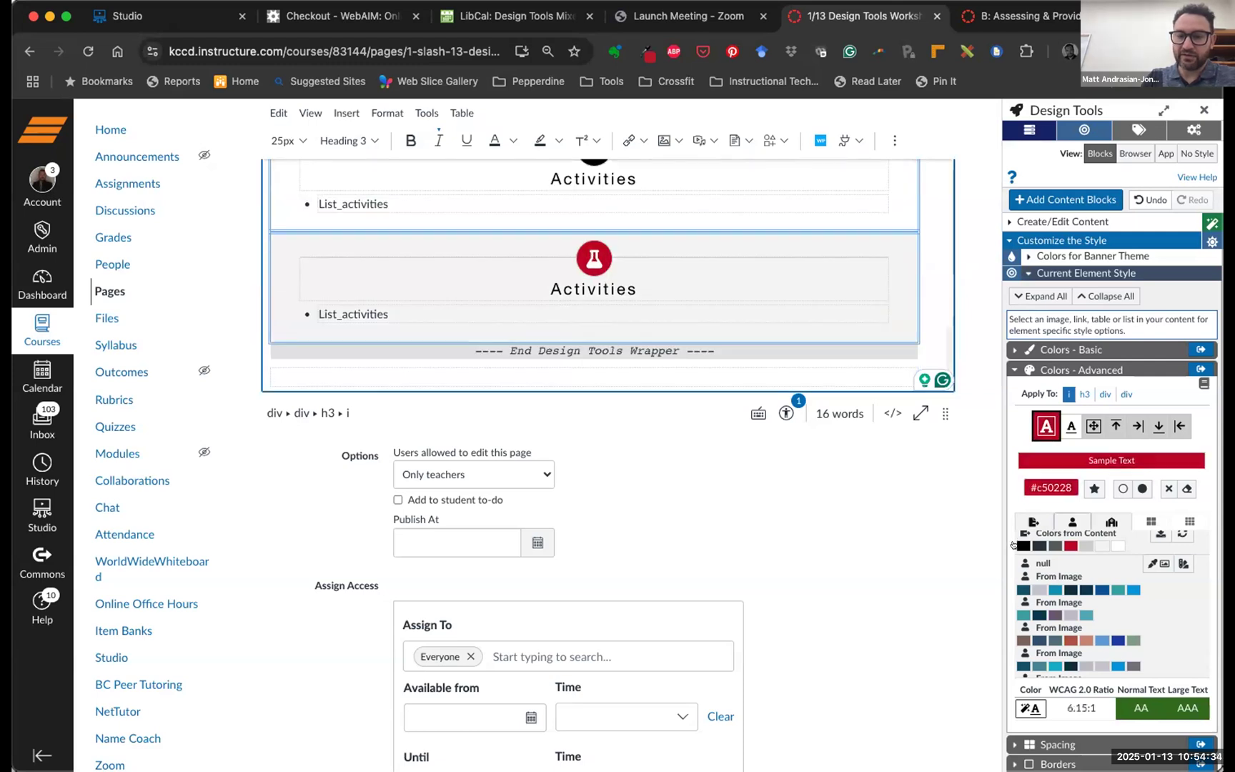
pyautogui.click(1020, 545)
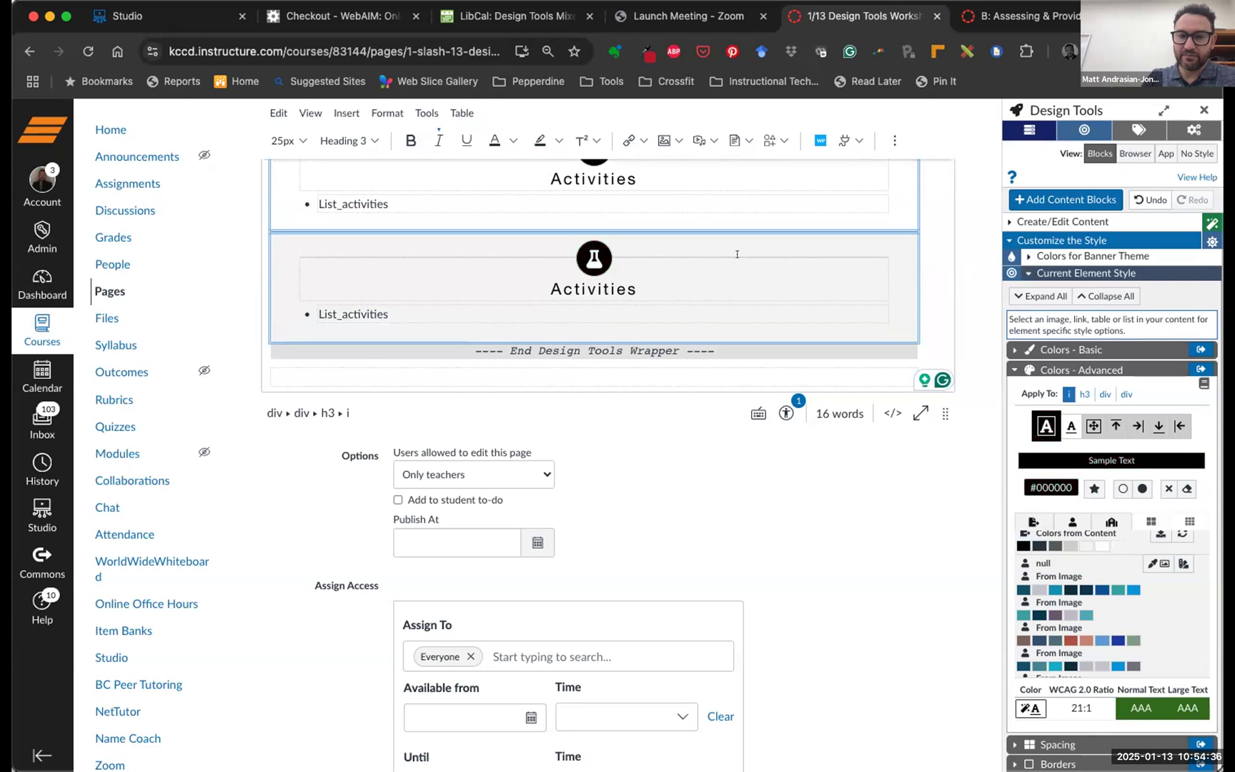
# Scroll back up to the black ENG B2 Weekly Introduction banner at the page top
pyautogui.scroll(15, 737, 253)
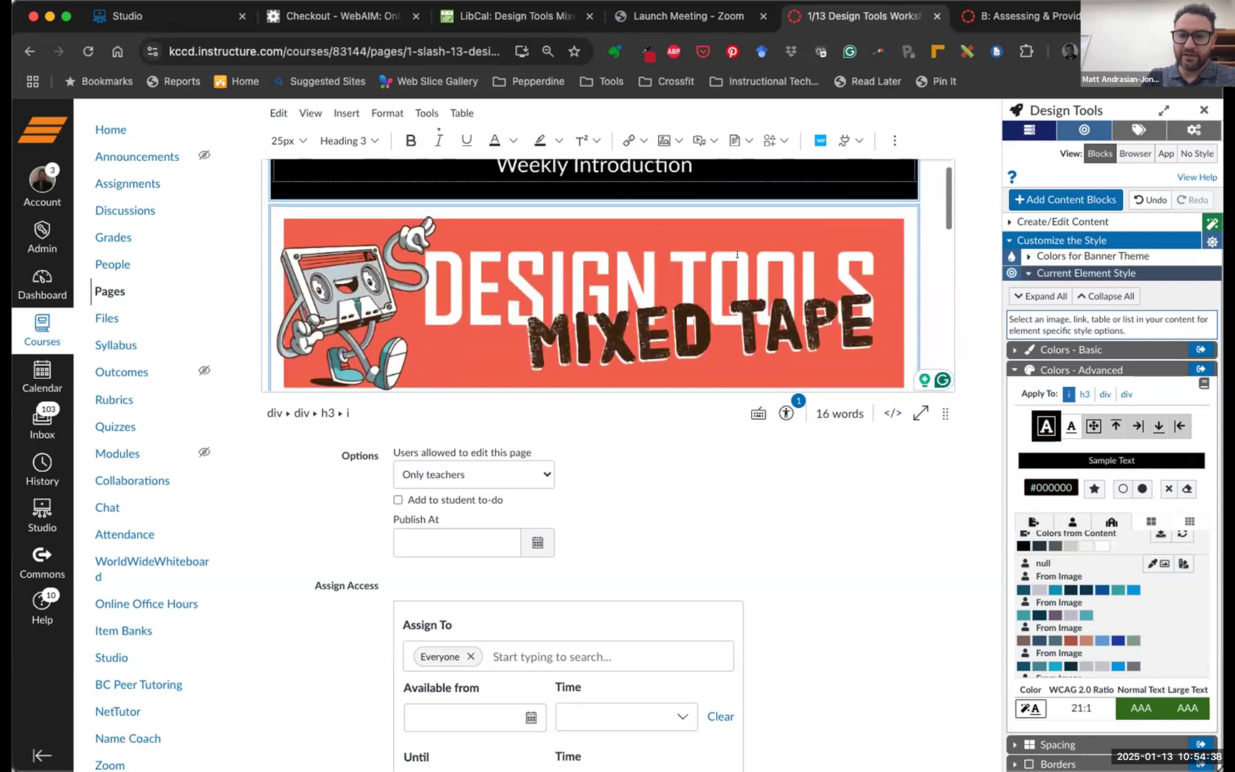
pyautogui.scroll(10, 737, 254)
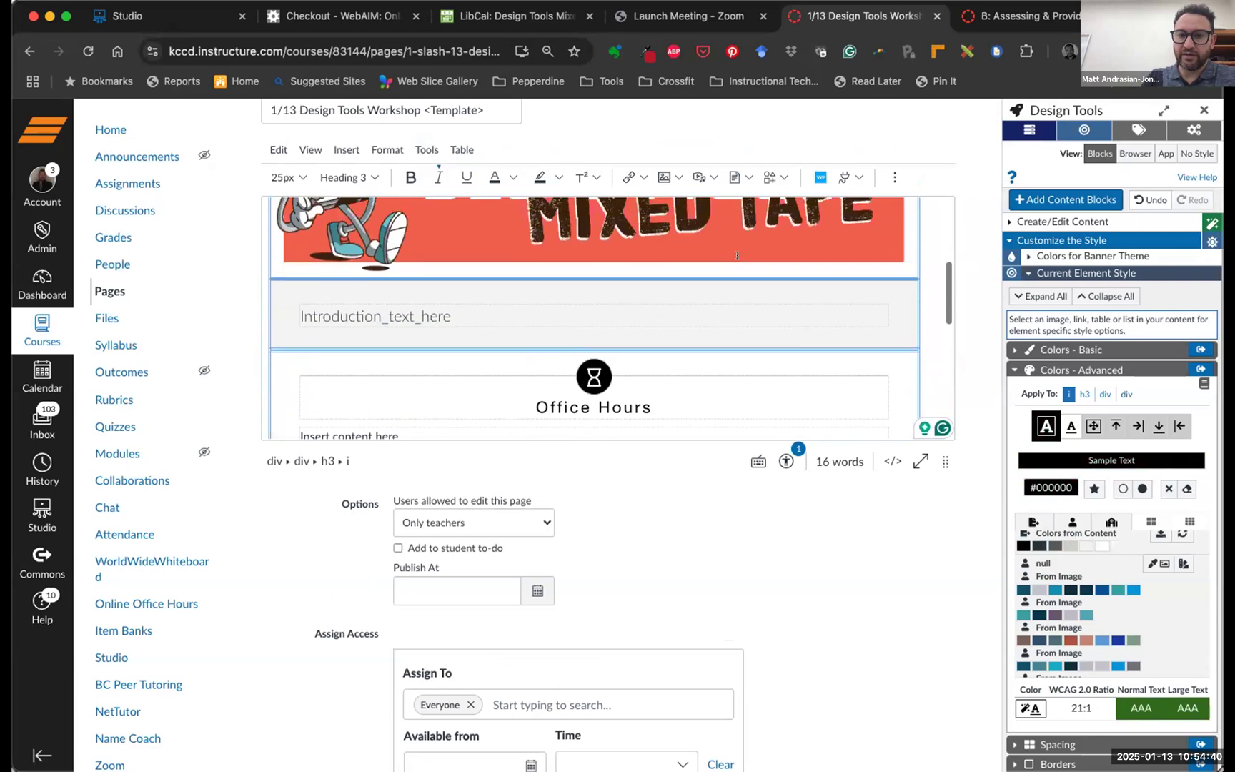
pyautogui.scroll(3, 737, 255)
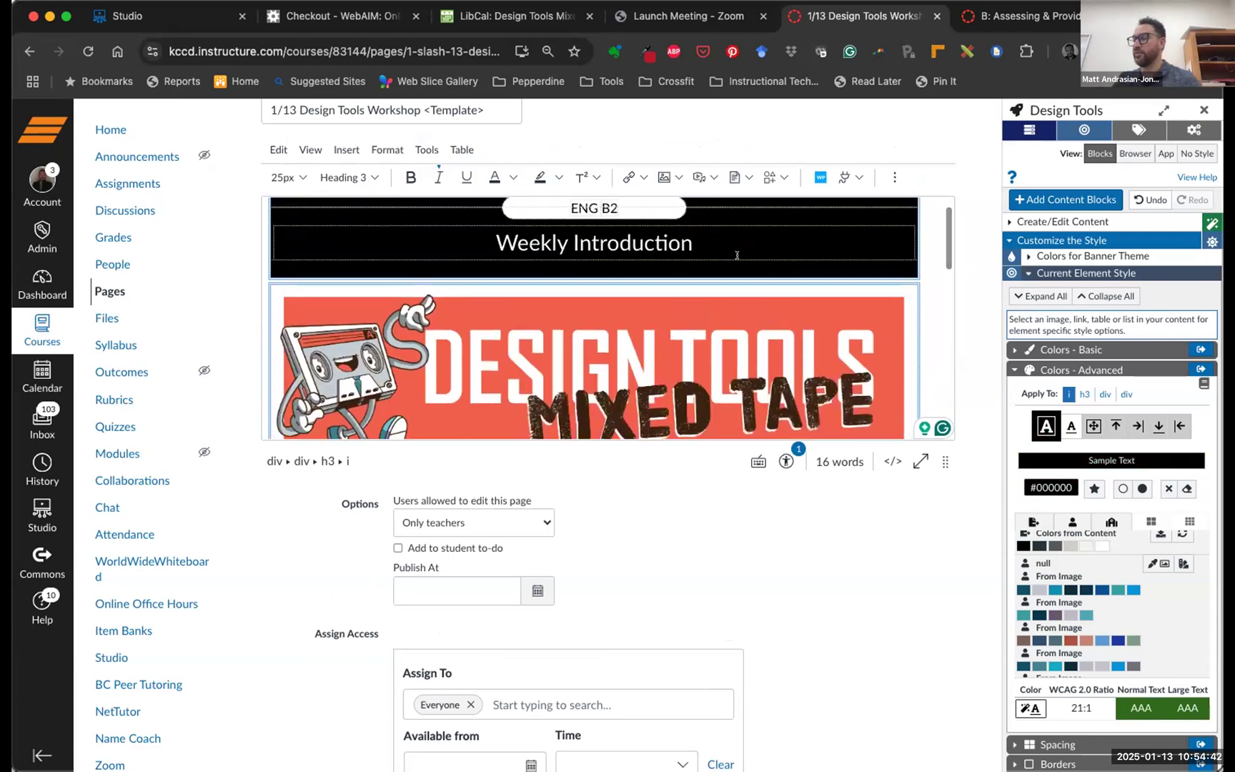
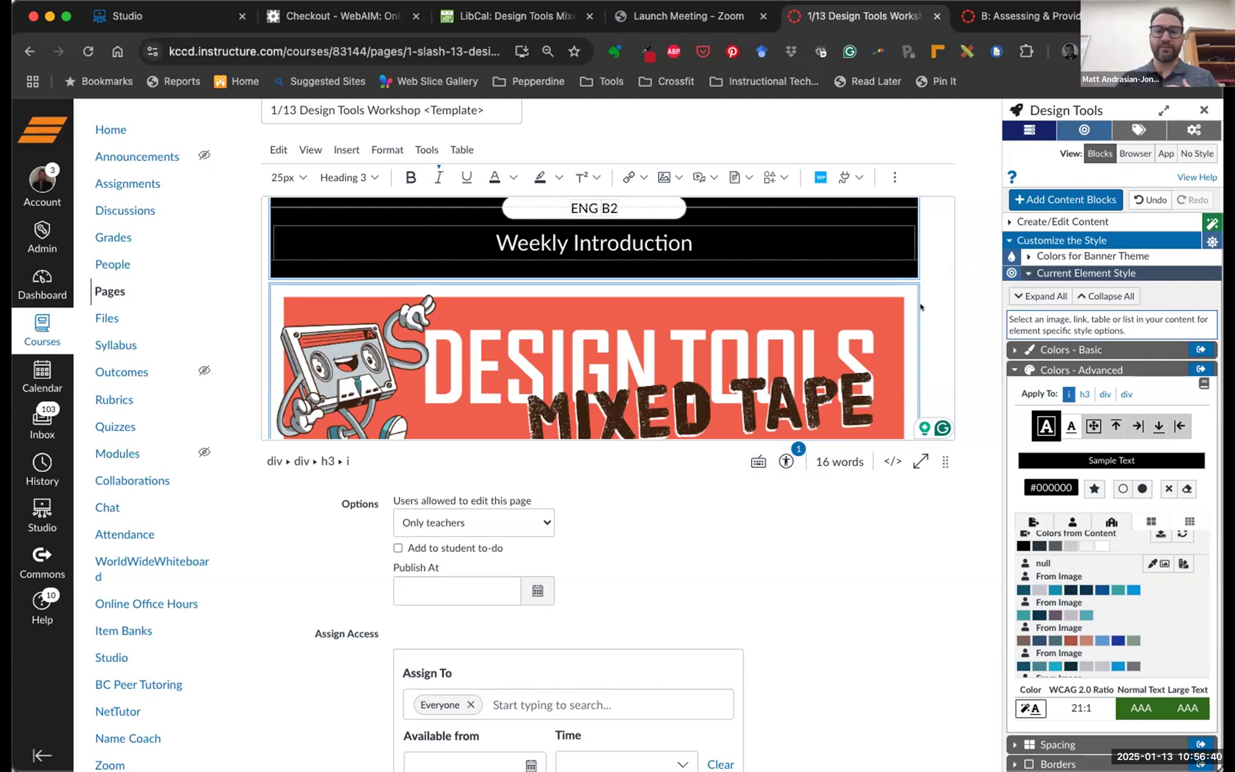
# Collapse the Current Element Style and Customize the Style panels in the Design Tools sidebar
pyautogui.scroll(-3, 920, 307)
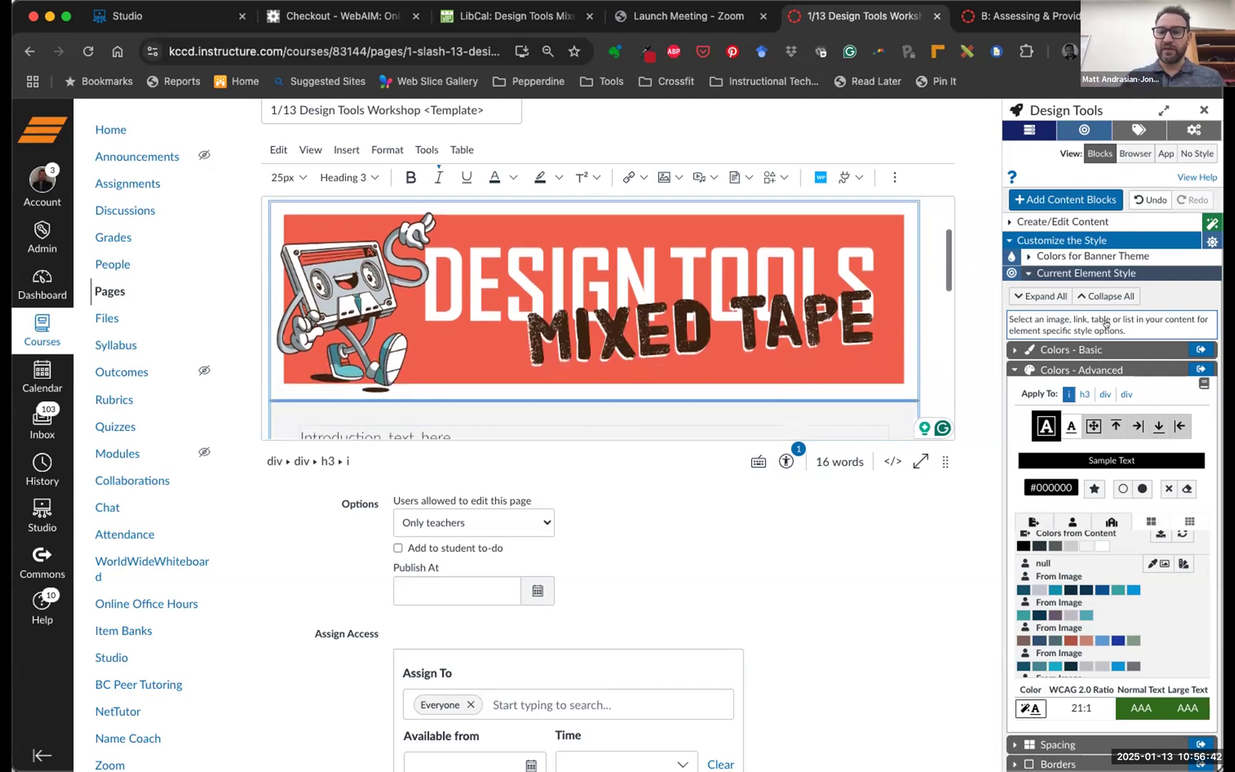
pyautogui.click(1076, 272)
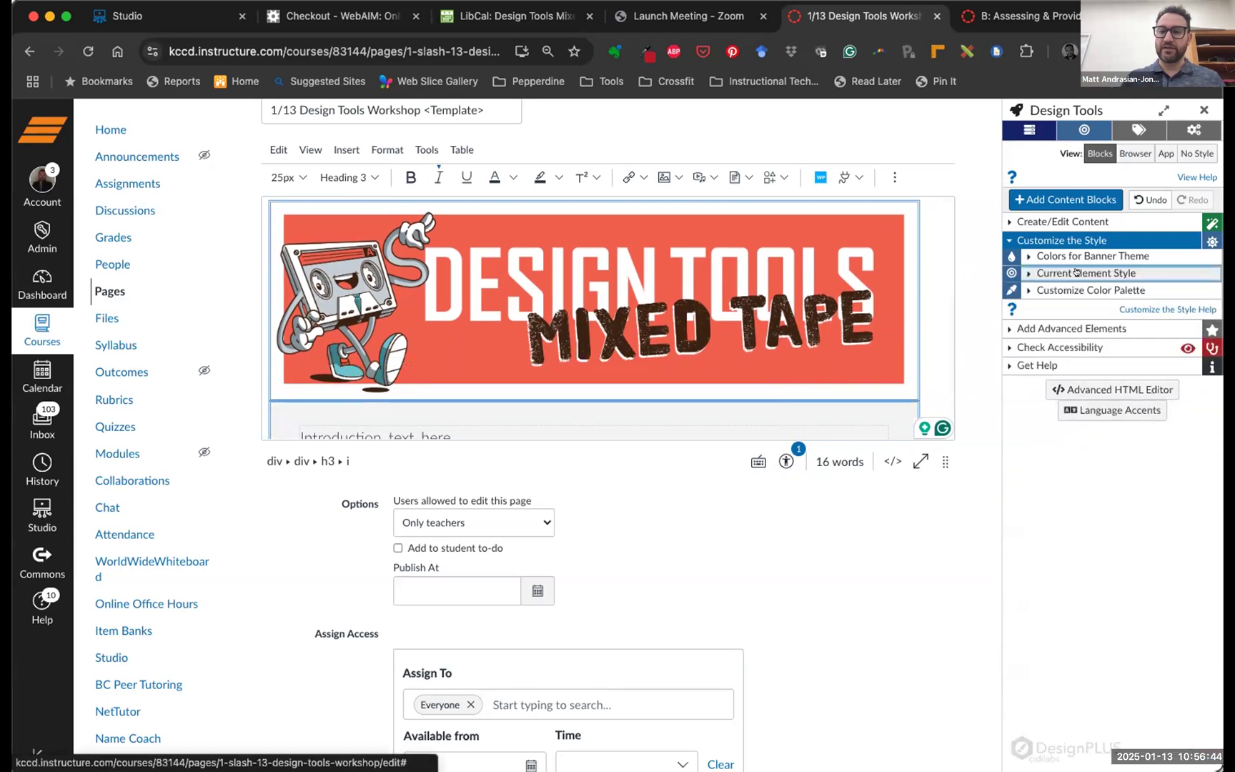
pyautogui.click(1055, 241)
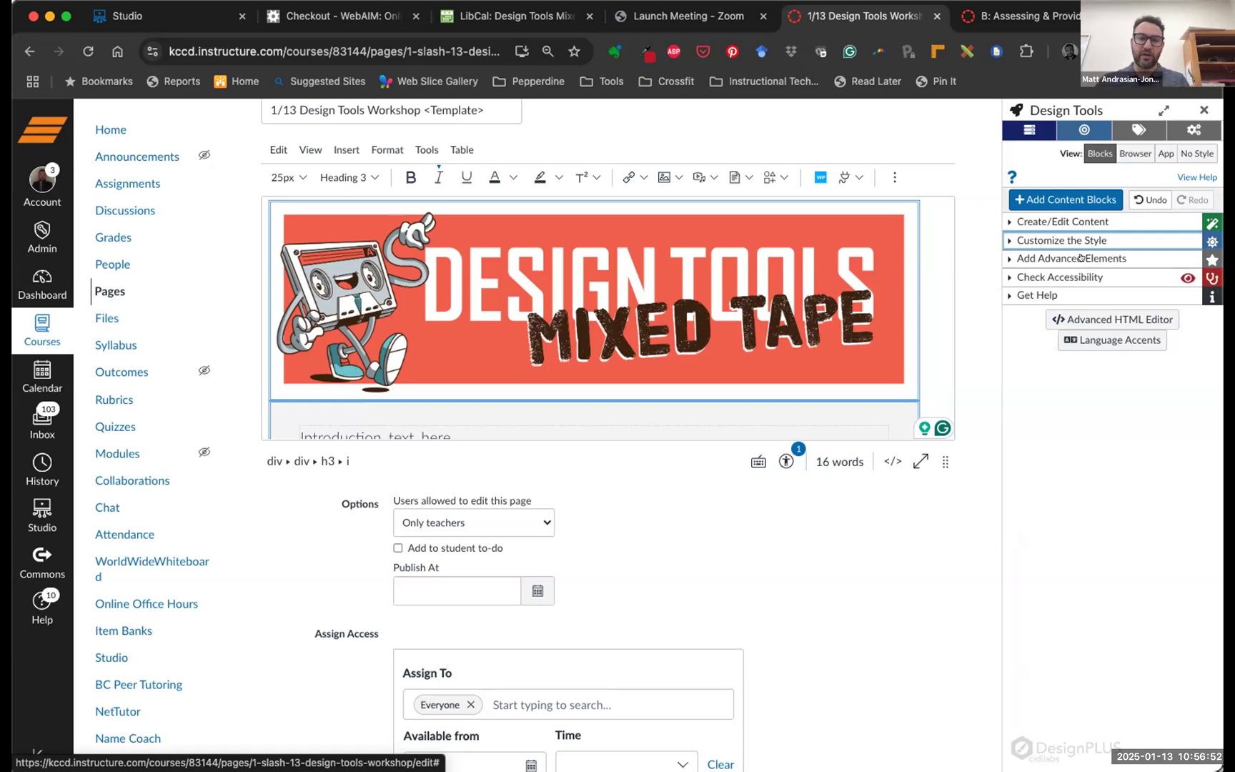
# Trim letters off the end of the List_activities item text
pyautogui.scroll(-3, 669, 295)
pyautogui.scroll(-5, 669, 295)
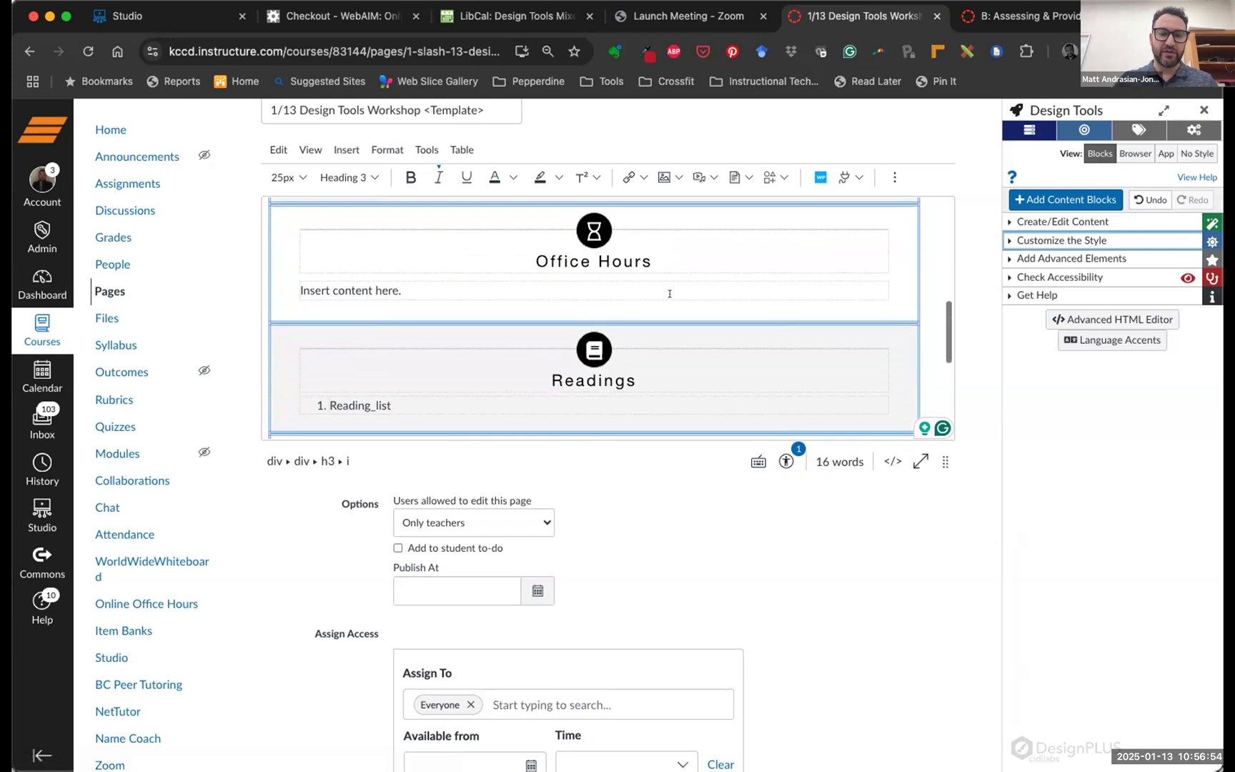
pyautogui.scroll(3, 456, 297)
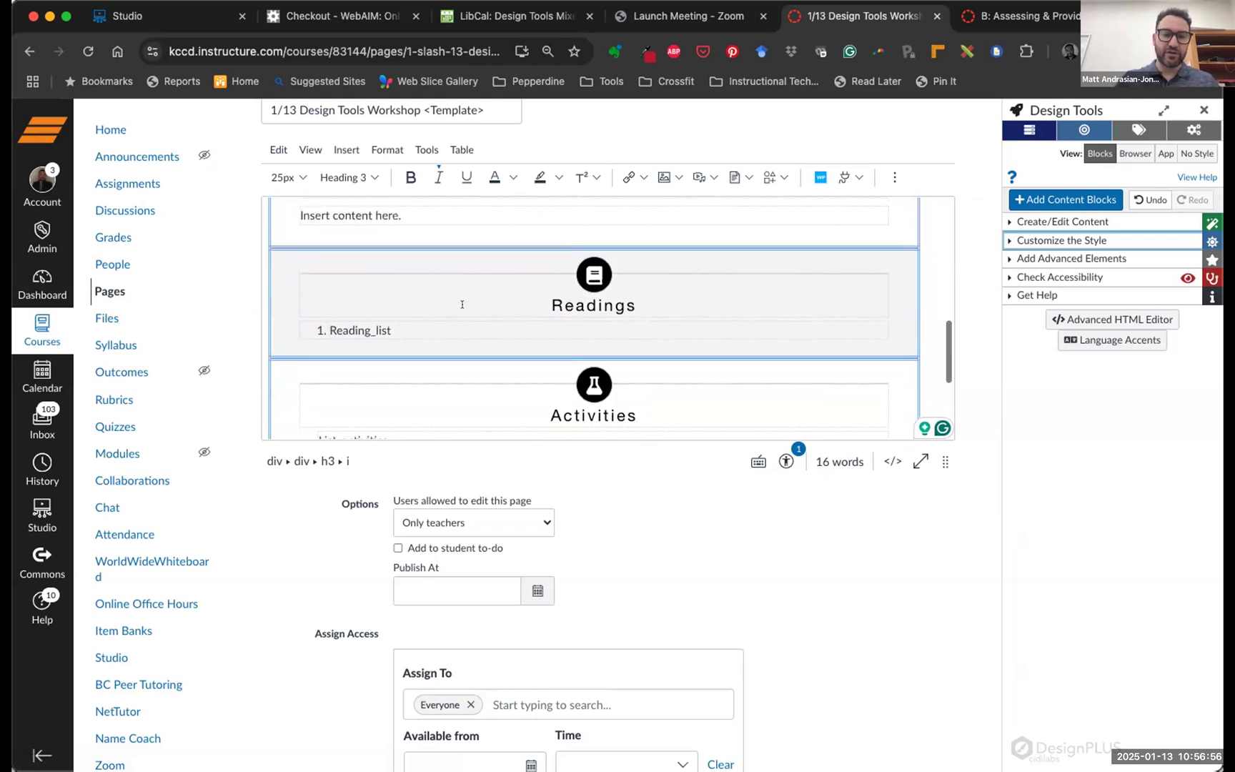
pyautogui.scroll(-5, 499, 316)
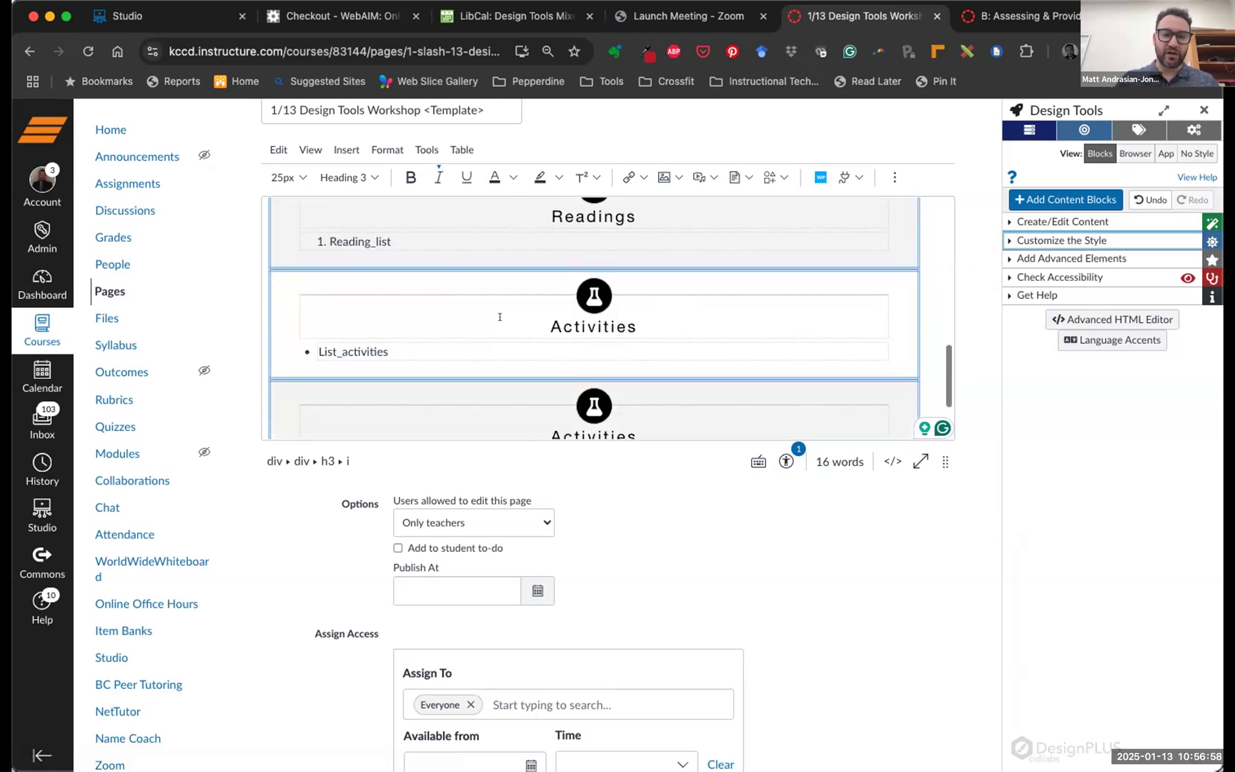
pyautogui.click(668, 317)
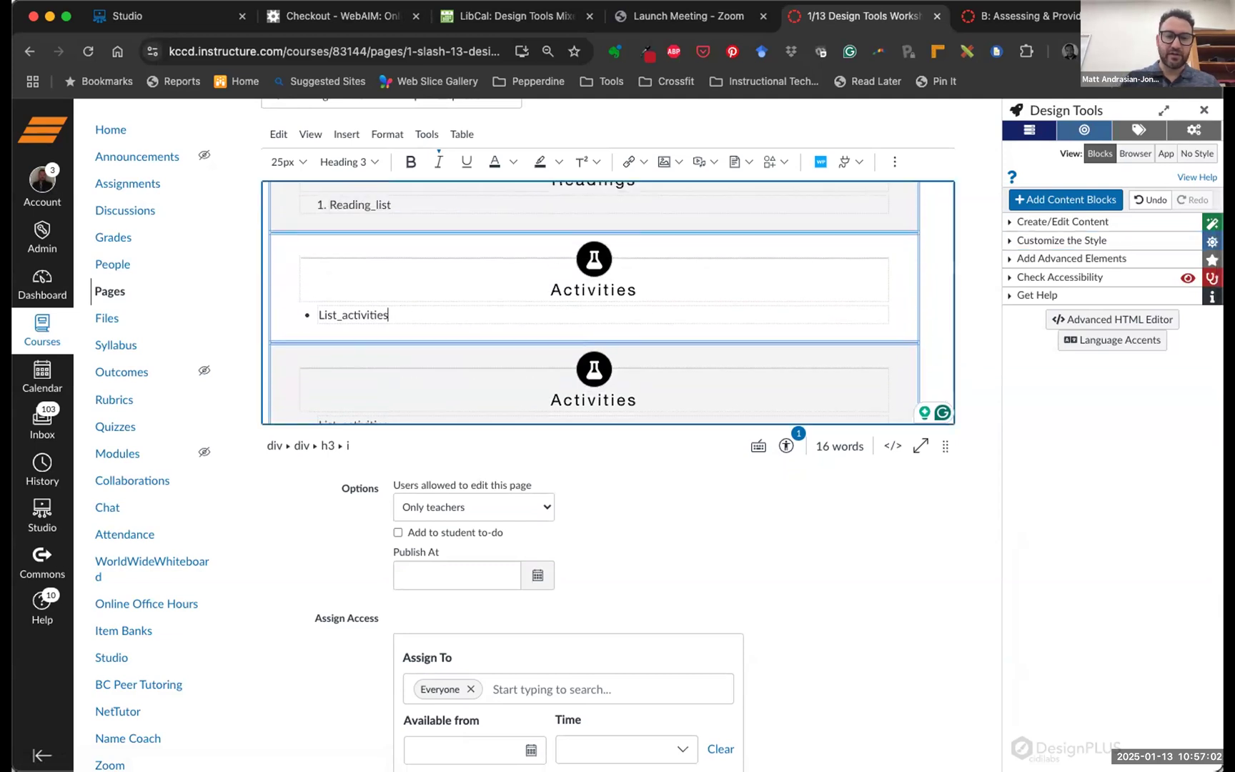
pyautogui.press('BackSpace')
pyautogui.press('BackSpace')
pyautogui.press('BackSpace')
pyautogui.press('BackSpace')
pyautogui.press('BackSpace')
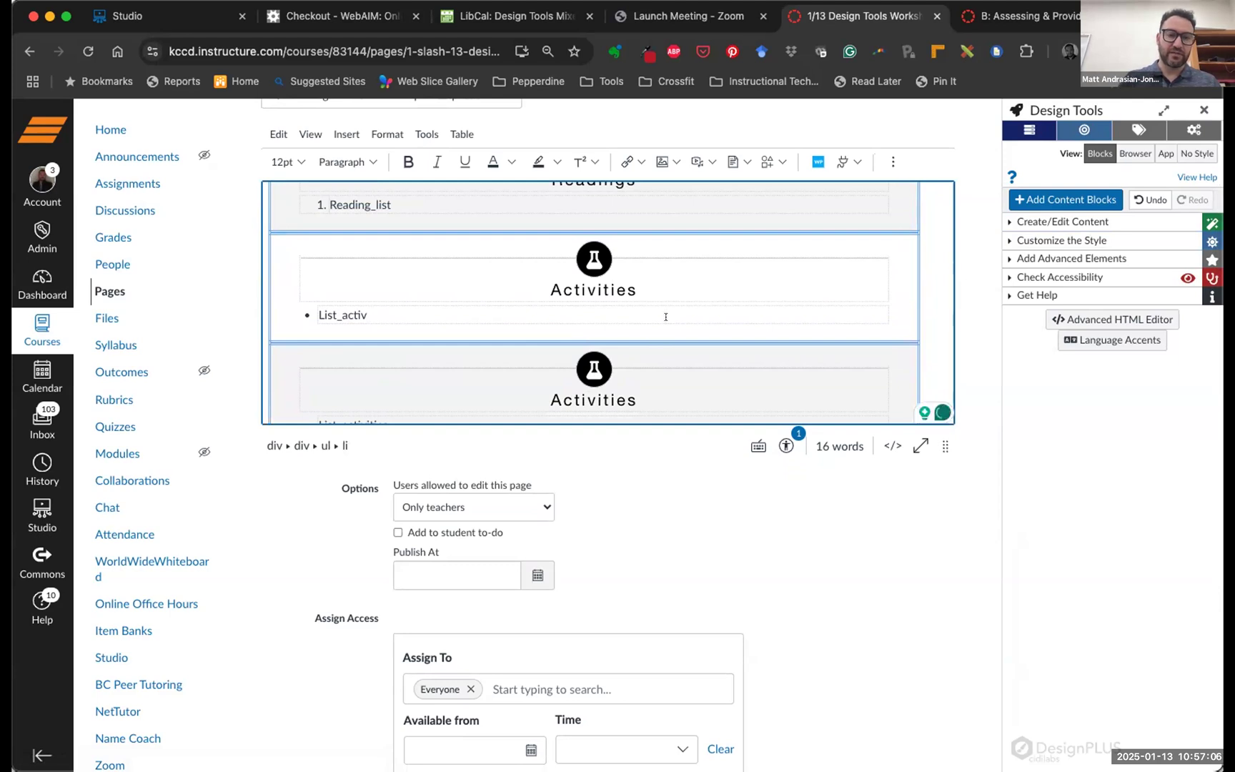
pyautogui.scroll(2, 665, 316)
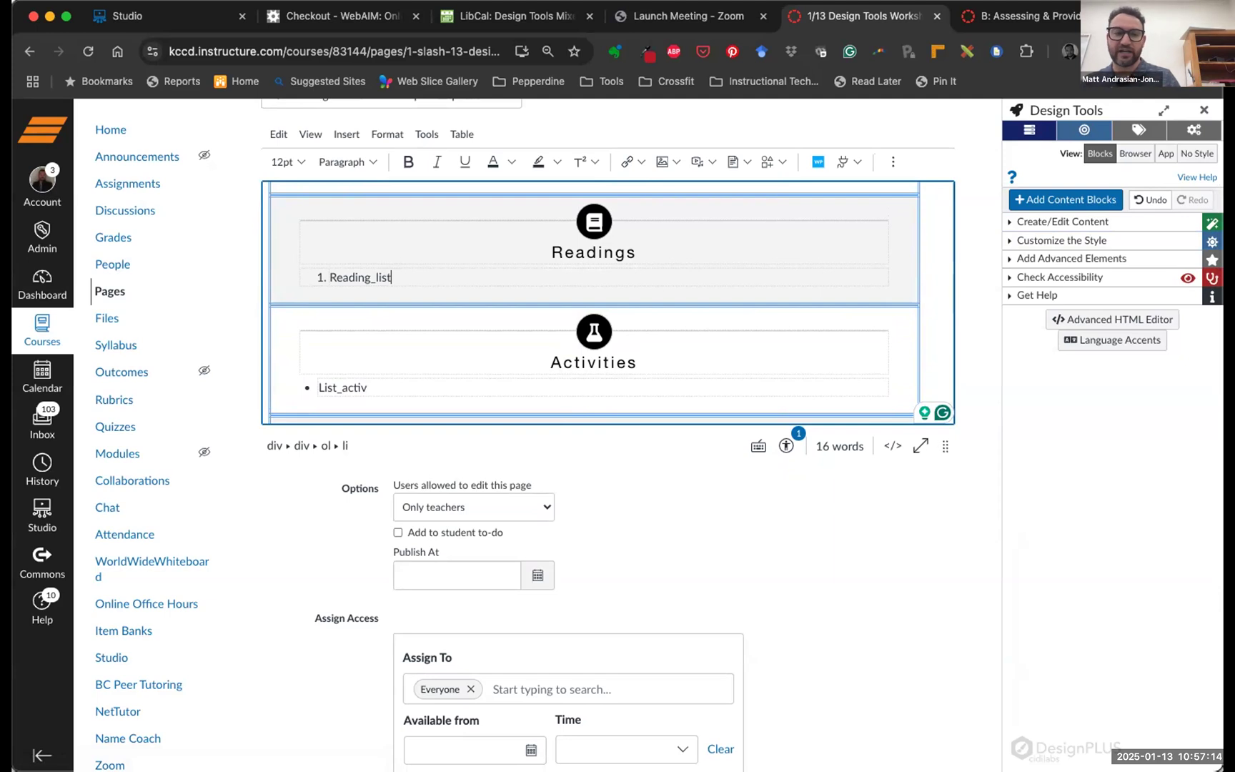
# Add a new line below Reading_list and turn off its numbered-list formatting
pyautogui.press('Return')
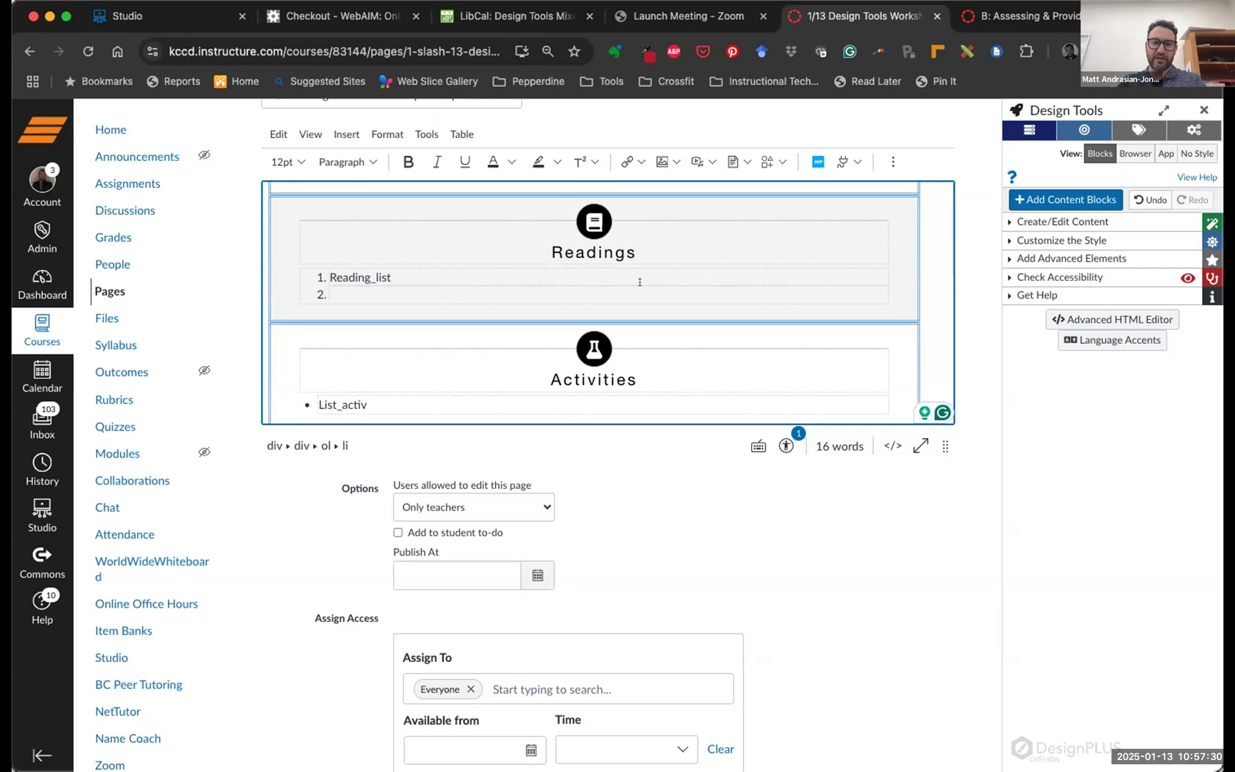
pyautogui.scroll(2, 720, 214)
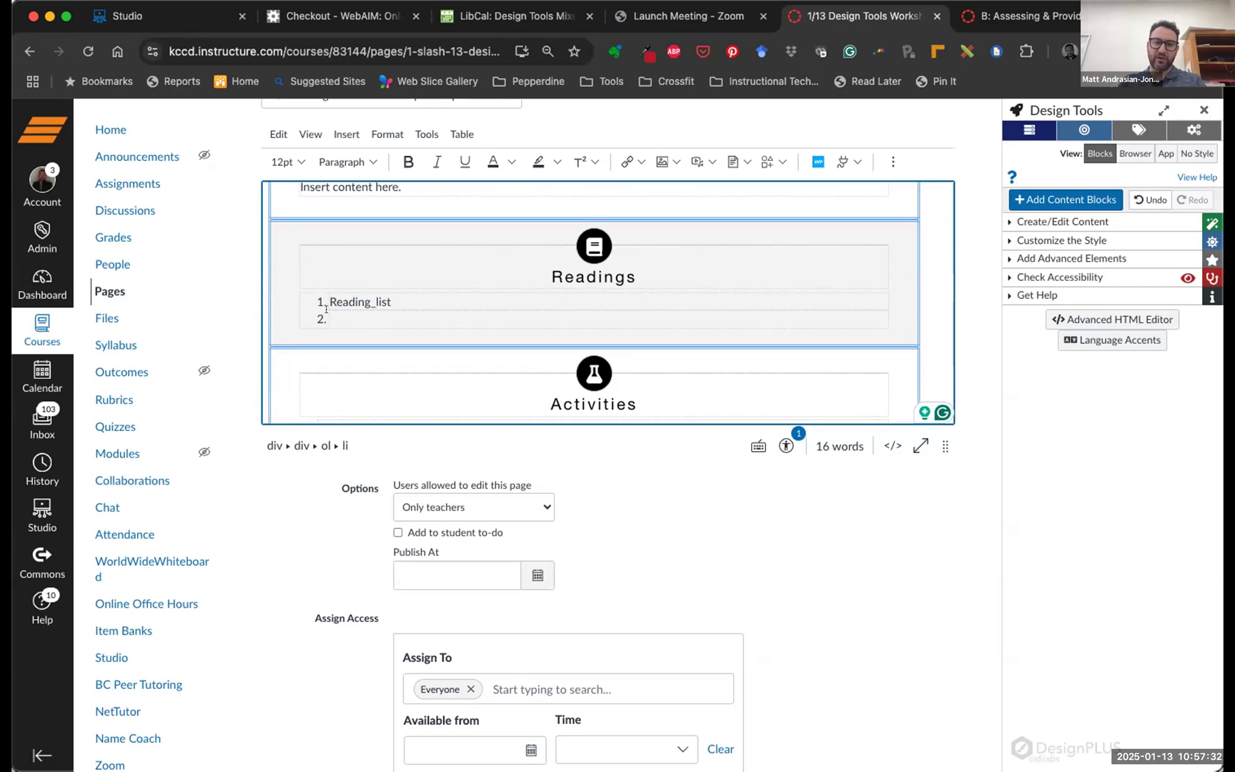
pyautogui.click(891, 162)
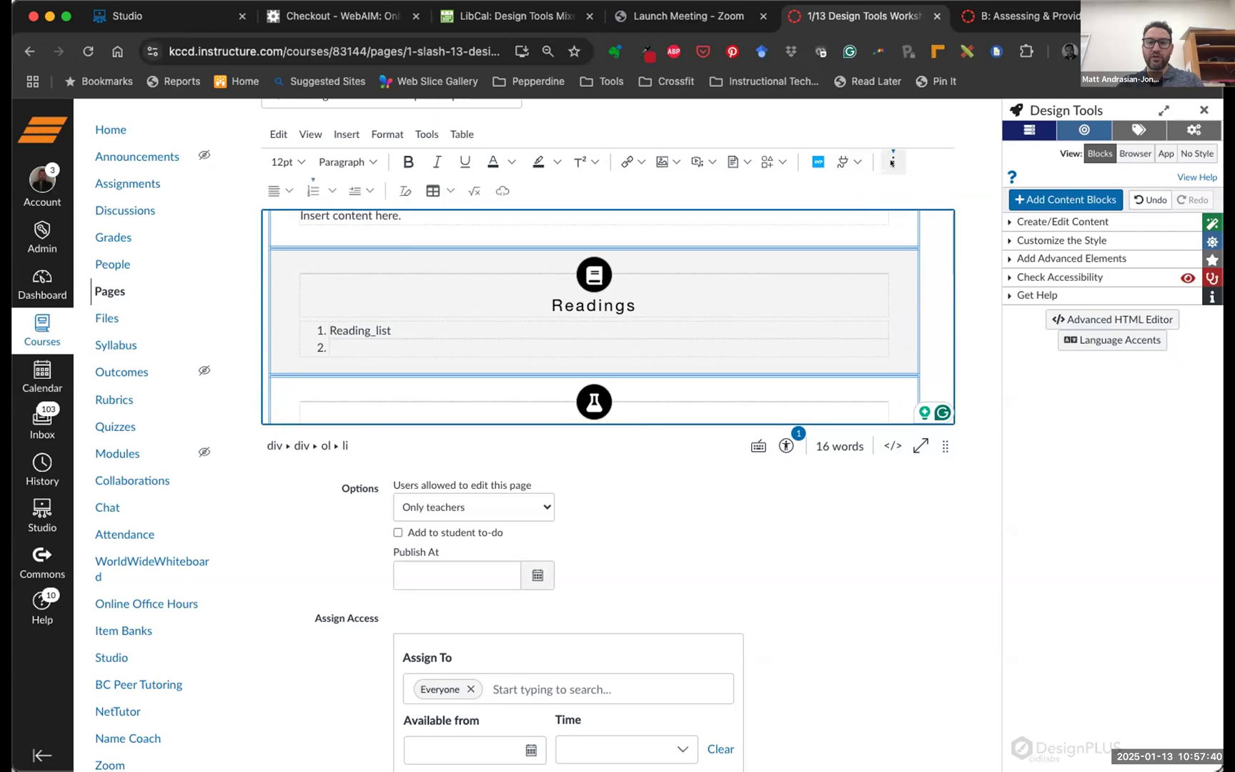
pyautogui.click(311, 190)
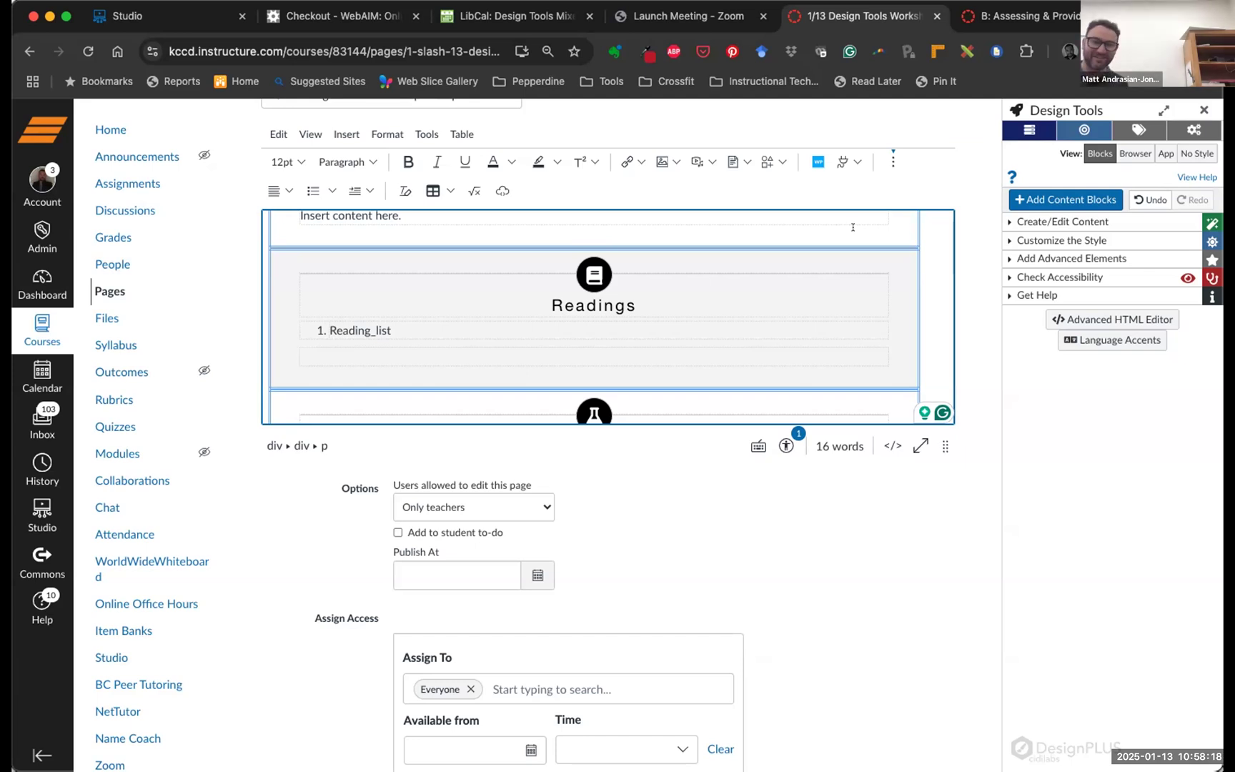
# Expand Add Advanced Elements in Design Tools and place the cursor on the empty line below Reading_list
pyautogui.click(1026, 257)
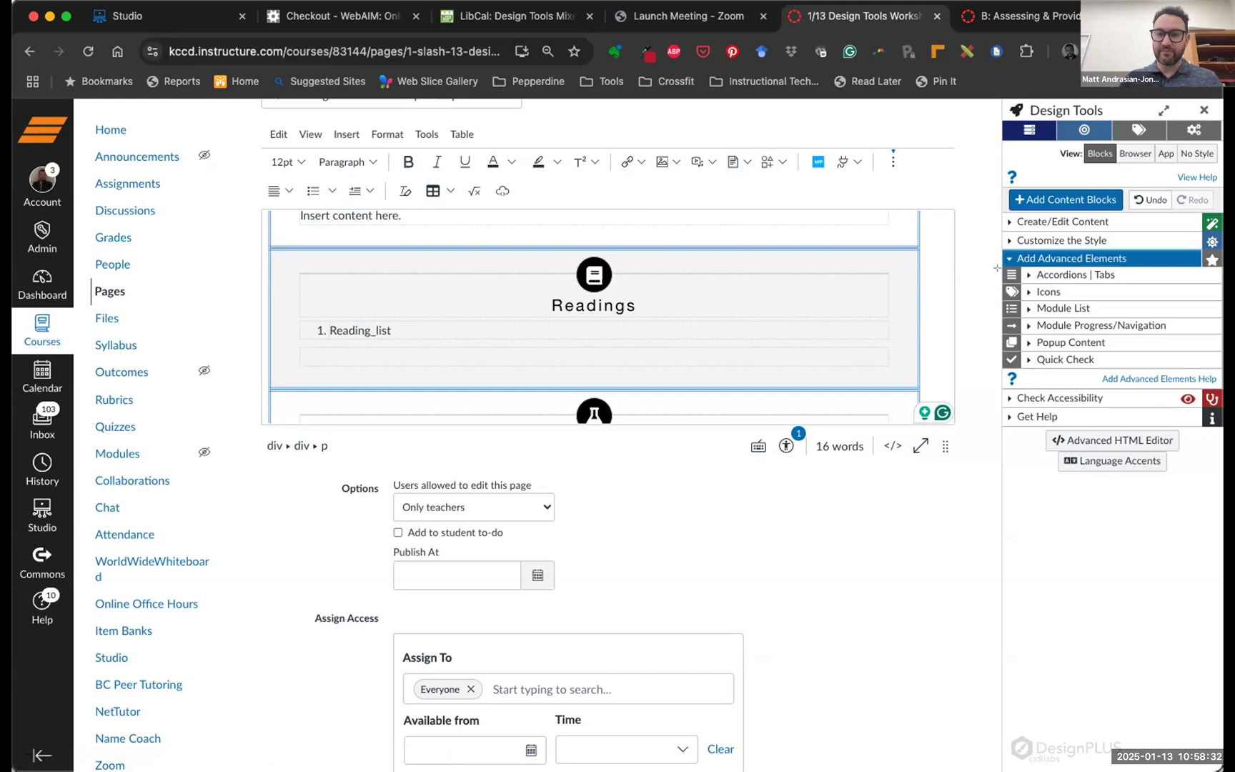
pyautogui.moveTo(1002, 267)
pyautogui.mouseDown()
pyautogui.moveTo(1155, 352)
pyautogui.moveTo(1221, 372)
pyautogui.mouseUp()
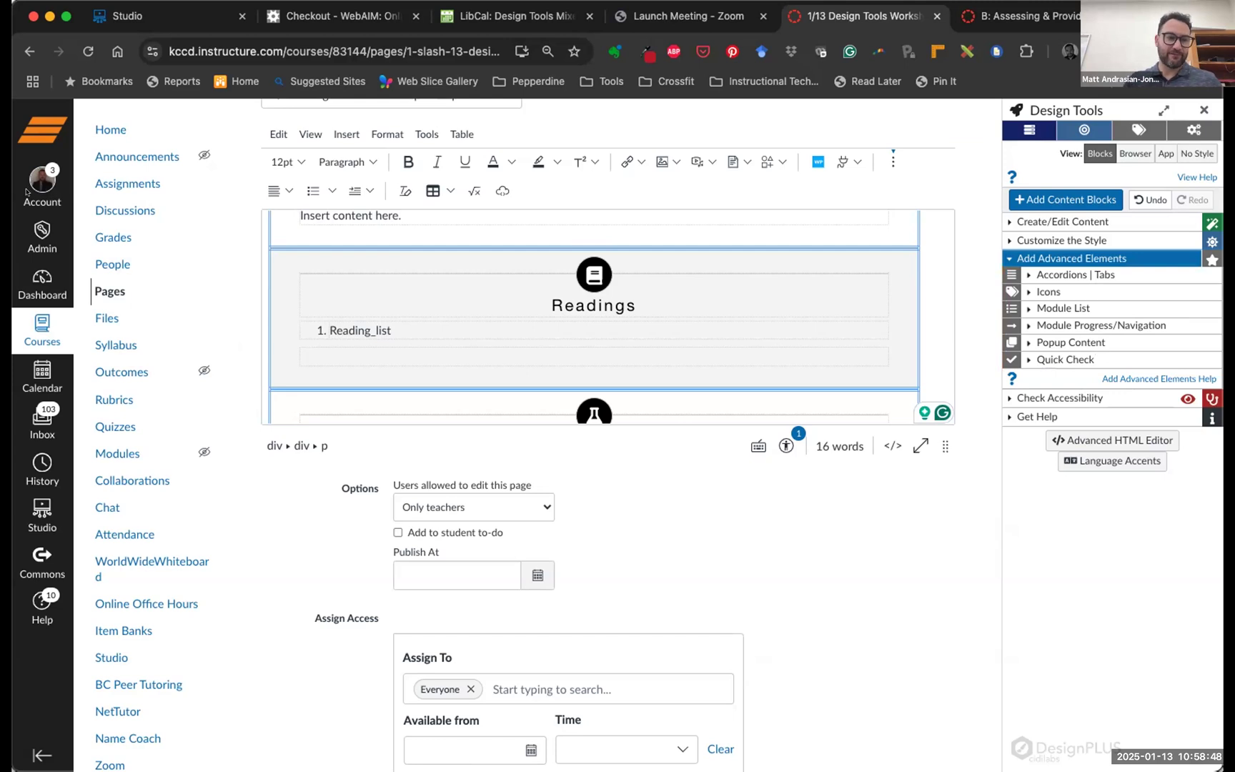
pyautogui.click(343, 350)
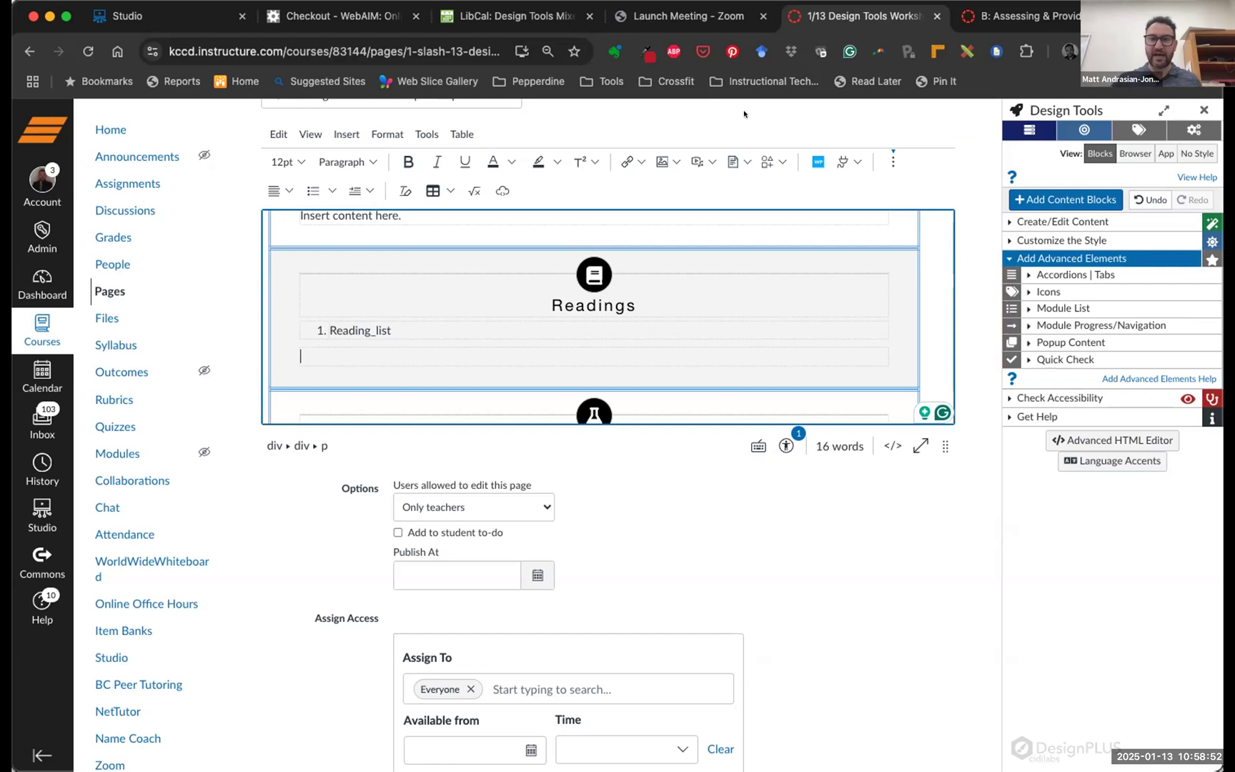
pyautogui.click(1021, 16)
pyautogui.scroll(-8, 722, 412)
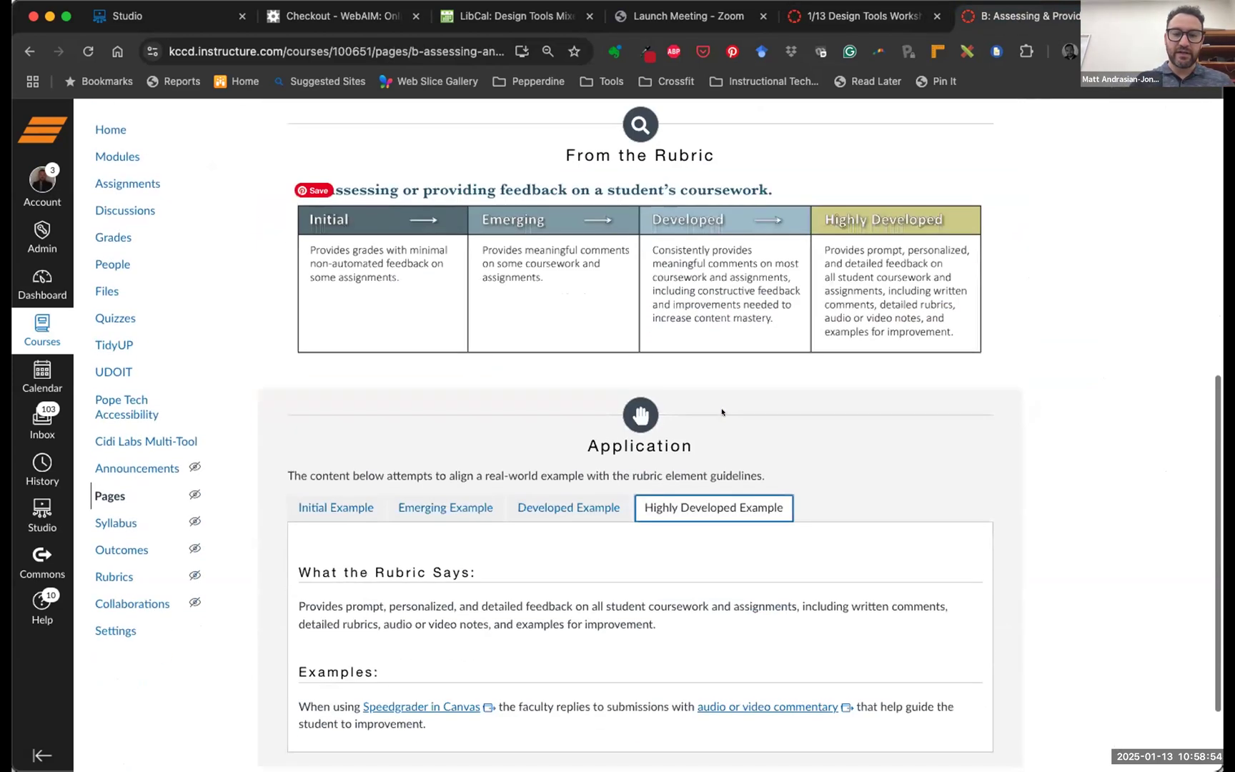
pyautogui.scroll(-3, 722, 413)
pyautogui.click(328, 391)
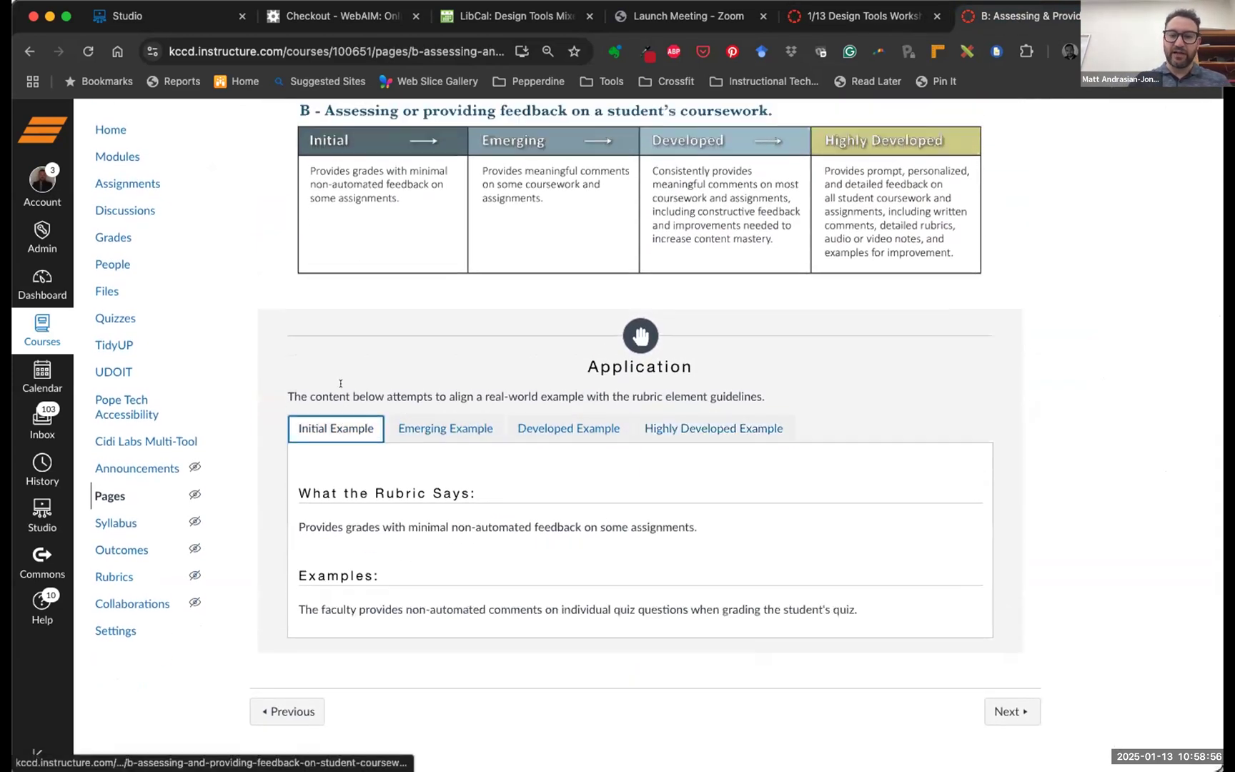
pyautogui.click(410, 429)
pyautogui.click(514, 429)
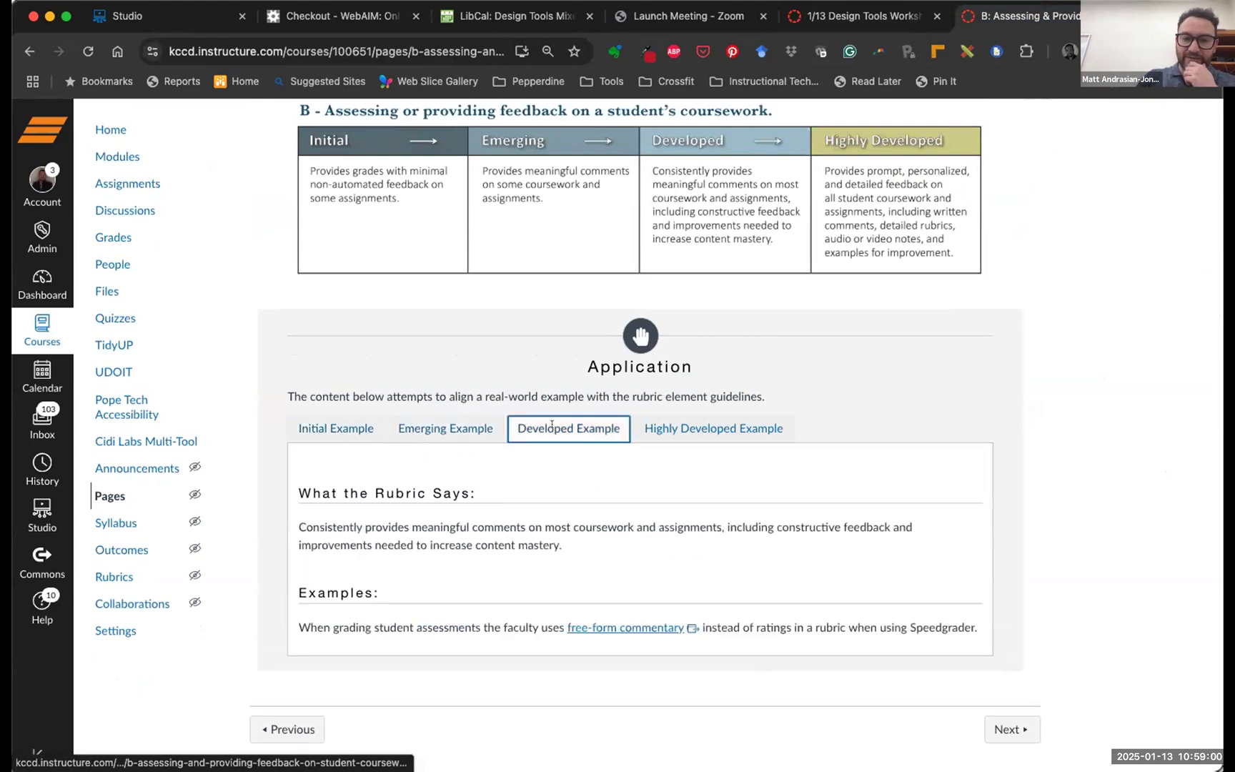
pyautogui.click(662, 433)
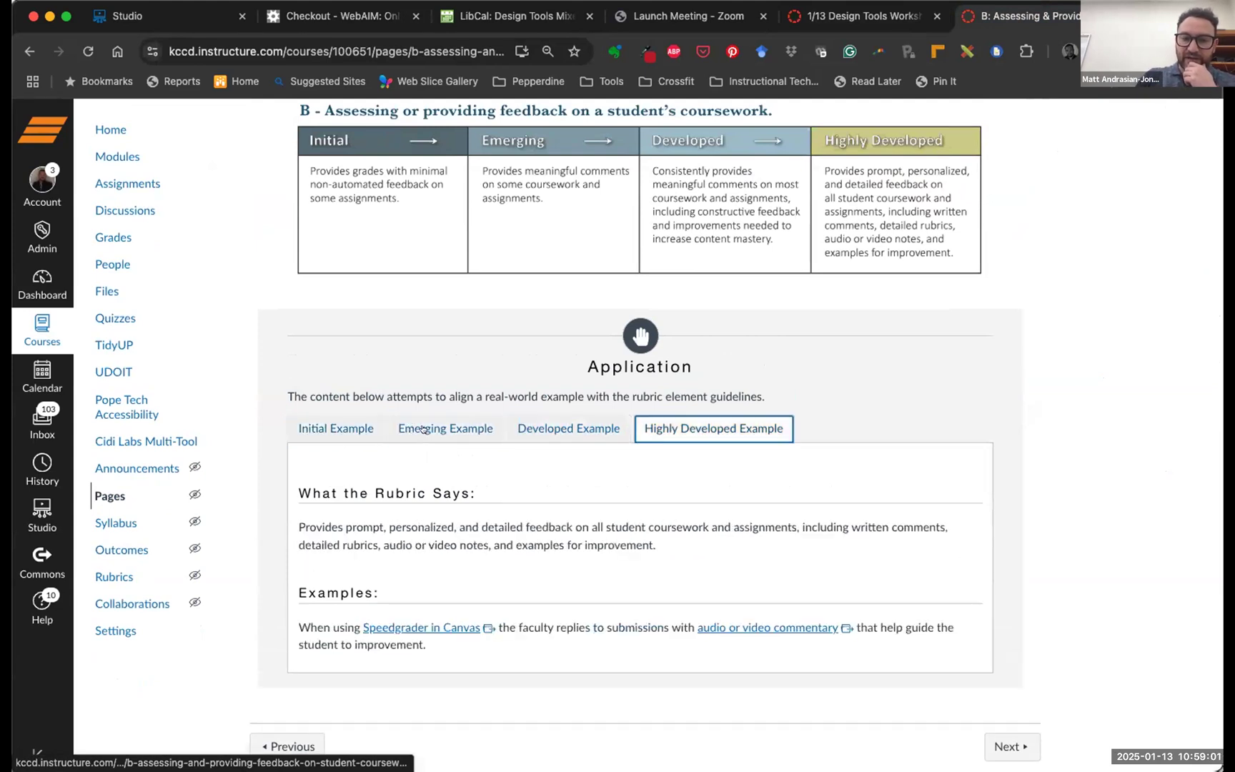
pyautogui.click(328, 428)
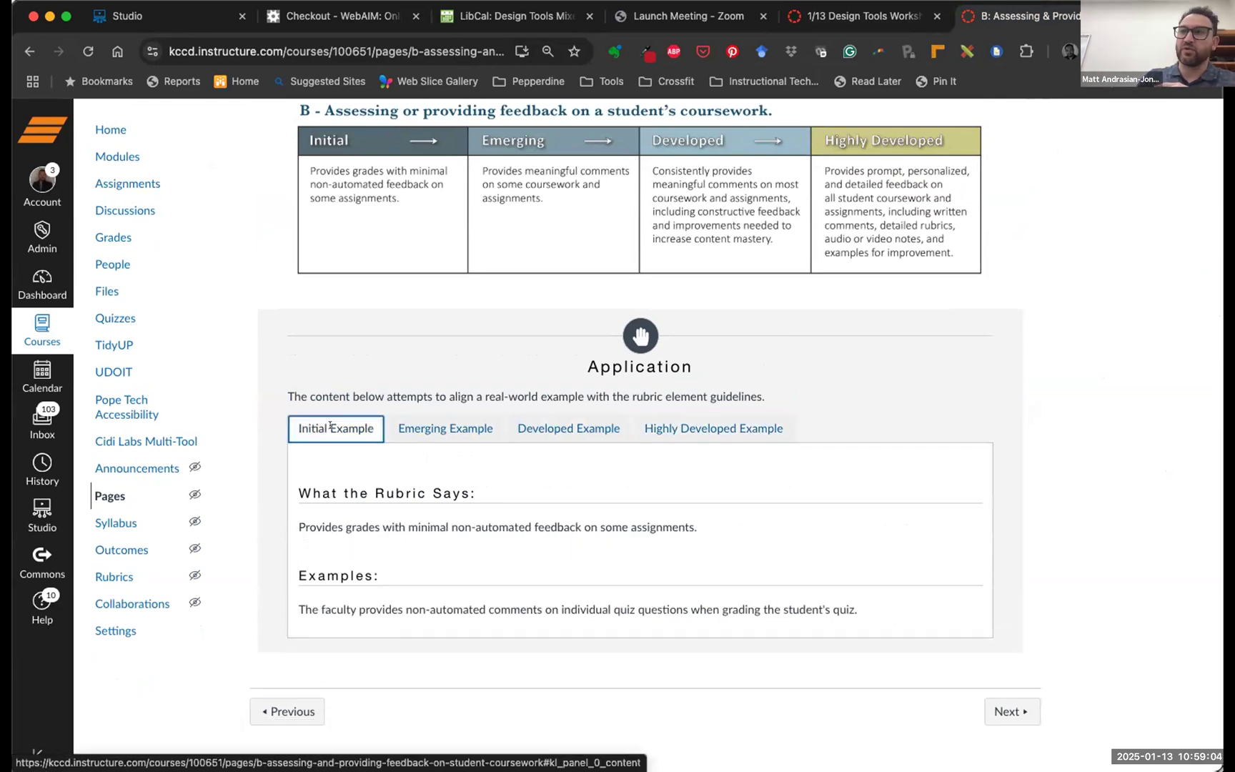
pyautogui.press('Right')
pyautogui.press('Right')
pyautogui.press('Right')
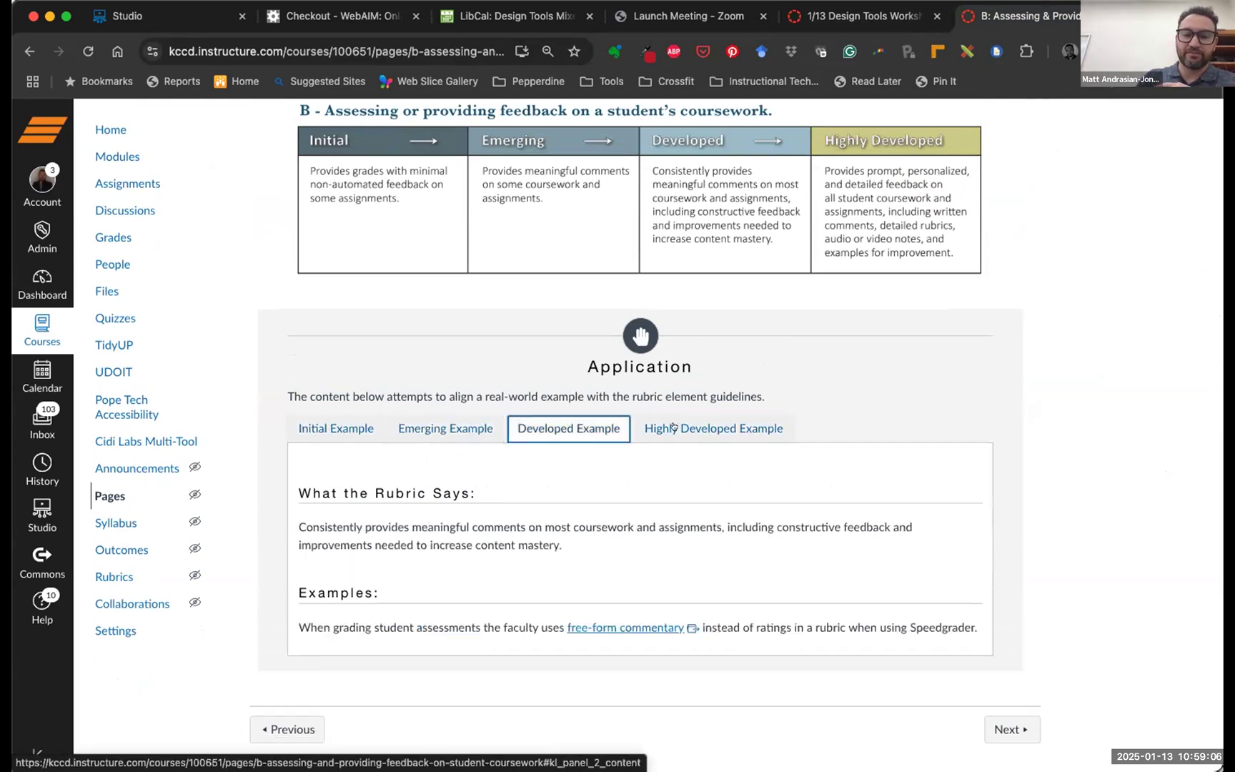
pyautogui.press('Right')
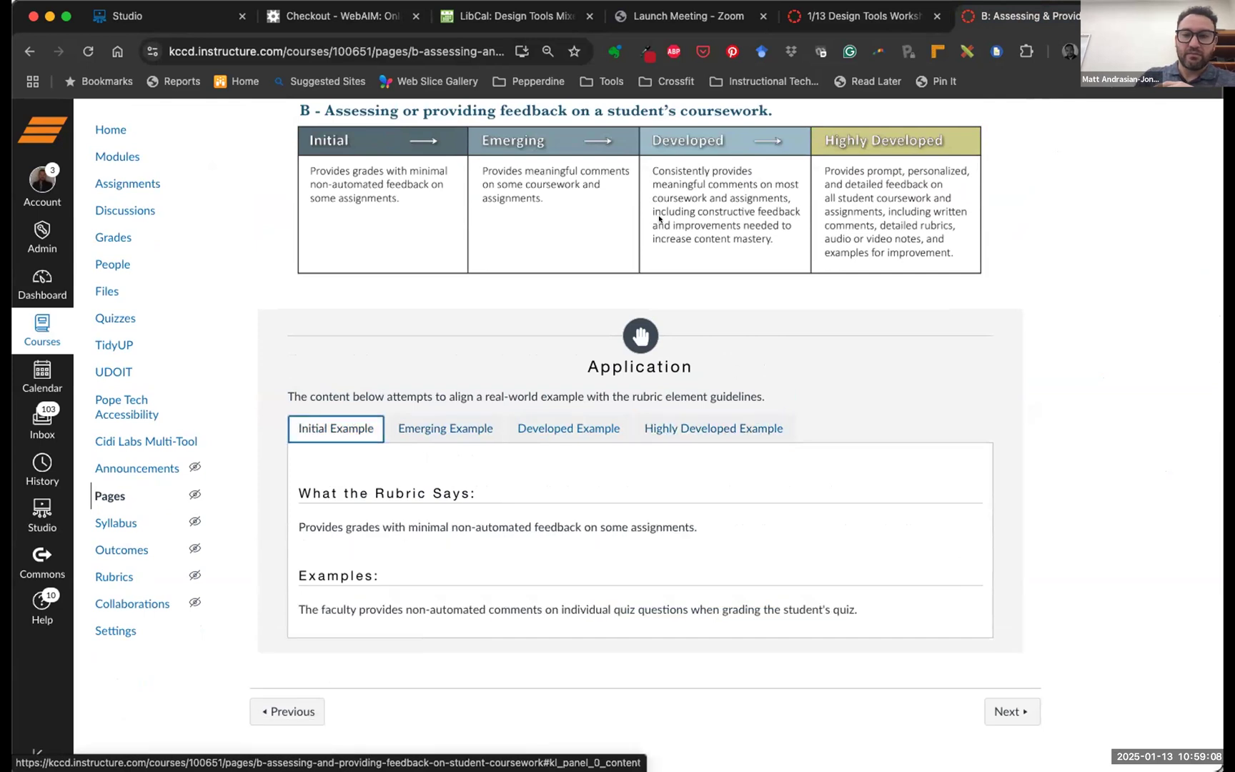
pyautogui.click(813, 16)
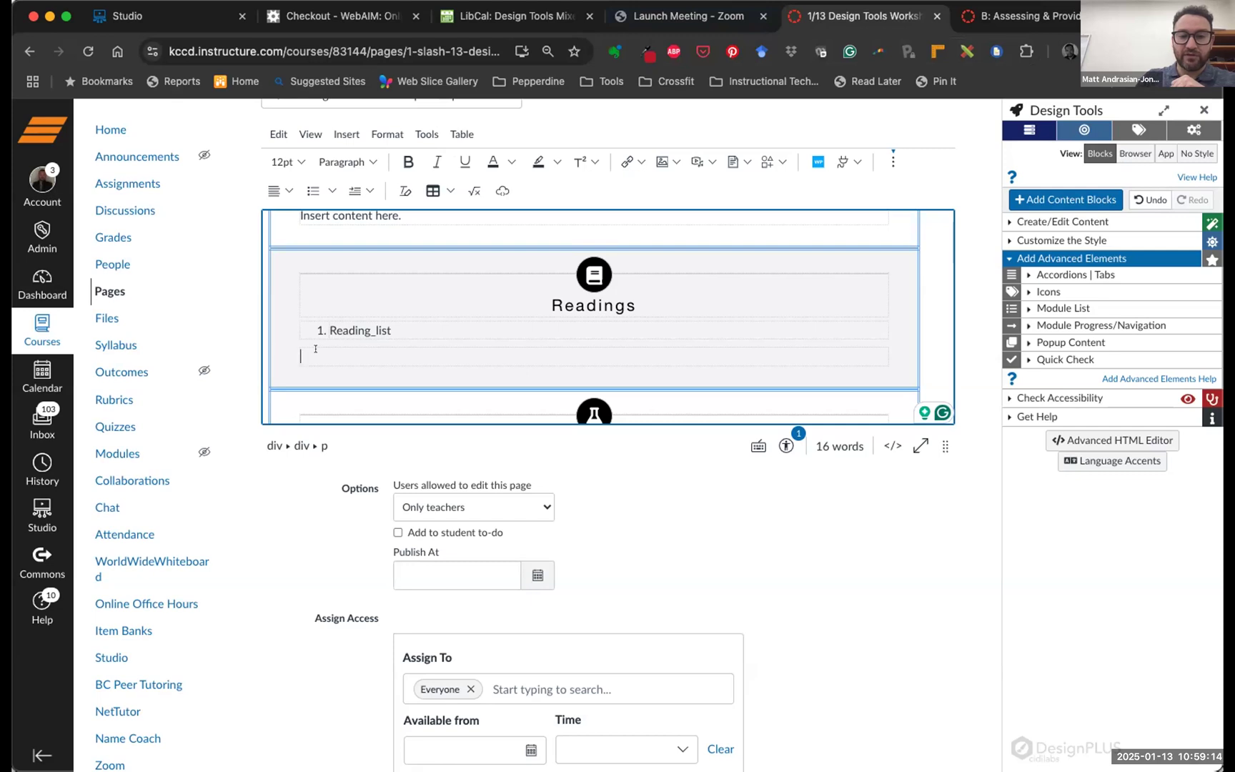
# Expand Accordions | Tabs and set the insertion point on the empty line below Reading_list
pyautogui.click(1041, 273)
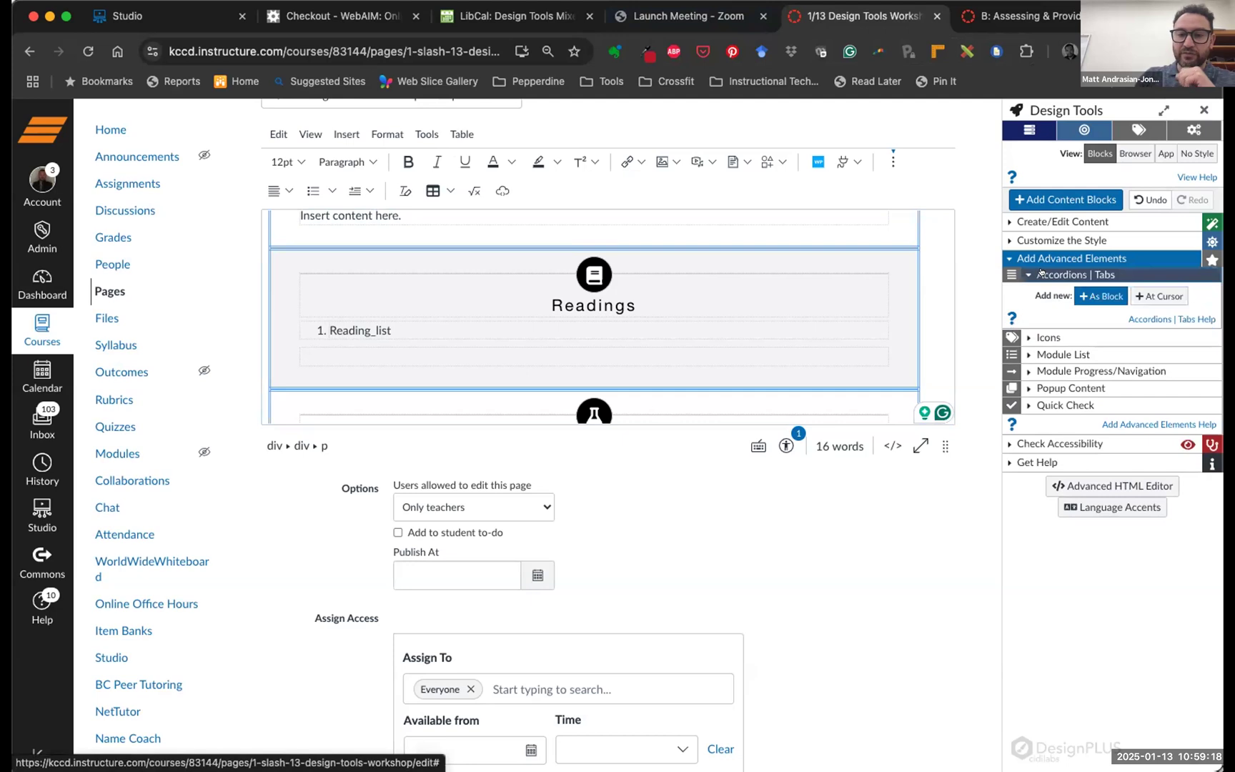
pyautogui.click(341, 350)
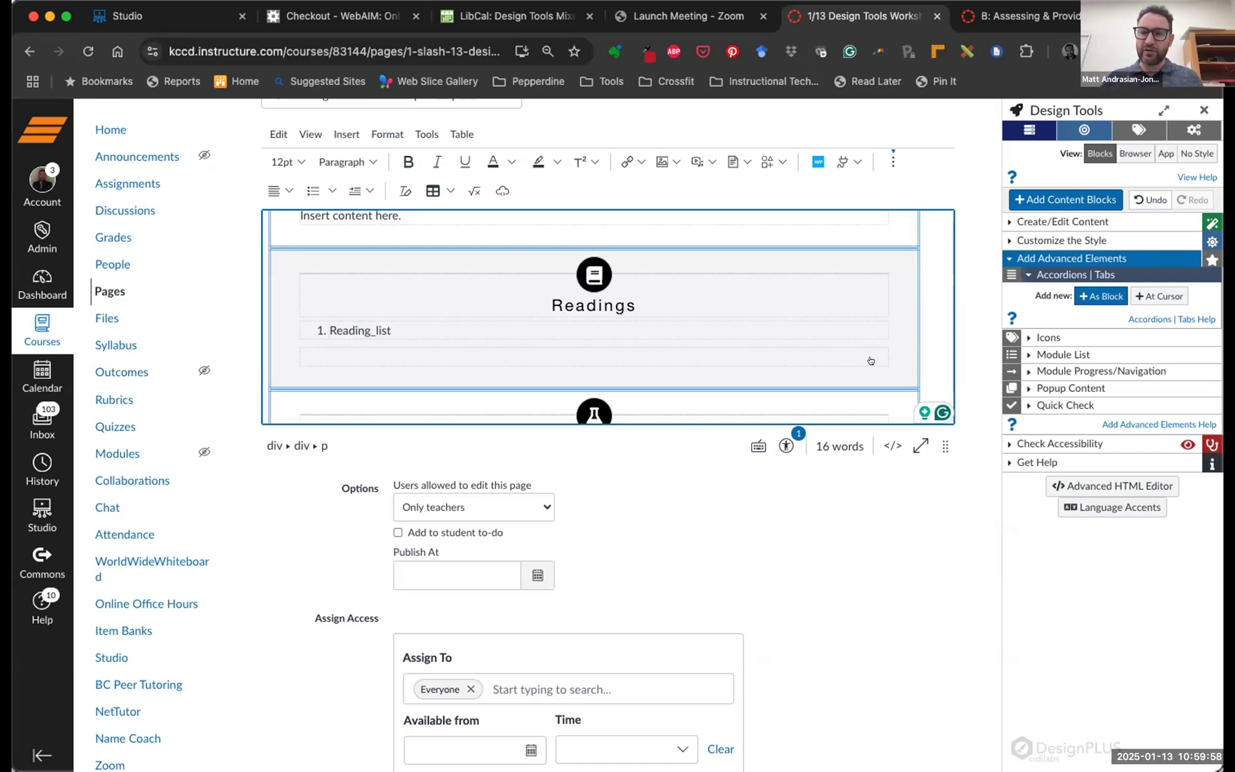
# Insert a panel below Reading_list and rename its heading to 'Tuesday'
pyautogui.click(1154, 296)
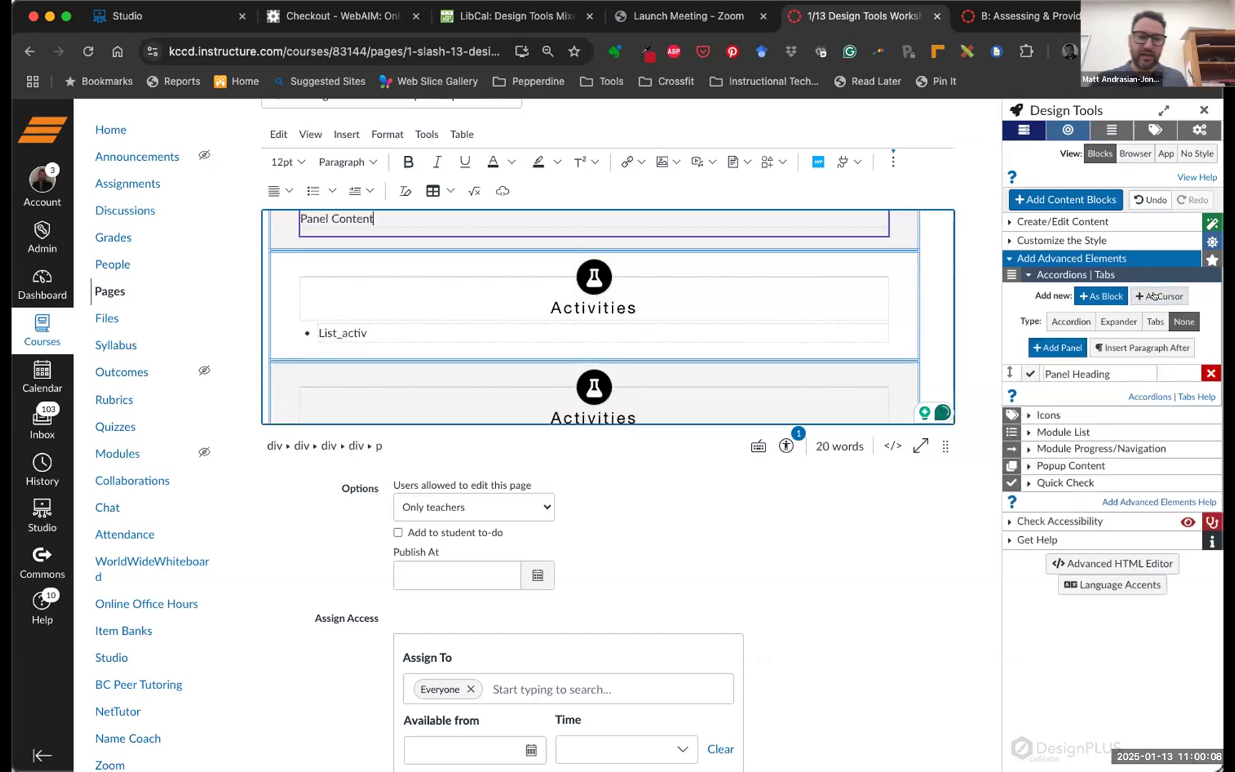
pyautogui.scroll(3, 786, 280)
pyautogui.scroll(-2, 527, 317)
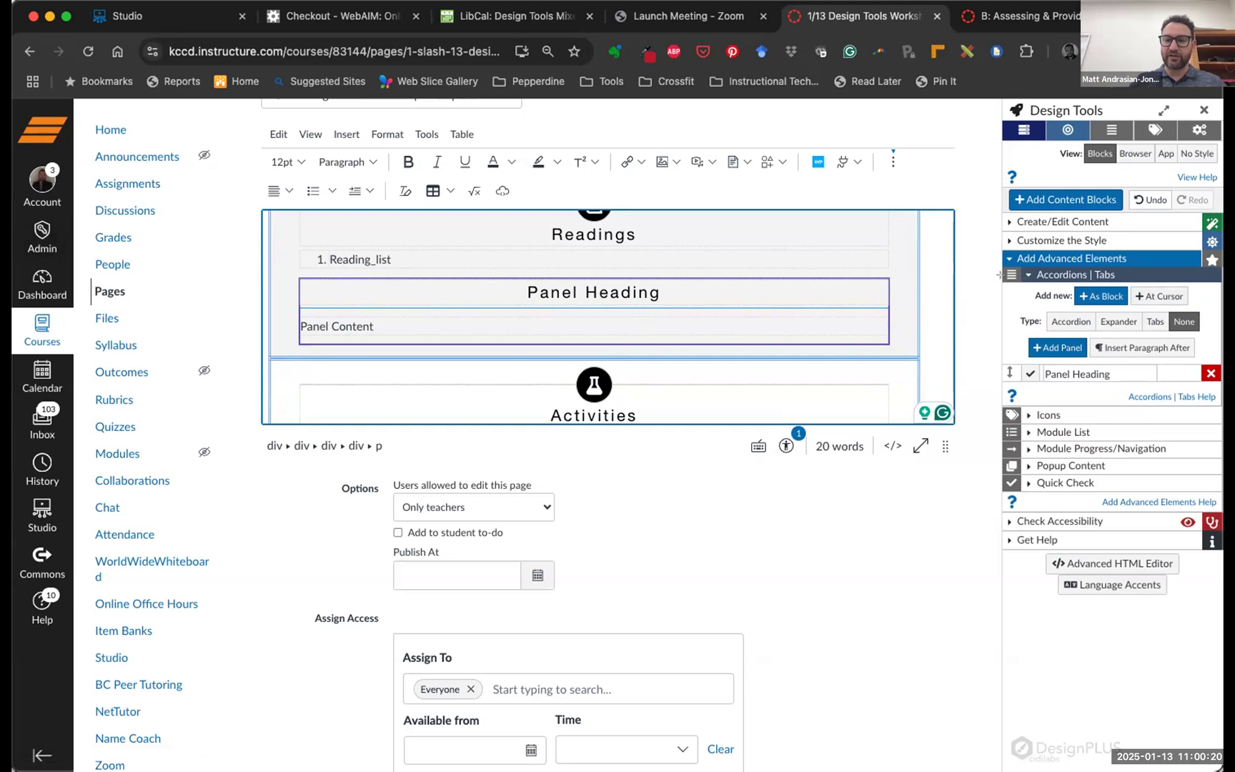
pyautogui.moveTo(1004, 284)
pyautogui.mouseDown()
pyautogui.moveTo(1075, 340)
pyautogui.moveTo(1218, 388)
pyautogui.mouseUp()
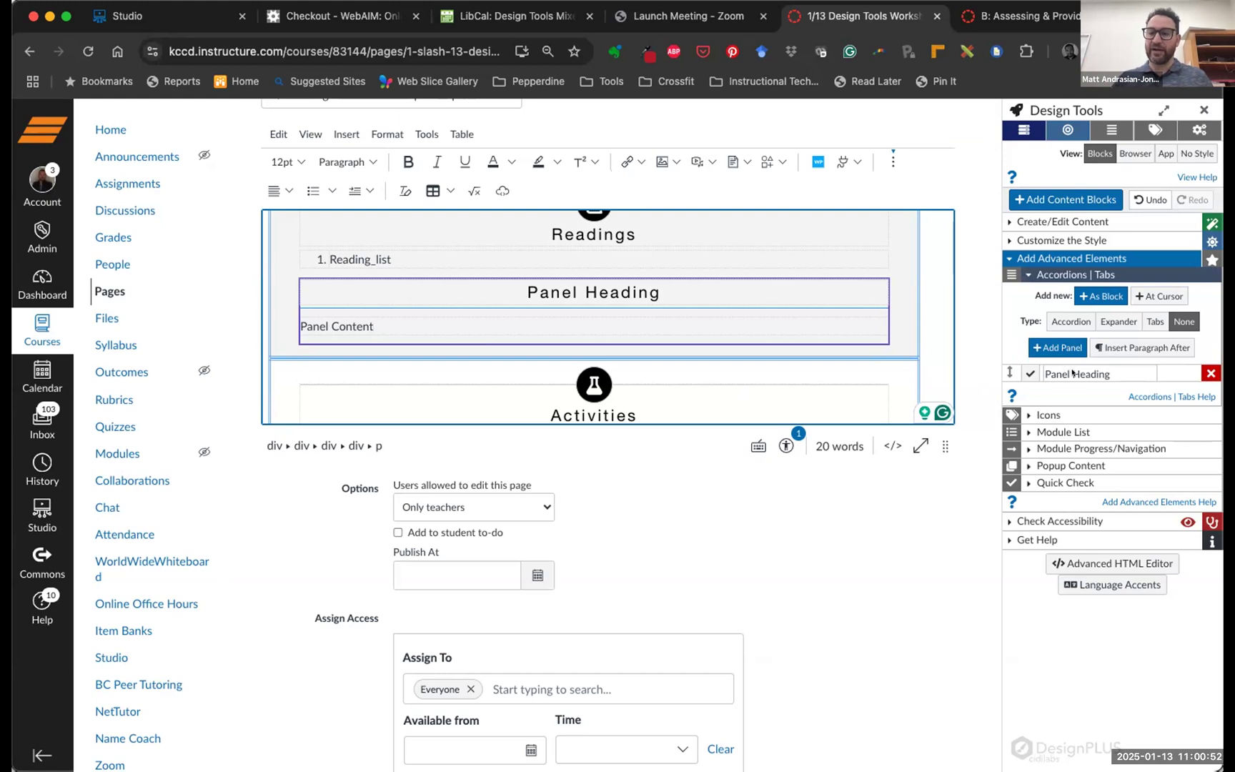
pyautogui.click(1071, 372)
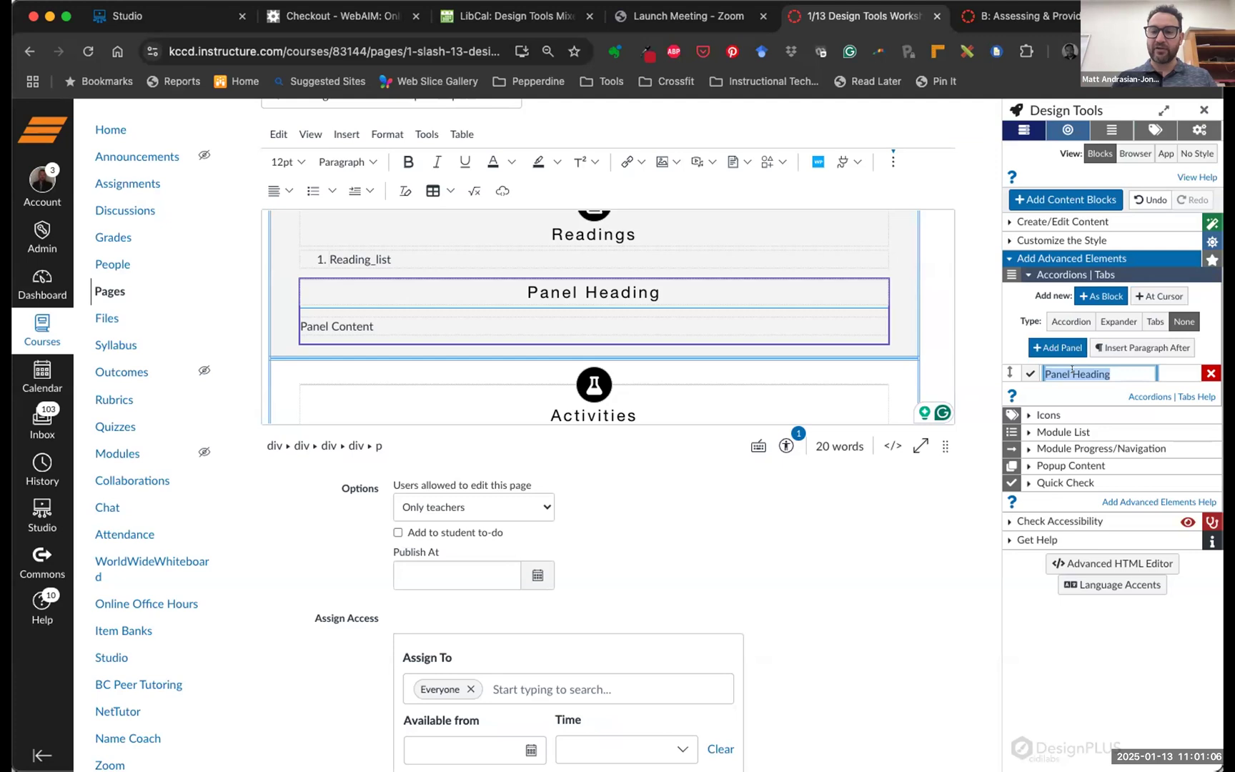
pyautogui.moveTo(1081, 372)
pyautogui.mouseDown()
pyautogui.moveTo(1122, 371)
pyautogui.moveTo(1058, 371)
pyautogui.mouseUp()
pyautogui.write('Tuesday')
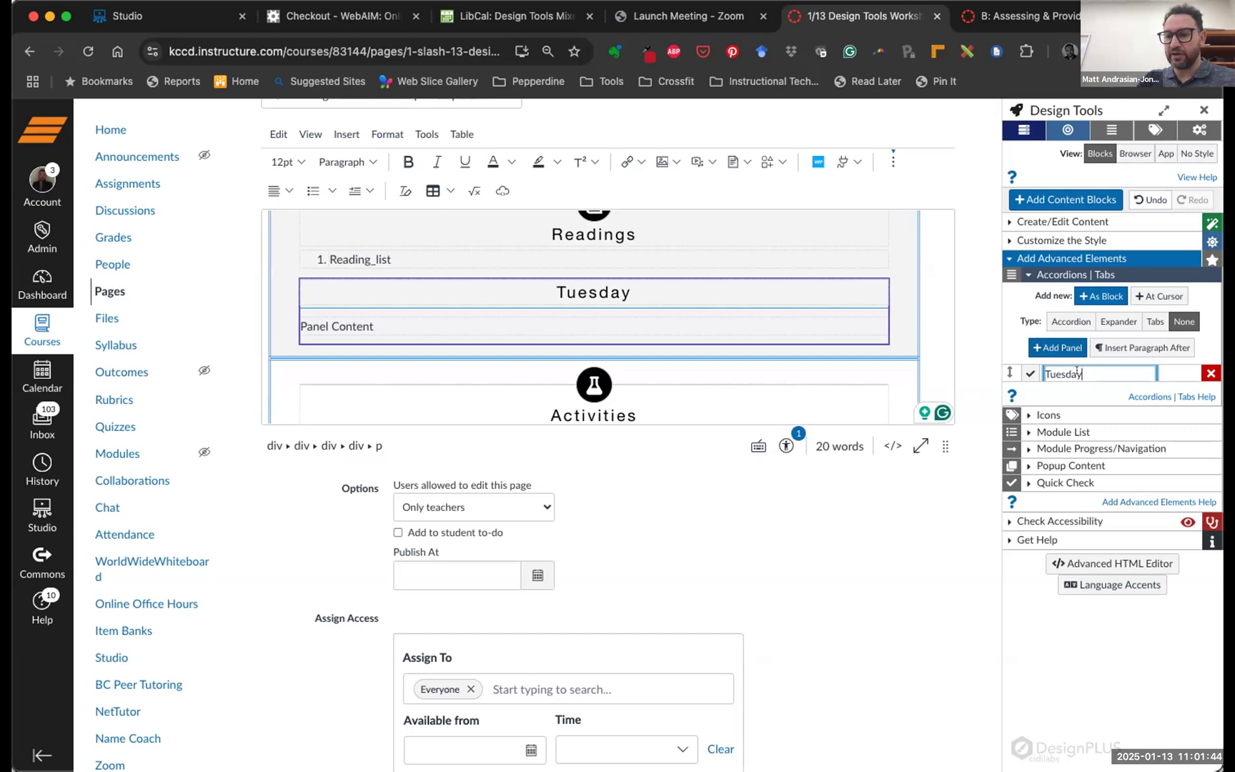
# Add a second panel and rename its heading to 'Thursday'
pyautogui.click(1039, 348)
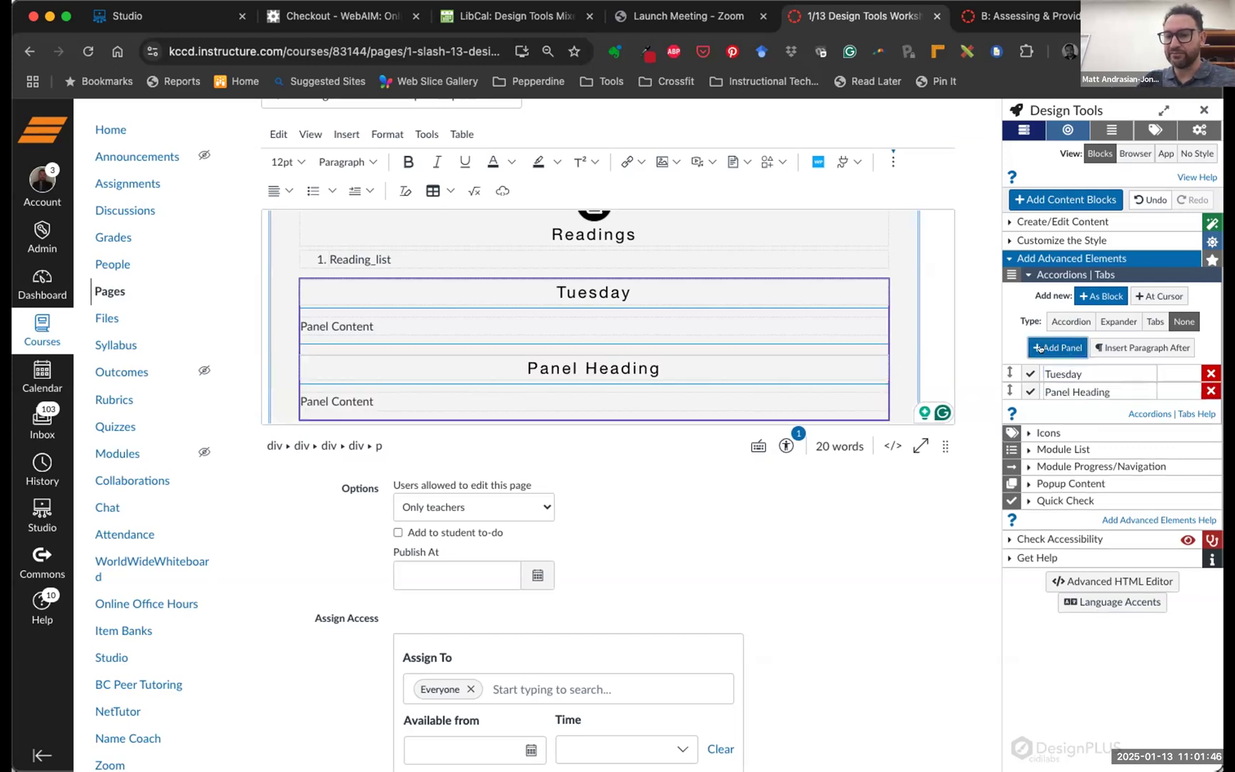
pyautogui.click(1071, 391)
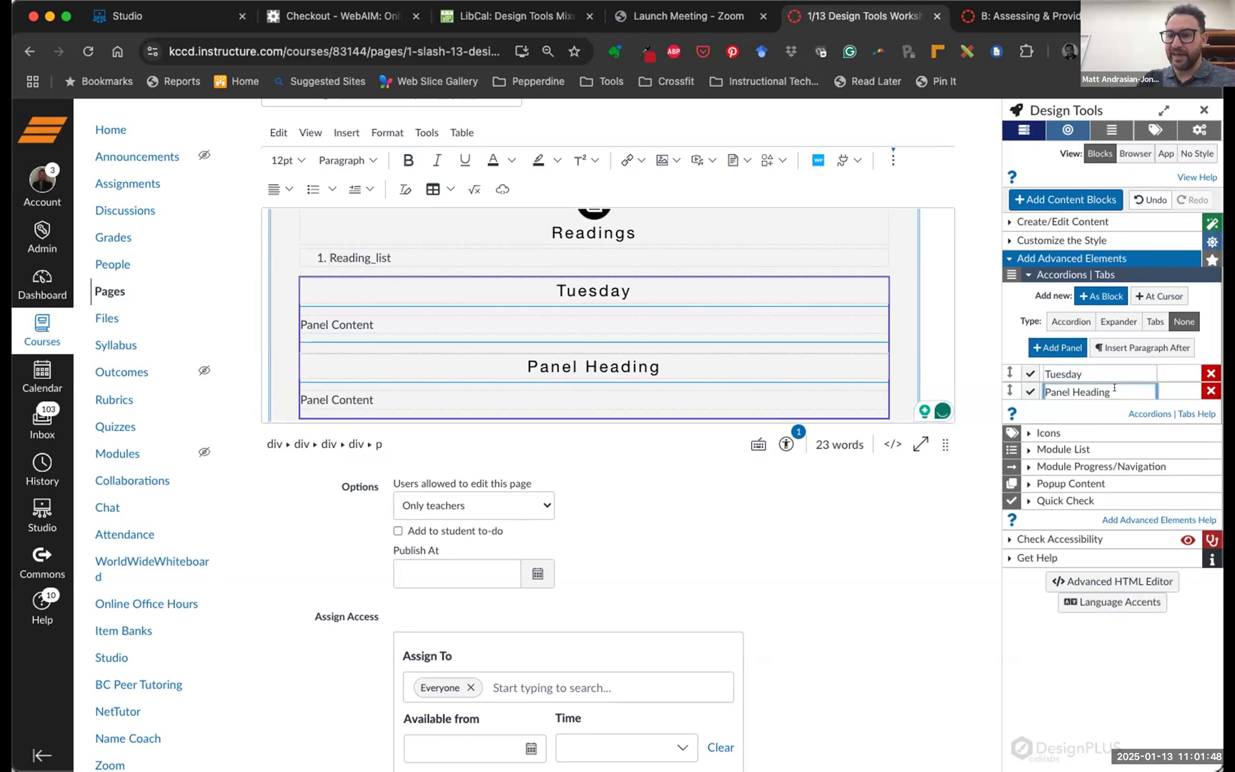
pyautogui.moveTo(1112, 391); pyautogui.dragTo(1036, 385)
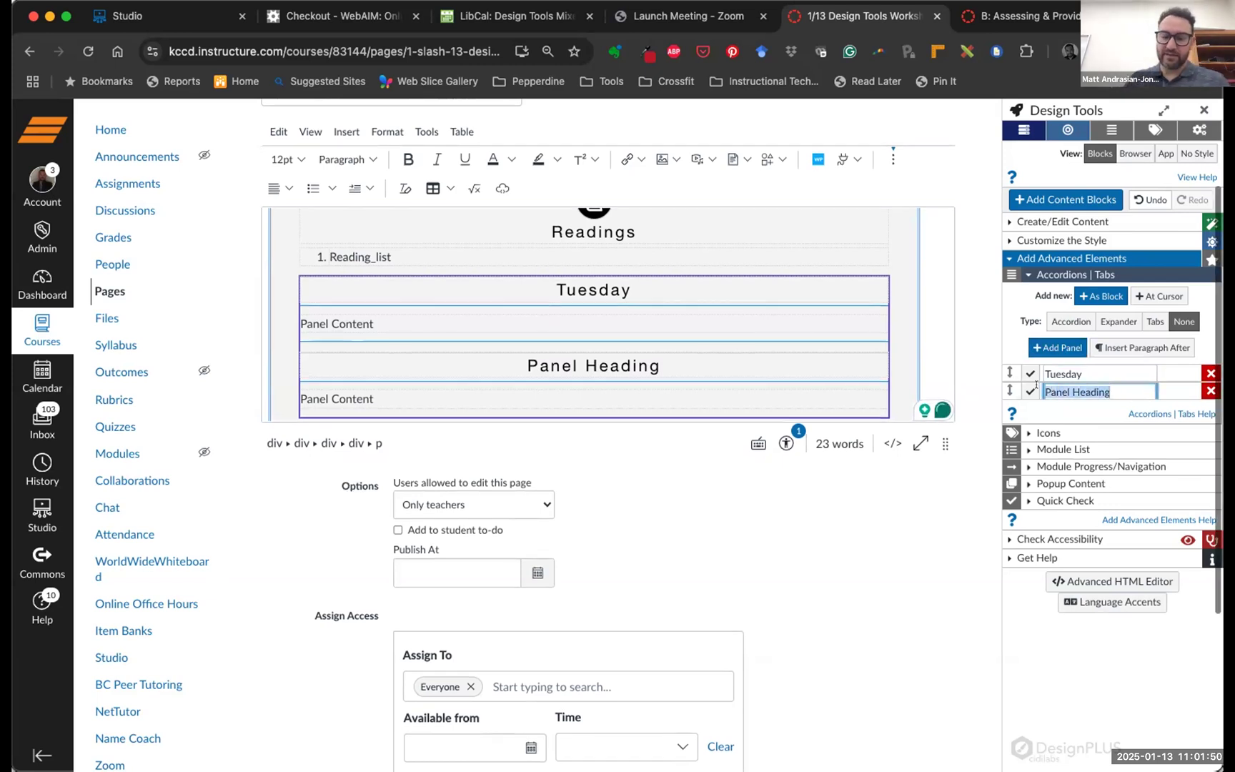
pyautogui.write('Thursday')
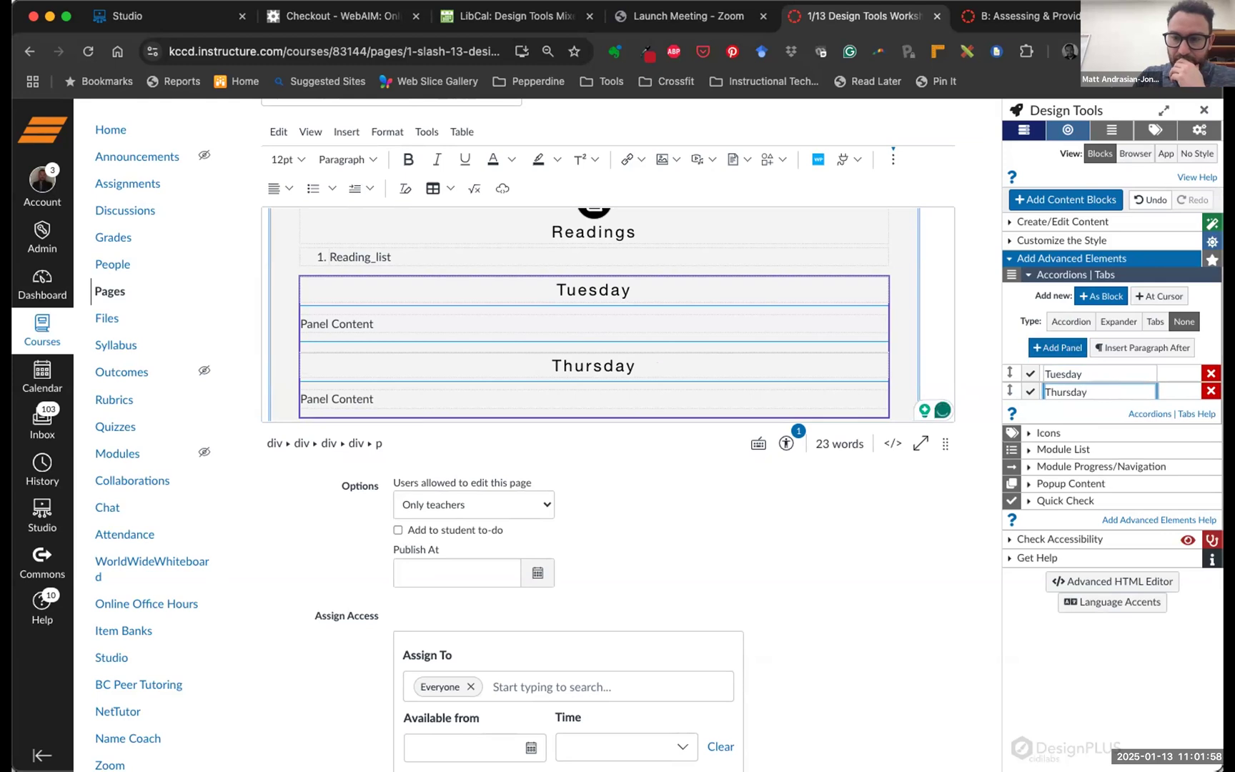
# Set the Tuesday/Thursday panels' Type to Accordion
pyautogui.scroll(-2, 771, 335)
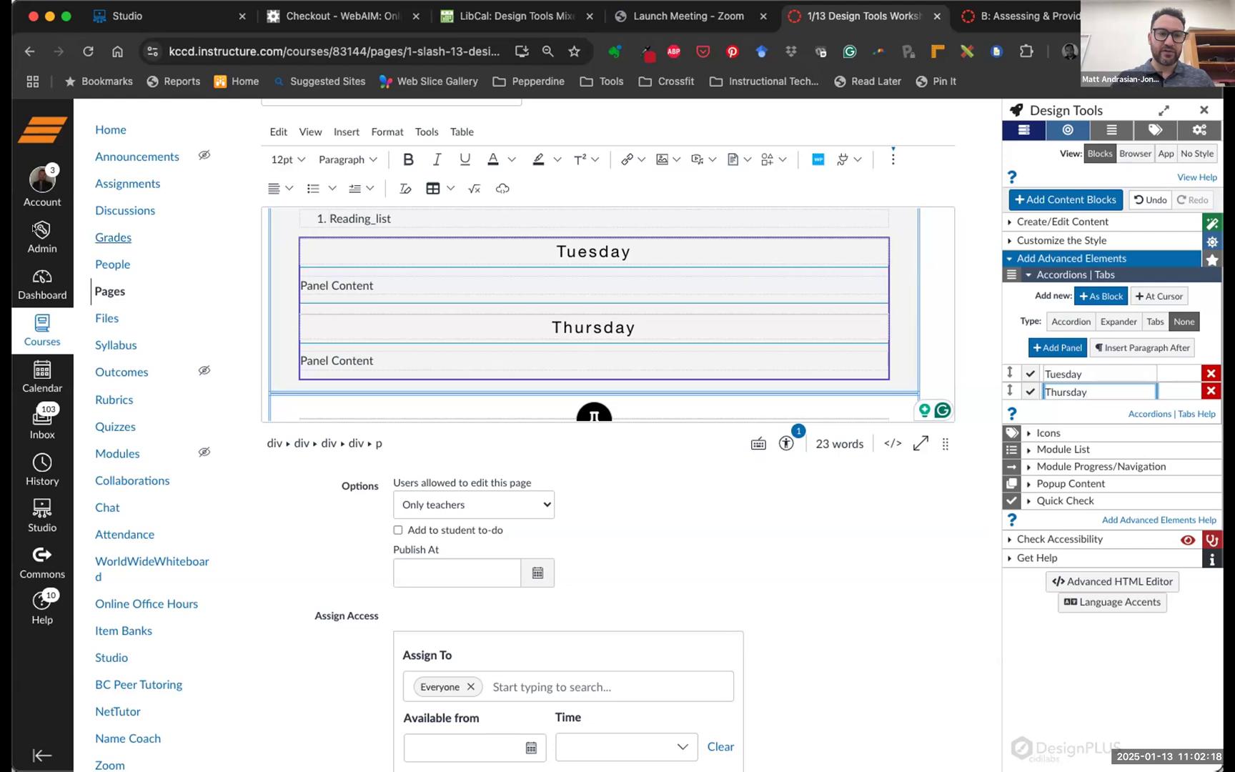
pyautogui.moveTo(1007, 305); pyautogui.dragTo(1198, 325)
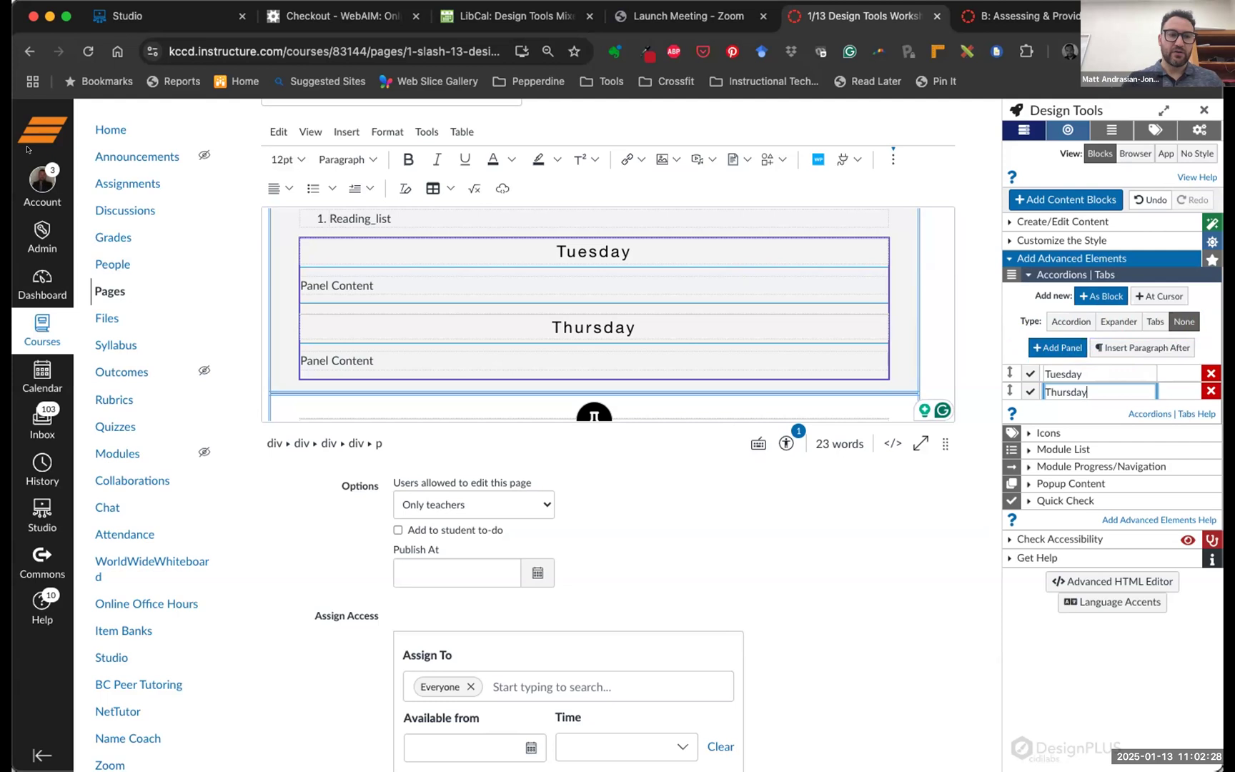
pyautogui.click(1053, 320)
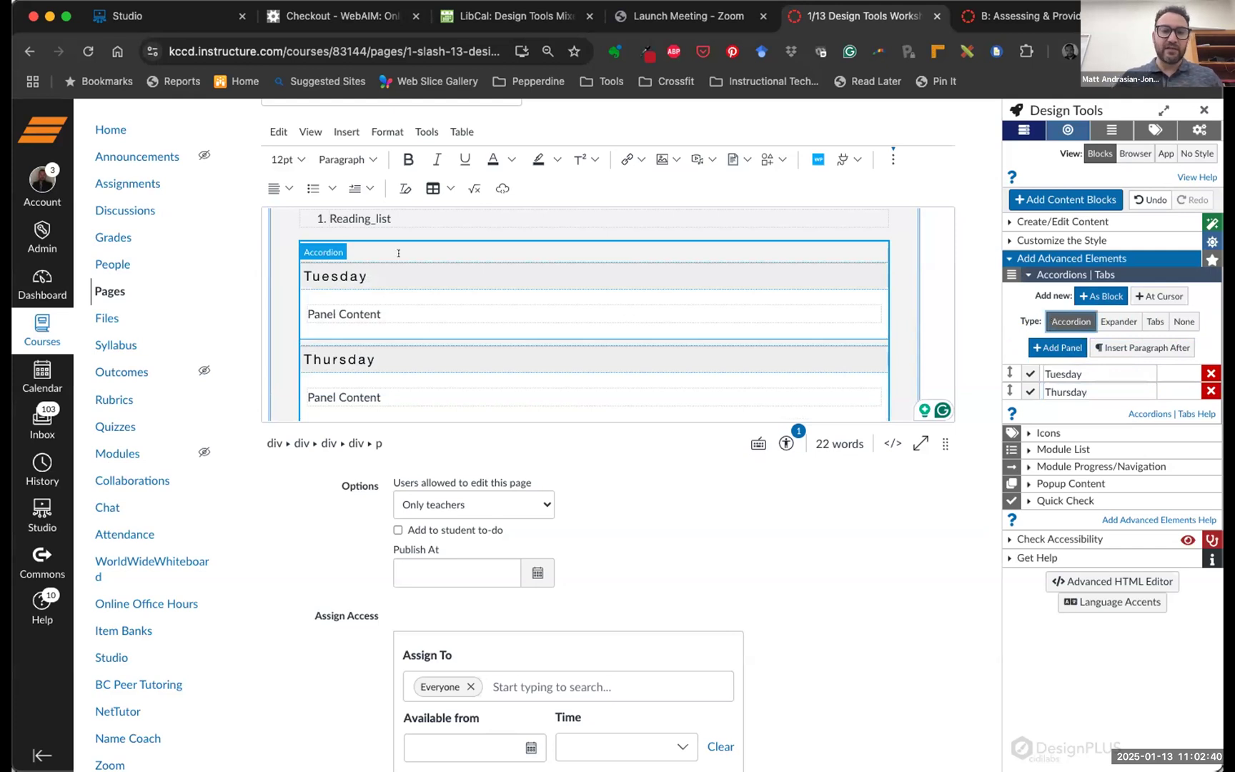
pyautogui.scroll(-1, 484, 284)
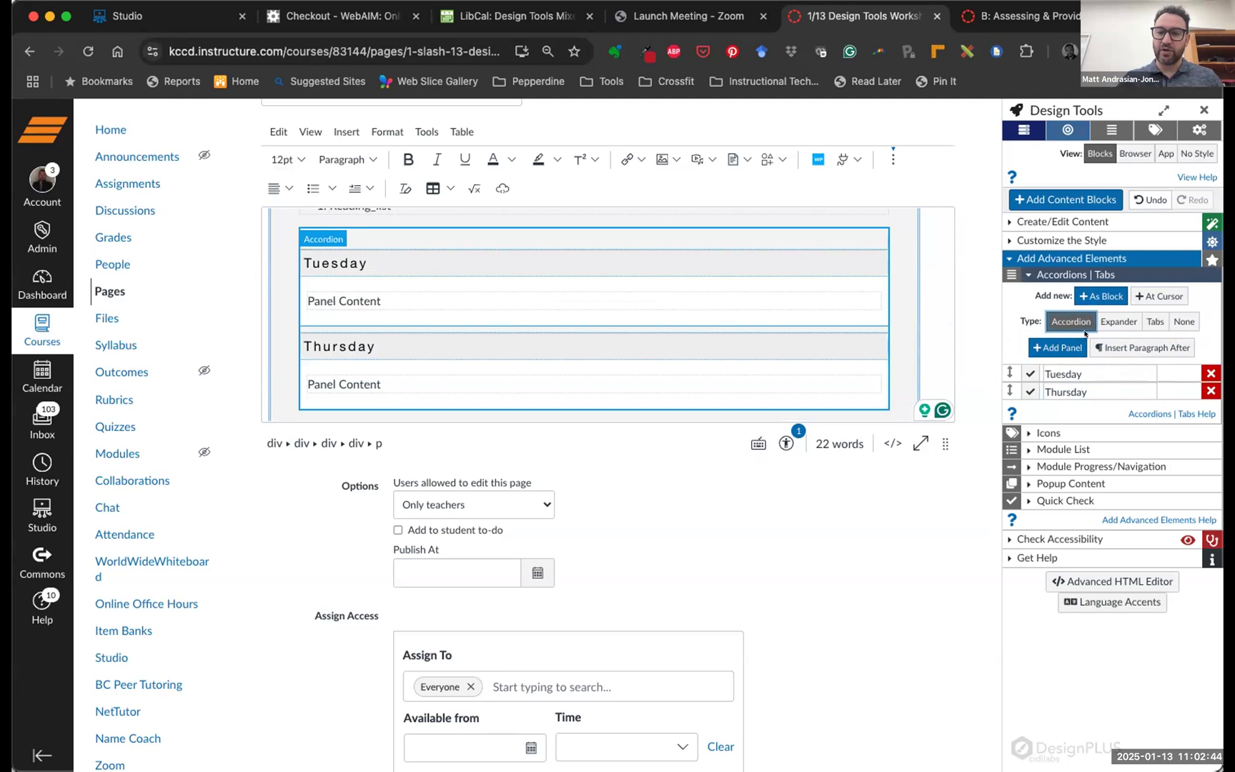
pyautogui.scroll(-5, 941, 520)
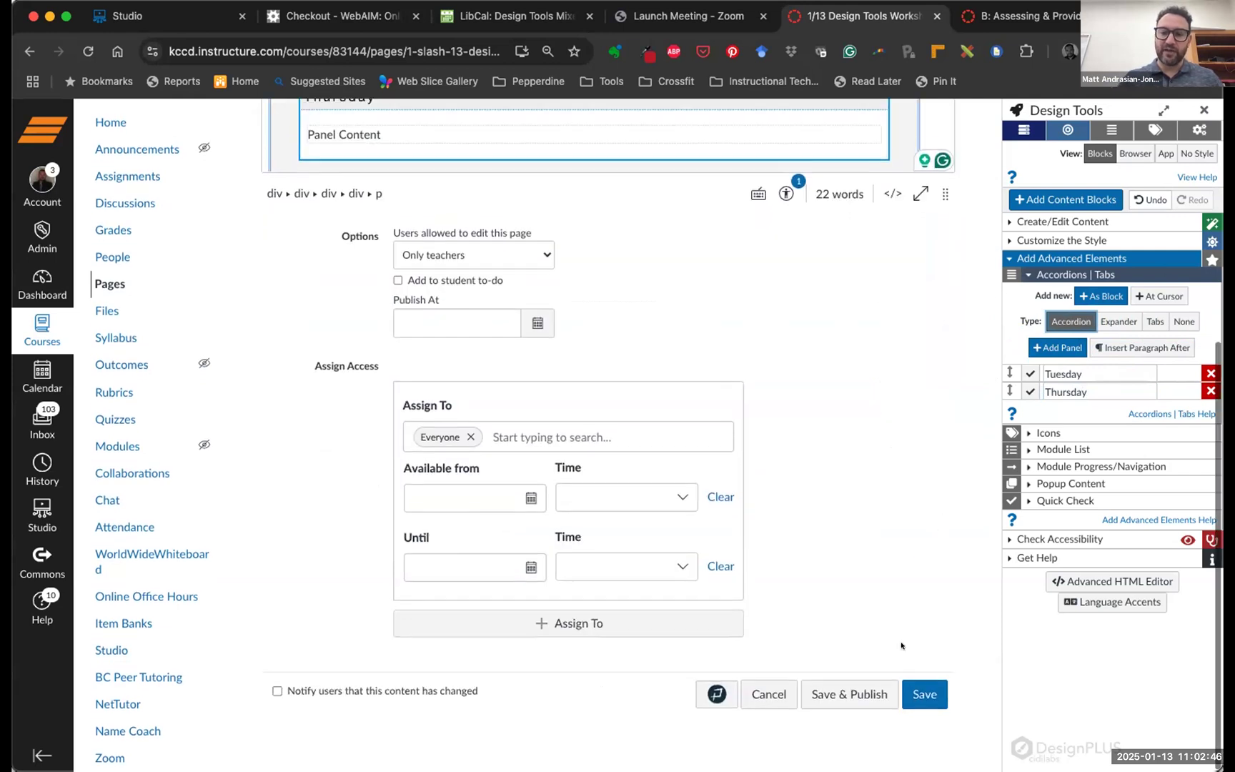
# Save the page, test that Tuesday and Thursday expand and collapse, then reopen the editor
pyautogui.click(924, 701)
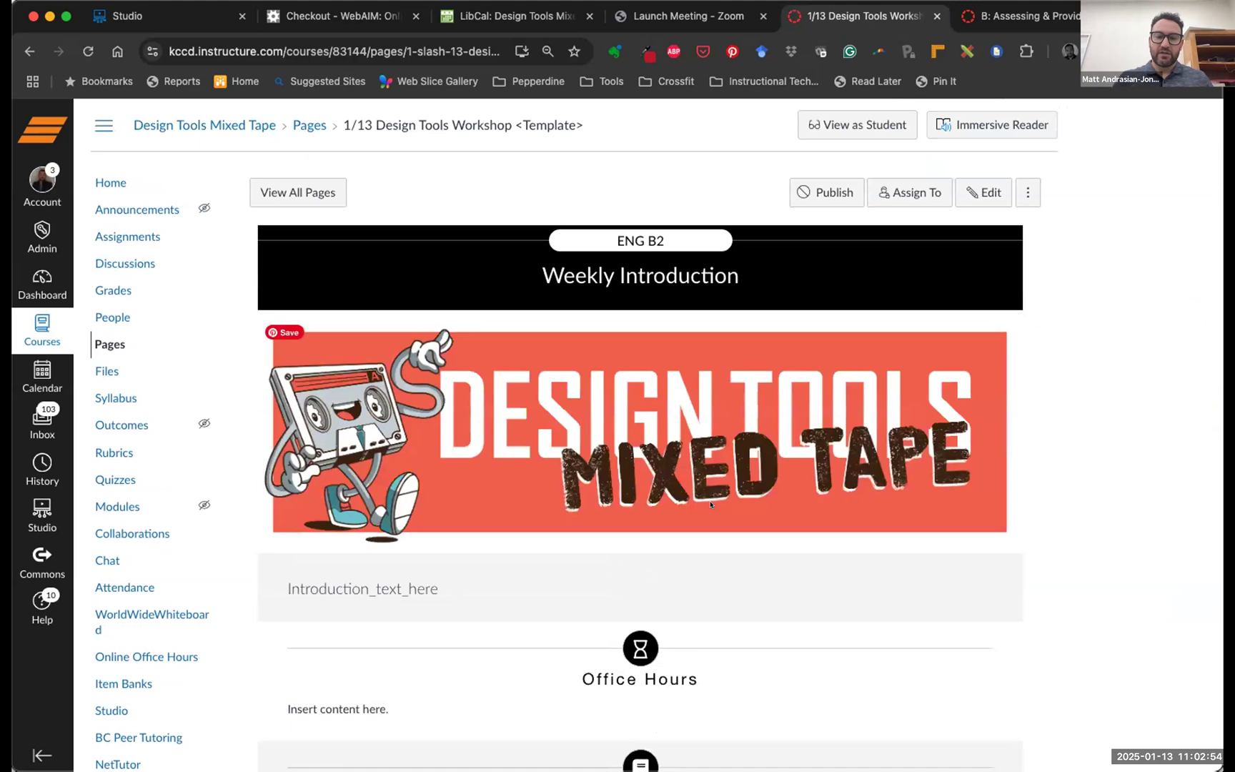
pyautogui.scroll(-6, 711, 505)
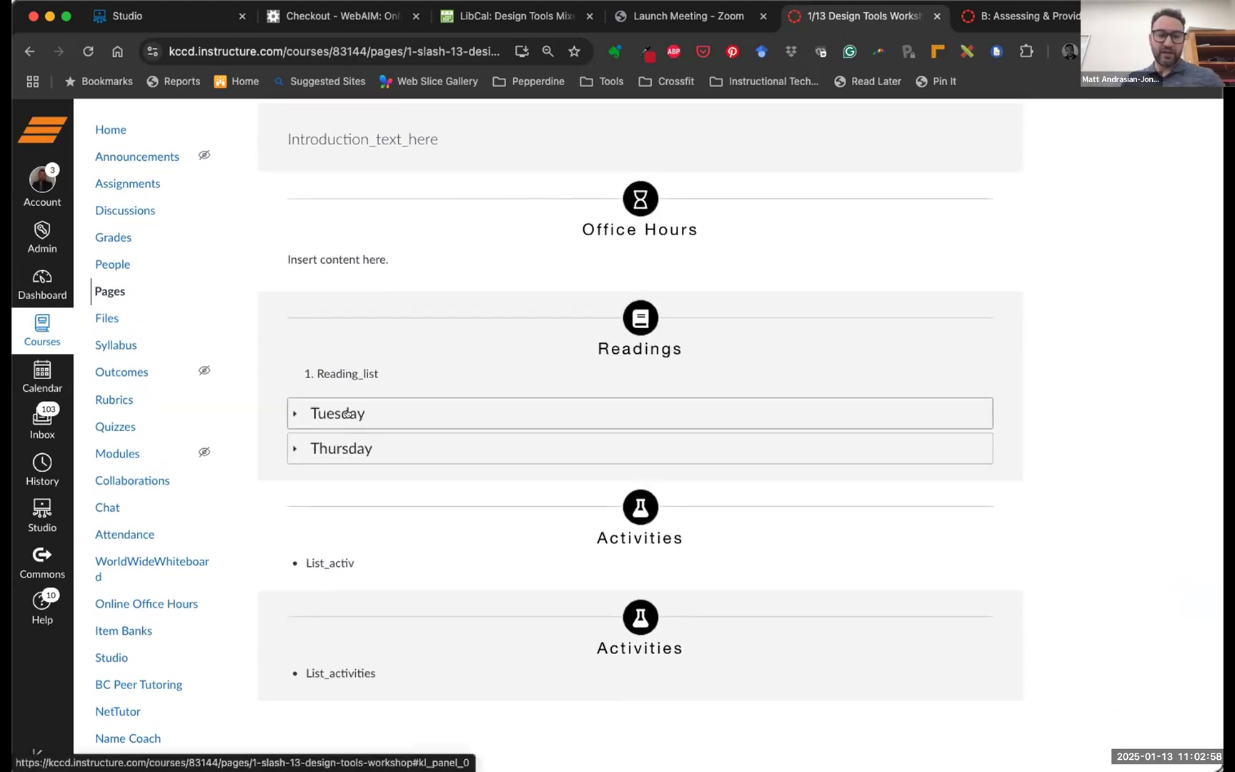
pyautogui.click(346, 414)
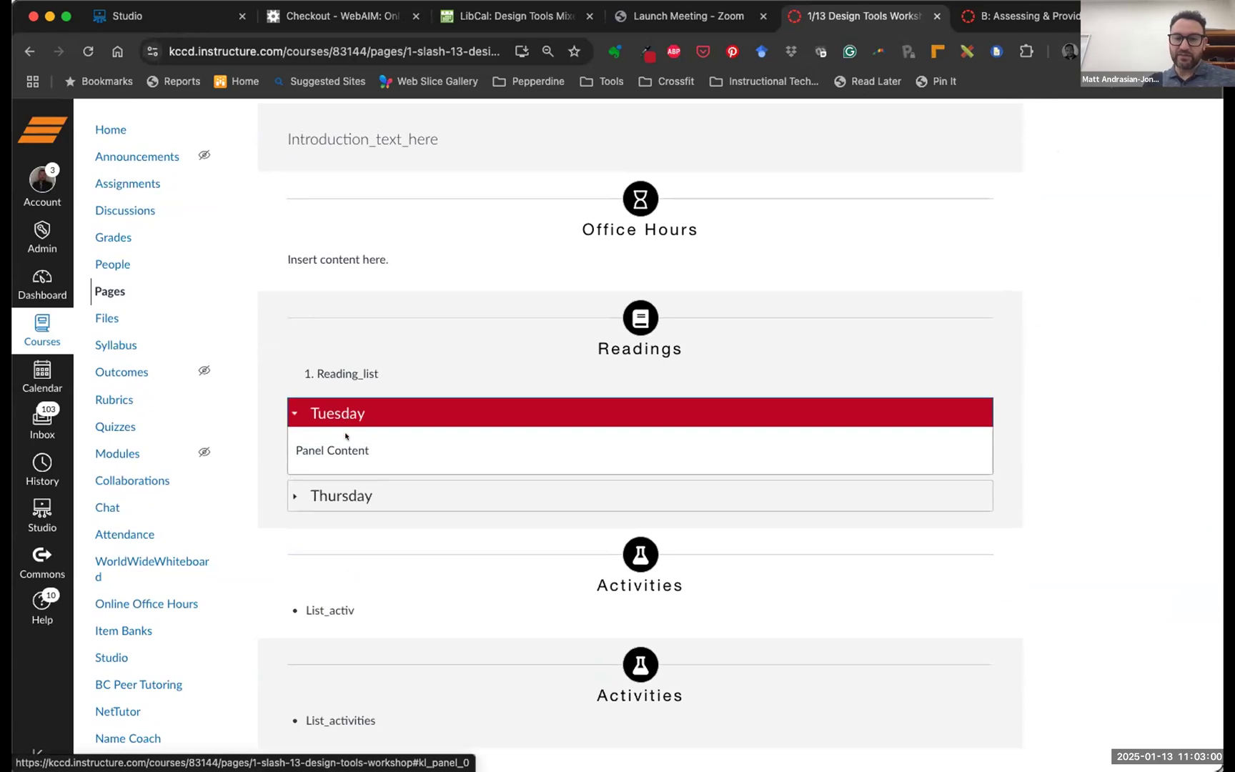
pyautogui.click(371, 451)
pyautogui.moveTo(370, 452); pyautogui.dragTo(292, 451)
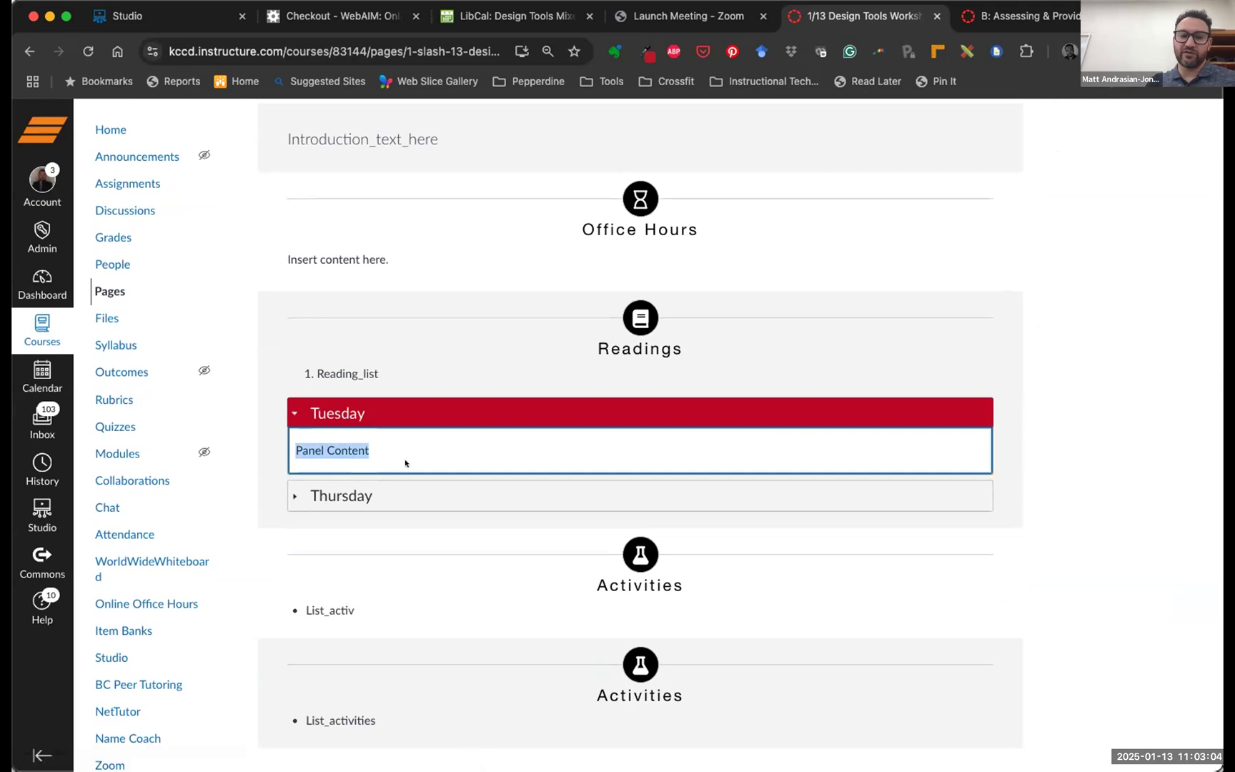
pyautogui.click(337, 492)
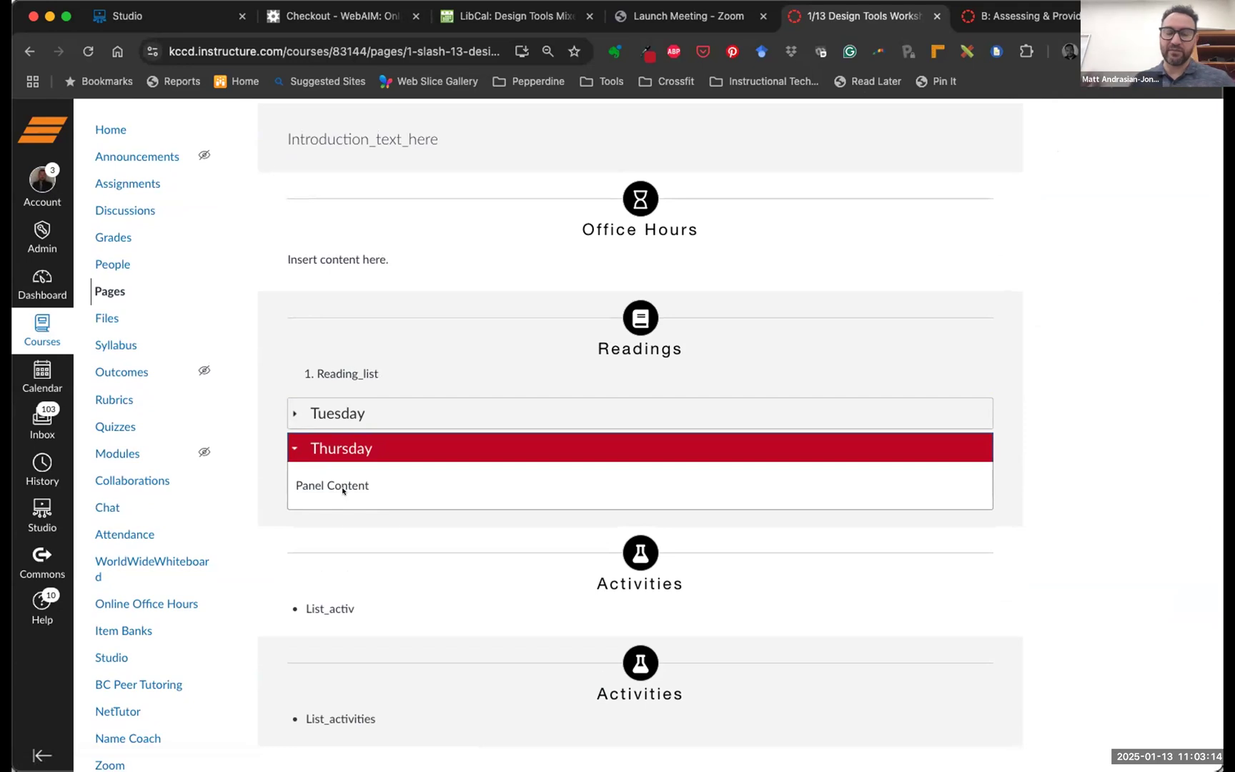
pyautogui.click(334, 445)
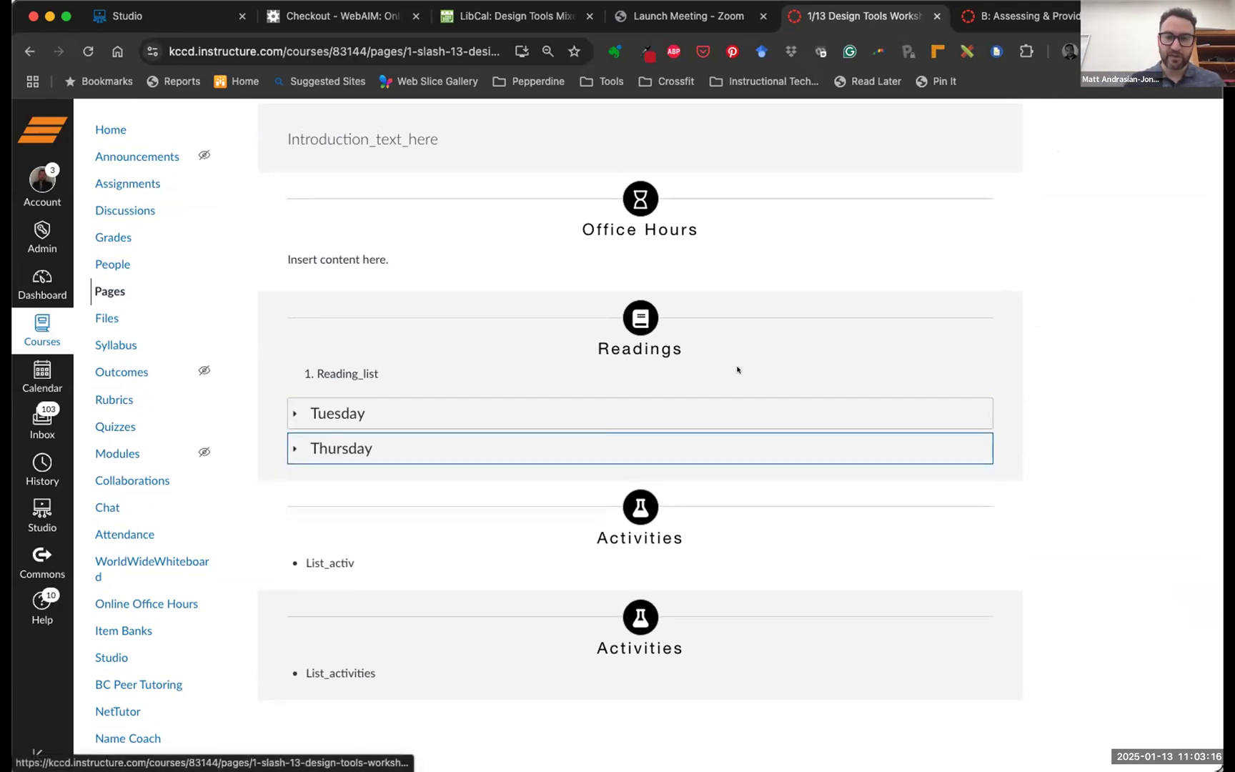
pyautogui.scroll(6, 739, 366)
pyautogui.click(973, 193)
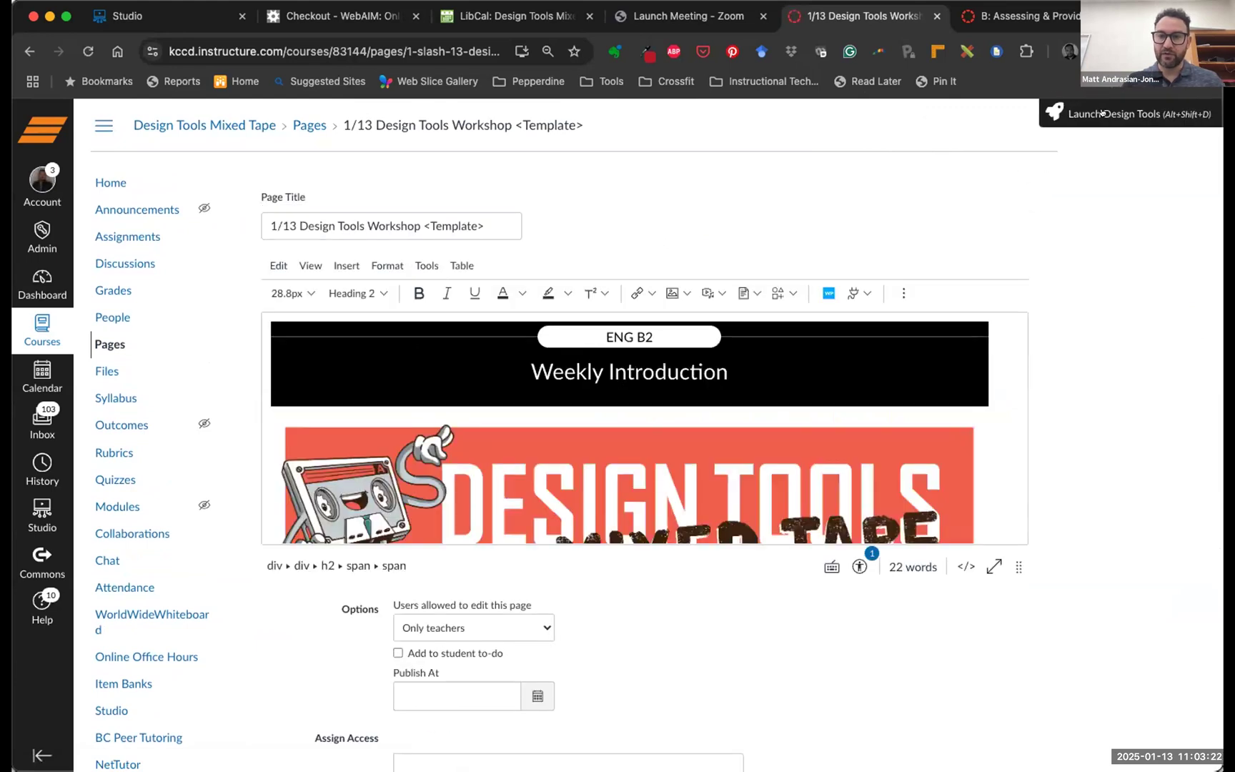
# Switch the Tuesday/Thursday accordion to the Expander type in Design Tools and save the page
pyautogui.click(1103, 112)
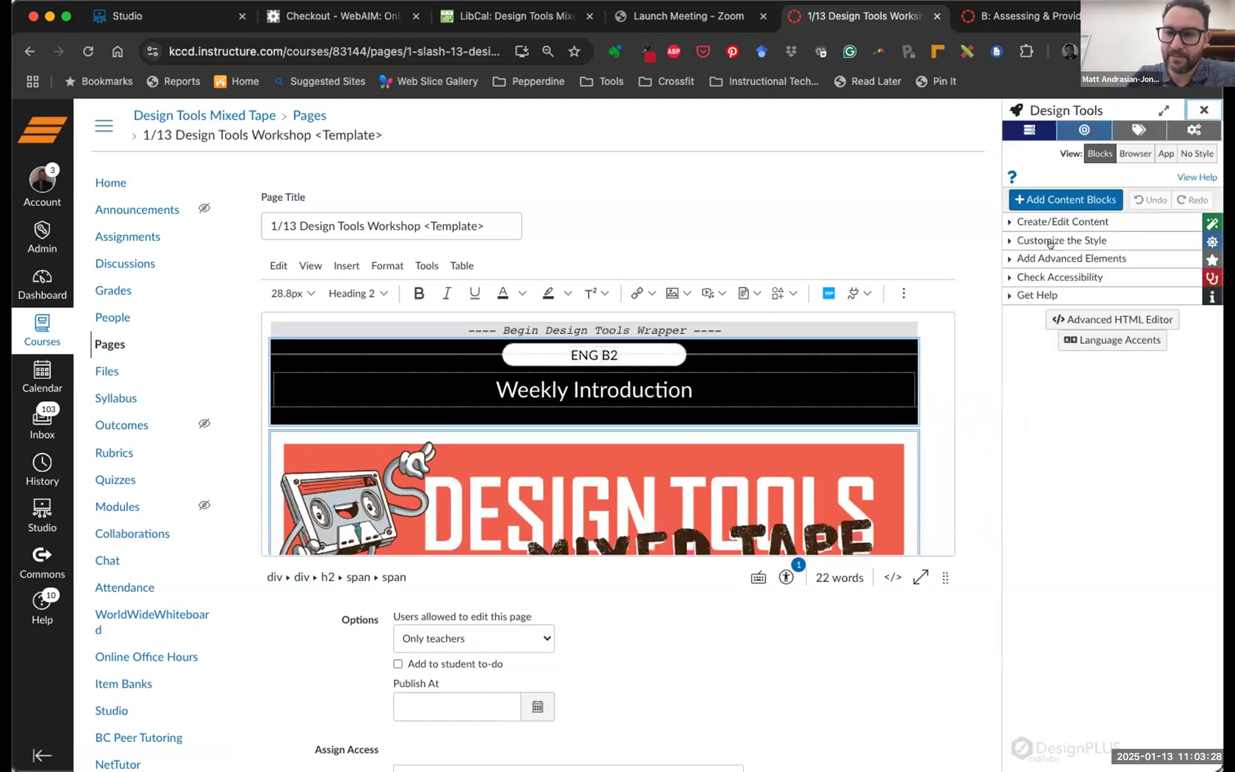
pyautogui.click(1054, 256)
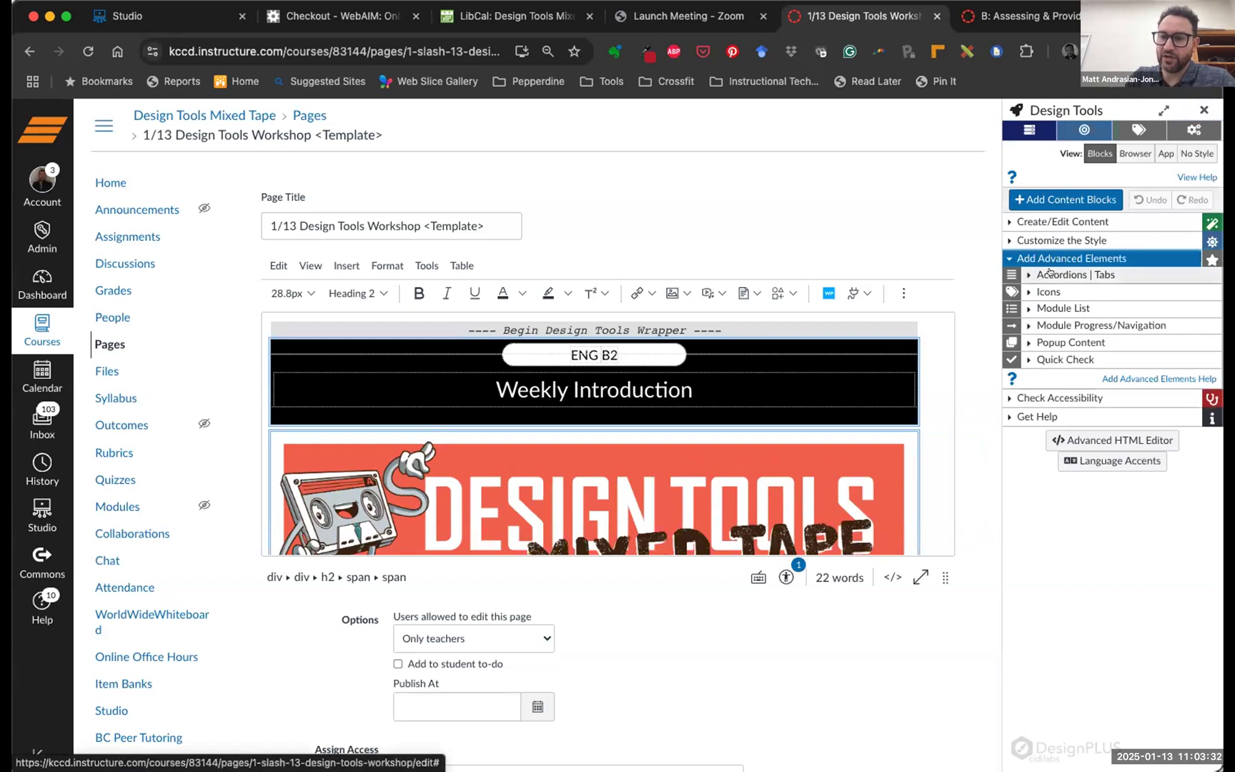
pyautogui.click(1049, 274)
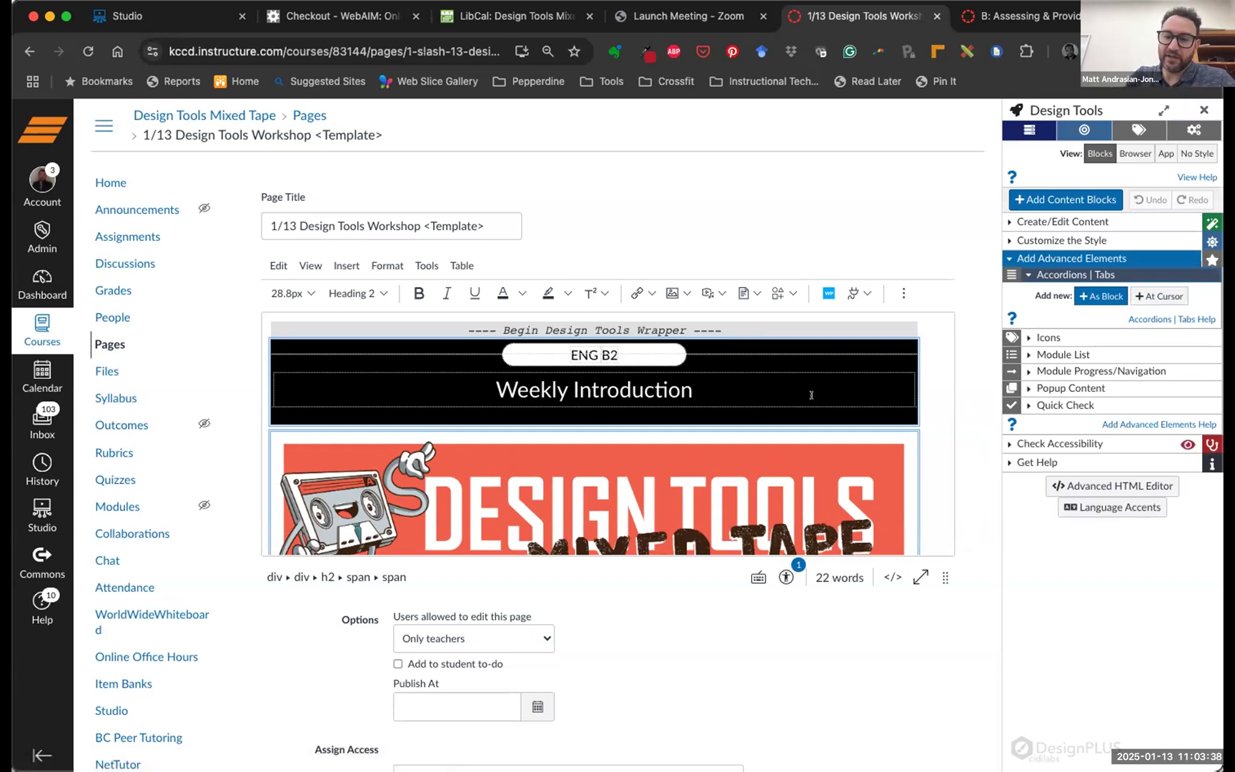
pyautogui.scroll(-1, 811, 395)
pyautogui.scroll(-15, 811, 394)
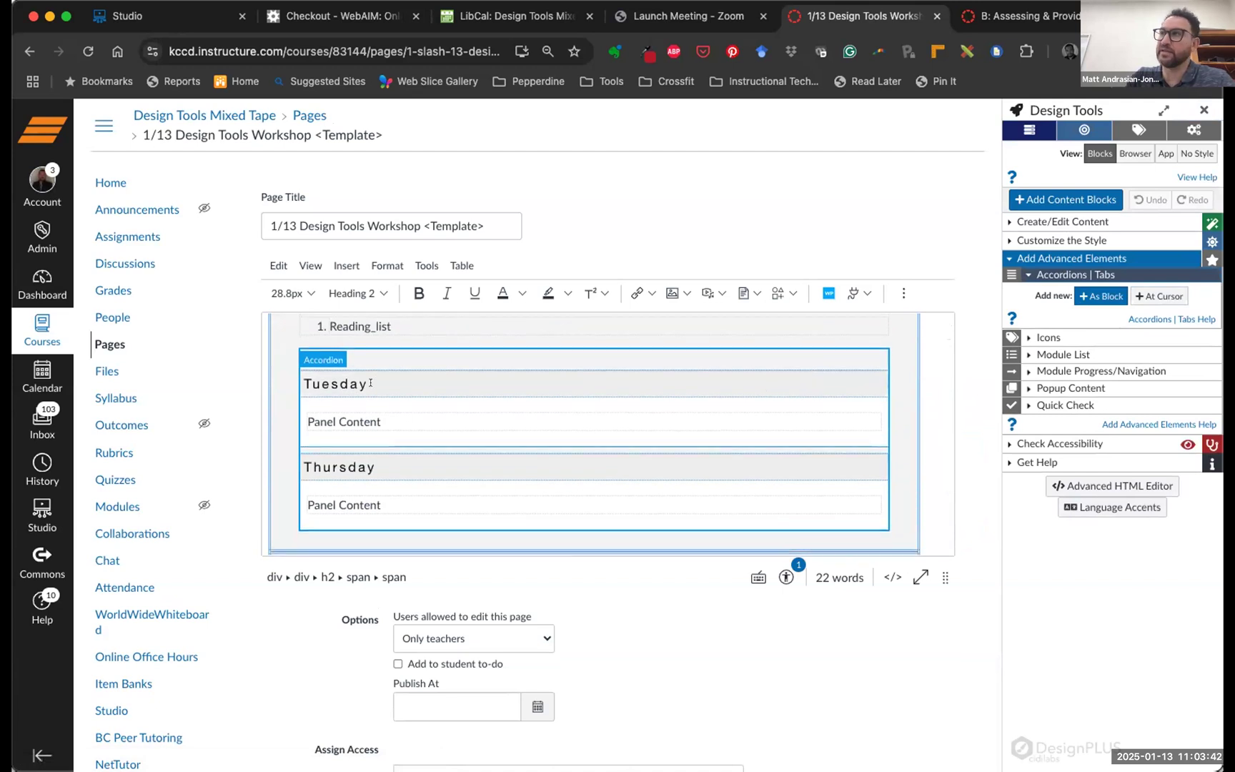
pyautogui.click(369, 383)
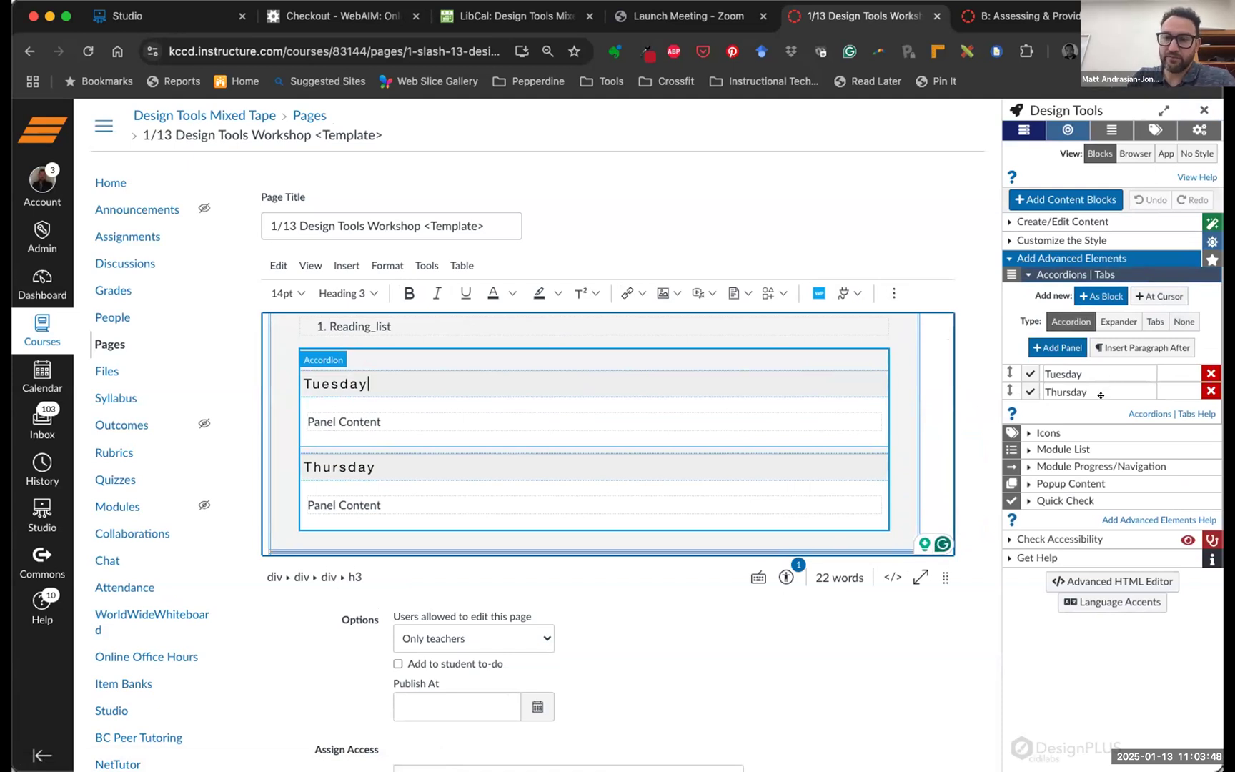
pyautogui.click(1103, 320)
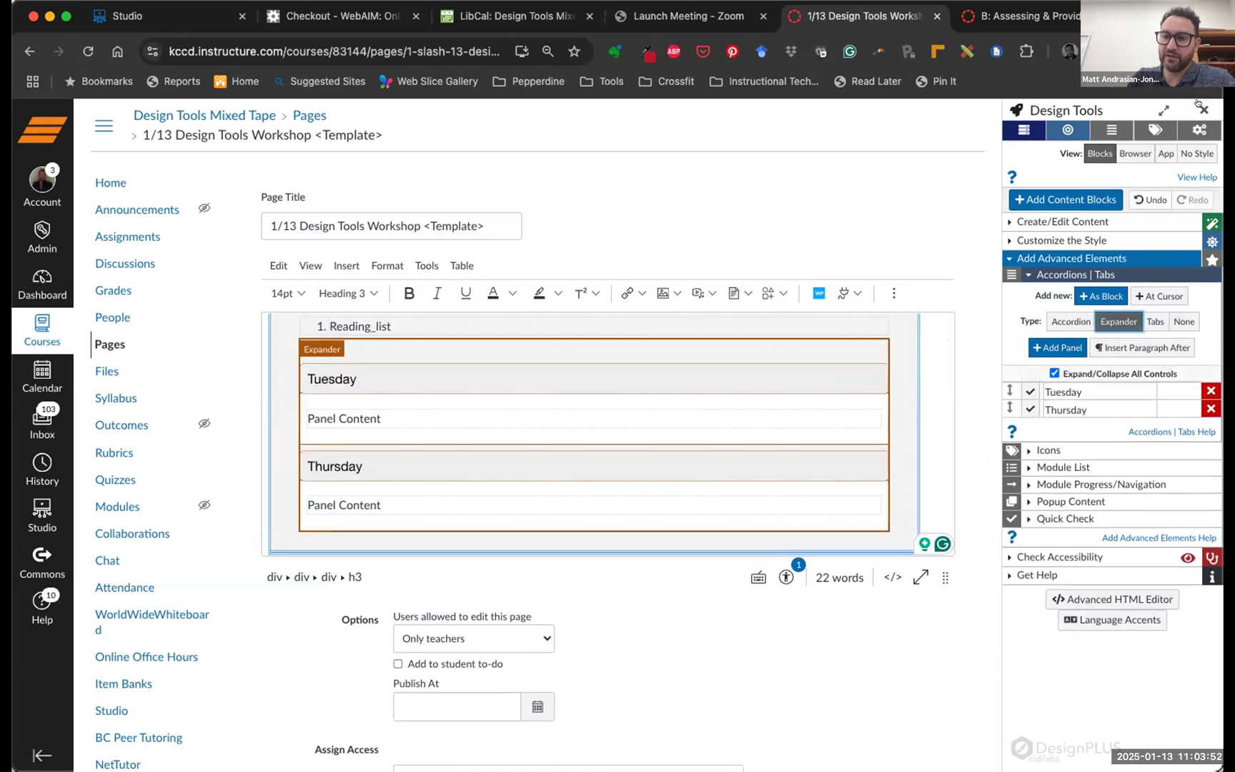
pyautogui.scroll(-5, 980, 513)
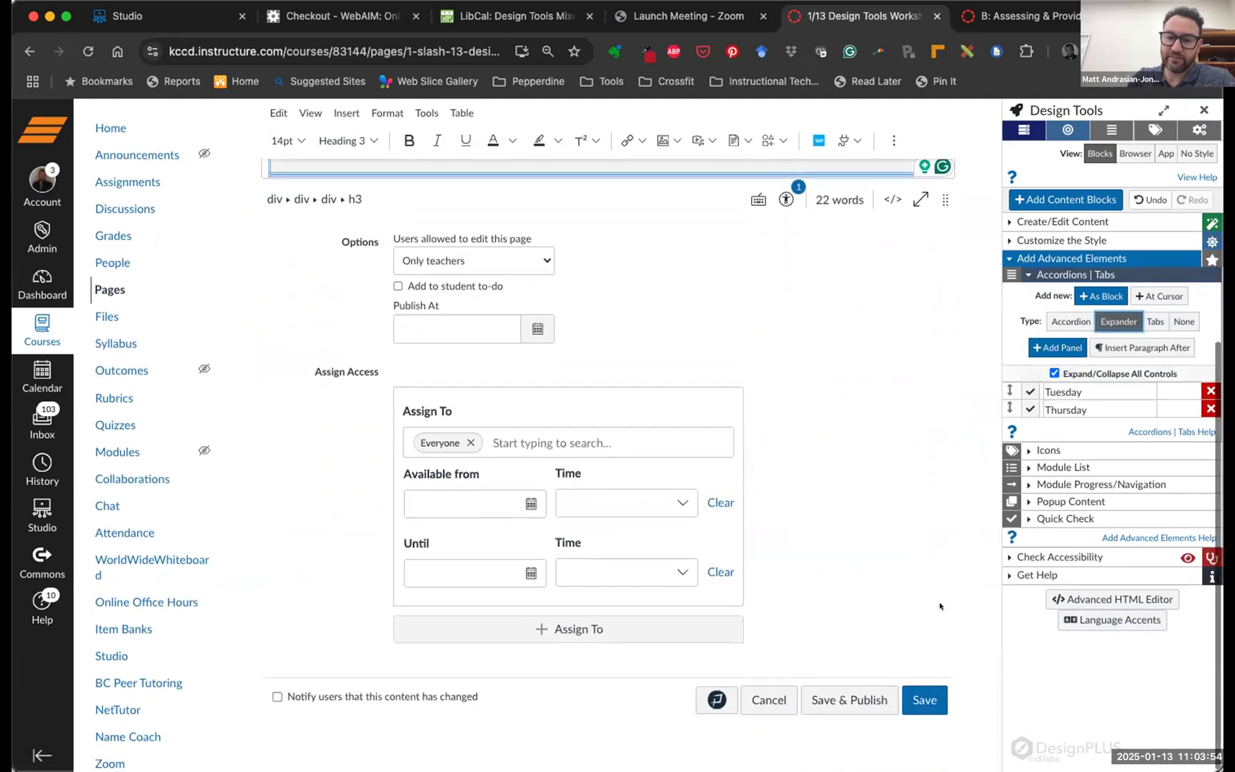
pyautogui.click(925, 698)
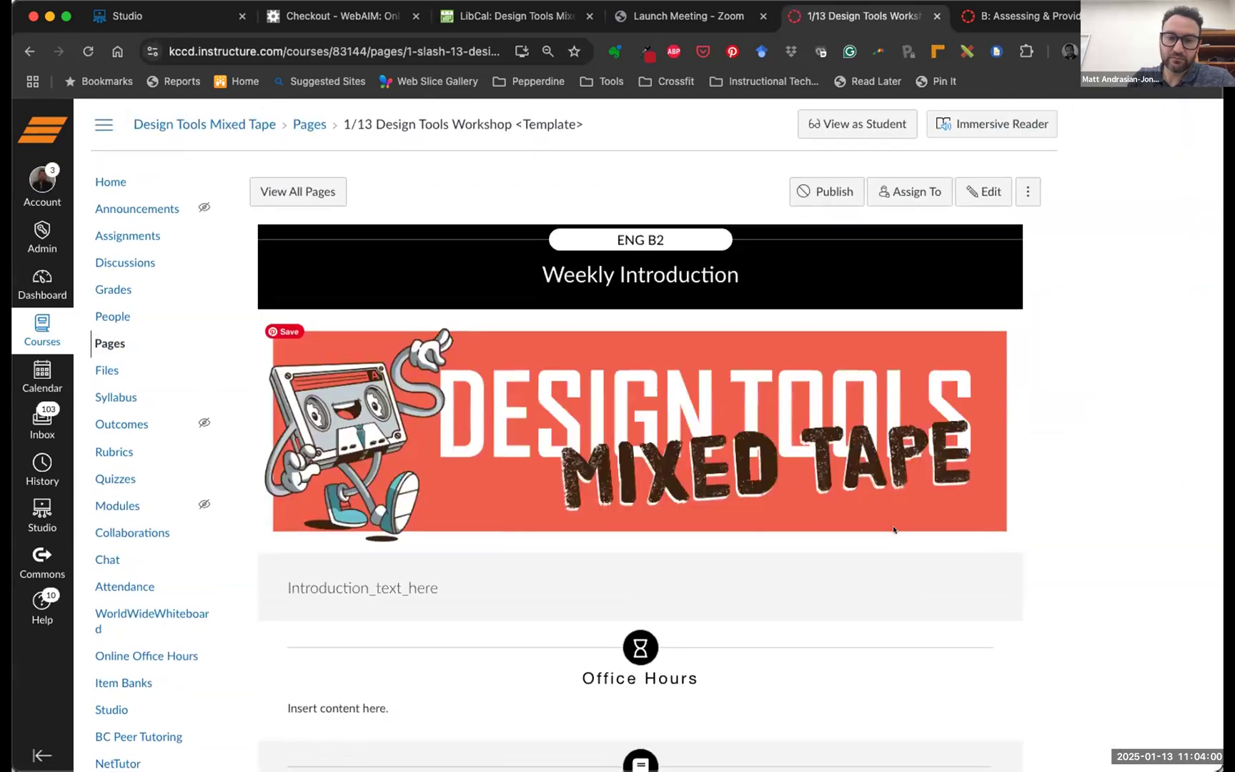
pyautogui.scroll(-6, 894, 528)
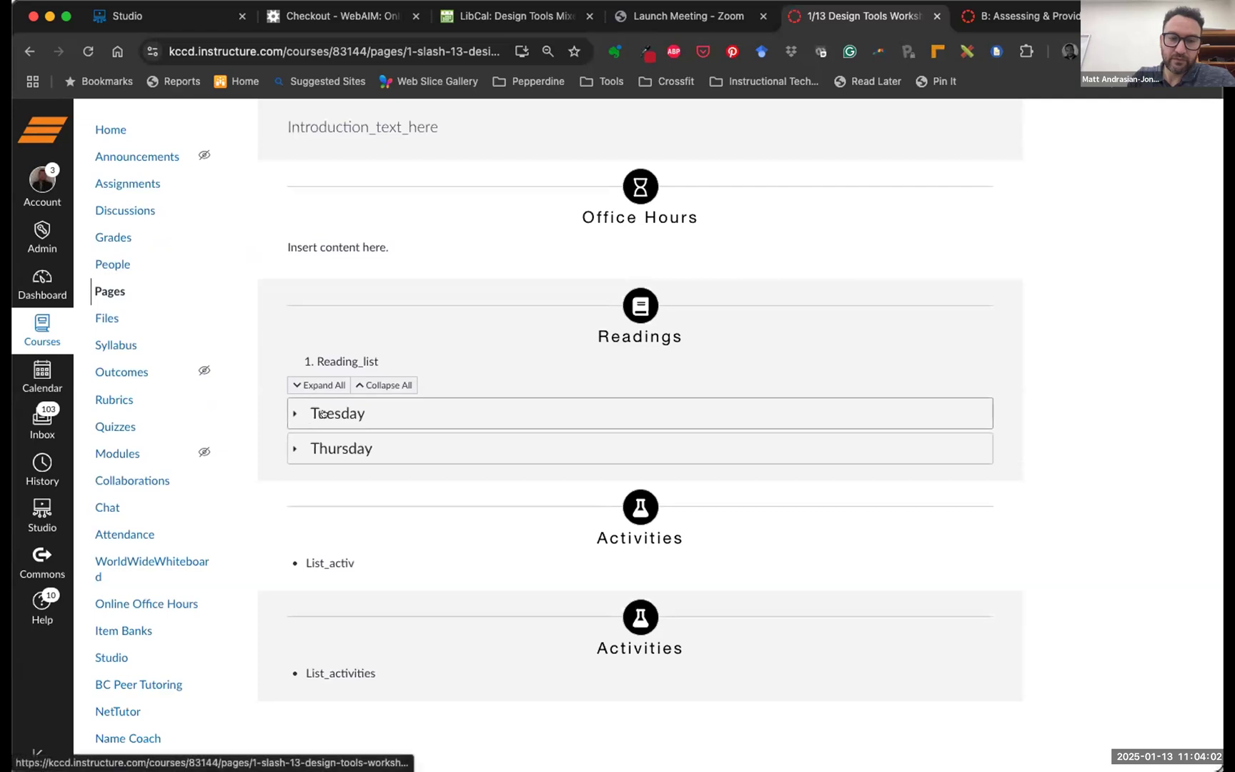
pyautogui.click(323, 413)
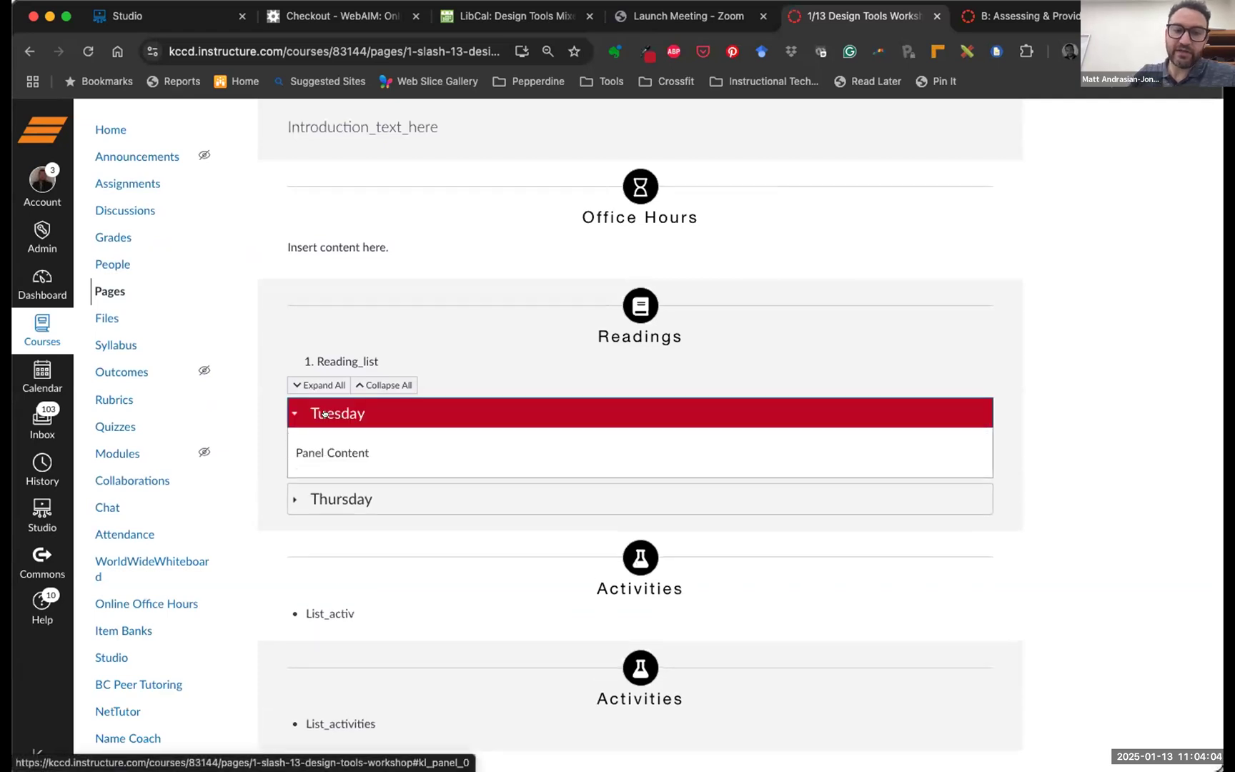
pyautogui.click(356, 499)
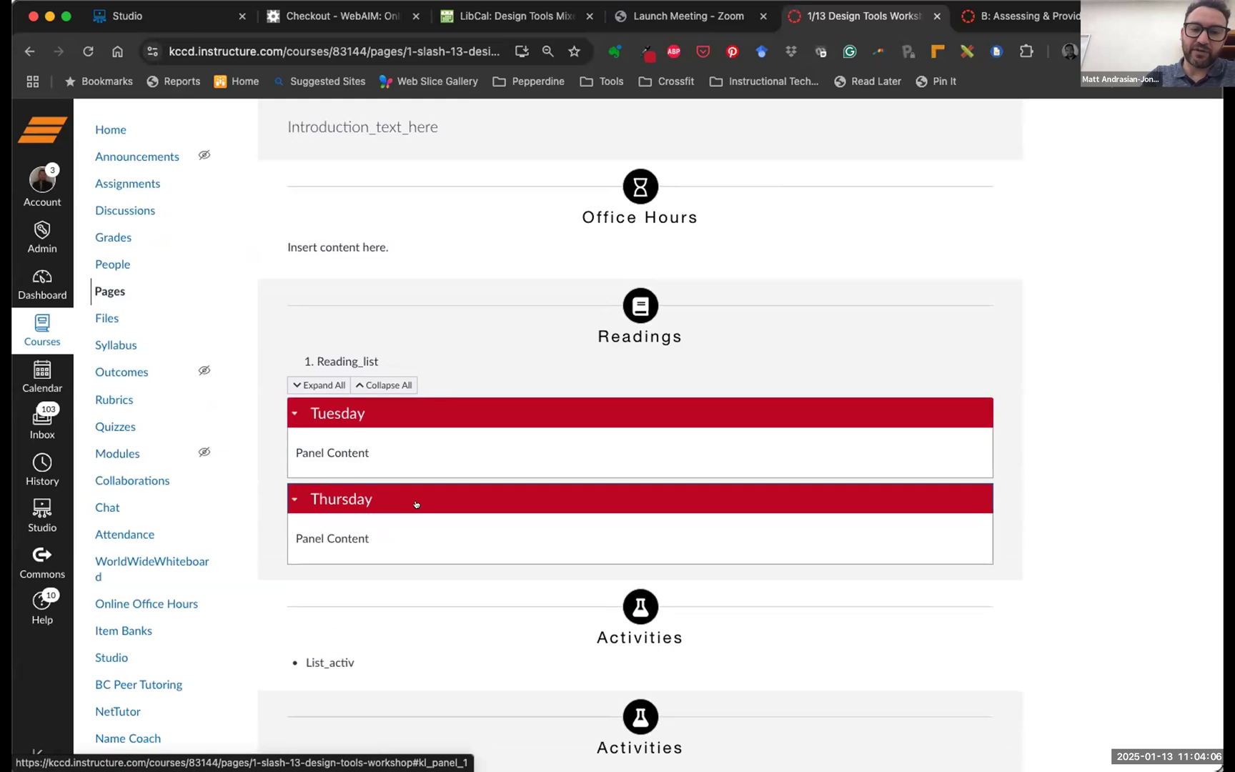
pyautogui.click(386, 383)
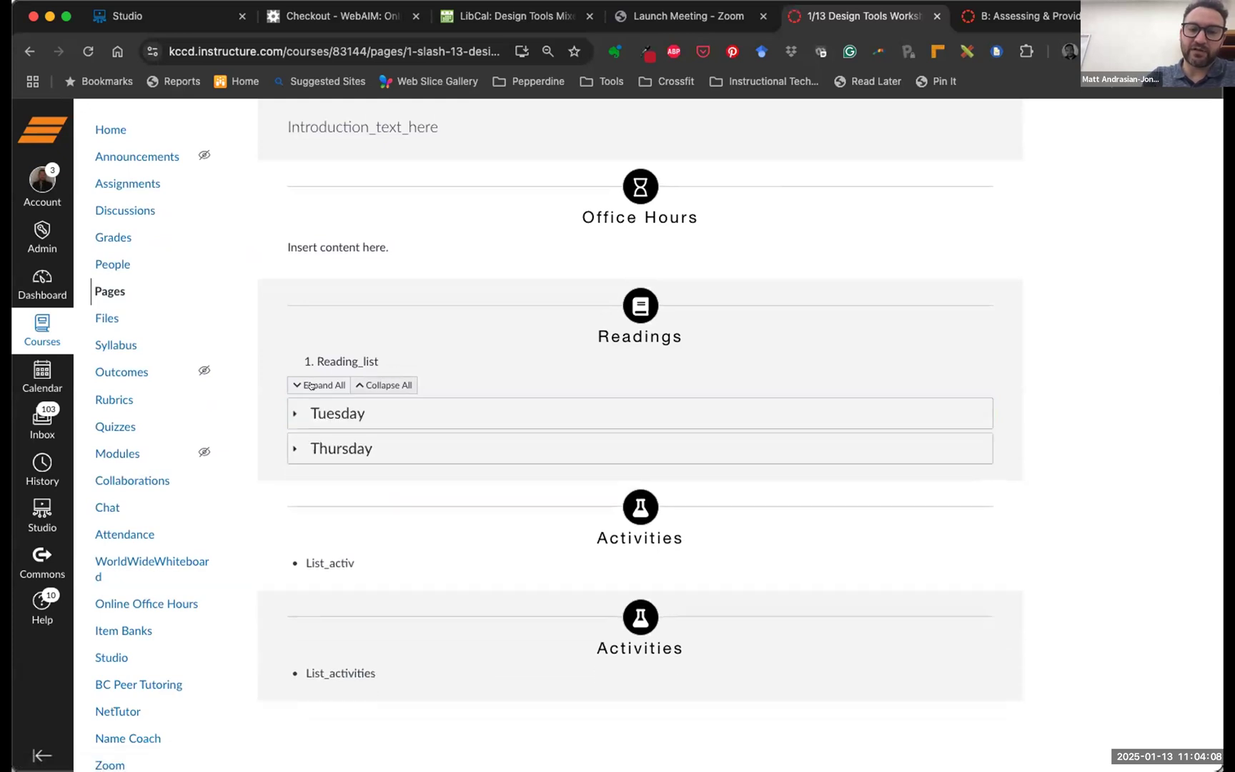
pyautogui.click(309, 381)
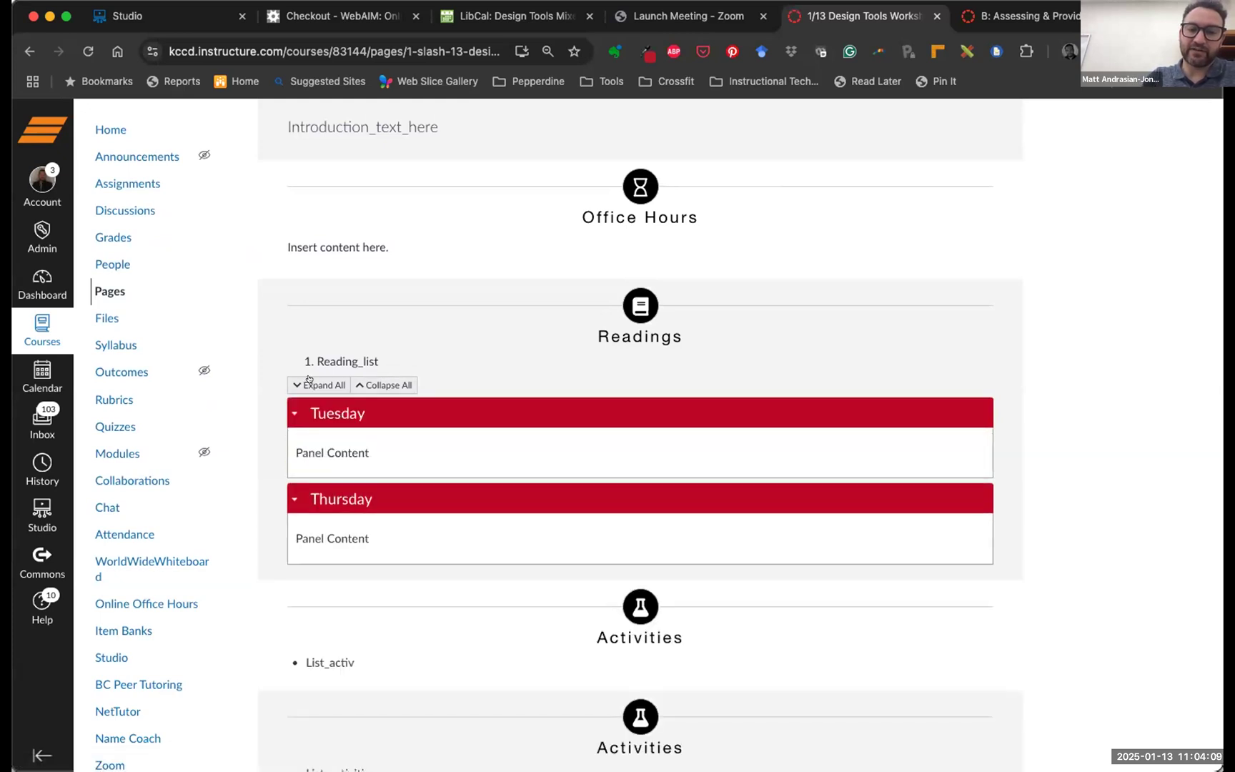
pyautogui.click(377, 390)
pyautogui.click(357, 449)
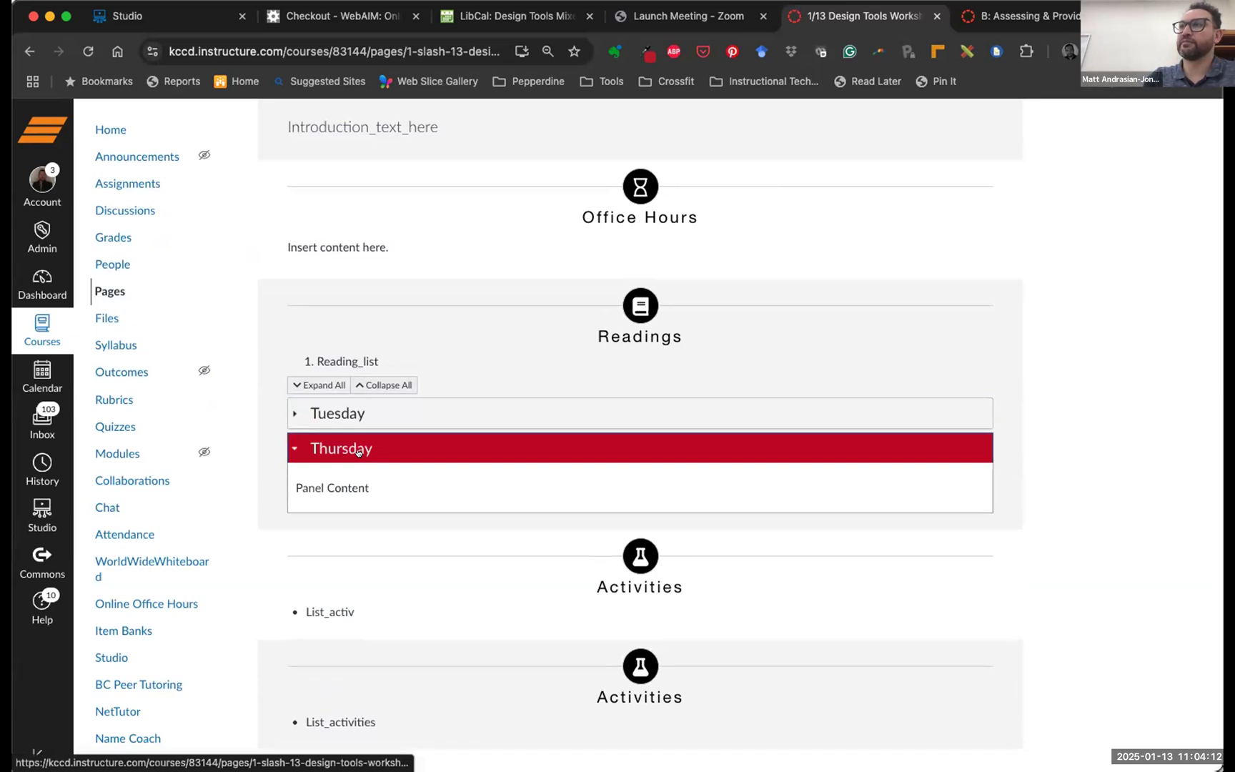
pyautogui.click(388, 386)
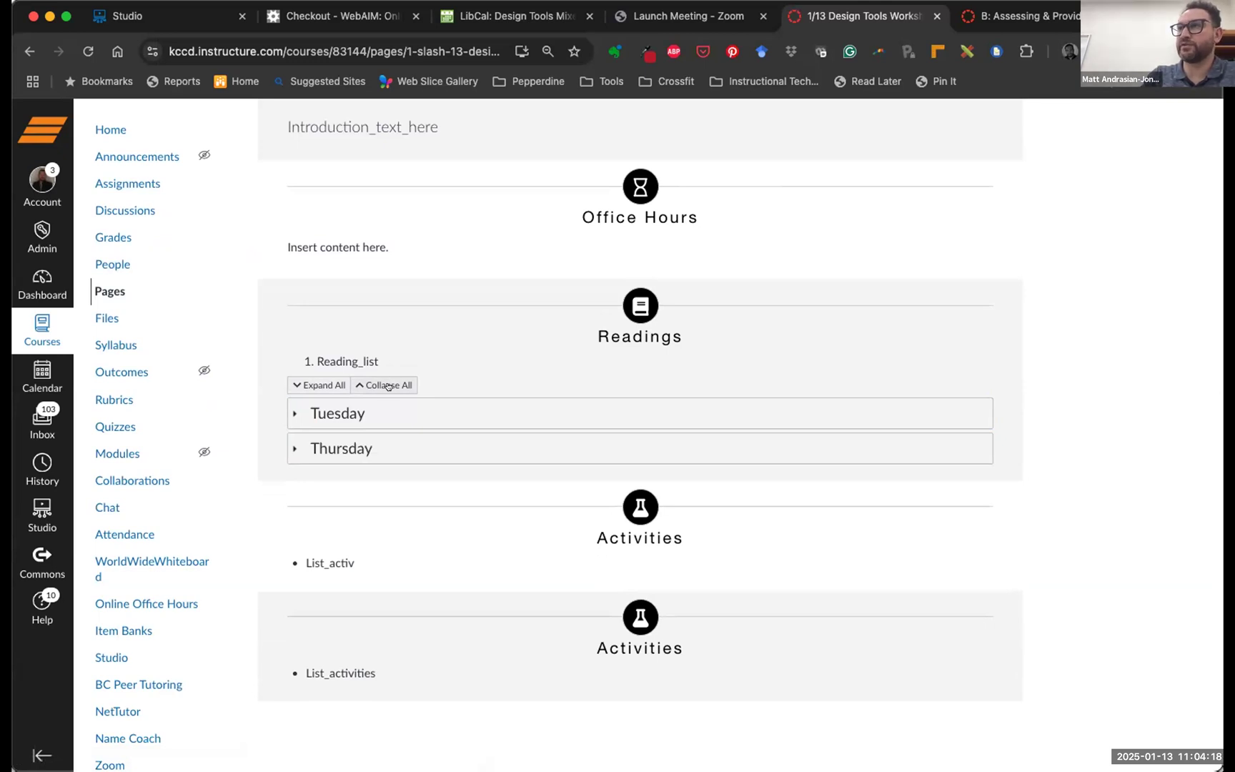
pyautogui.scroll(3, 756, 306)
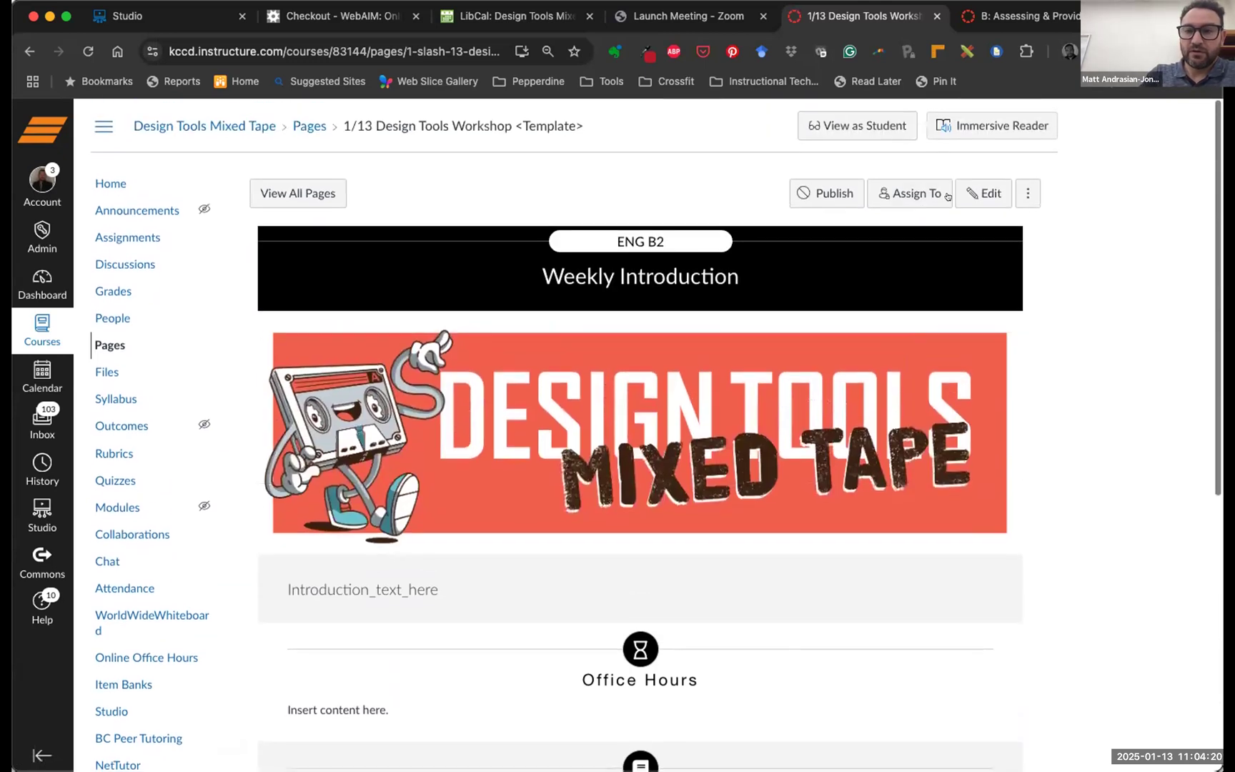
# Reopen the editor, change the Tuesday/Thursday expander to Tabs, and save the page
pyautogui.click(979, 189)
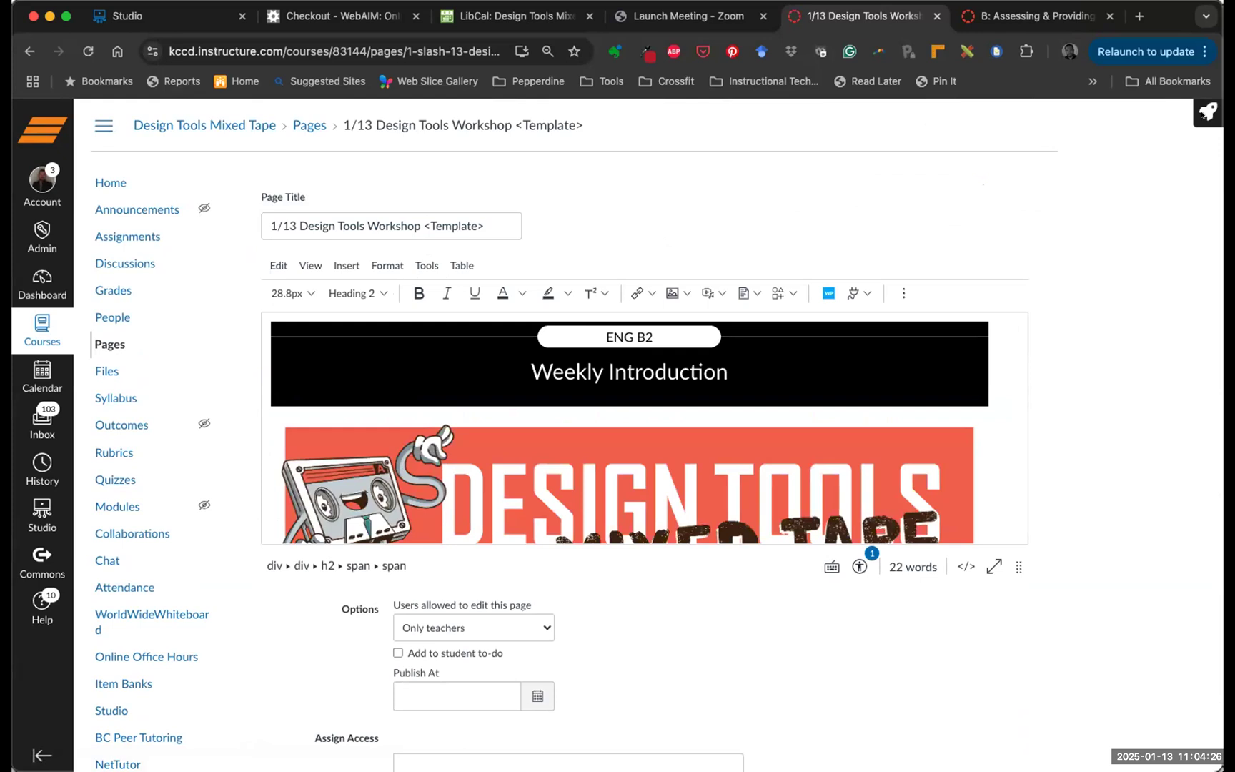
pyautogui.click(1140, 113)
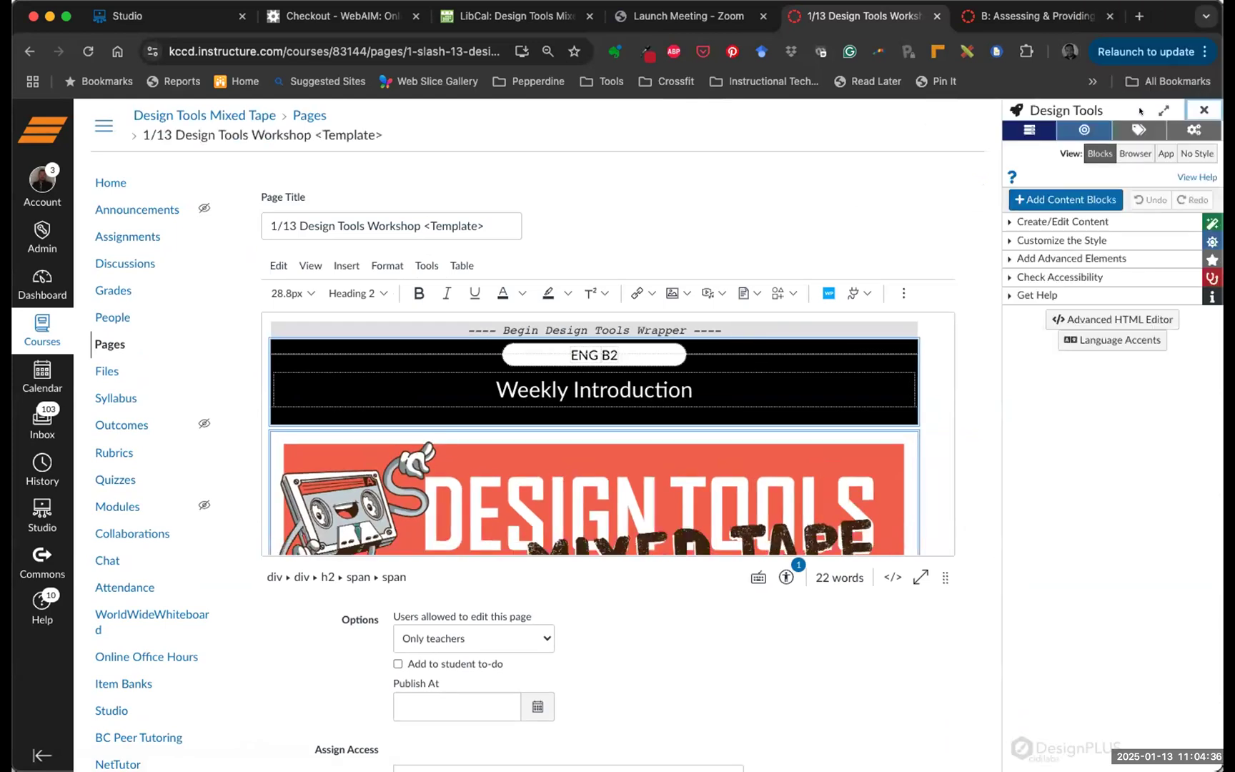
pyautogui.click(1029, 258)
pyautogui.click(1036, 273)
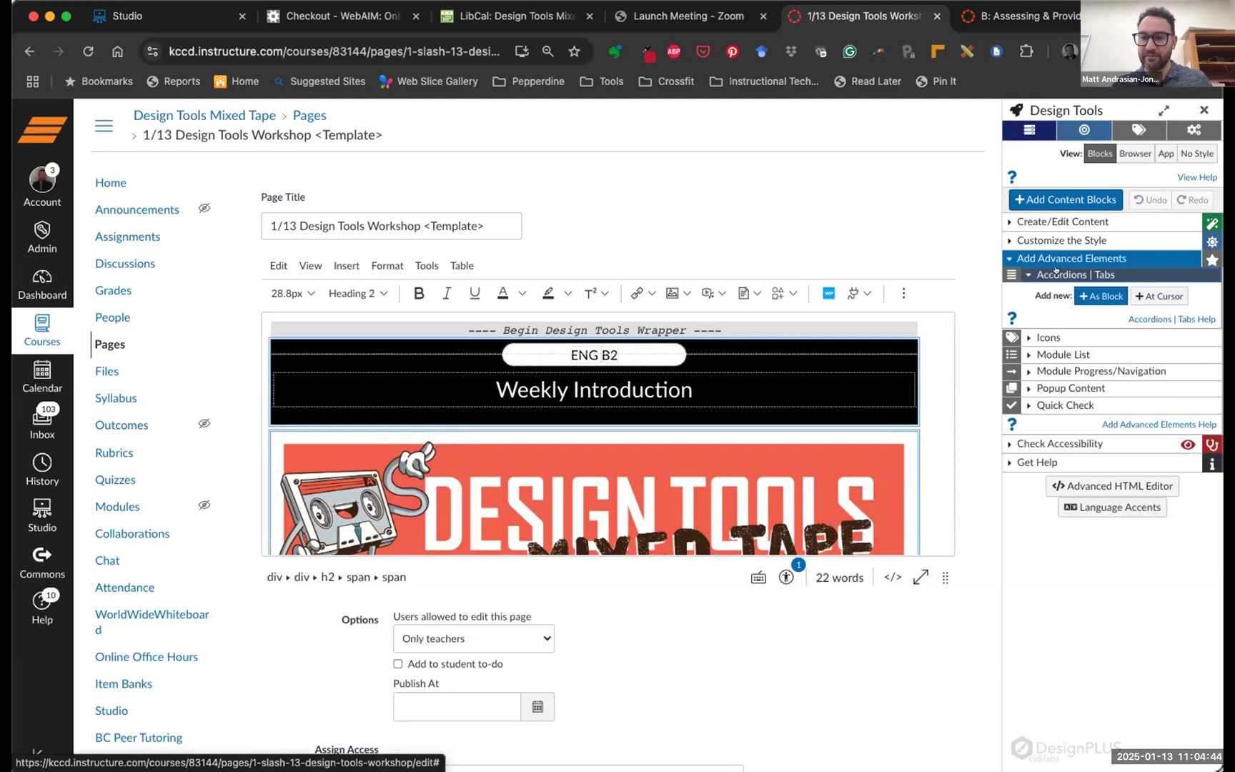
pyautogui.scroll(-5, 857, 400)
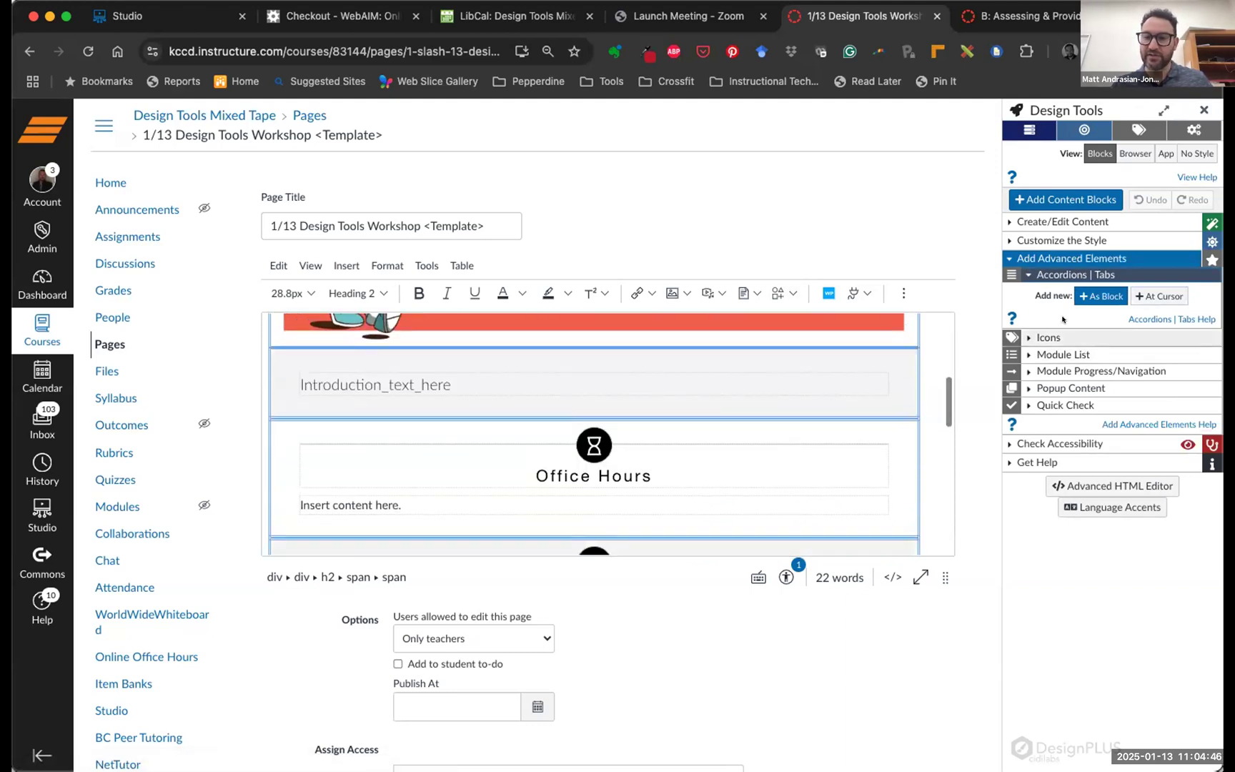
pyautogui.scroll(-5, 365, 387)
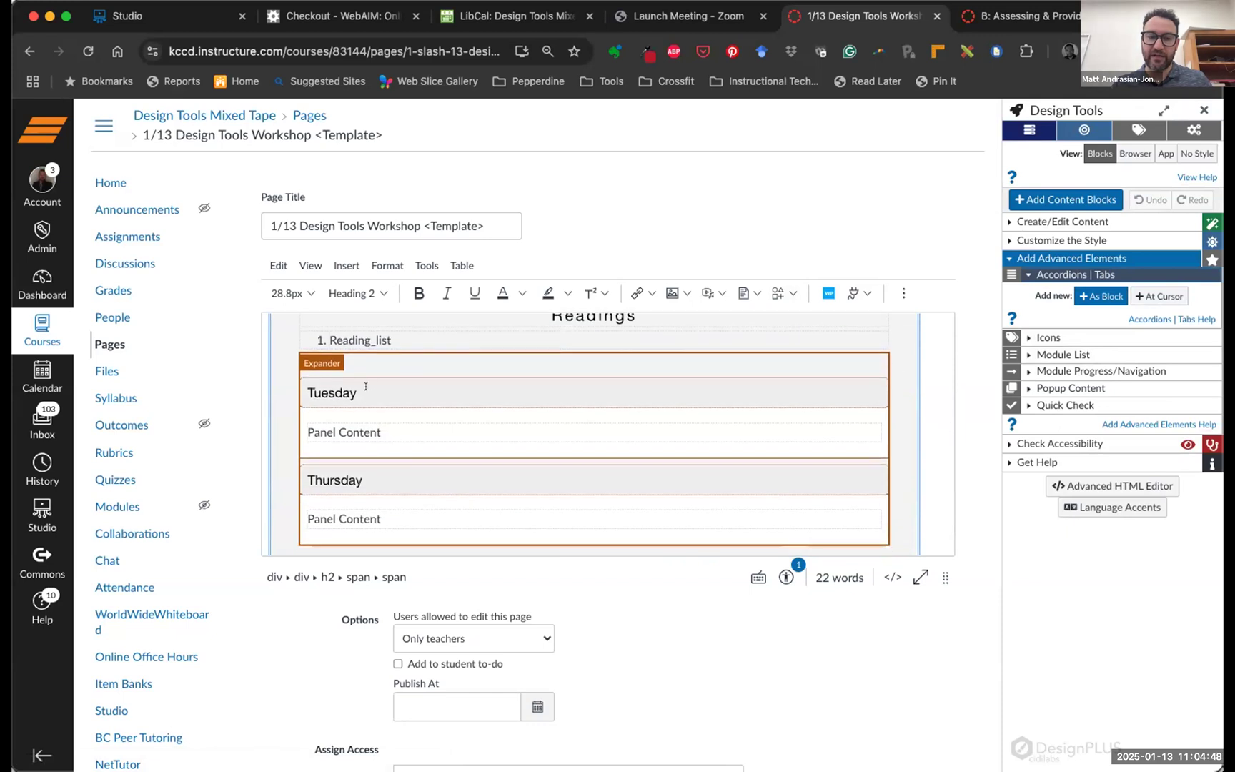
pyautogui.click(358, 390)
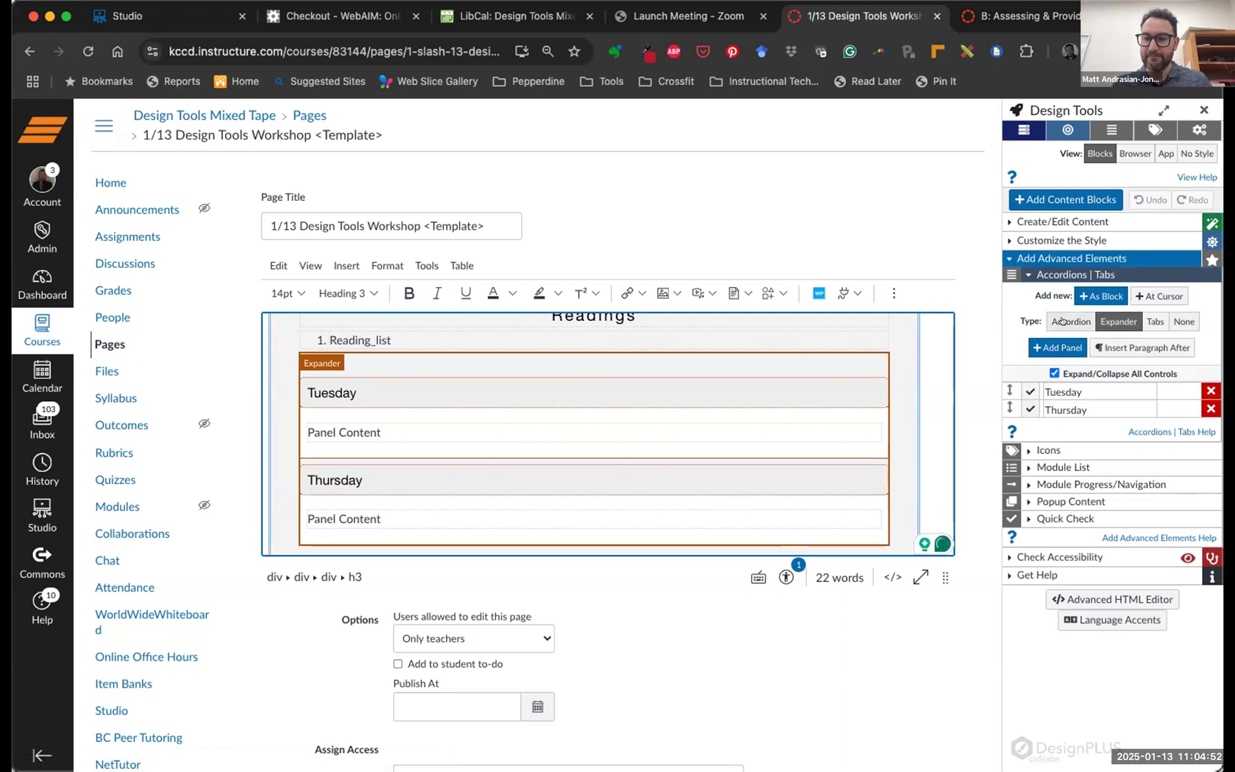
pyautogui.click(1153, 321)
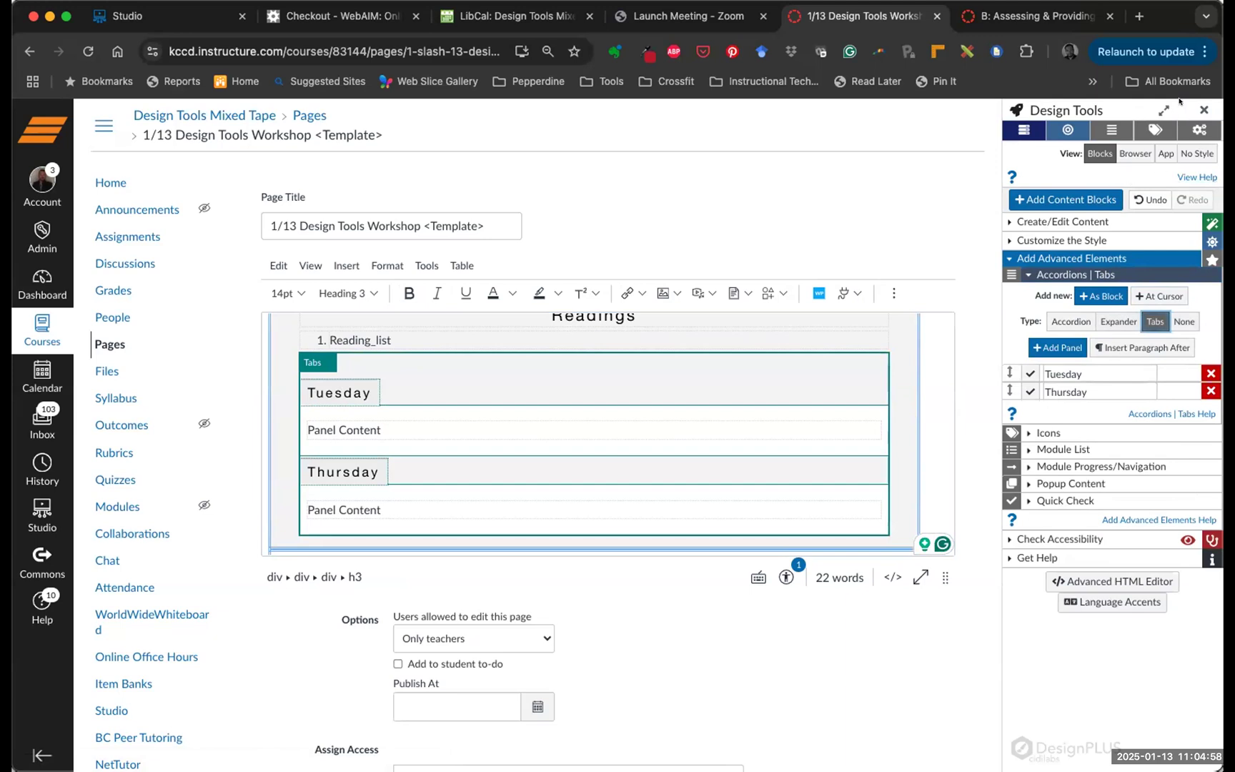
pyautogui.scroll(-6, 947, 552)
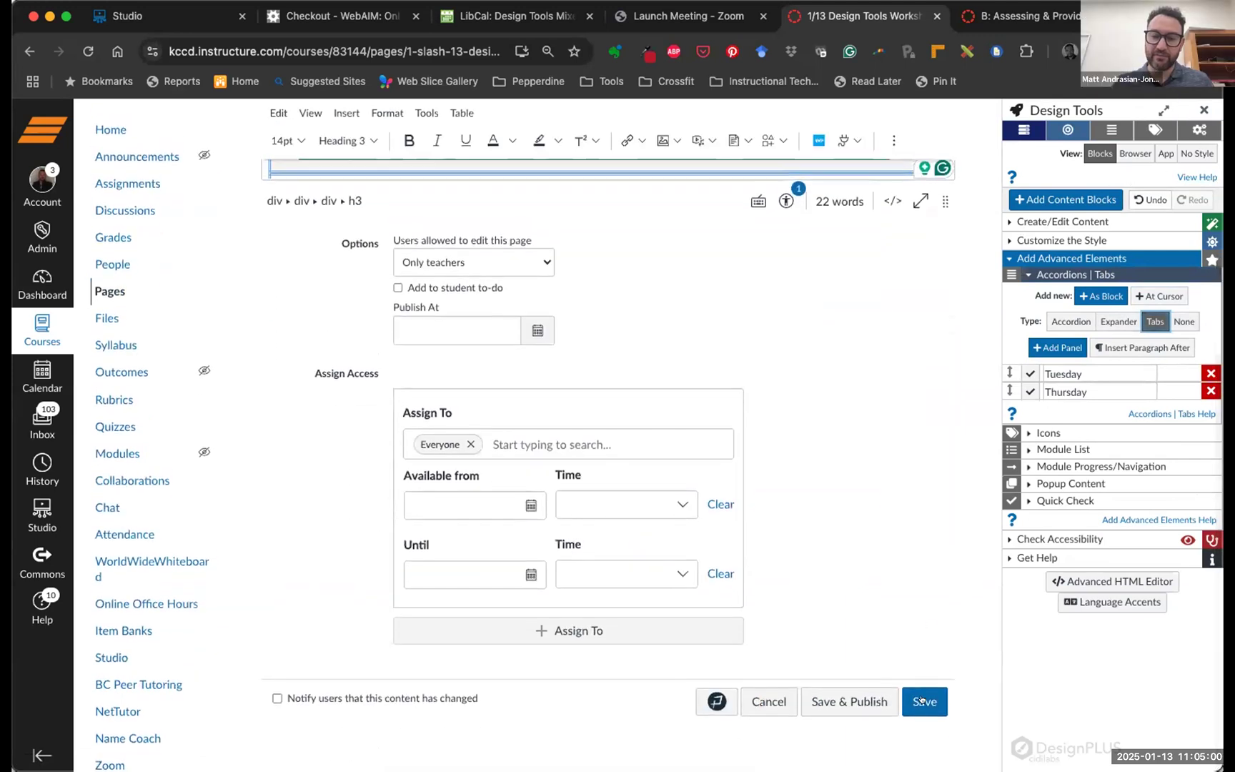
pyautogui.click(926, 694)
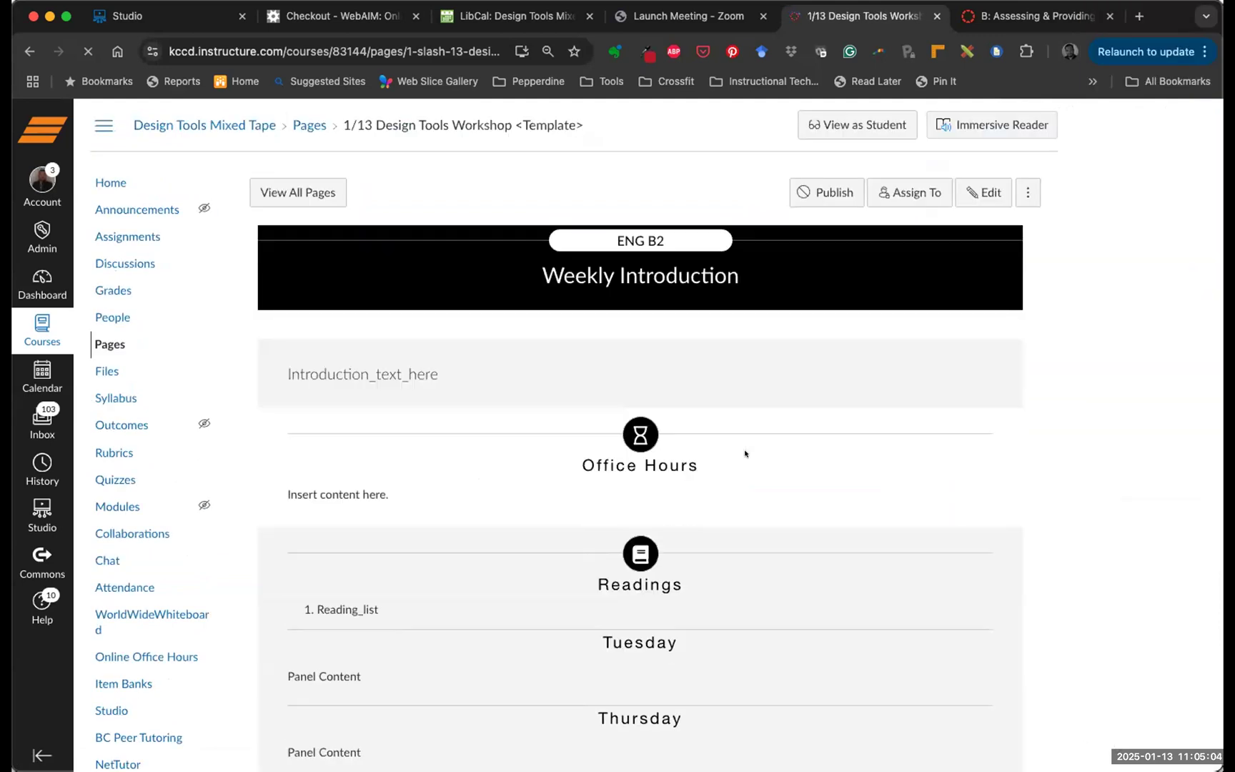
pyautogui.scroll(-6, 800, 464)
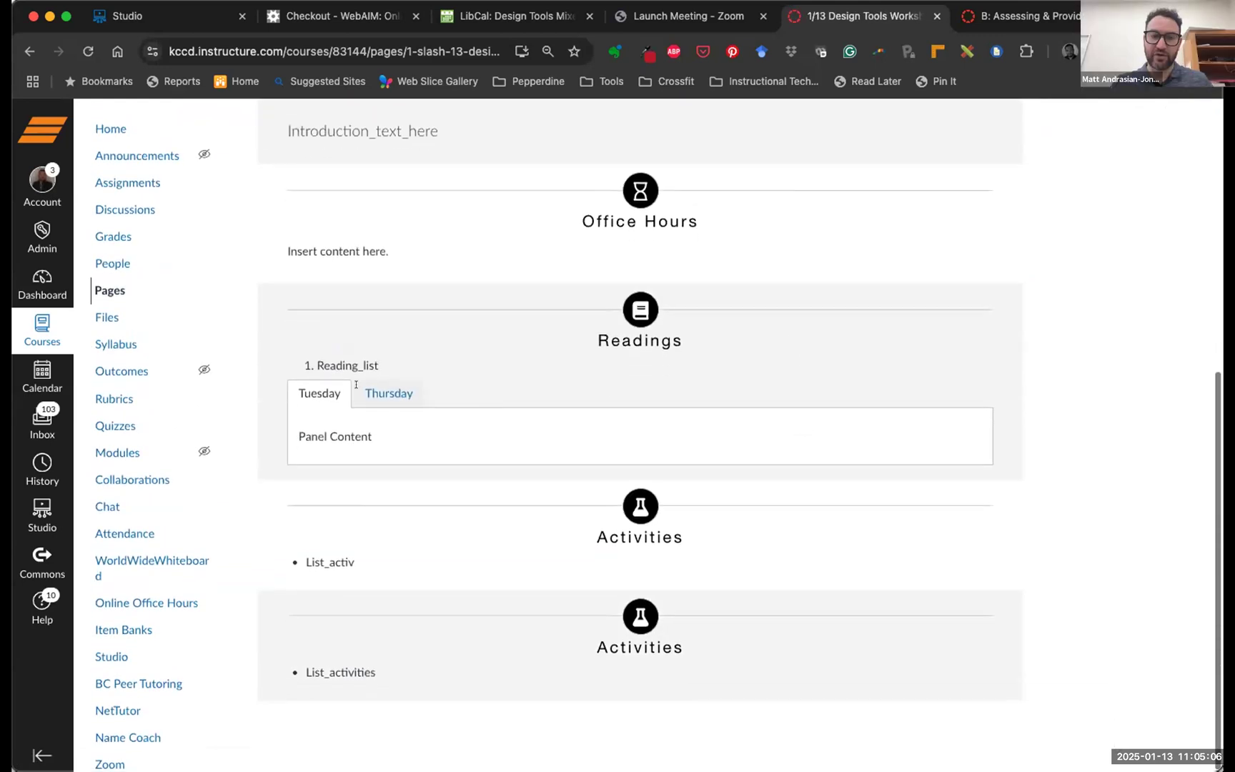
pyautogui.click(404, 389)
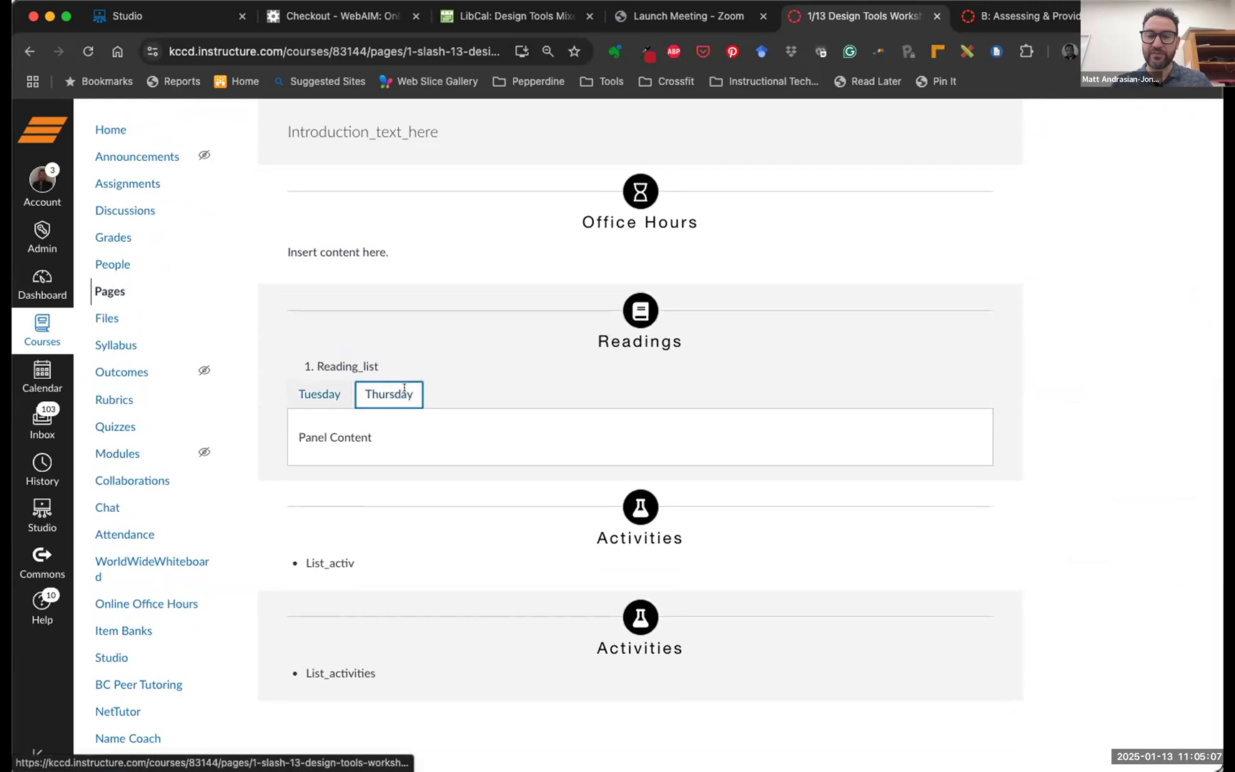
pyautogui.click(300, 392)
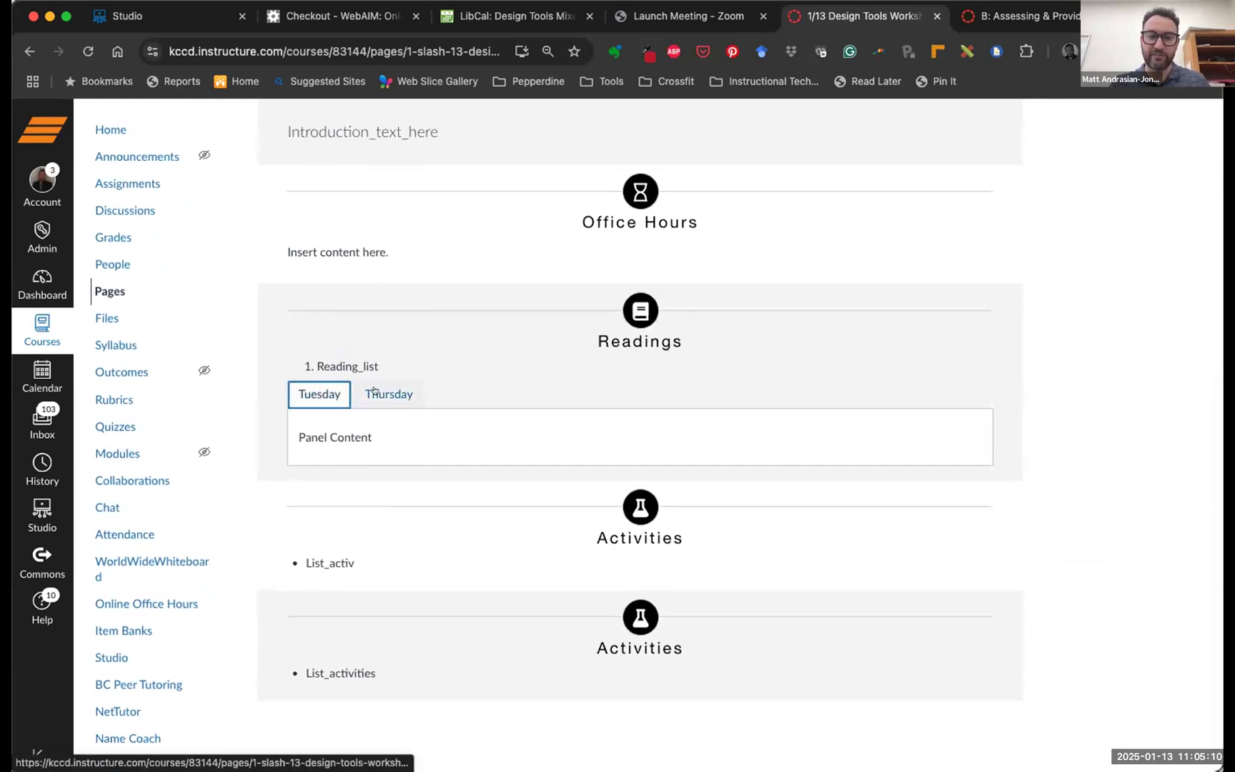
pyautogui.click(373, 391)
pyautogui.click(318, 390)
pyautogui.click(382, 392)
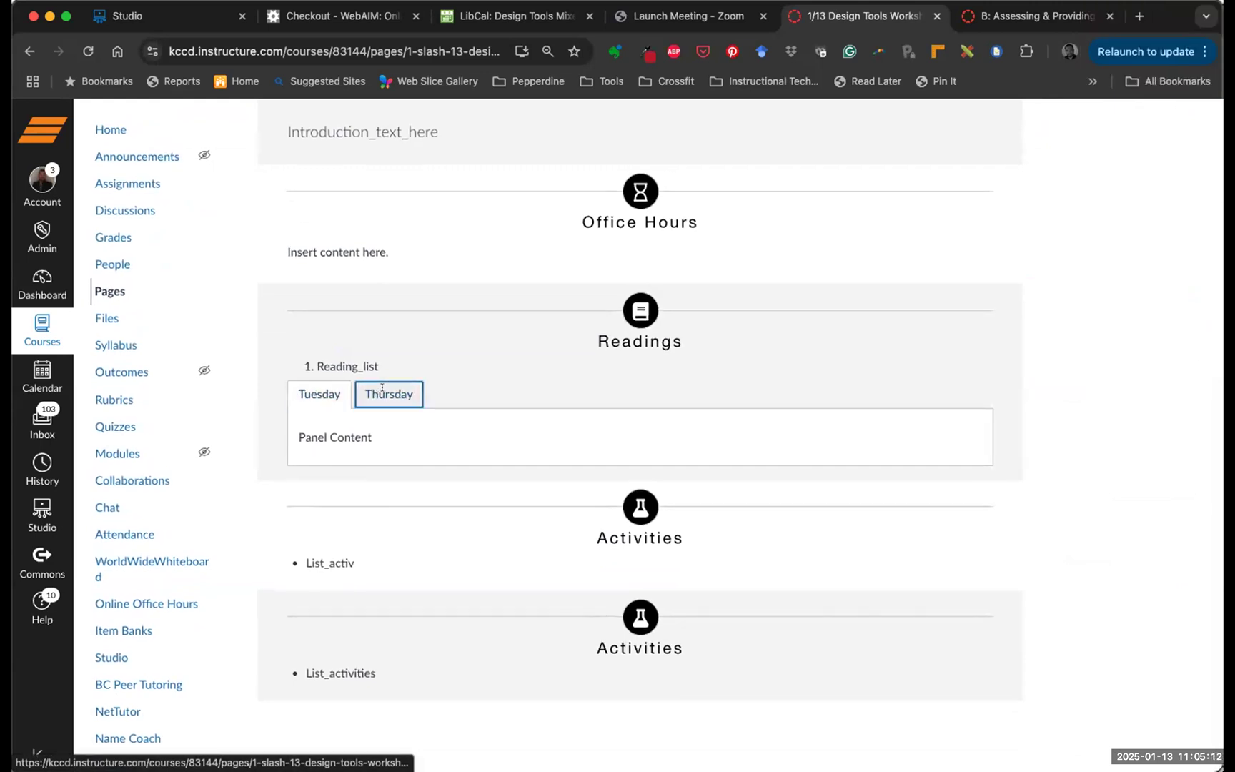
pyautogui.click(306, 391)
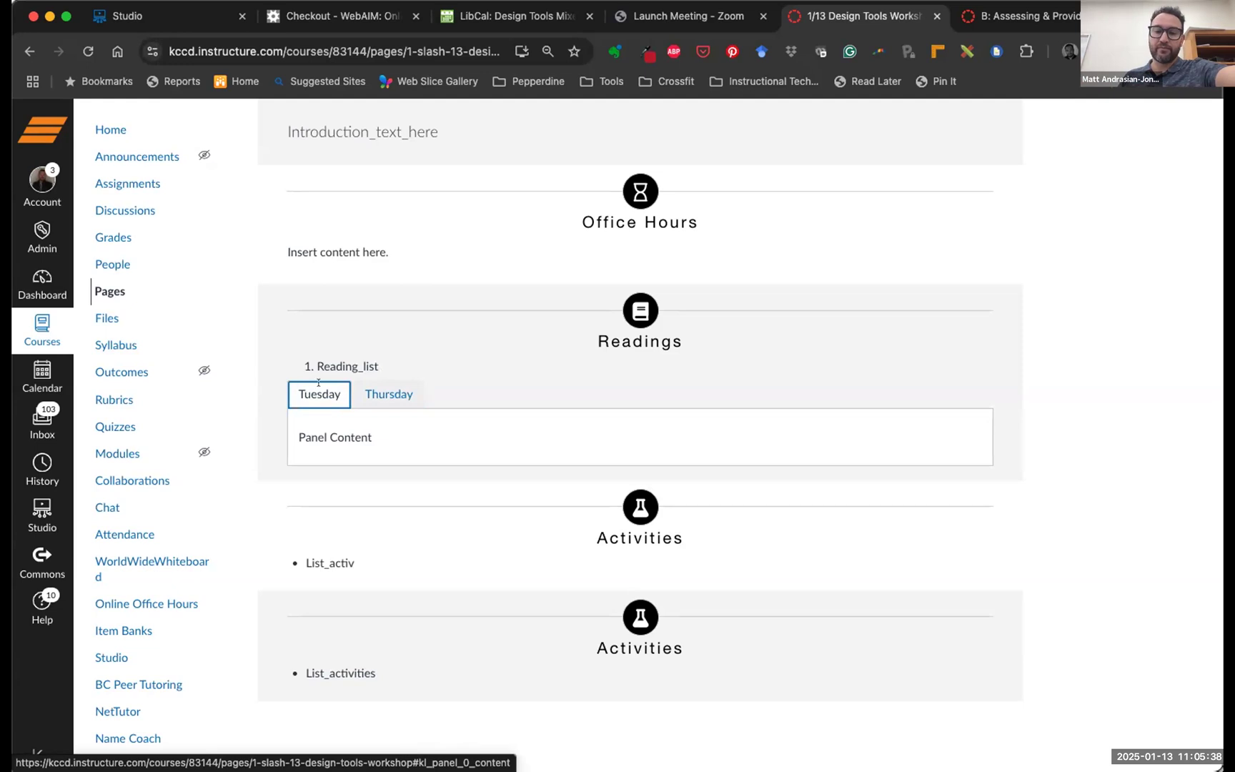
pyautogui.scroll(10, 838, 389)
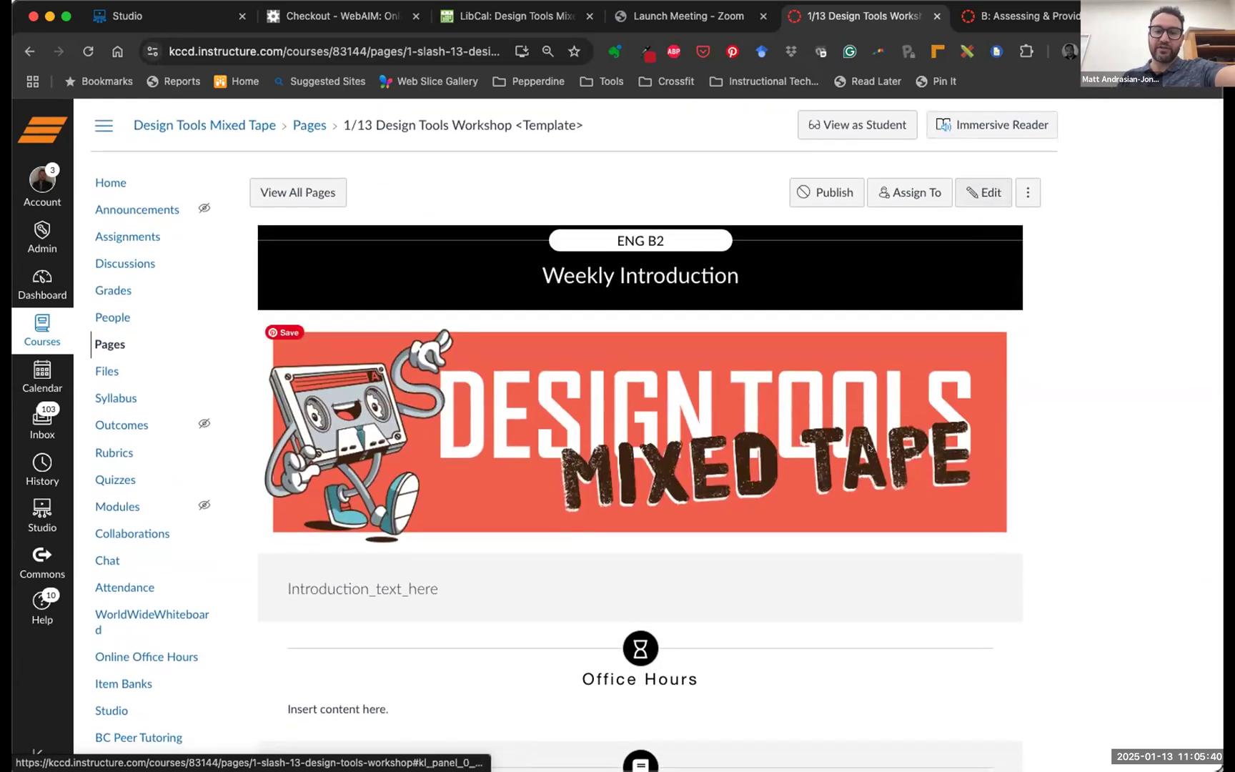
pyautogui.scroll(-6, 620, 422)
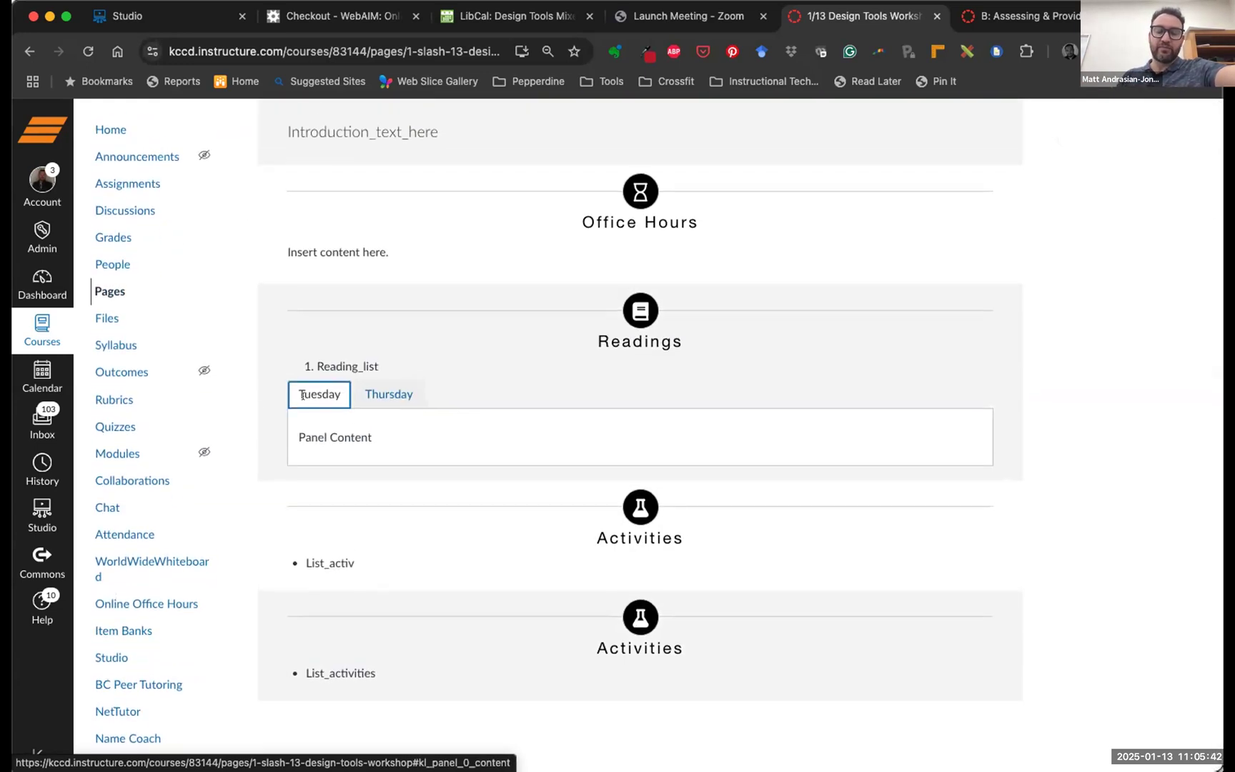
pyautogui.scroll(6, 836, 372)
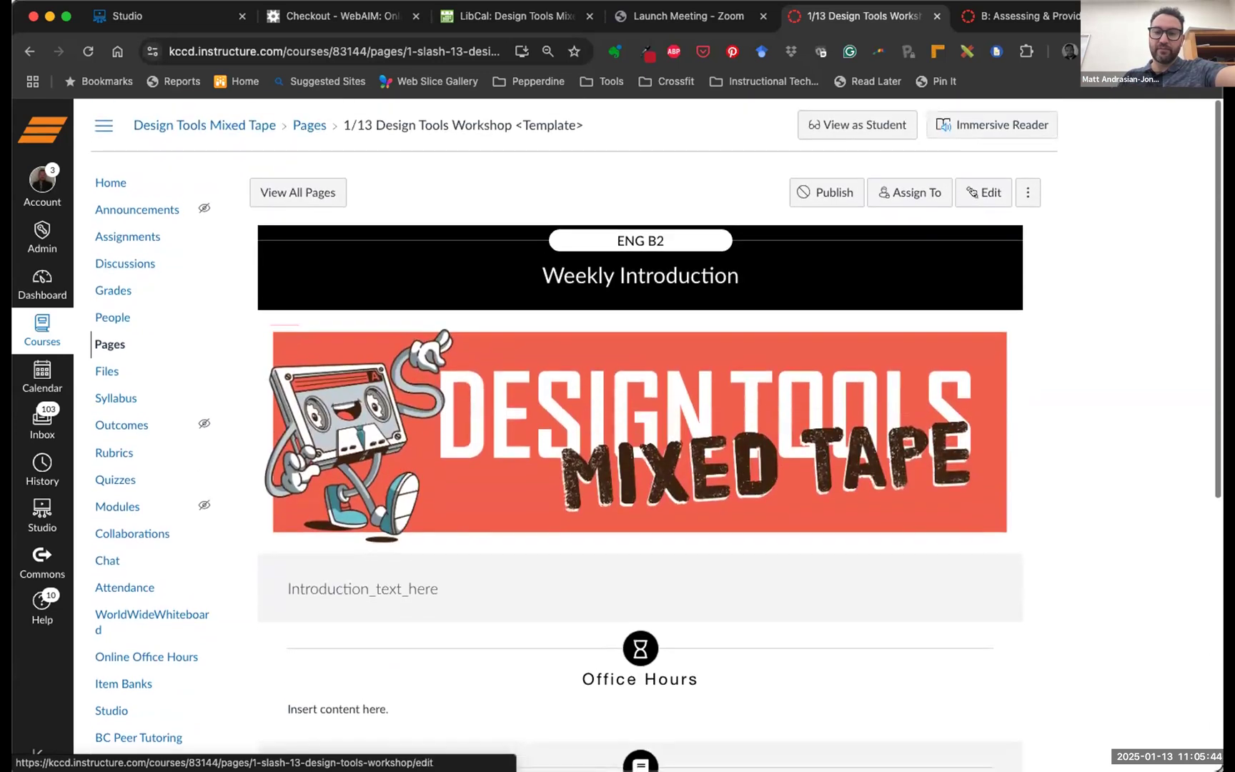
# Reopen the editor, select the Tuesday/Thursday tabs block, and make Thursday open by default
pyautogui.click(981, 192)
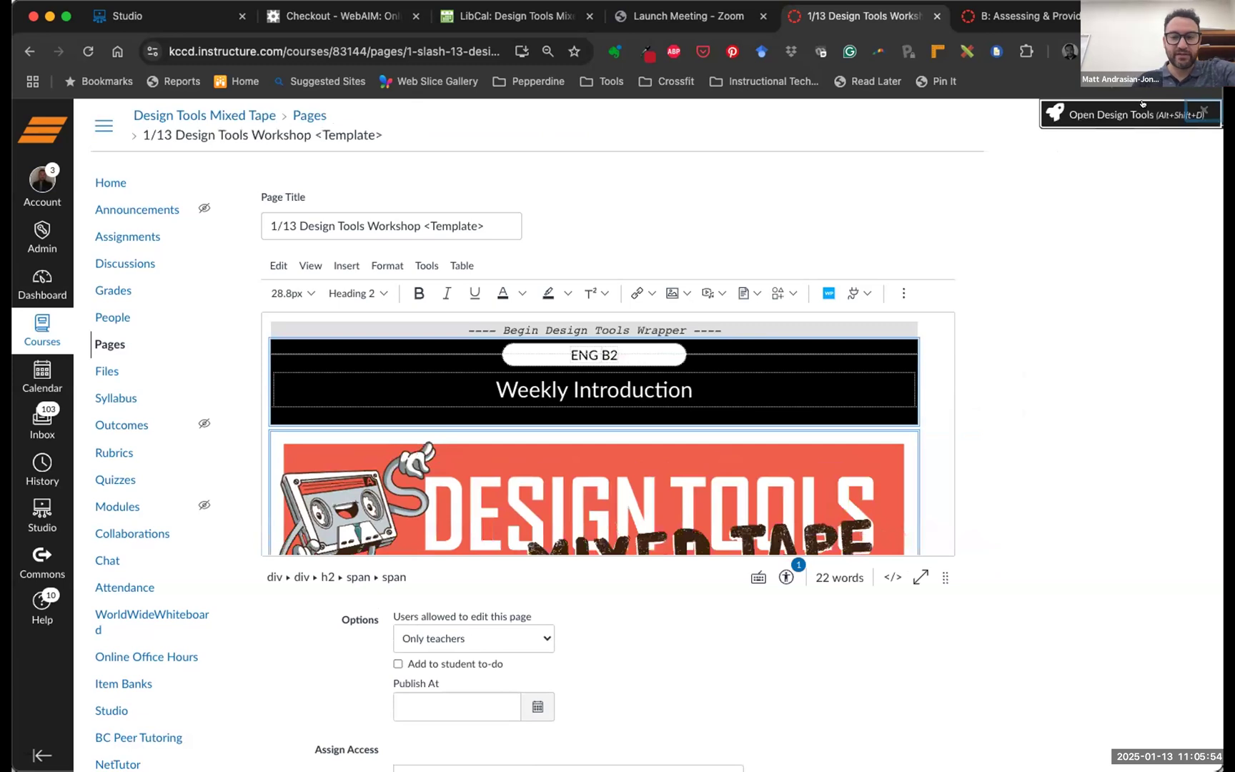
pyautogui.click(1141, 103)
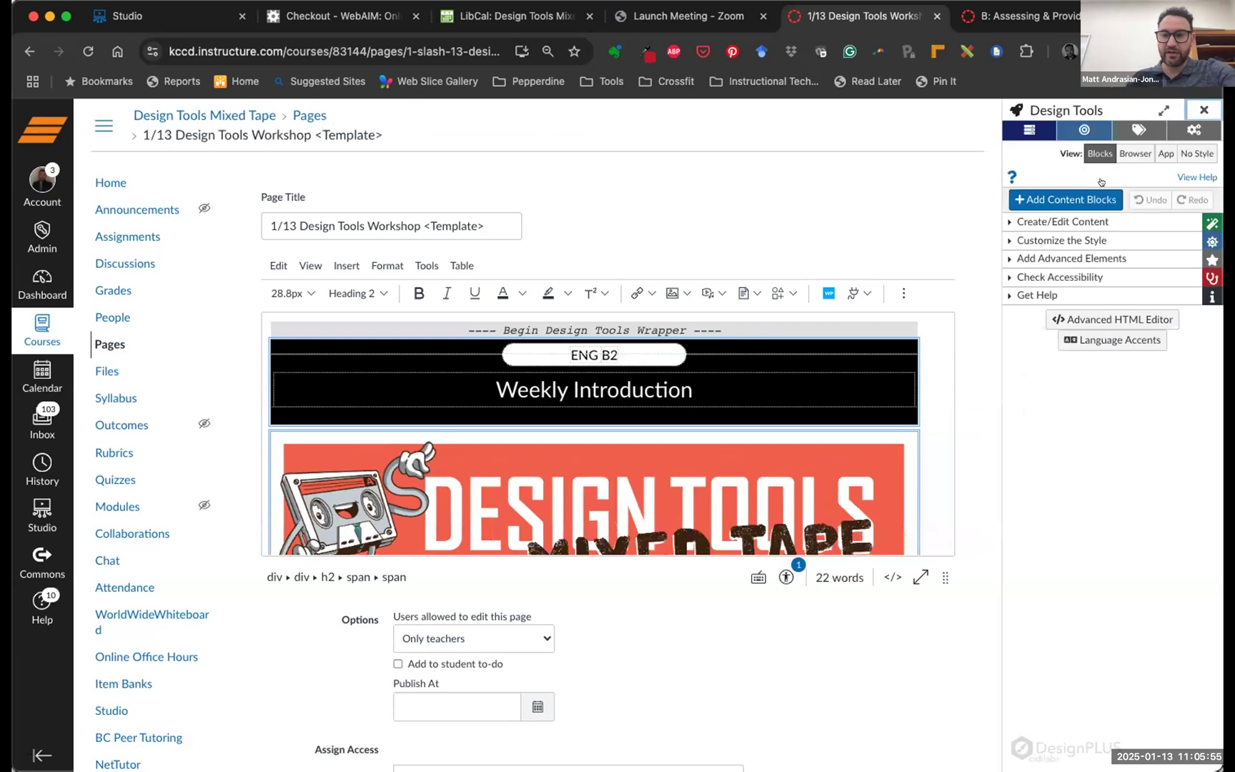
pyautogui.click(1013, 255)
pyautogui.click(1038, 274)
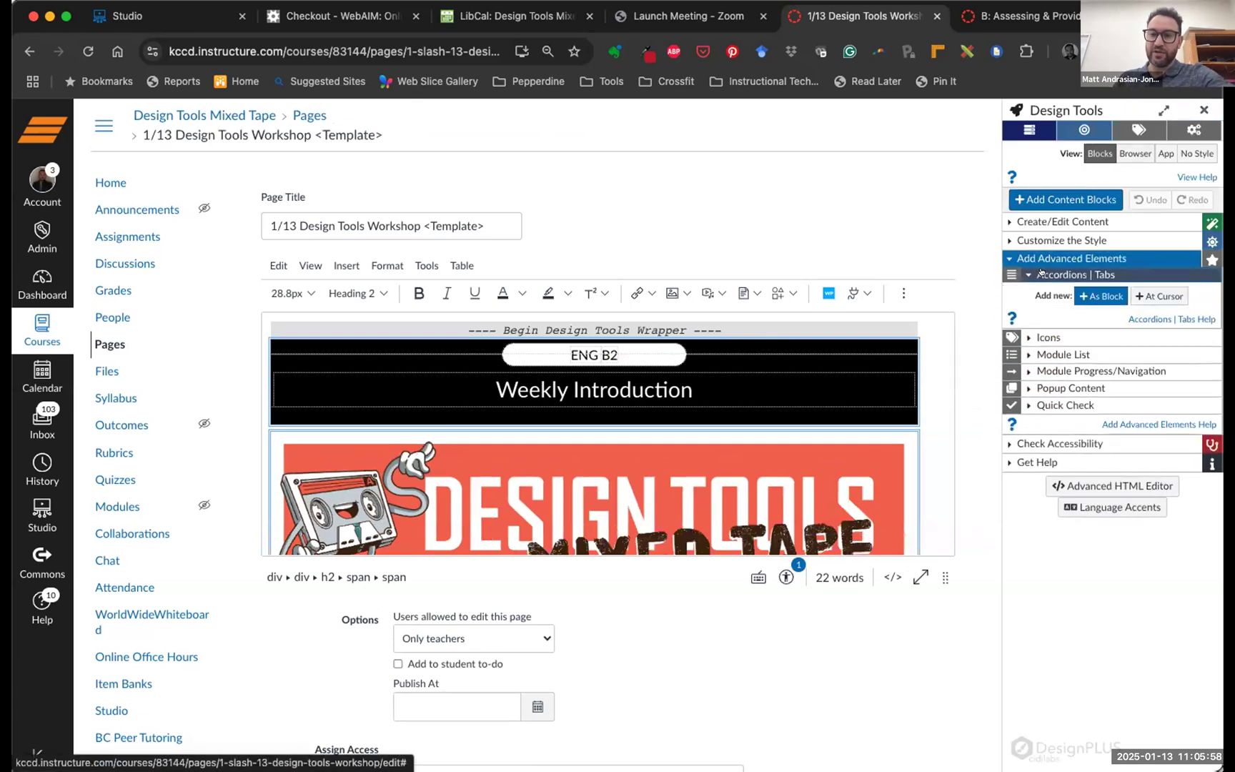
pyautogui.scroll(-5, 777, 423)
pyautogui.scroll(-3, 777, 423)
pyautogui.click(631, 409)
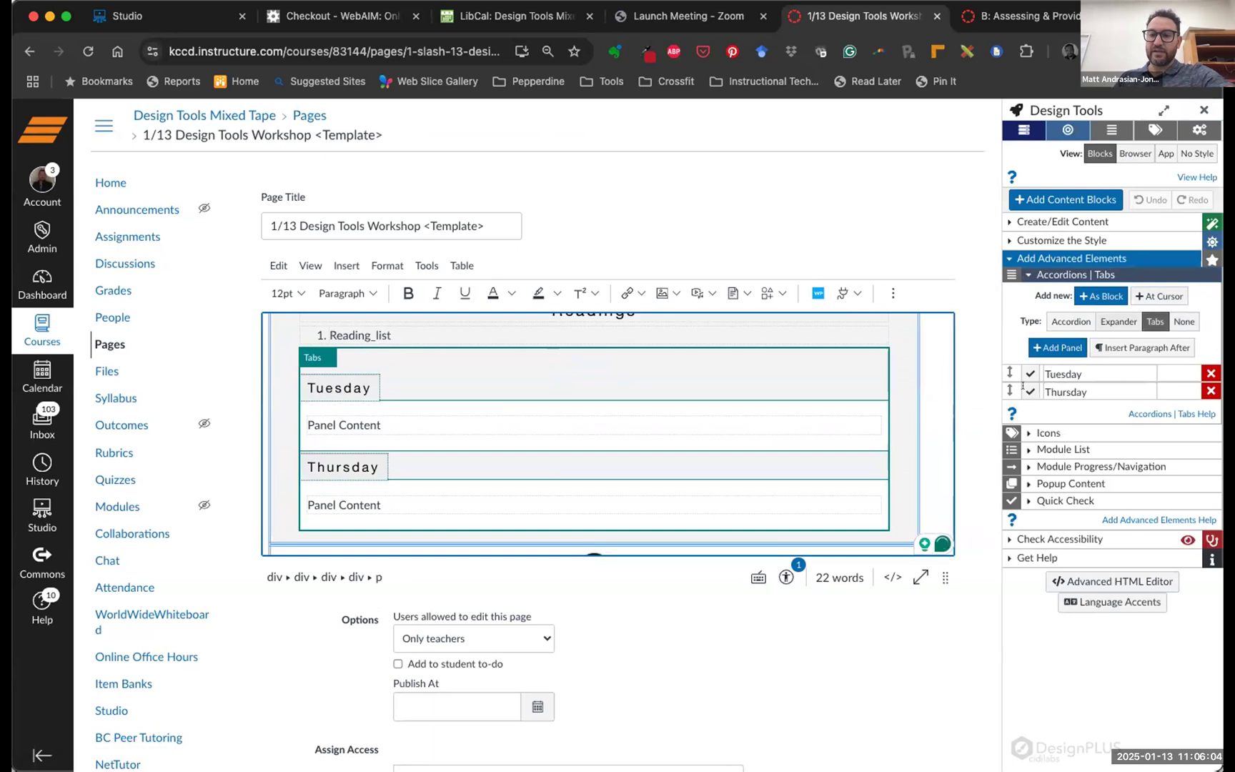
pyautogui.scroll(-1, 1043, 387)
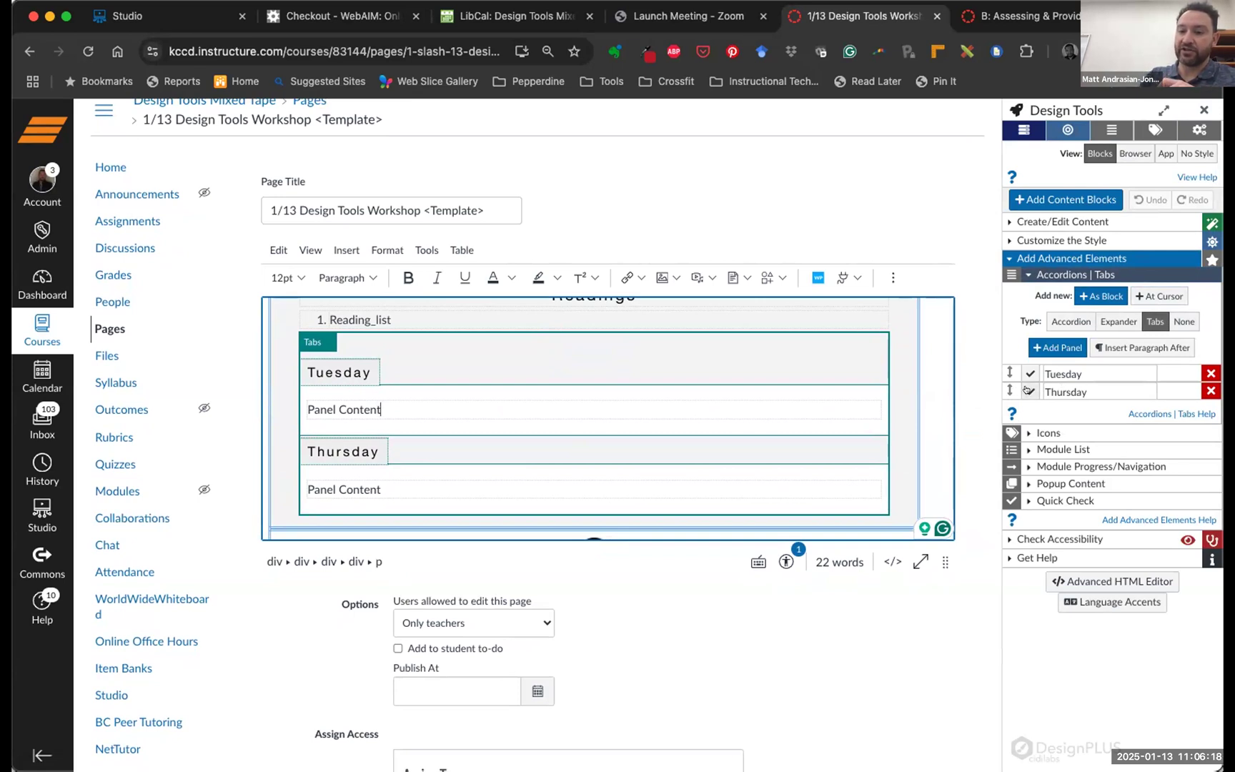
pyautogui.click(1027, 390)
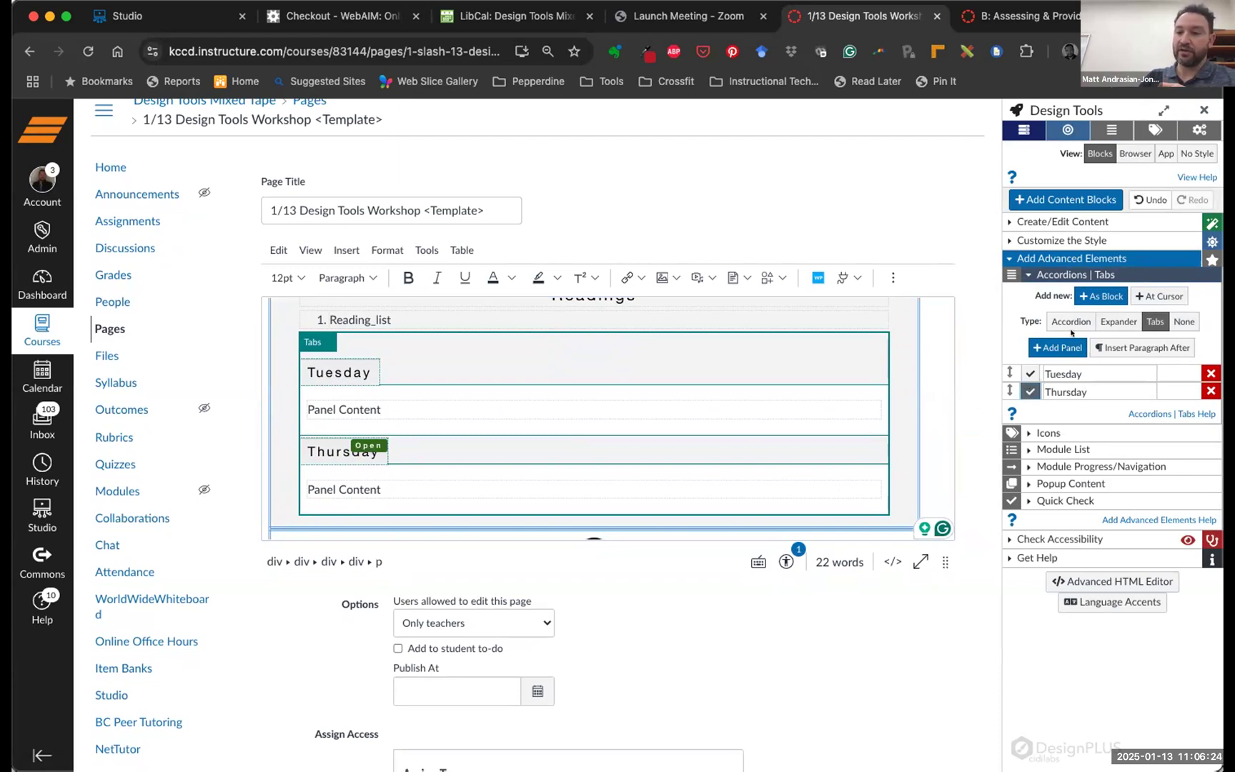
# Switch the Tuesday/Thursday block to Expander and save the template page
pyautogui.click(1118, 320)
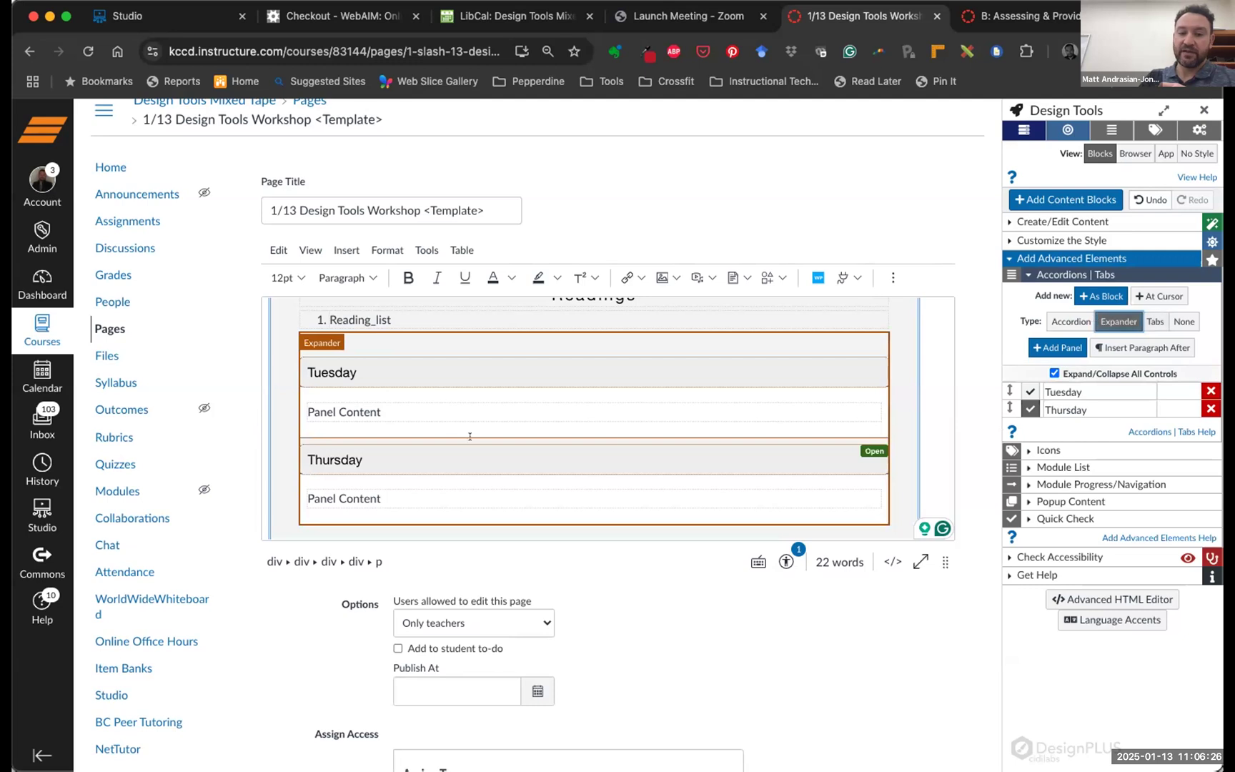
pyautogui.scroll(-1, 500, 435)
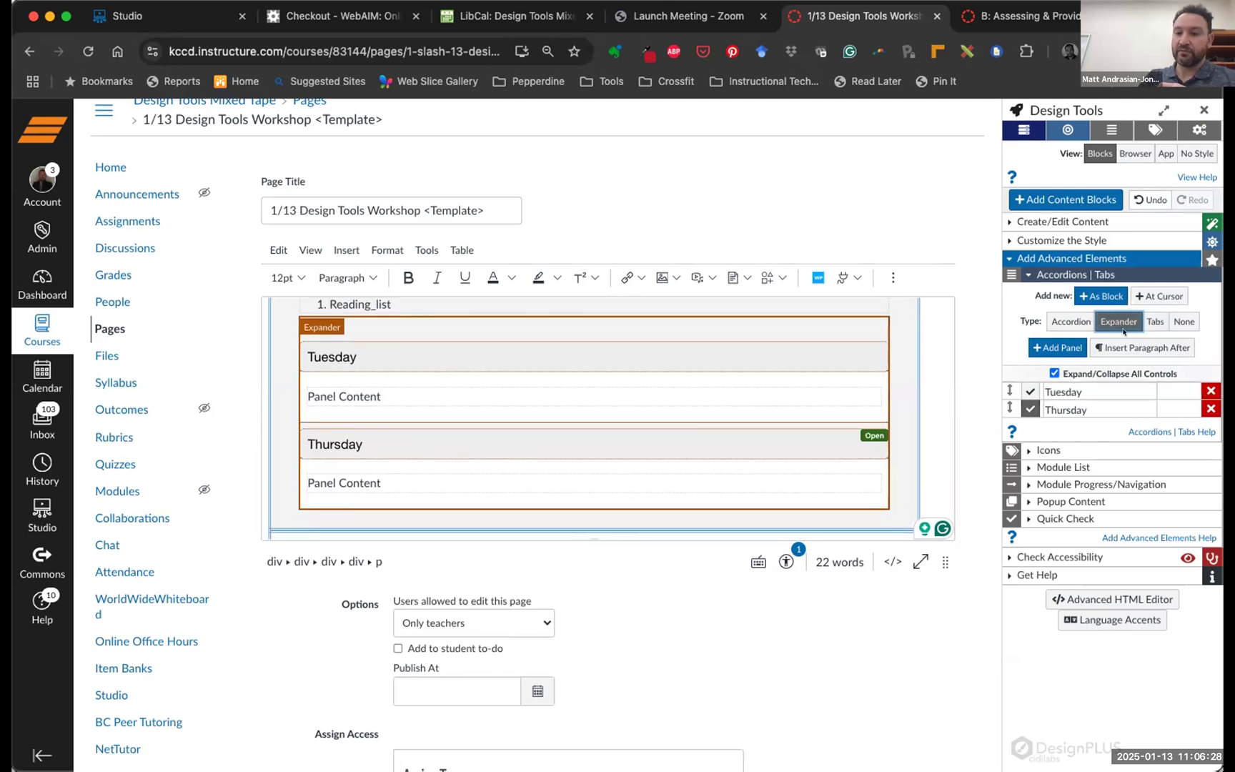
pyautogui.scroll(-5, 968, 500)
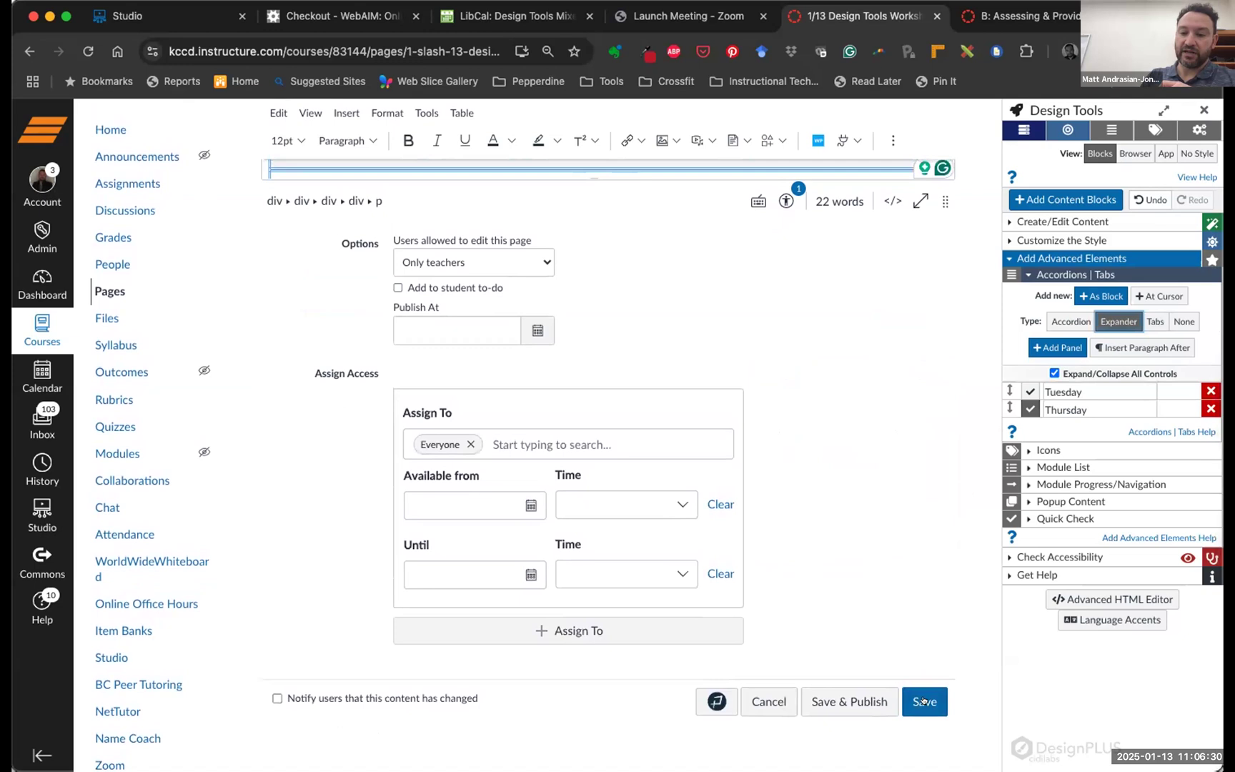
pyautogui.click(921, 699)
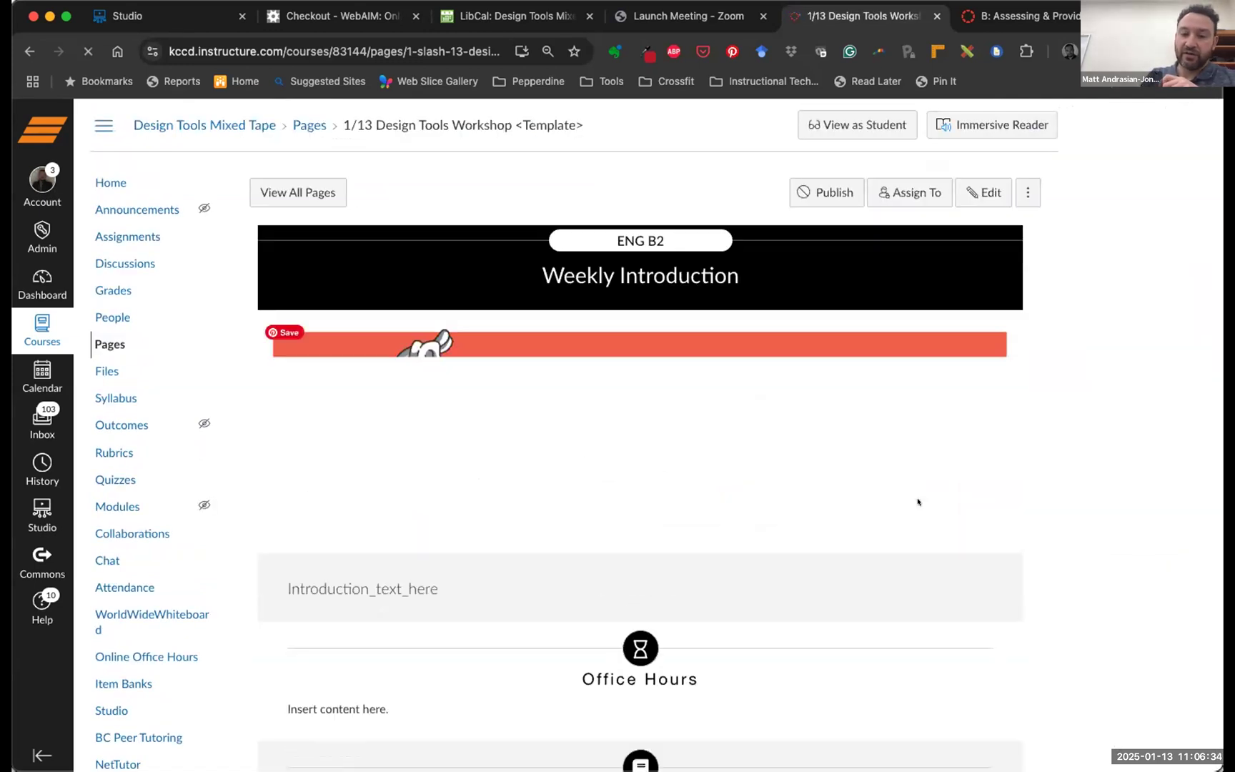
# Review the saved 1/13 Design Tools Workshop page, then reopen it in the editor
pyautogui.scroll(-7, 918, 500)
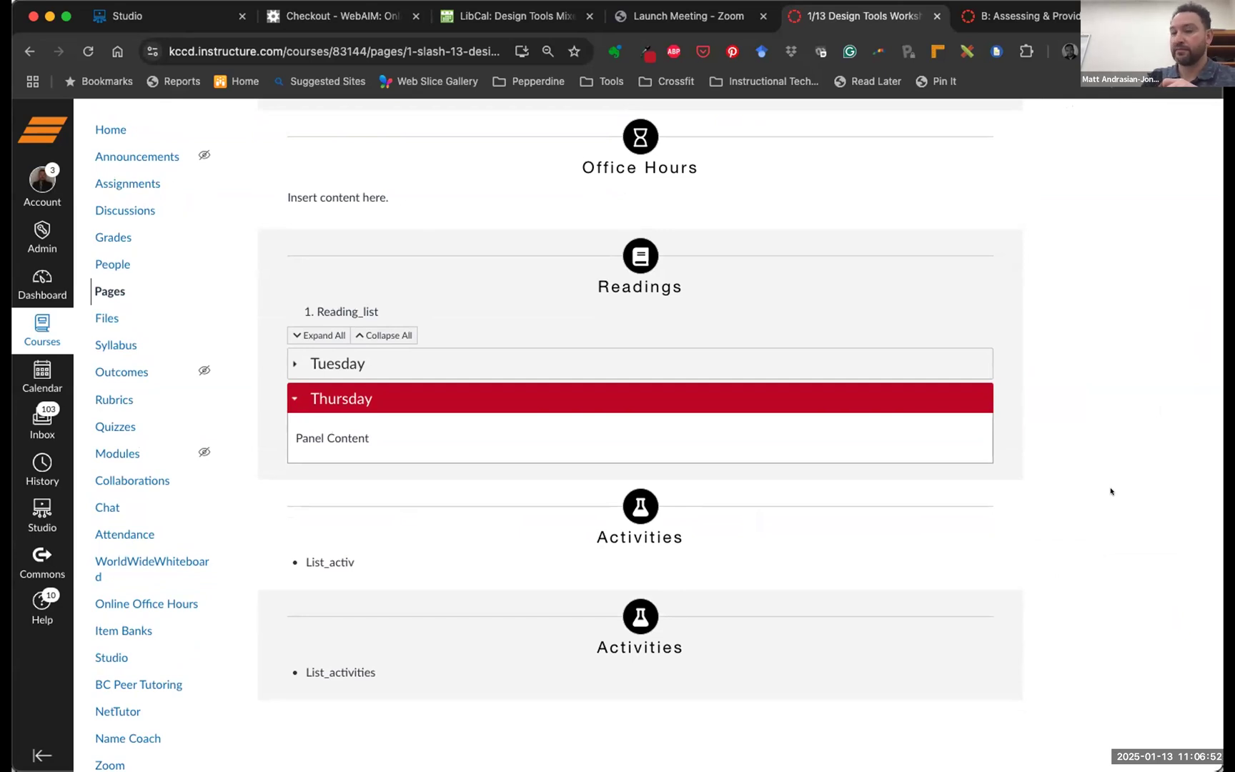
pyautogui.scroll(10, 1034, 218)
pyautogui.click(984, 192)
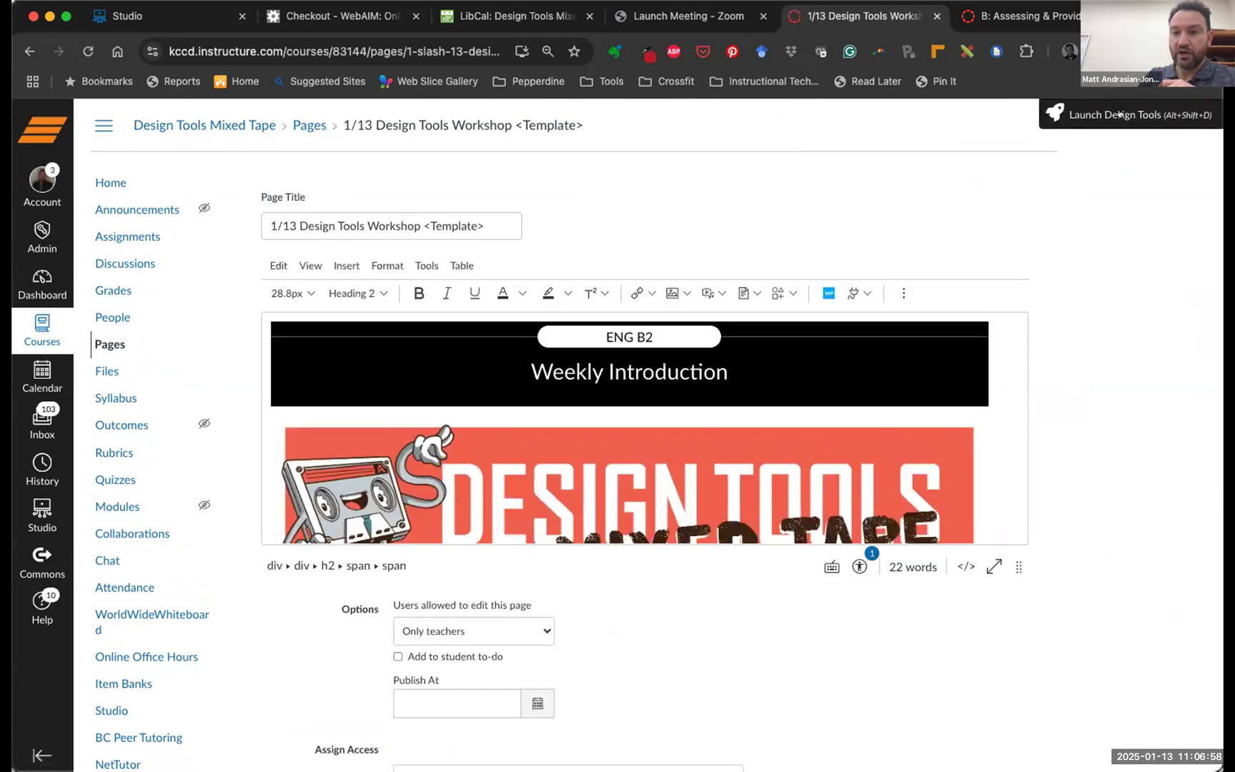
# Launch Design Tools and check the Tuesday/Thursday expander under Readings in Accordions | Tabs
pyautogui.click(1120, 114)
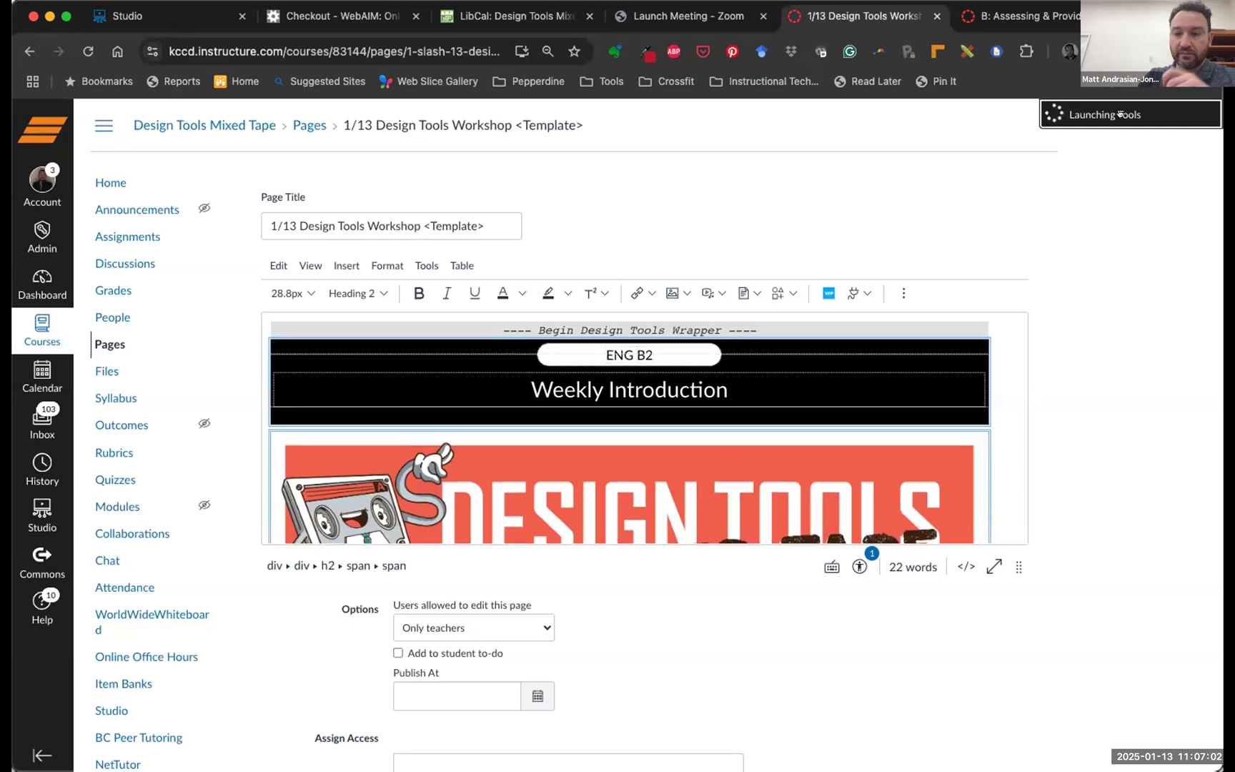
pyautogui.click(1120, 114)
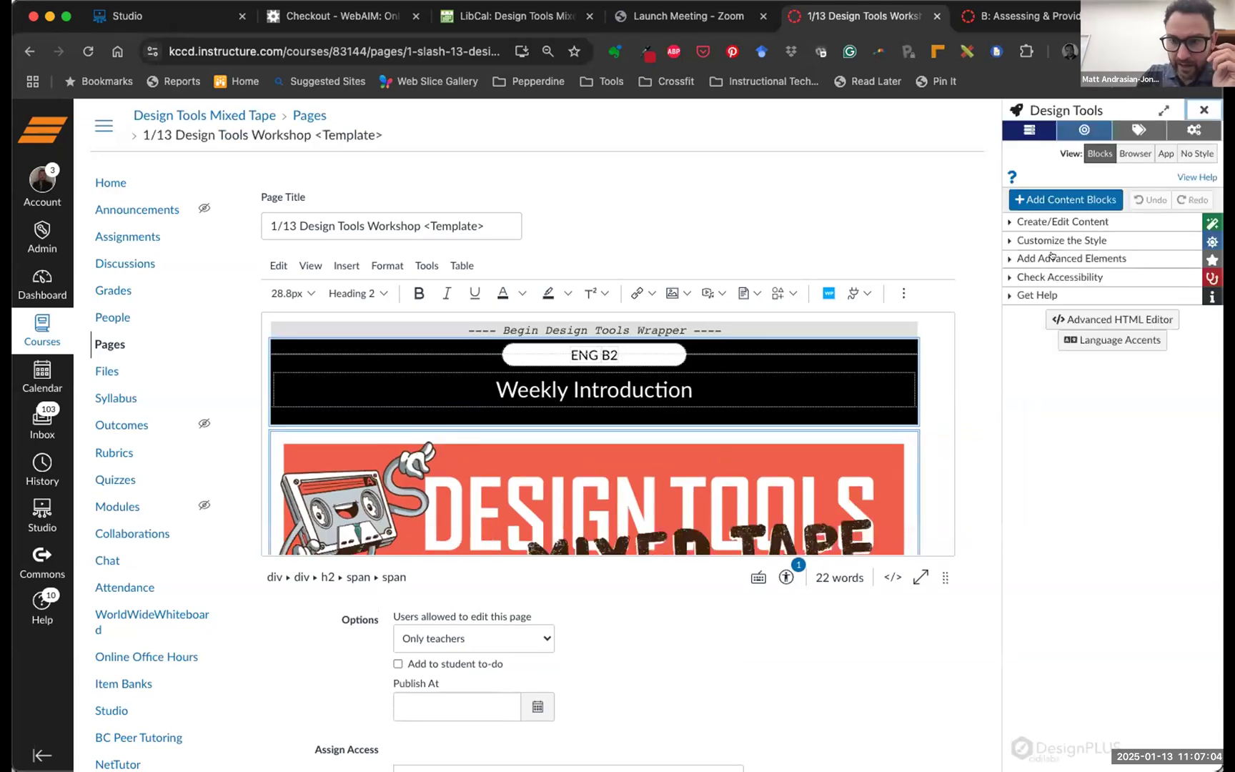
pyautogui.click(1061, 274)
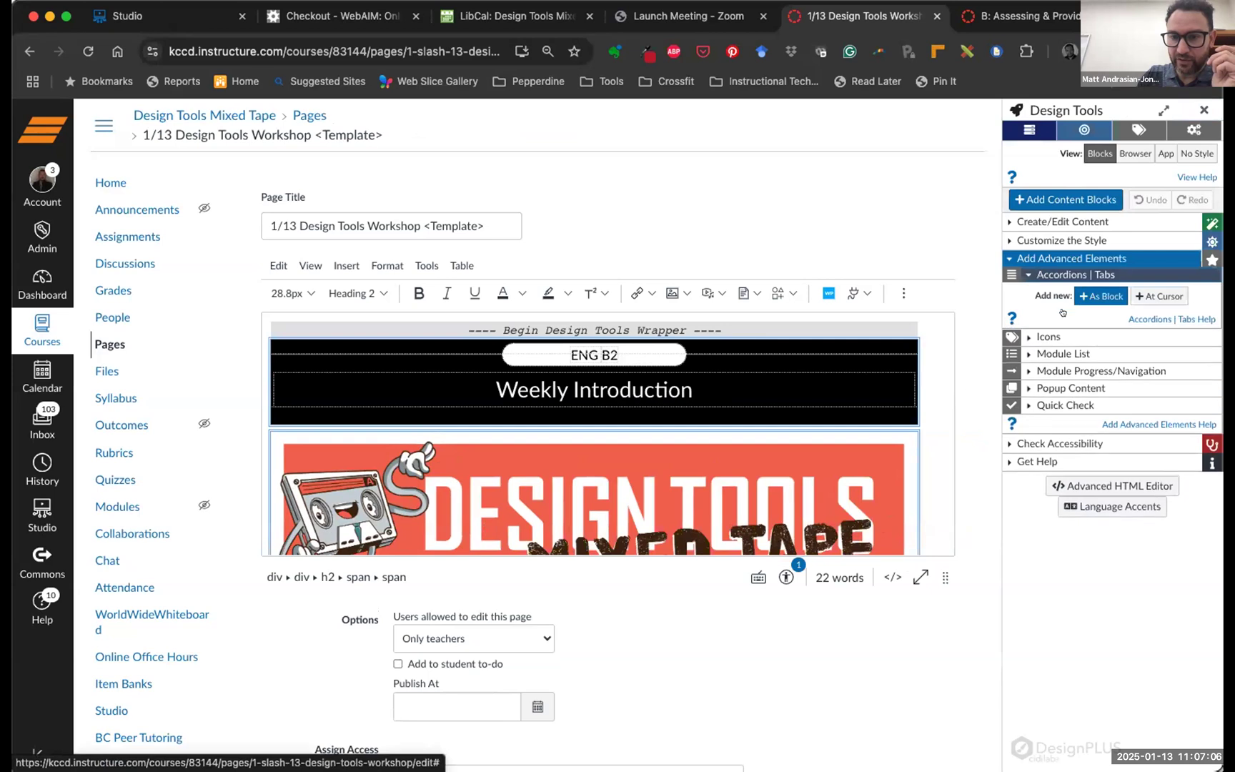
pyautogui.scroll(-3, 849, 312)
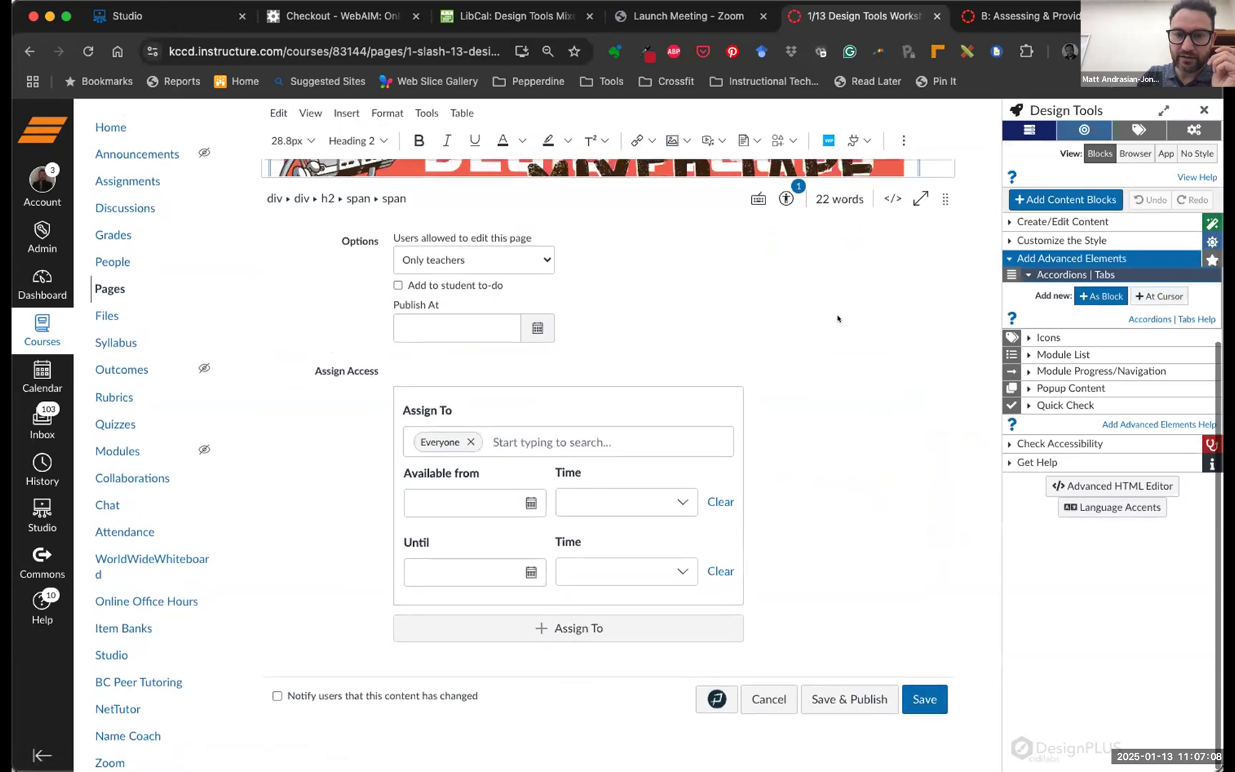
pyautogui.scroll(-15, 836, 310)
pyautogui.scroll(3, 378, 257)
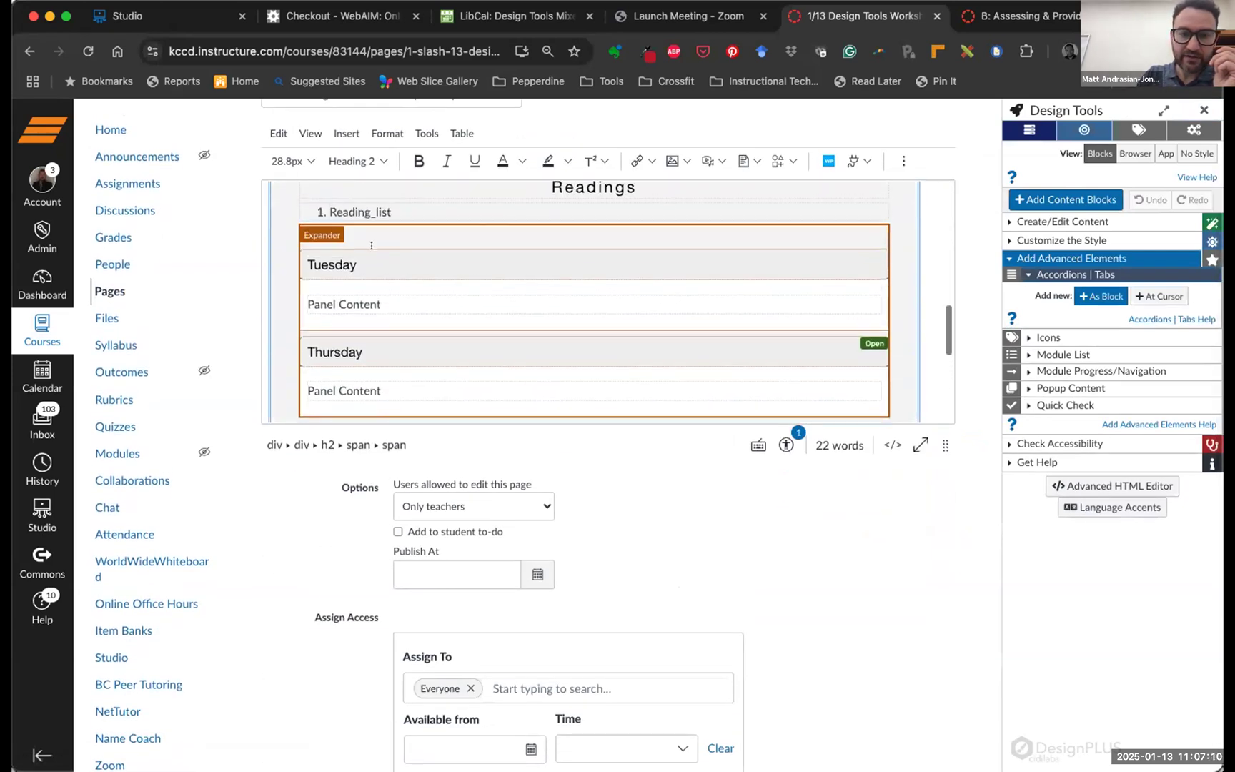
pyautogui.click(378, 258)
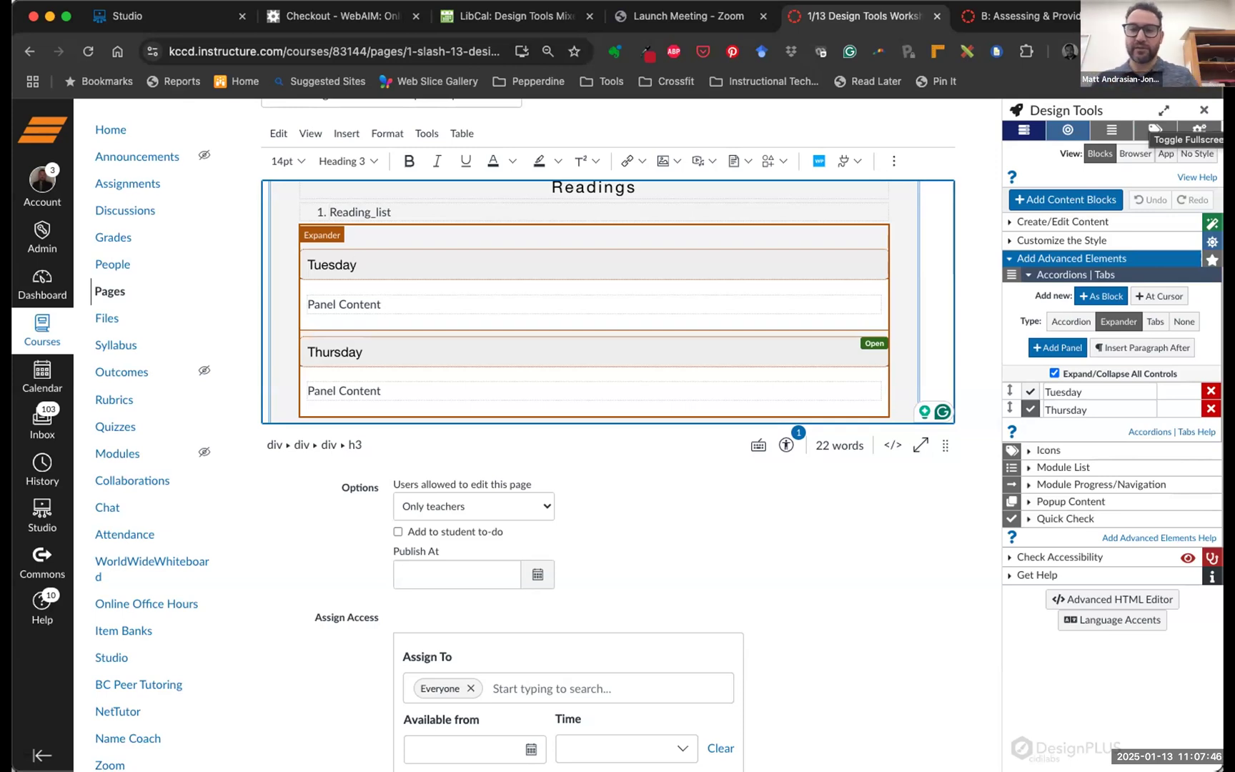
# Close Design Tools and save the template page again
pyautogui.click(1203, 109)
pyautogui.scroll(-4, 1061, 542)
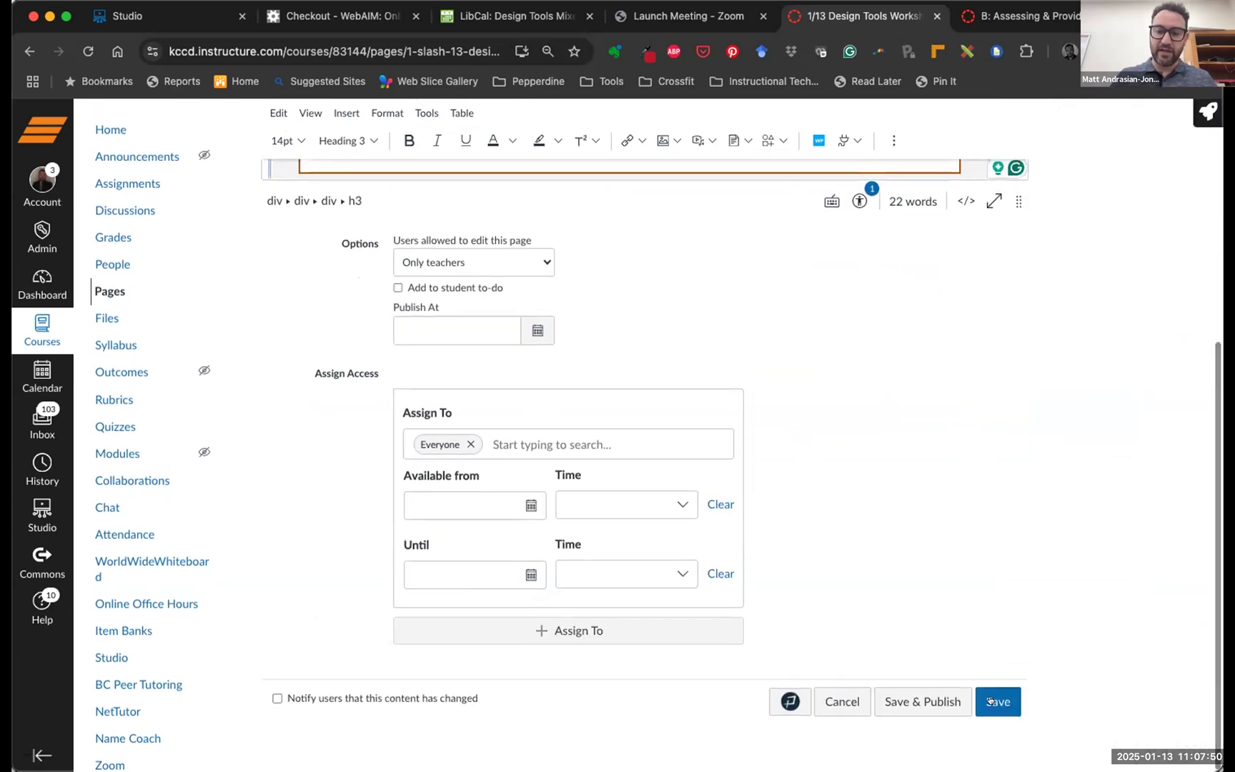
pyautogui.click(996, 700)
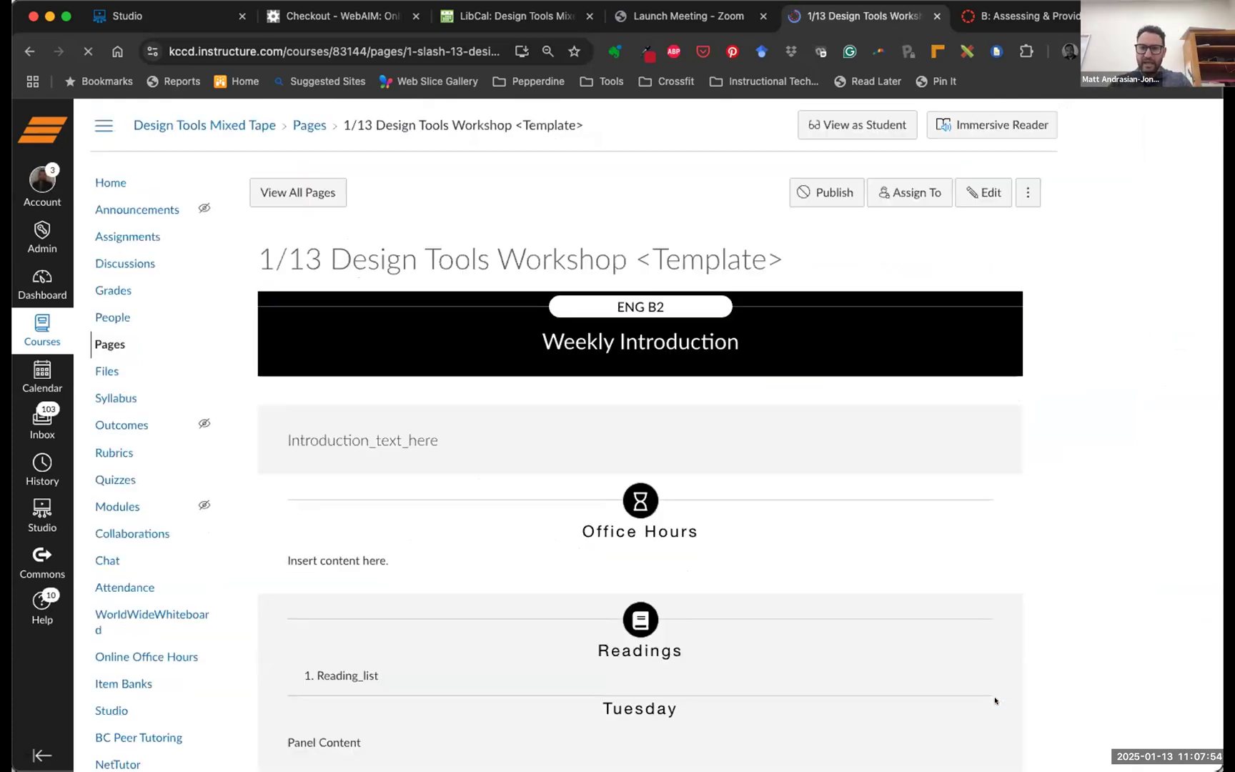
# Collapse the Thursday panel under Readings so both Tuesday and Thursday are closed
pyautogui.scroll(-1, 969, 541)
pyautogui.scroll(-6, 969, 541)
pyautogui.scroll(4, 969, 541)
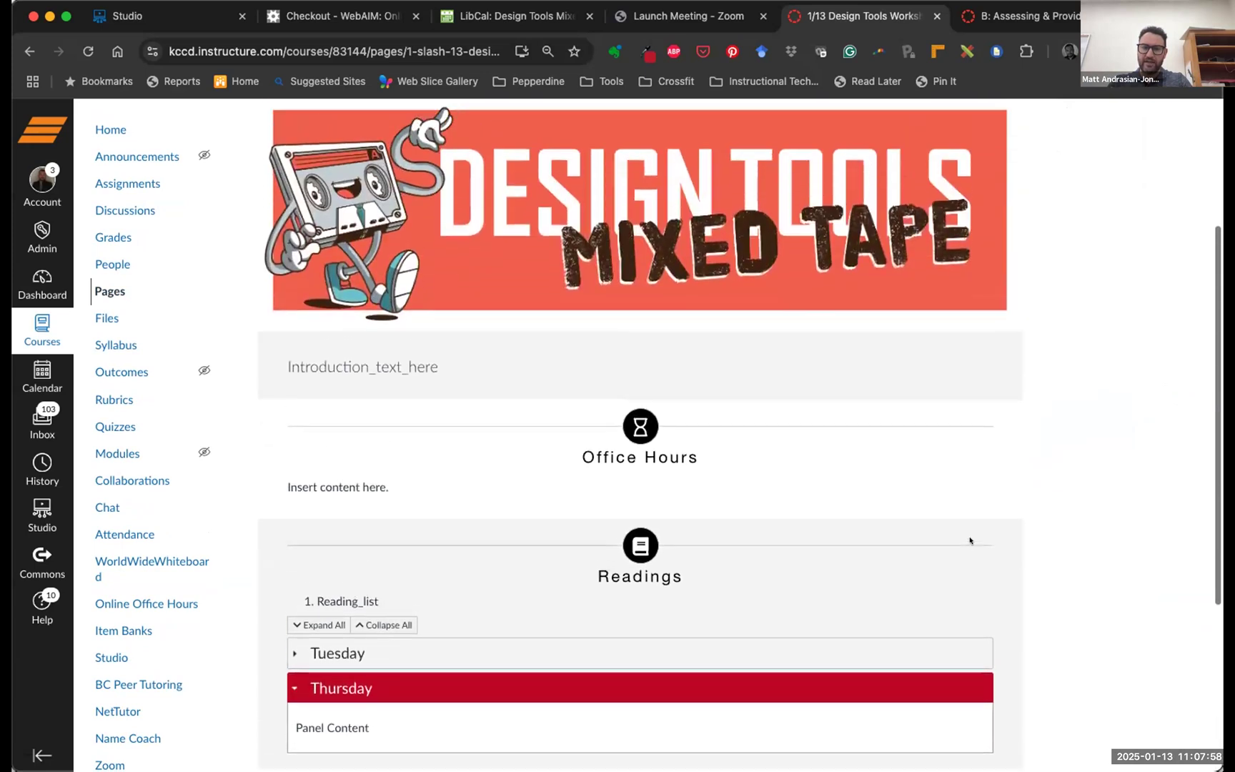
pyautogui.scroll(3, 967, 540)
pyautogui.scroll(-3, 828, 400)
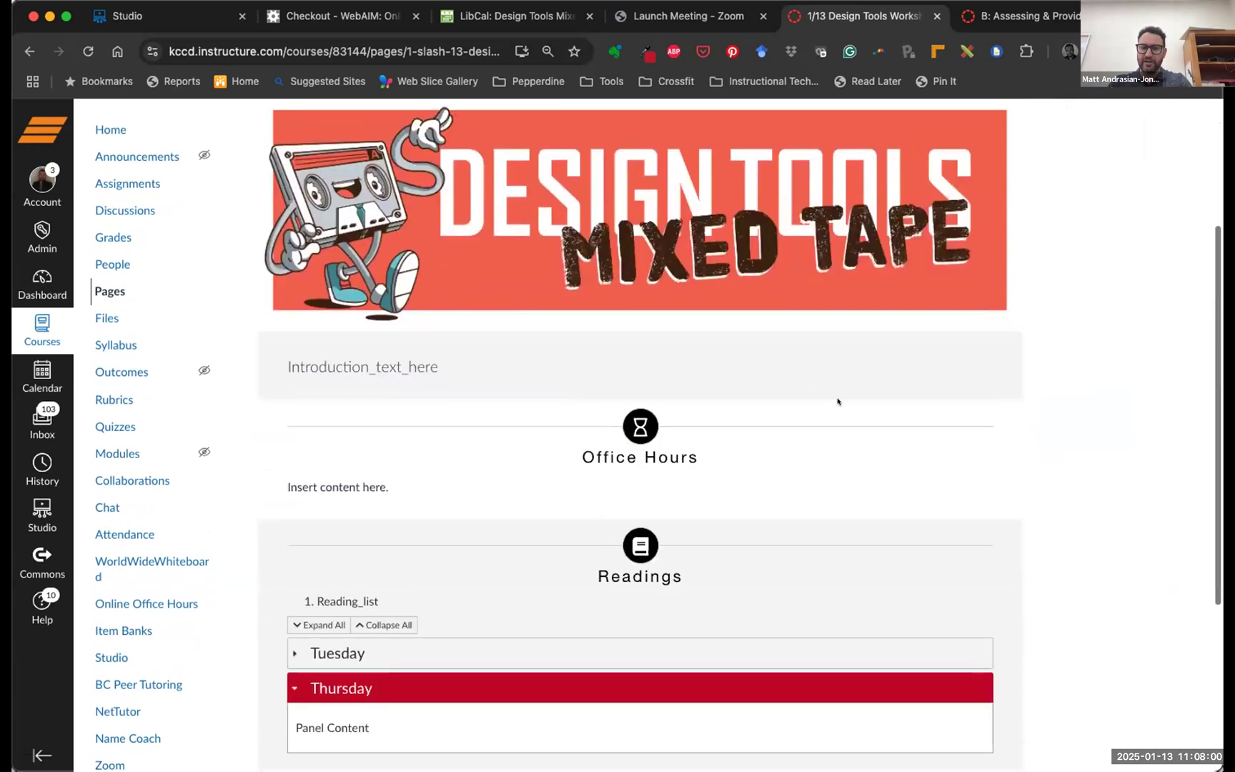
pyautogui.scroll(-4, 829, 400)
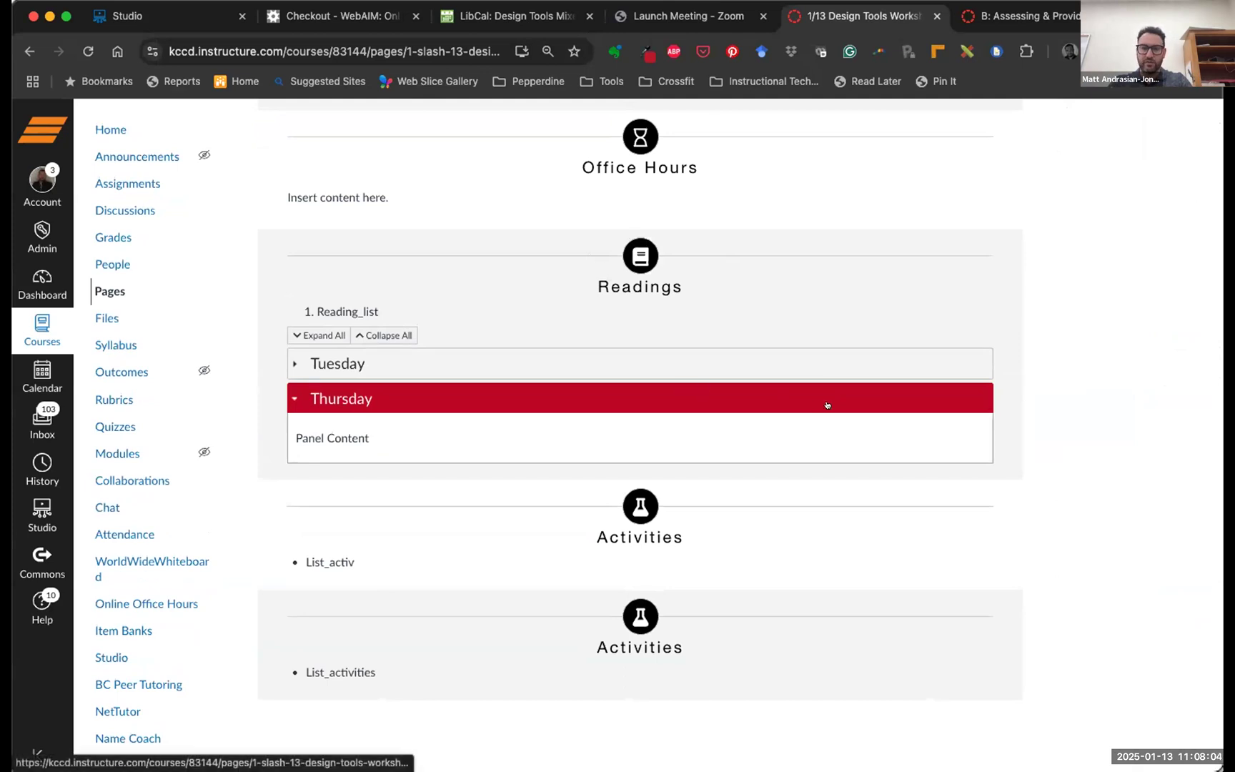
pyautogui.scroll(1, 715, 402)
pyautogui.click(565, 414)
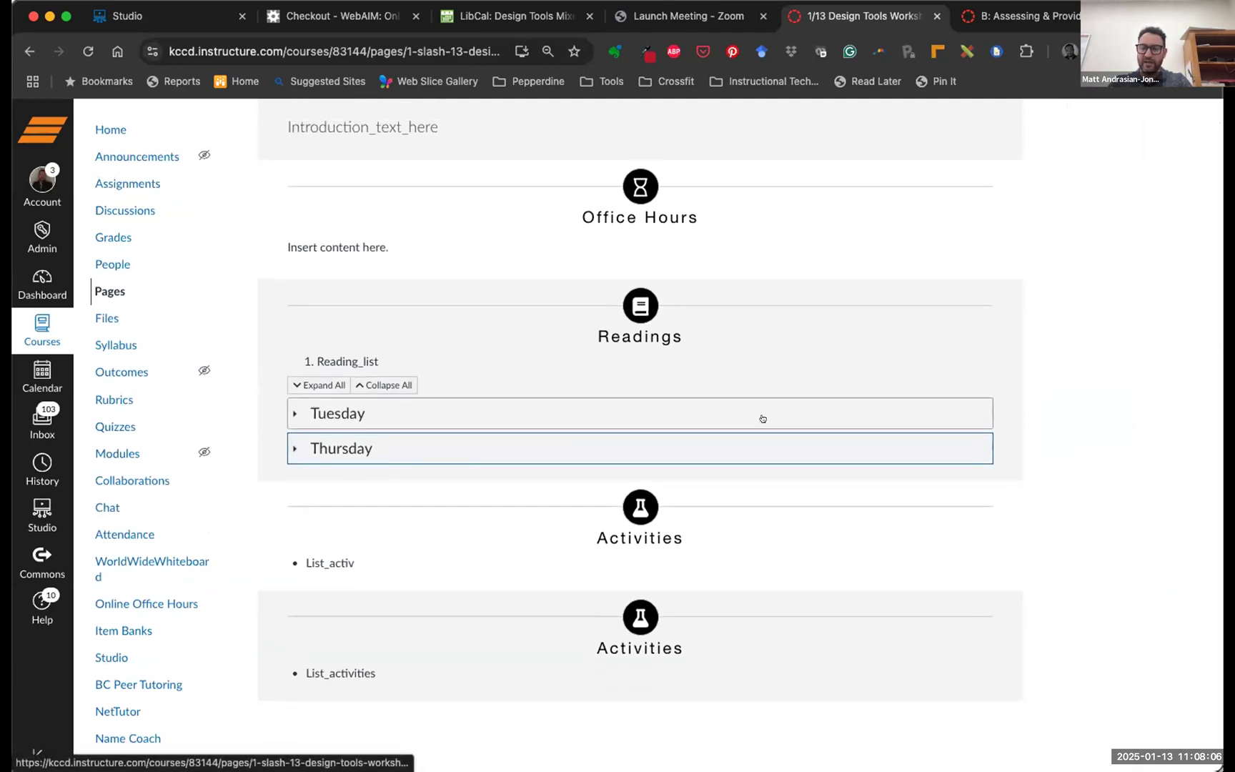
pyautogui.scroll(7, 785, 400)
pyautogui.scroll(-3, 875, 388)
pyautogui.scroll(-3, 875, 388)
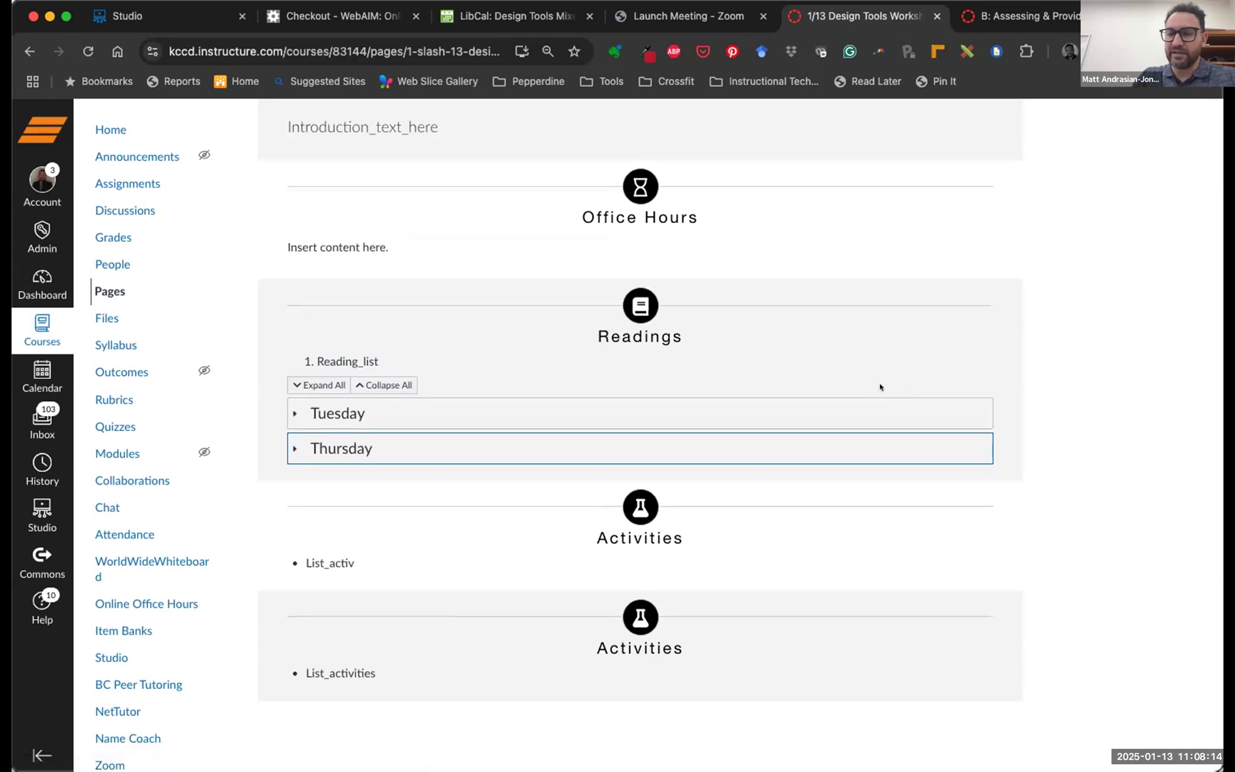
pyautogui.scroll(6, 878, 387)
pyautogui.scroll(-6, 874, 387)
pyautogui.scroll(6, 874, 387)
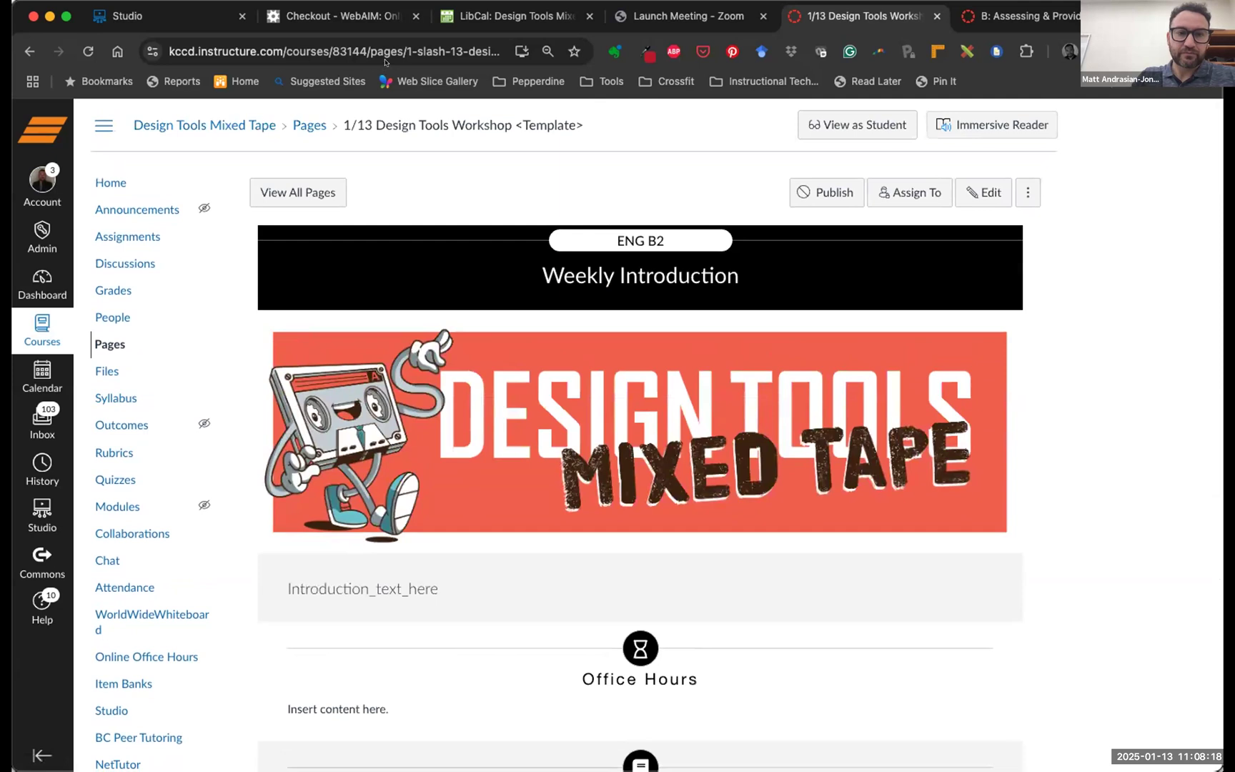
pyautogui.click(370, 51)
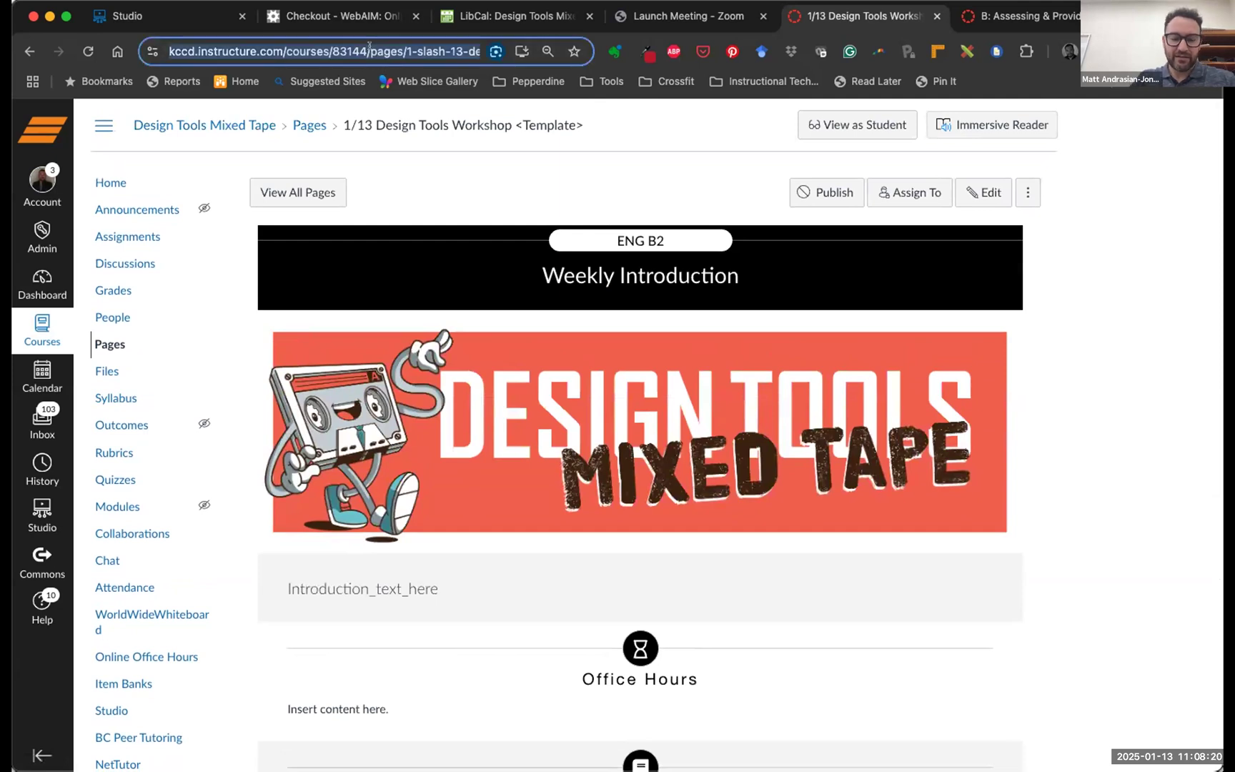
pyautogui.rightClick(369, 48)
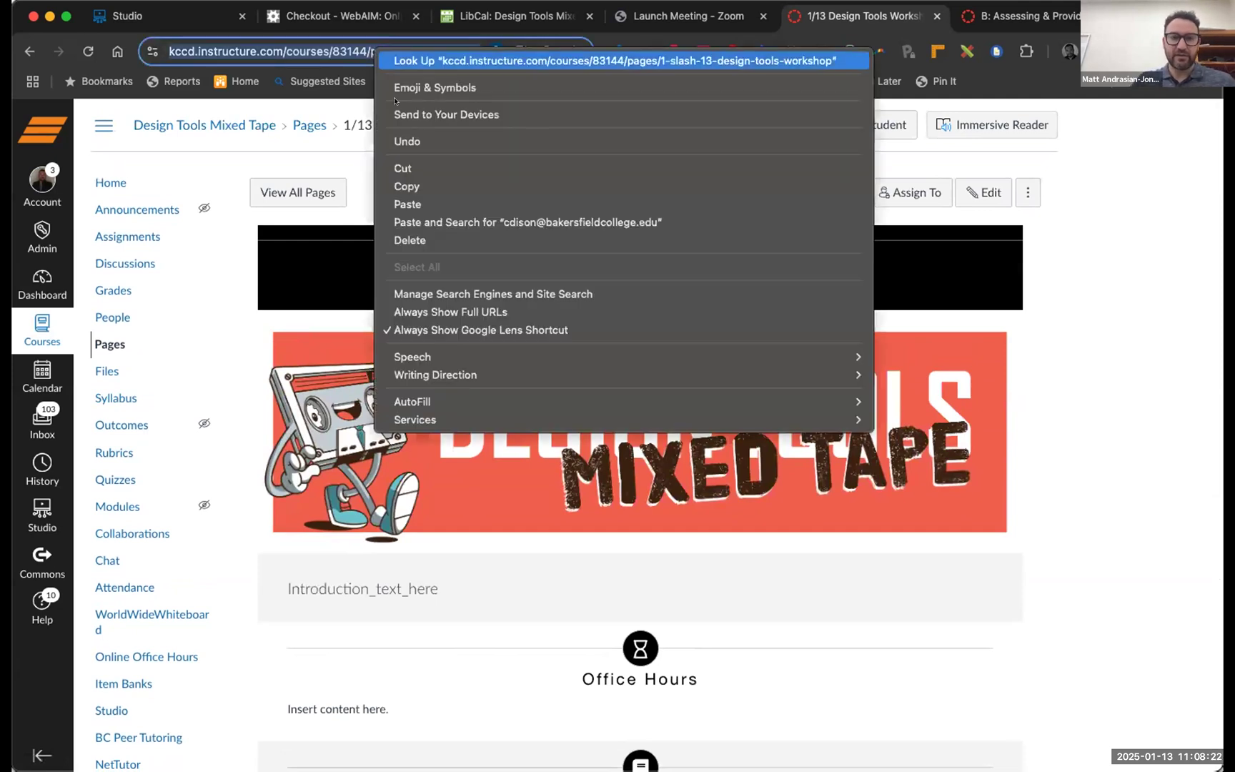
pyautogui.click(419, 187)
pyautogui.click(516, 188)
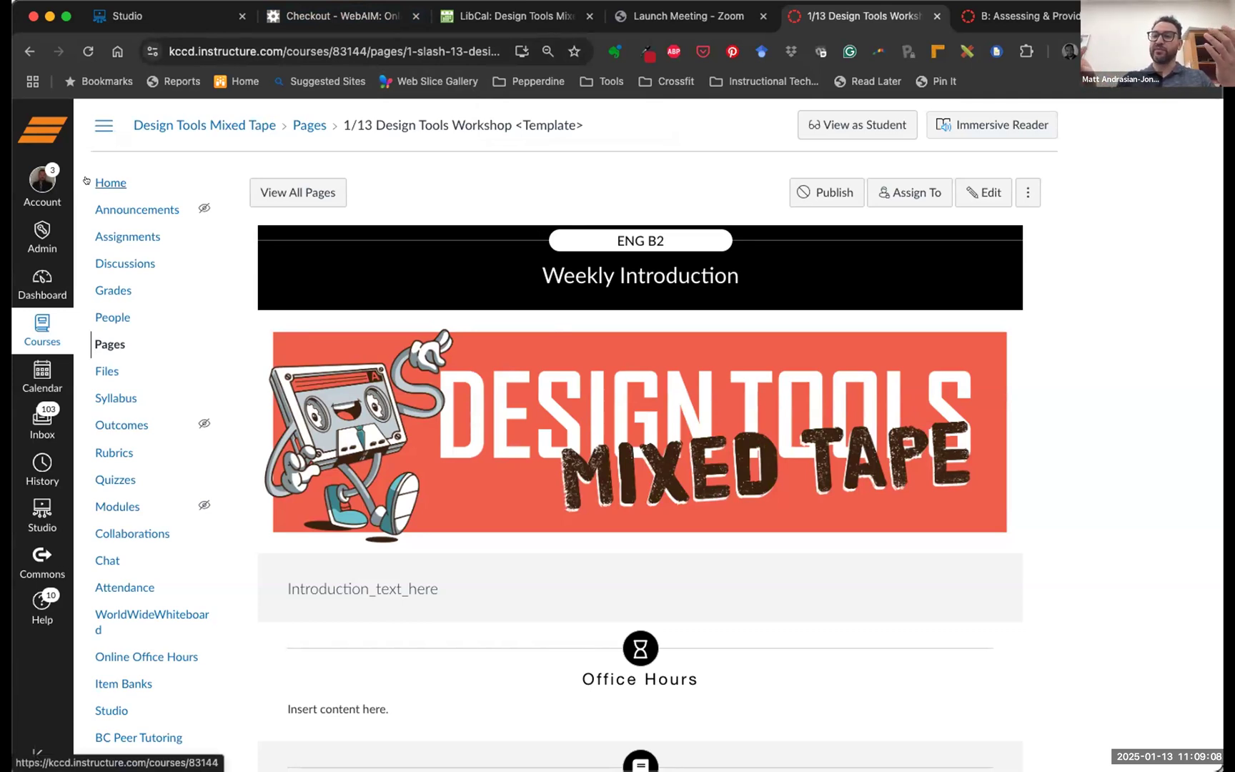
# Switch to Student View from the course home page
pyautogui.click(113, 168)
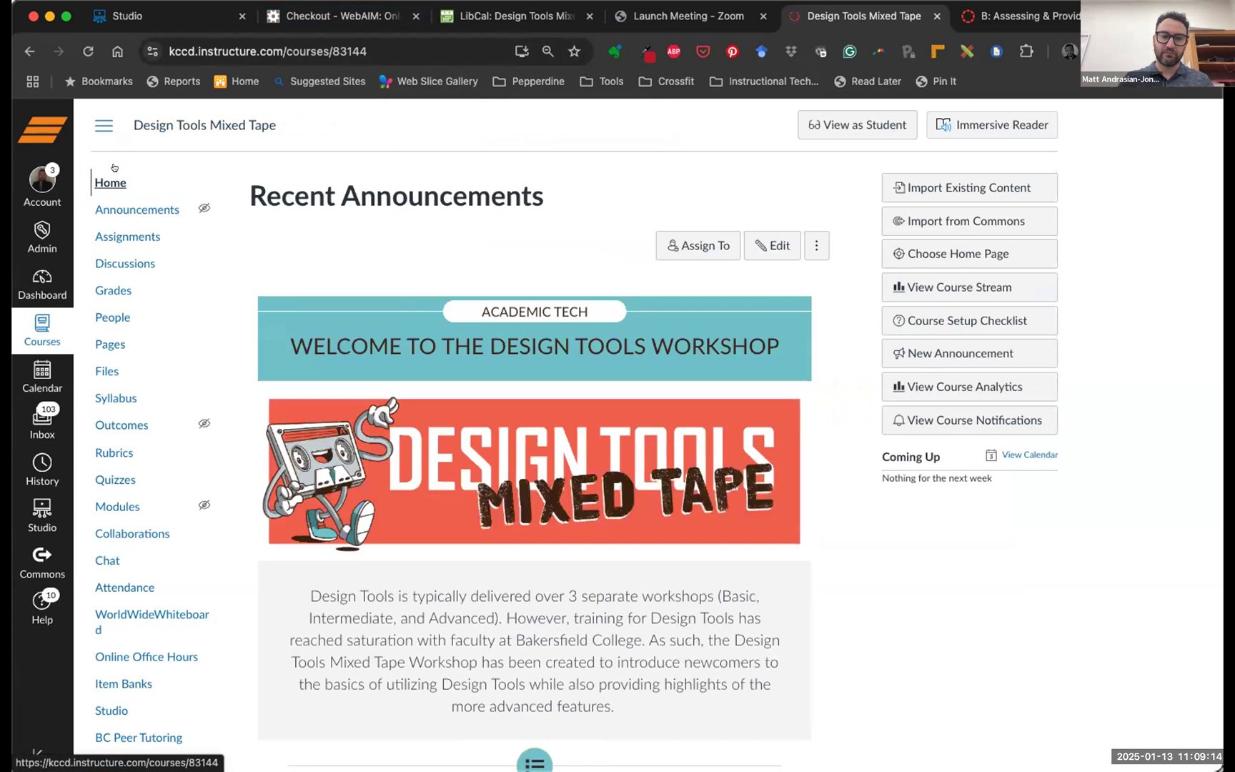
pyautogui.scroll(-8, 708, 578)
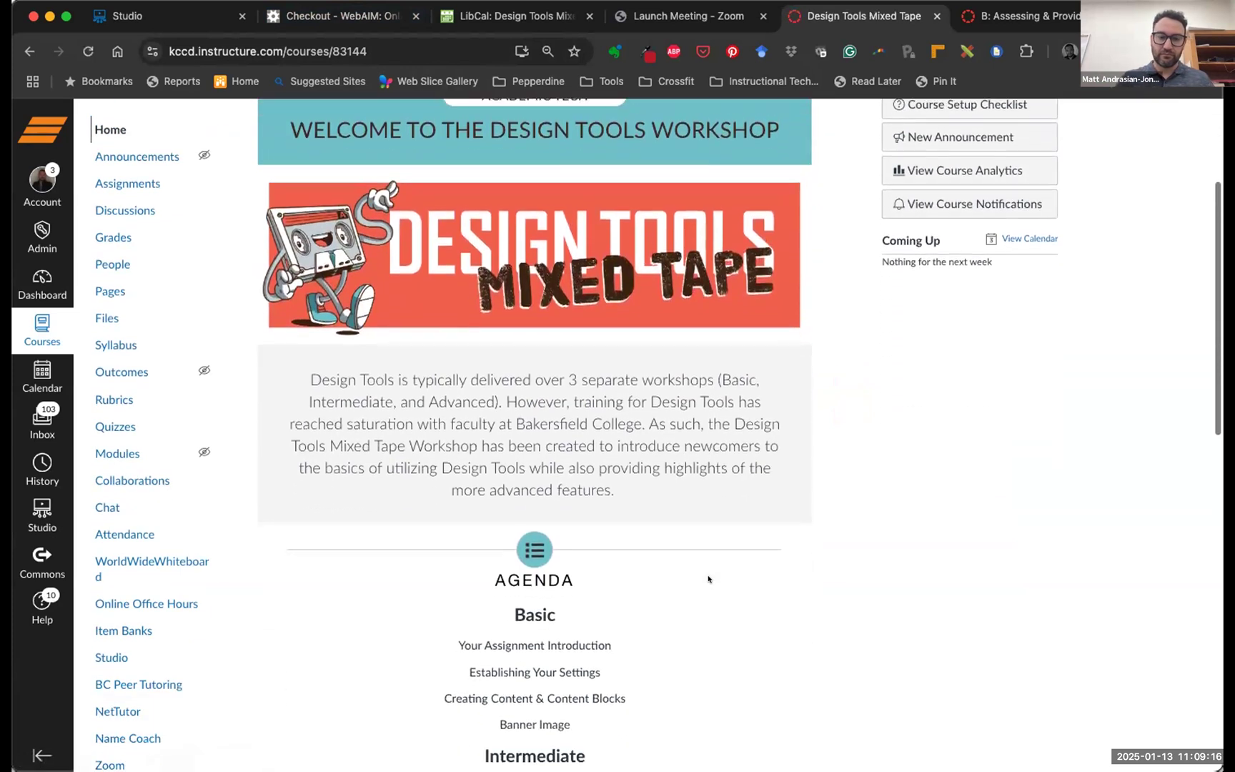
pyautogui.scroll(8, 708, 579)
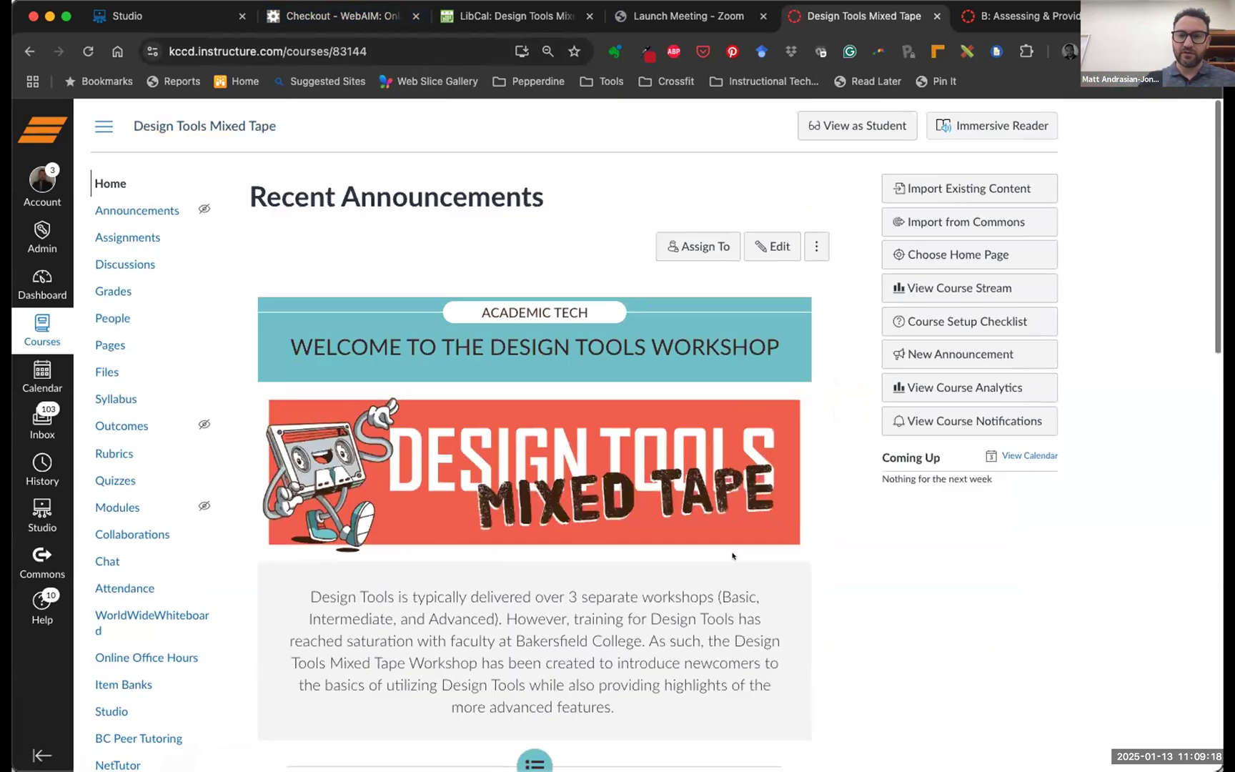
pyautogui.click(860, 123)
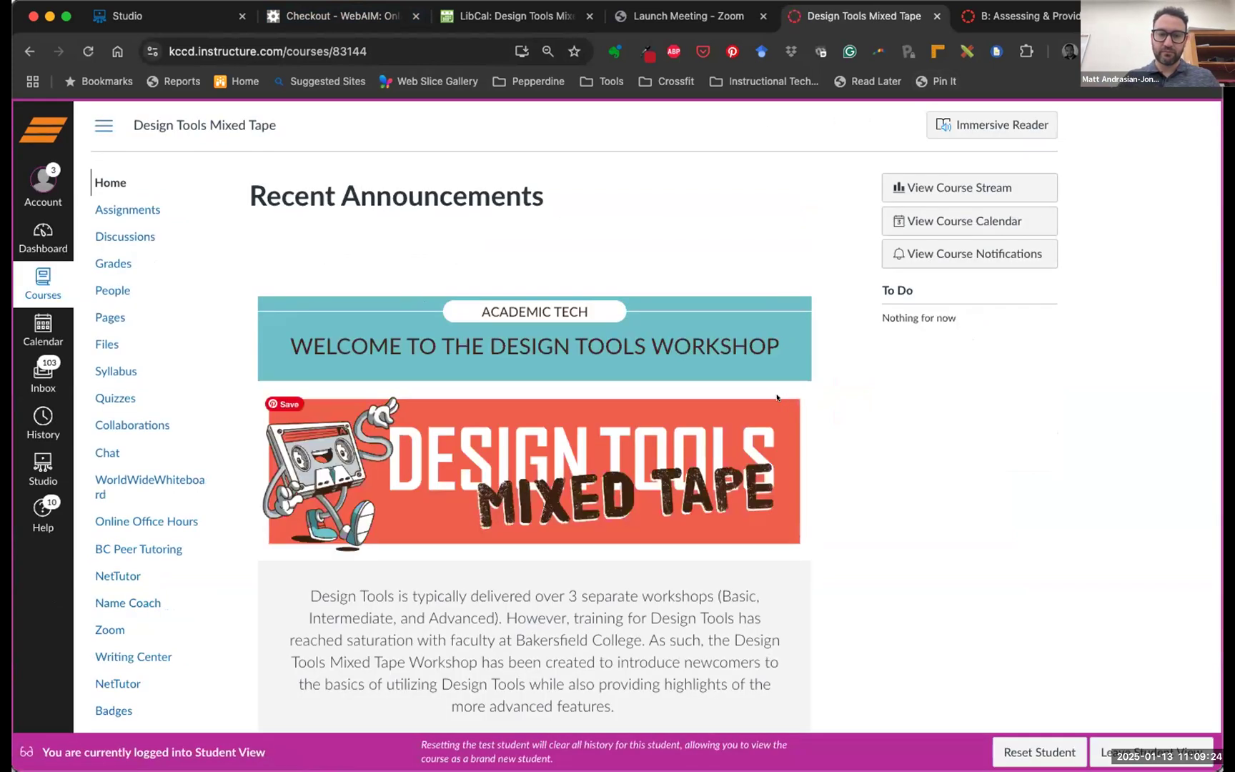
# Open the Your Mixed Tape Assignment page with the Your Assignment button
pyautogui.scroll(-3, 763, 439)
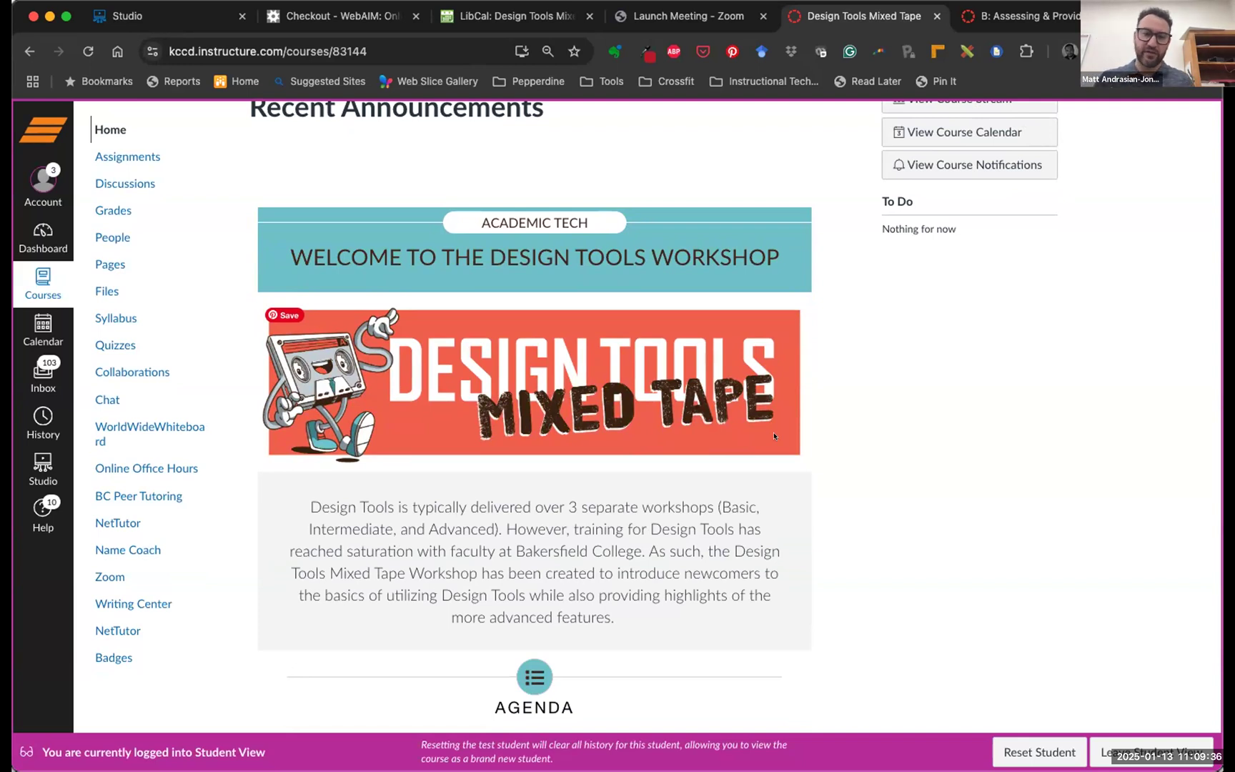
pyautogui.scroll(-15, 641, 337)
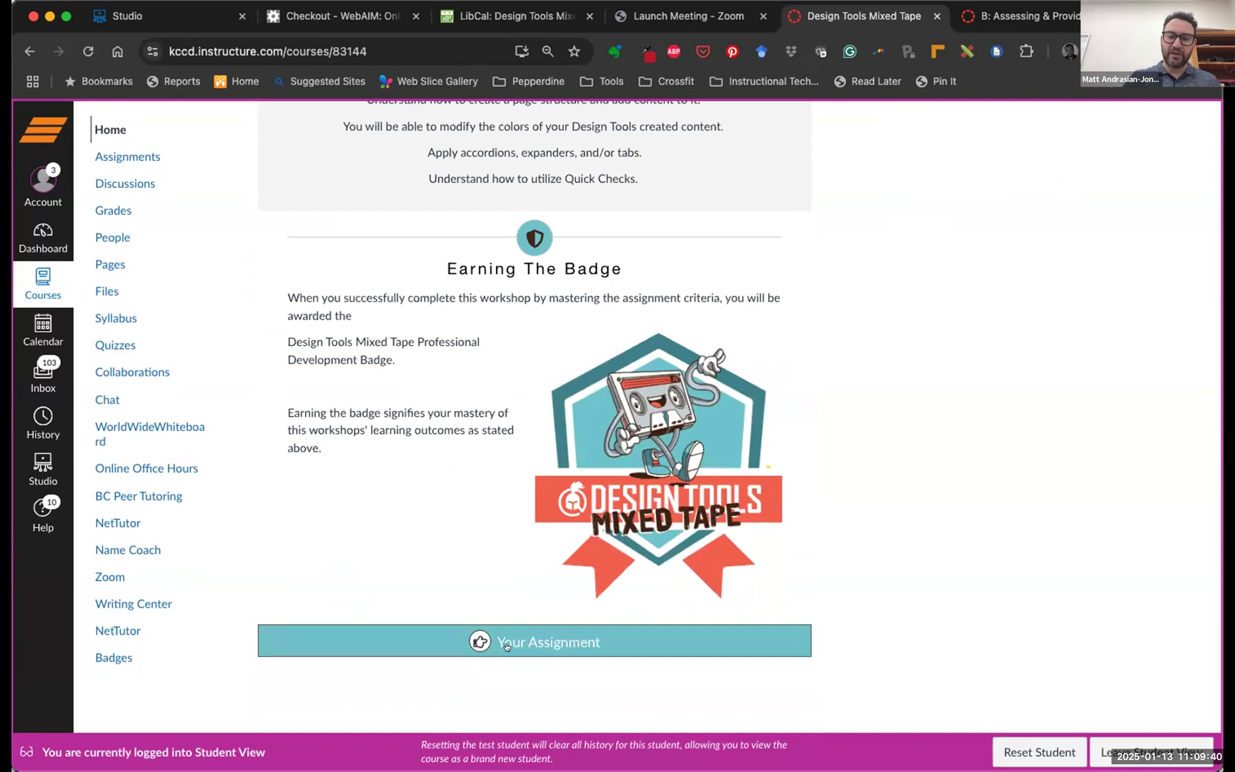
pyautogui.click(506, 640)
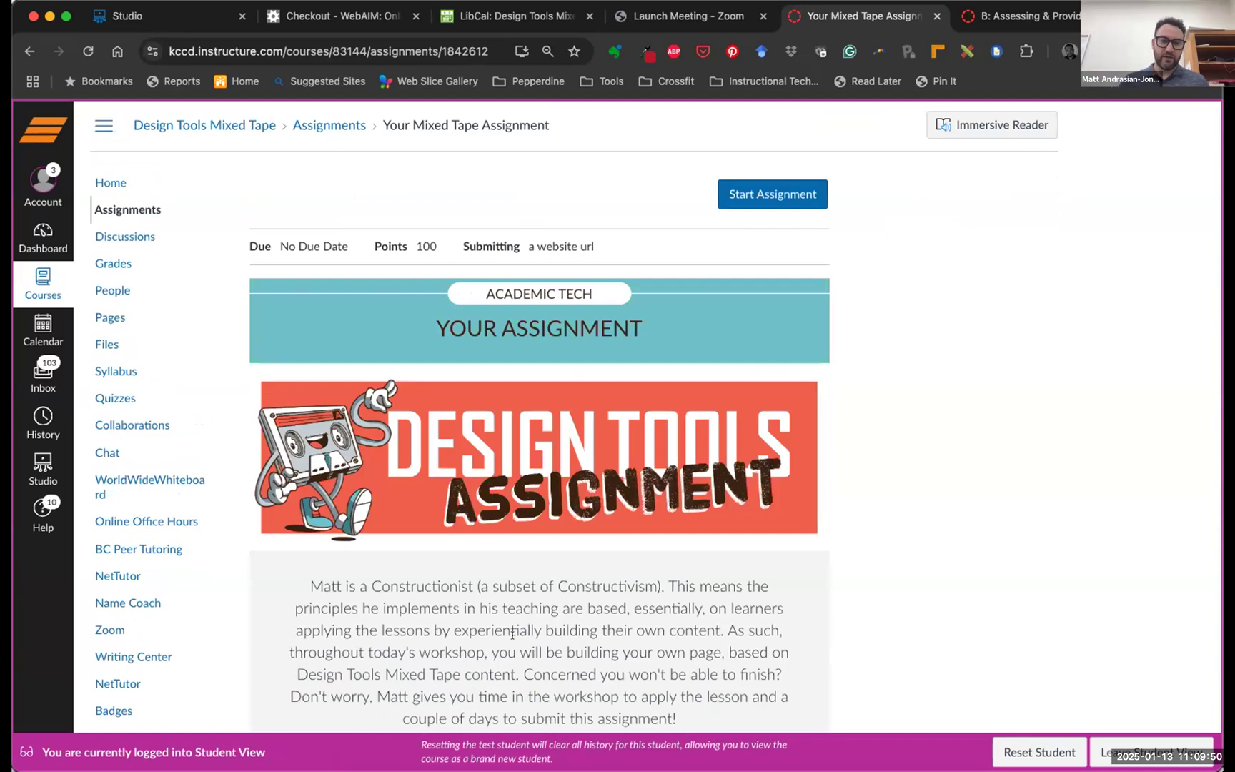
pyautogui.scroll(-15, 551, 595)
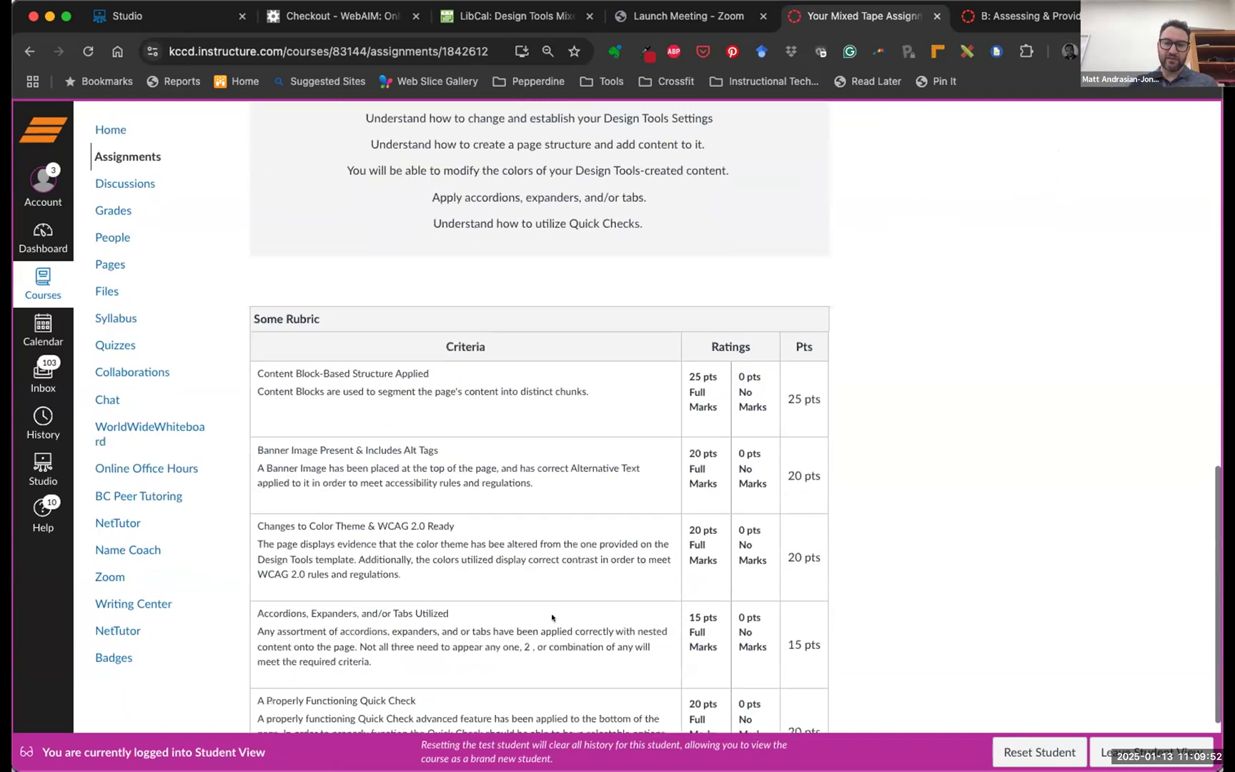
pyautogui.scroll(20, 552, 615)
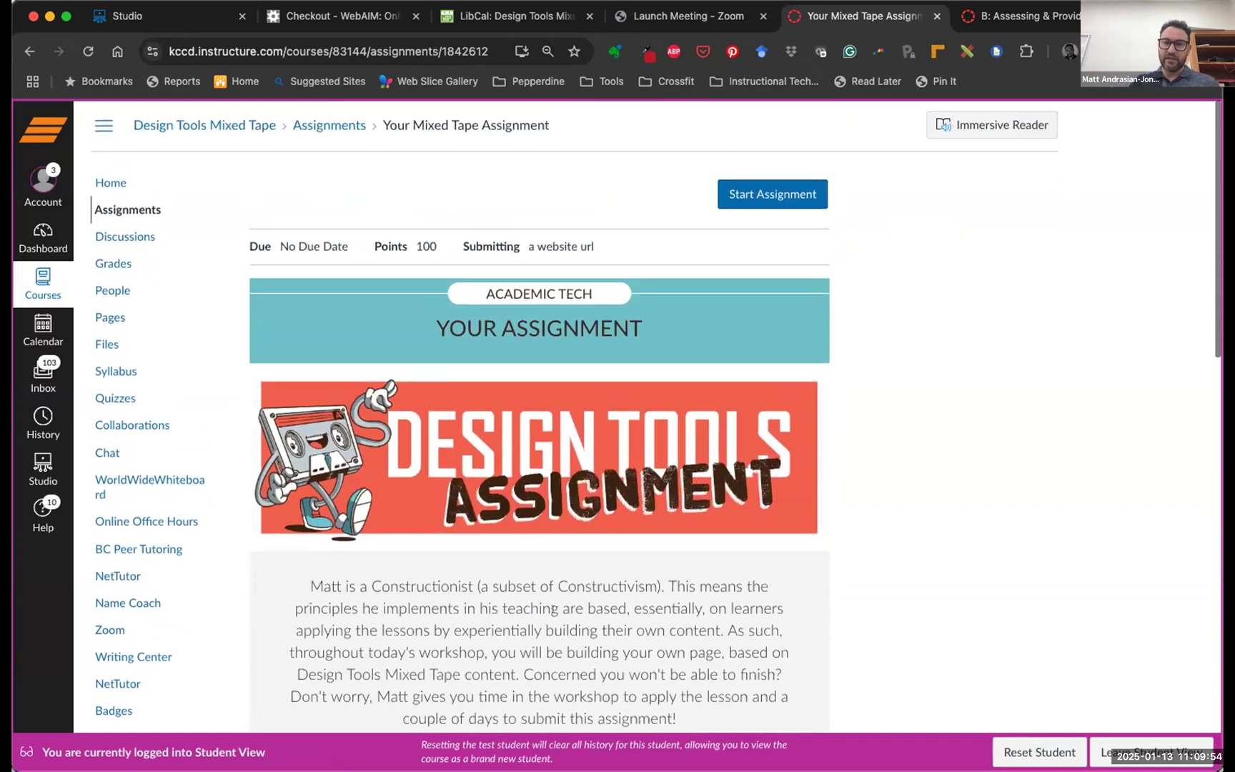
pyautogui.click(760, 191)
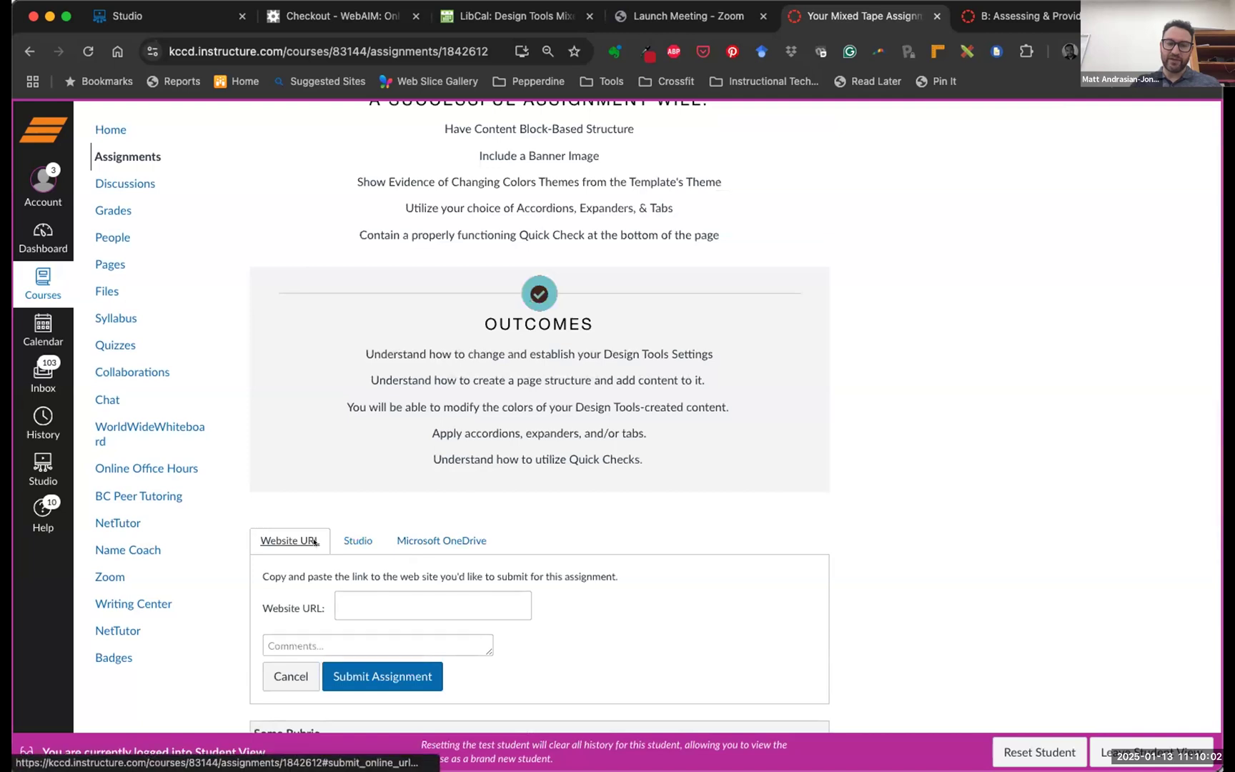
pyautogui.click(345, 608)
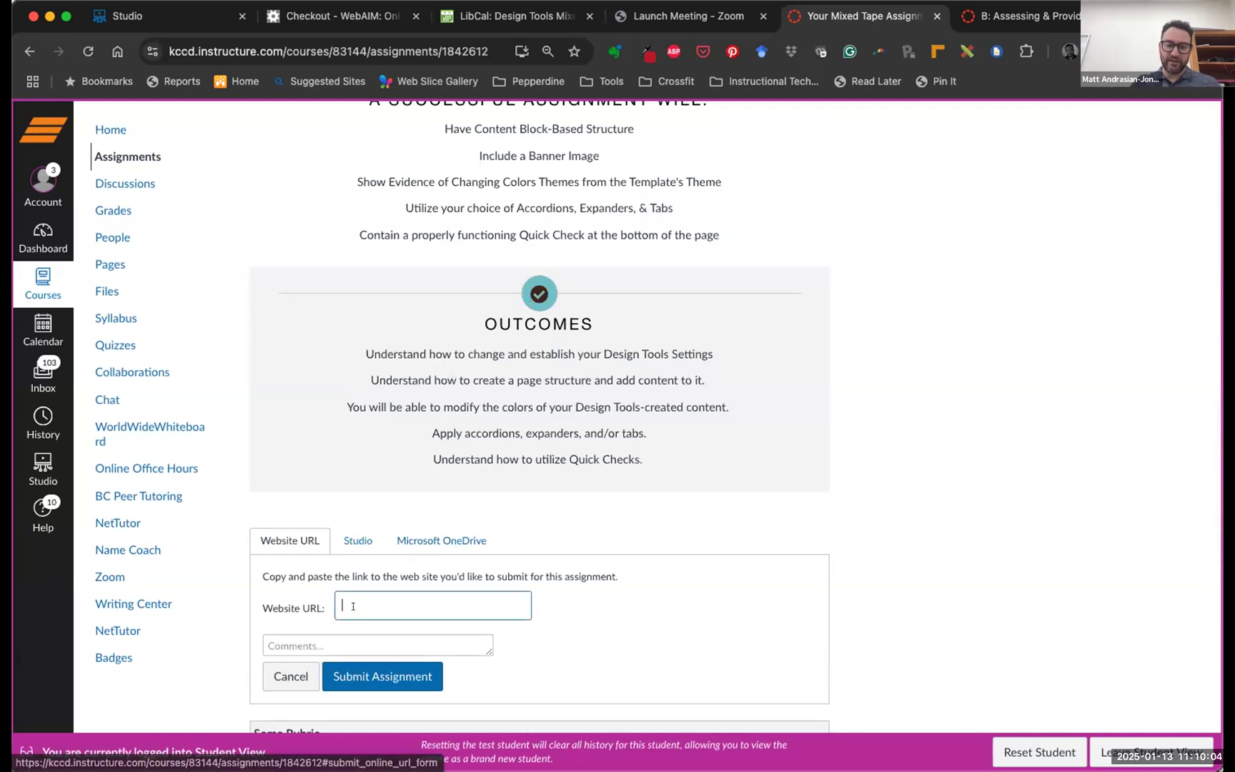
pyautogui.press('super+v')
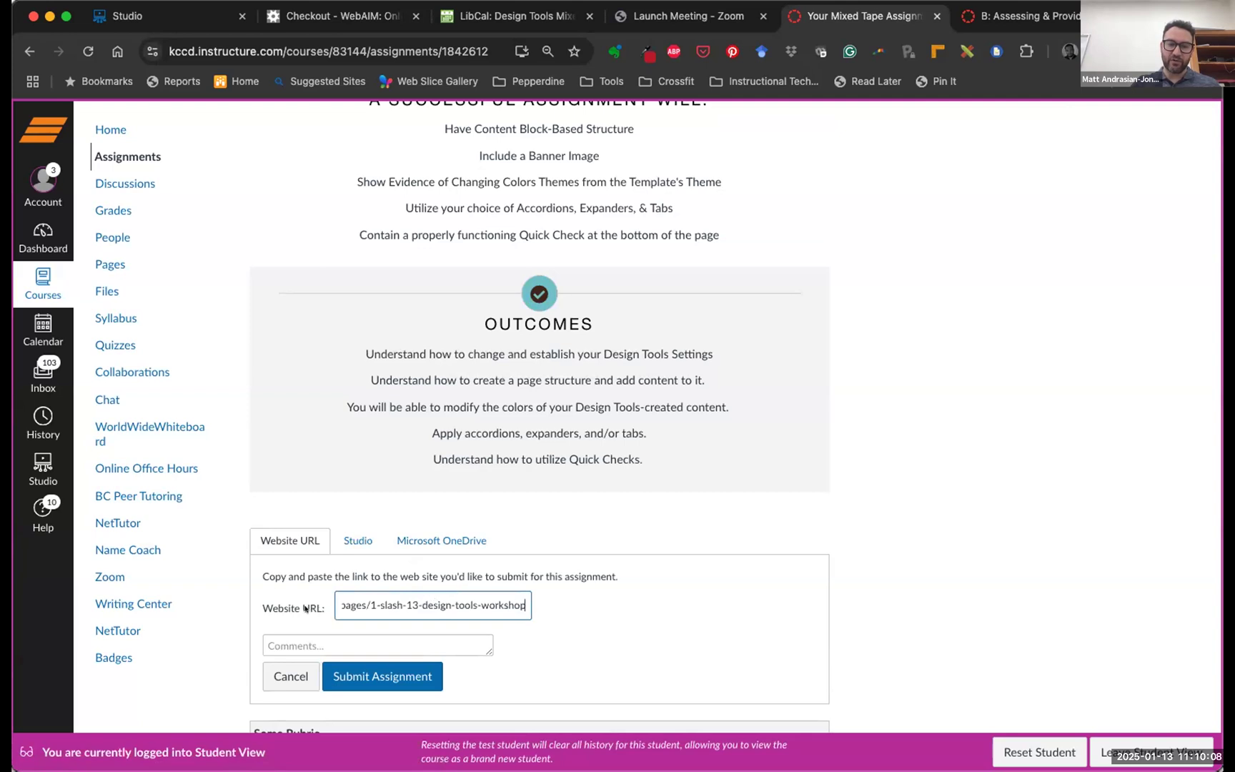
pyautogui.click(472, 646)
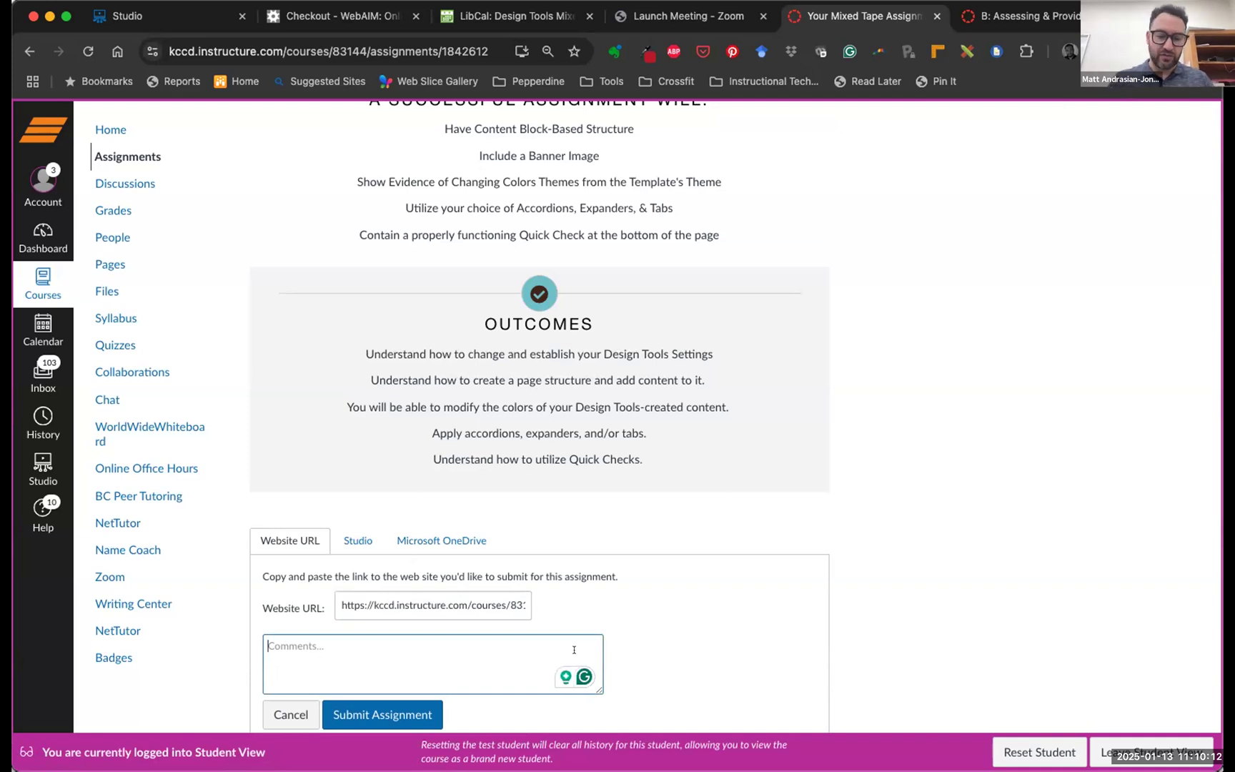
pyautogui.write('Thank')
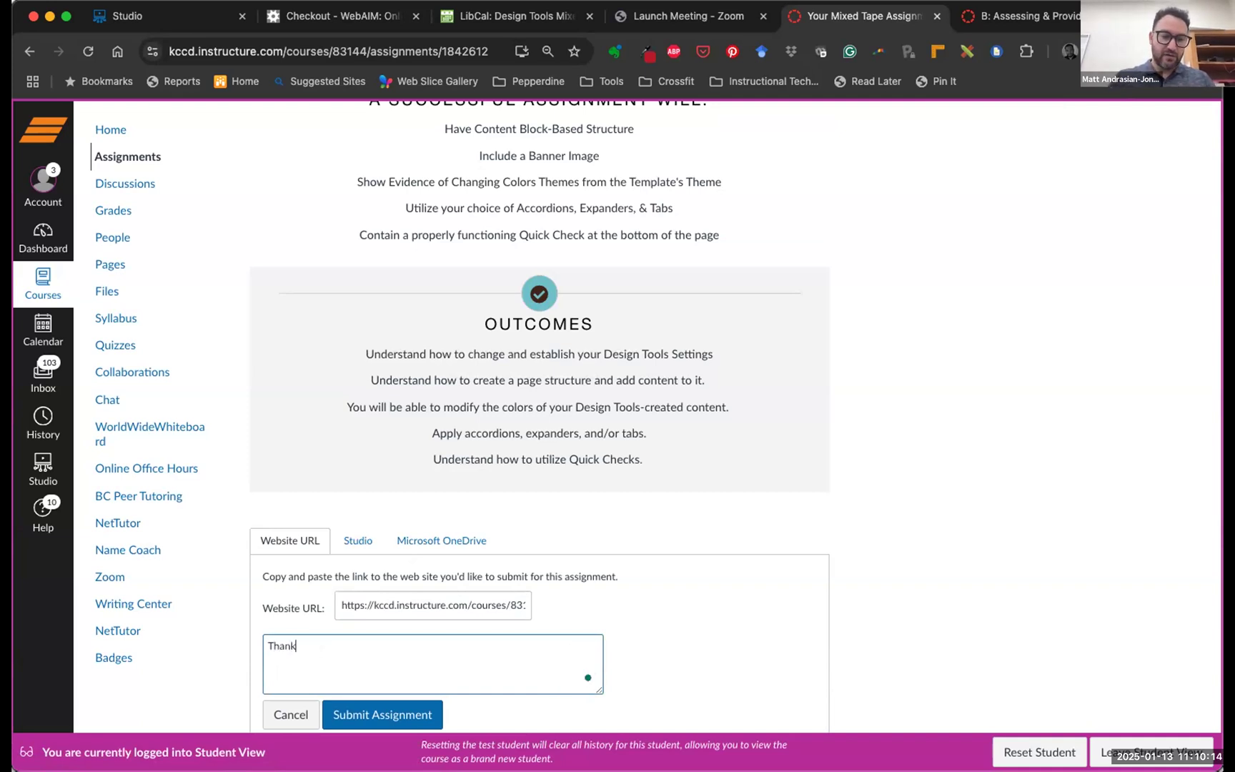
pyautogui.write(' you Oh Lord Mathias!')
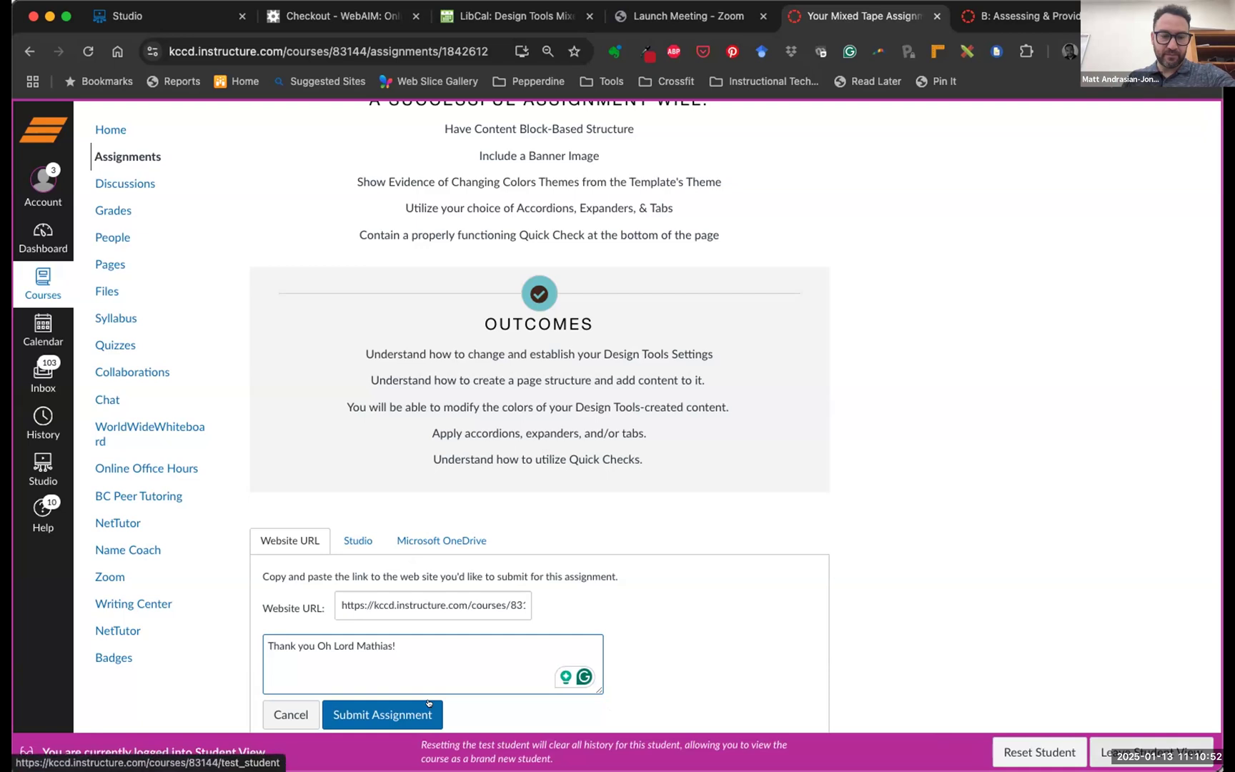
pyautogui.click(290, 713)
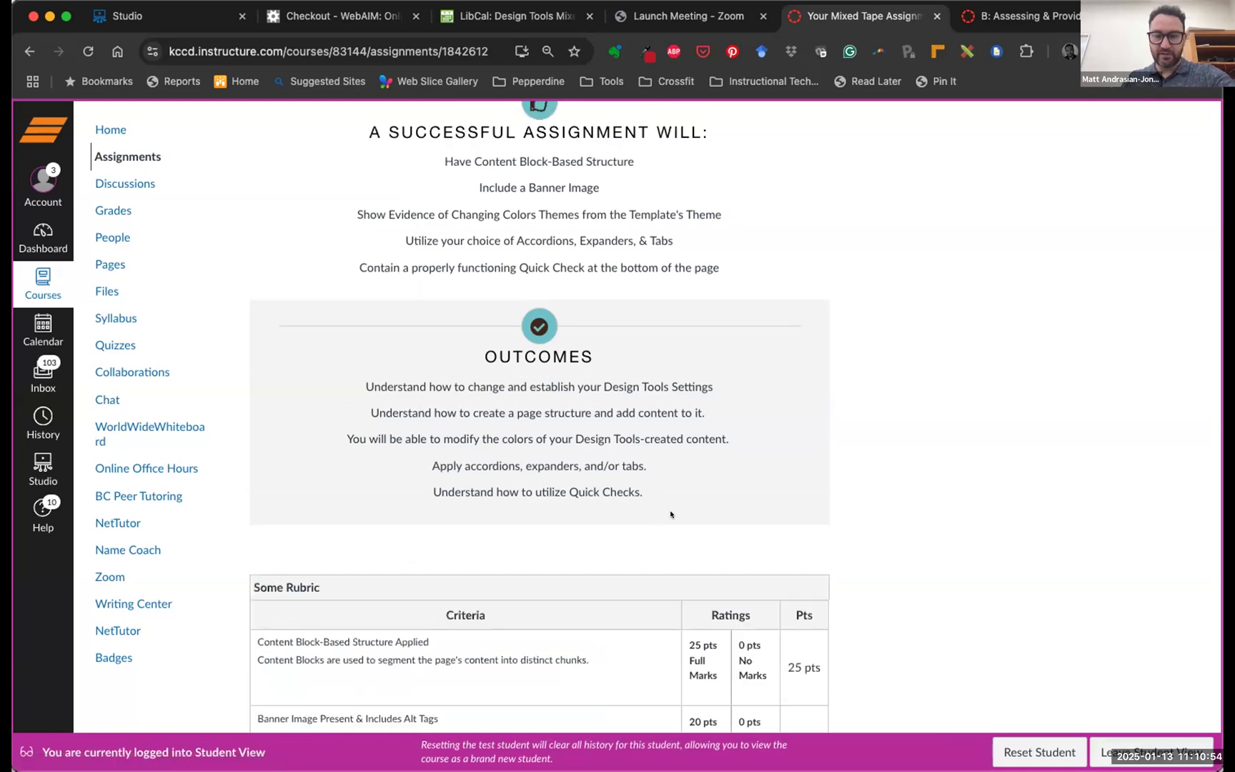
# Exit Student View and go to Pages, landing on 'Welcome to the Design Tools Workshop'
pyautogui.scroll(10, 672, 514)
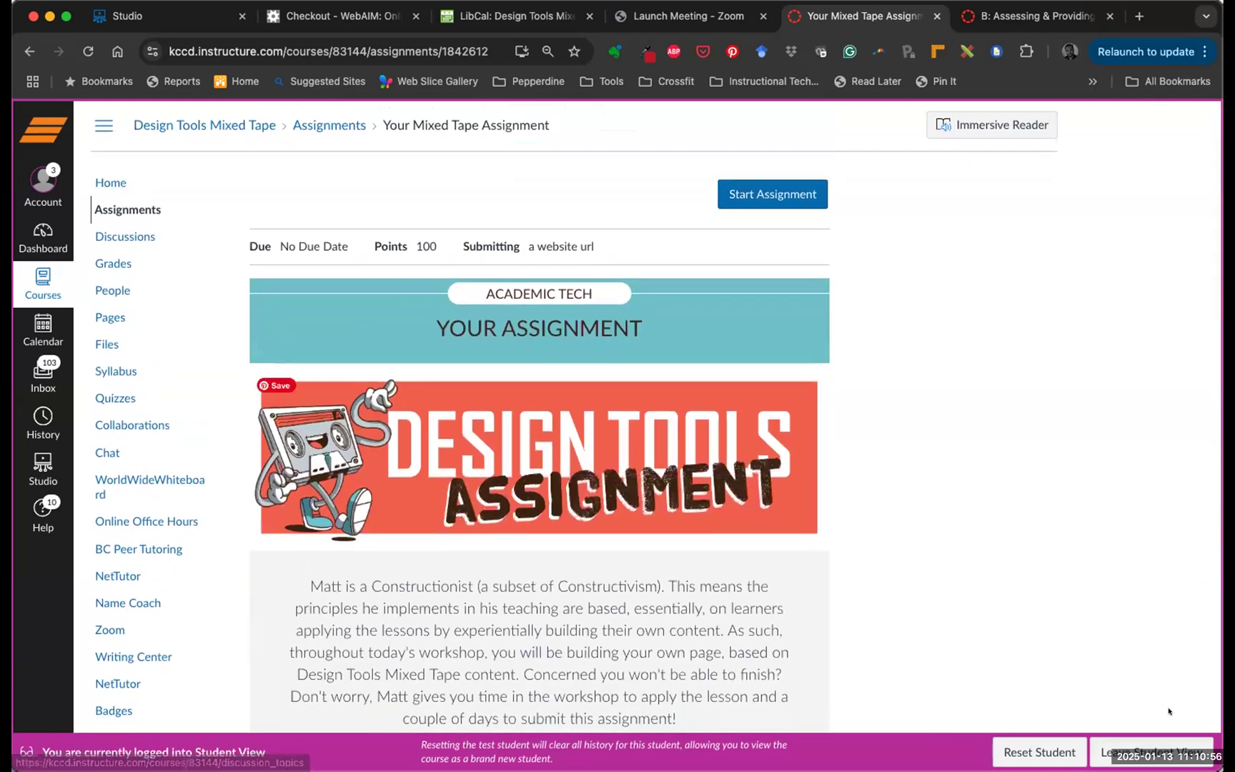
pyautogui.click(1140, 747)
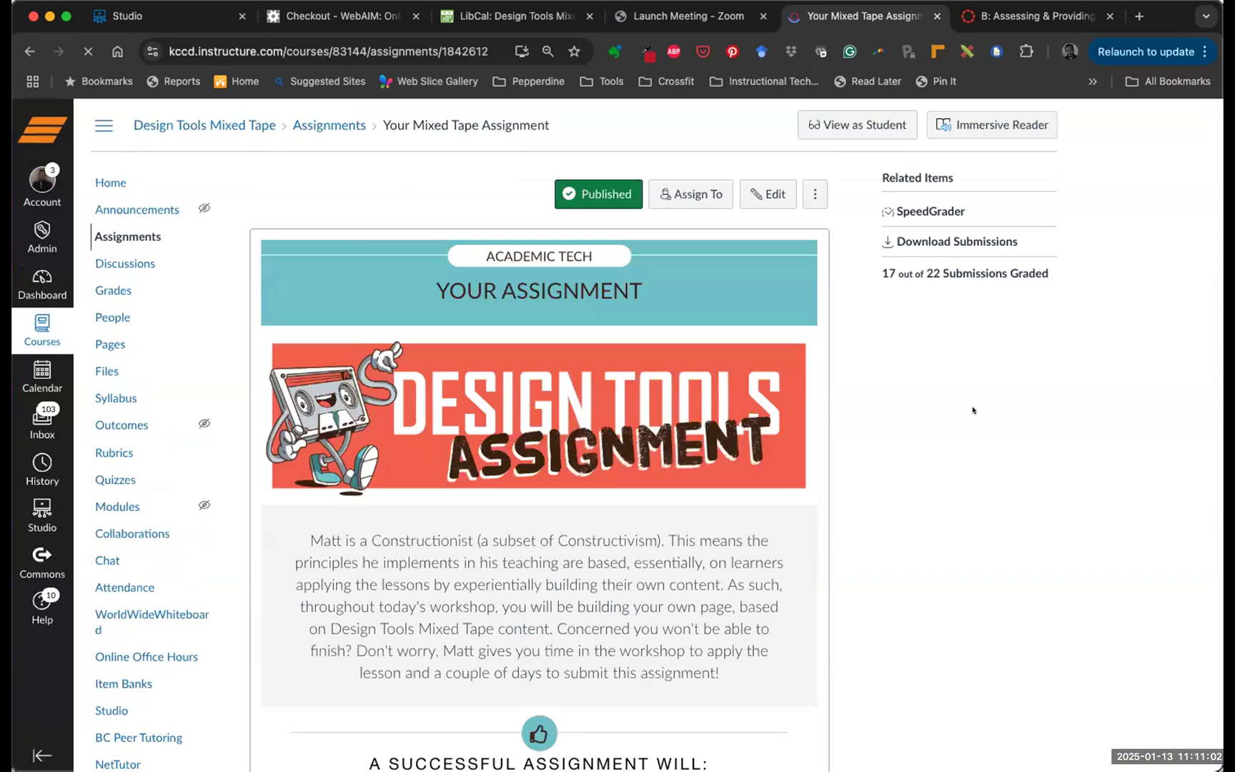
pyautogui.click(100, 345)
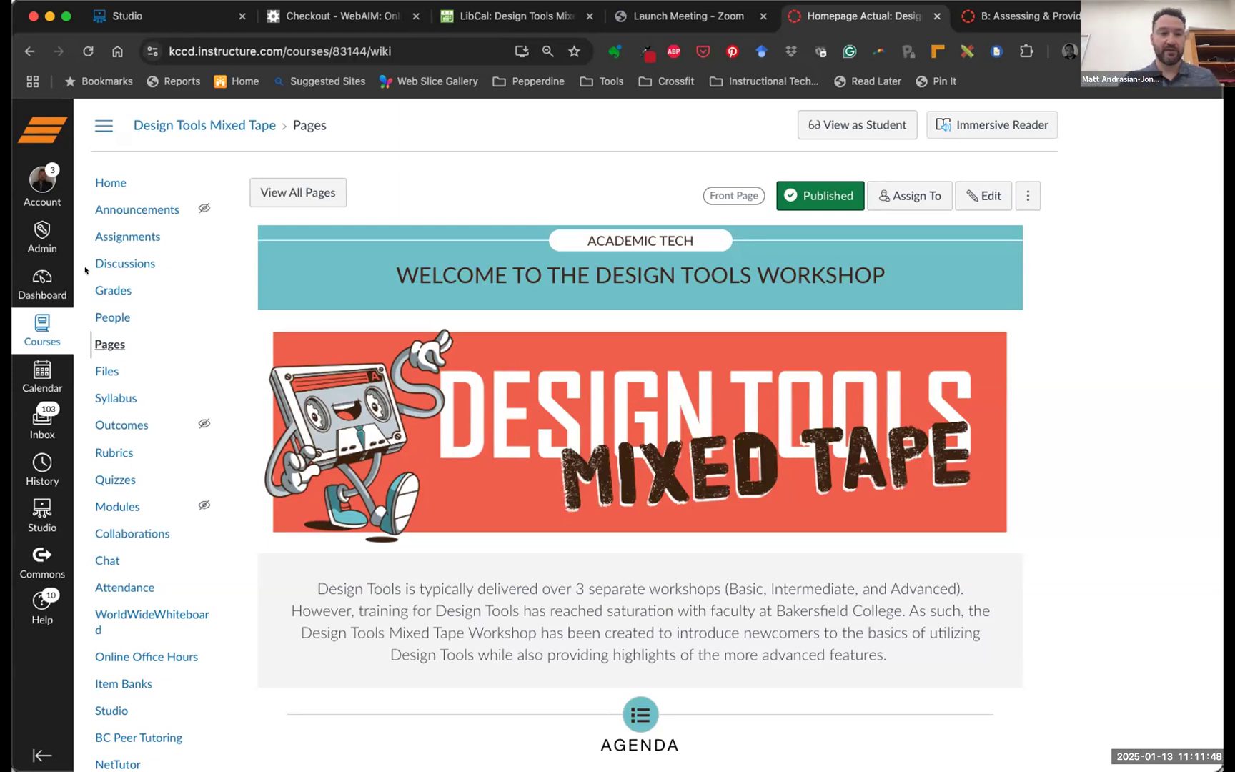
# Open '1/13 Design Tools Workshop <Template>' from the full pages list in edit mode
pyautogui.click(318, 192)
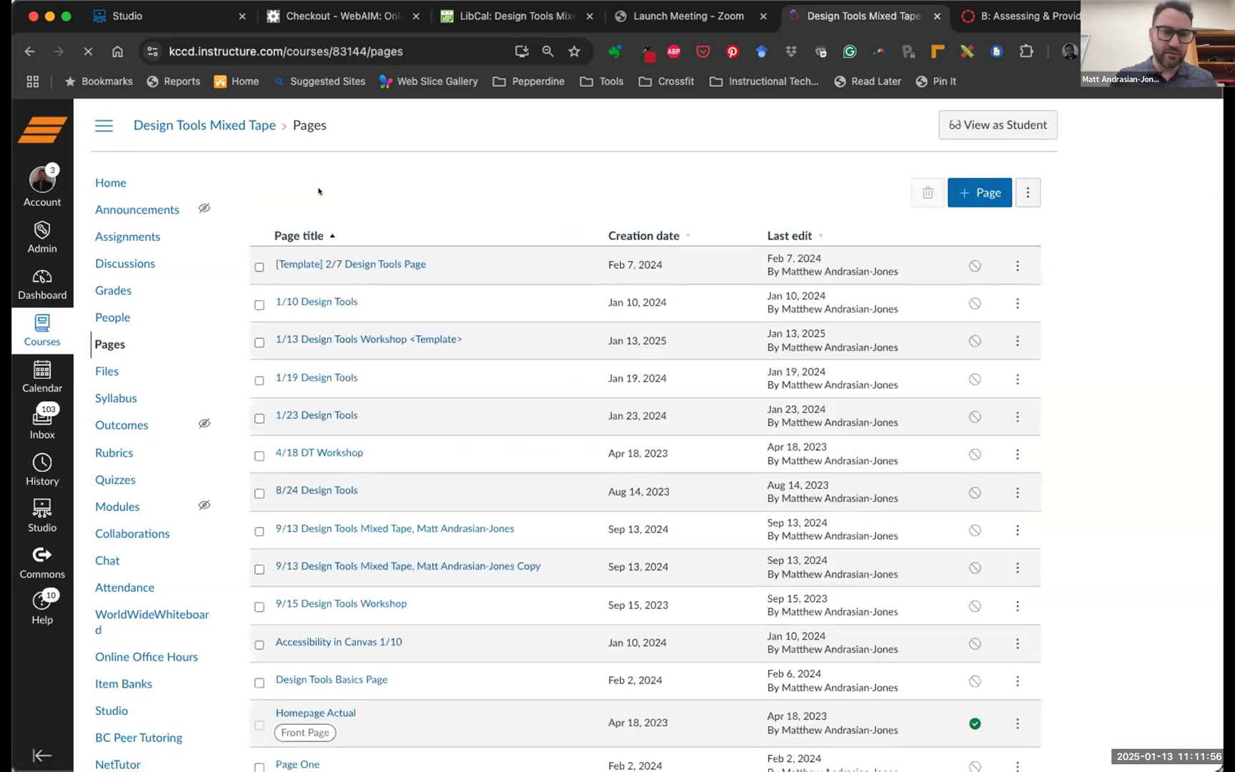
pyautogui.click(369, 337)
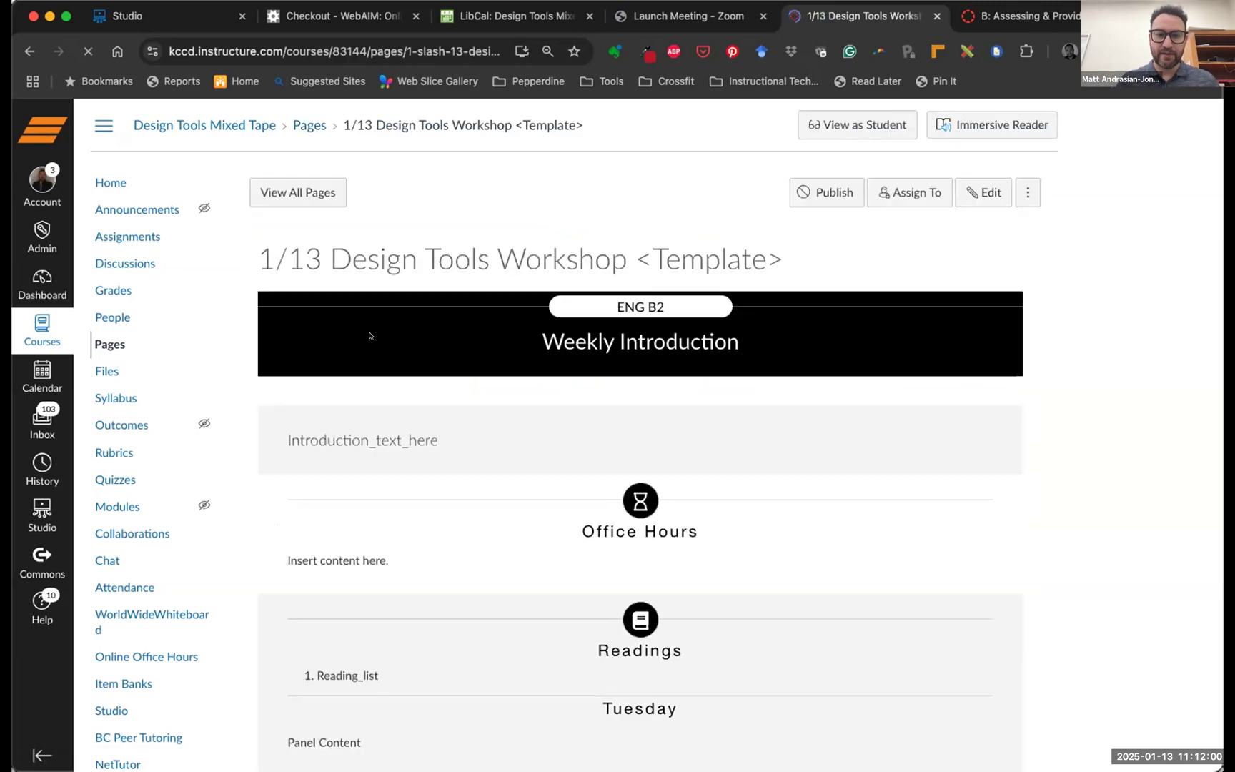
pyautogui.click(983, 192)
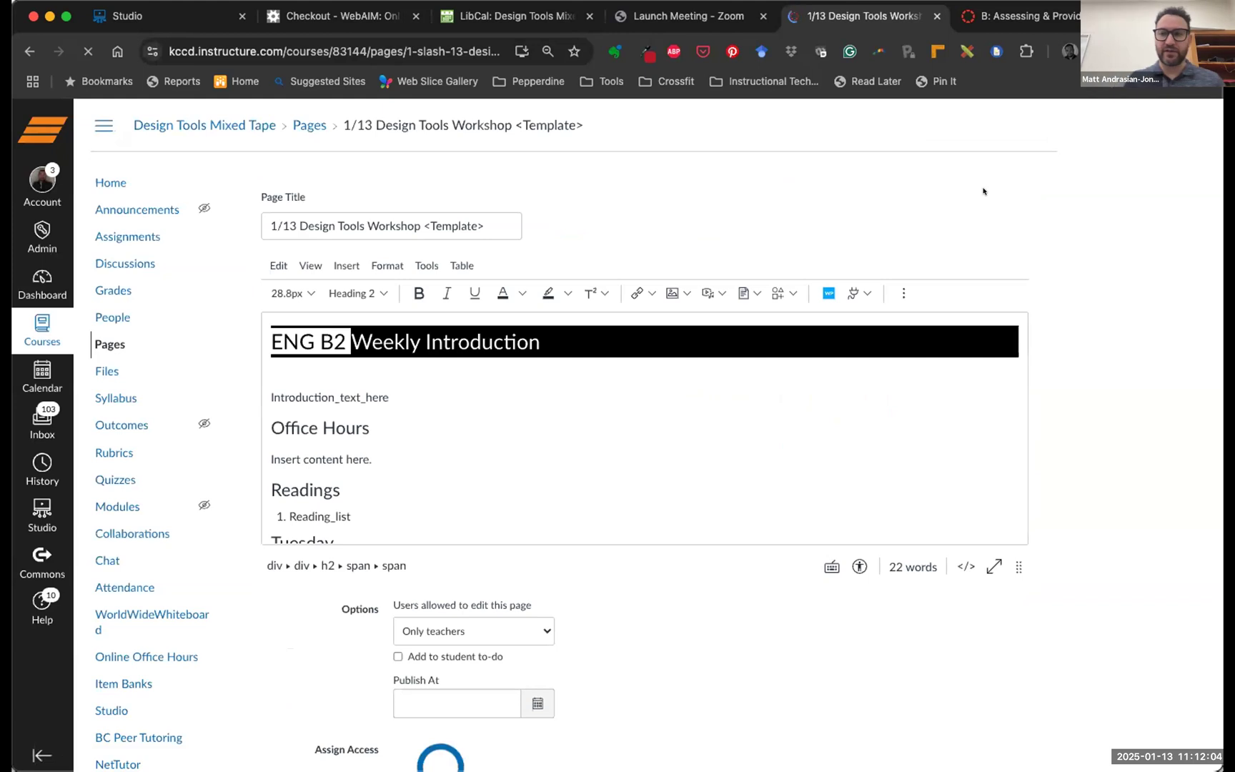
pyautogui.scroll(-3, 921, 179)
pyautogui.scroll(-10, 940, 245)
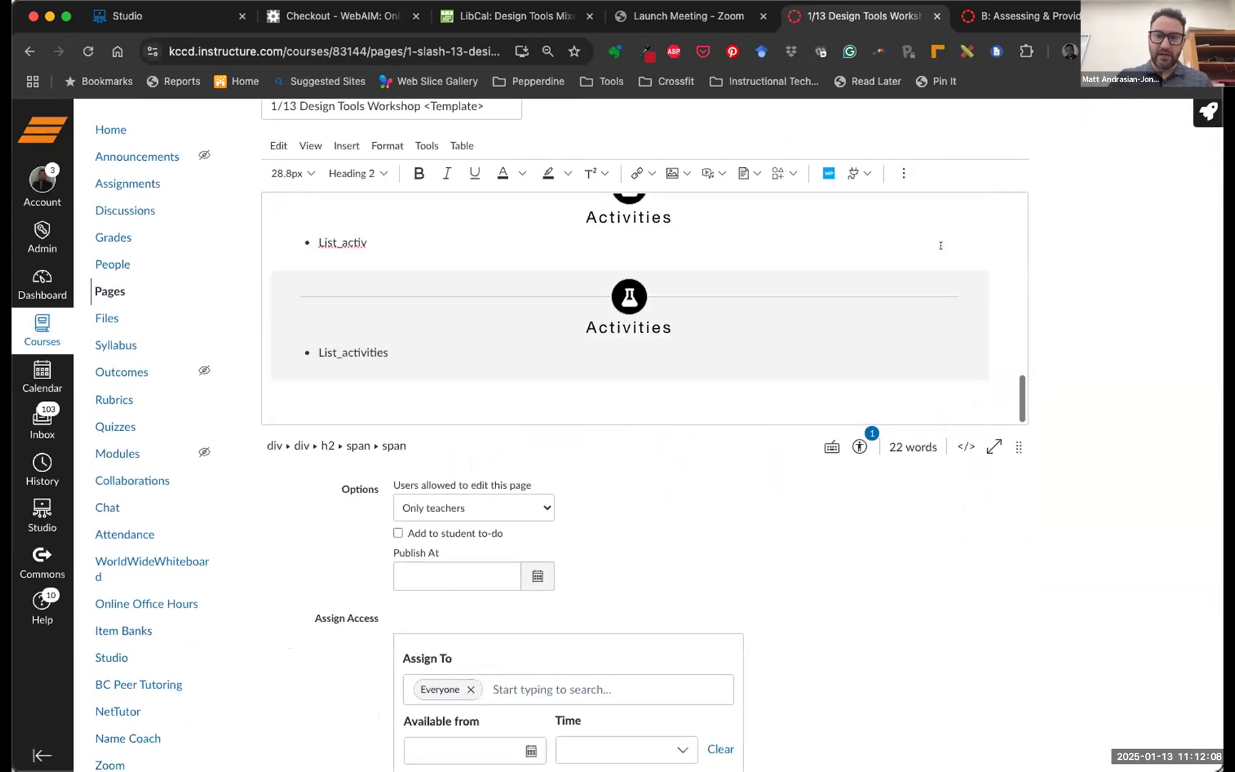
pyautogui.scroll(2, 940, 245)
# Launch the Design Tools sidebar and show its advanced elements
pyautogui.click(1146, 112)
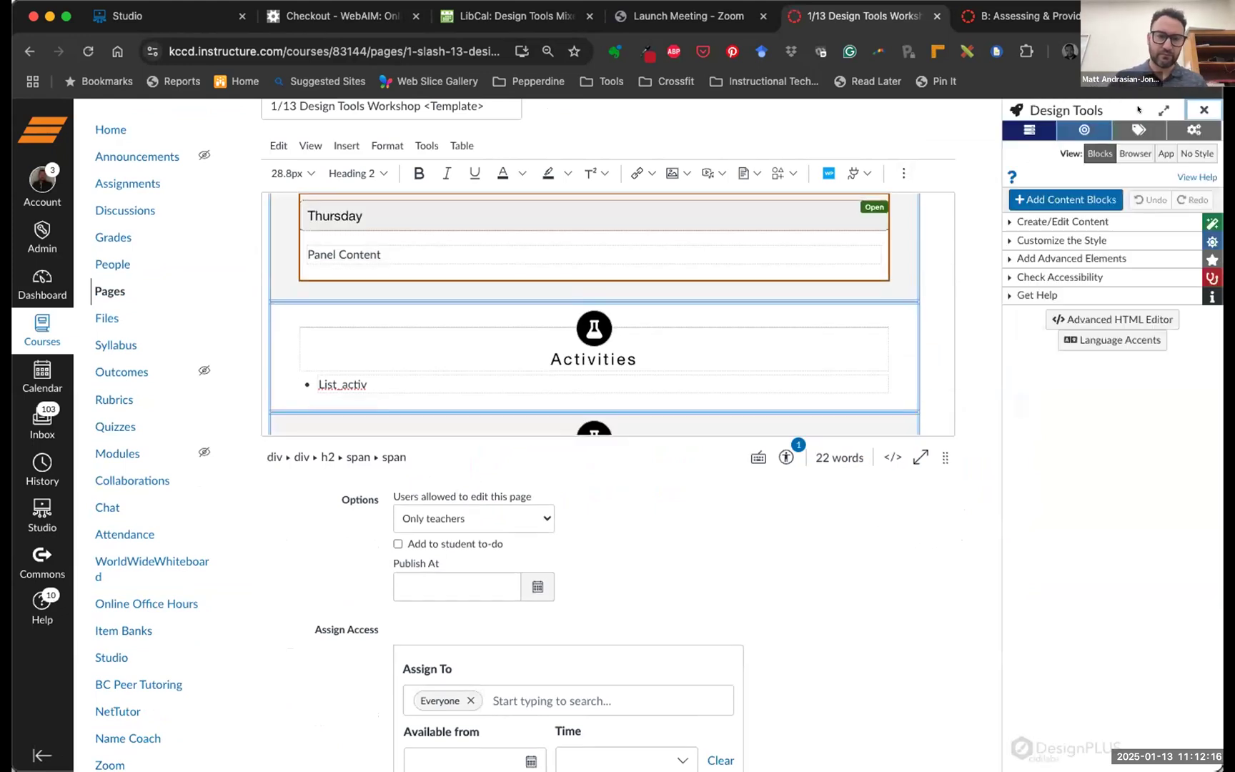
pyautogui.scroll(-5, 762, 252)
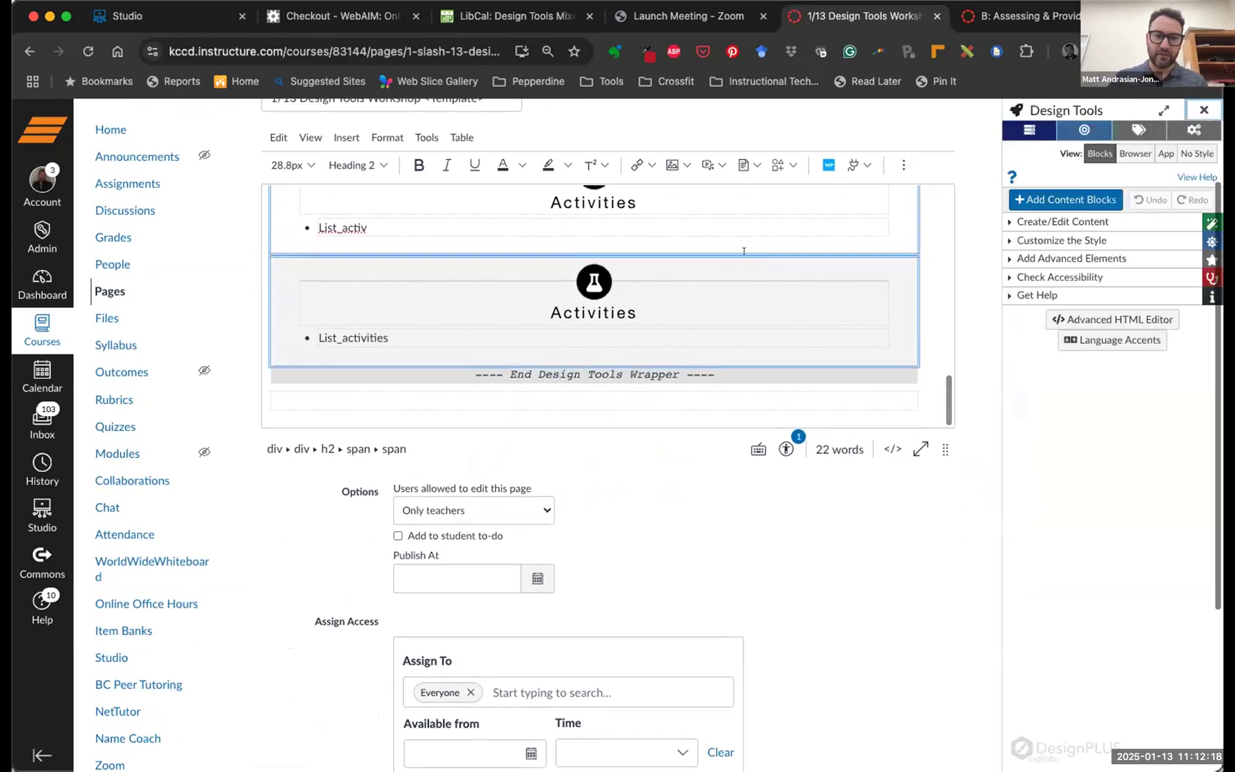
pyautogui.click(408, 334)
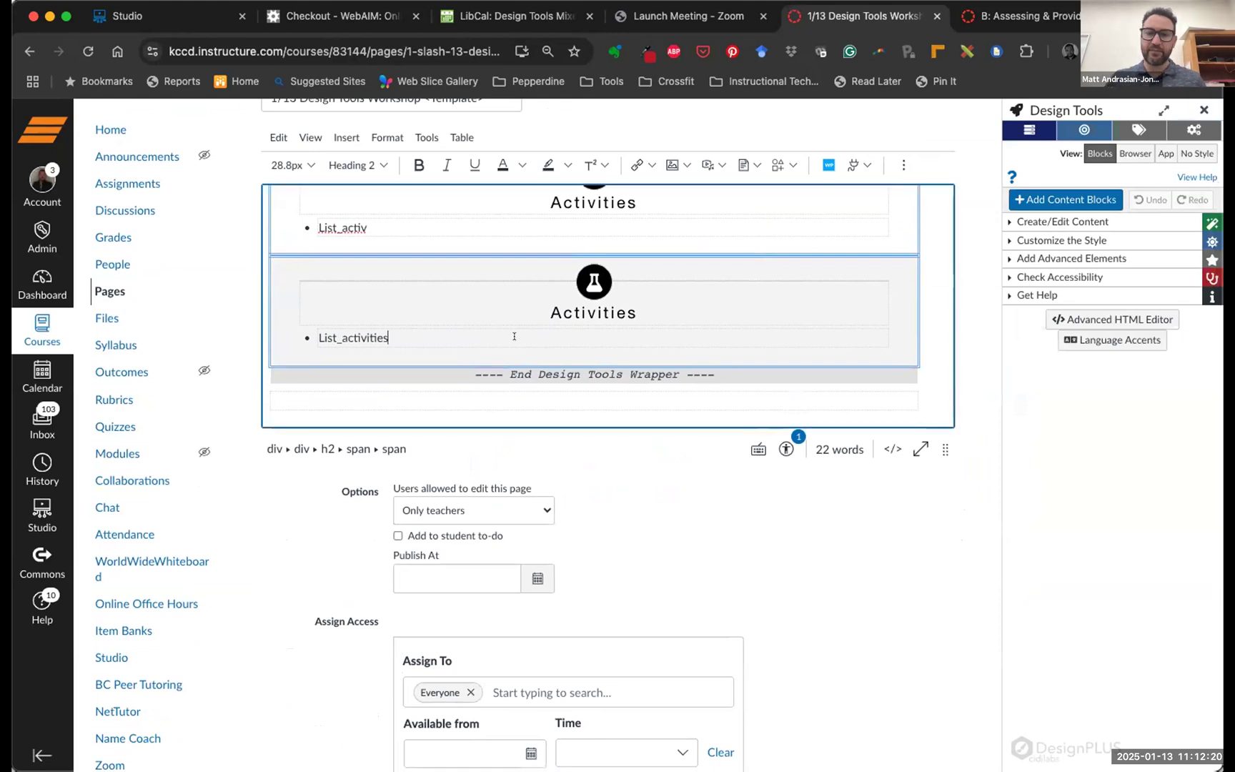
pyautogui.click(1048, 258)
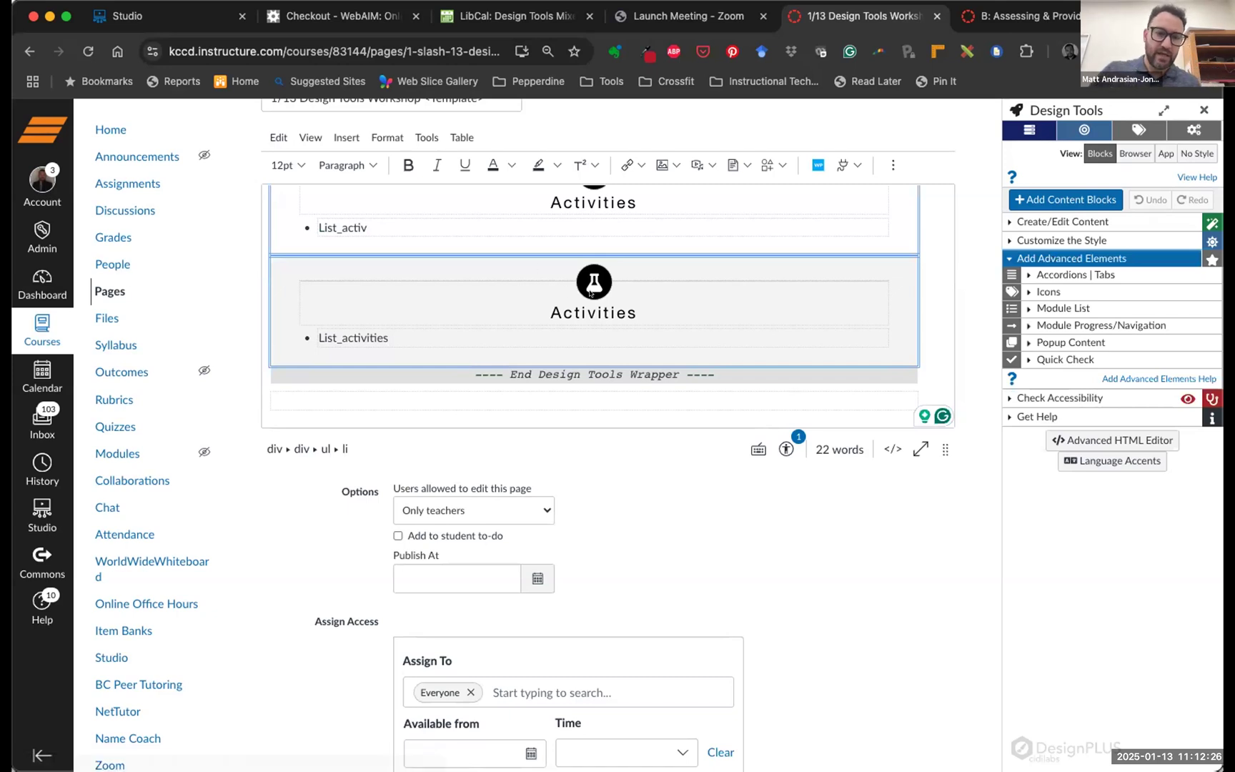
# Add a new line after List_activities and remove its bullet to make a plain paragraph
pyautogui.click(395, 333)
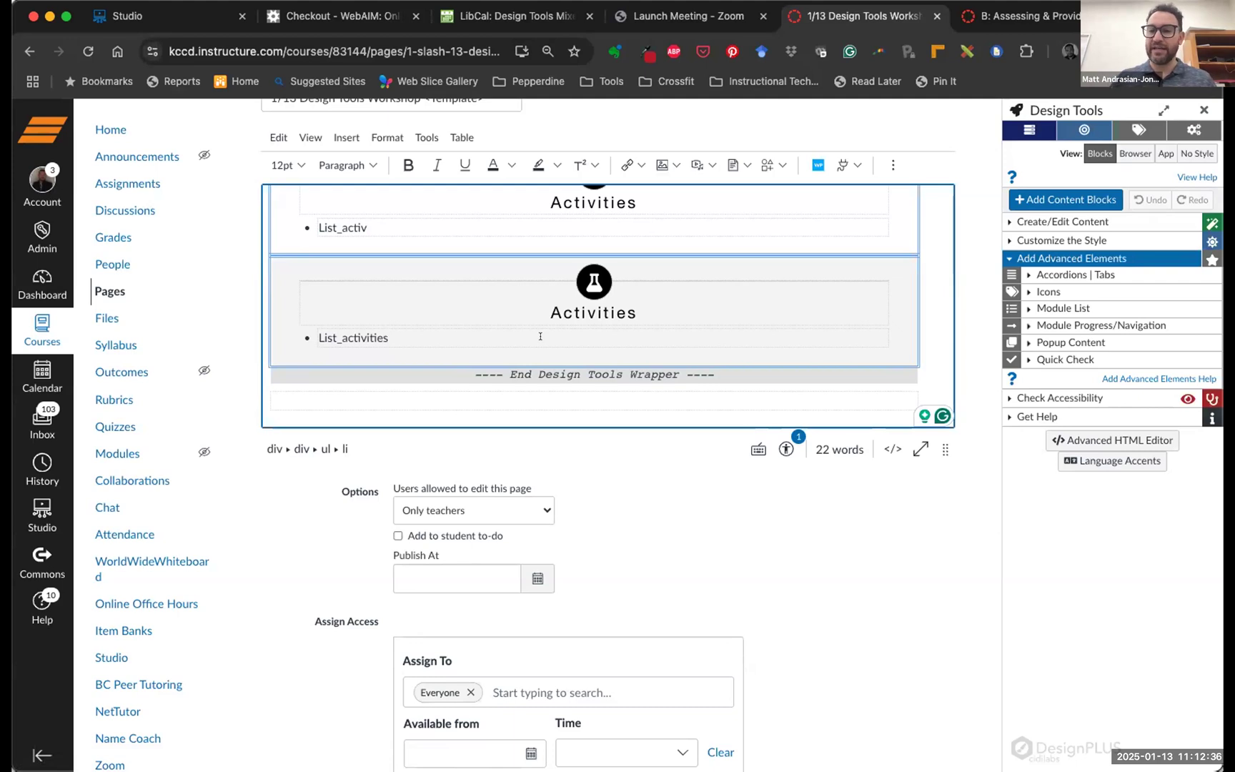
pyautogui.press('Return')
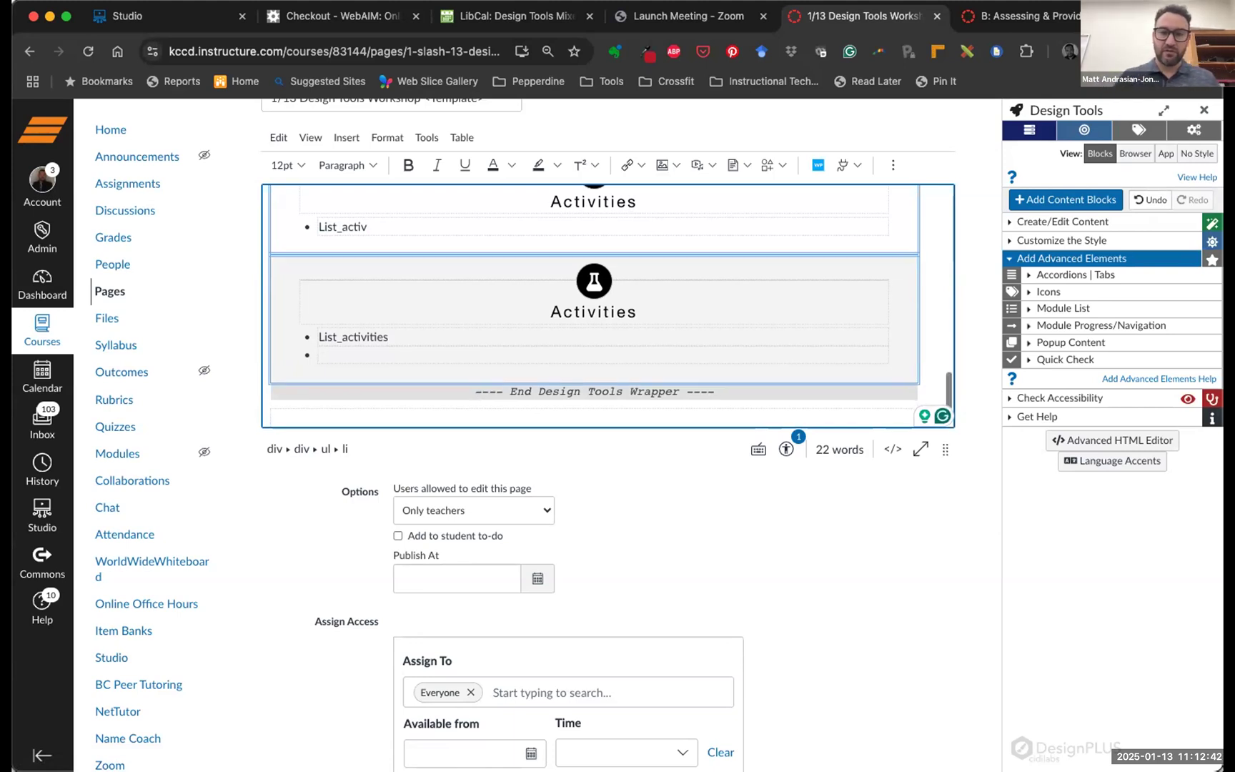
pyautogui.scroll(-1, 316, 310)
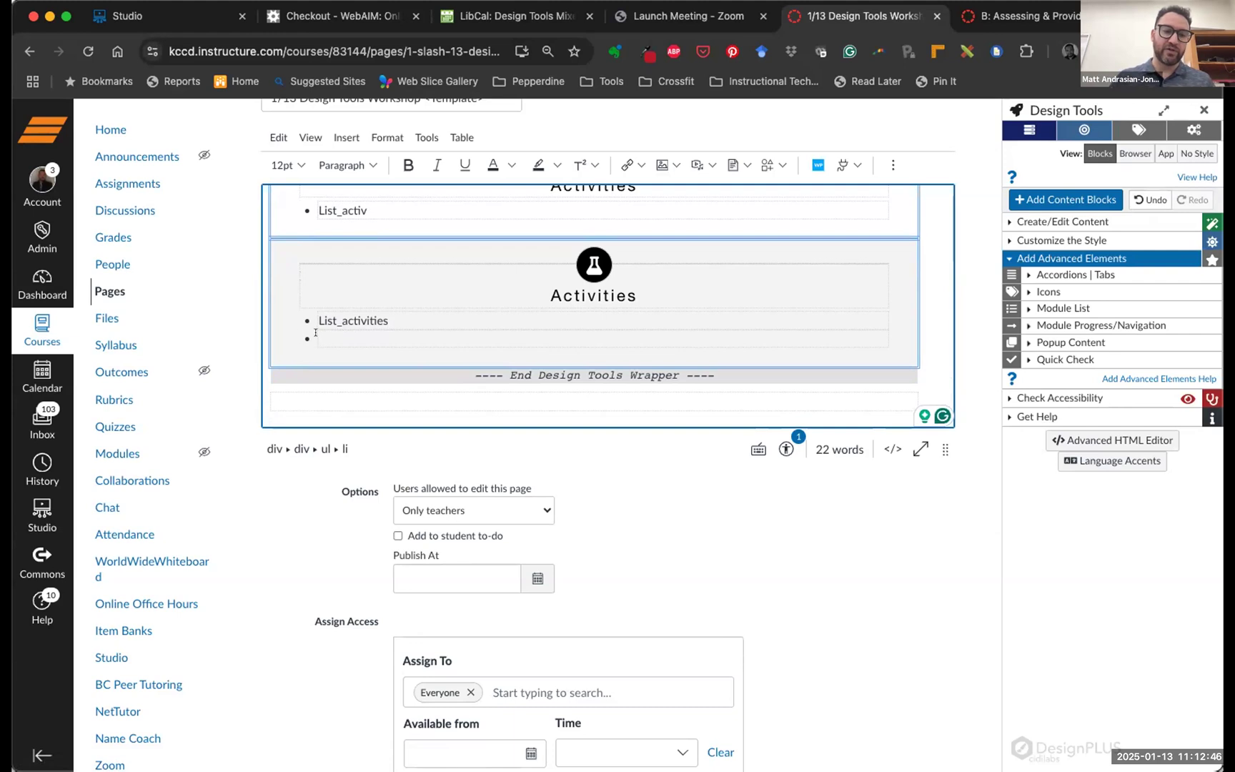
pyautogui.click(891, 163)
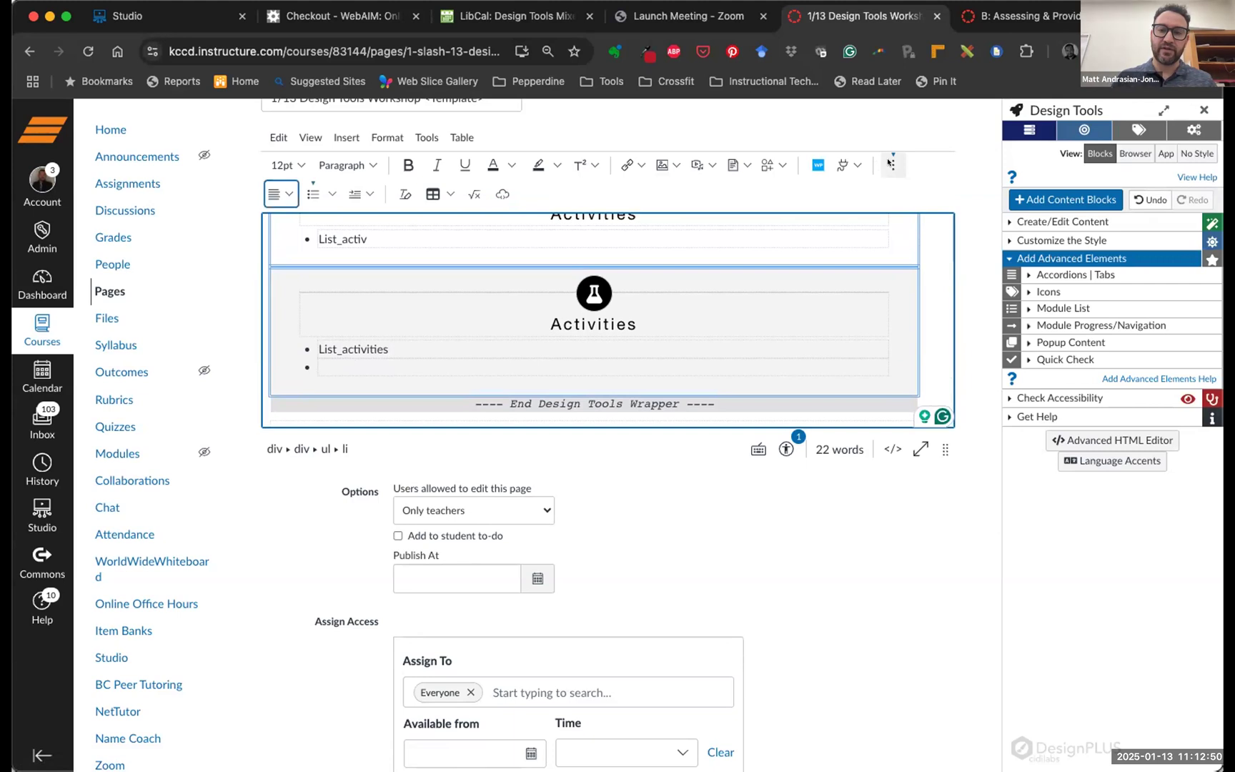
pyautogui.click(311, 192)
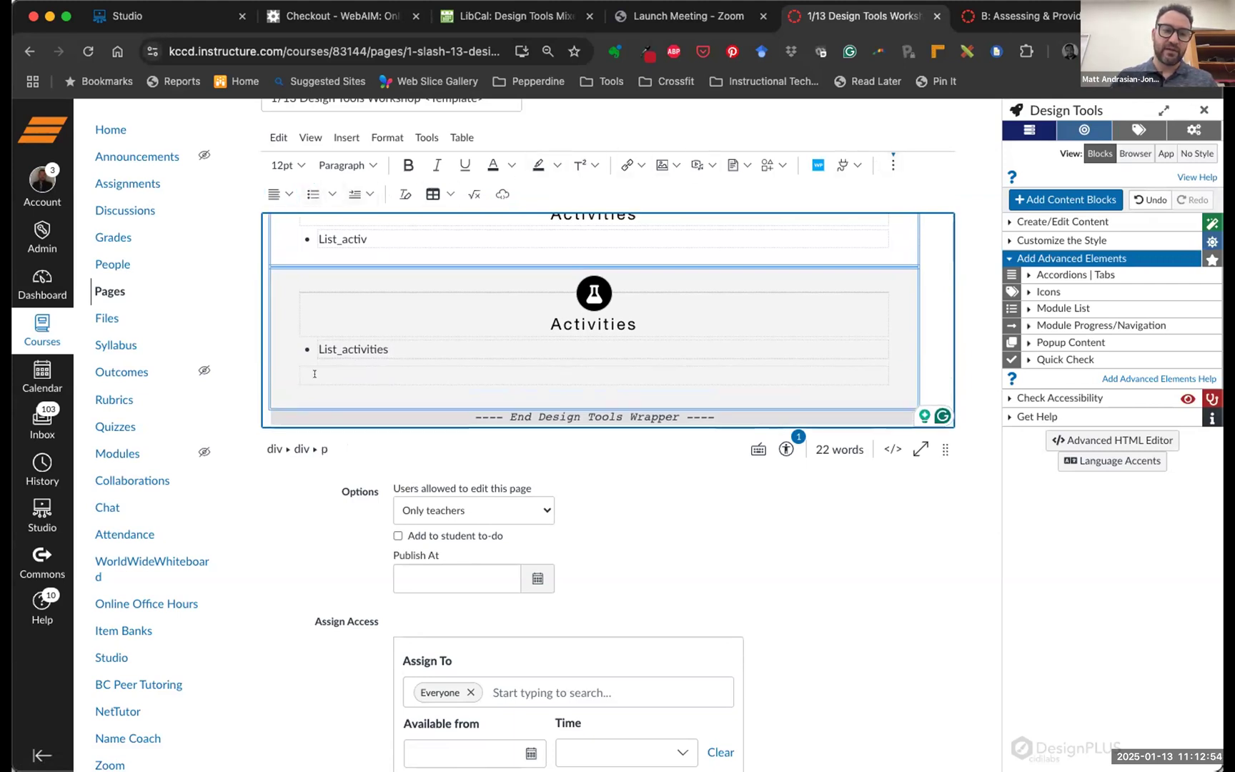
pyautogui.scroll(-1, 304, 359)
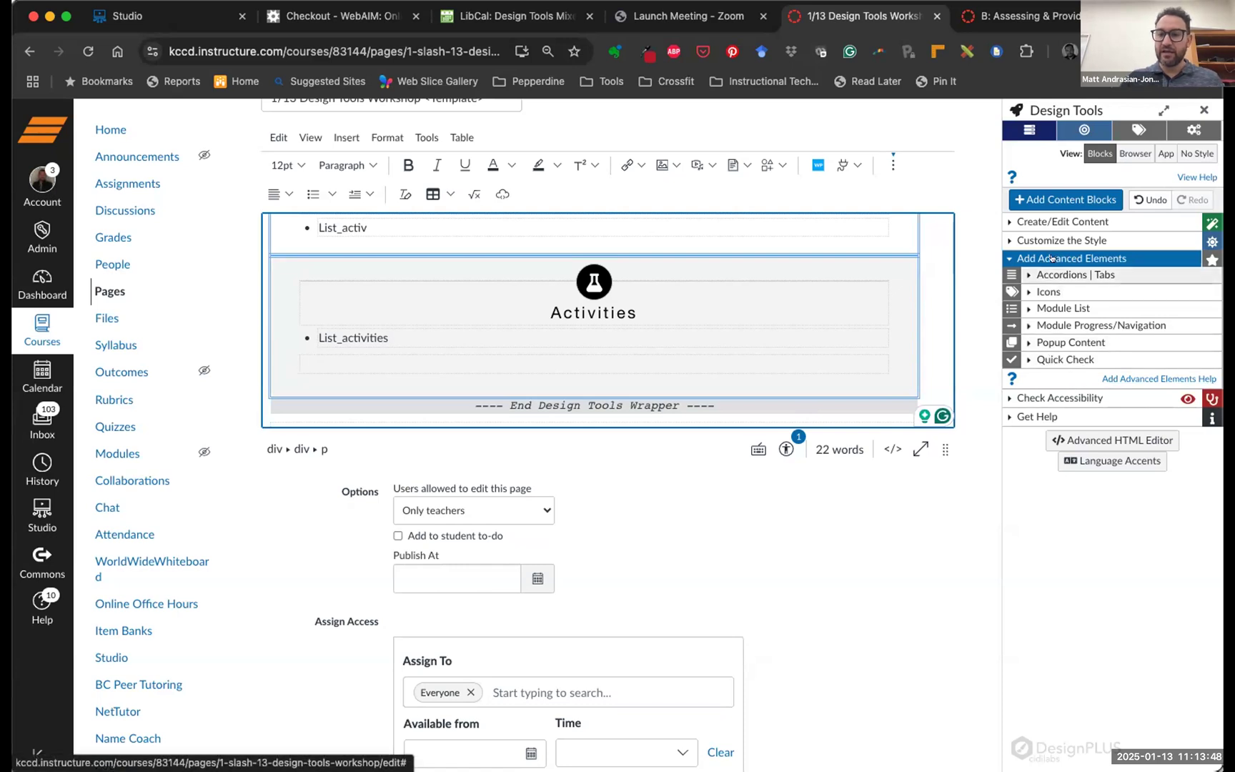
# Insert a Quick Check as a block from Add Advanced Elements > Quick Check
pyautogui.click(1040, 359)
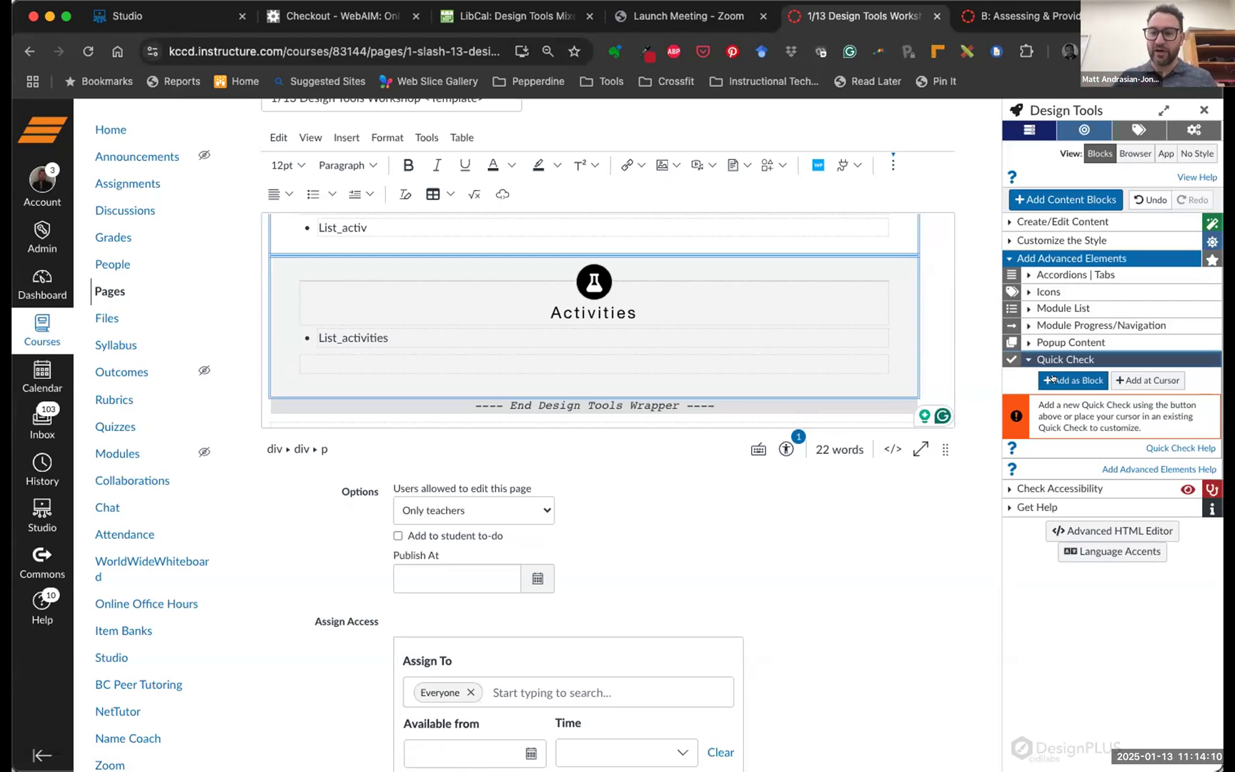
pyautogui.click(1053, 376)
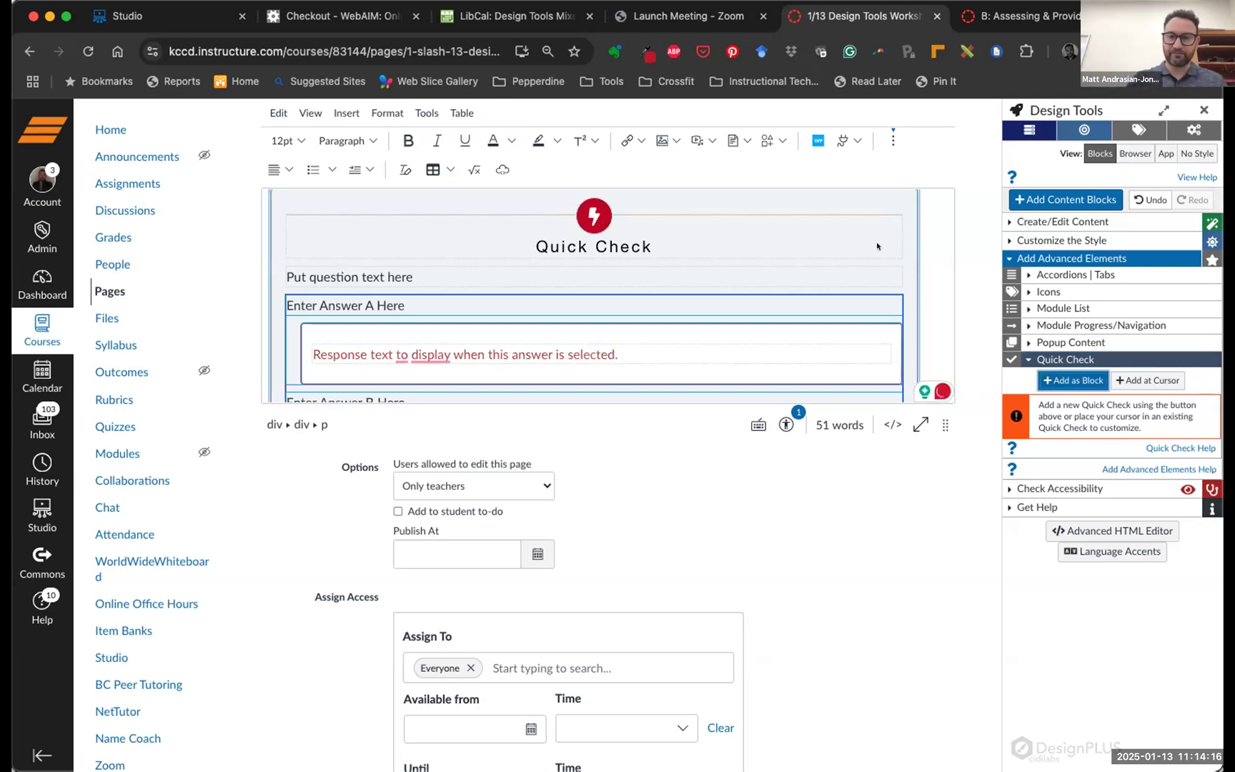
pyautogui.scroll(3, 684, 256)
pyautogui.scroll(-5, 685, 256)
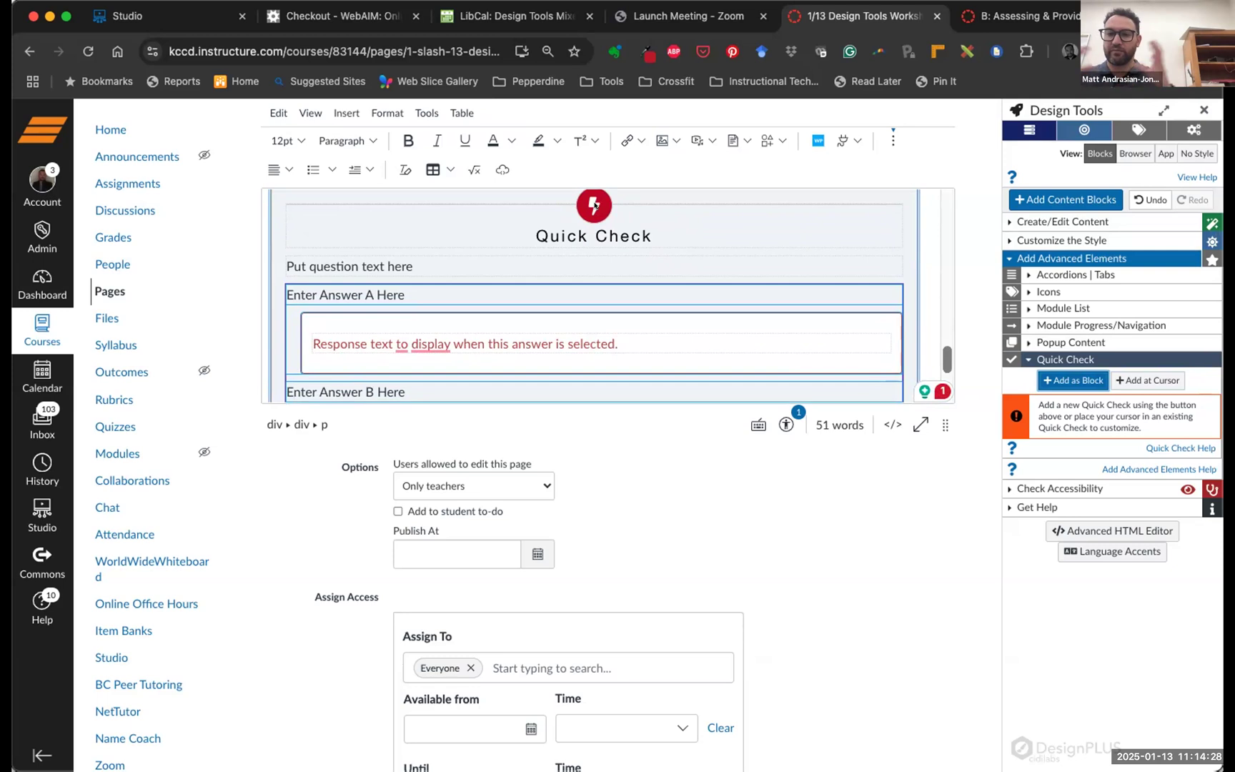
# Replace the placeholder question with 'How many activities are we doing this week?'
pyautogui.click(483, 271)
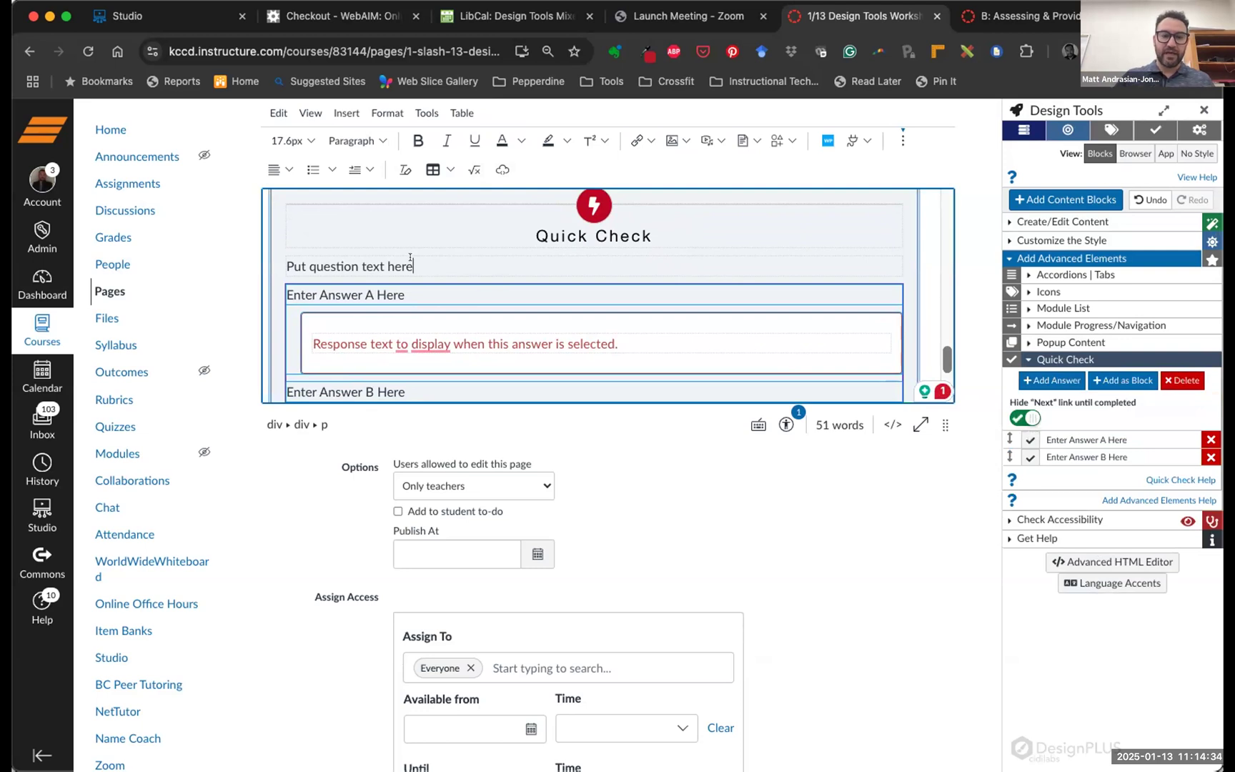
pyautogui.moveTo(414, 264); pyautogui.dragTo(370, 257)
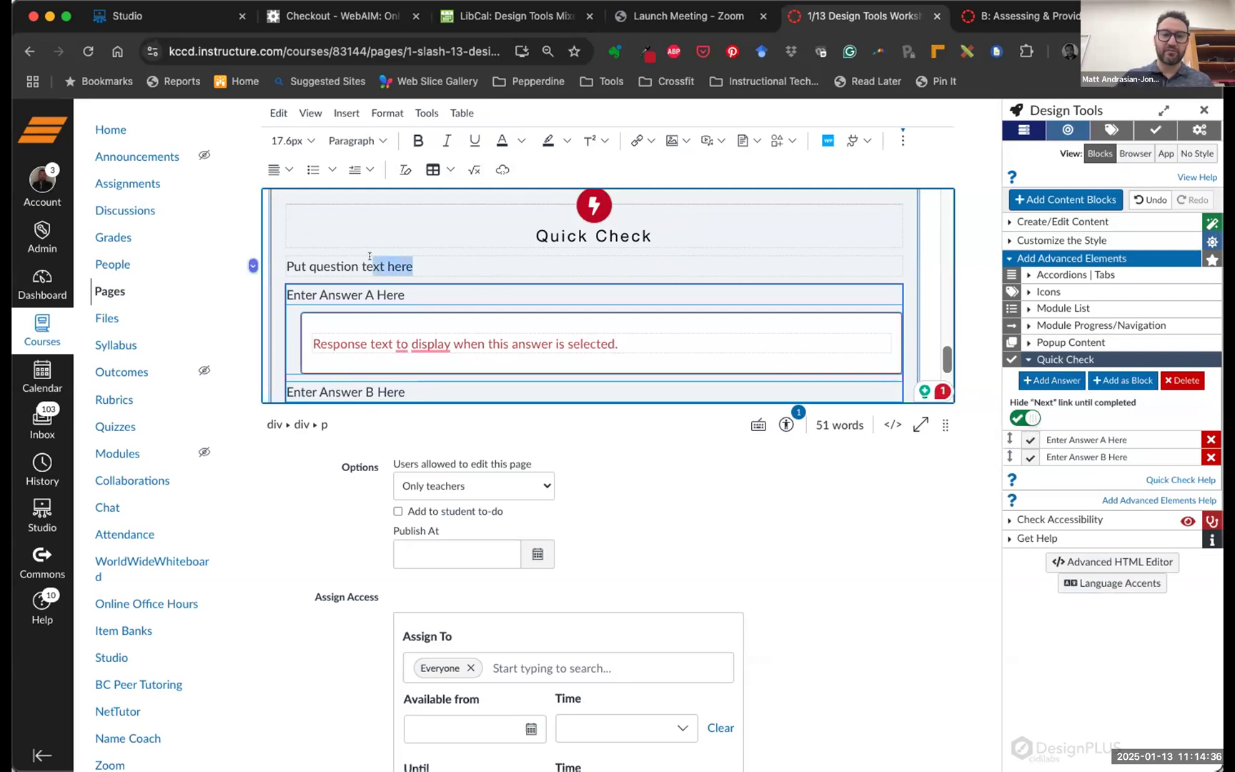
pyautogui.click(416, 267)
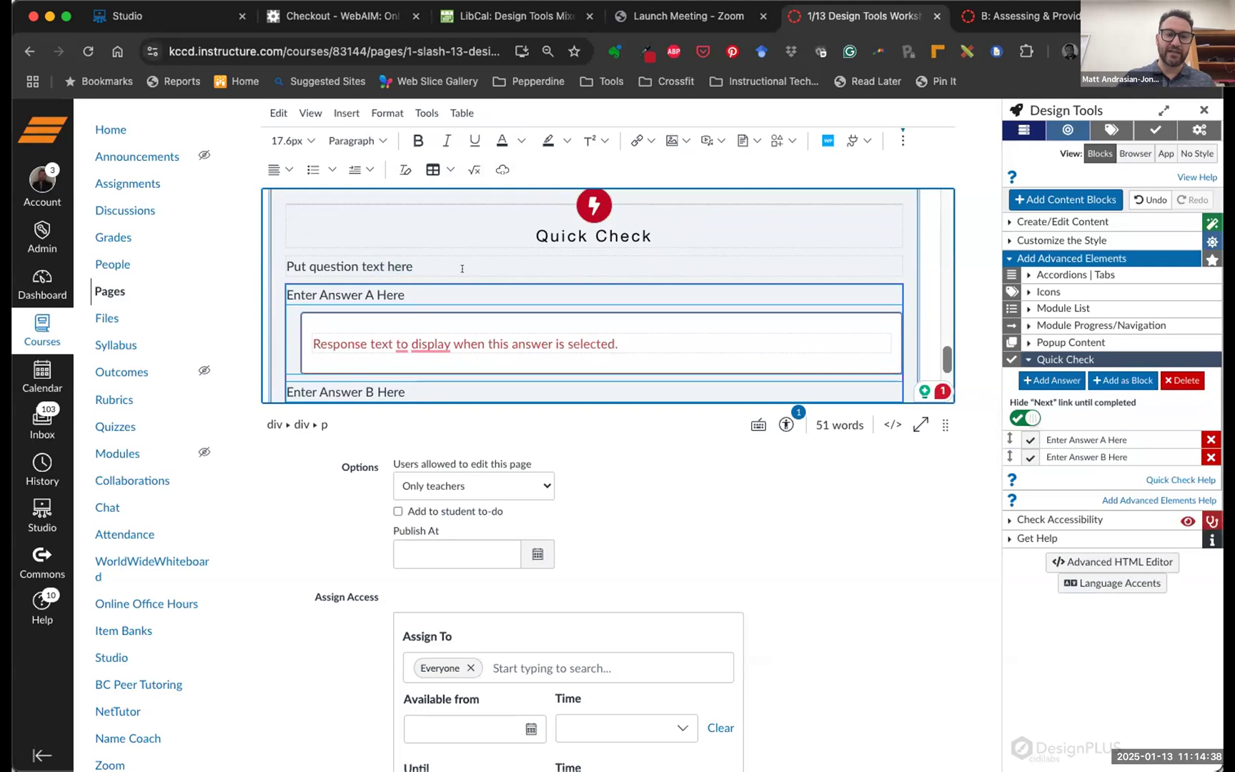
pyautogui.moveTo(340, 254); pyautogui.dragTo(408, 265)
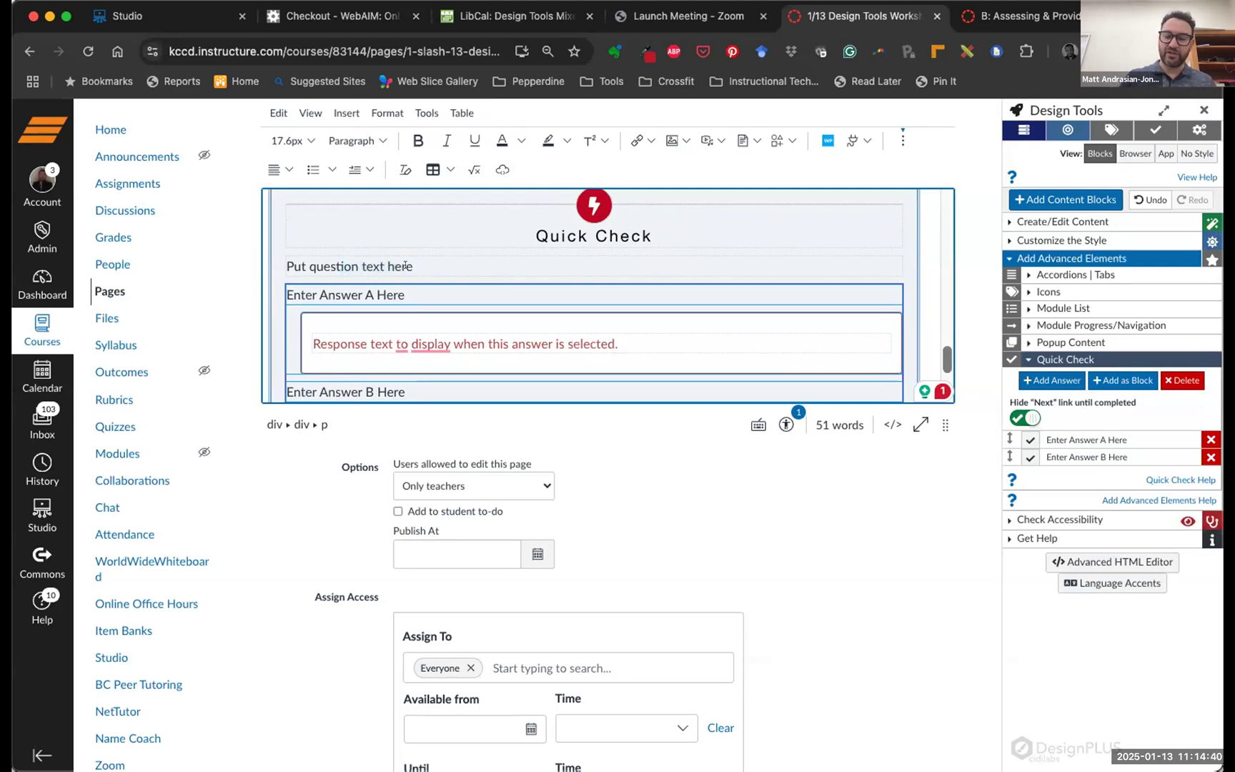
pyautogui.press('BackSpace')
pyautogui.press('BackSpace')
pyautogui.press('BackSpace')
pyautogui.press('BackSpace')
pyautogui.press('BackSpace')
pyautogui.press('BackSpace')
pyautogui.press('BackSpace')
pyautogui.press('BackSpace')
pyautogui.press('BackSpace')
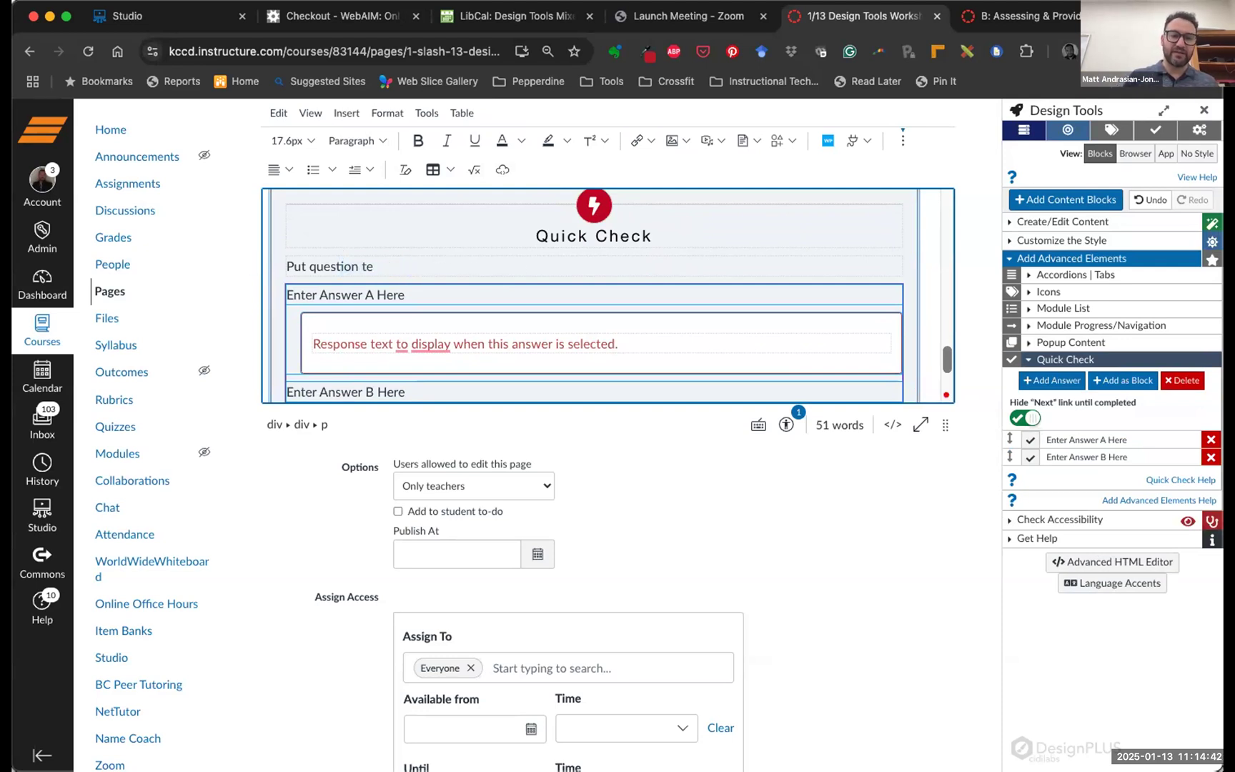
pyautogui.press('BackSpace')
pyautogui.press('BackSpace')
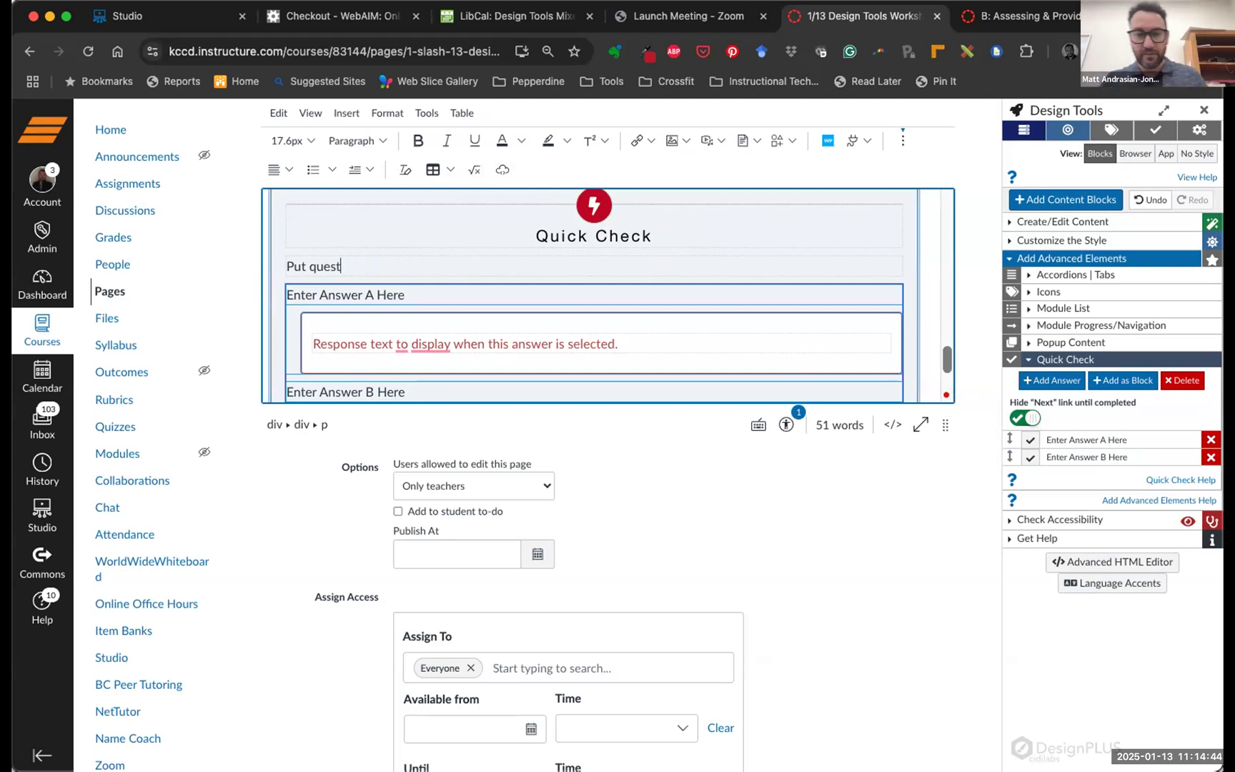
pyautogui.press('BackSpace')
pyautogui.press('BackSpace')
pyautogui.press('BackSpace')
pyautogui.press('BackSpace')
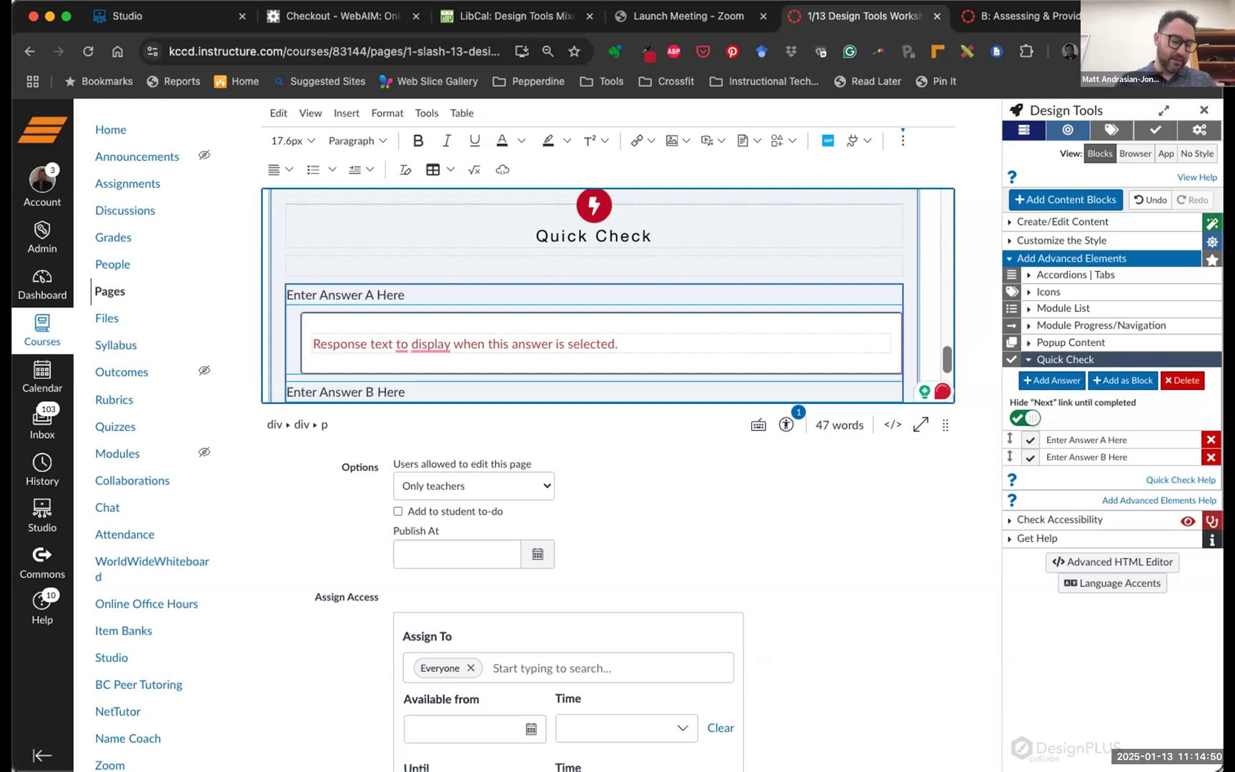
pyautogui.write('How ma')
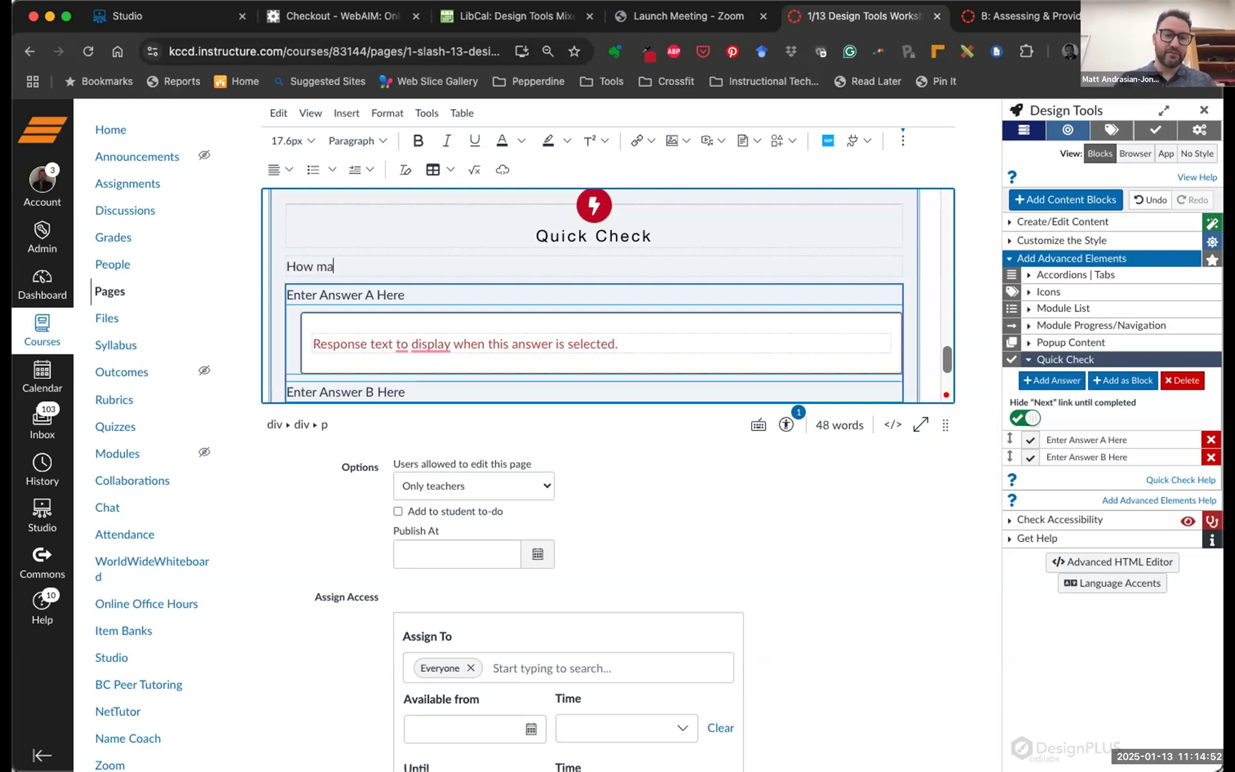
pyautogui.write('ny activities ar')
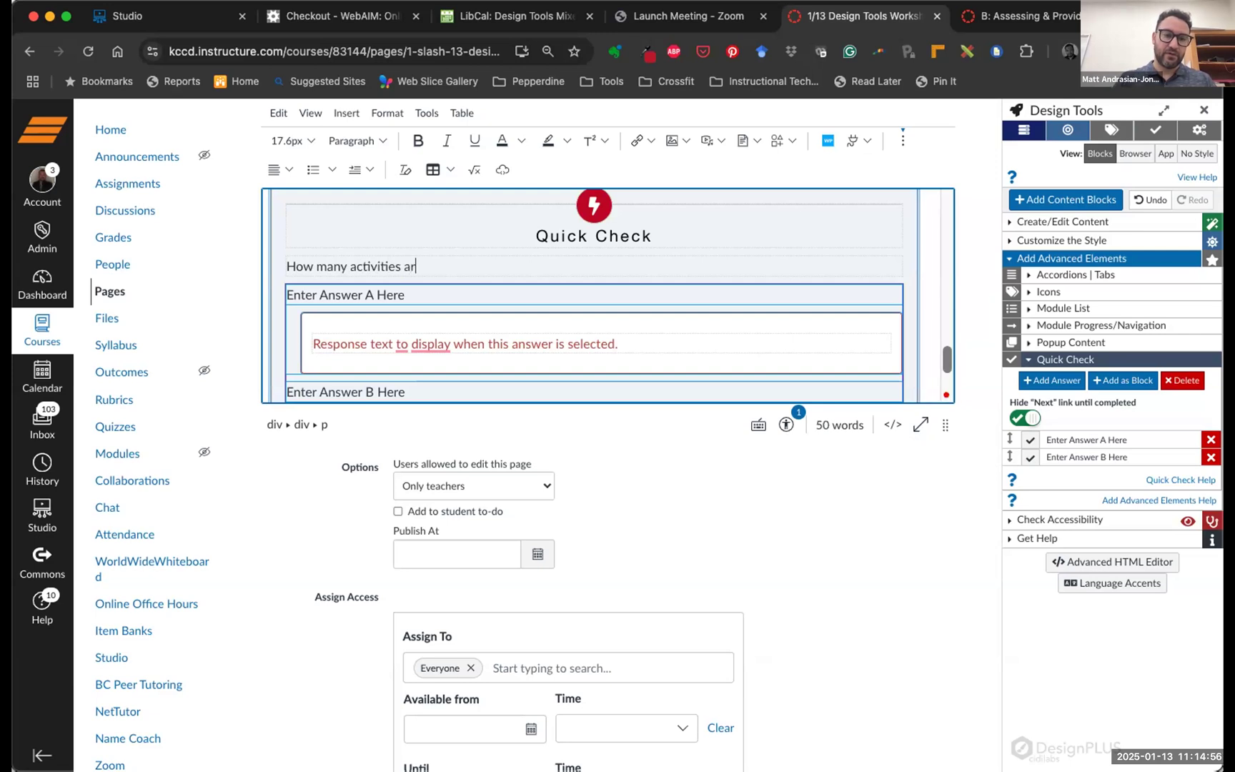
pyautogui.write('e we doing this week?')
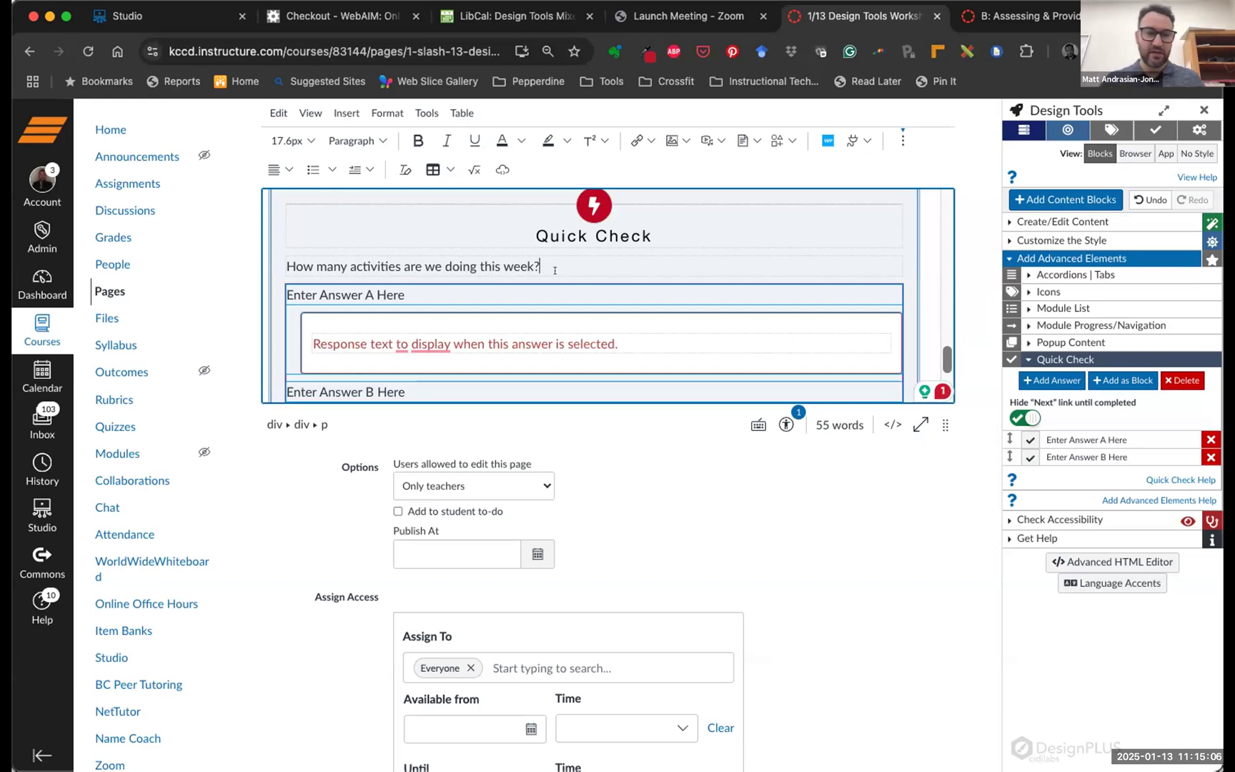
pyautogui.scroll(-1, 478, 286)
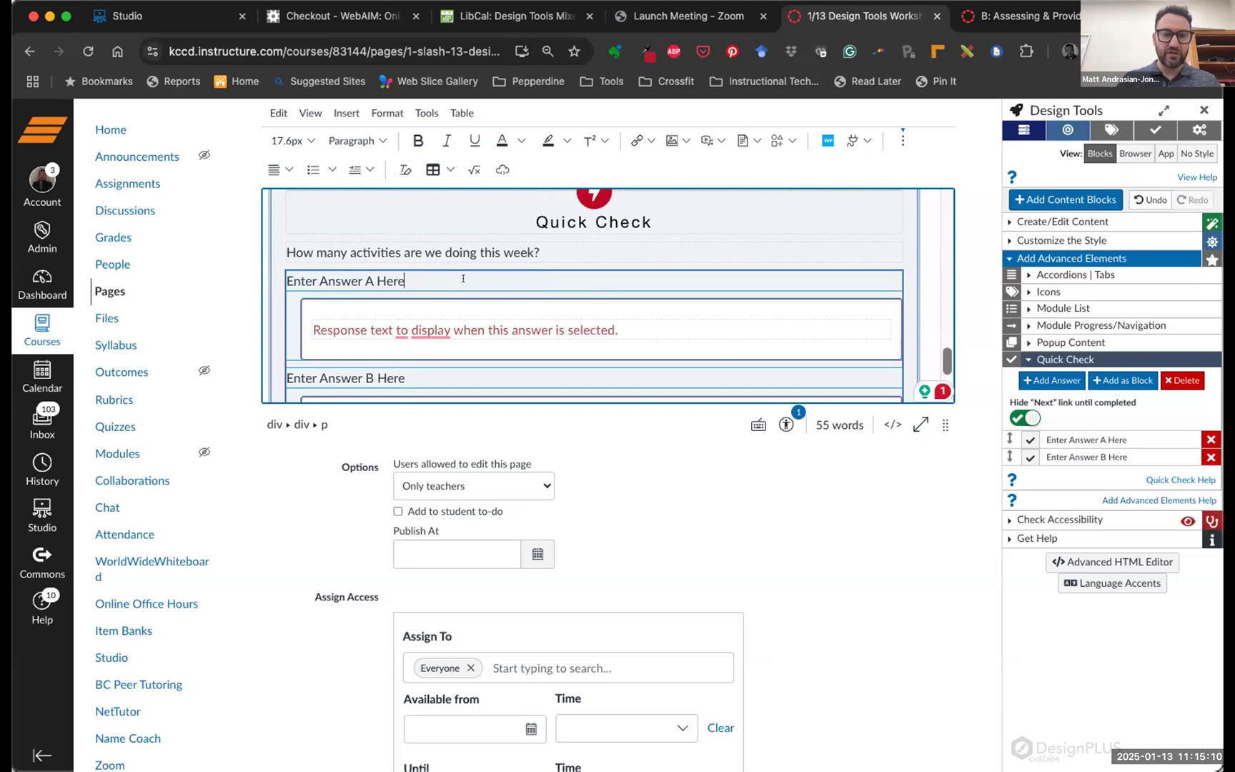
# Change Answer A to 'We will be doing 4 activities.'
pyautogui.click(340, 269)
pyautogui.scroll(-1, 368, 277)
pyautogui.scroll(1, 386, 271)
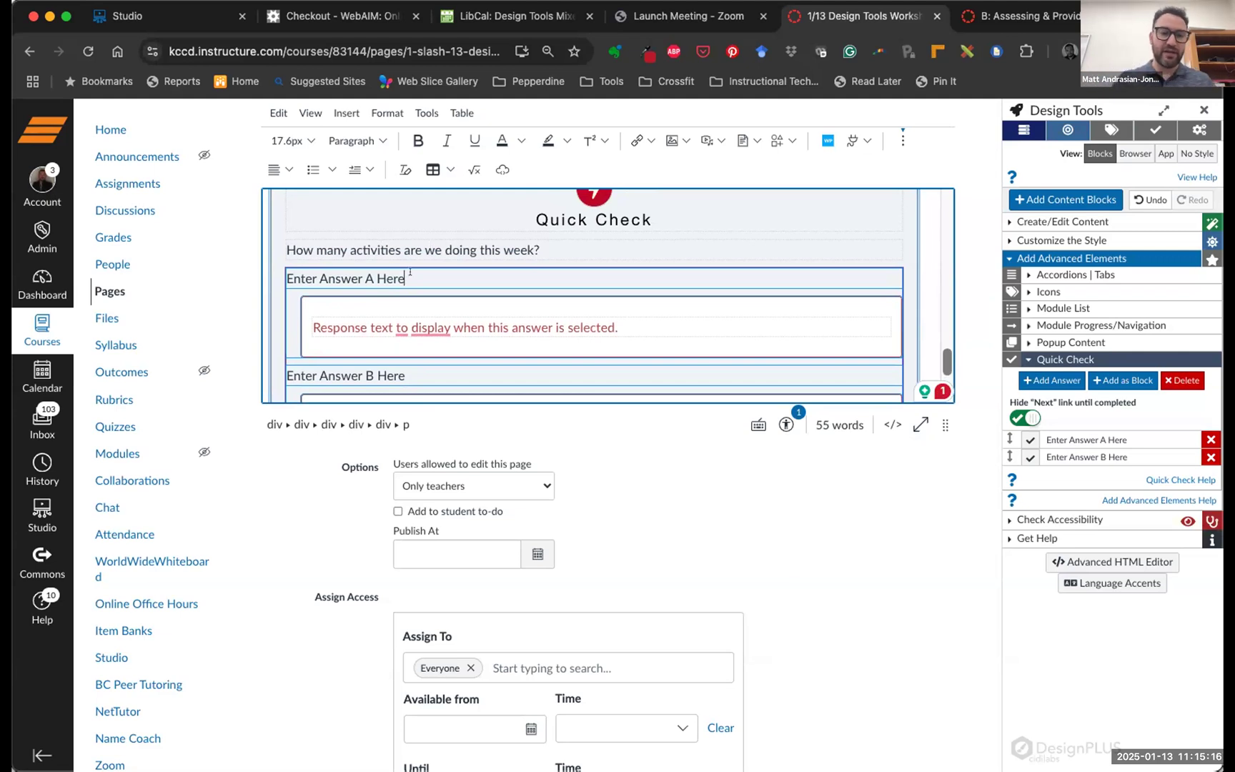
pyautogui.scroll(-2, 410, 272)
pyautogui.scroll(1, 398, 260)
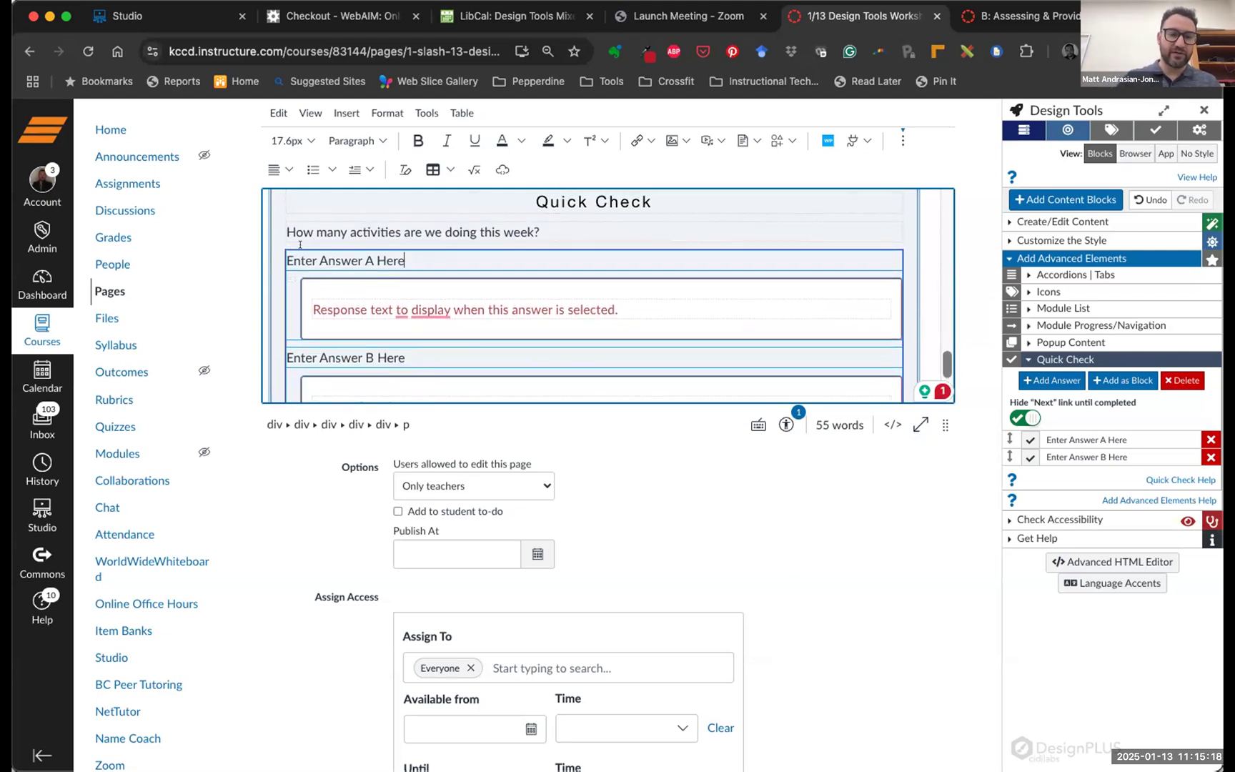
pyautogui.moveTo(404, 259); pyautogui.dragTo(292, 251)
pyautogui.press('BackSpace')
pyautogui.press('BackSpace')
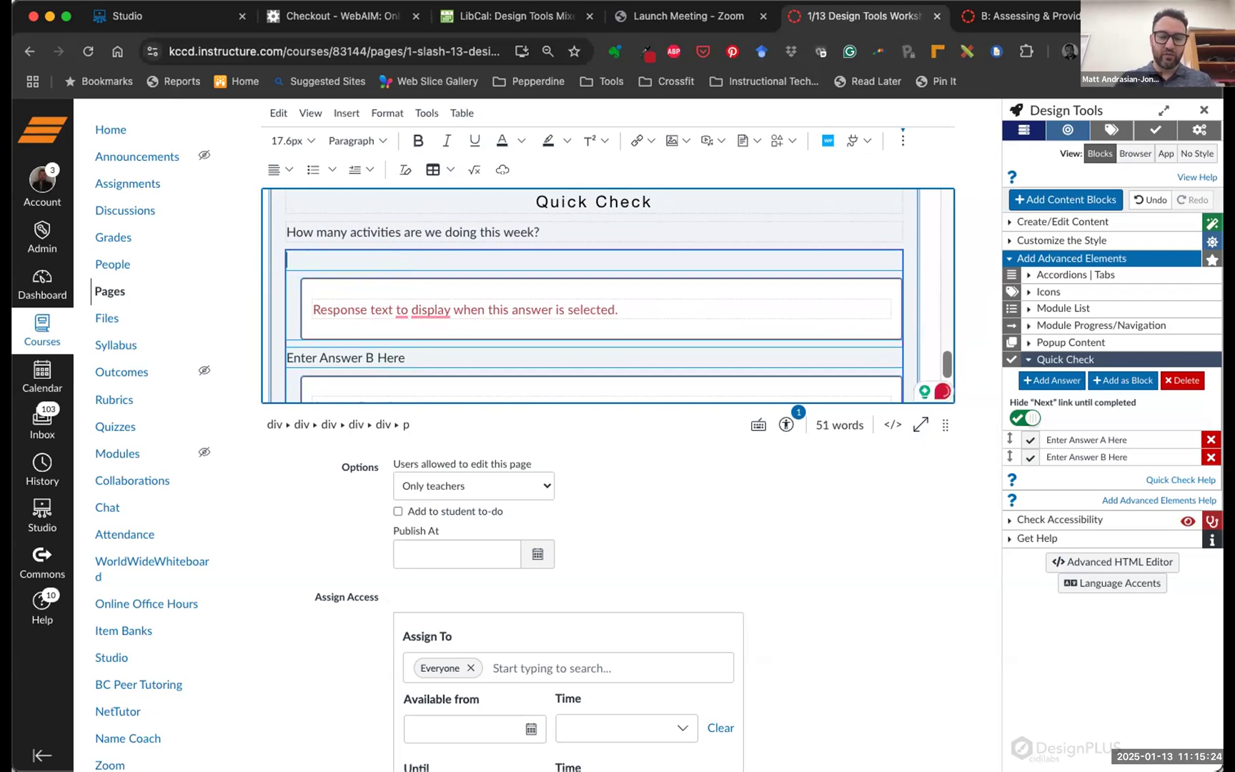
pyautogui.write('WE will')
pyautogui.press('BackSpace')
pyautogui.press('BackSpace')
pyautogui.press('BackSpace')
pyautogui.press('BackSpace')
pyautogui.write('e will be doing 4 activities.')
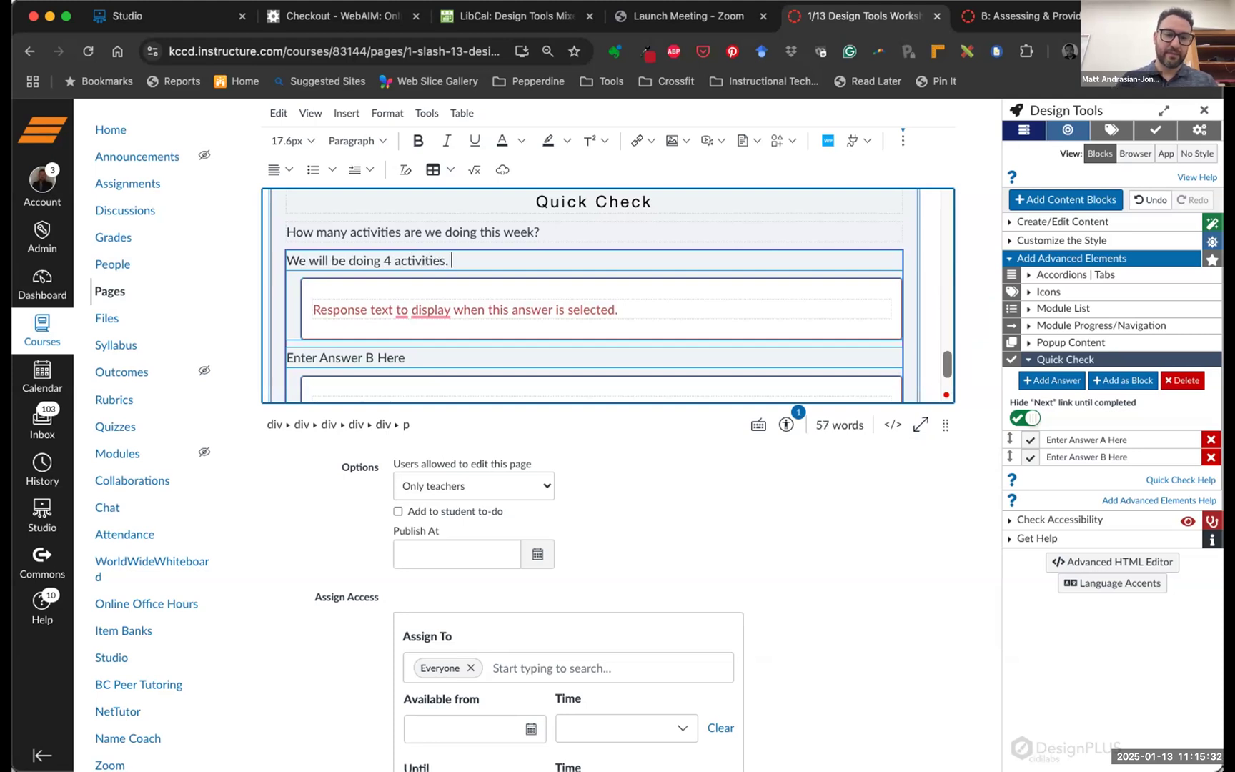
pyautogui.scroll(-2, 418, 297)
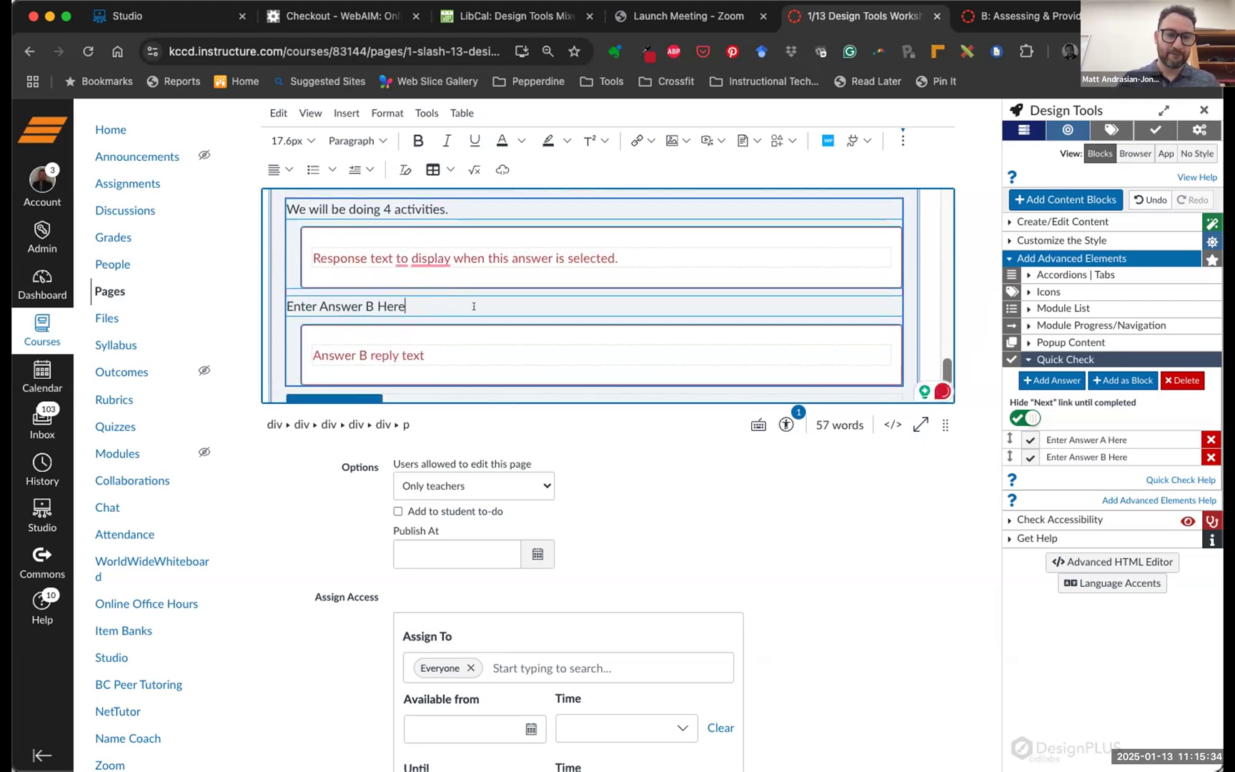
# Change Answer B to 'We don't have any activities.'
pyautogui.press('BackSpace')
pyautogui.press('BackSpace')
pyautogui.press('BackSpace')
pyautogui.press('BackSpace')
pyautogui.press('BackSpace')
pyautogui.press('BackSpace')
pyautogui.press('BackSpace')
pyautogui.press('BackSpace')
pyautogui.press('BackSpace')
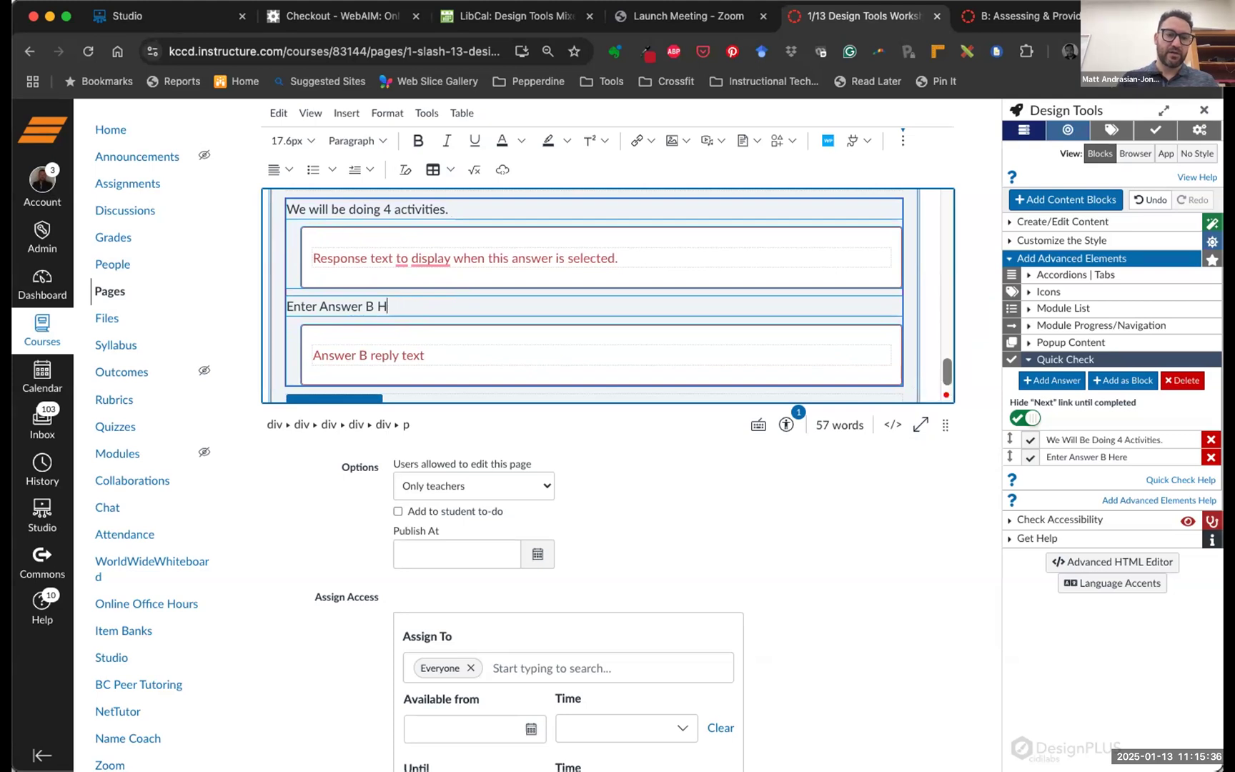
pyautogui.press('BackSpace')
pyautogui.press('BackSpace')
pyautogui.press('BackSpace')
pyautogui.press('BackSpace')
pyautogui.press('BackSpace')
pyautogui.press('BackSpace')
pyautogui.press('BackSpace')
pyautogui.press('BackSpace')
pyautogui.write('We don;t')
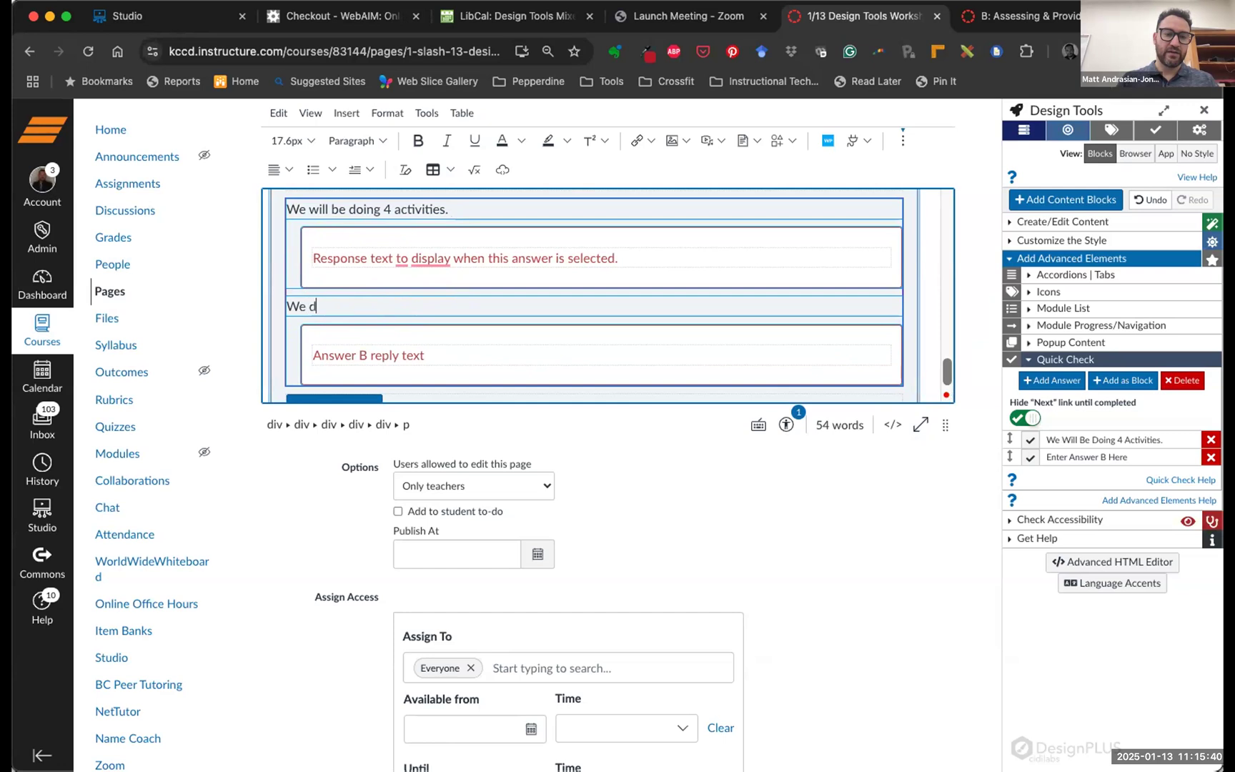
pyautogui.press('BackSpace')
pyautogui.write("'t have any activities.")
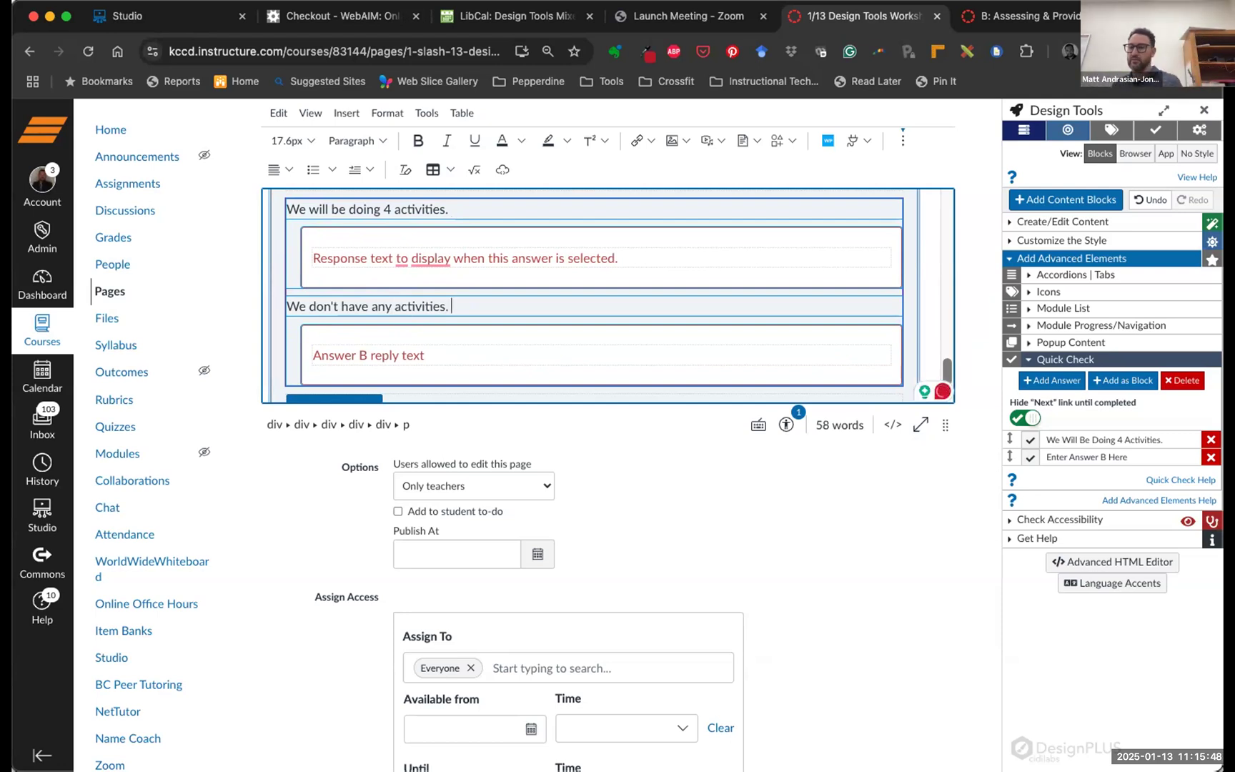
pyautogui.scroll(3, 433, 280)
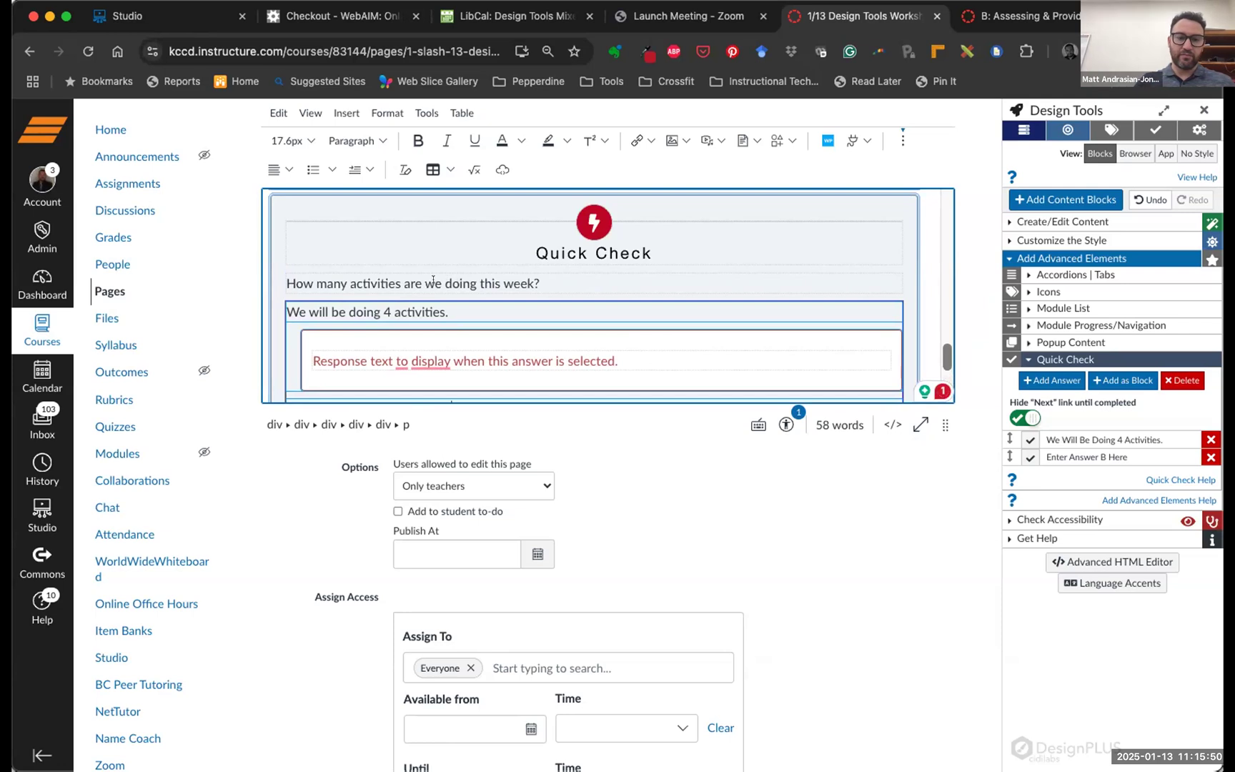
# Select the placeholder response text under the Quick Check's Answer A
pyautogui.keyDown('shift'); pyautogui.click(369, 281); pyautogui.keyUp('shift')
pyautogui.moveTo(447, 308); pyautogui.dragTo(301, 296)
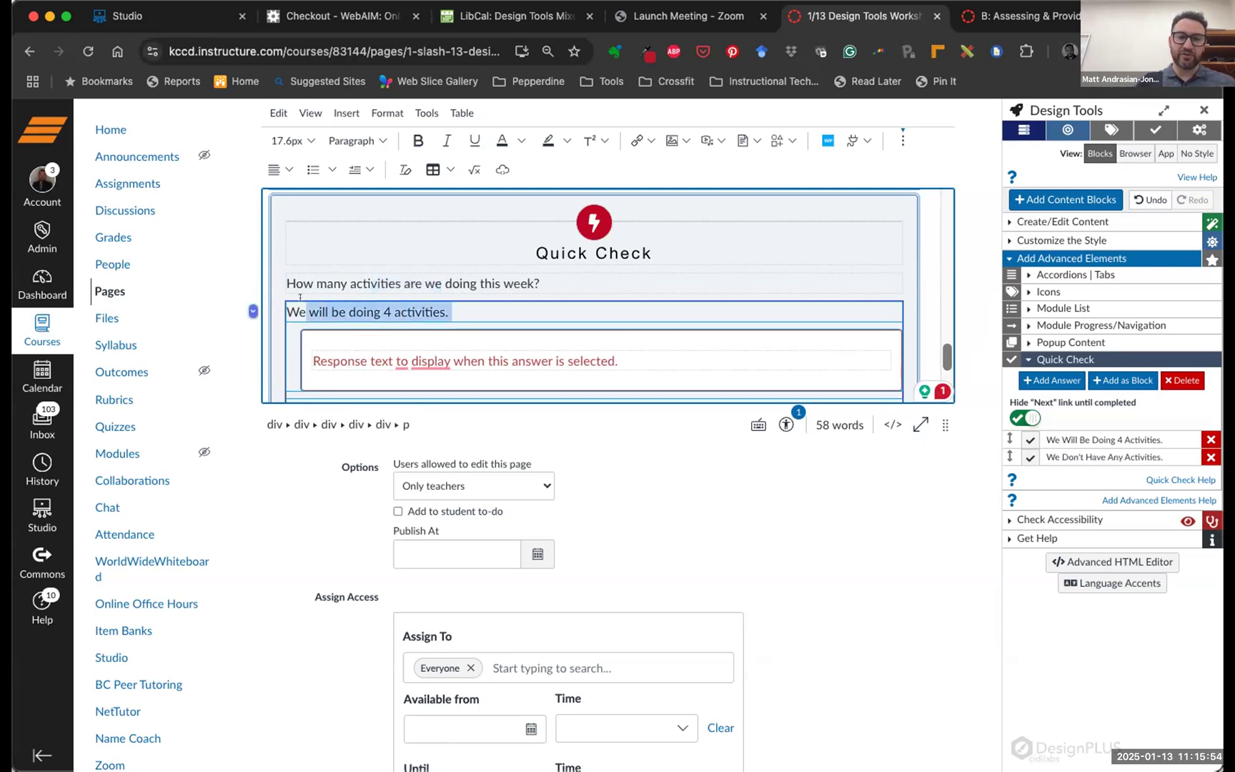
pyautogui.scroll(-2, 497, 319)
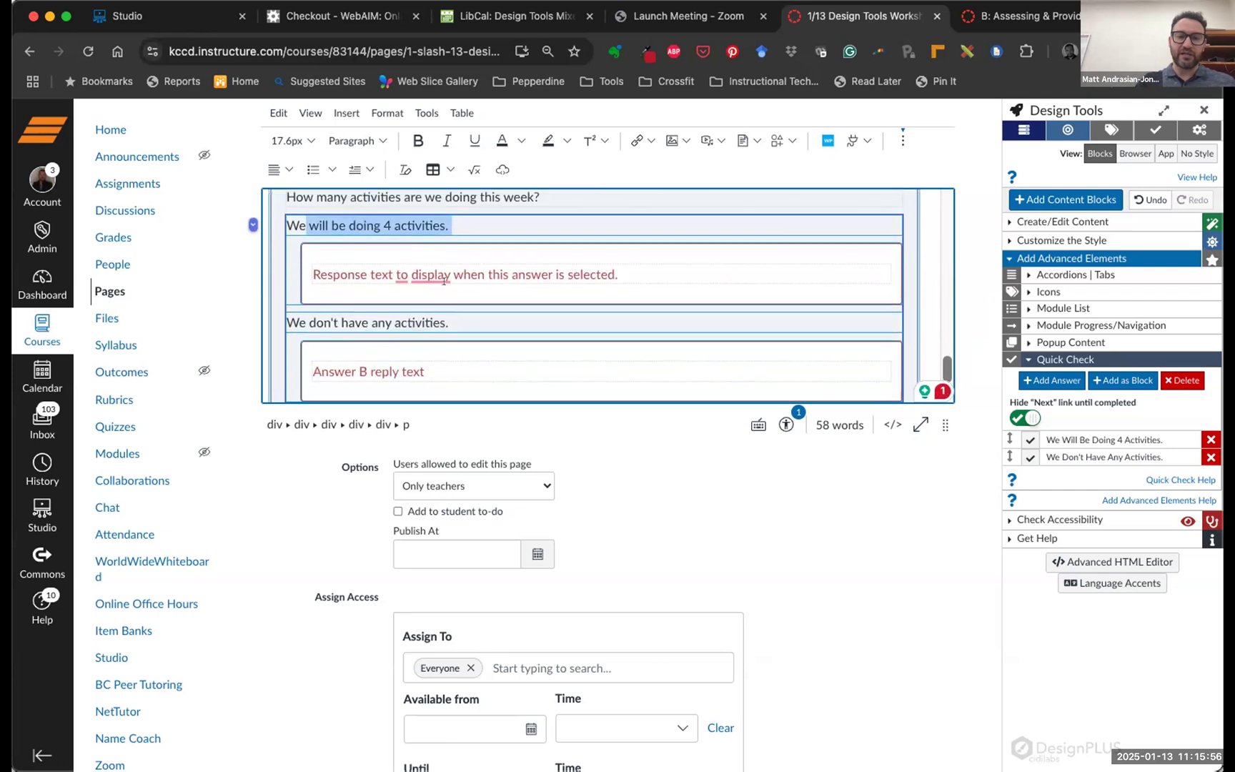
pyautogui.click(344, 271)
pyautogui.keyDown('shift'); pyautogui.click(486, 272); pyautogui.keyUp('shift')
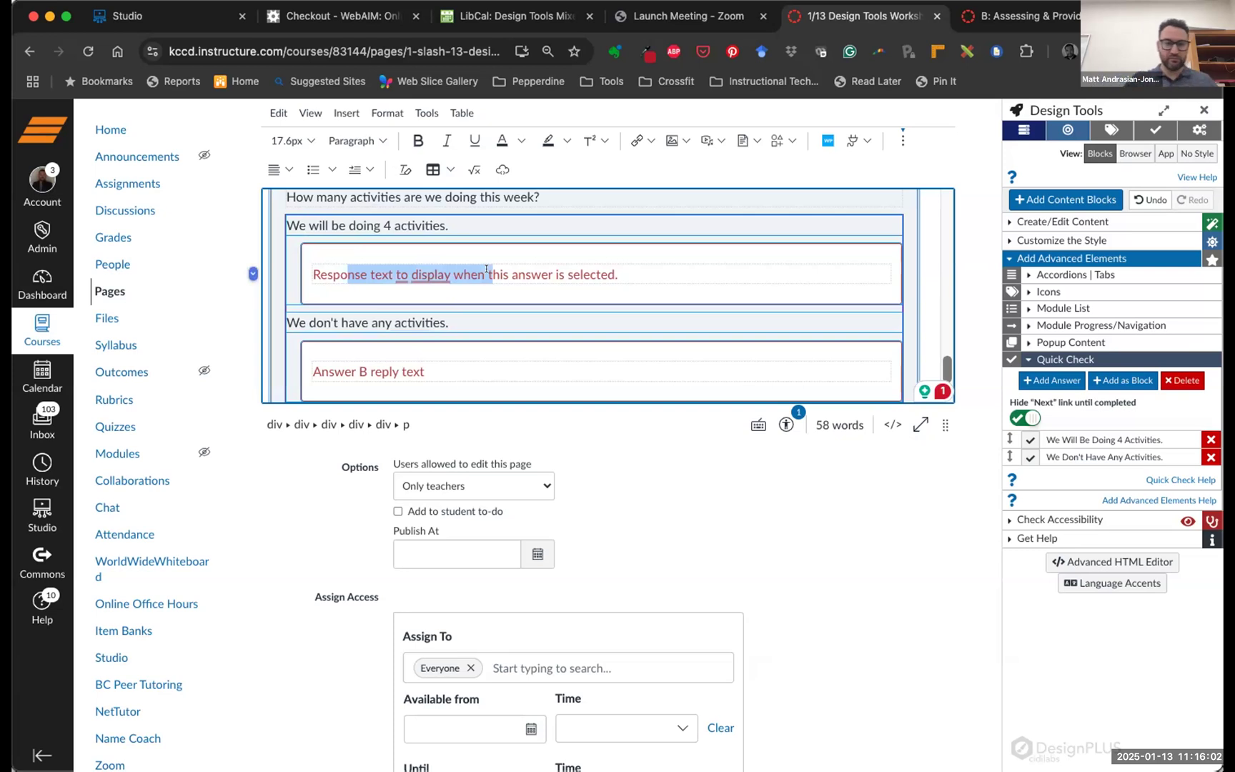
pyautogui.scroll(-2, 499, 278)
pyautogui.scroll(3, 499, 279)
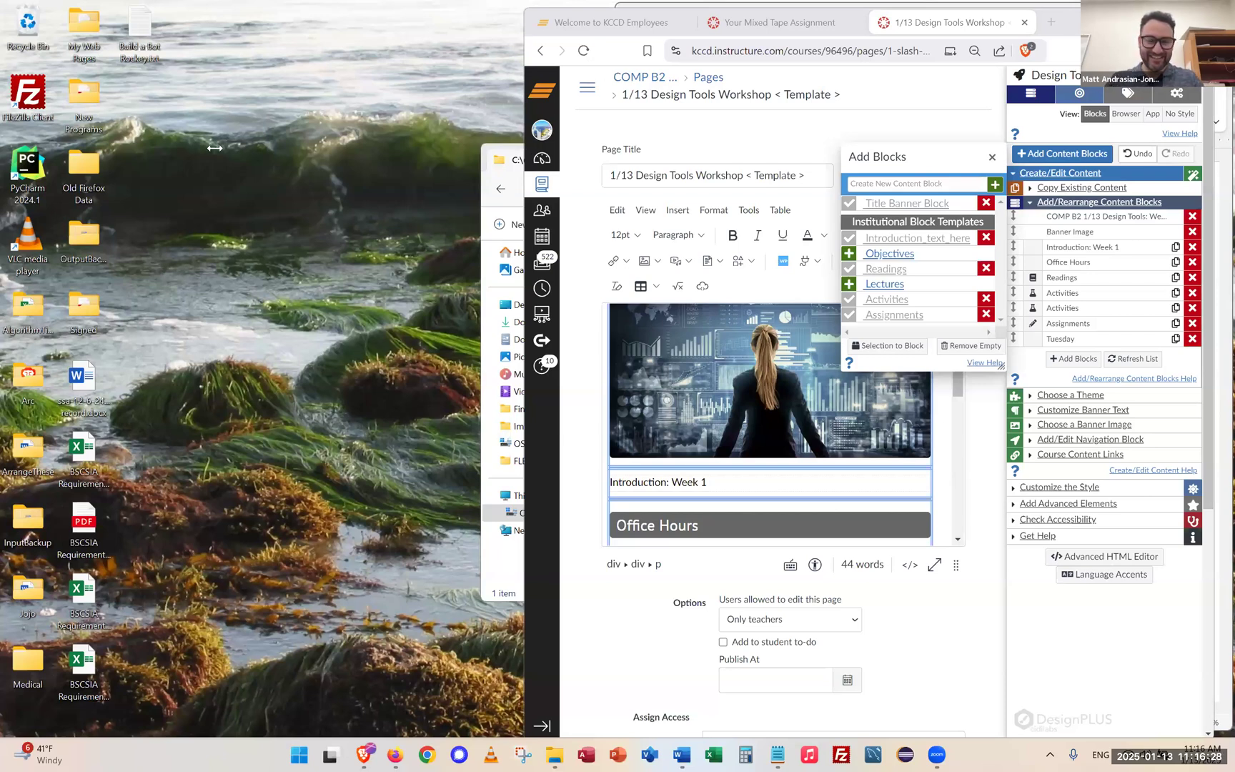
# Maximize the browser window so the COMP B2 template editor fills the screen
pyautogui.moveTo(215, 148); pyautogui.dragTo(163, 161)
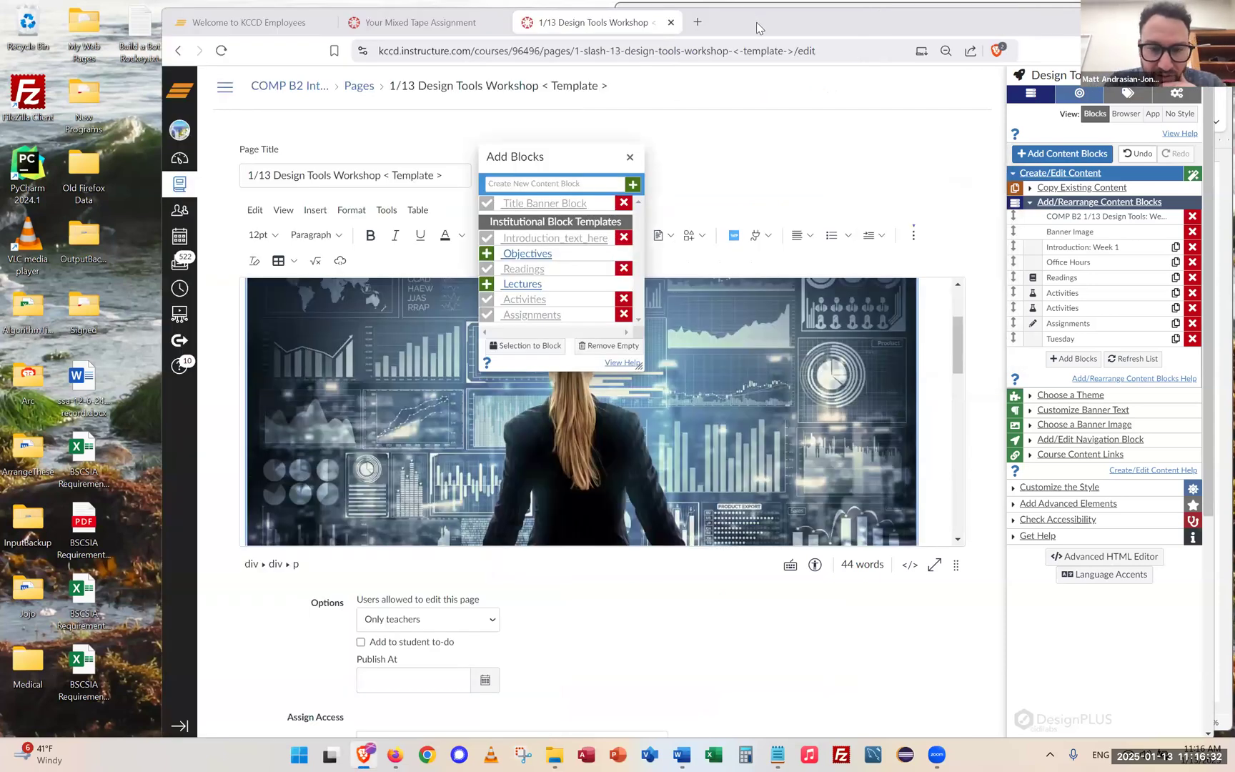
pyautogui.press('super+Up')
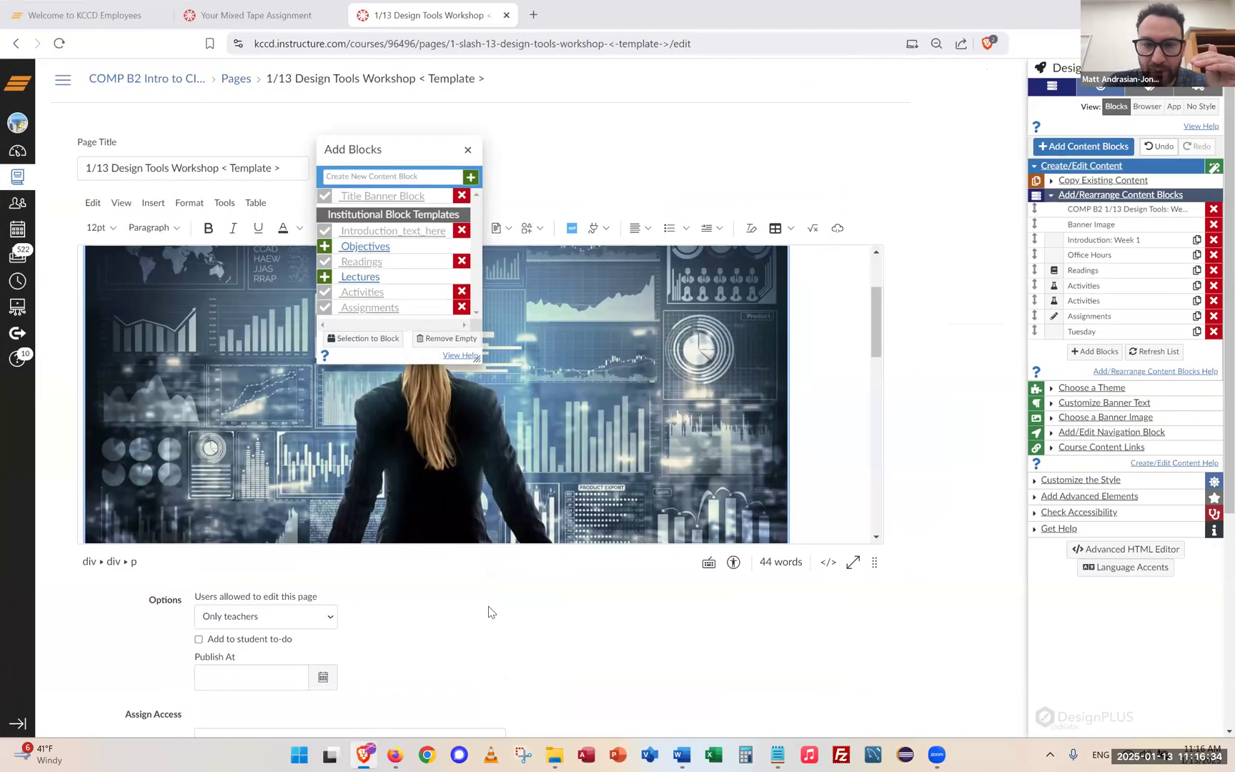
pyautogui.scroll(-5, 491, 612)
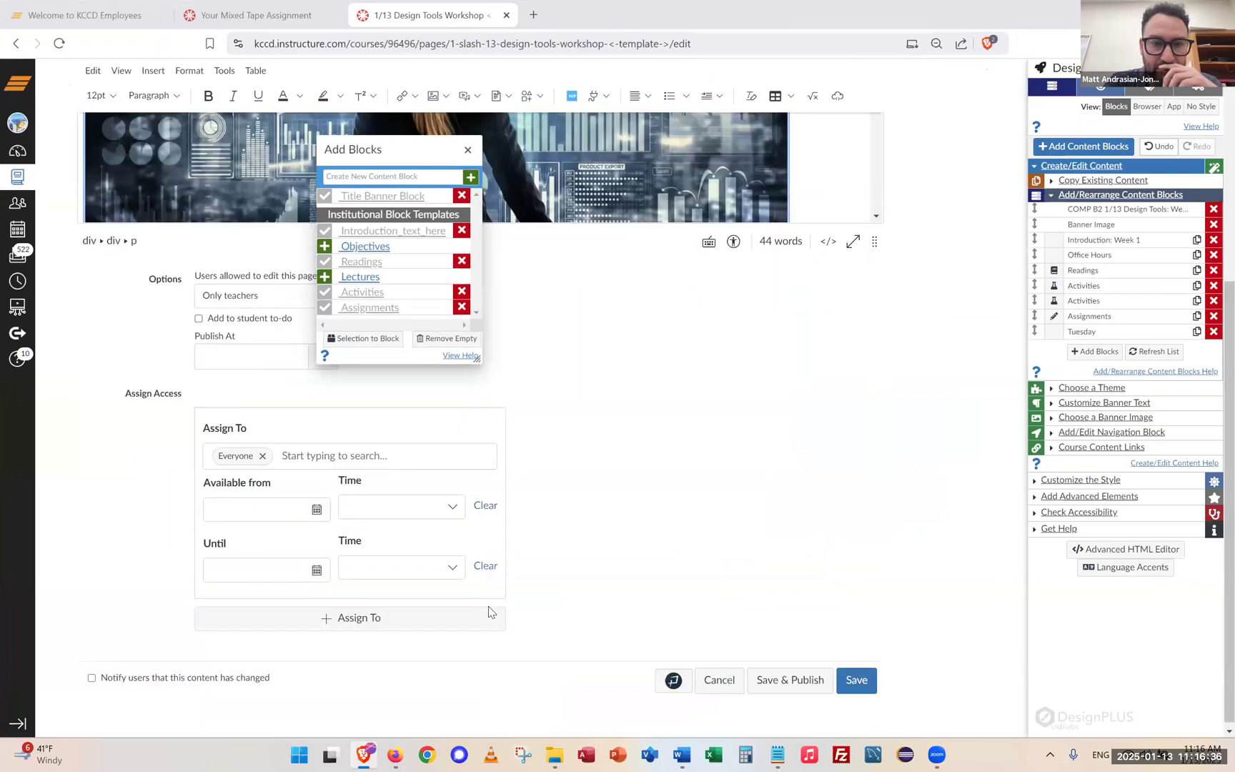
# Scroll to the Activities content and place the cursor at the end of 'Visit video 2'
pyautogui.scroll(5, 491, 612)
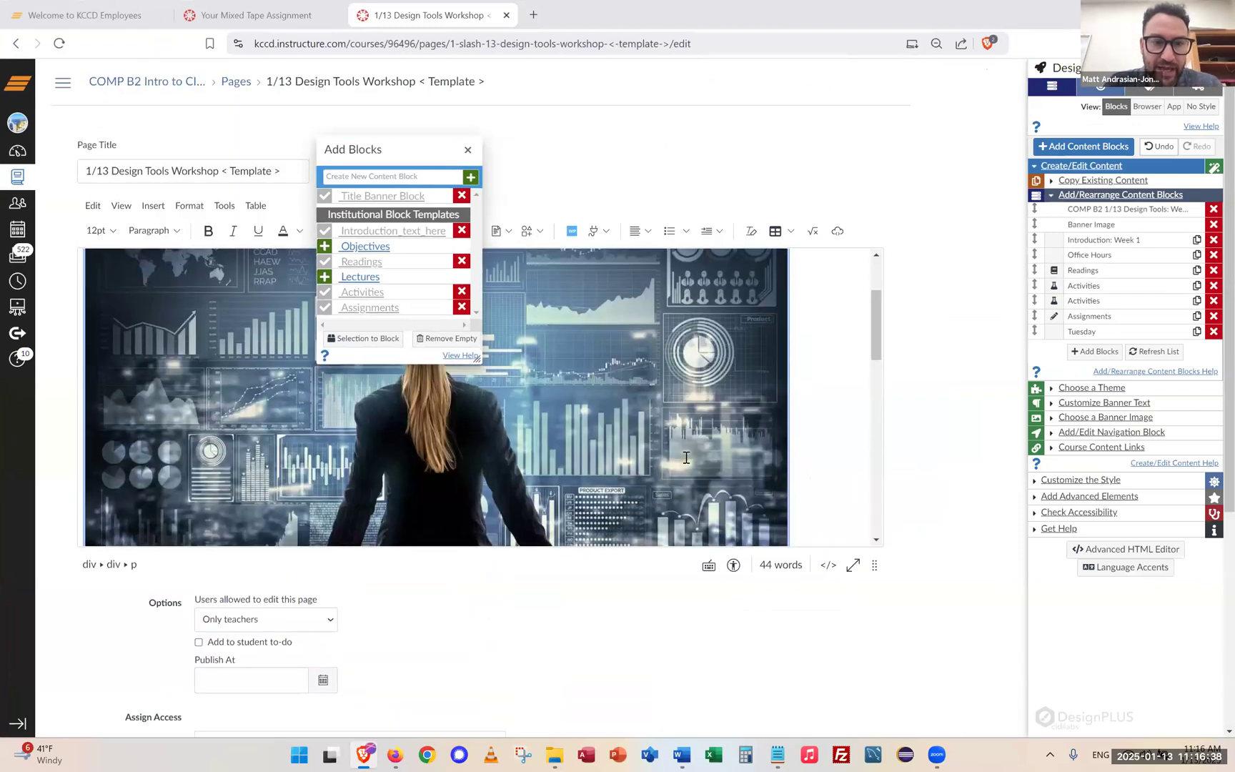
pyautogui.scroll(-5, 687, 457)
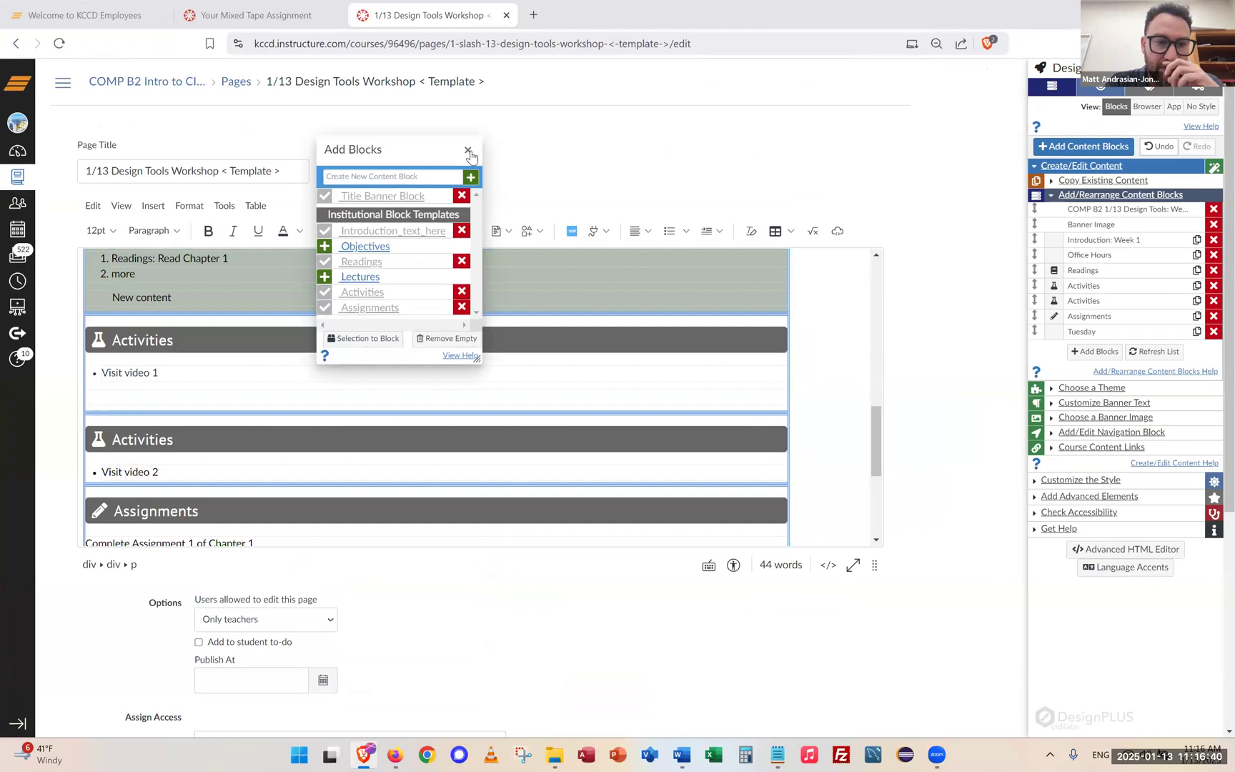
pyautogui.scroll(-3, 607, 474)
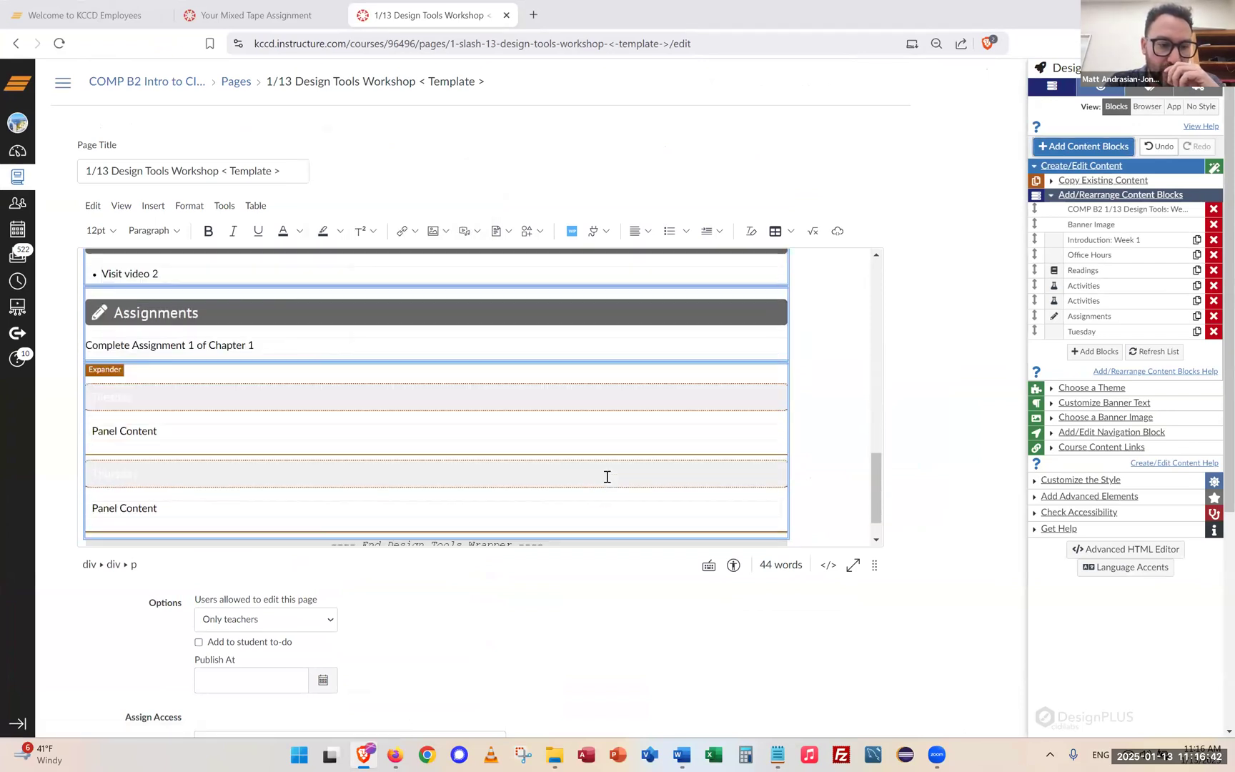
pyautogui.scroll(-1, 607, 477)
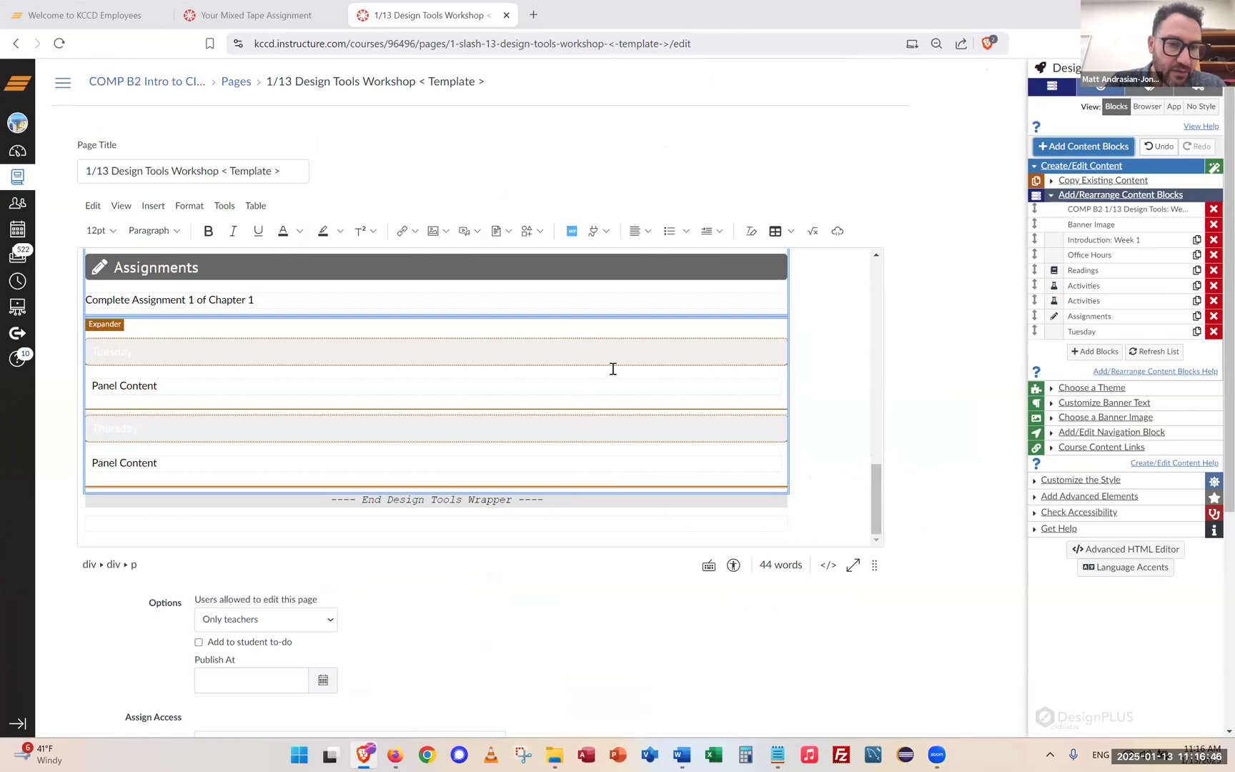
pyautogui.scroll(3, 612, 368)
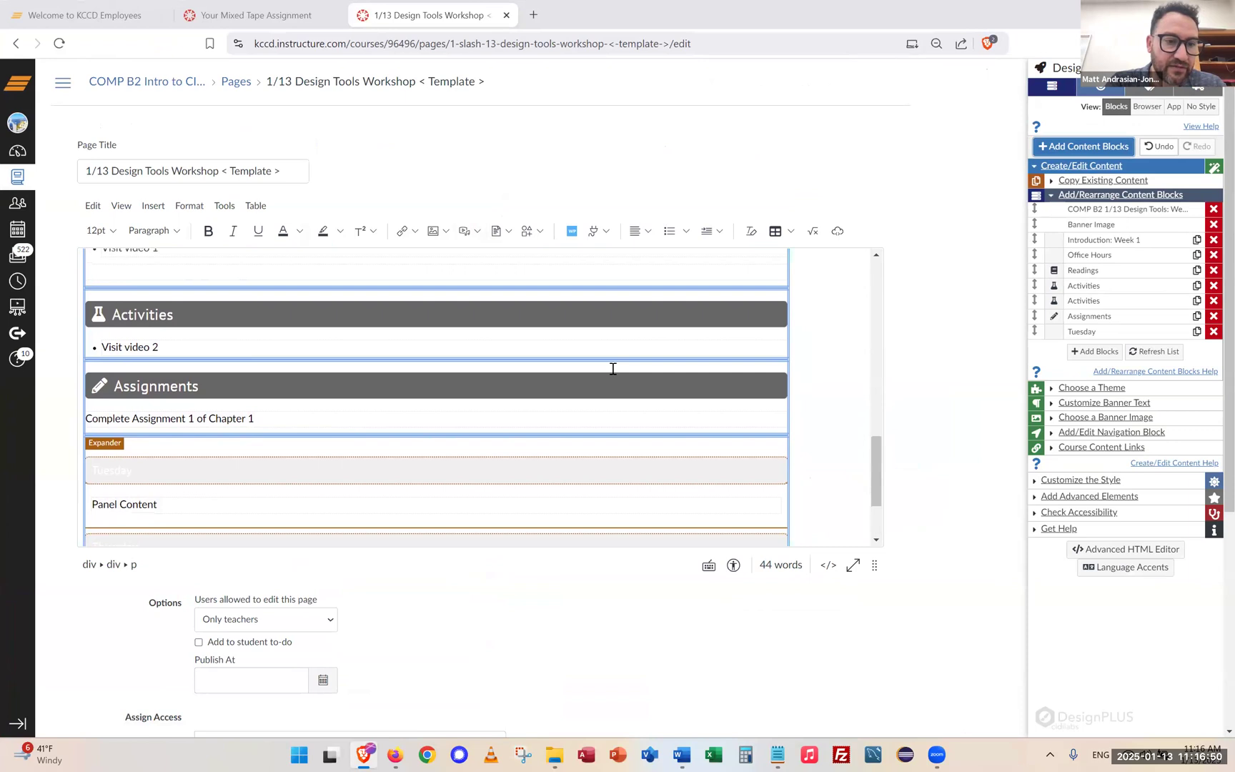
pyautogui.click(161, 346)
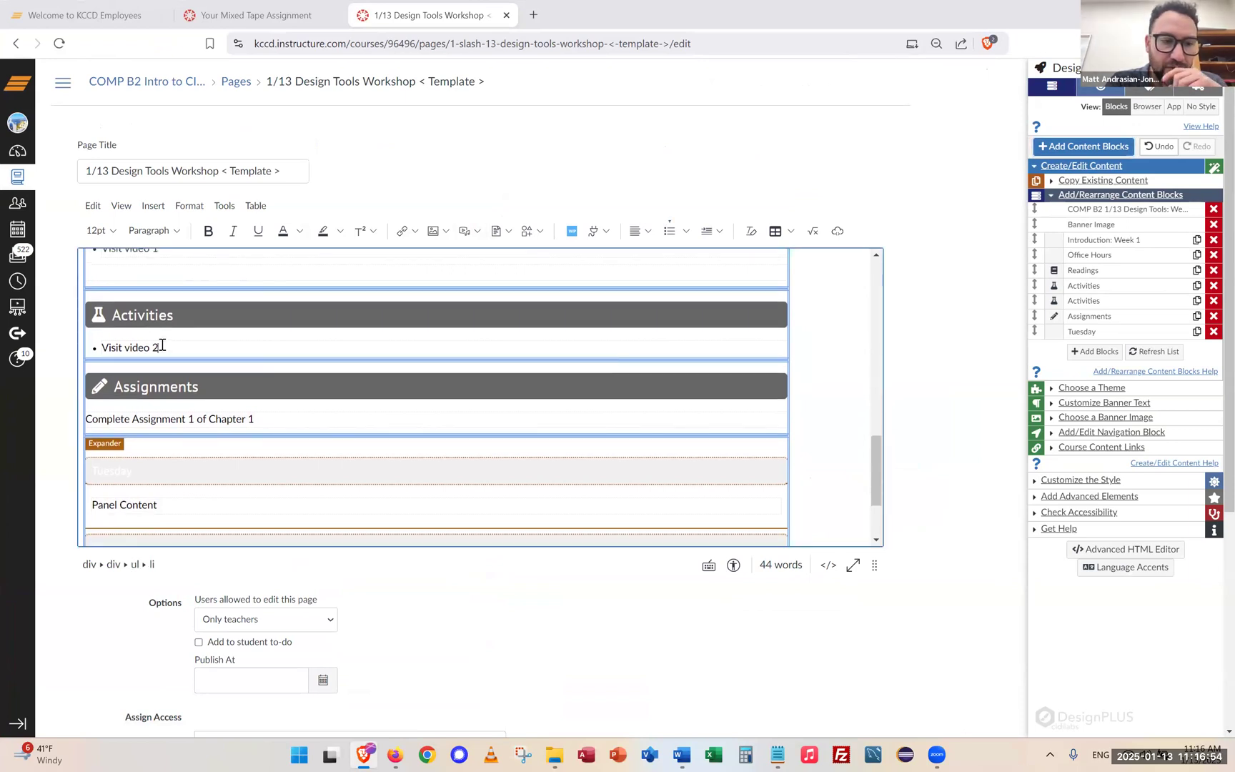
pyautogui.scroll(1, 162, 345)
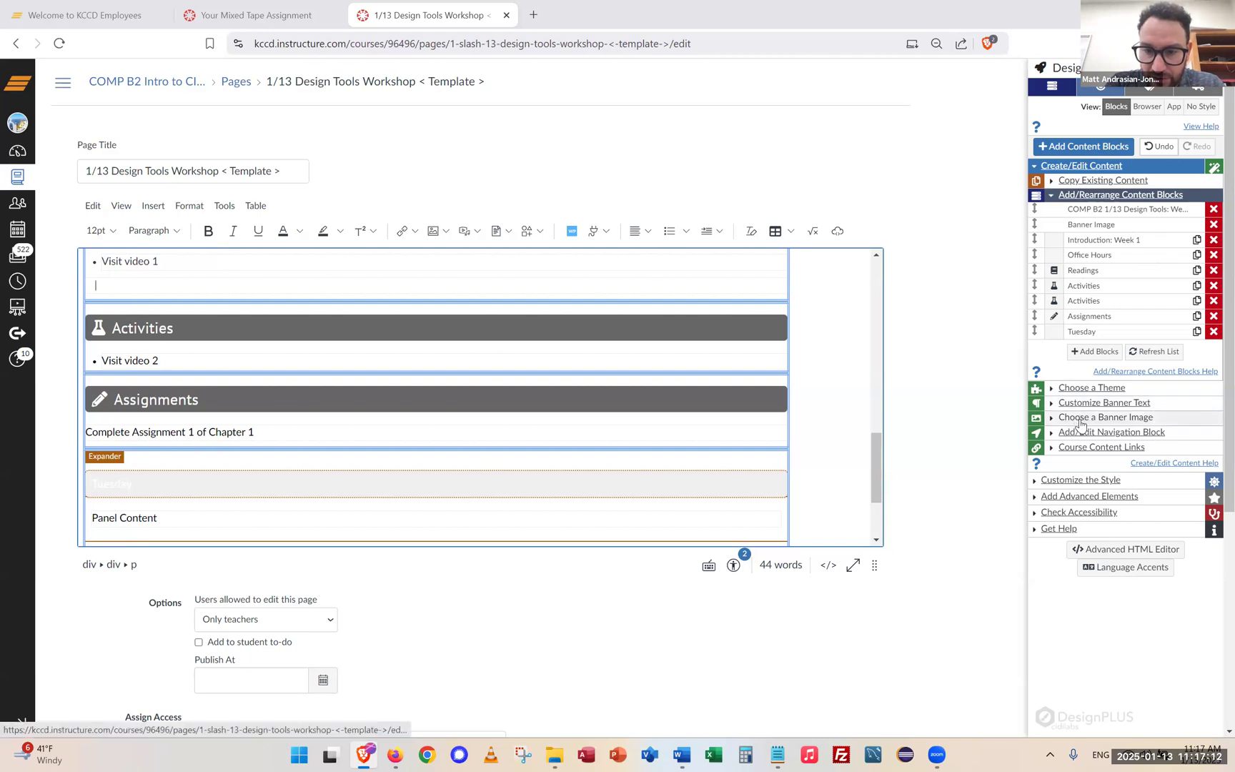
# Insert a Quick Check block from Design Tools' Advanced Elements as a block
pyautogui.click(1068, 496)
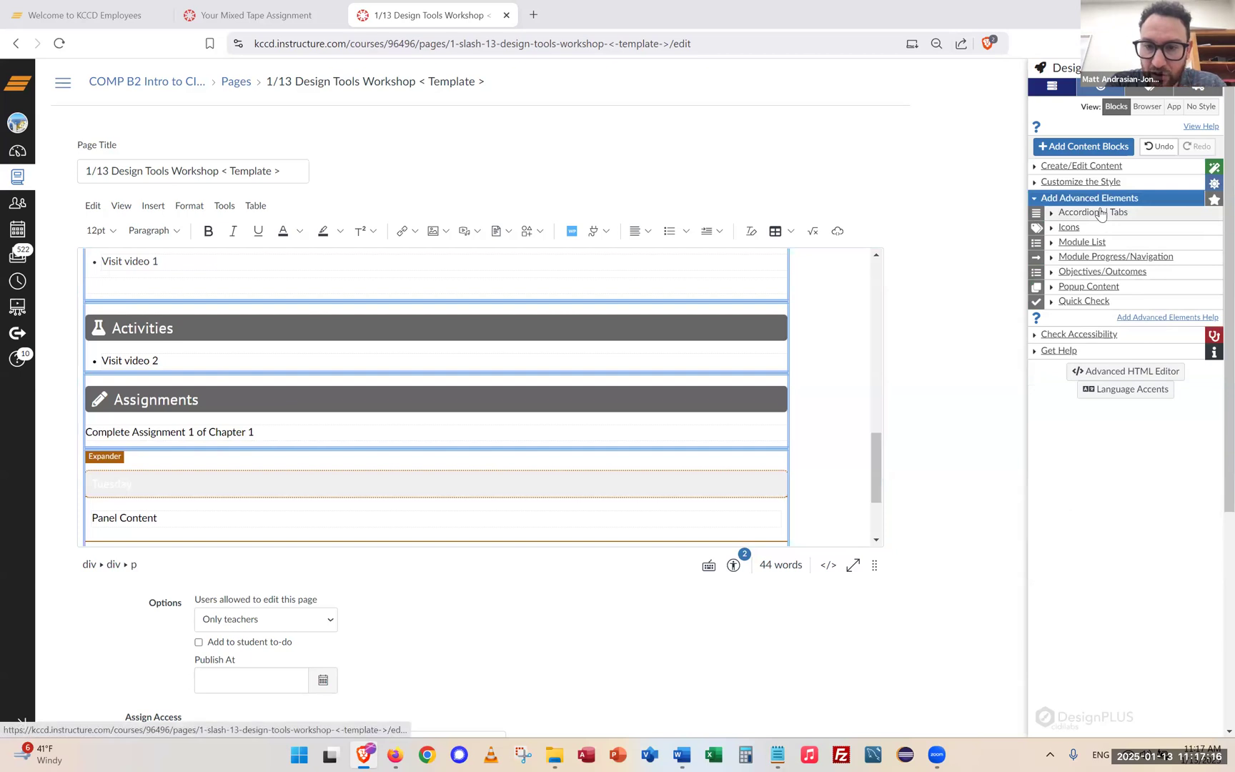
pyautogui.click(1074, 303)
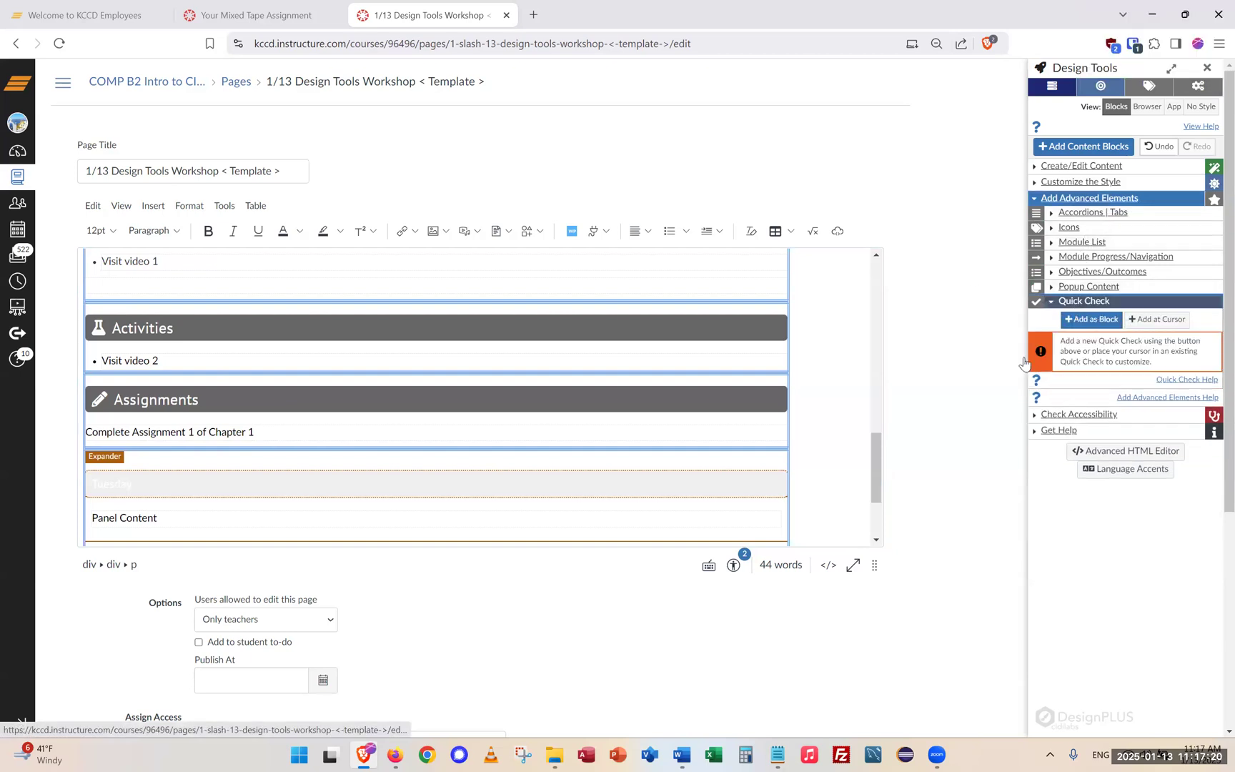
pyautogui.click(1102, 323)
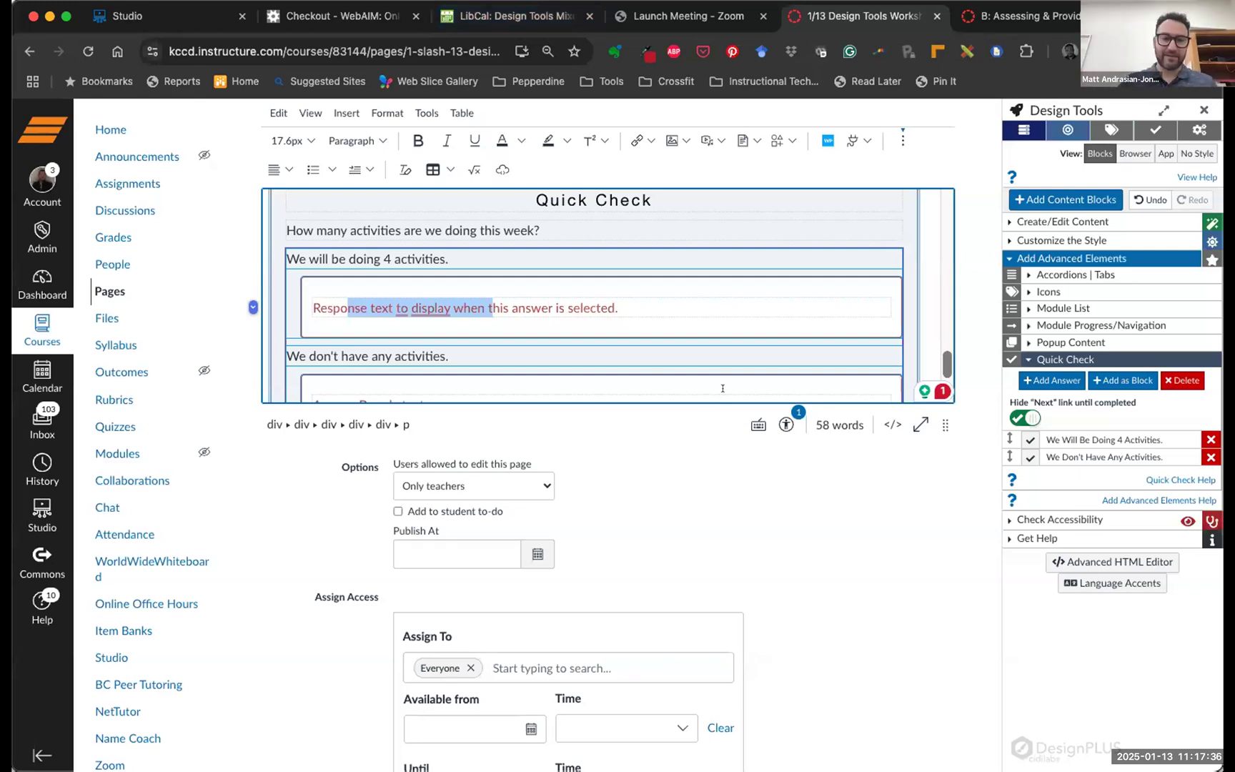
# Replace Answer A's placeholder response with 'Correct! Well done. Four activities is what the agenda has planned.'
pyautogui.scroll(-2, 631, 269)
pyautogui.scroll(3, 630, 279)
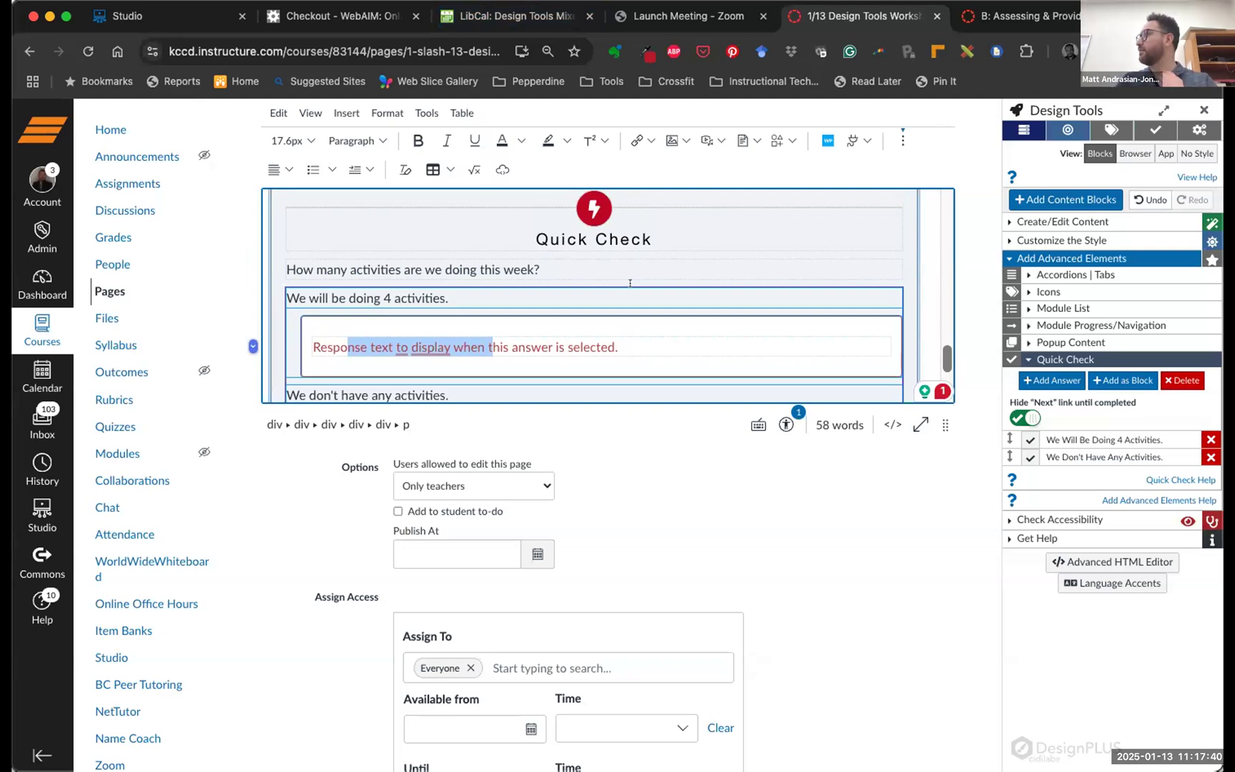
pyautogui.scroll(-2, 574, 266)
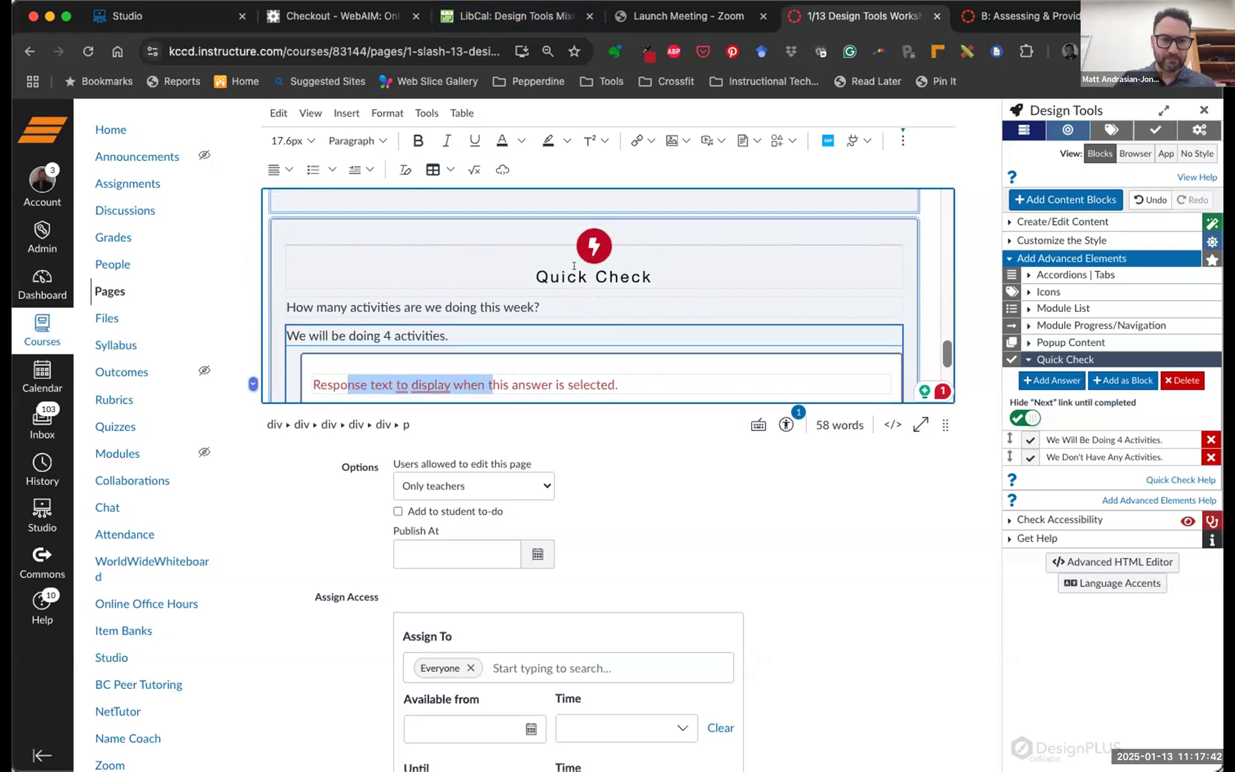
pyautogui.scroll(1, 564, 258)
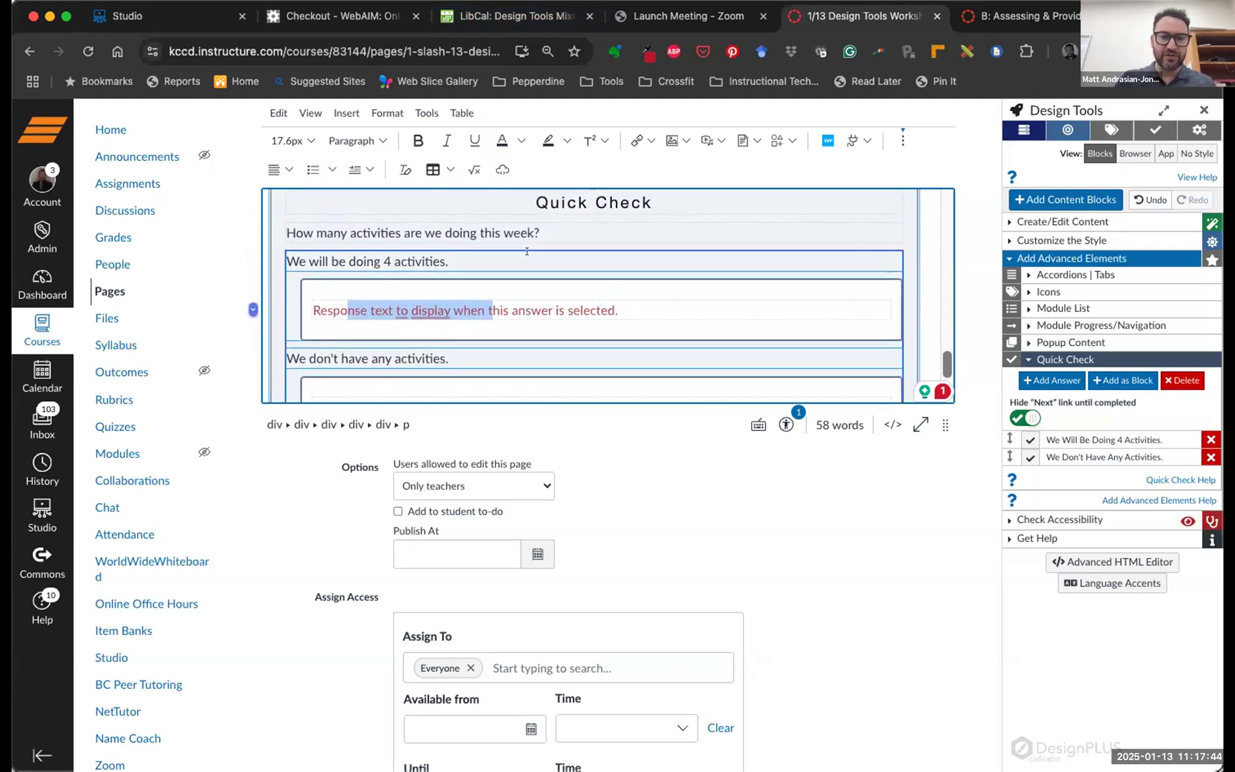
pyautogui.moveTo(541, 234); pyautogui.dragTo(320, 244)
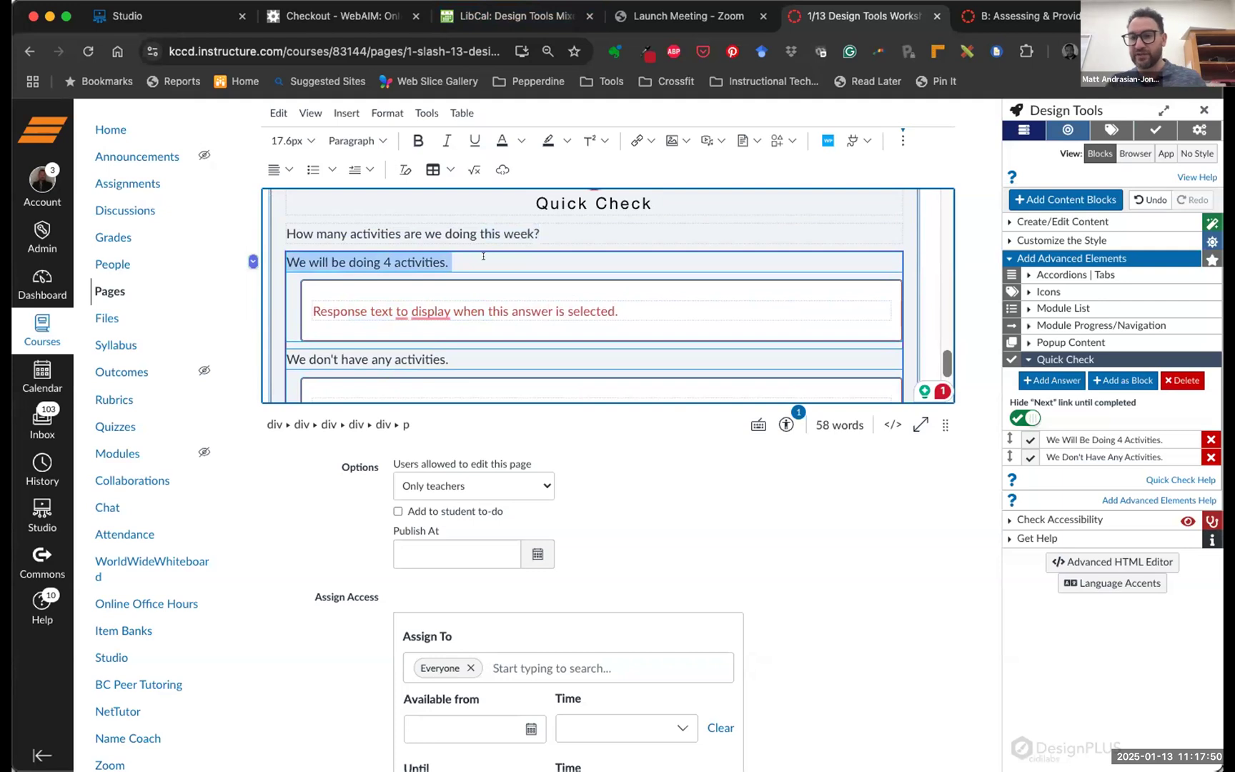
pyautogui.click(575, 309)
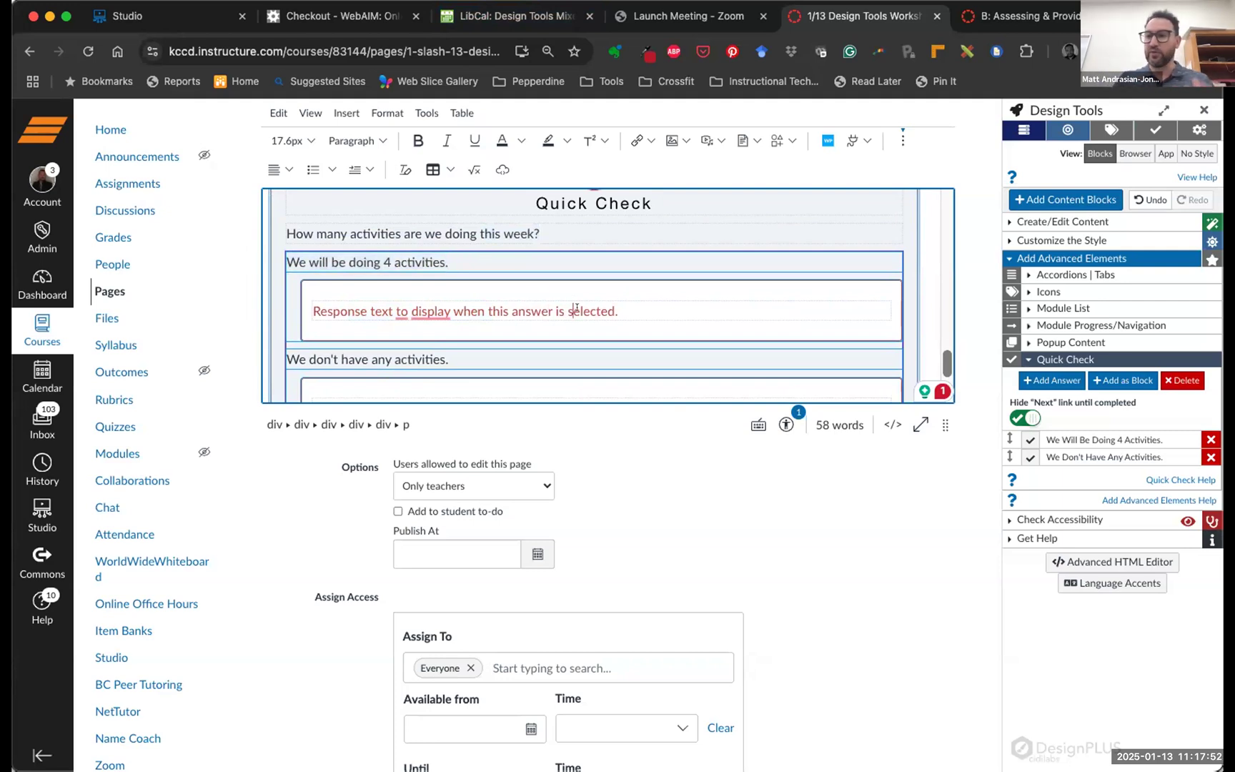
pyautogui.click(620, 309)
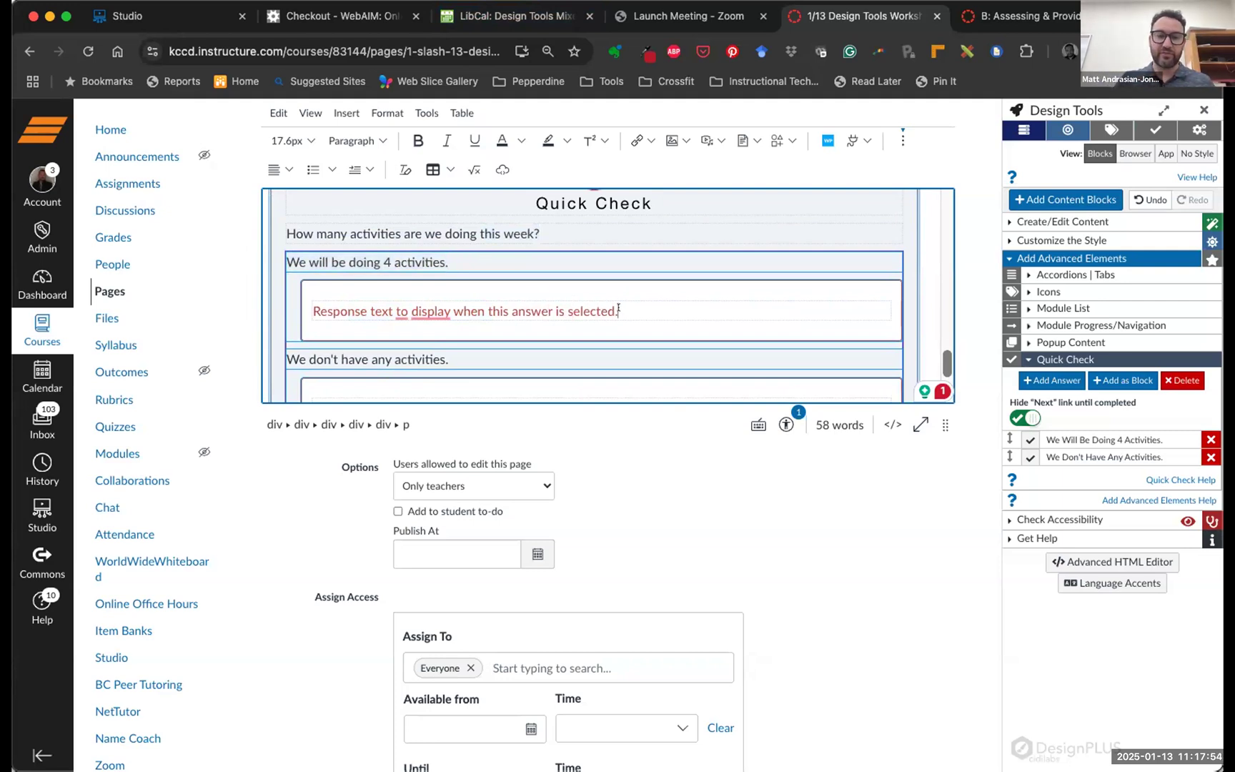
pyautogui.moveTo(613, 309); pyautogui.dragTo(314, 307)
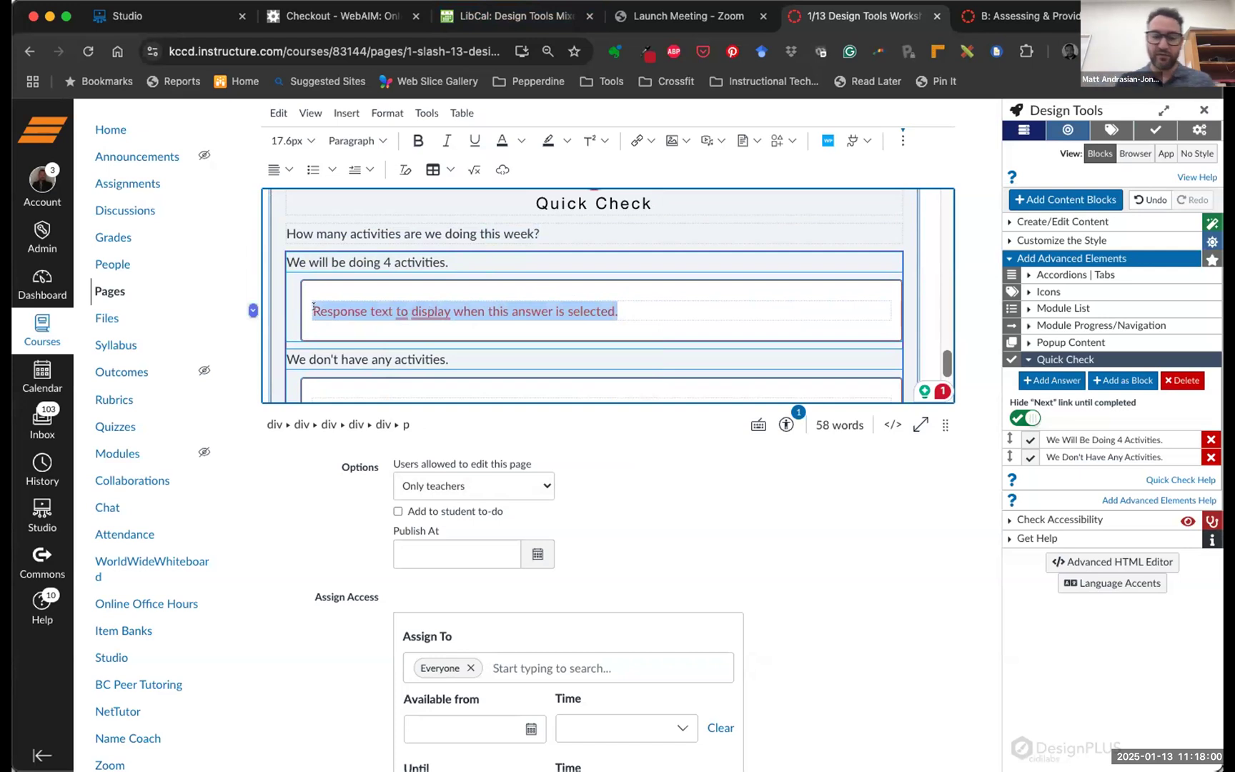
pyautogui.write('Correct! ')
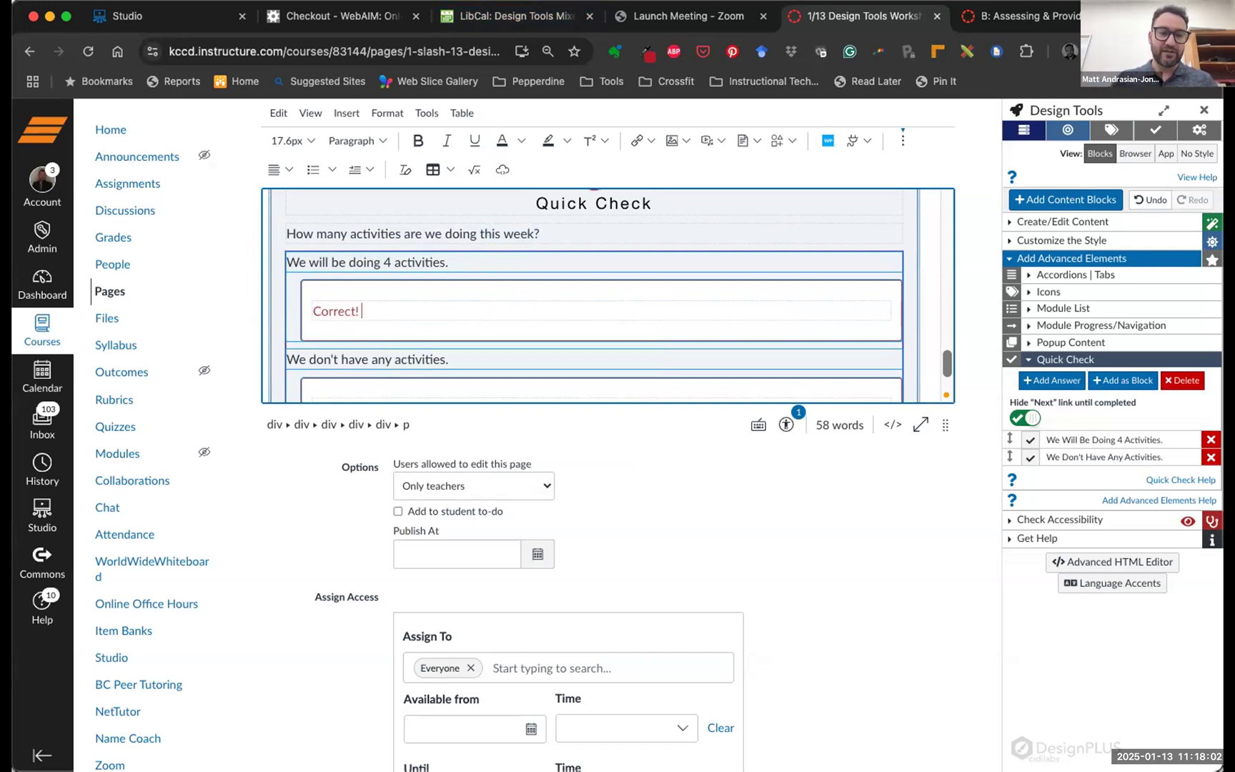
pyautogui.write('Well done. ')
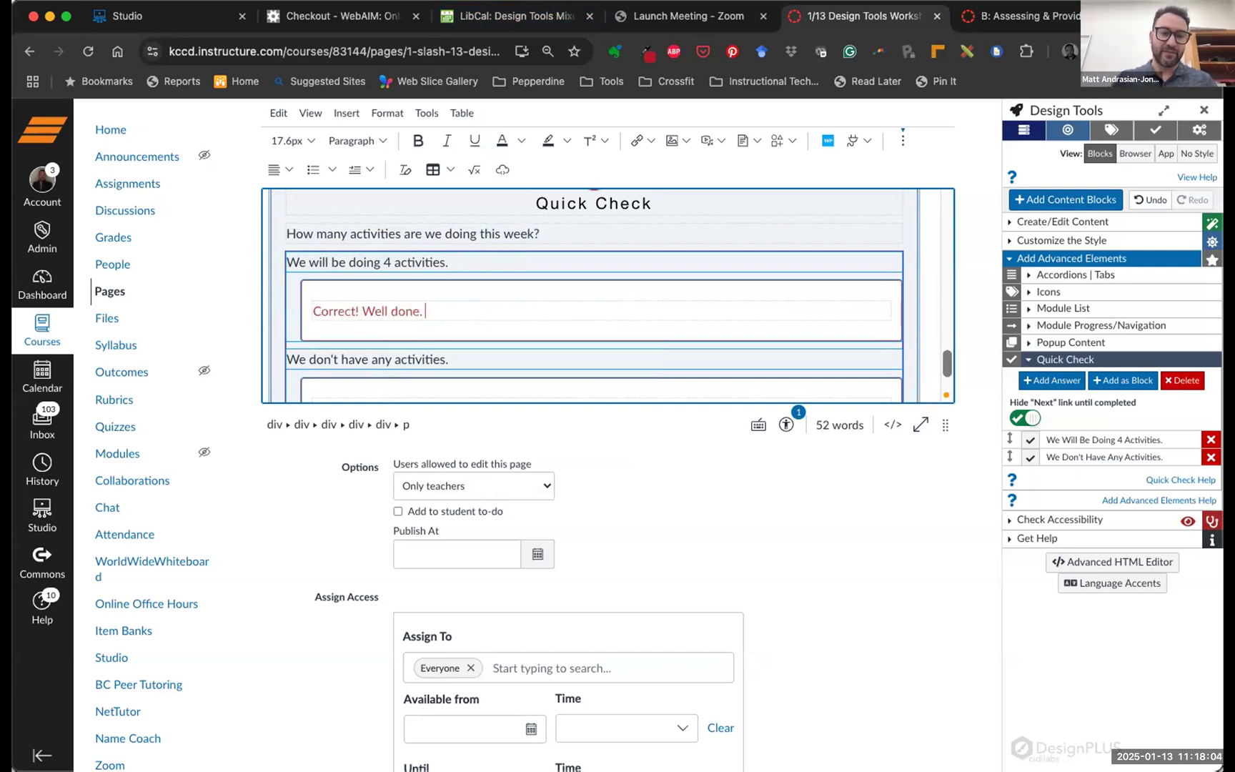
pyautogui.write('Four ac')
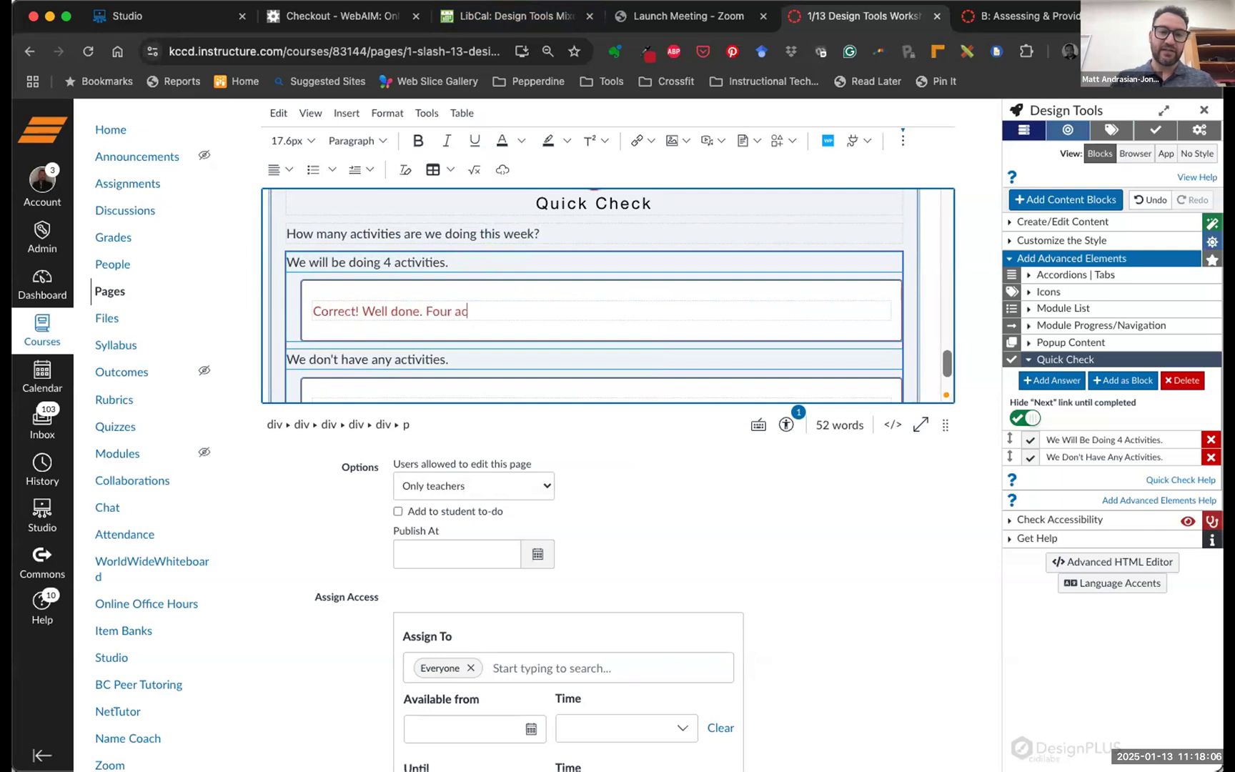
pyautogui.write('tivities is what th')
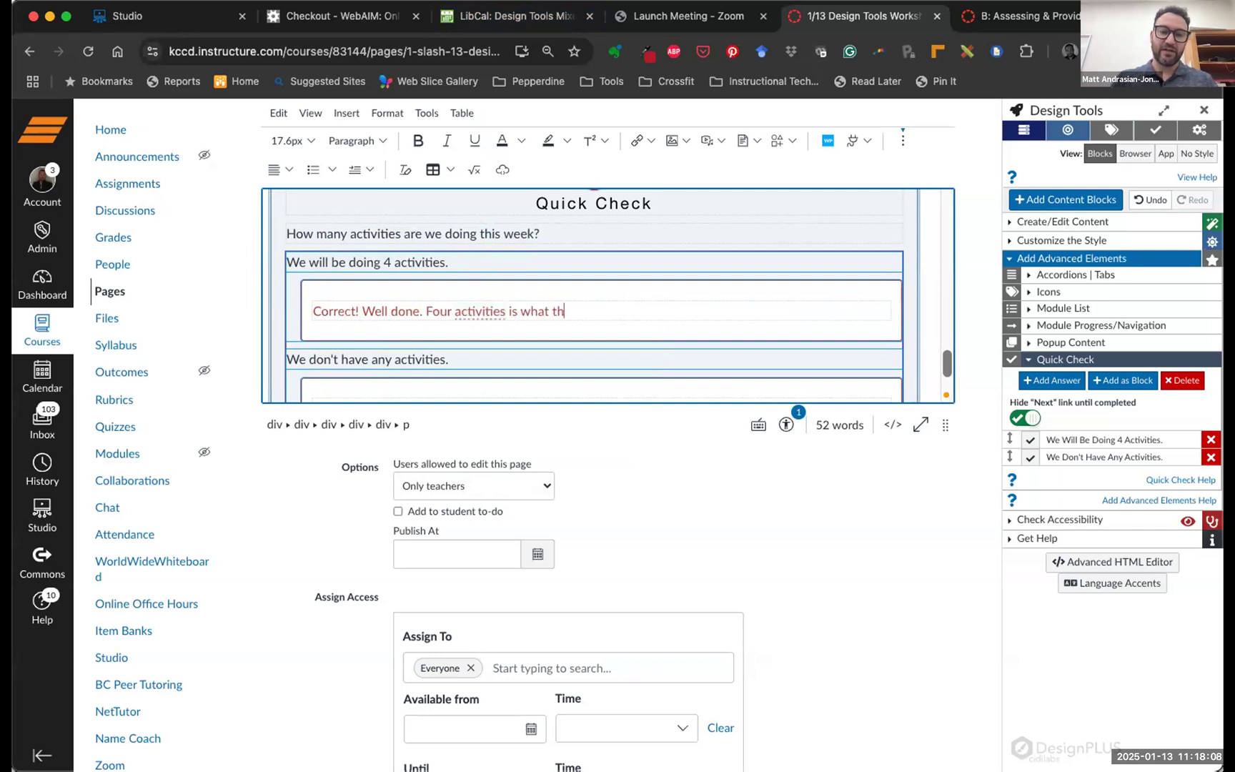
pyautogui.write('e agenda has ')
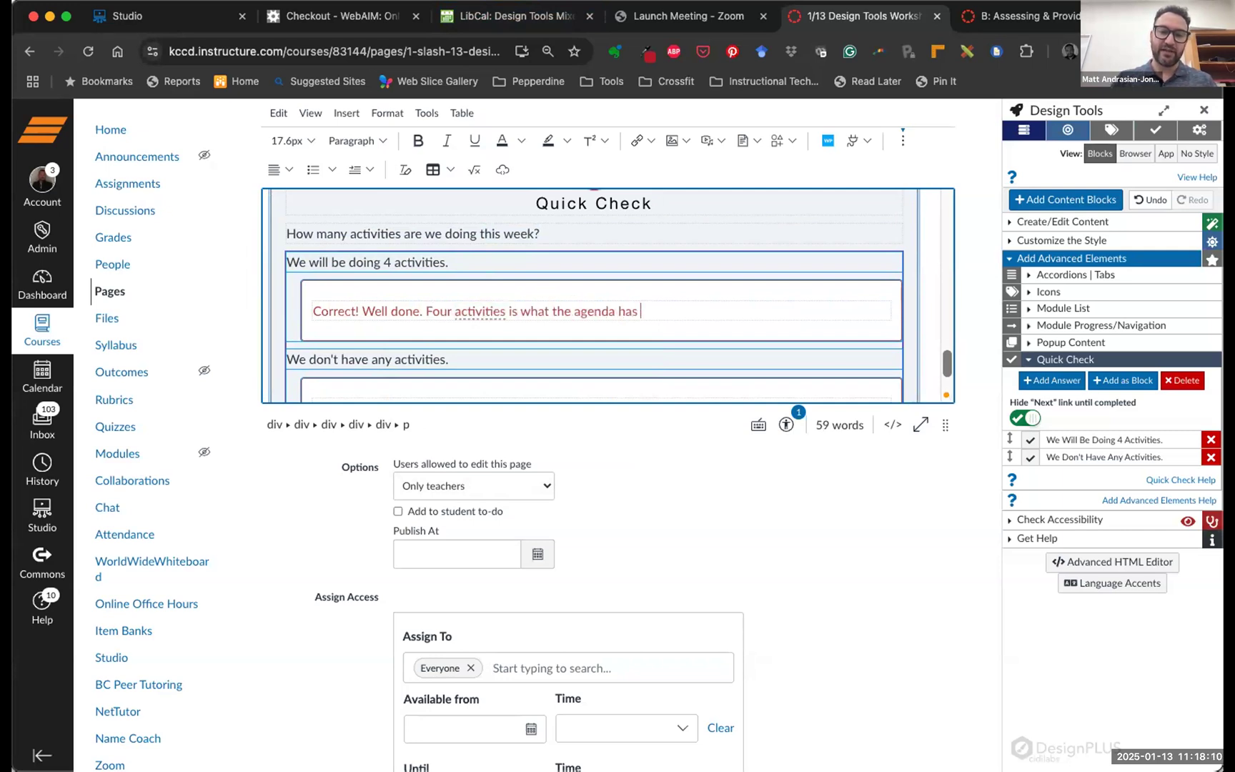
pyautogui.write('planned.')
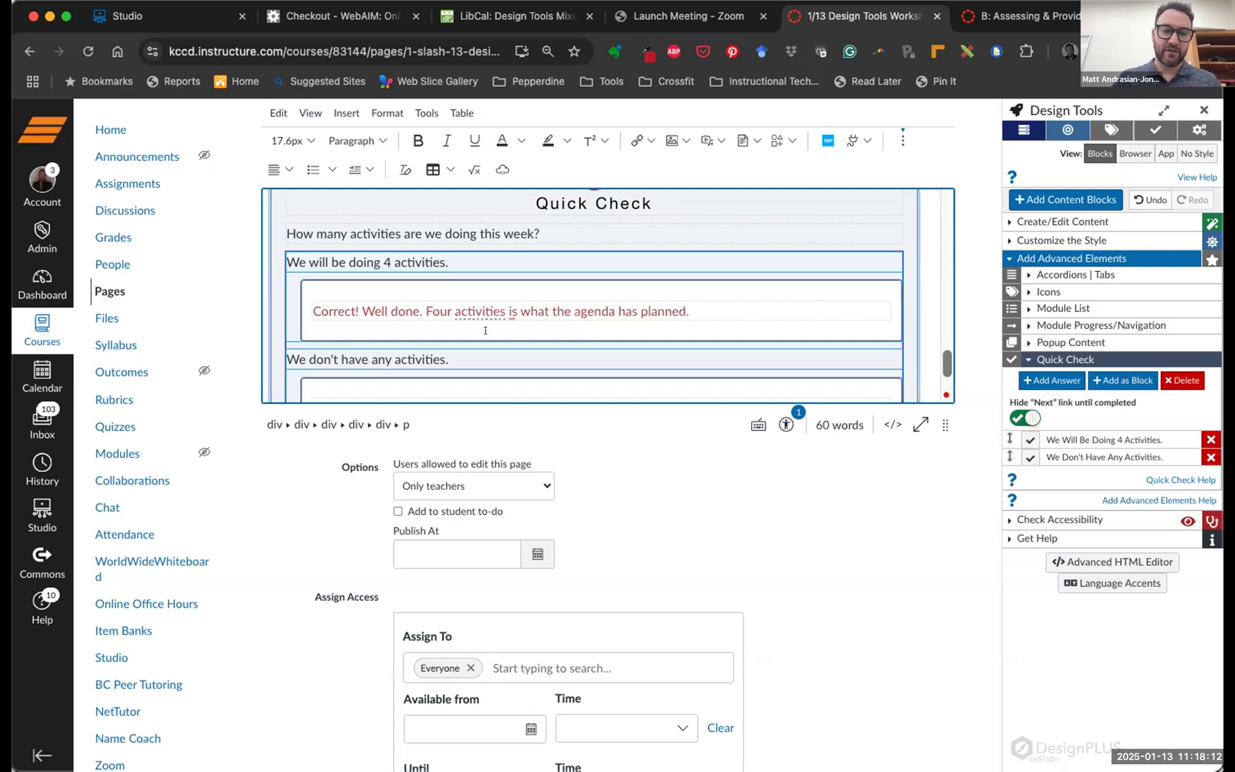
# Replace Answer B's placeholder response with 'Try again!'
pyautogui.scroll(-2, 393, 282)
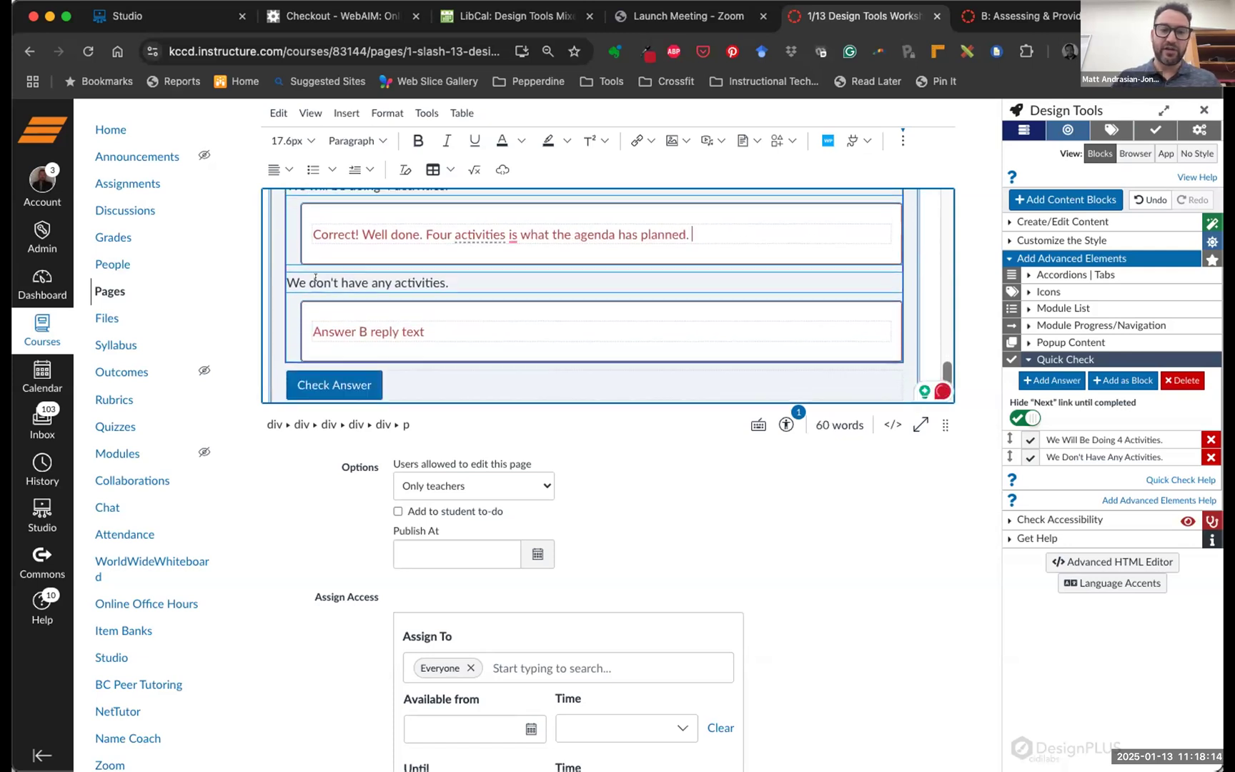
pyautogui.tripleClick(482, 330)
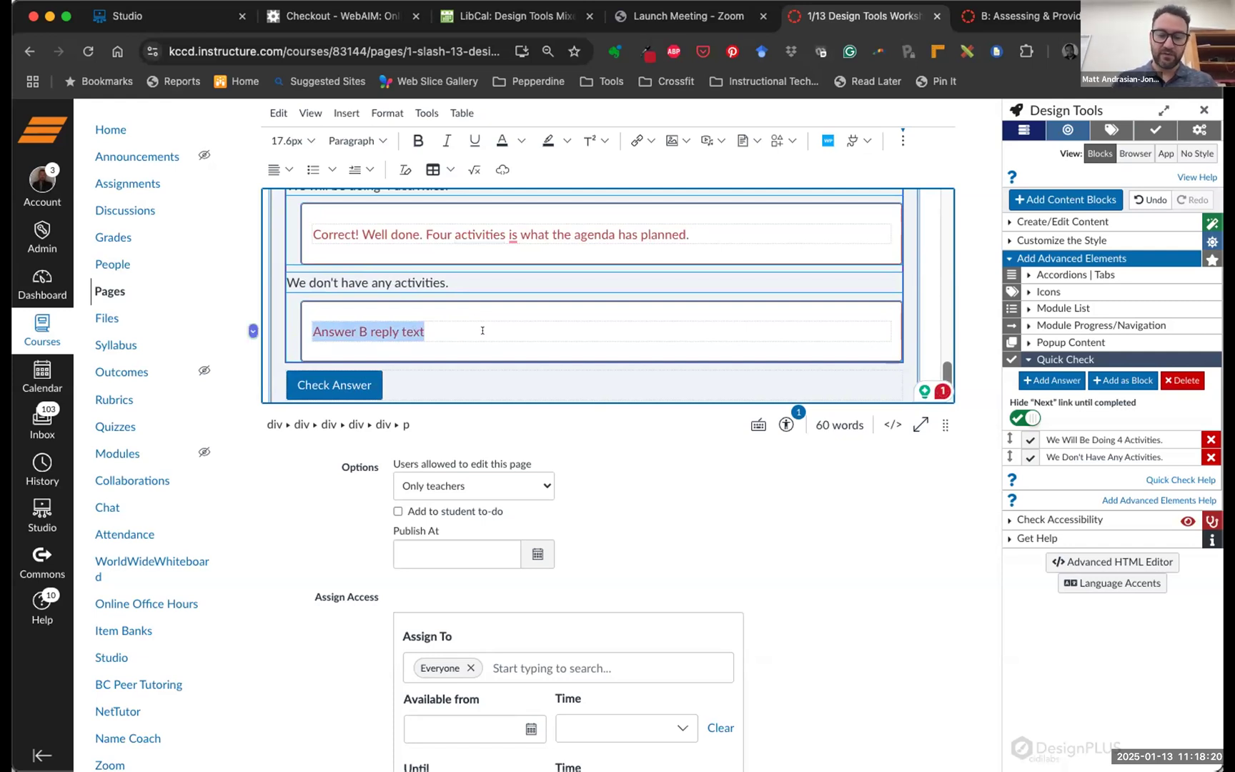
pyautogui.write('You ignor')
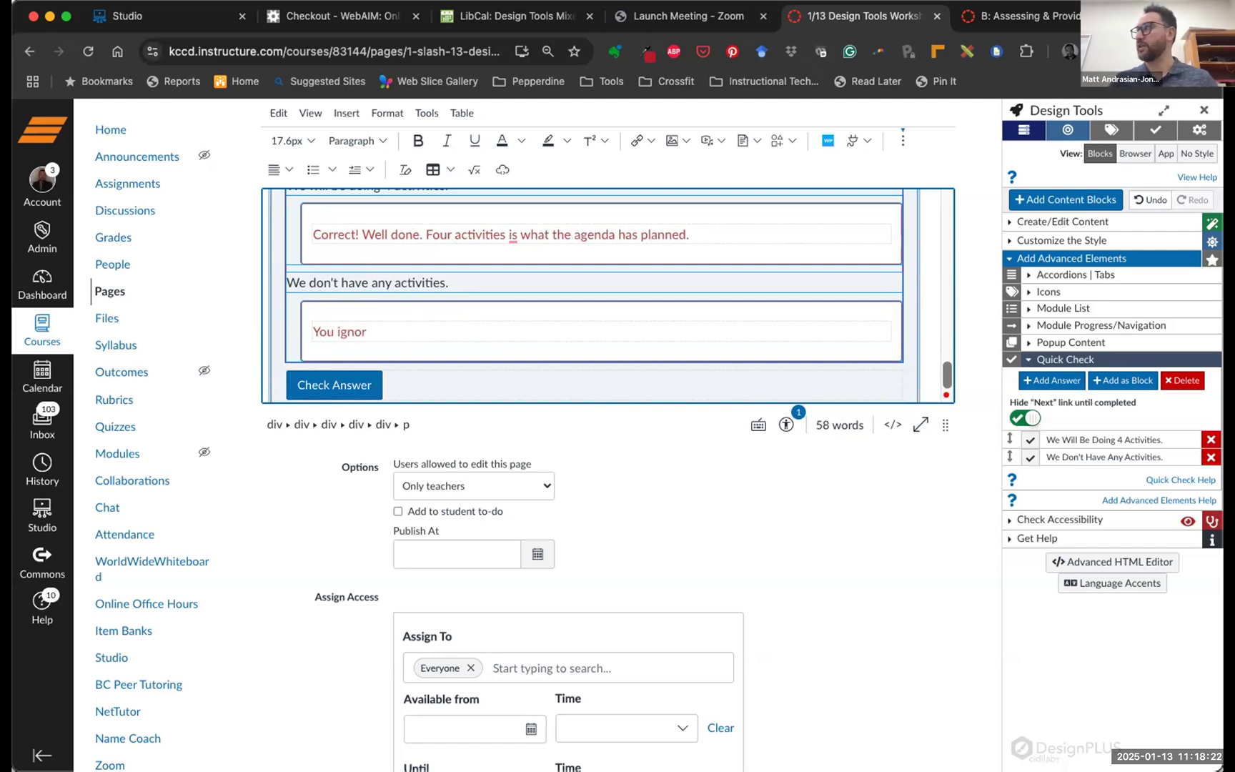
pyautogui.press('BackSpace')
pyautogui.press('BackSpace')
pyautogui.press('BackSpace')
pyautogui.press('BackSpace')
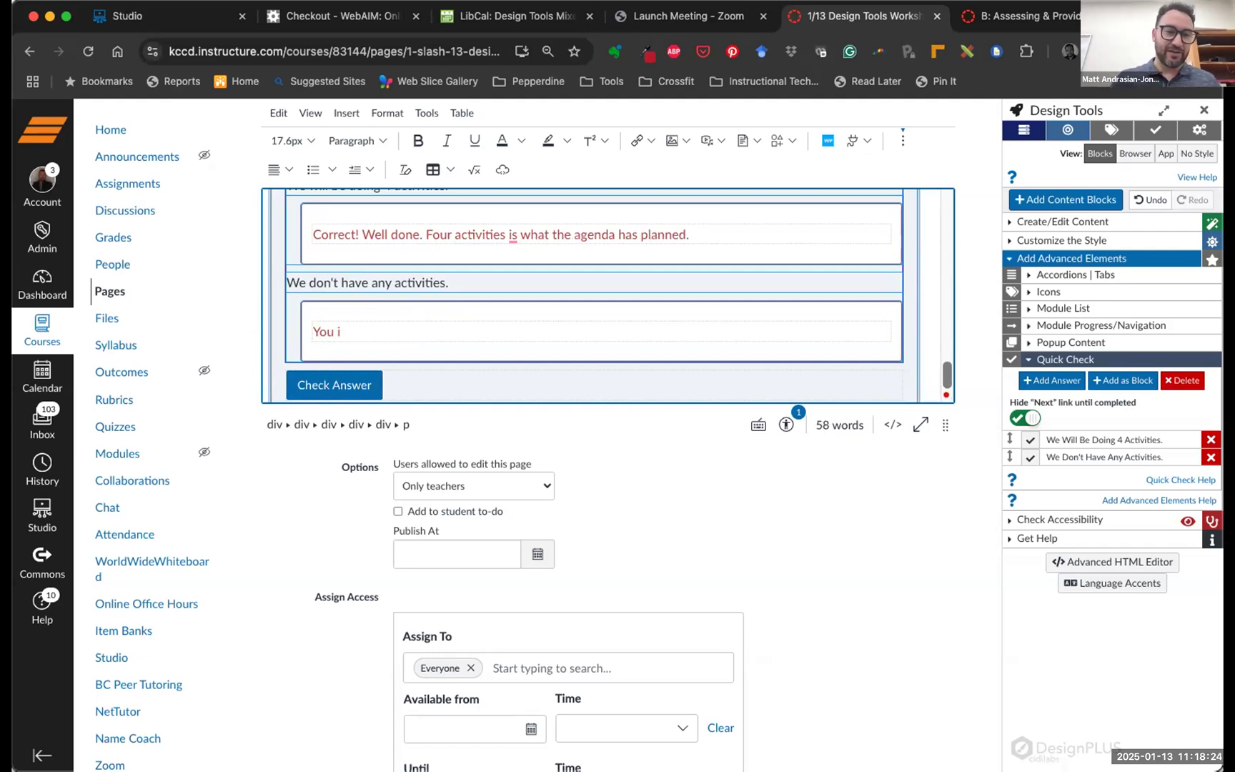
pyautogui.press('BackSpace')
pyautogui.press('BackSpace')
pyautogui.press('BackSpace')
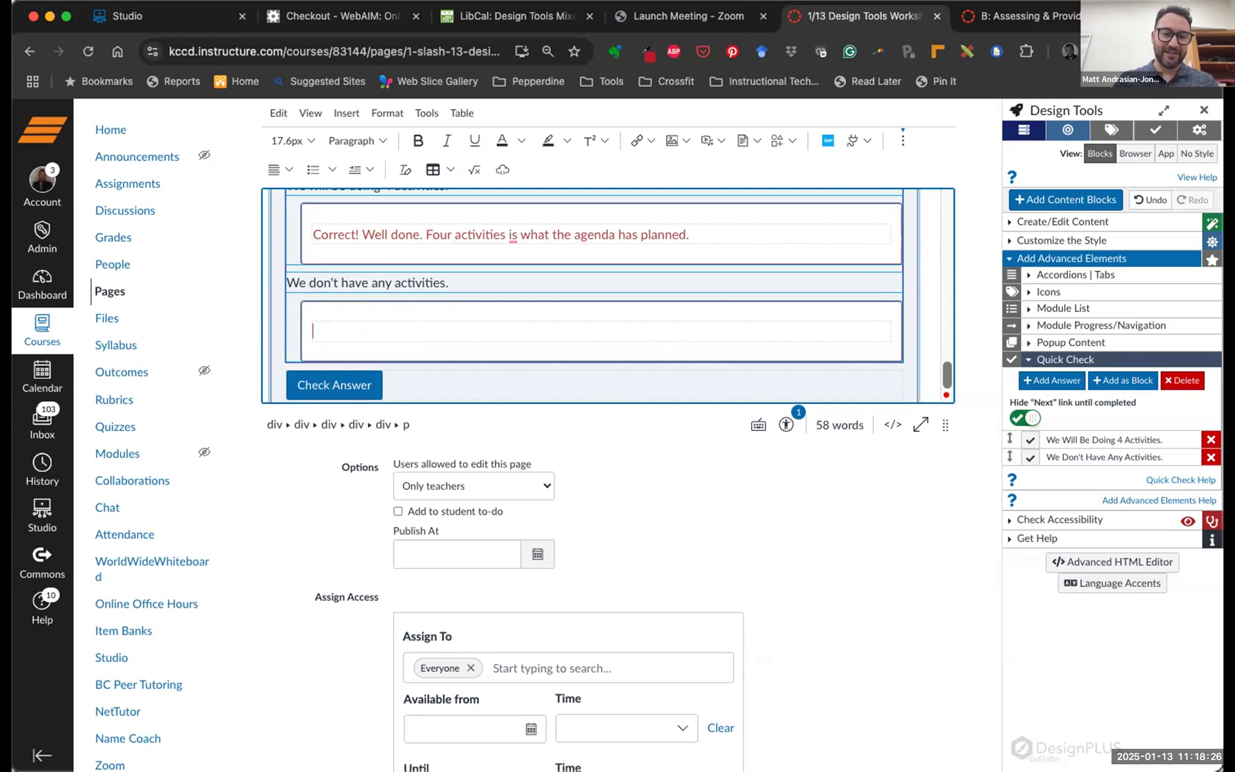
pyautogui.write('Try again!')
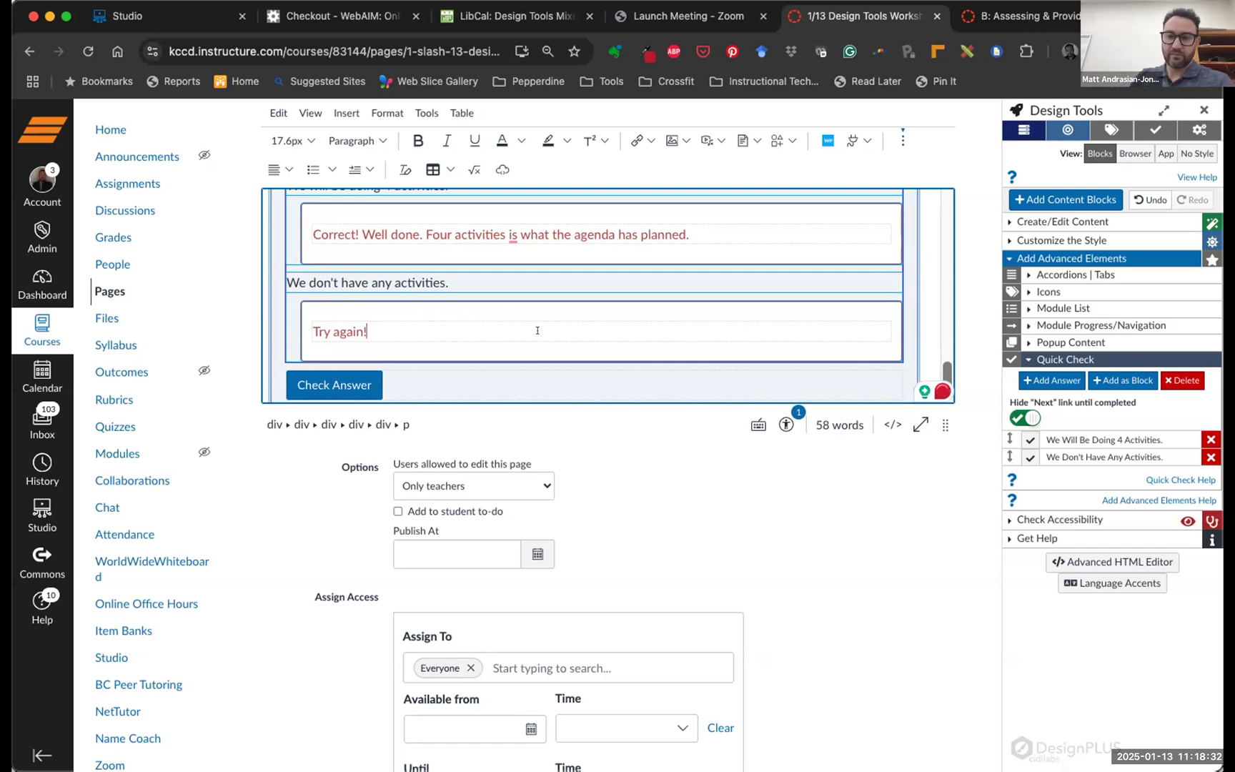
pyautogui.scroll(1, 641, 307)
pyautogui.scroll(3, 641, 307)
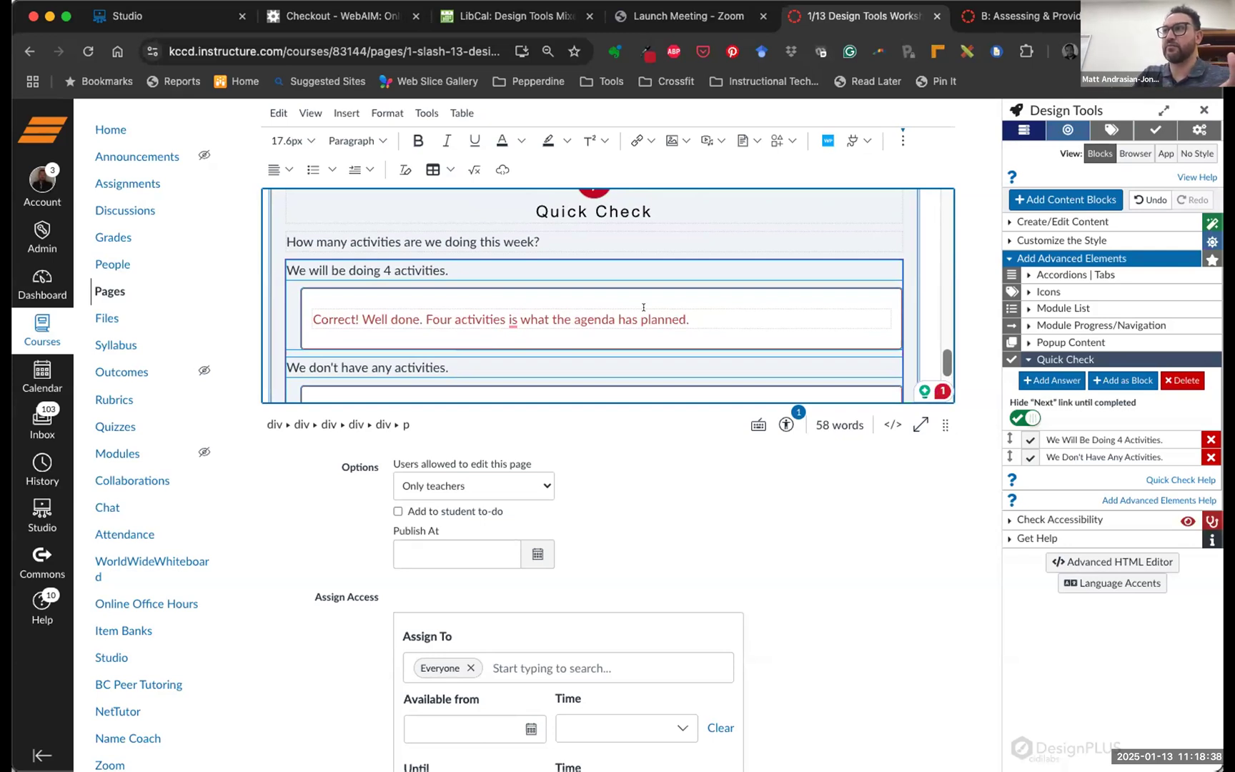
# Mark 'We will be doing 4 activities.' as the Quick Check's correct answer
pyautogui.scroll(-2, 643, 307)
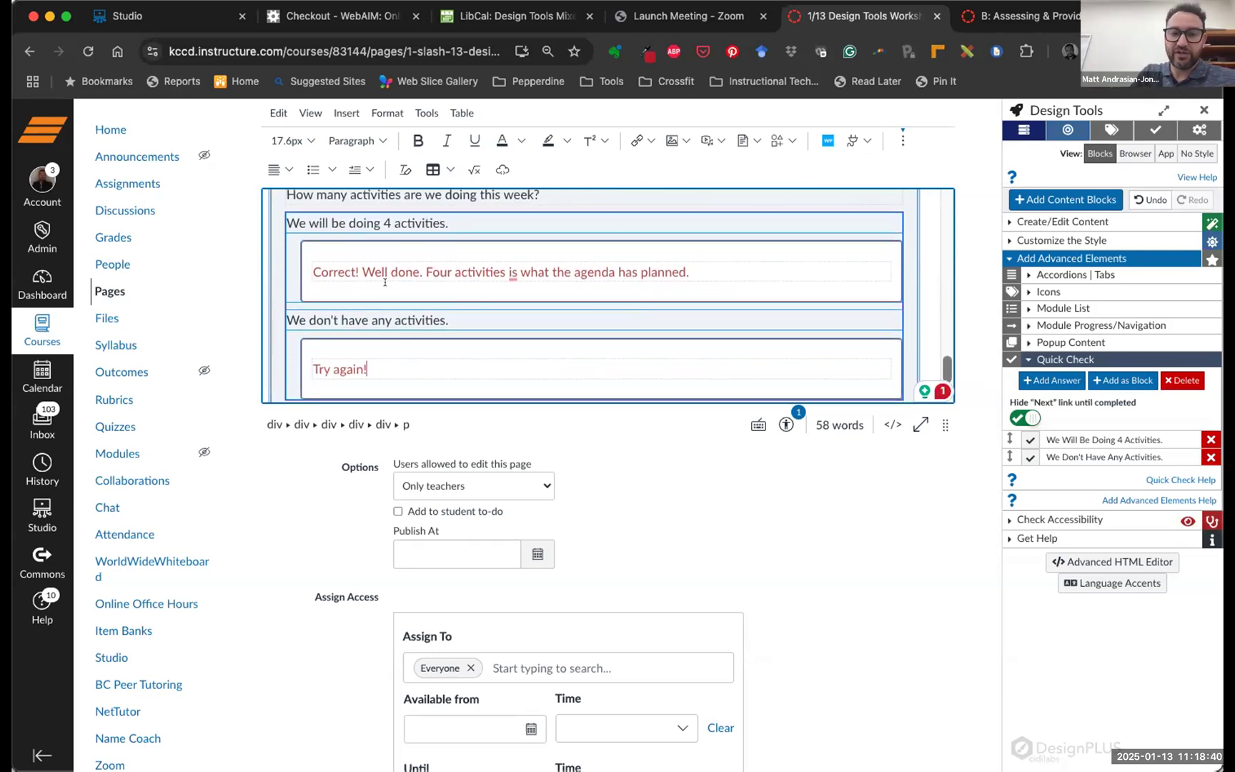
pyautogui.click(1028, 439)
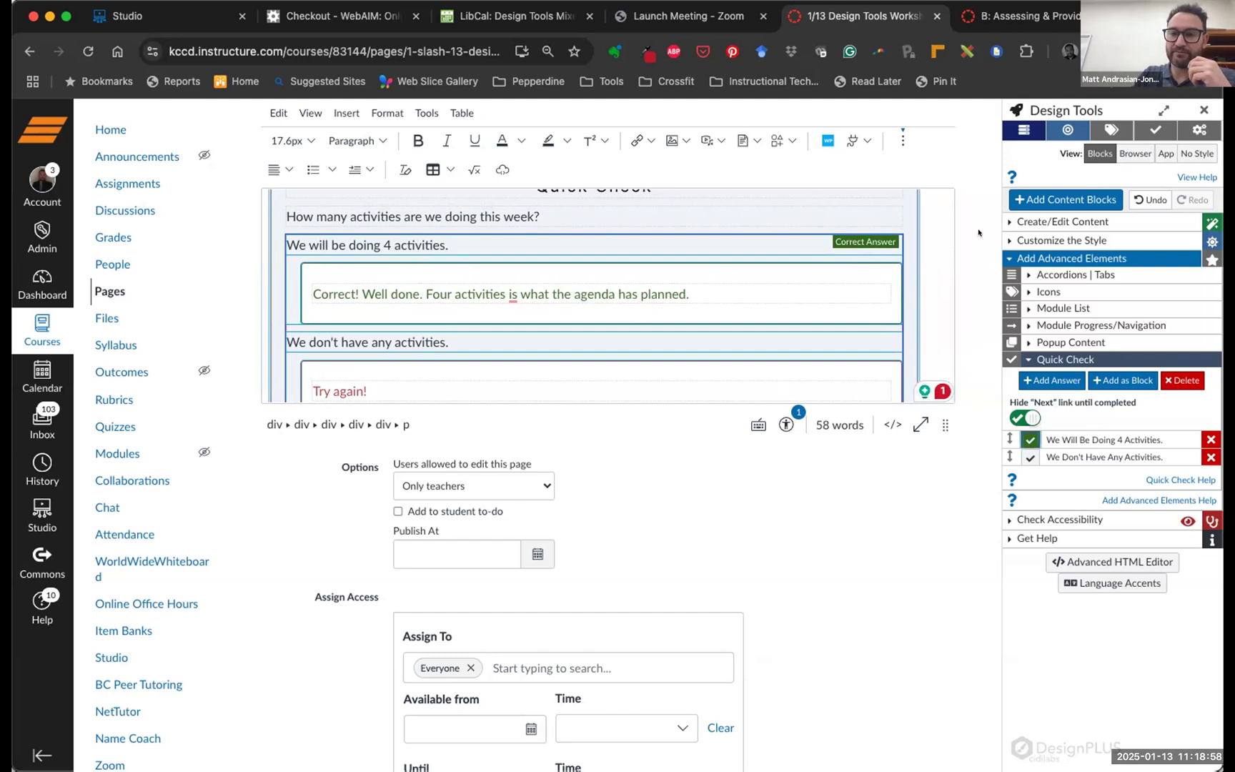
pyautogui.scroll(-5, 931, 534)
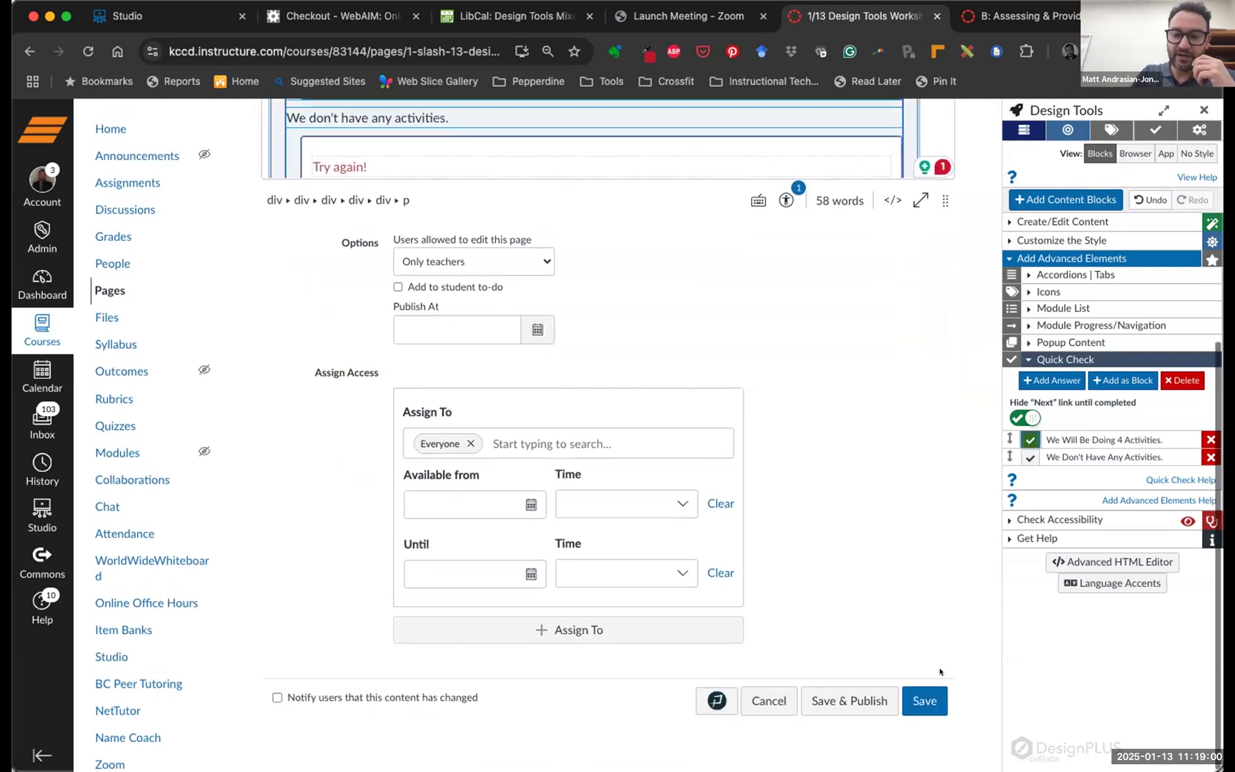
# Save the page and check a wrong Quick Check answer to confirm the 'Try again!' feedback
pyautogui.click(924, 702)
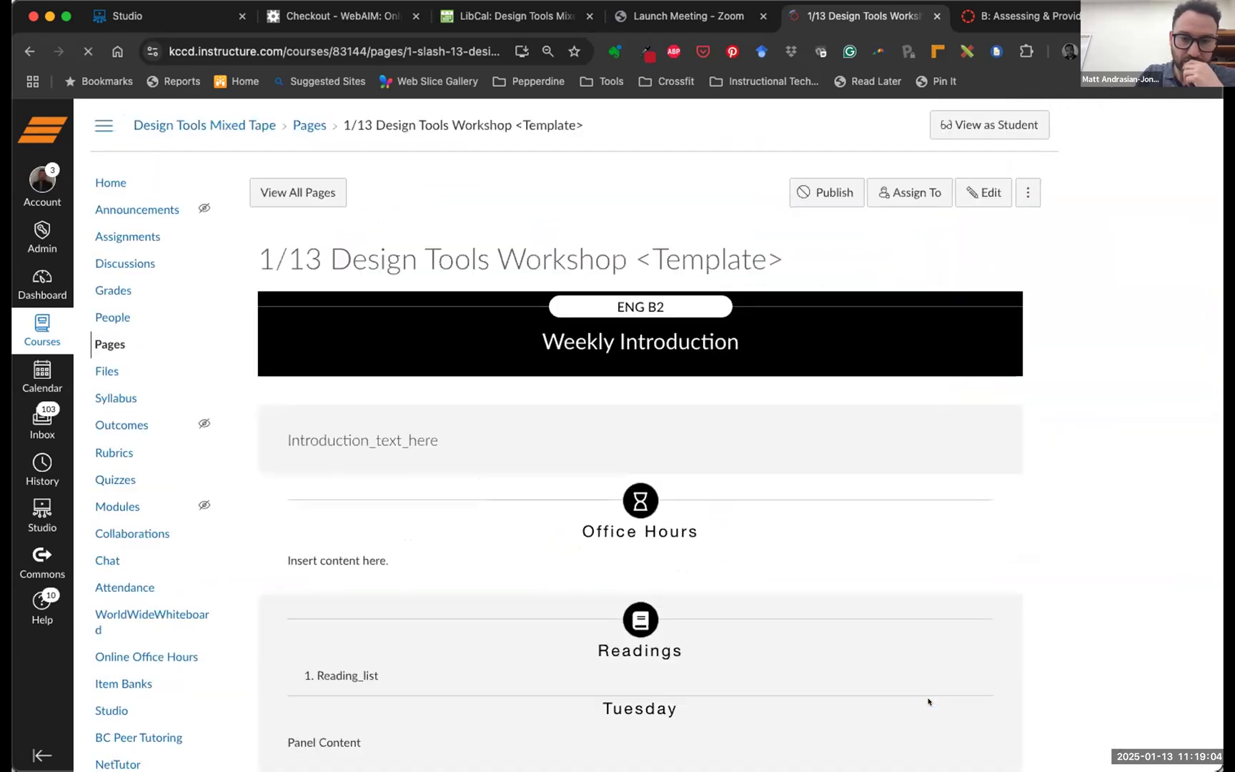
pyautogui.scroll(-3, 800, 429)
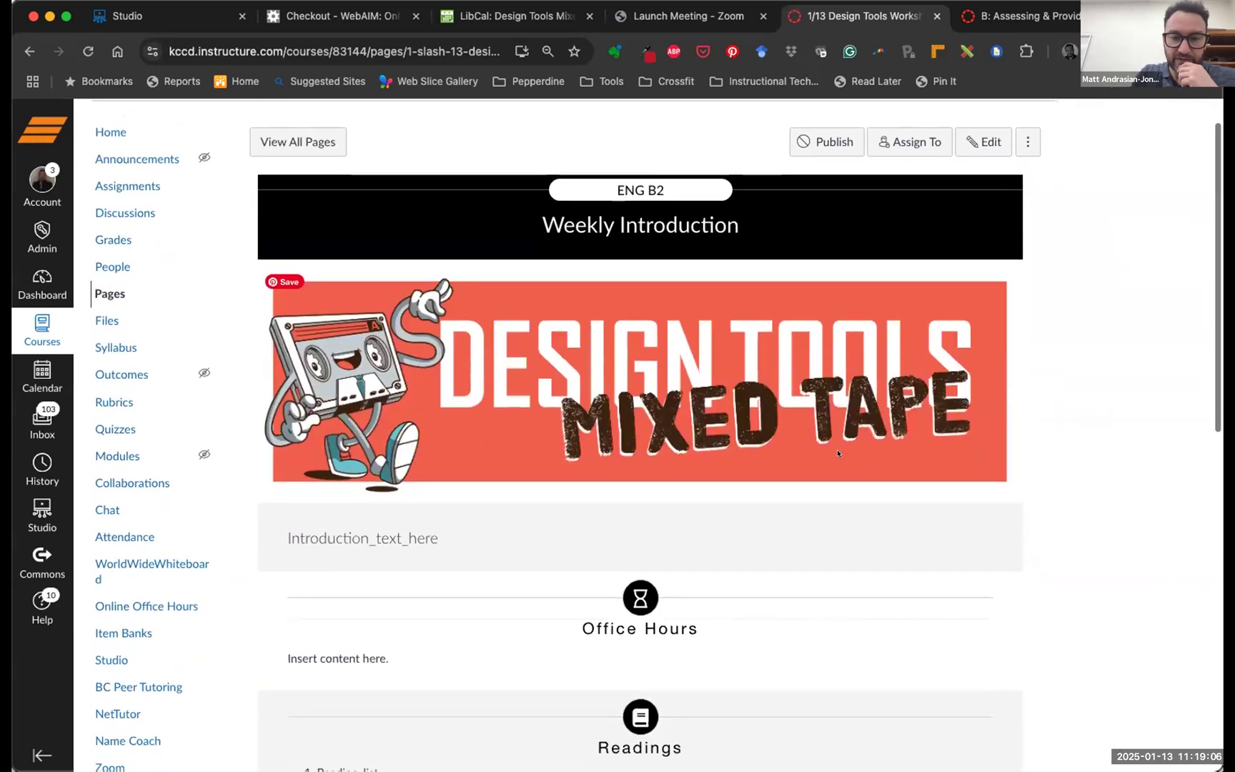
pyautogui.scroll(-3, 838, 453)
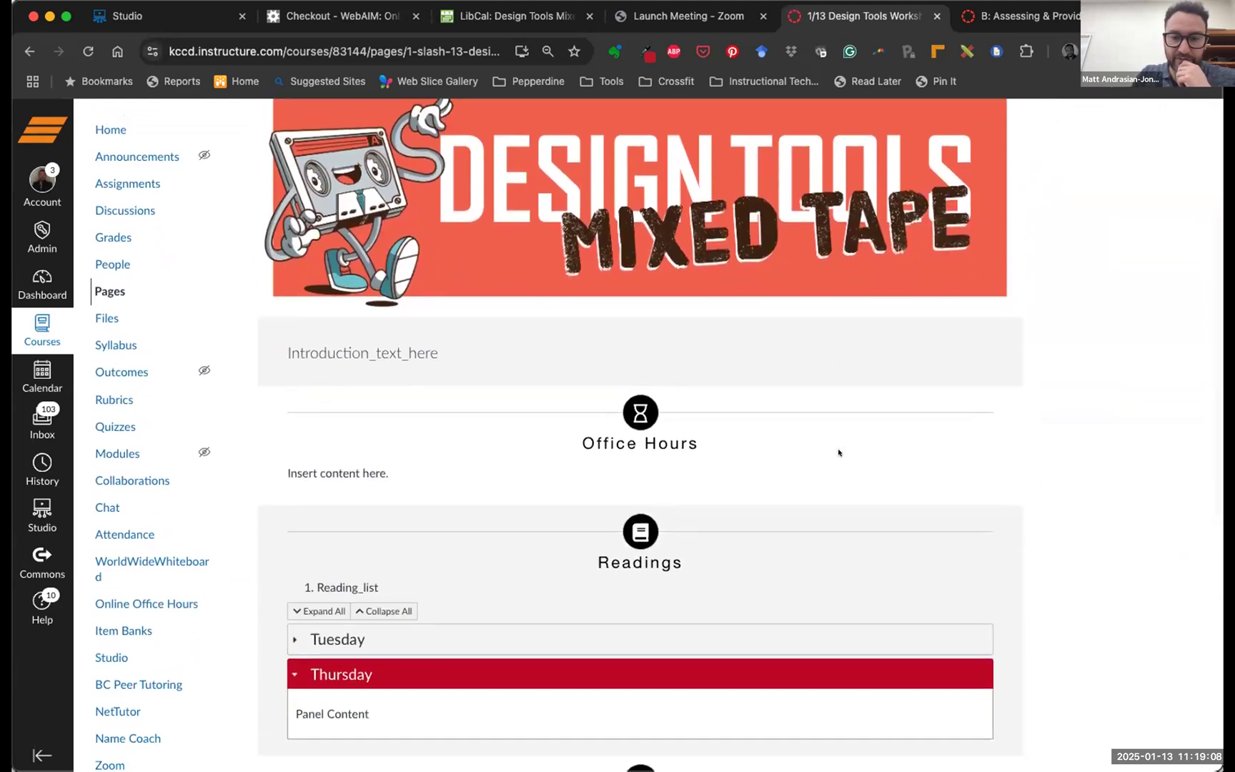
pyautogui.scroll(-5, 838, 453)
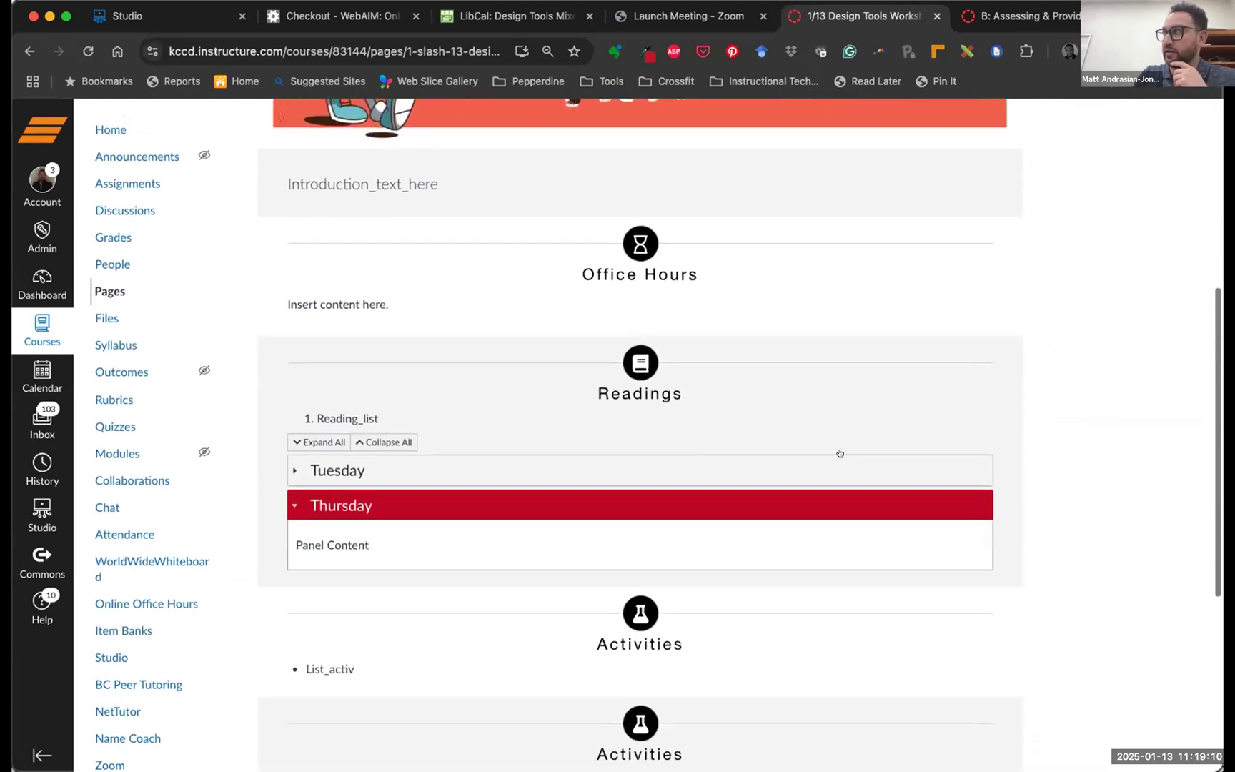
pyautogui.scroll(-4, 839, 452)
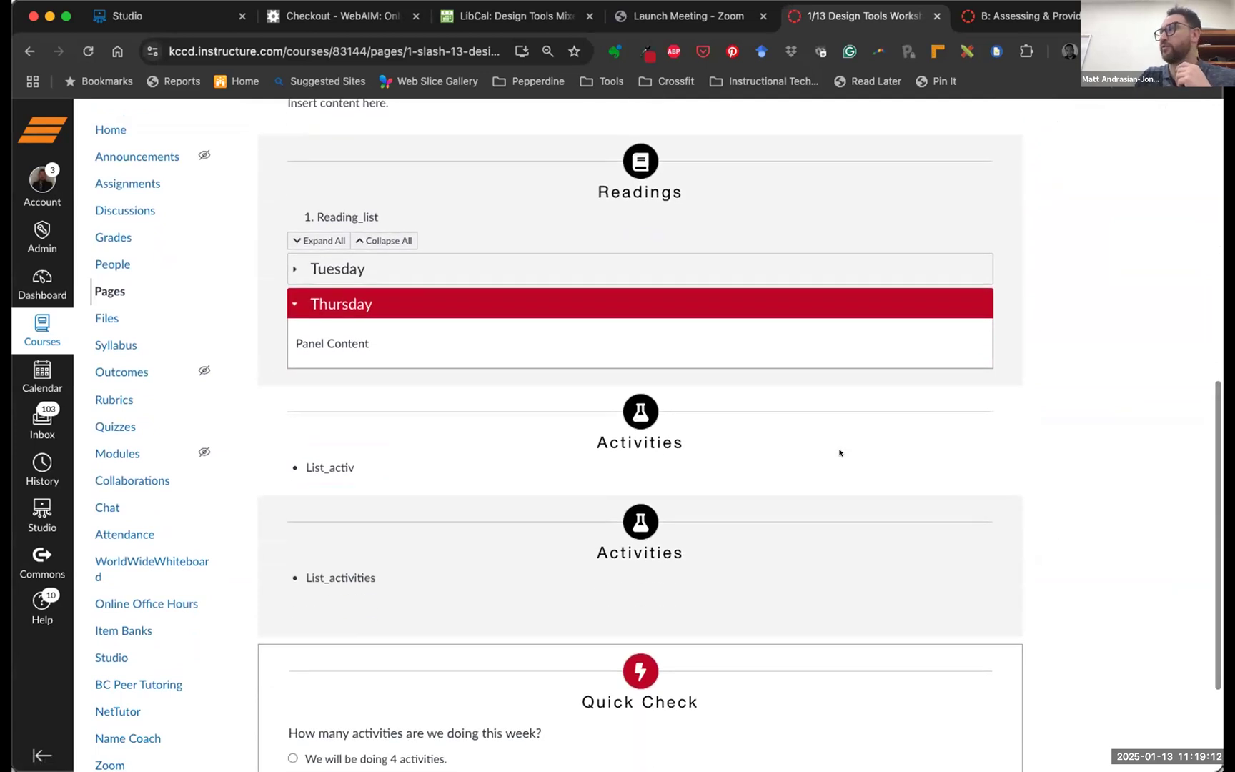
pyautogui.scroll(-4, 839, 451)
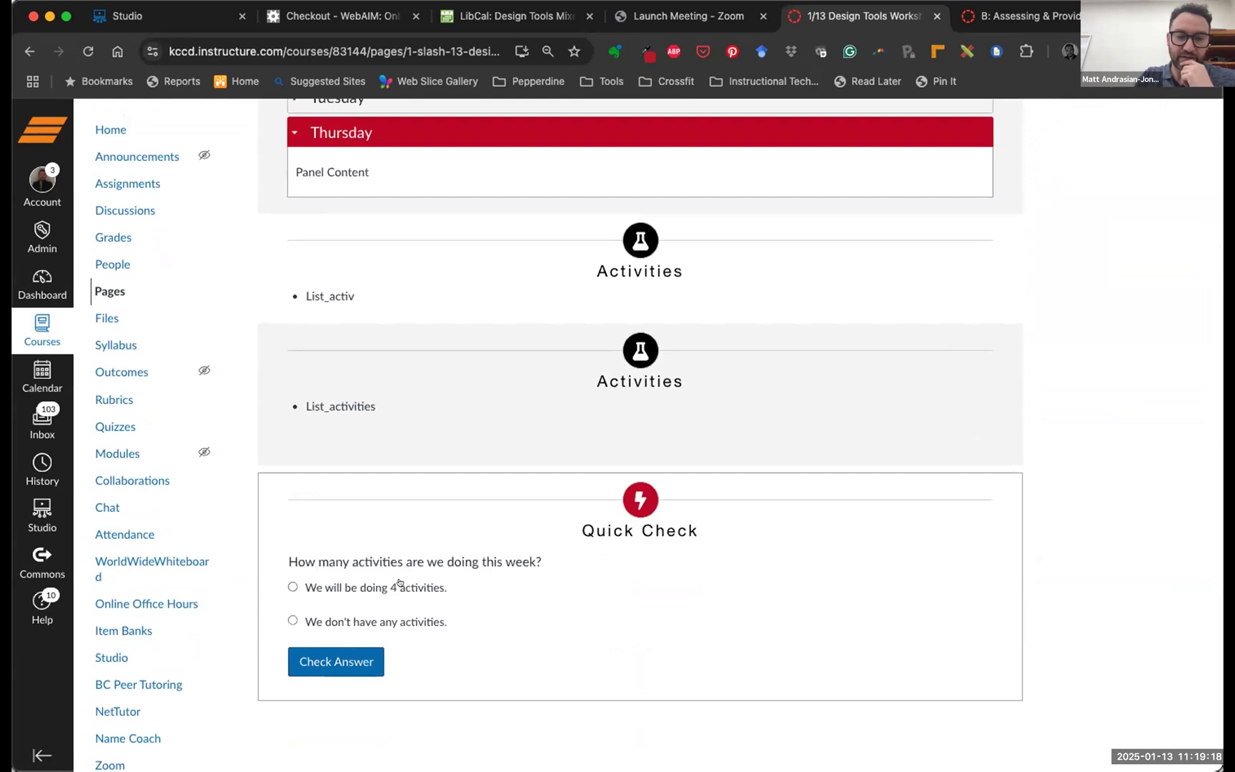
pyautogui.click(292, 620)
pyautogui.click(321, 654)
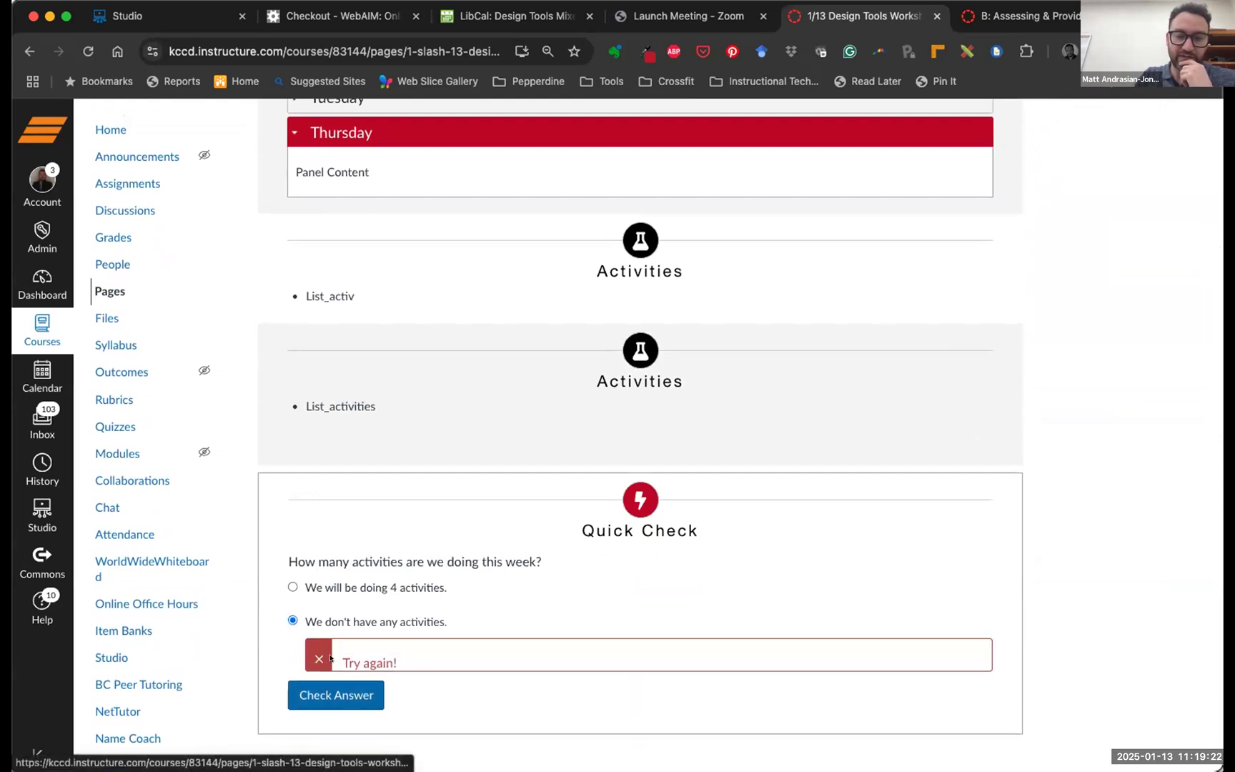
# Check the four-activities answer for 'Correct! Well done.' feedback, then reopen the page editor
pyautogui.click(292, 586)
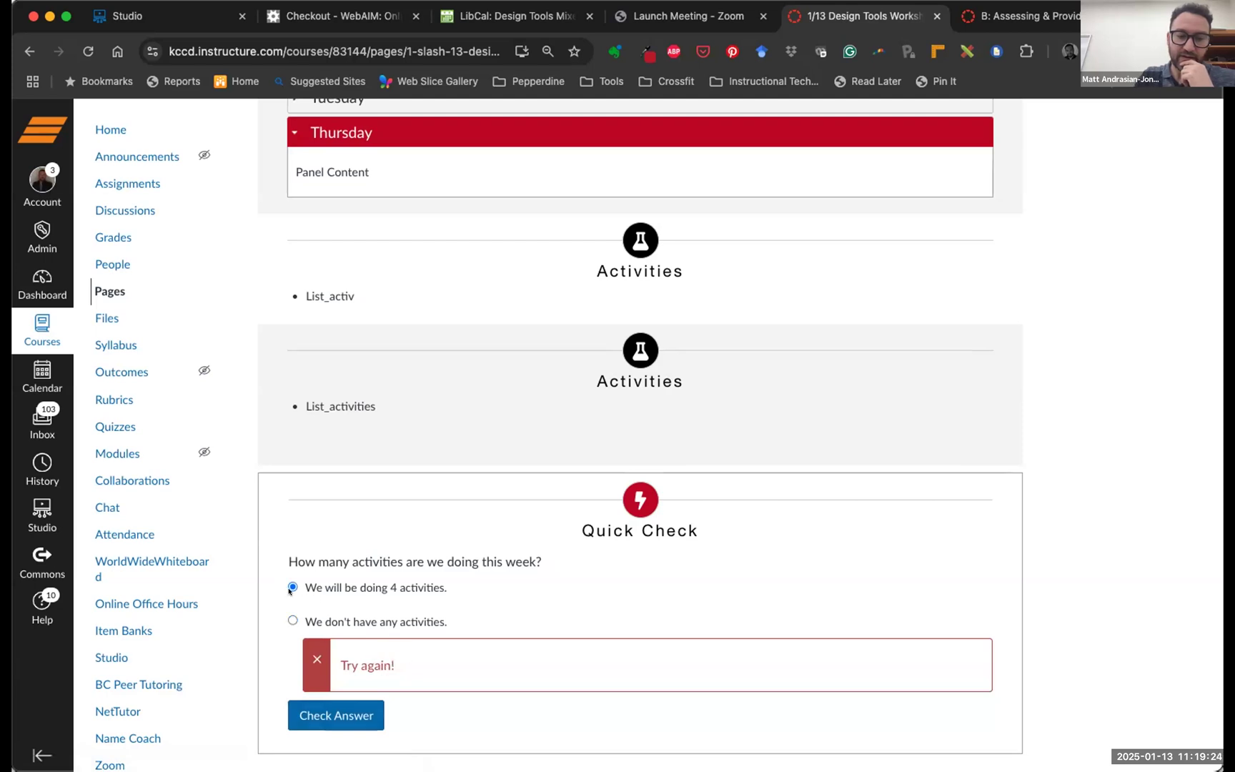
pyautogui.click(342, 710)
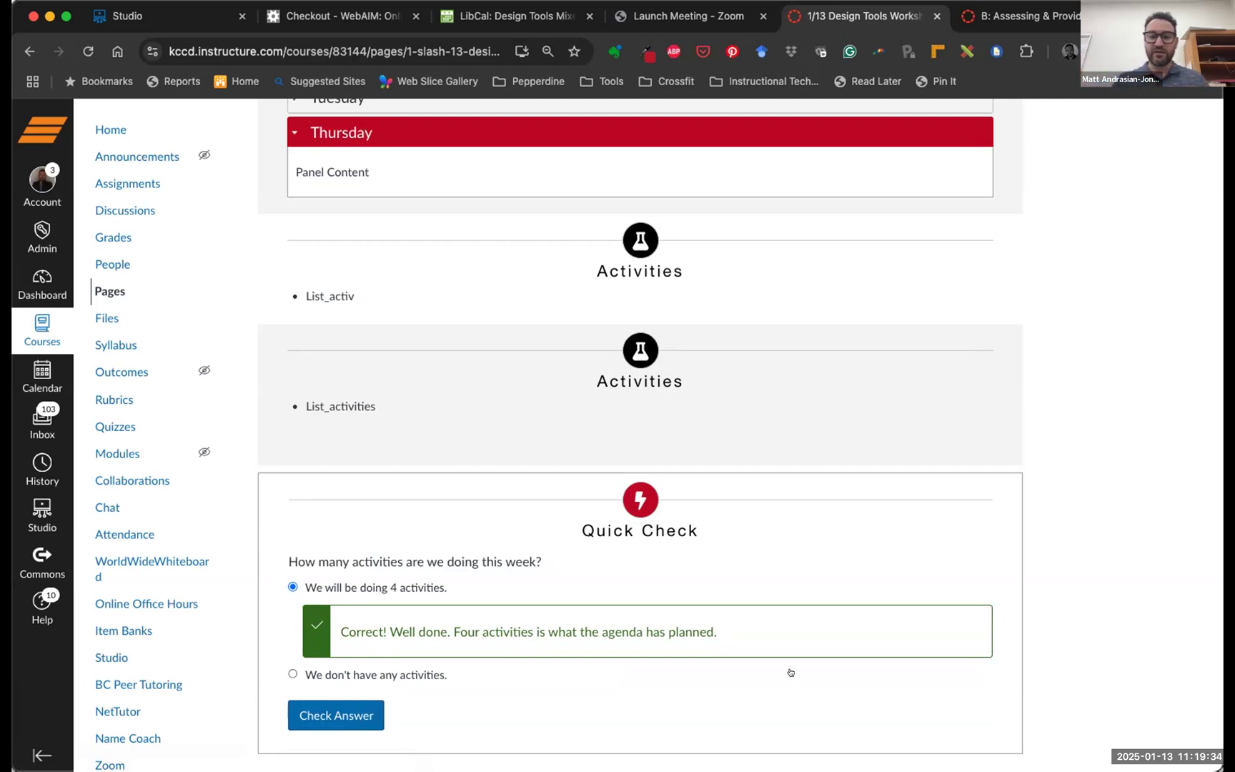
pyautogui.scroll(-2, 794, 675)
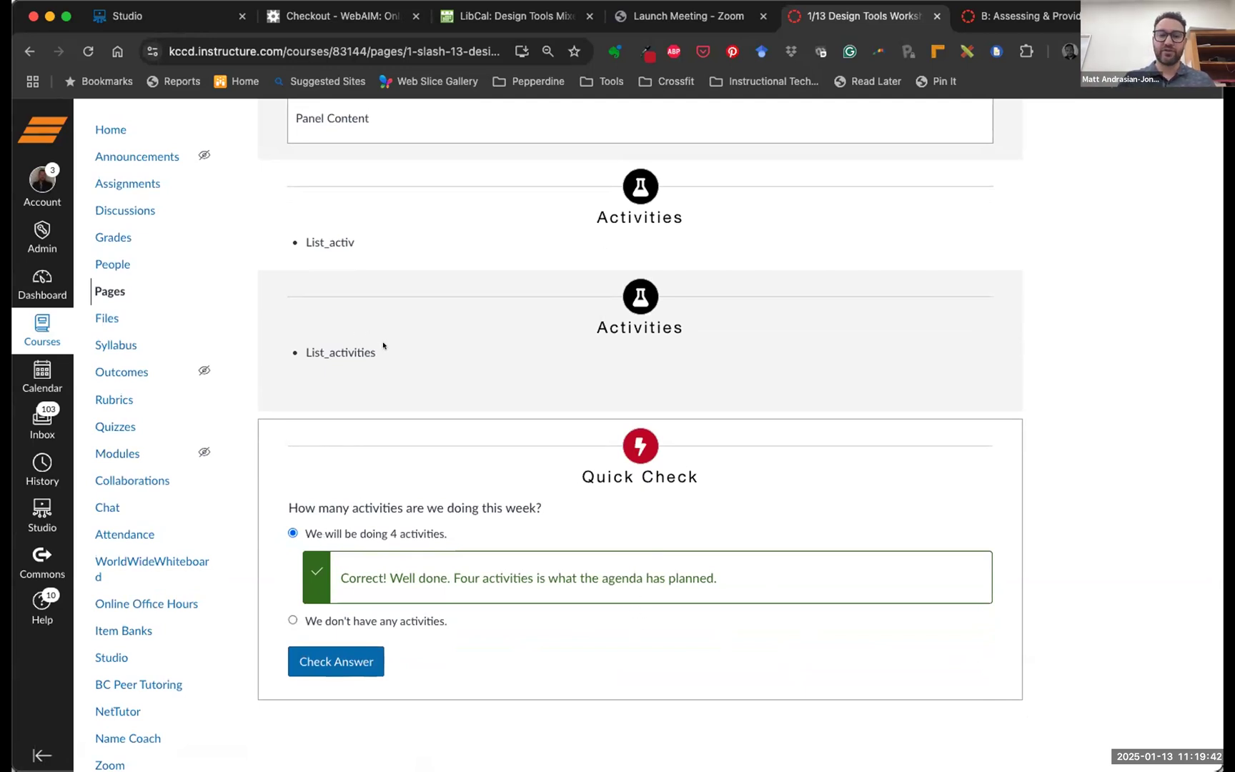
pyautogui.scroll(15, 383, 344)
pyautogui.click(984, 192)
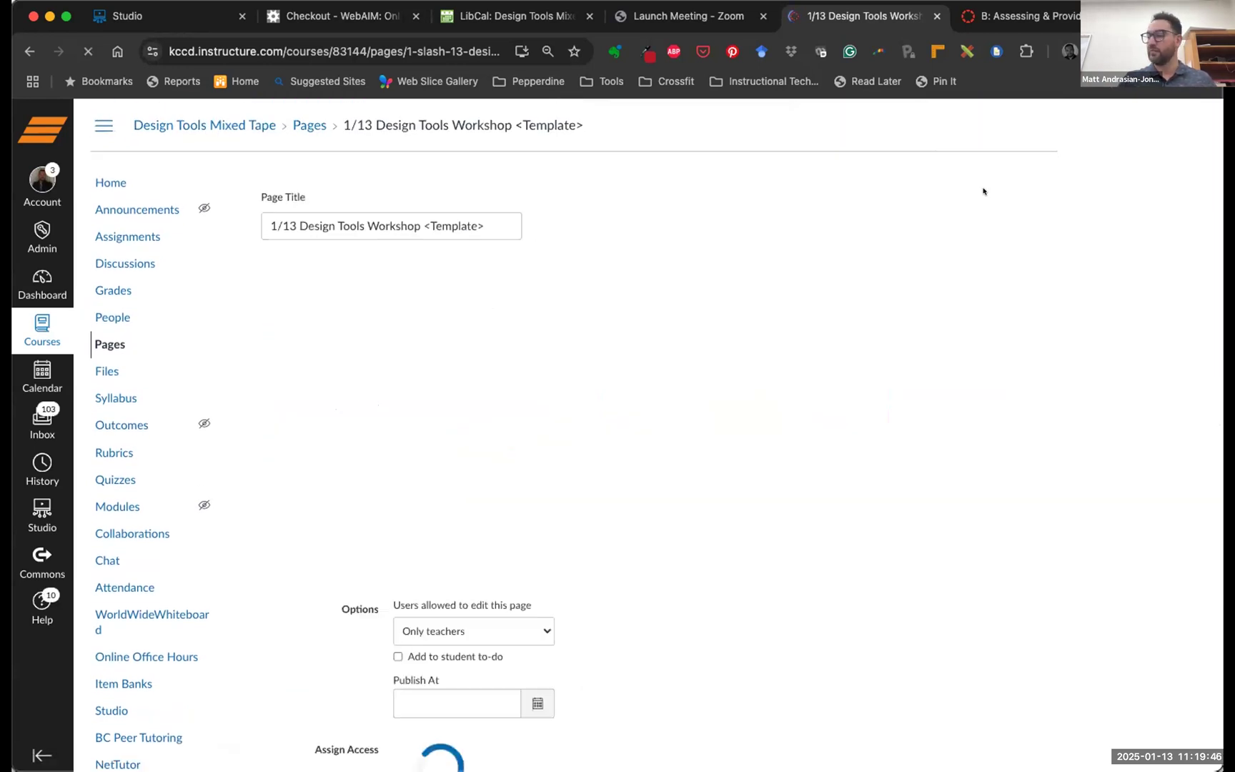
# Turn off the Quick Check's Hide 'Next' link setting in Design Tools
pyautogui.scroll(-5, 601, 438)
pyautogui.scroll(-5, 601, 437)
pyautogui.click(1169, 107)
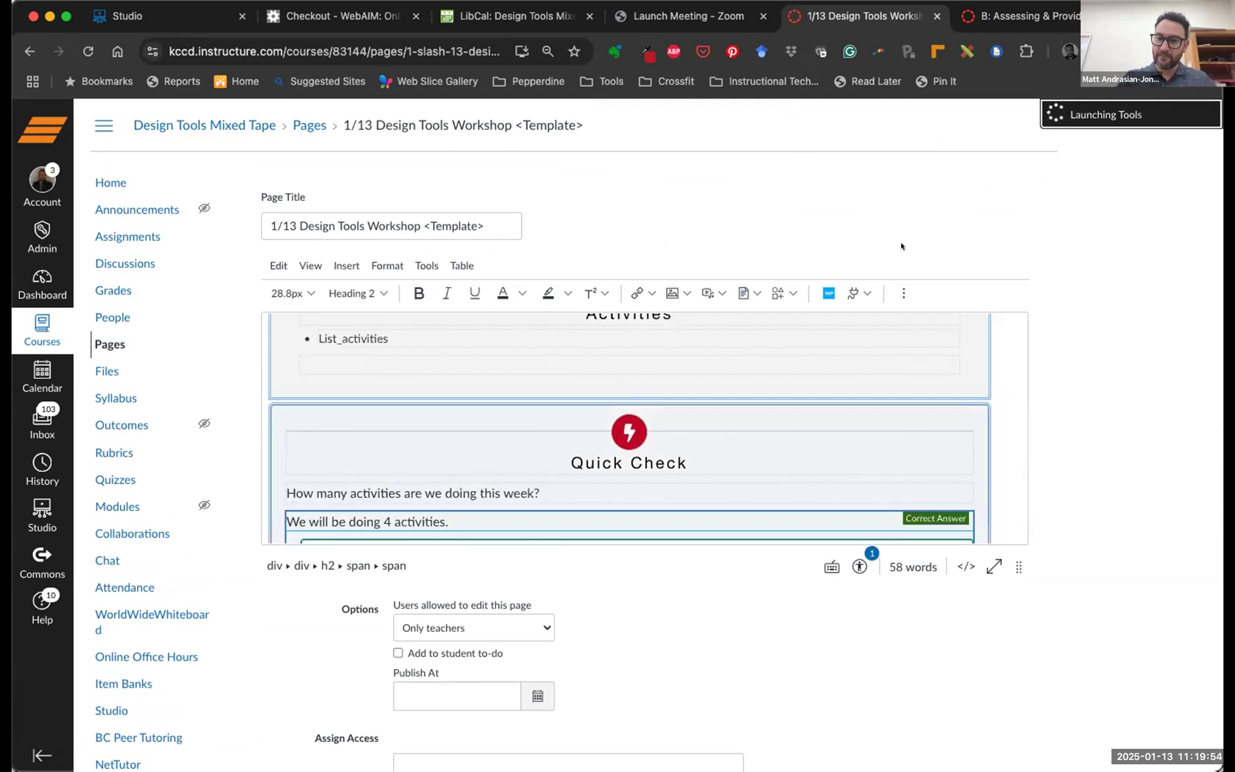
pyautogui.click(1038, 257)
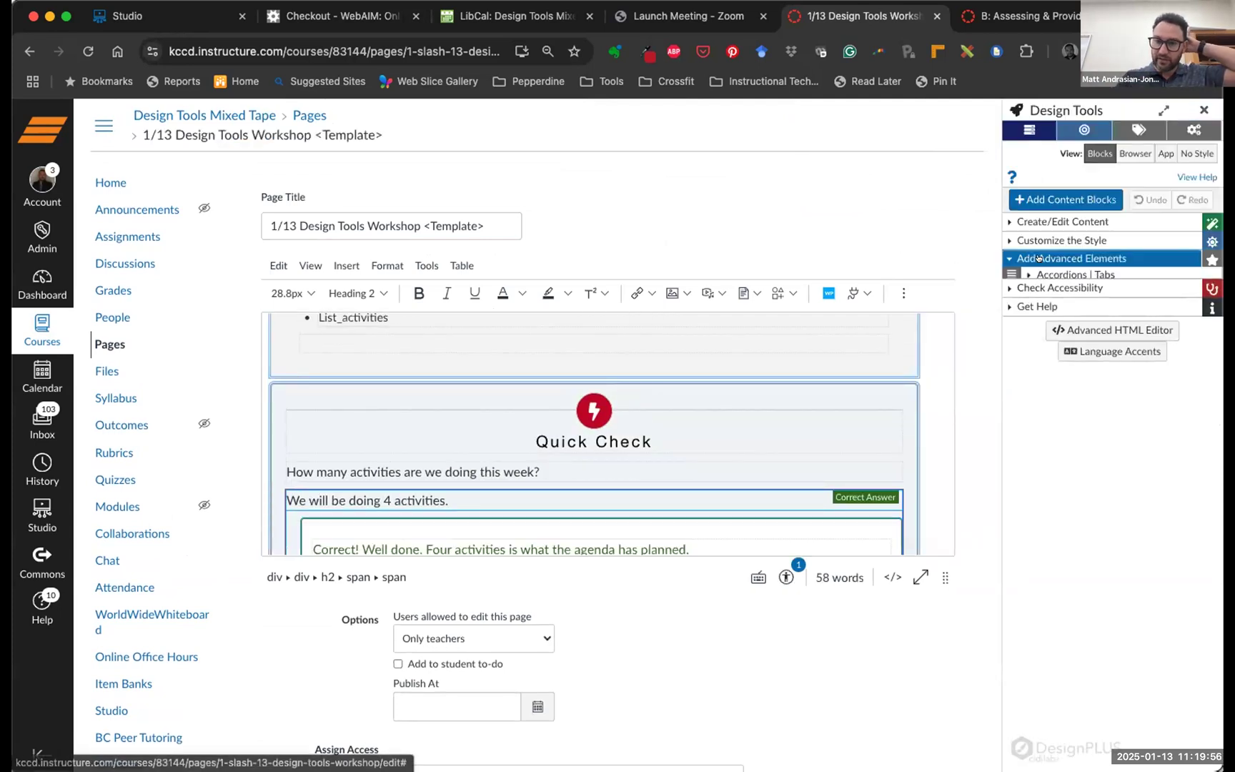
pyautogui.click(1049, 359)
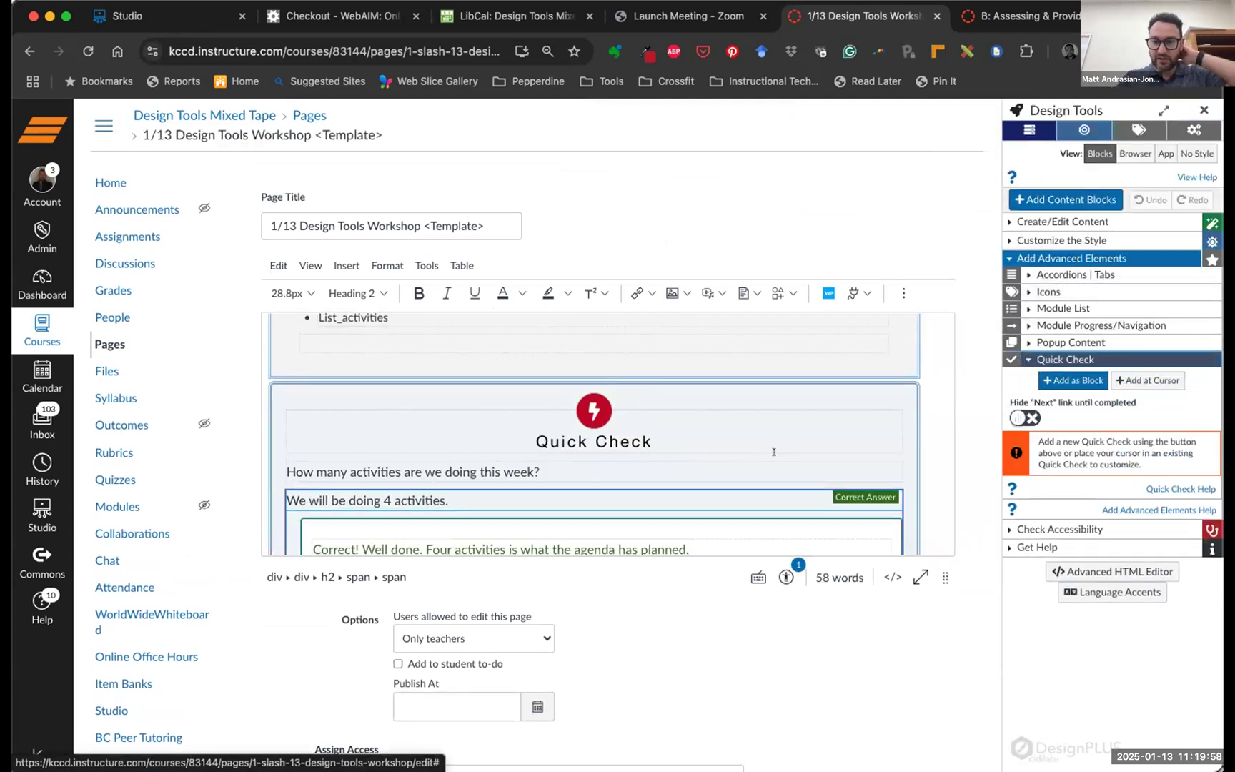
pyautogui.scroll(-3, 714, 486)
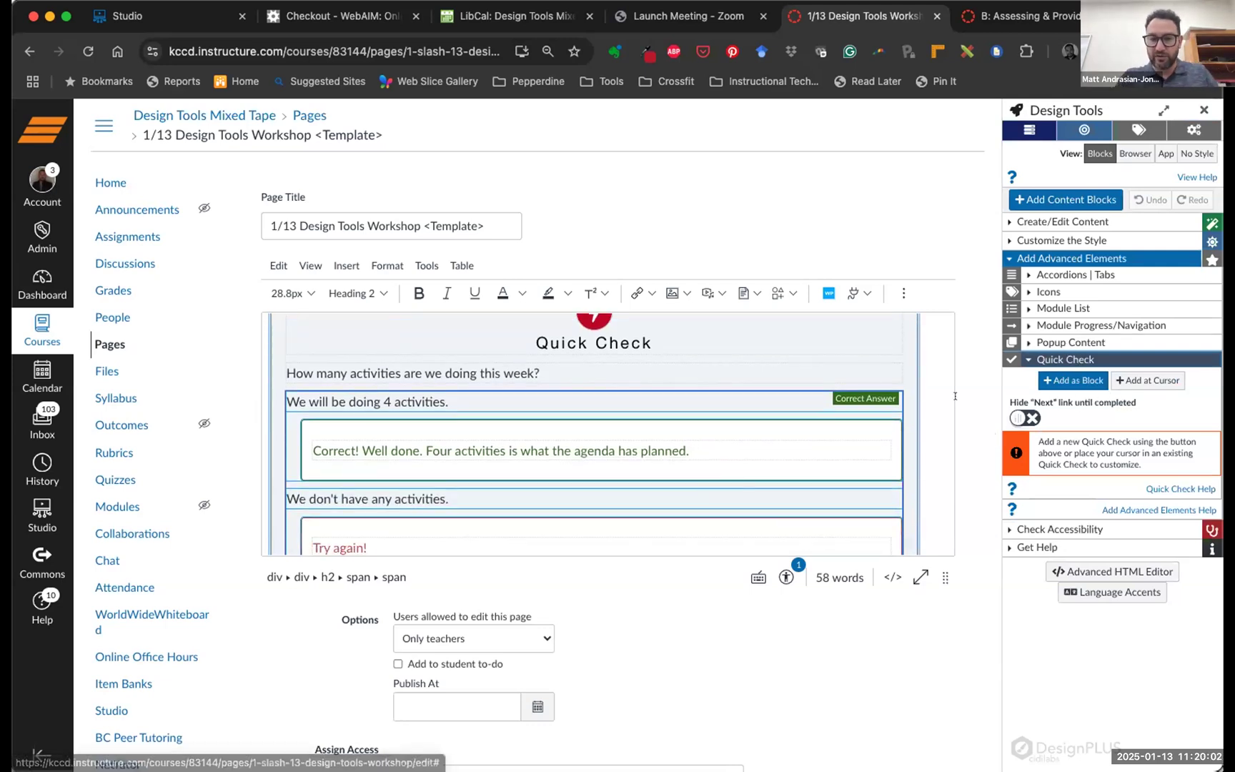
pyautogui.click(566, 372)
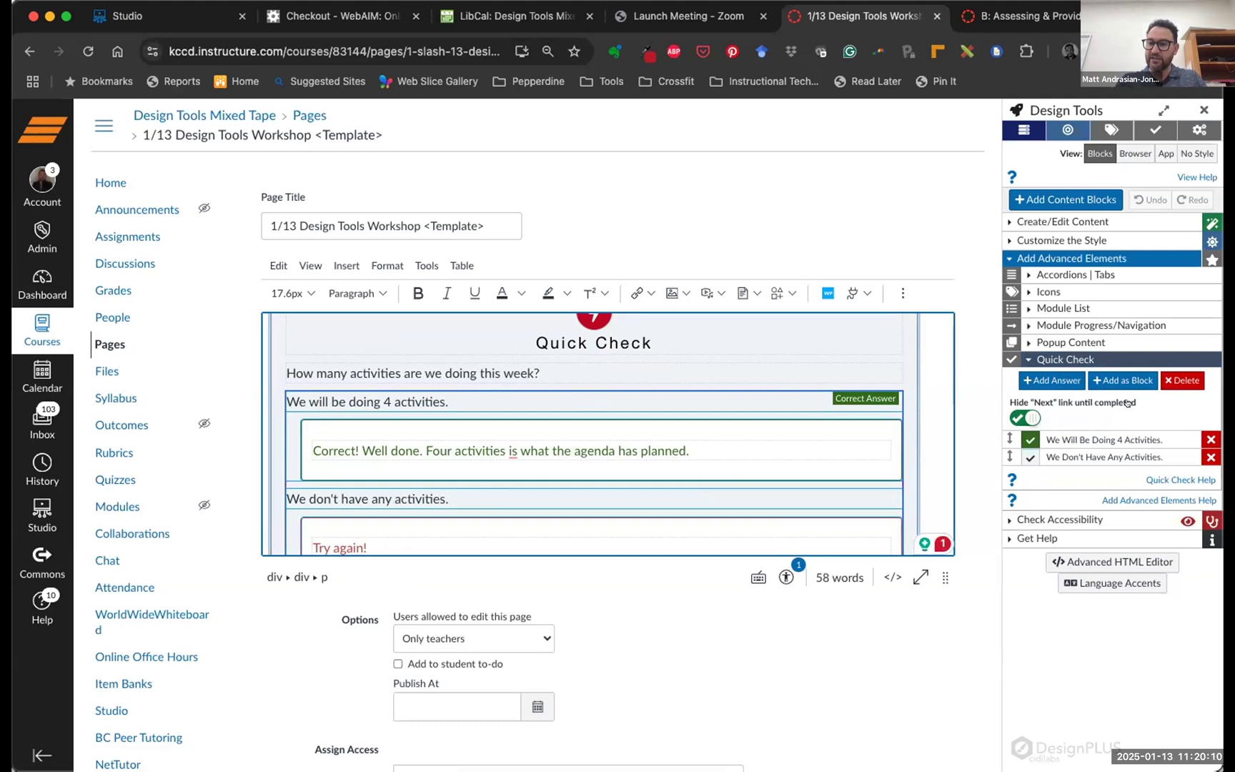
pyautogui.click(1029, 418)
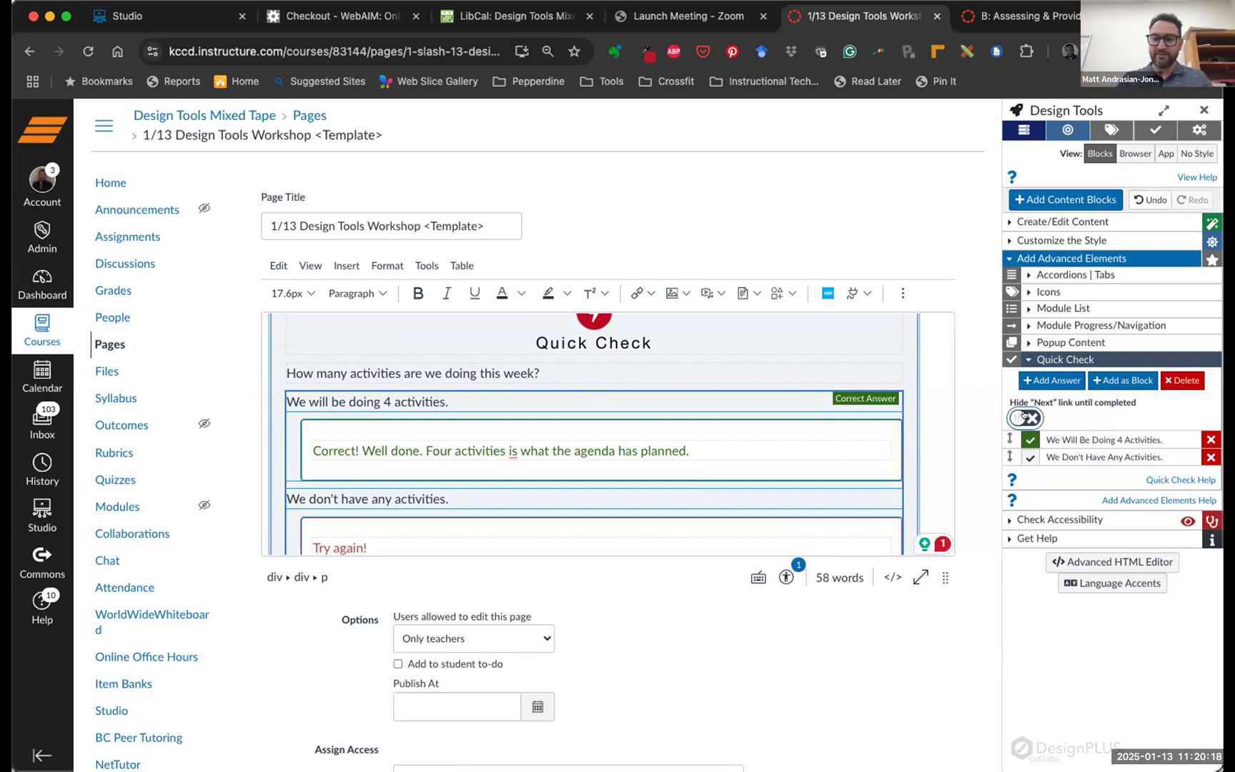
# Add a third answer option to the Quick Check, close Design Tools, and save the page
pyautogui.click(1042, 380)
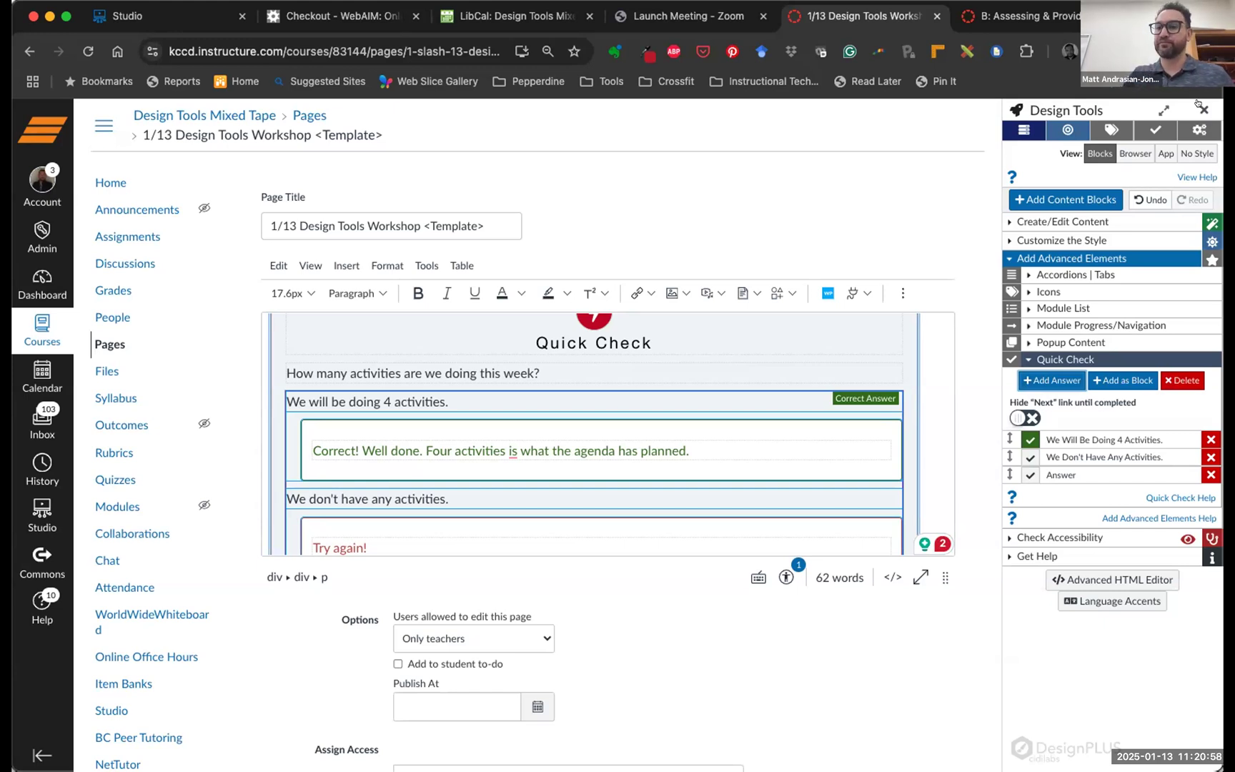
pyautogui.click(1199, 107)
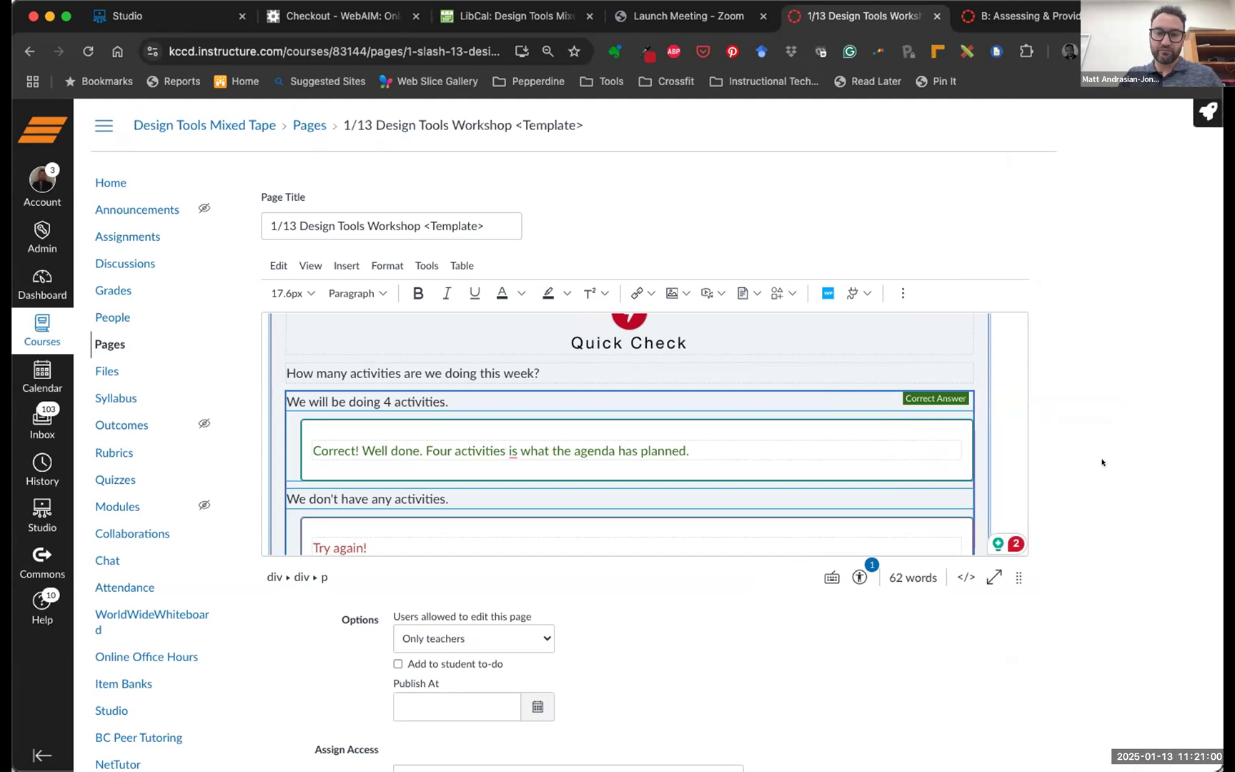
pyautogui.scroll(-5, 1101, 462)
pyautogui.click(998, 702)
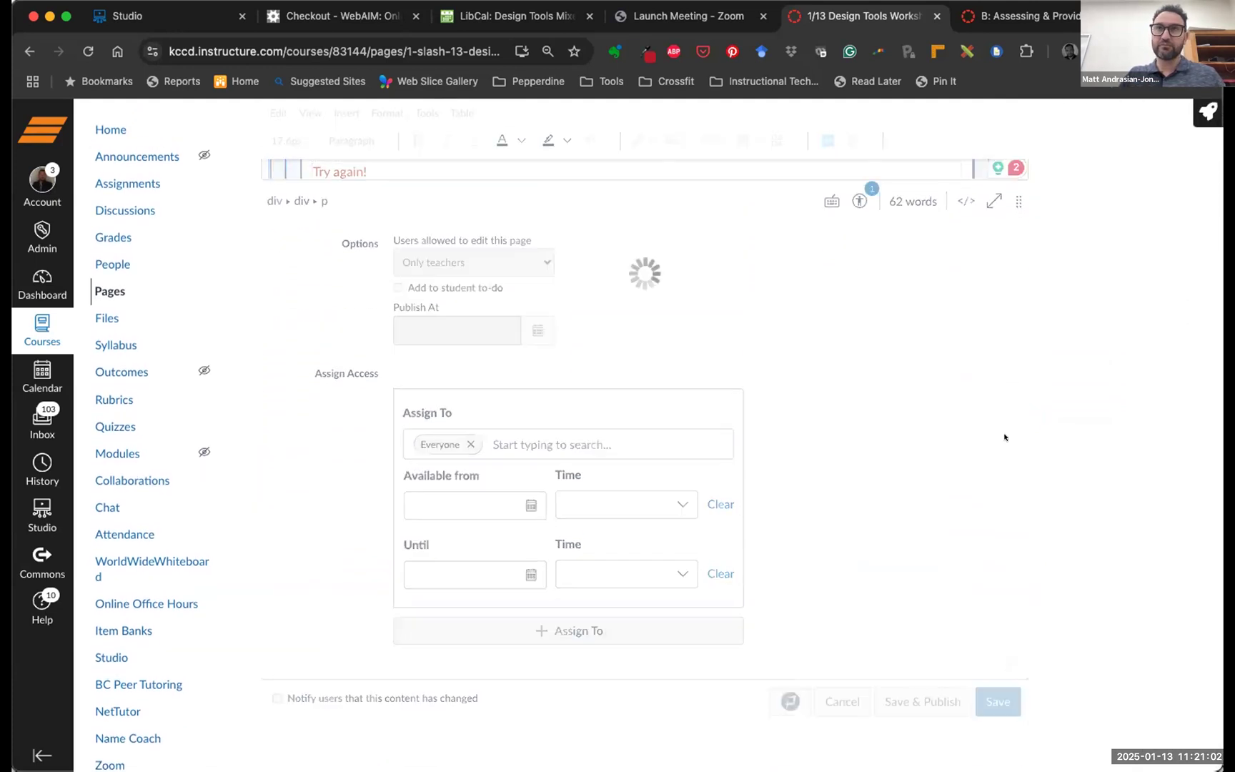